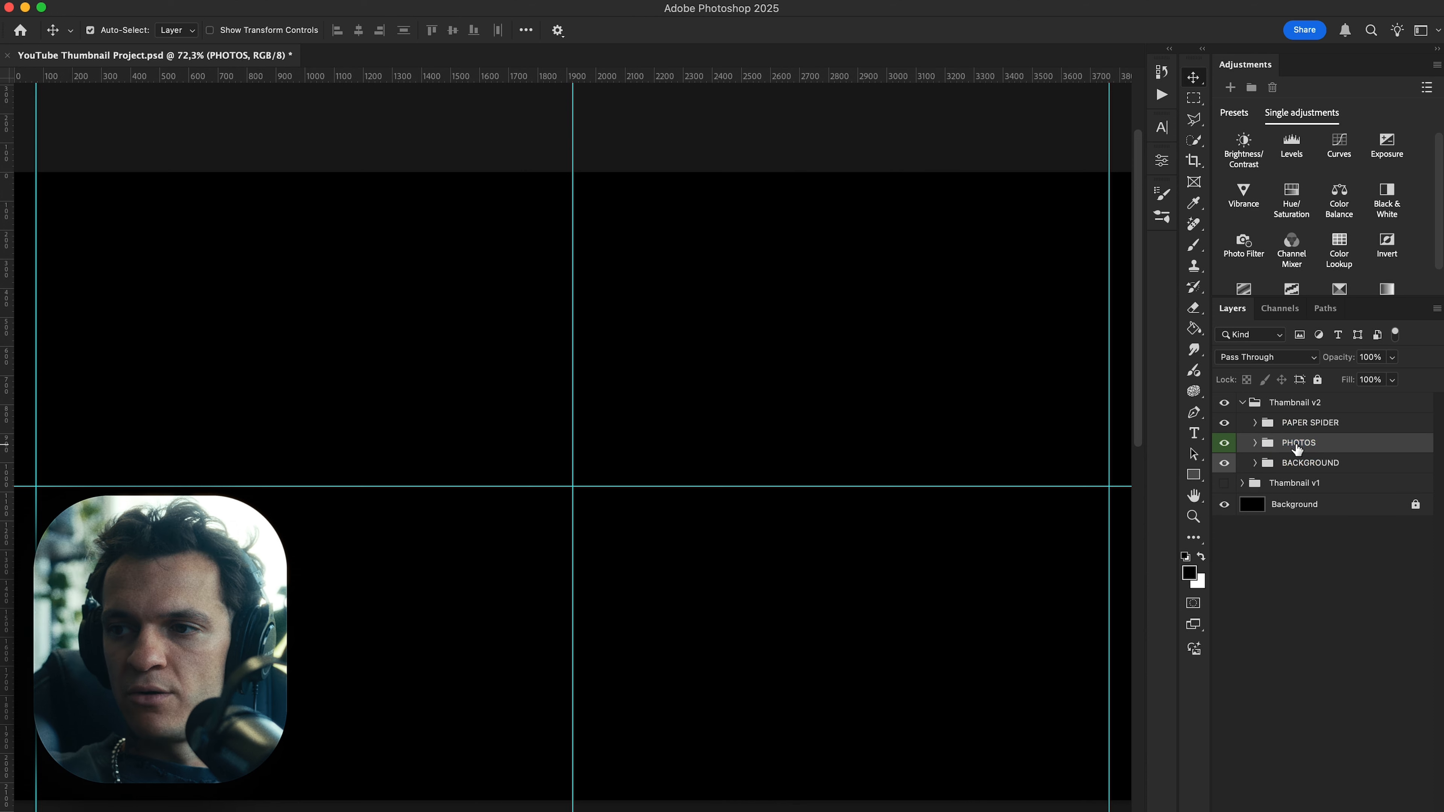
Create a new group named FINAL LAYER above the PAPER SPIDER group inside Thumbnail v2.
{"action": "left_click", "coordinate": [1299, 463]}
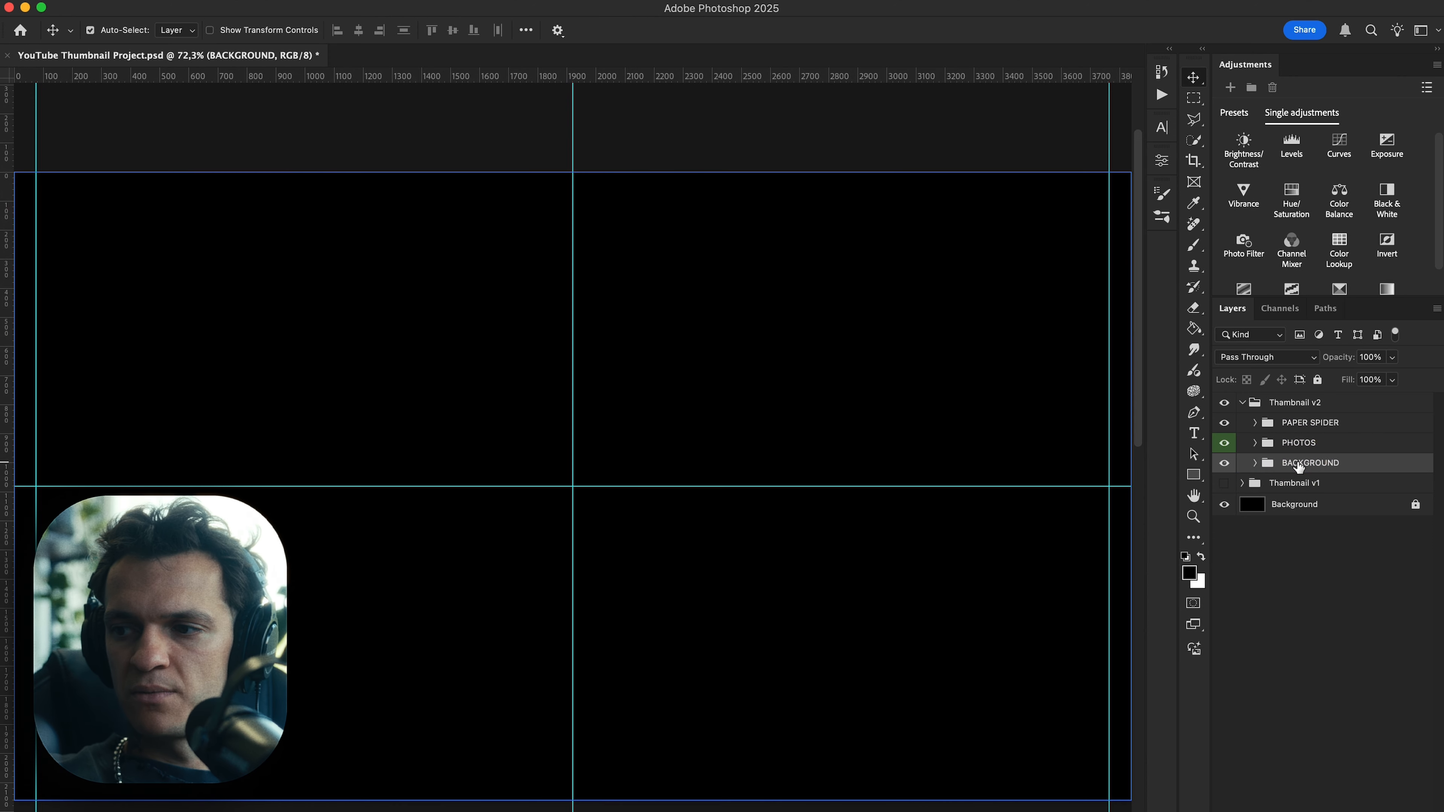
{"action": "left_click", "coordinate": [1299, 423]}
{"action": "left_click", "coordinate": [1357, 809]}
{"action": "double_click", "coordinate": [1298, 423]}
{"action": "type", "text": "FINAL LAYER"}
{"action": "key", "text": "Return"}
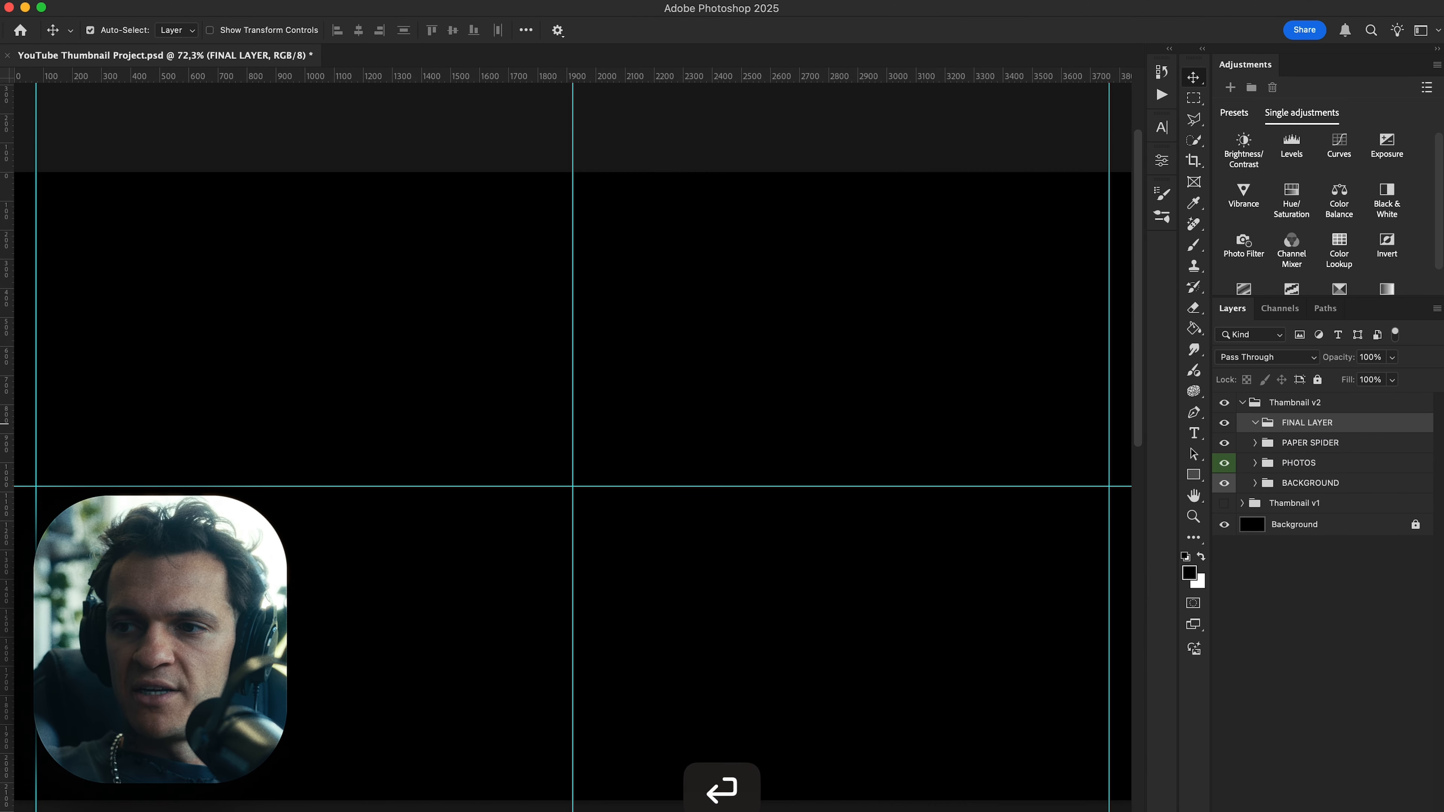
Collapse the FINAL LAYER group, then color-label it green and the PAPER SPIDER group yellow.
{"action": "left_click", "coordinate": [1255, 423]}
{"action": "left_click", "coordinate": [1286, 573]}
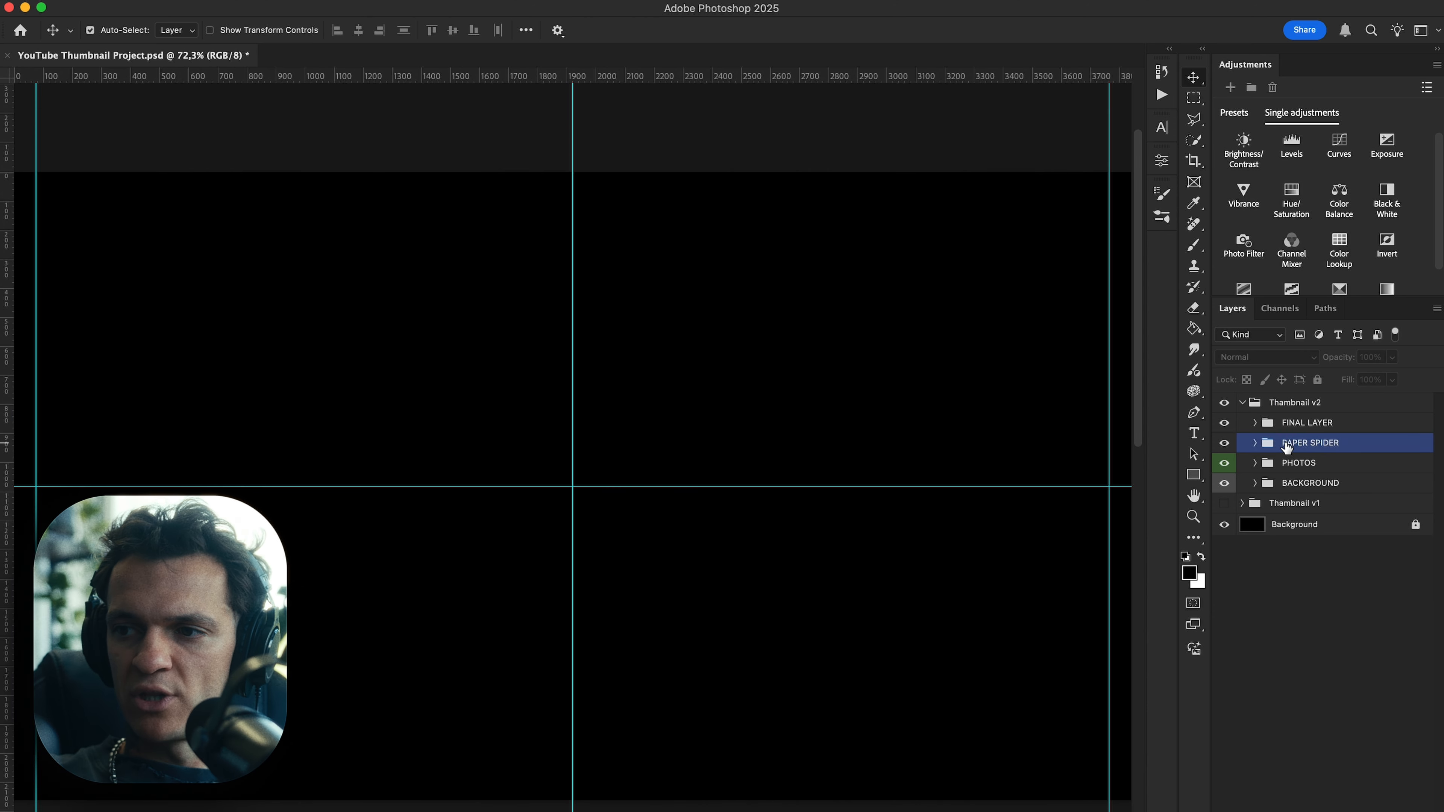
{"action": "left_click", "coordinate": [1225, 423]}
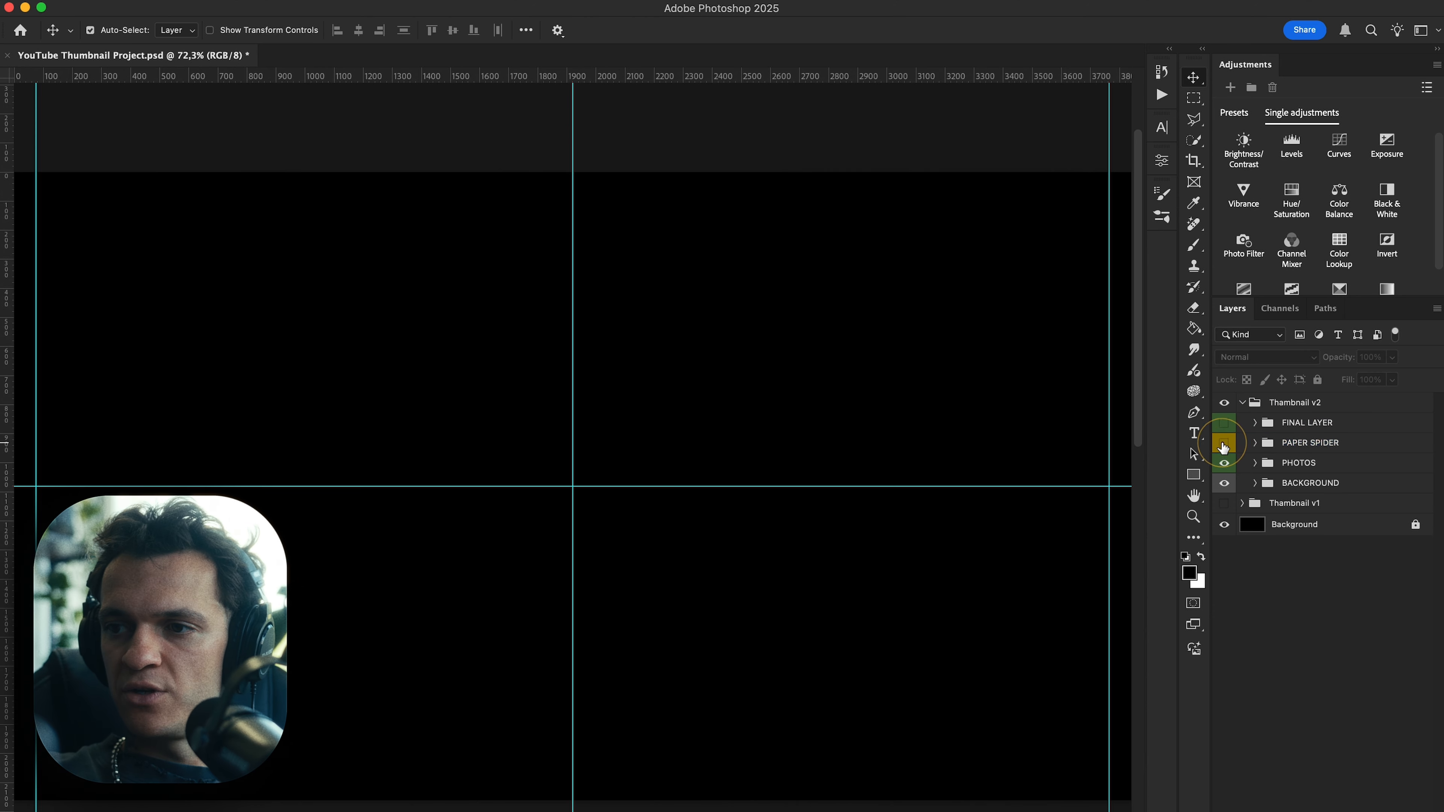
{"action": "left_click", "coordinate": [1224, 423]}
Select the PHOTOS group and place DSC05885, broke, A7R01997, 031313 and 2012 from Finder's My photos folder into the Photoshop document.
{"action": "left_click", "coordinate": [1301, 463]}
{"action": "key", "text": "super+Tab"}
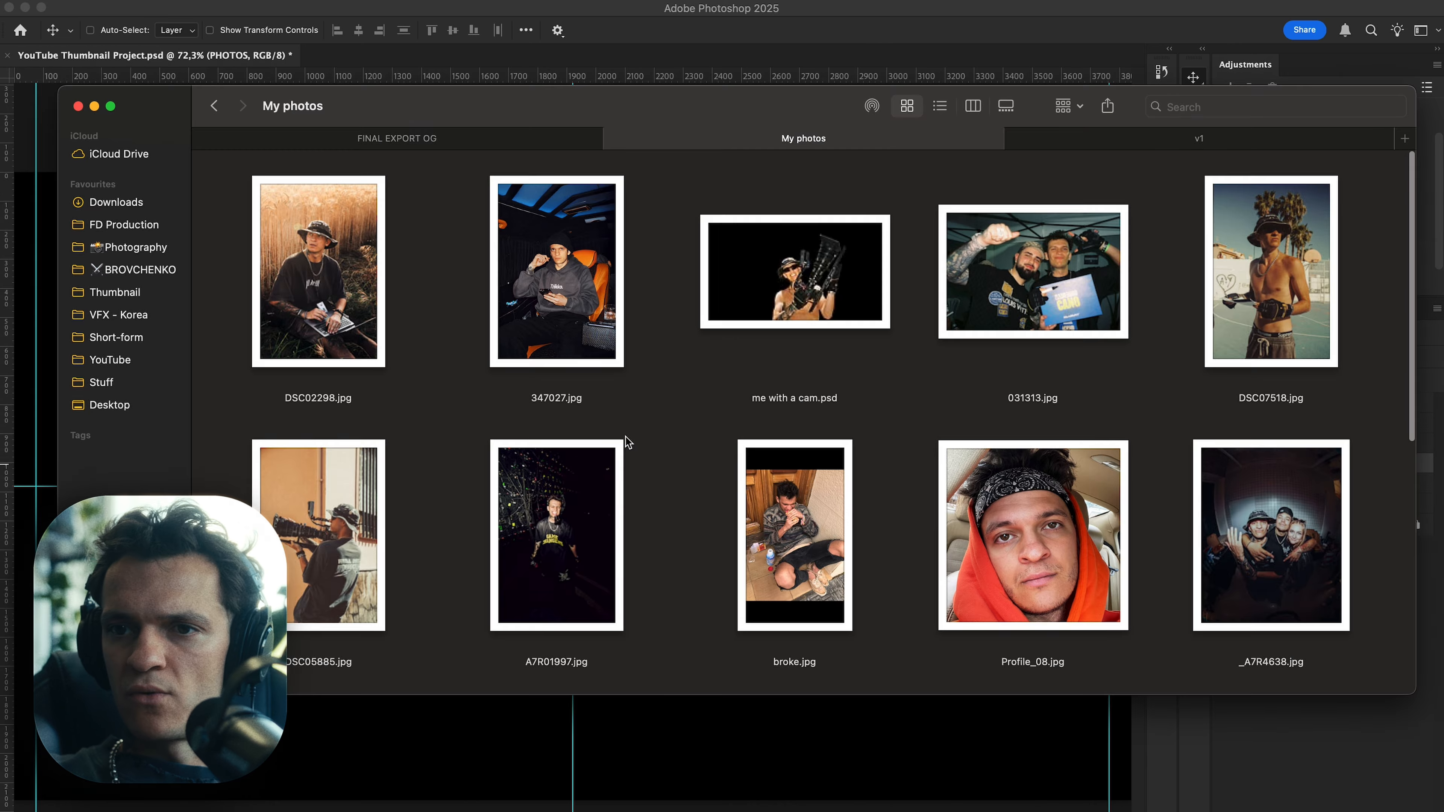
{"action": "left_click", "coordinate": [782, 521]}
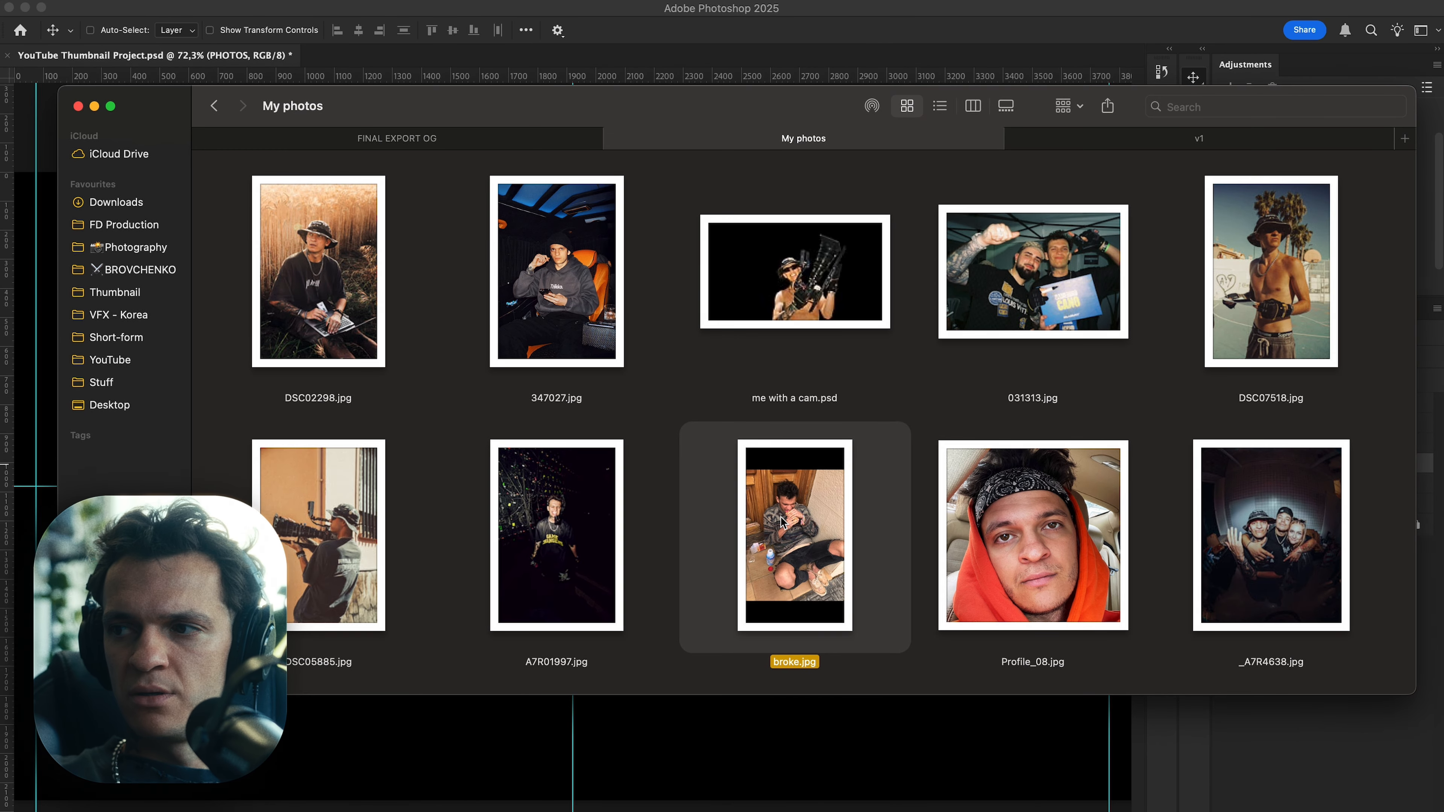
{"action": "scroll", "coordinate": [910, 517], "scroll_direction": "down", "scroll_amount": 5}
{"action": "left_click", "coordinate": [1258, 319], "text": "super"}
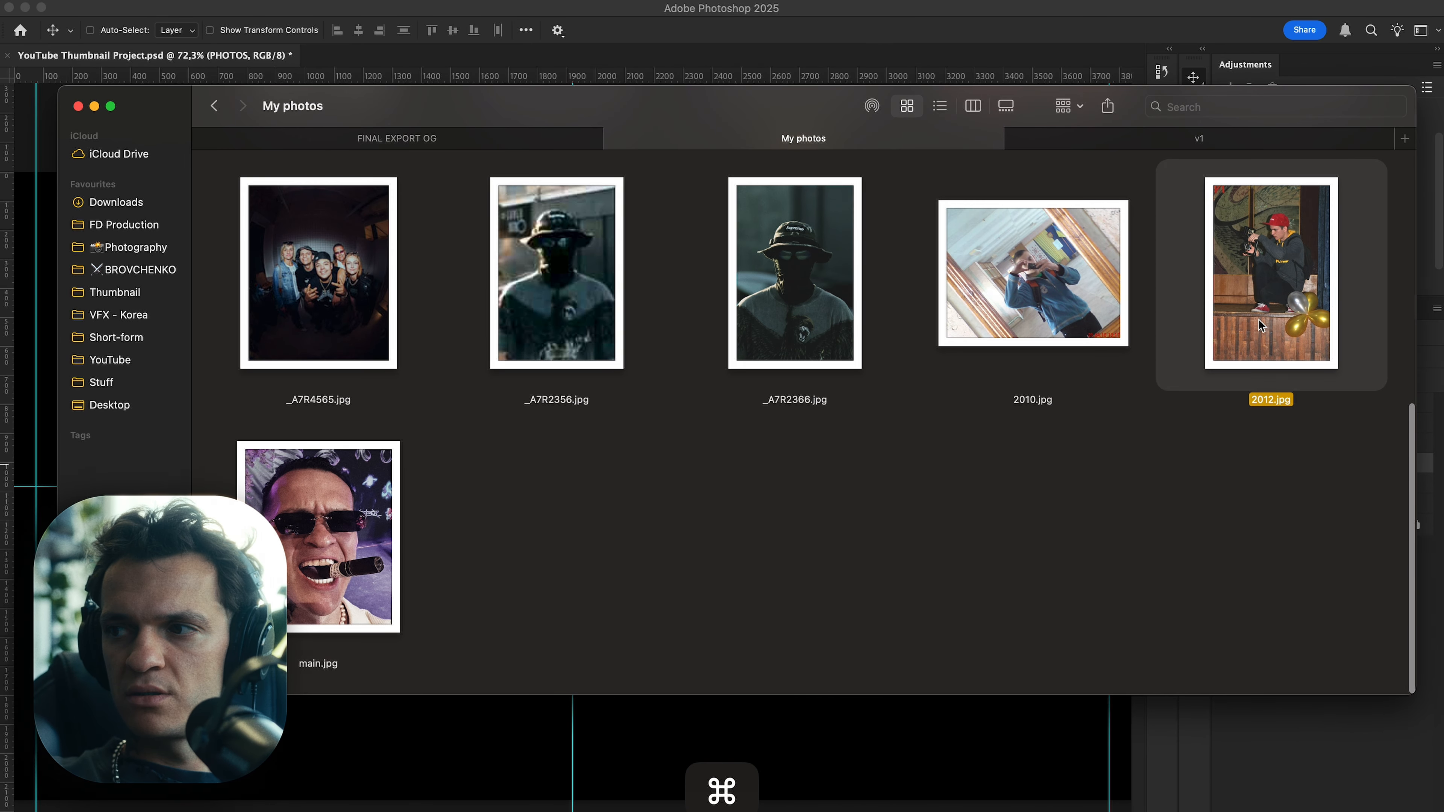
{"action": "key", "text": "super+Tab"}
{"action": "left_click_drag", "start_coordinate": [560, 264], "coordinate": [510, 477]}
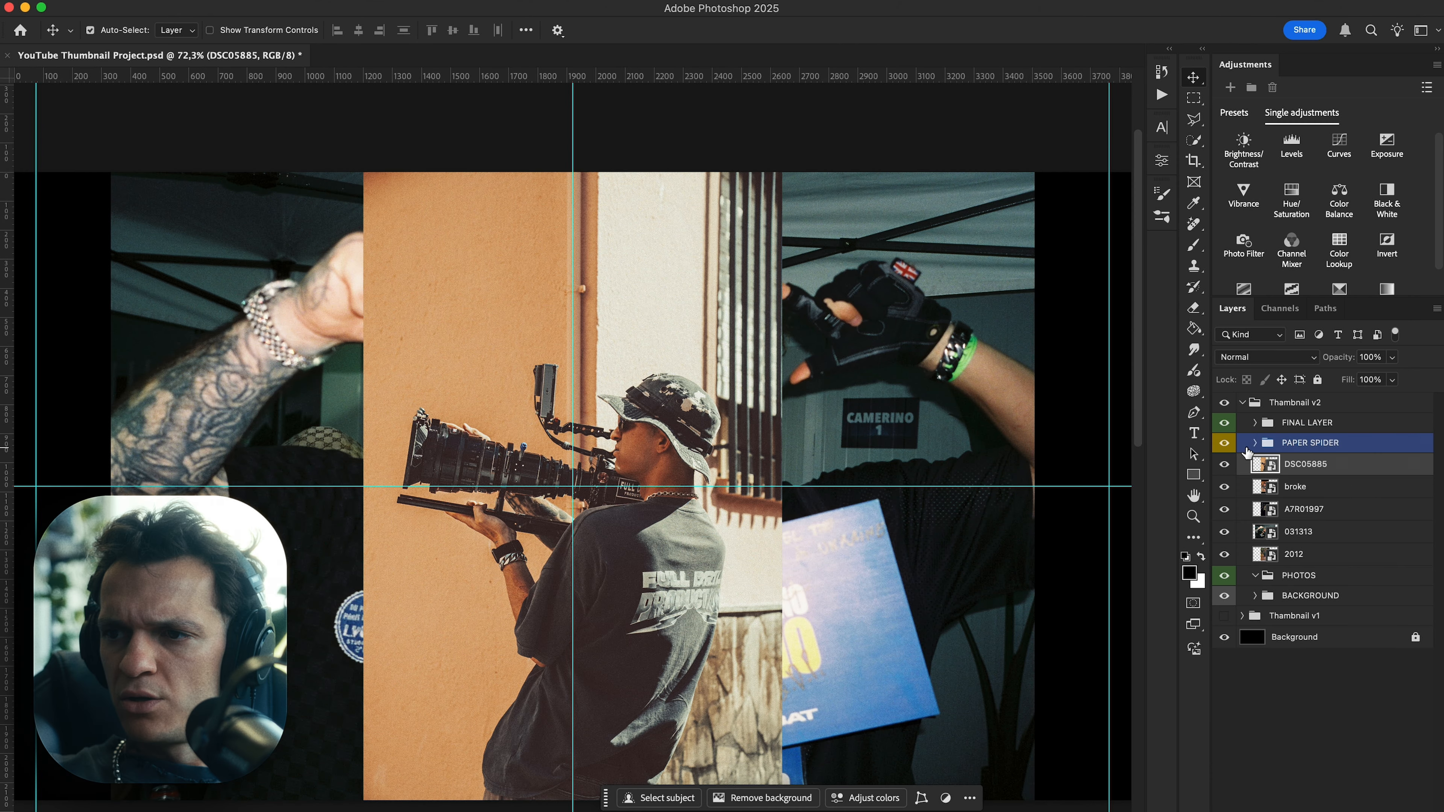
Move the five placed photo layers, DSC05885 through 2012, into the PHOTOS group and collapse it.
{"action": "left_click", "coordinate": [1248, 458]}
{"action": "left_click", "coordinate": [1302, 556], "text": "shift"}
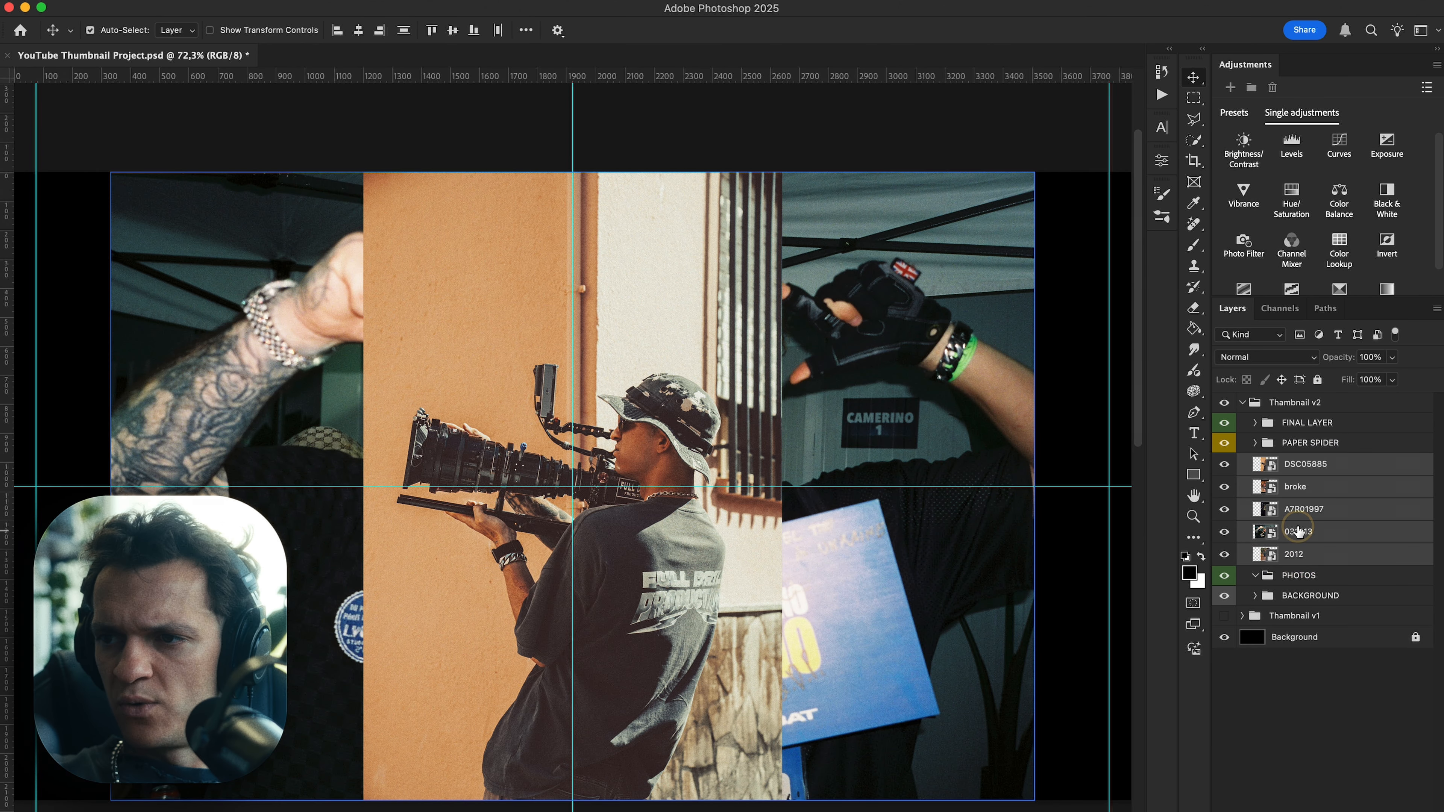
{"action": "left_click_drag", "start_coordinate": [1299, 532], "coordinate": [1307, 577]}
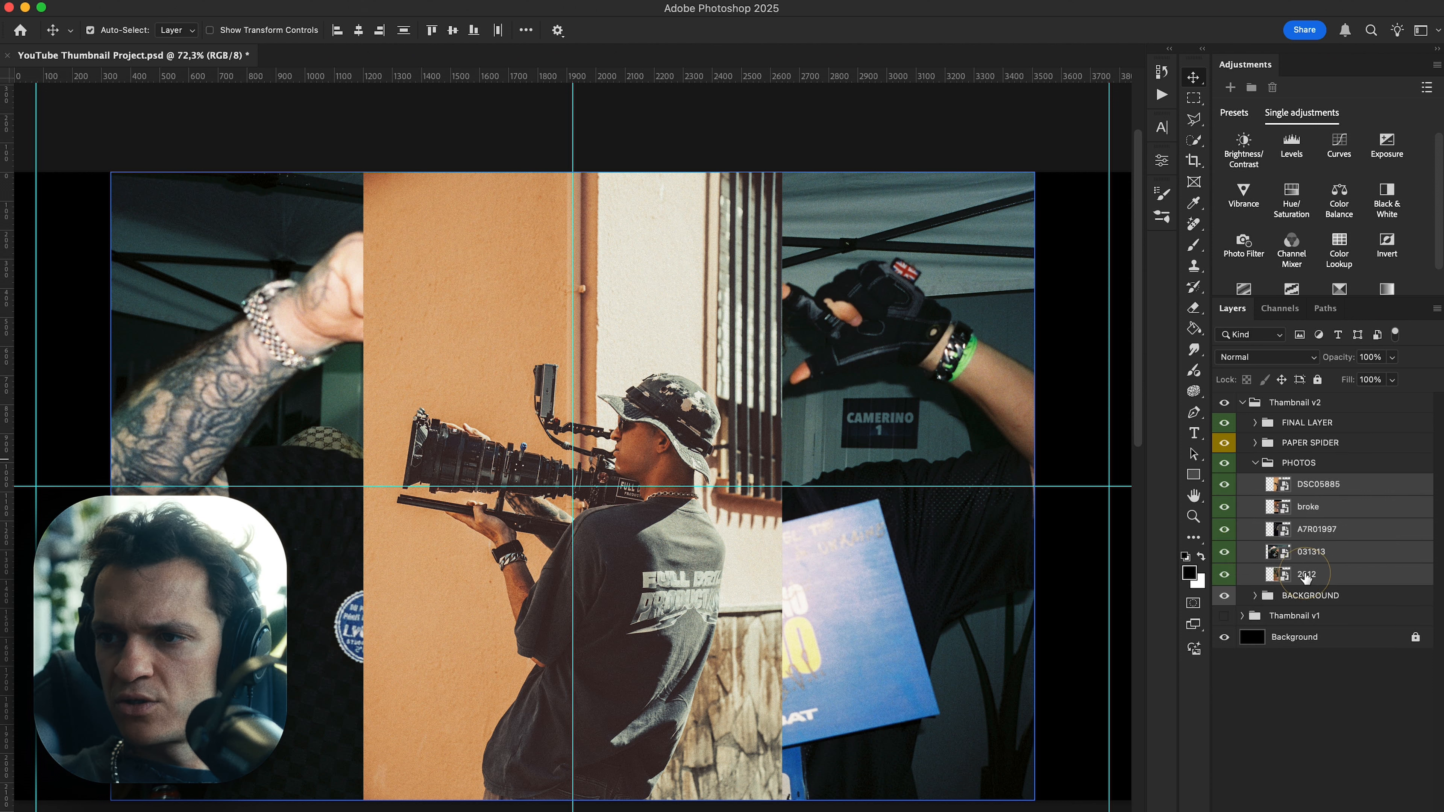
{"action": "left_click", "coordinate": [1298, 463]}
{"action": "left_click", "coordinate": [1255, 462]}
Change the color label of the FINAL LAYER group to orange.
{"action": "left_click", "coordinate": [1301, 428]}
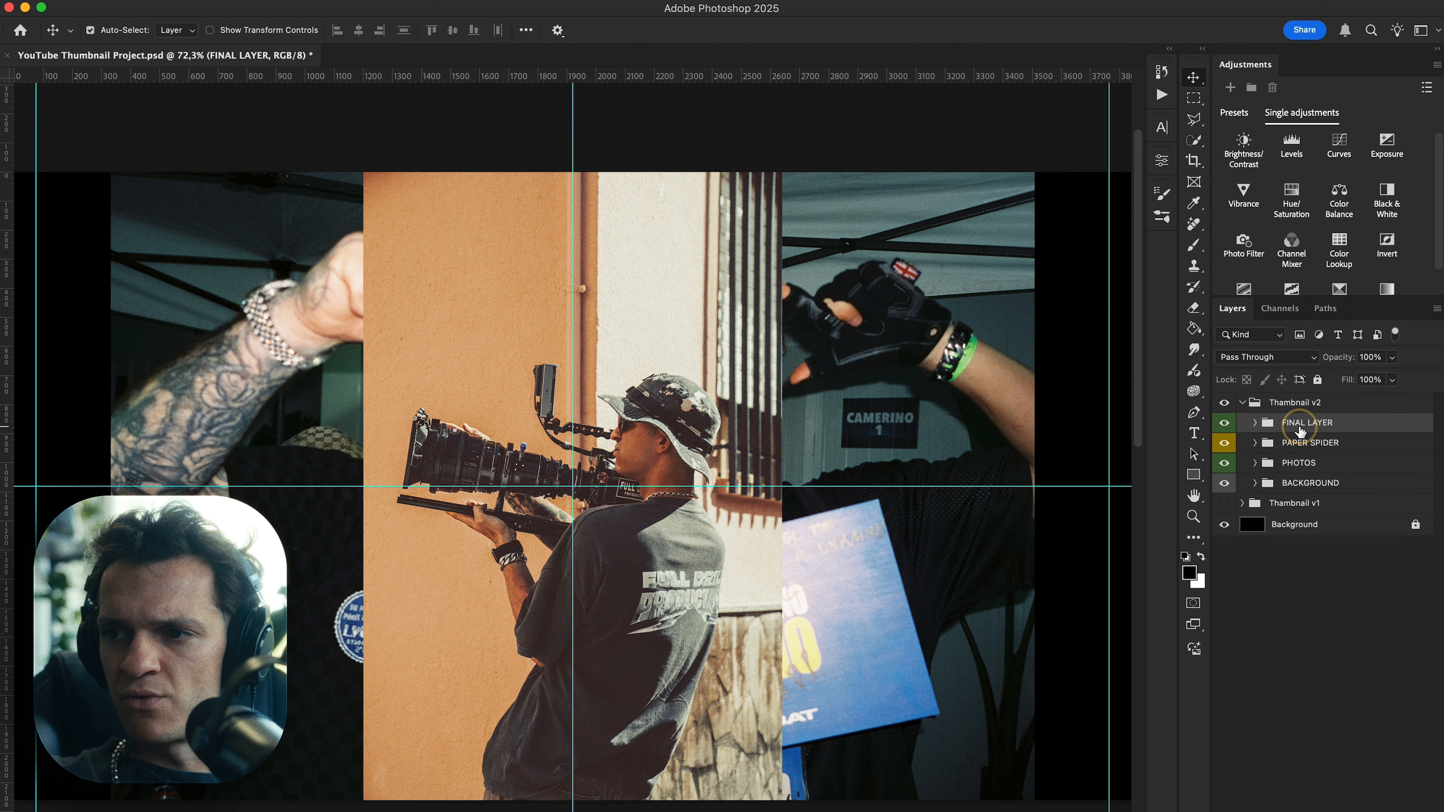
{"action": "right_click", "coordinate": [1301, 428]}
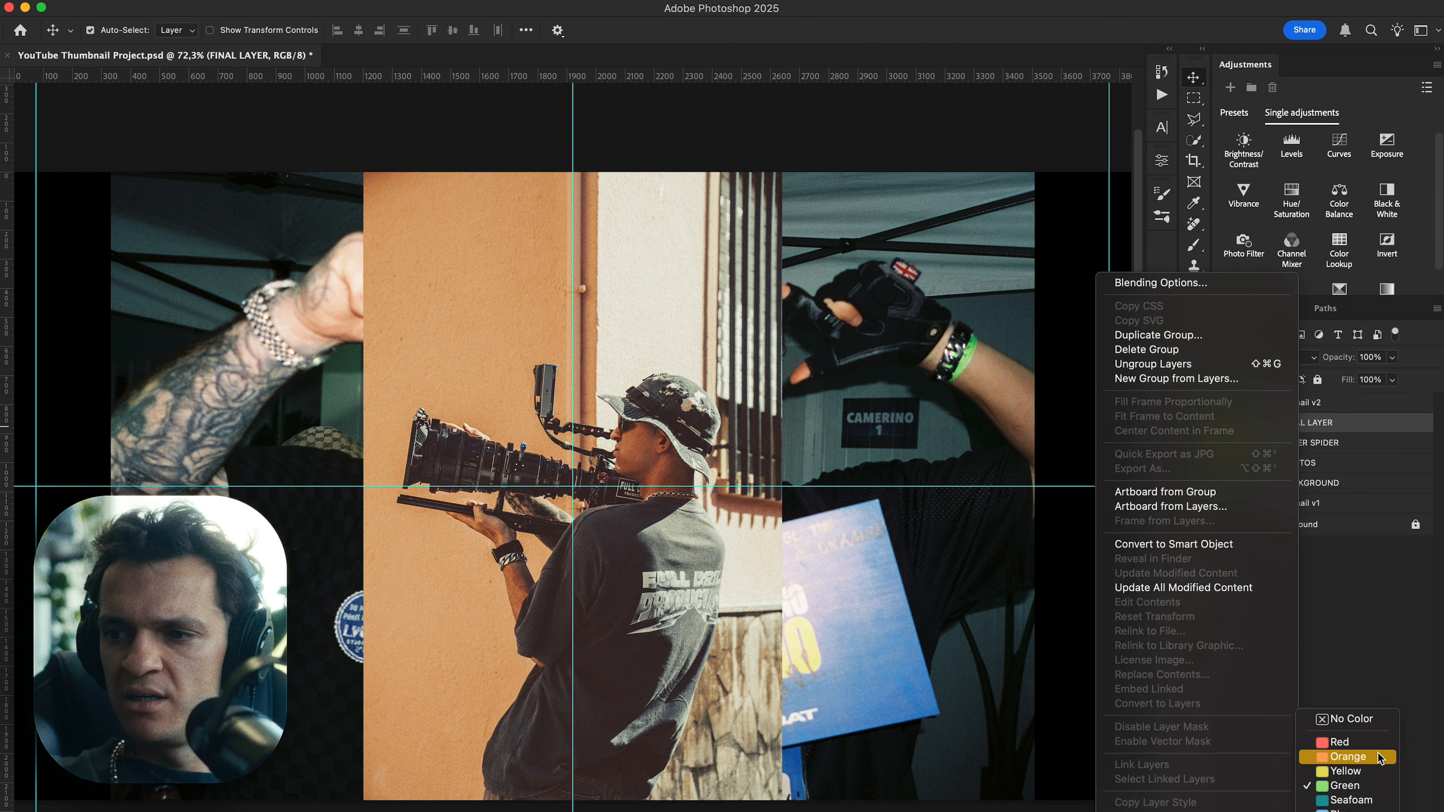
{"action": "left_click", "coordinate": [1373, 757]}
Bring the MAP, ROB, SAIKO and €1.000.000 groups from Thumbnail v1 into the PHOTOS group and hide Thumbnail v1.
{"action": "left_click", "coordinate": [1254, 485]}
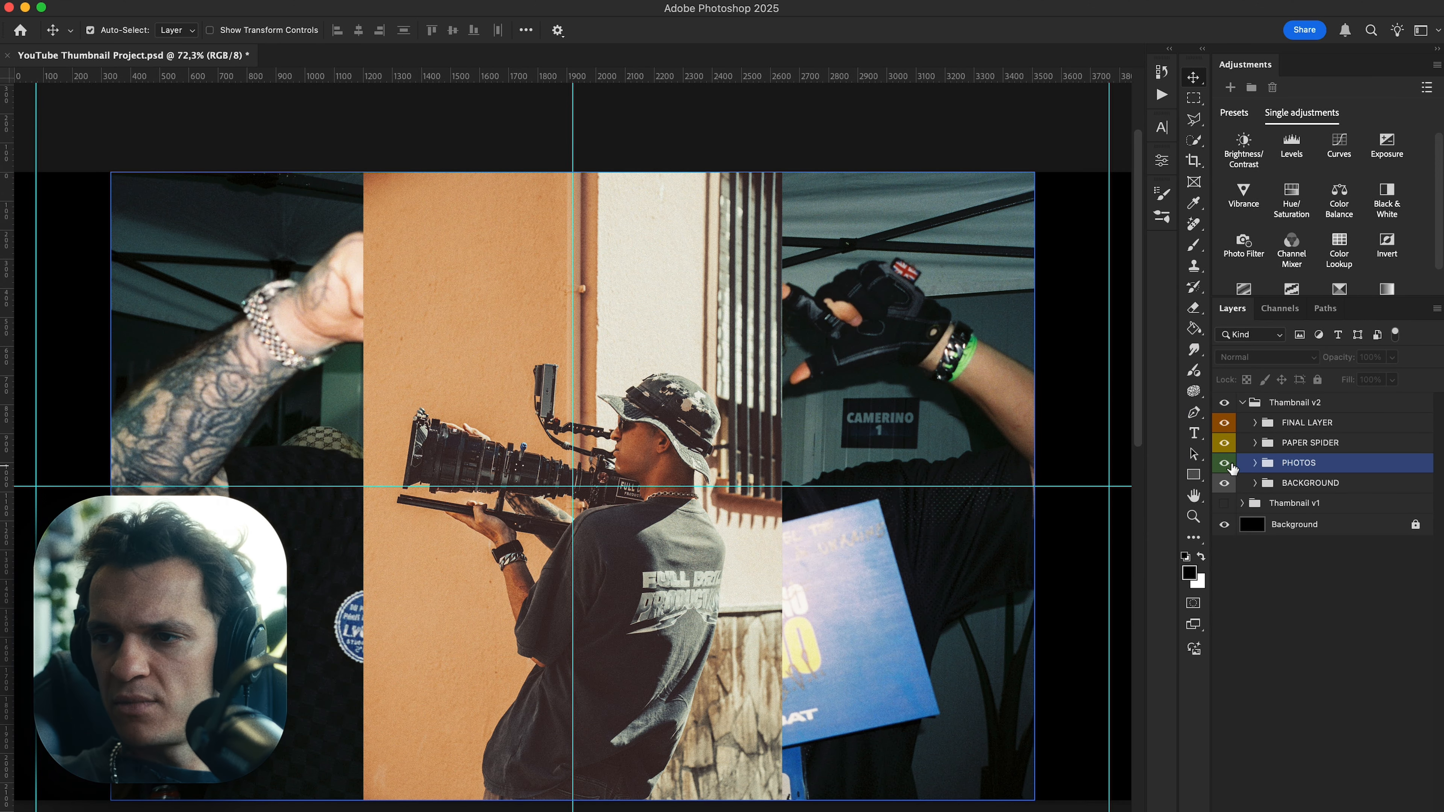
{"action": "left_click", "coordinate": [1225, 462]}
{"action": "left_click", "coordinate": [1242, 503]}
{"action": "left_click", "coordinate": [1225, 503]}
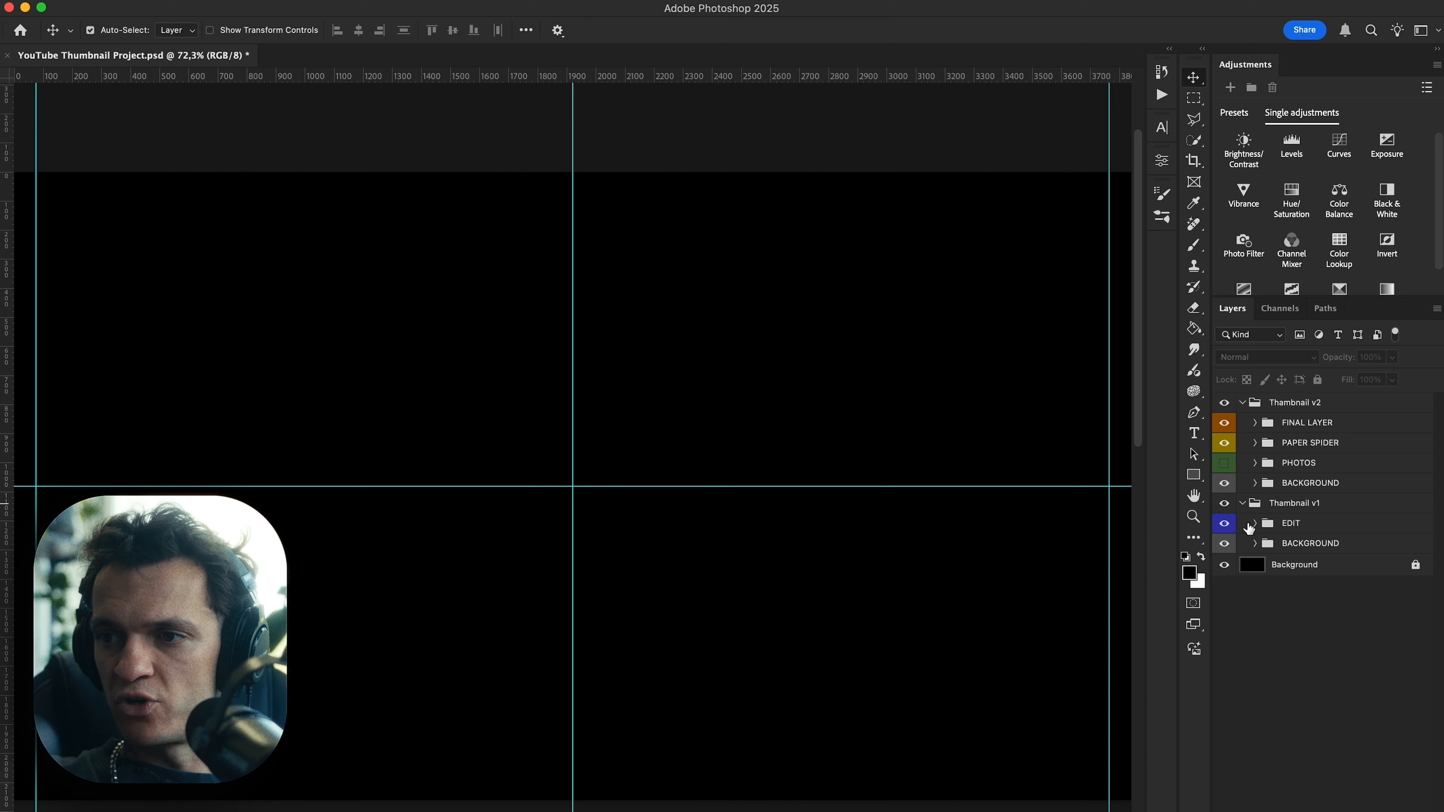
{"action": "left_click", "coordinate": [1255, 524]}
{"action": "left_click", "coordinate": [1239, 490]}
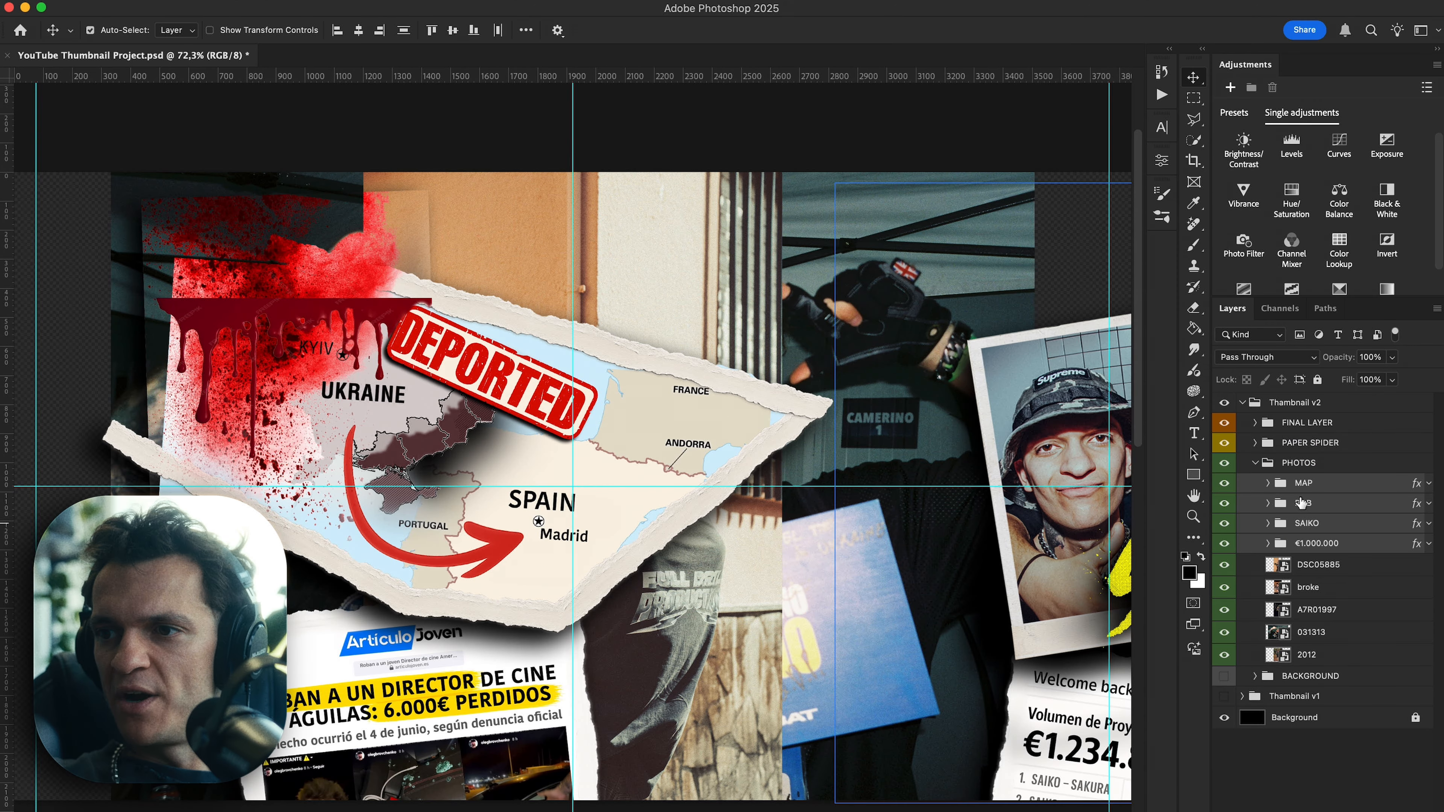
Hide the groups and photos above 031313 in the PHOTOS group, leaving A7R01997 shown.
{"action": "left_click", "coordinate": [1325, 588]}
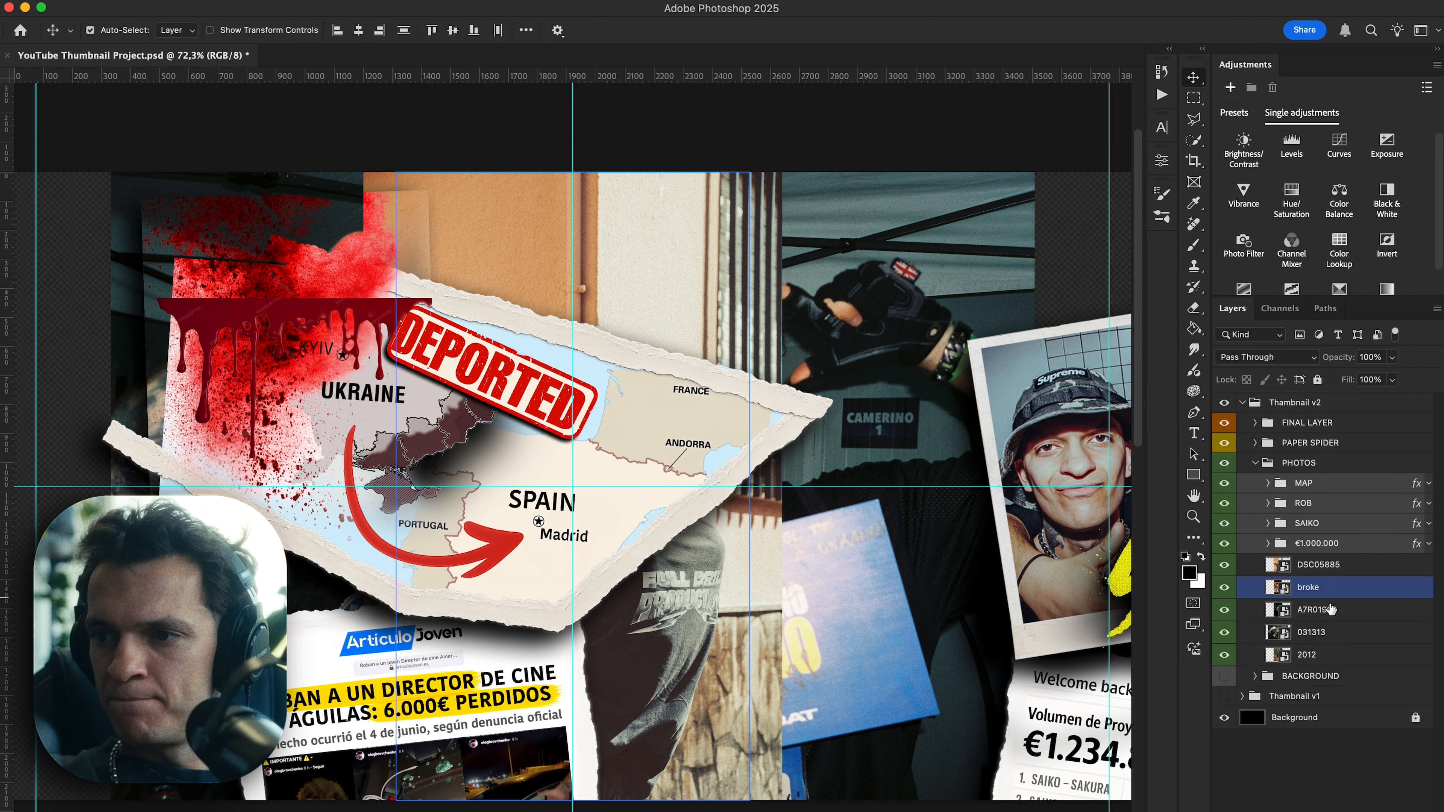
{"action": "left_click", "coordinate": [1331, 610]}
{"action": "left_click", "coordinate": [1325, 636]}
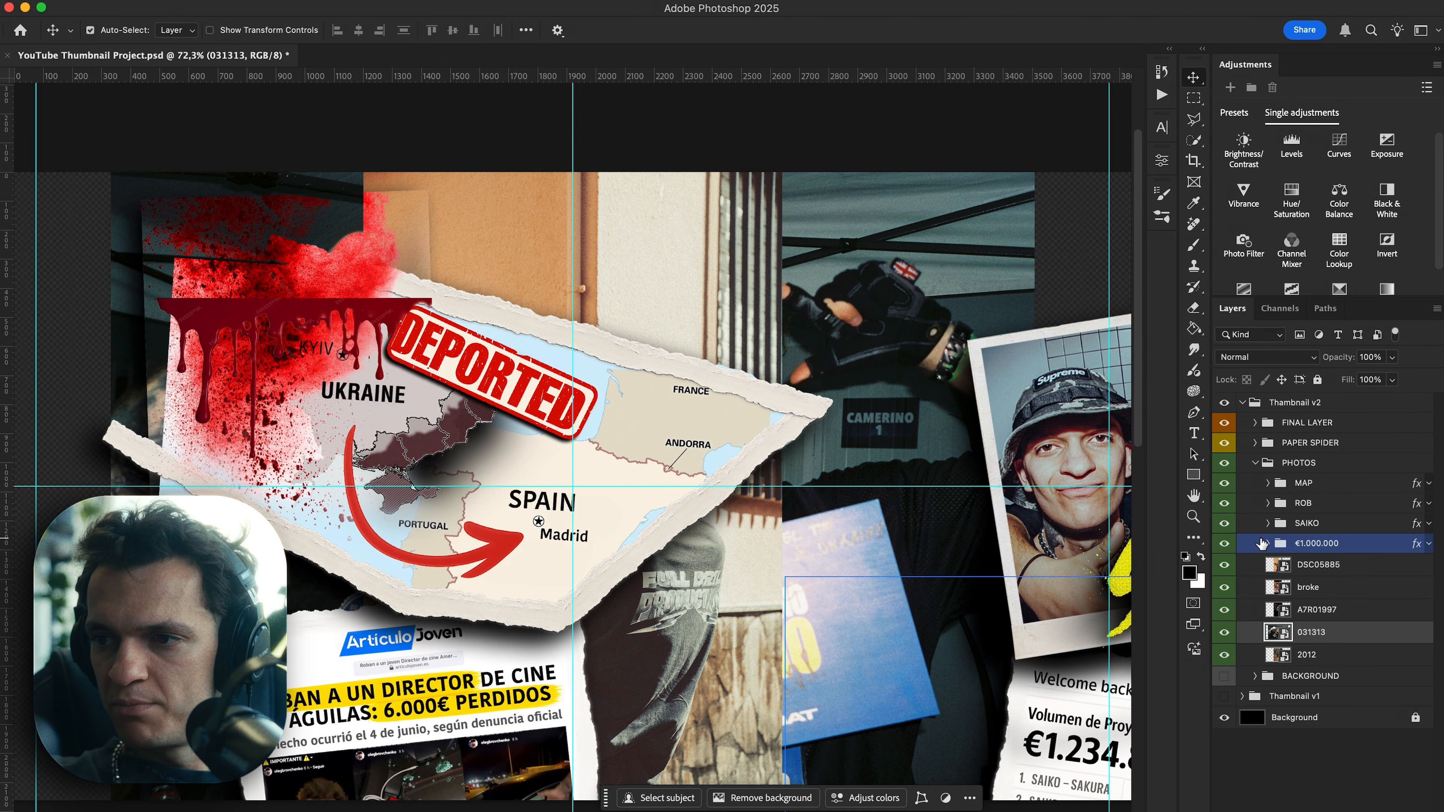
{"action": "left_click_drag", "start_coordinate": [1224, 483], "coordinate": [1228, 612]}
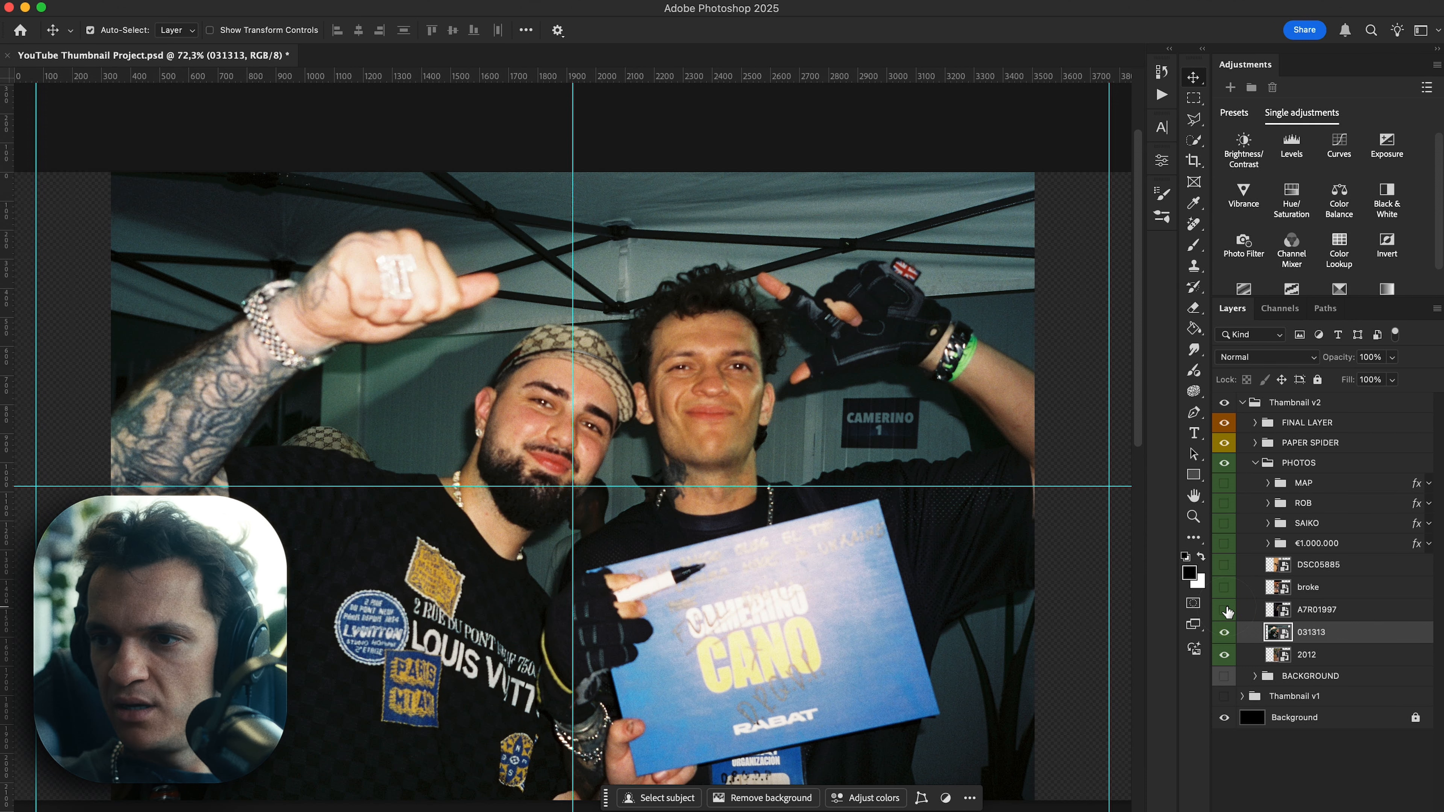
{"action": "left_click", "coordinate": [1224, 610]}
Rename the A7R01997 layer MAIN PHOTO and place it in its own MAIN PHOTO group above PHOTOS.
{"action": "double_click", "coordinate": [1317, 610]}
{"action": "type", "text": "MAIN PHOTO"}
{"action": "key", "text": "Return"}
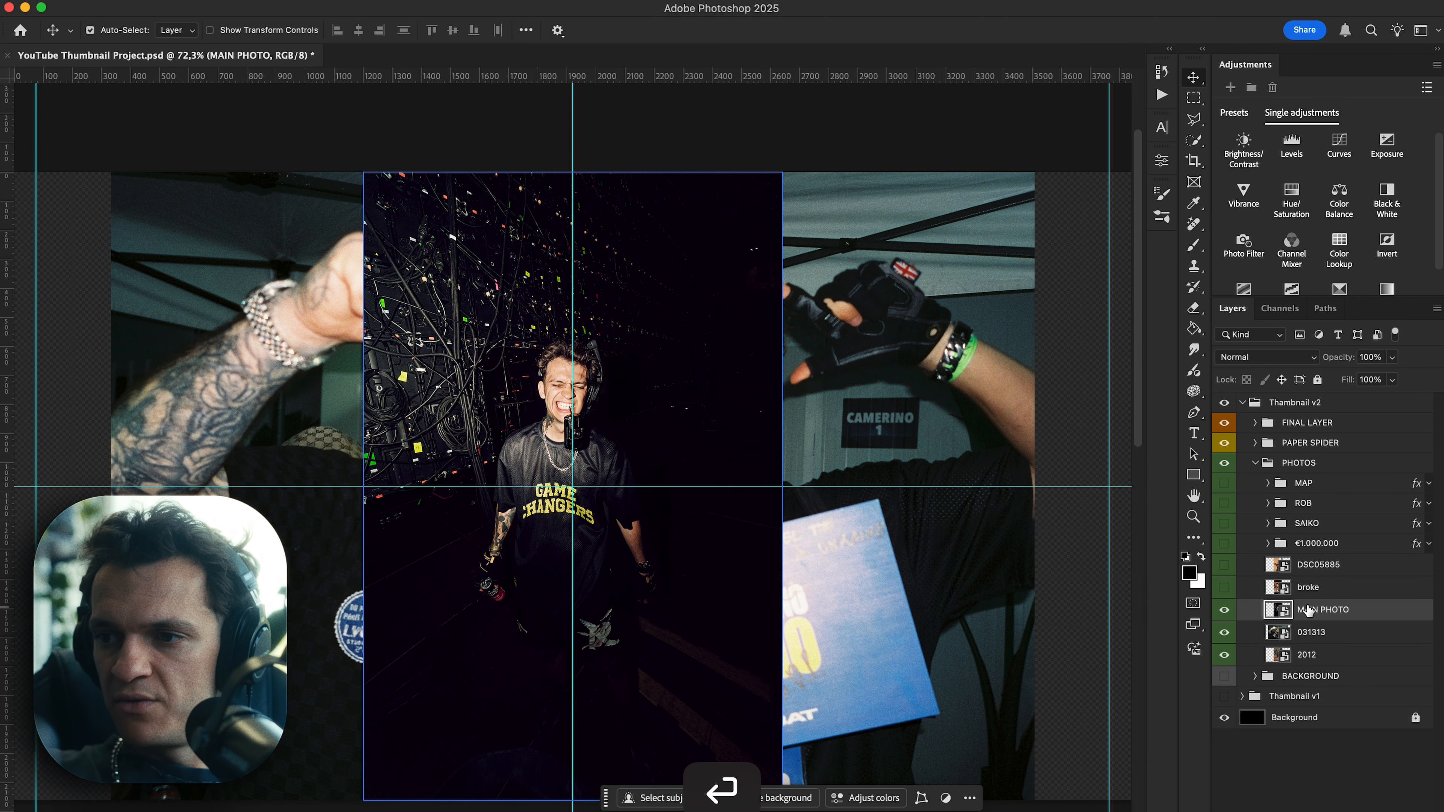
{"action": "left_click_drag", "start_coordinate": [1278, 611], "coordinate": [1312, 456]}
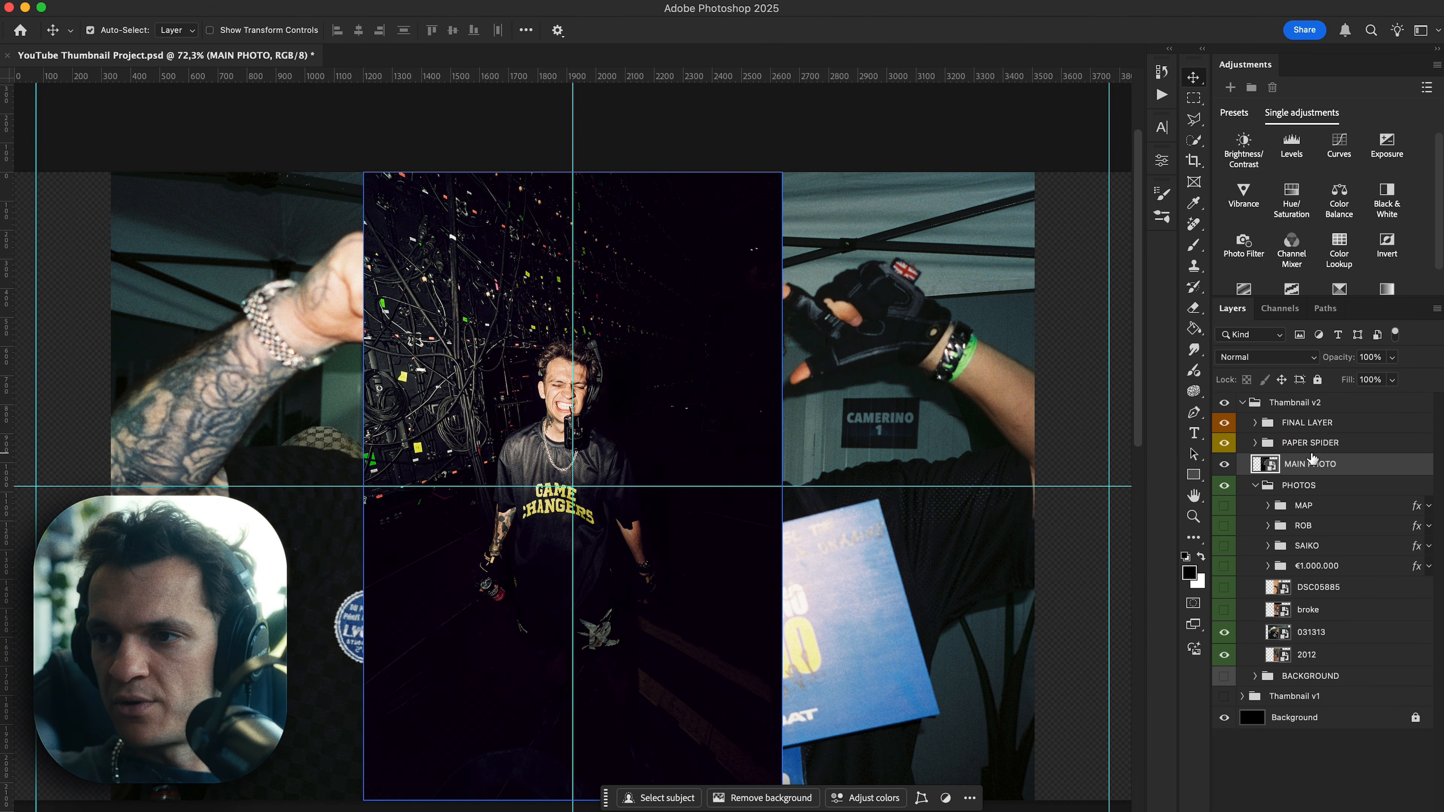
{"action": "key", "text": "Return"}
{"action": "left_click_drag", "start_coordinate": [1279, 484], "coordinate": [1291, 467]}
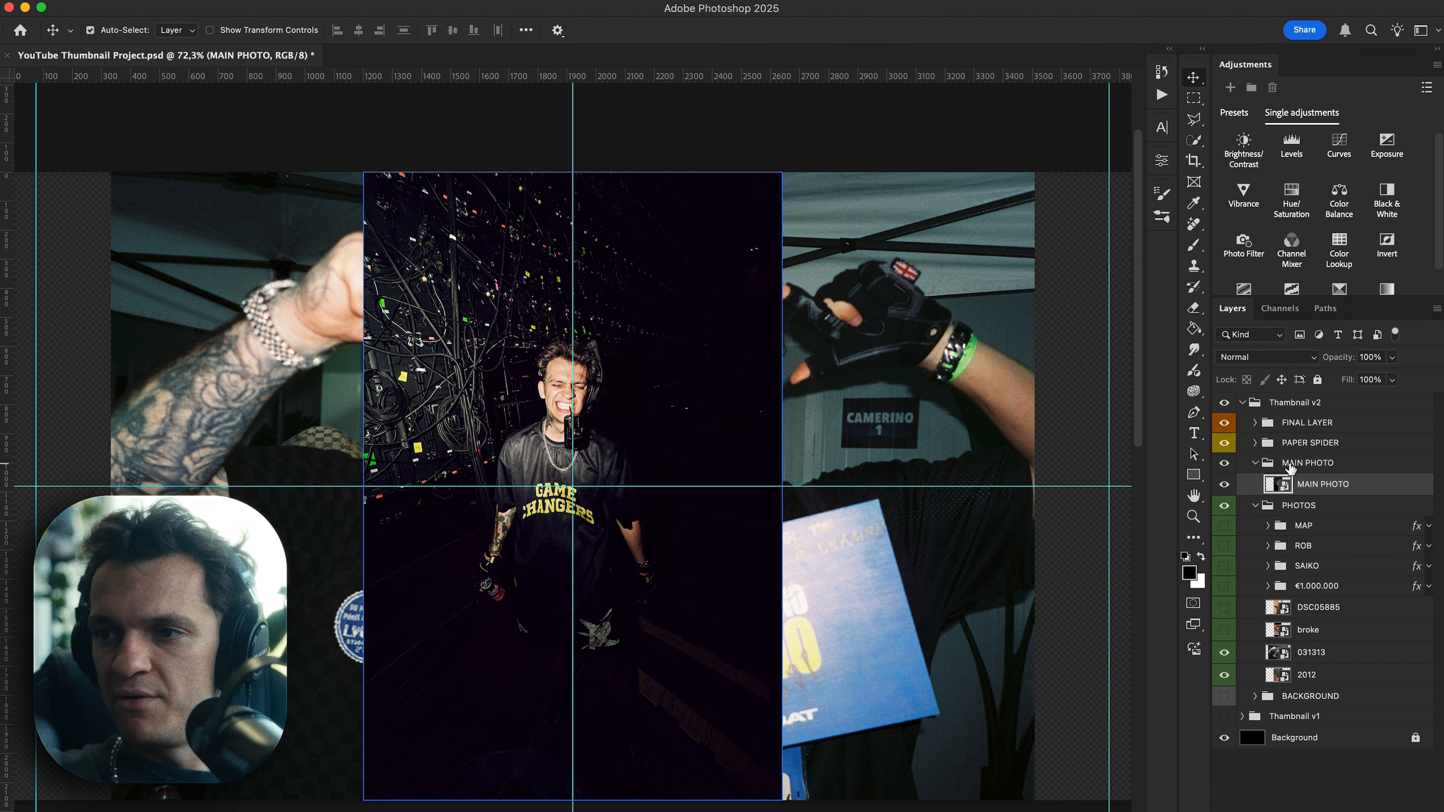
Color-label the MAIN PHOTO group blue and move it above the PAPER SPIDER group.
{"action": "right_click", "coordinate": [1291, 466]}
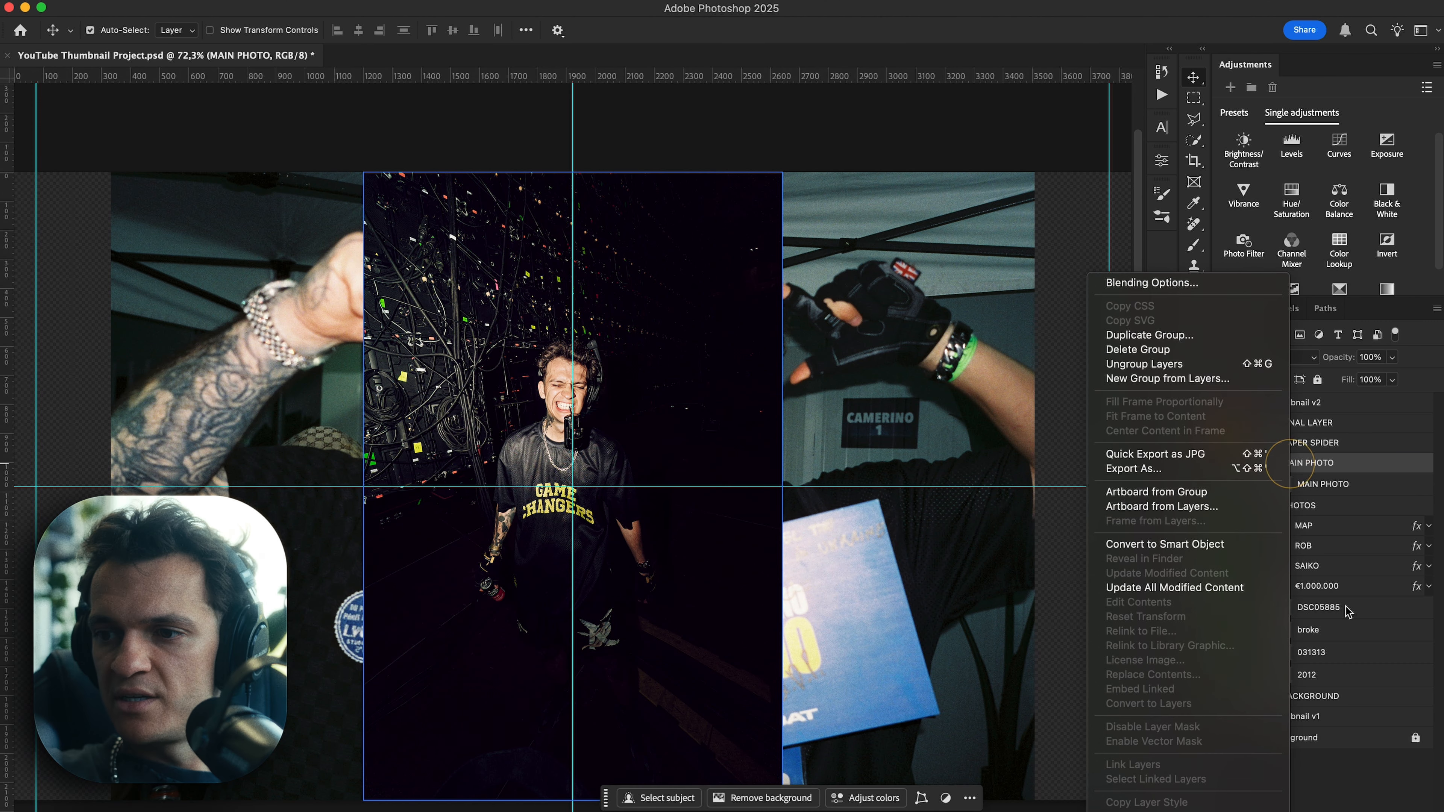
{"action": "left_click", "coordinate": [1336, 808]}
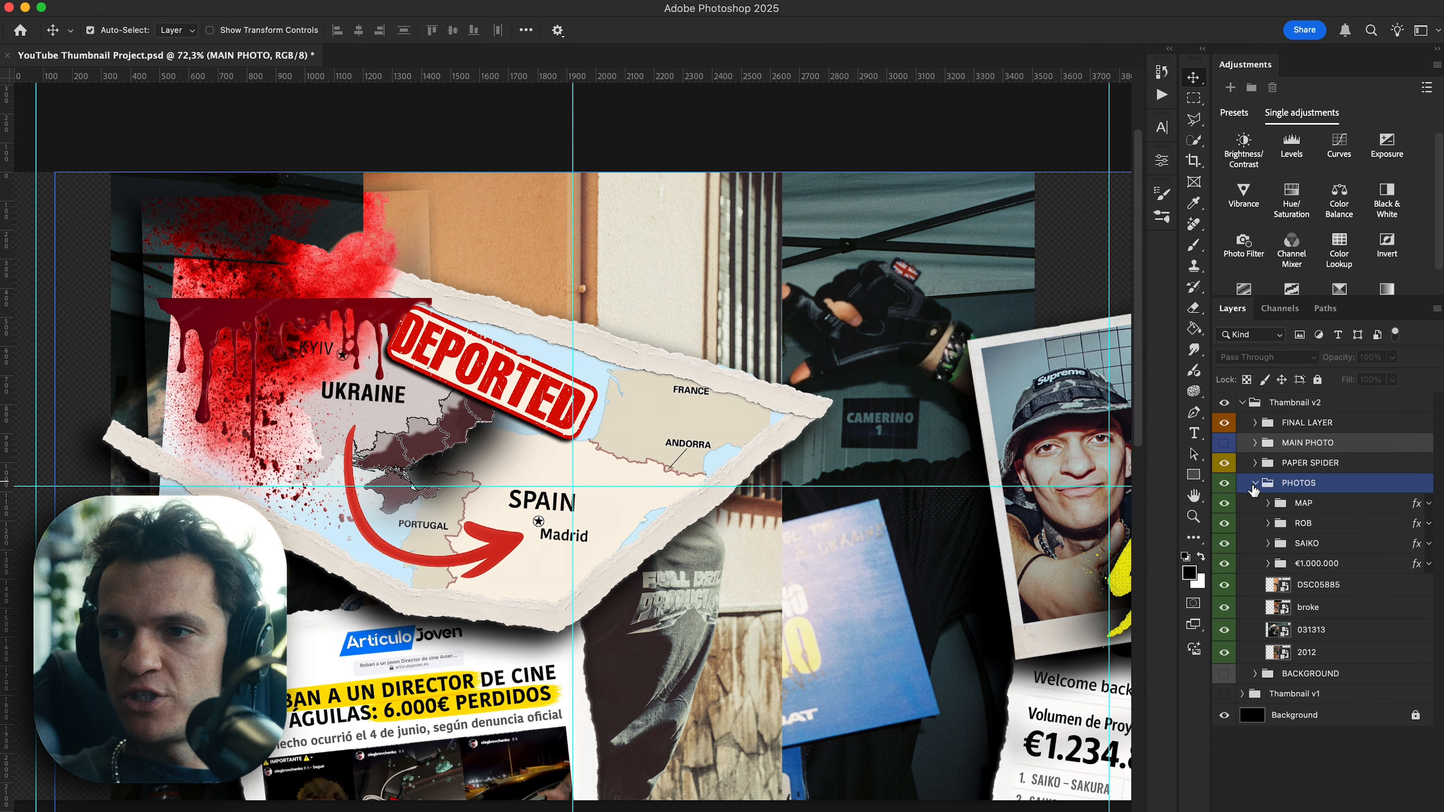
Collapse and hide the PHOTOS group, and show the BACKGROUND group of Thumbnail v2.
{"action": "left_click", "coordinate": [1255, 487]}
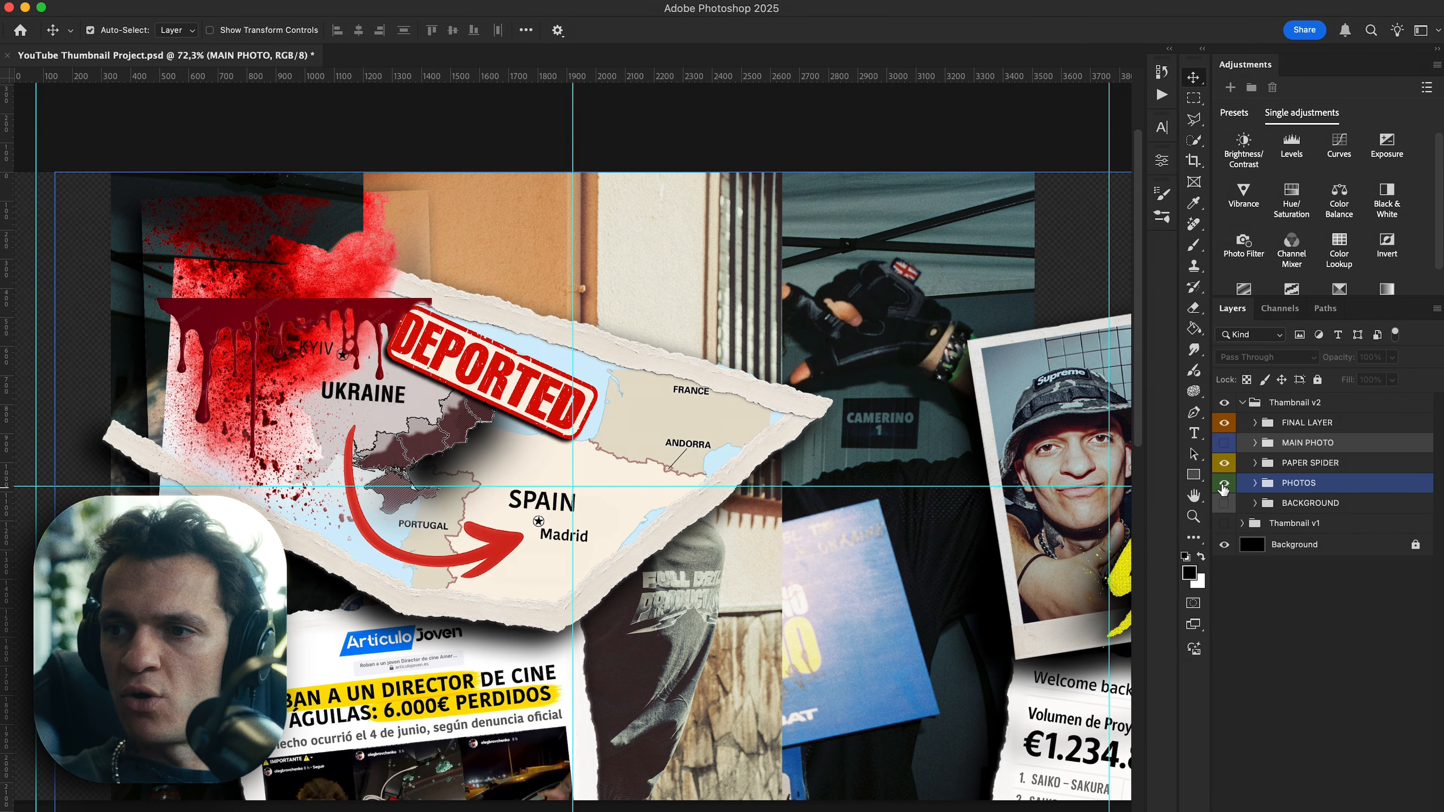
{"action": "left_click", "coordinate": [1223, 484]}
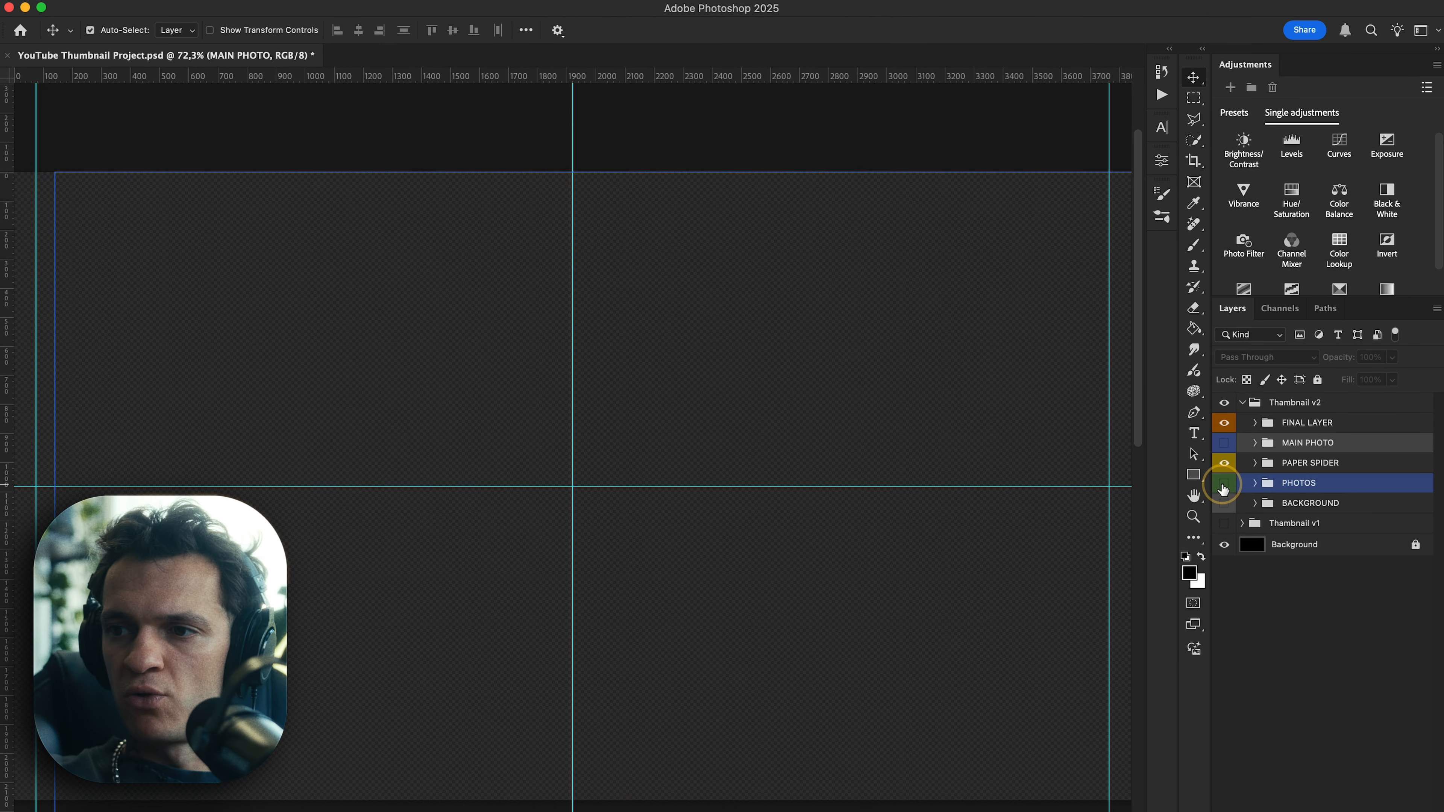
{"action": "left_click", "coordinate": [1224, 523]}
{"action": "left_click", "coordinate": [1225, 526]}
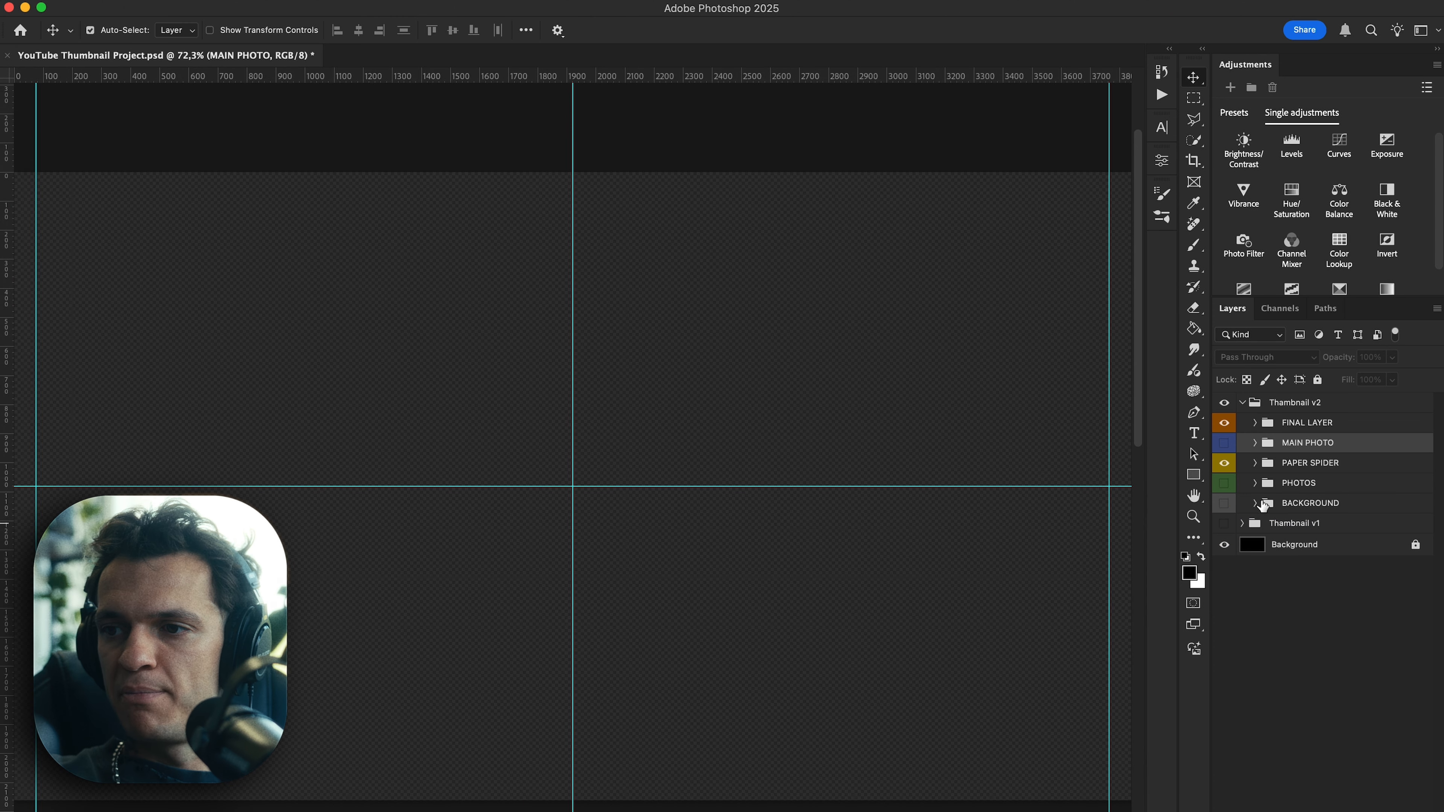
{"action": "left_click", "coordinate": [1224, 503]}
Select the PAPER SPIDER group, switch to Finder and show the Base assets folder's files as icons.
{"action": "left_click", "coordinate": [1286, 465]}
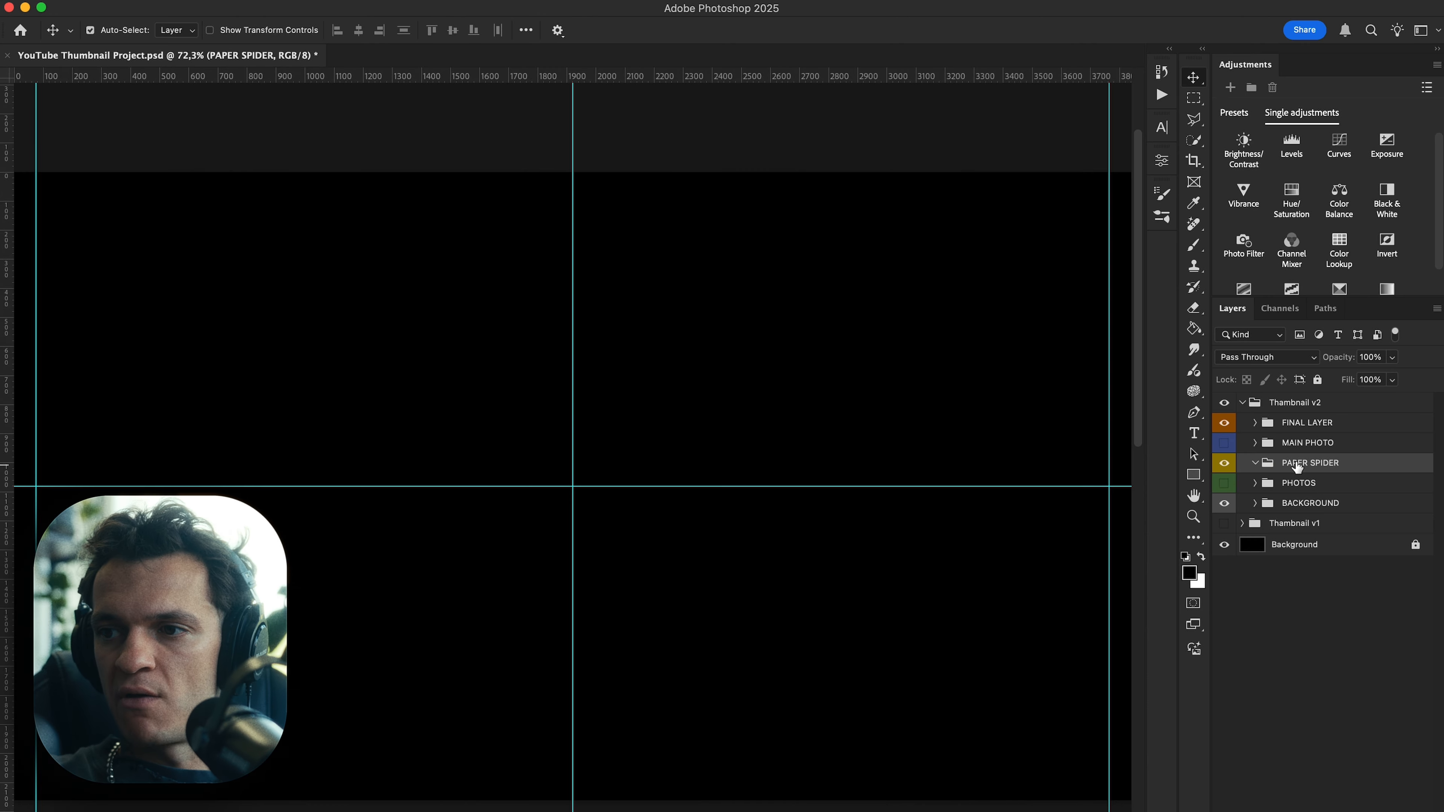
{"action": "key", "text": "ctrl+Up"}
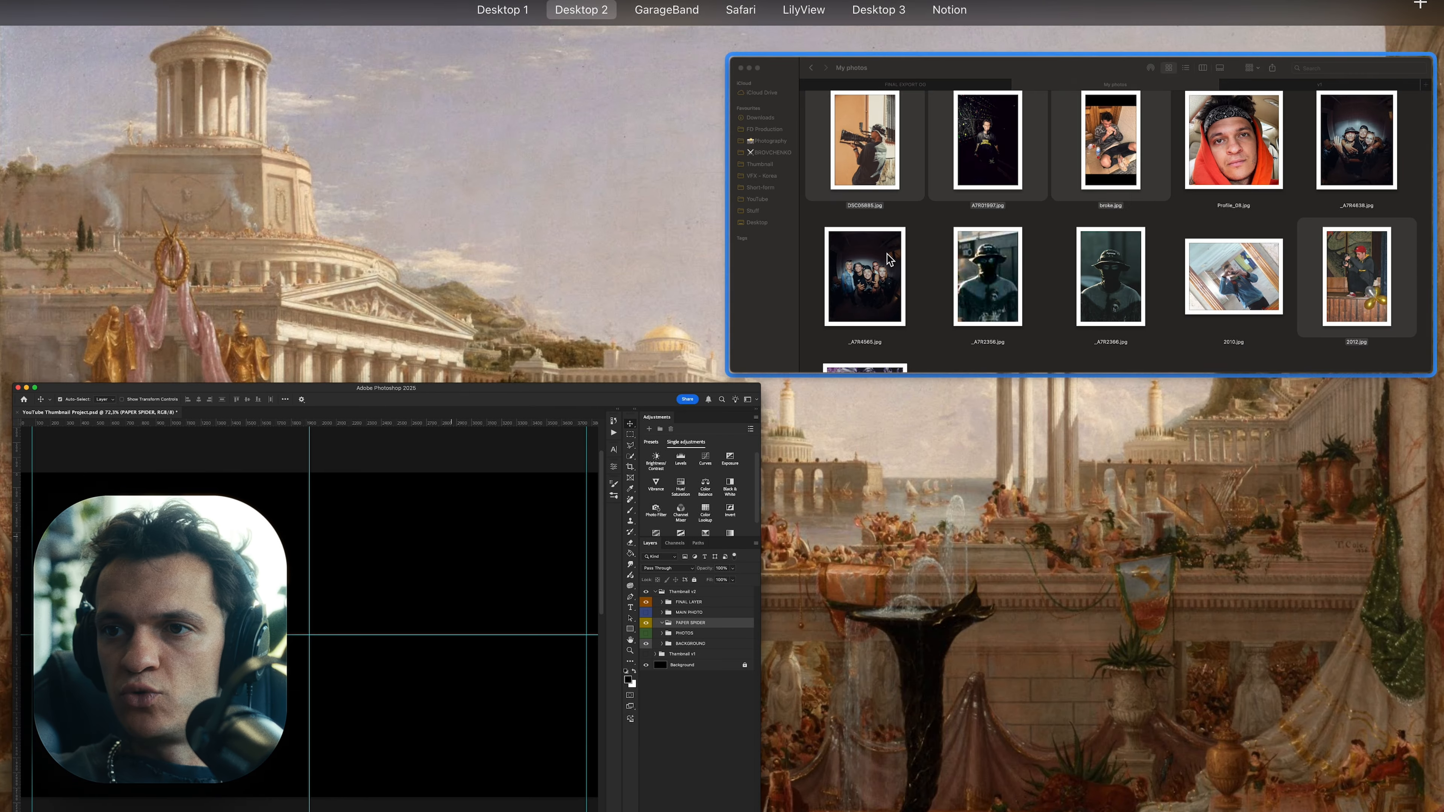
{"action": "left_click", "coordinate": [885, 254]}
{"action": "key", "text": "super+3"}
{"action": "key", "text": "Left"}
{"action": "key", "text": "Down"}
{"action": "key", "text": "Down"}
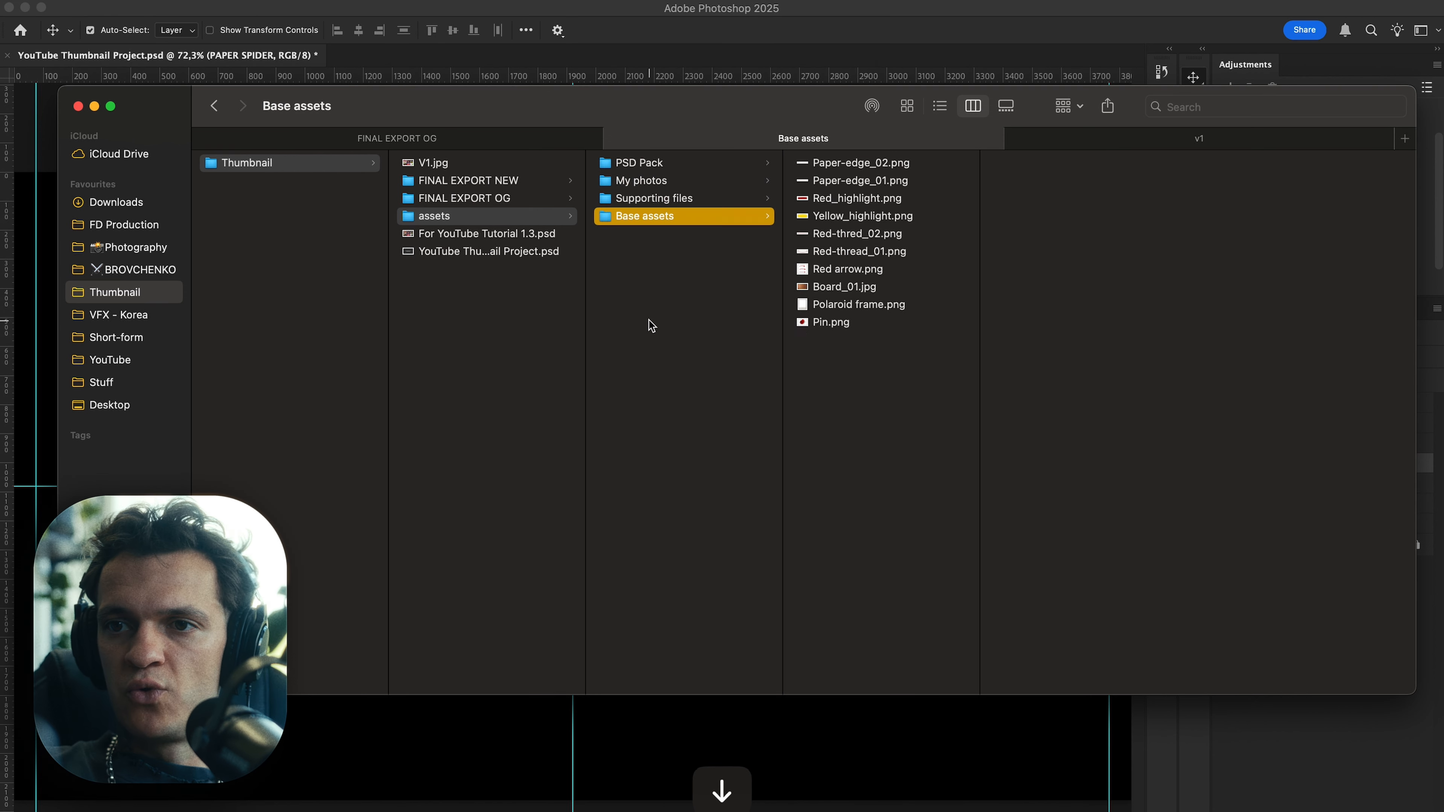
{"action": "key", "text": "Right"}
{"action": "key", "text": "Down"}
{"action": "key", "text": "super+1"}
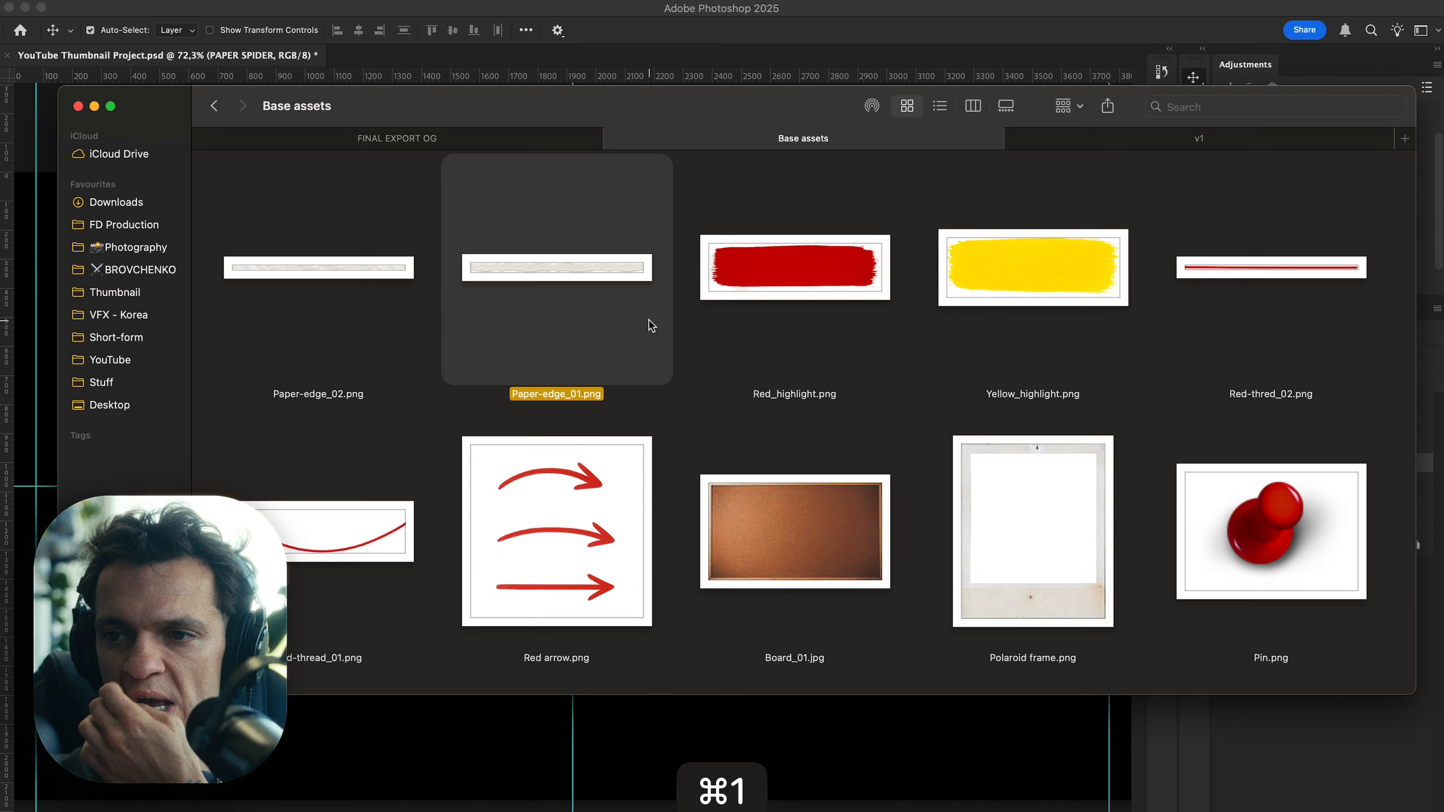
Place Paper-edge_02.png from the Base assets folder into the Photoshop document.
{"action": "left_click", "coordinate": [307, 257]}
{"action": "left_click_drag", "start_coordinate": [306, 256], "coordinate": [467, 590]}
{"action": "key", "text": "Return"}
{"action": "key", "text": "F1"}
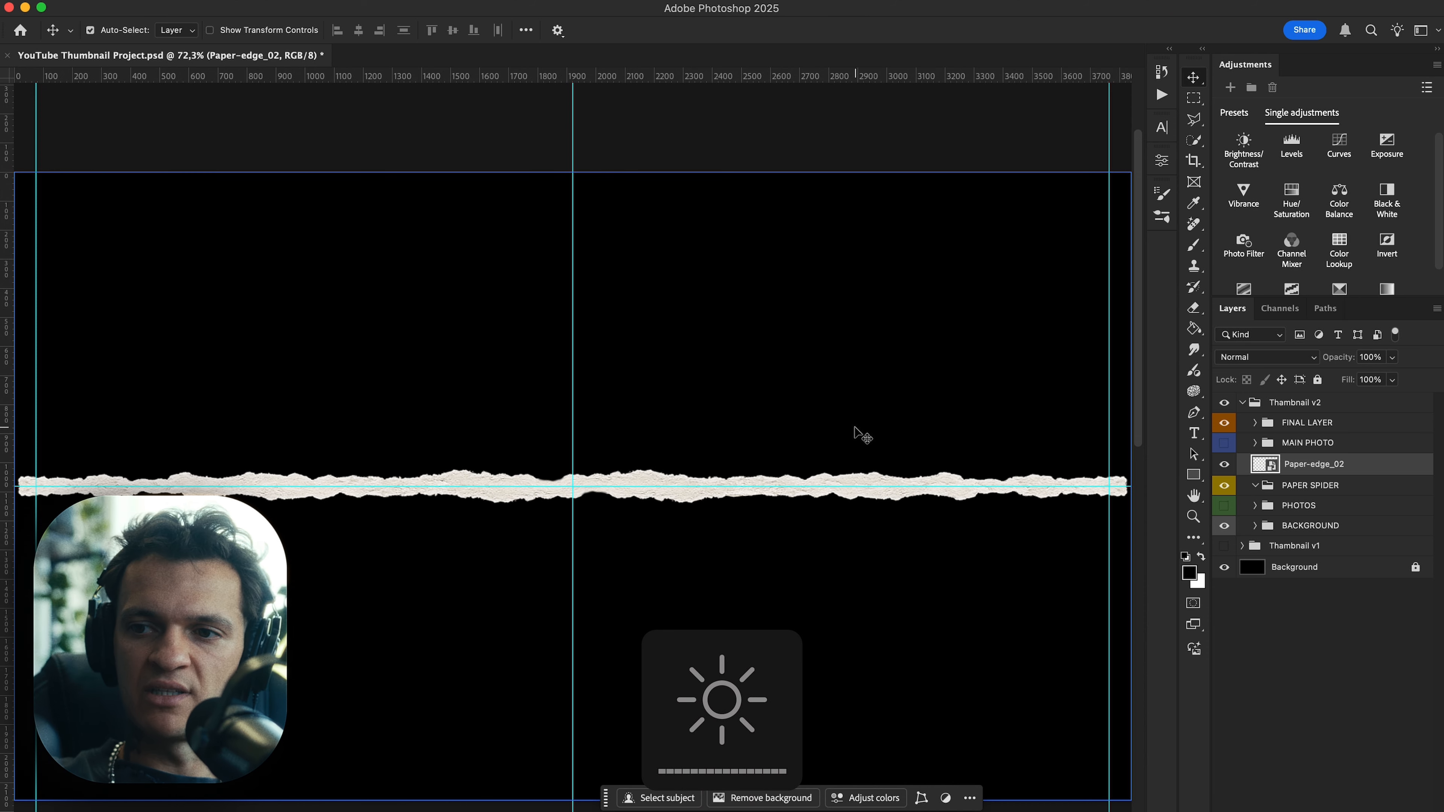
Scale the Paper-edge_02 strip to about 32% and rotate it roughly -30°, running from the canvas's lower-left corner to the centre.
{"action": "key", "text": "super+t"}
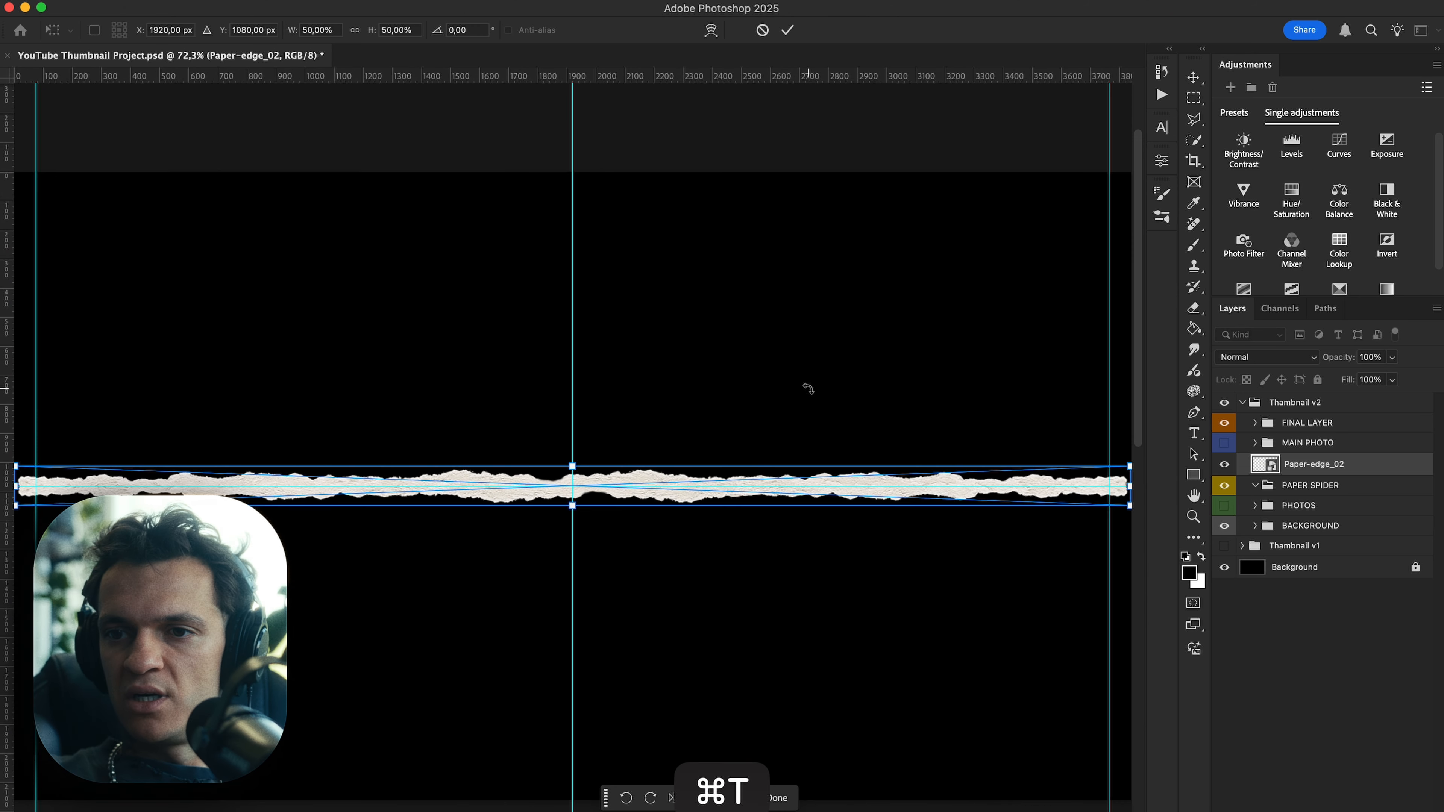
{"action": "left_click_drag", "start_coordinate": [809, 390], "coordinate": [666, 340]}
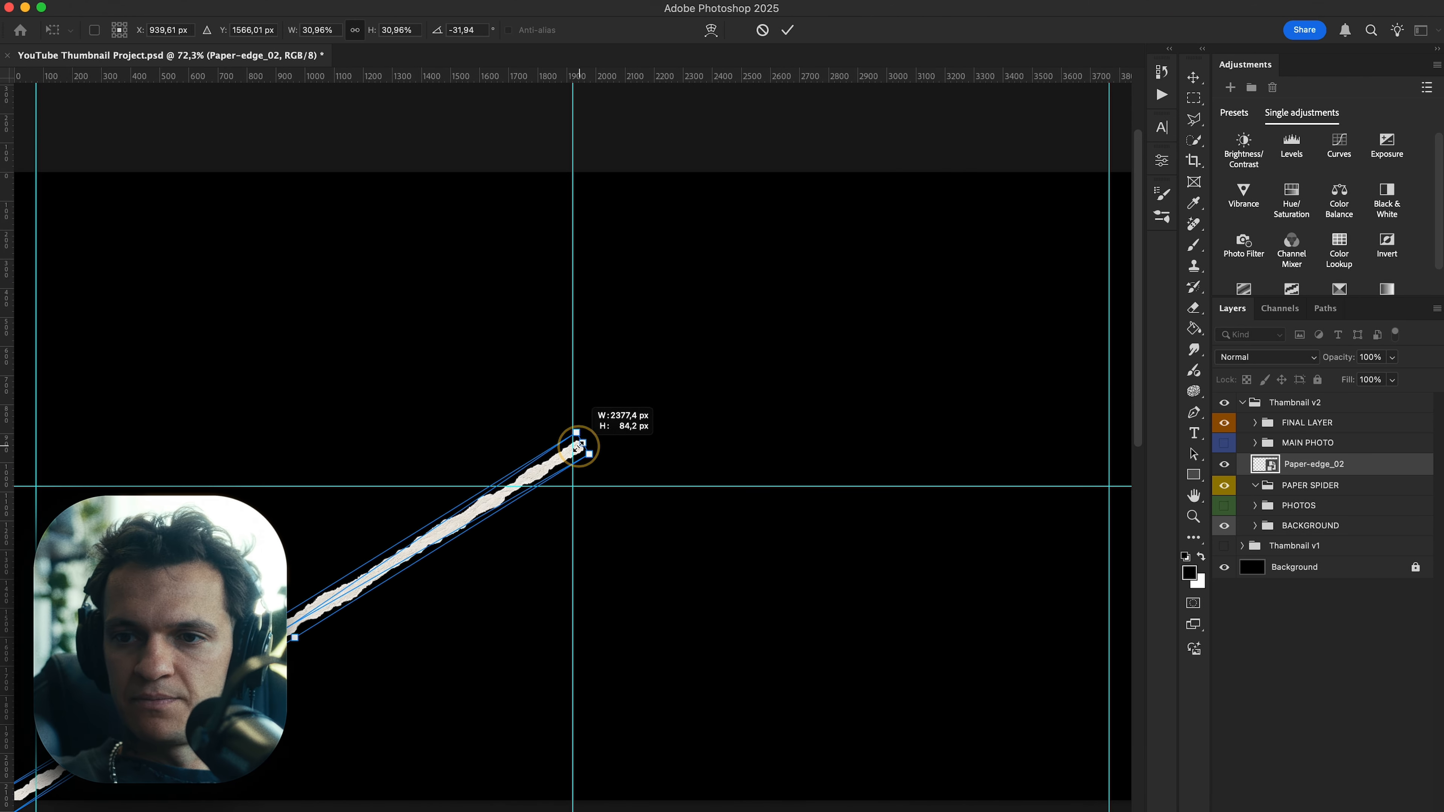
{"action": "key", "text": "Return"}
Duplicate the paper strip five times, arranging the copies from the canvas centre towards both upper corners, both sides and the lower-right corner.
{"action": "key", "text": "super+j"}
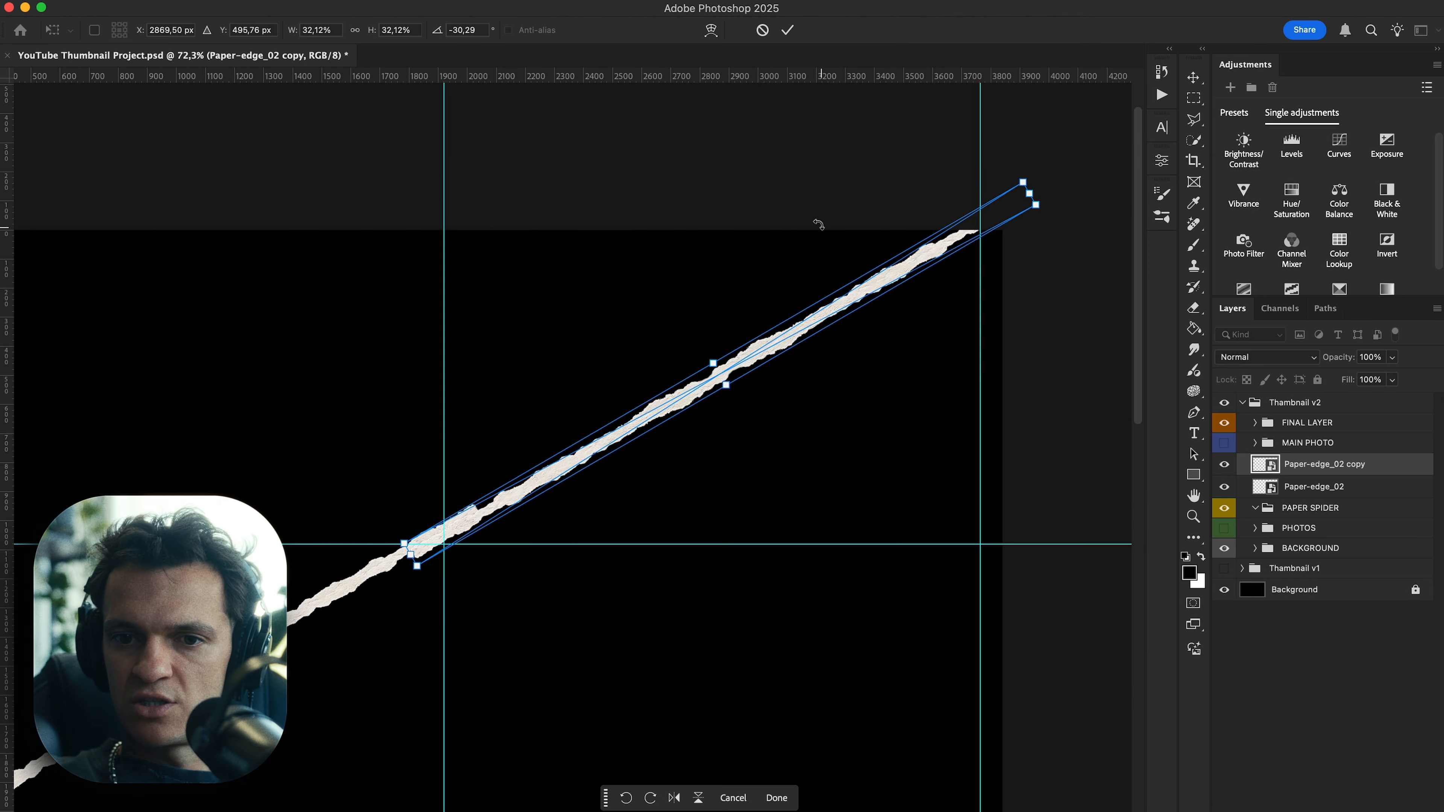
{"action": "left_click_drag", "start_coordinate": [815, 226], "coordinate": [638, 345]}
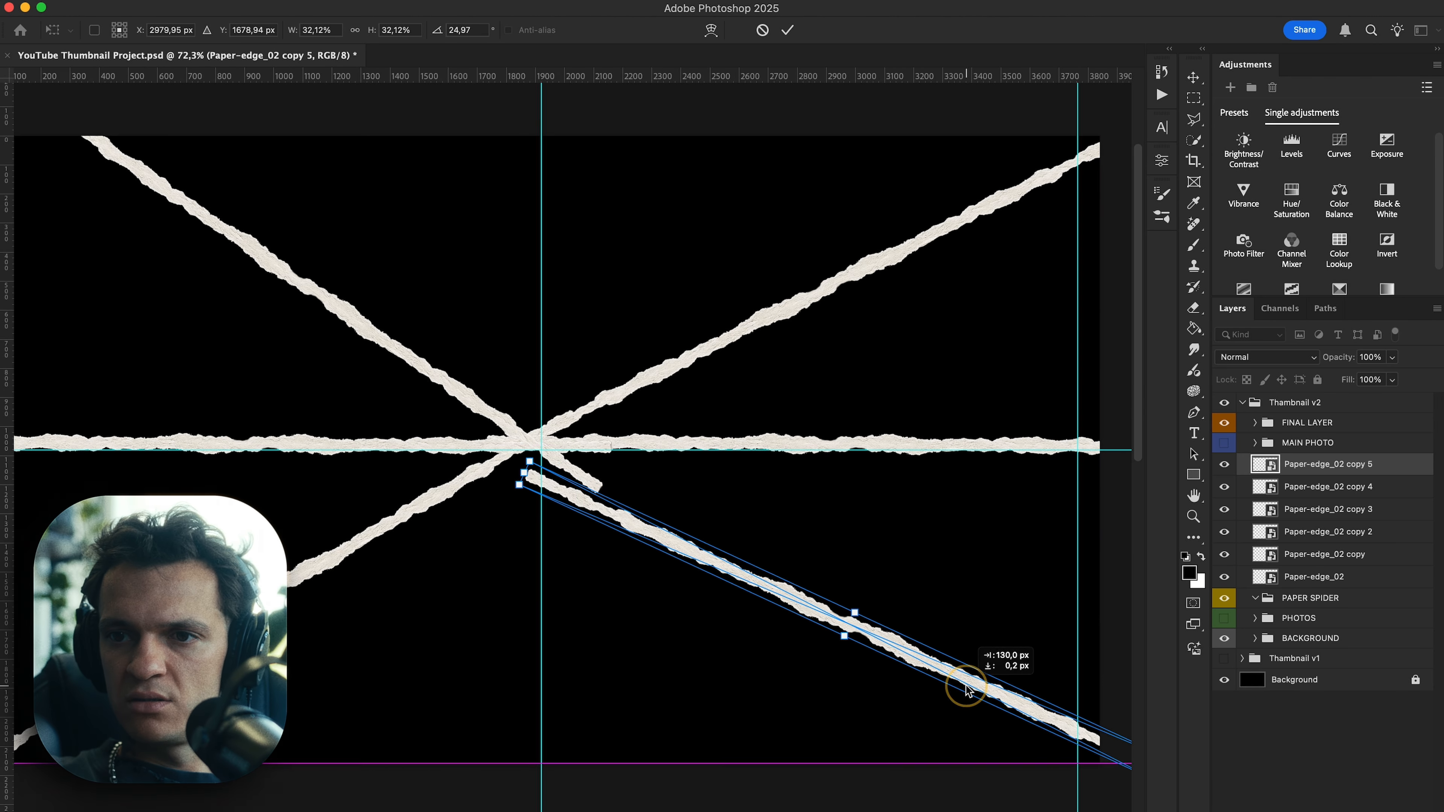
{"action": "key", "text": "Return"}
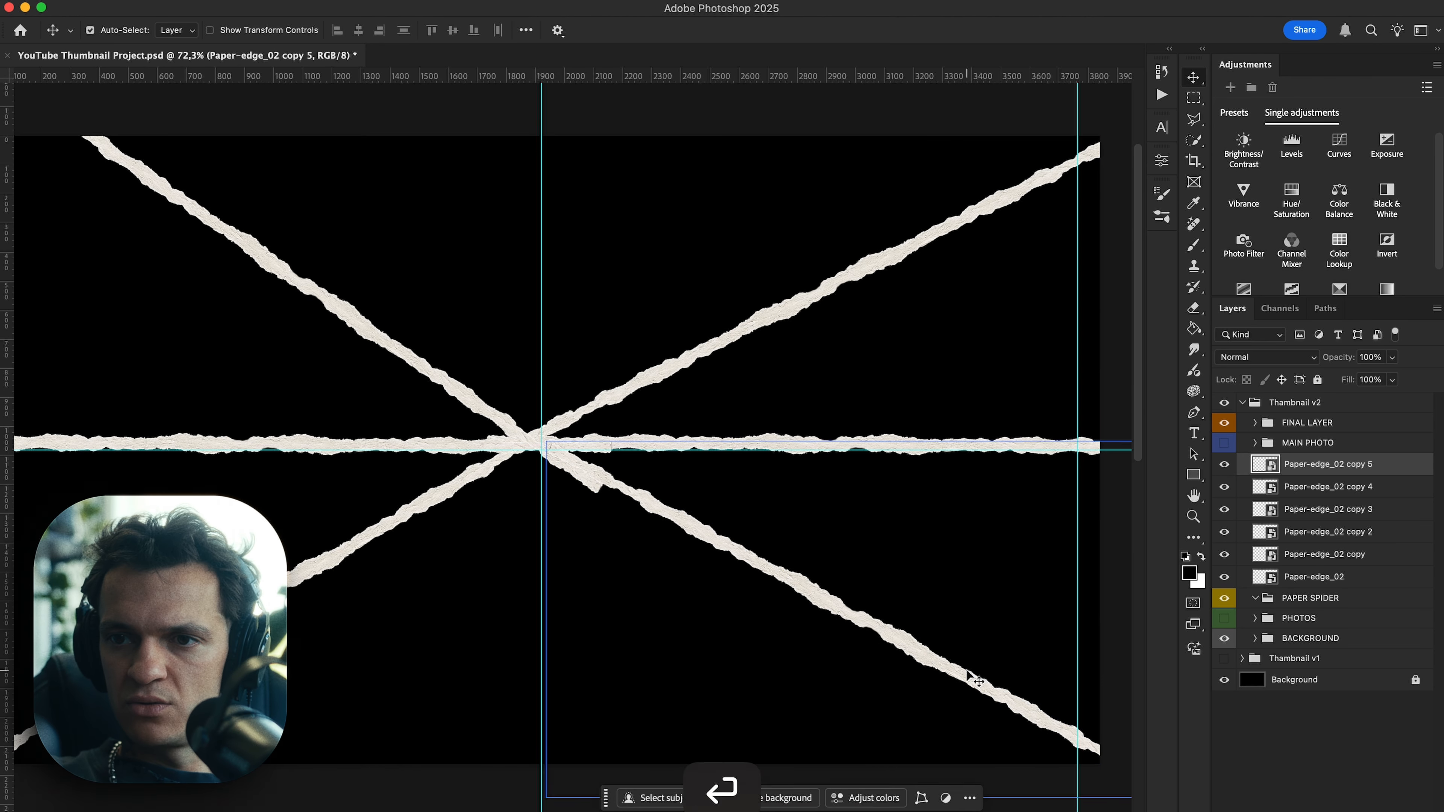
Duplicate the paper strip once more, rotate it to vertical and place it on the central guide reaching the canvas's upper edge.
{"action": "key", "text": "super+space"}
{"action": "key", "text": "Escape"}
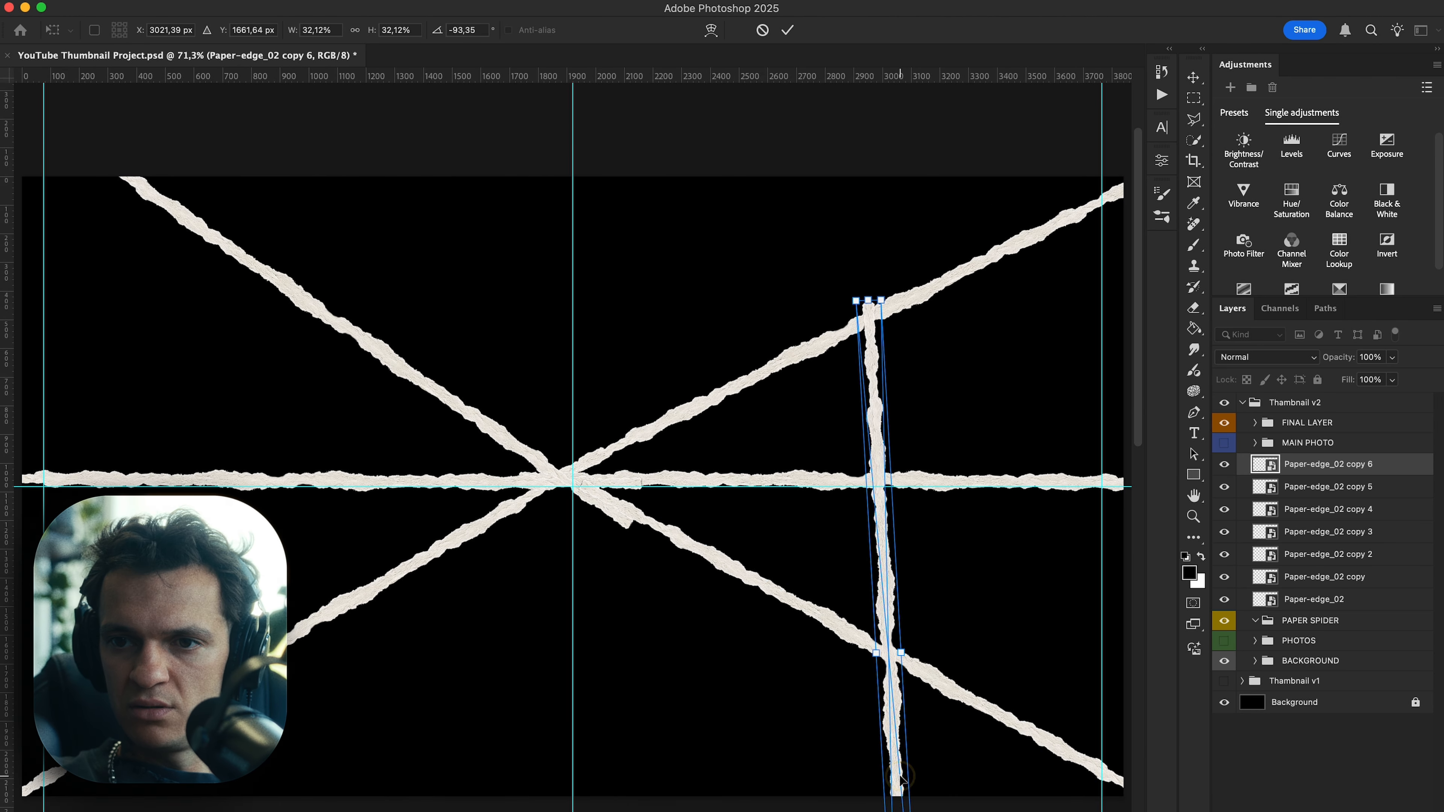
{"action": "left_click_drag", "start_coordinate": [870, 455], "coordinate": [573, 455]}
{"action": "key", "text": "super+0"}
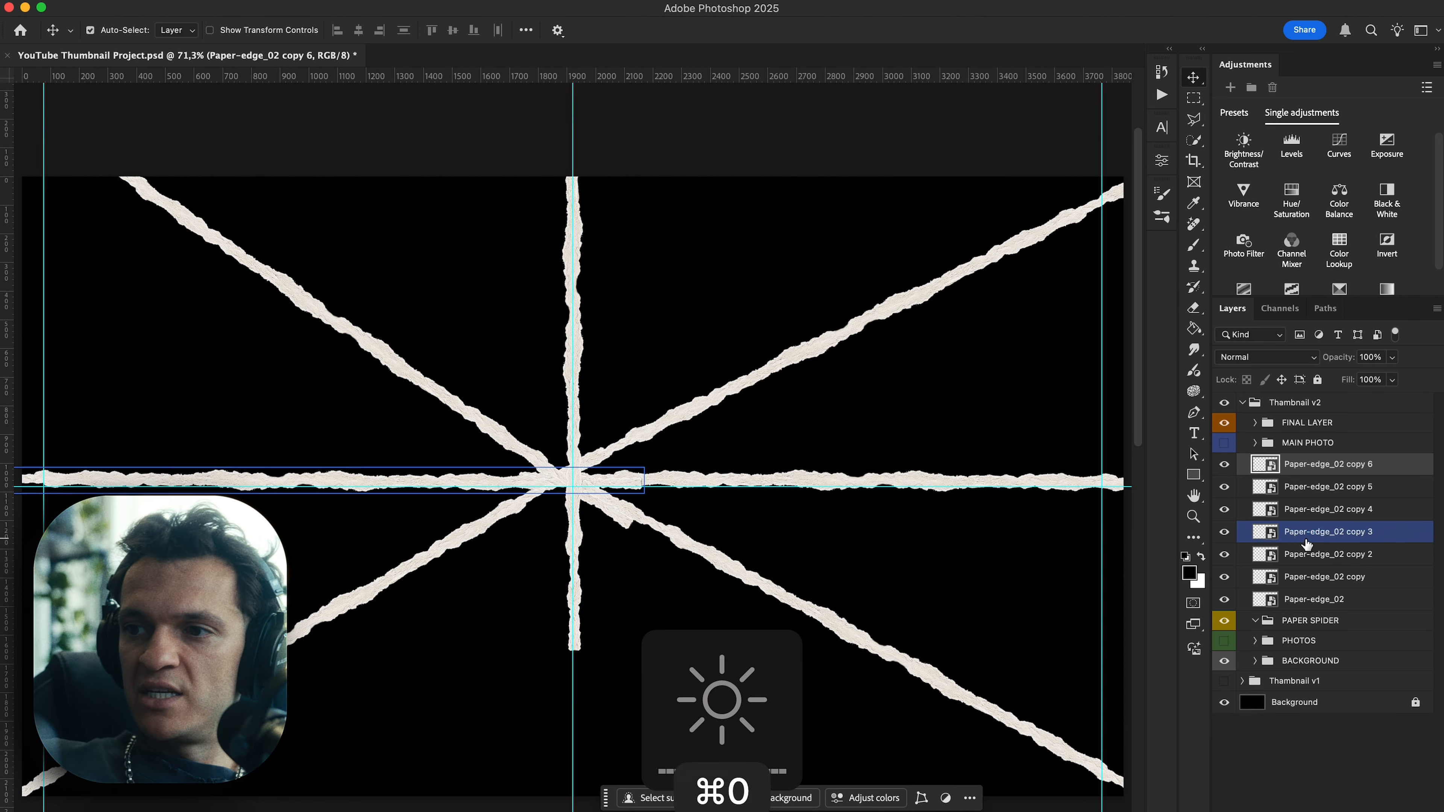
Move all seven Paper-edge_02 layers into the PAPER SPIDER group and collapse the group.
{"action": "left_click", "coordinate": [1308, 599], "text": "shift"}
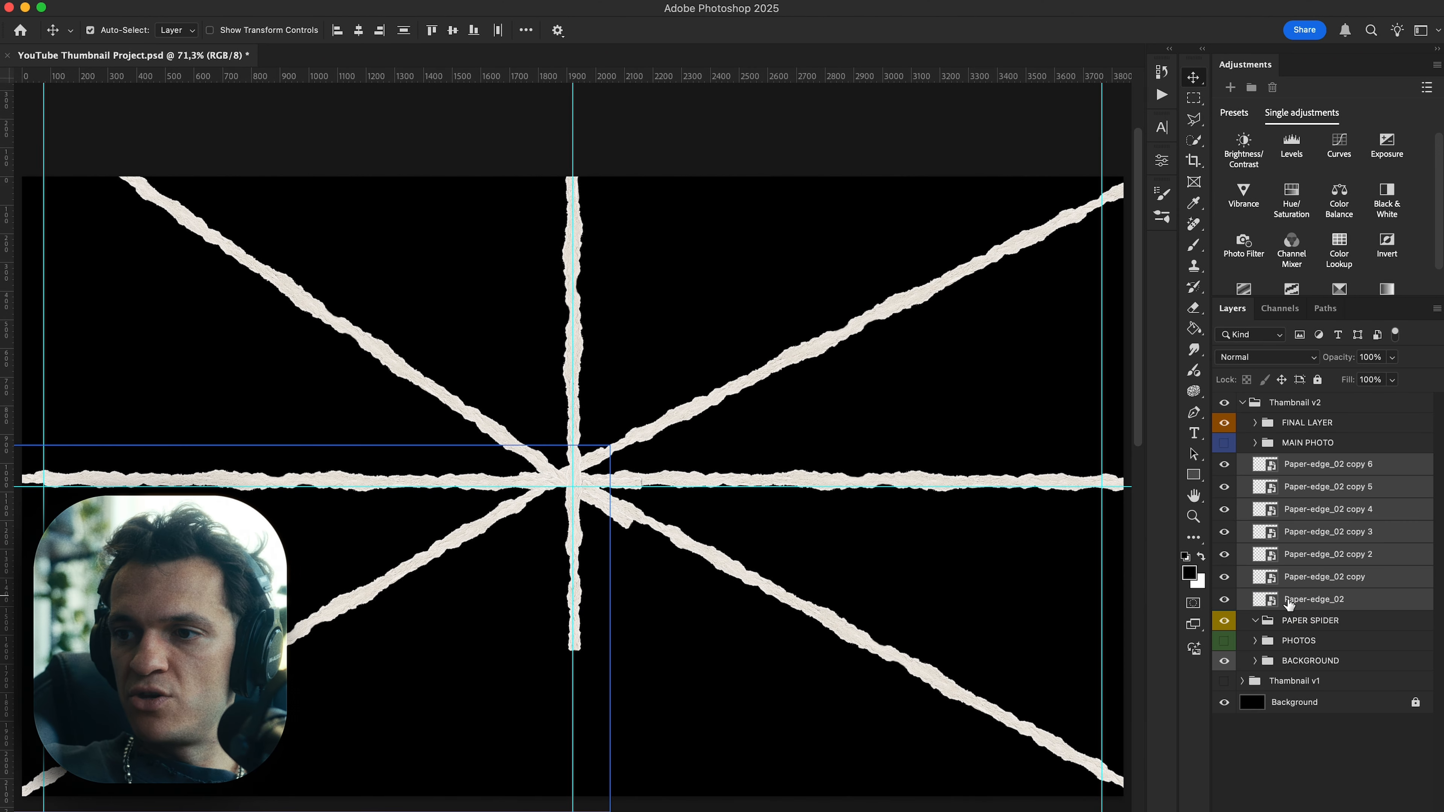
{"action": "left_click_drag", "start_coordinate": [1290, 603], "coordinate": [1322, 620]}
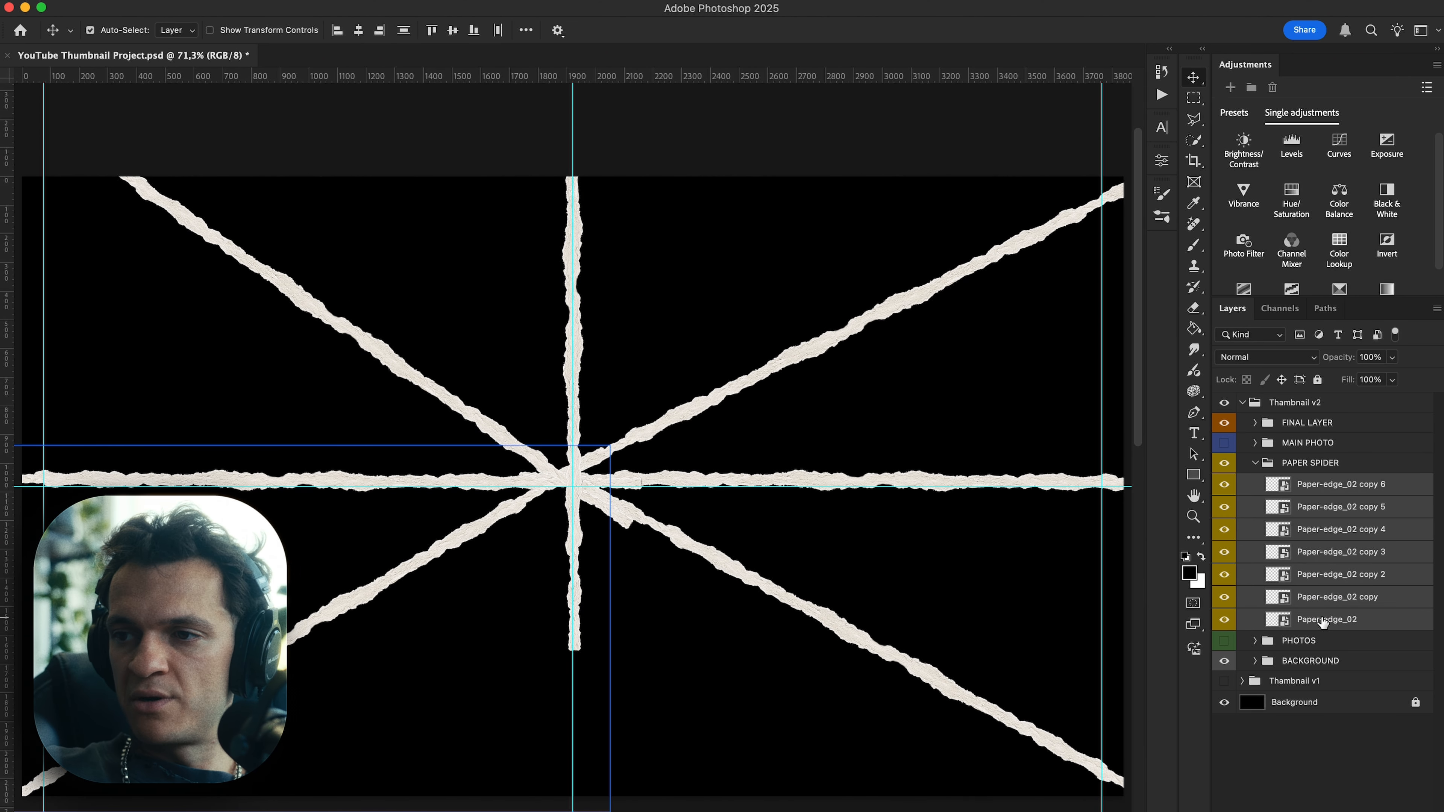
{"action": "left_click", "coordinate": [1308, 463]}
{"action": "left_click", "coordinate": [1255, 463]}
Check how the strips divide the canvas by toggling the visibility of the PAPER SPIDER and PHOTOS groups.
{"action": "left_click", "coordinate": [1224, 463]}
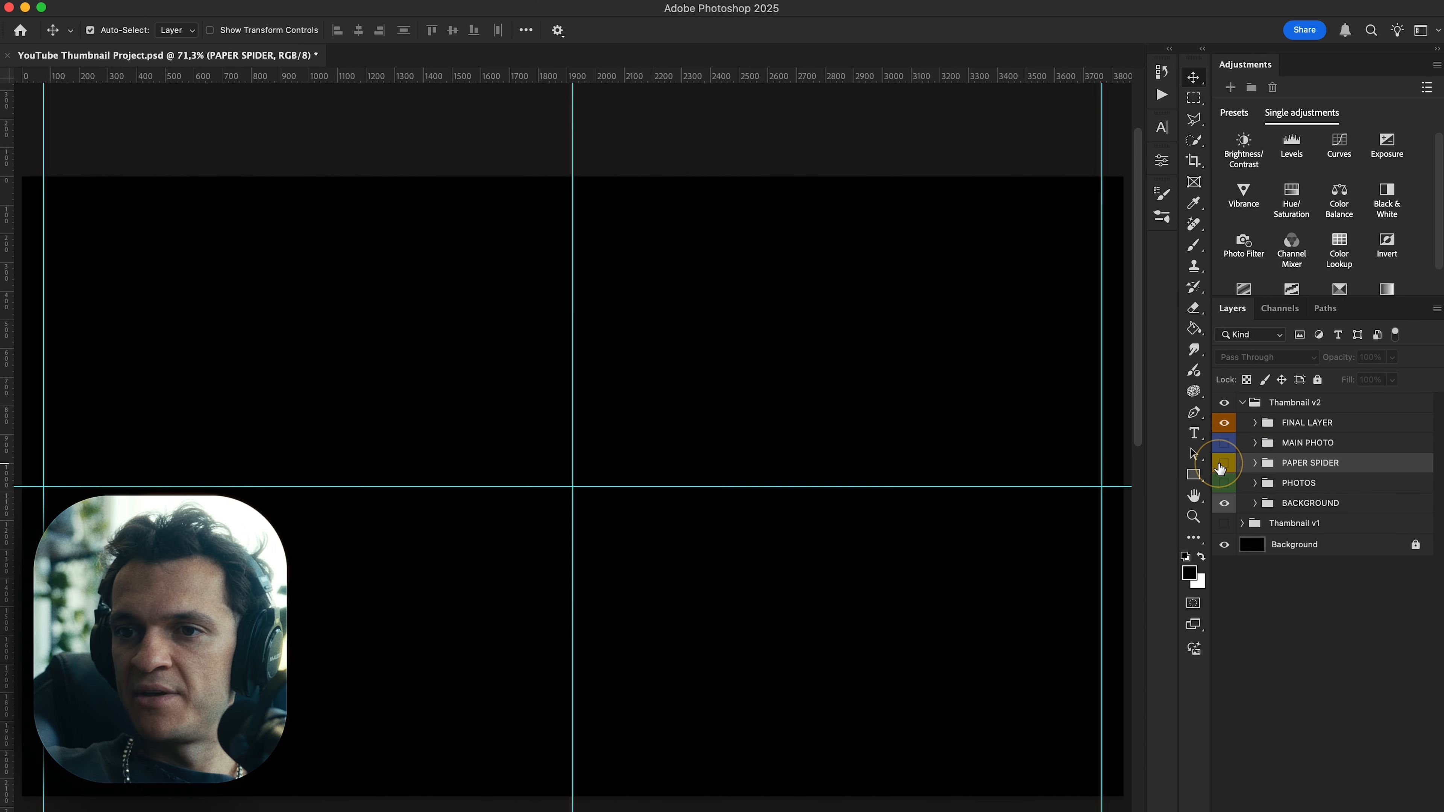
{"action": "left_click", "coordinate": [1225, 463]}
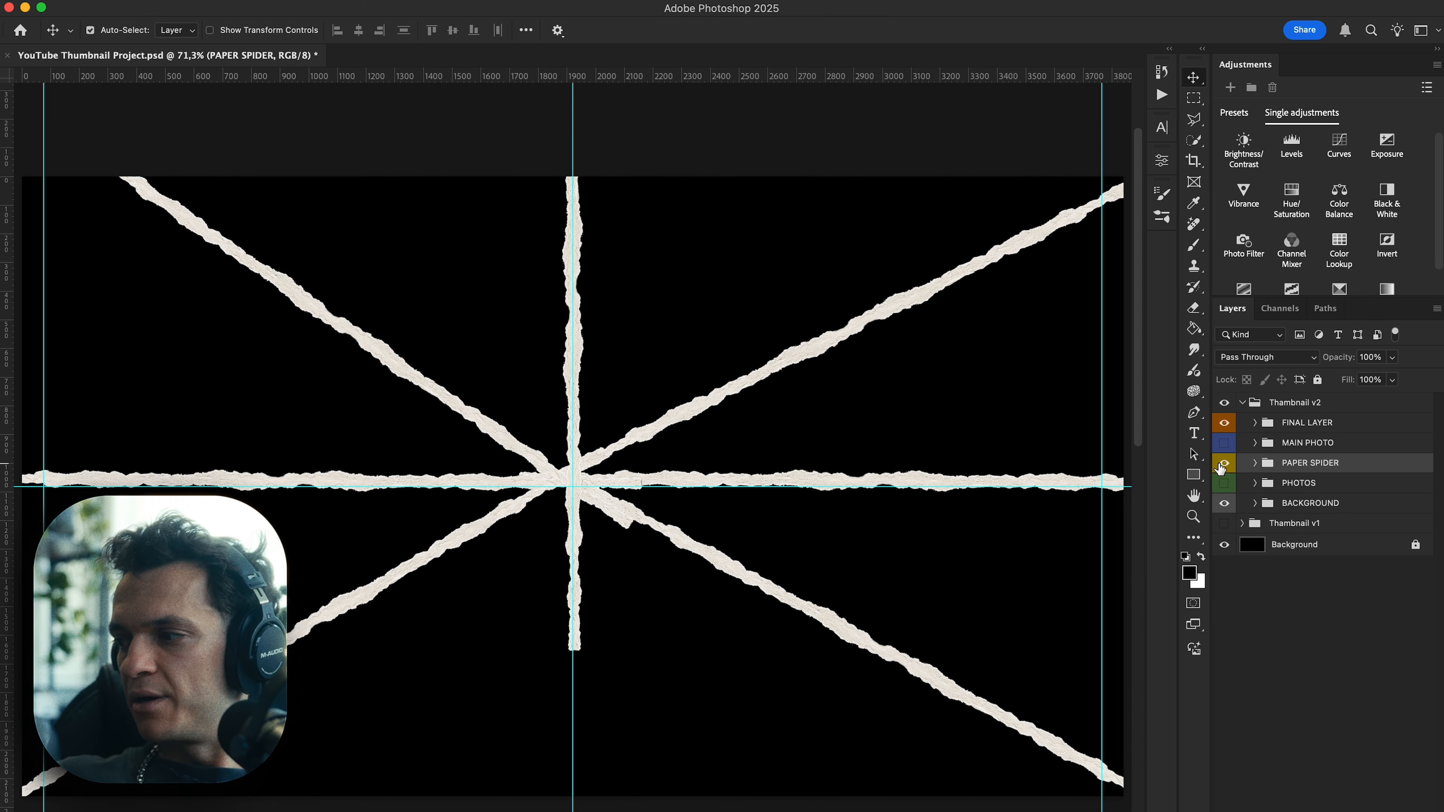
{"action": "key", "text": "Escape"}
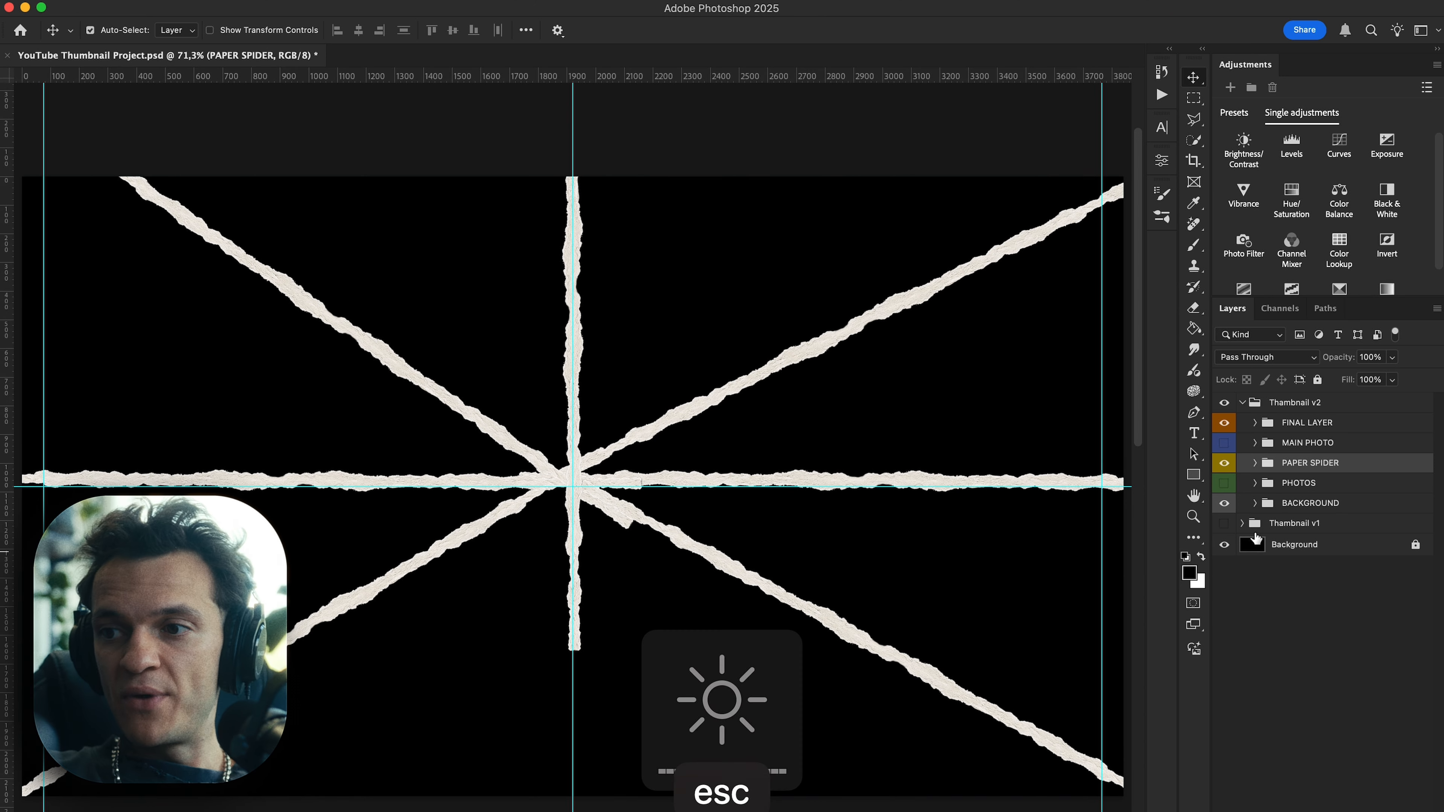
{"action": "left_click", "coordinate": [1224, 484]}
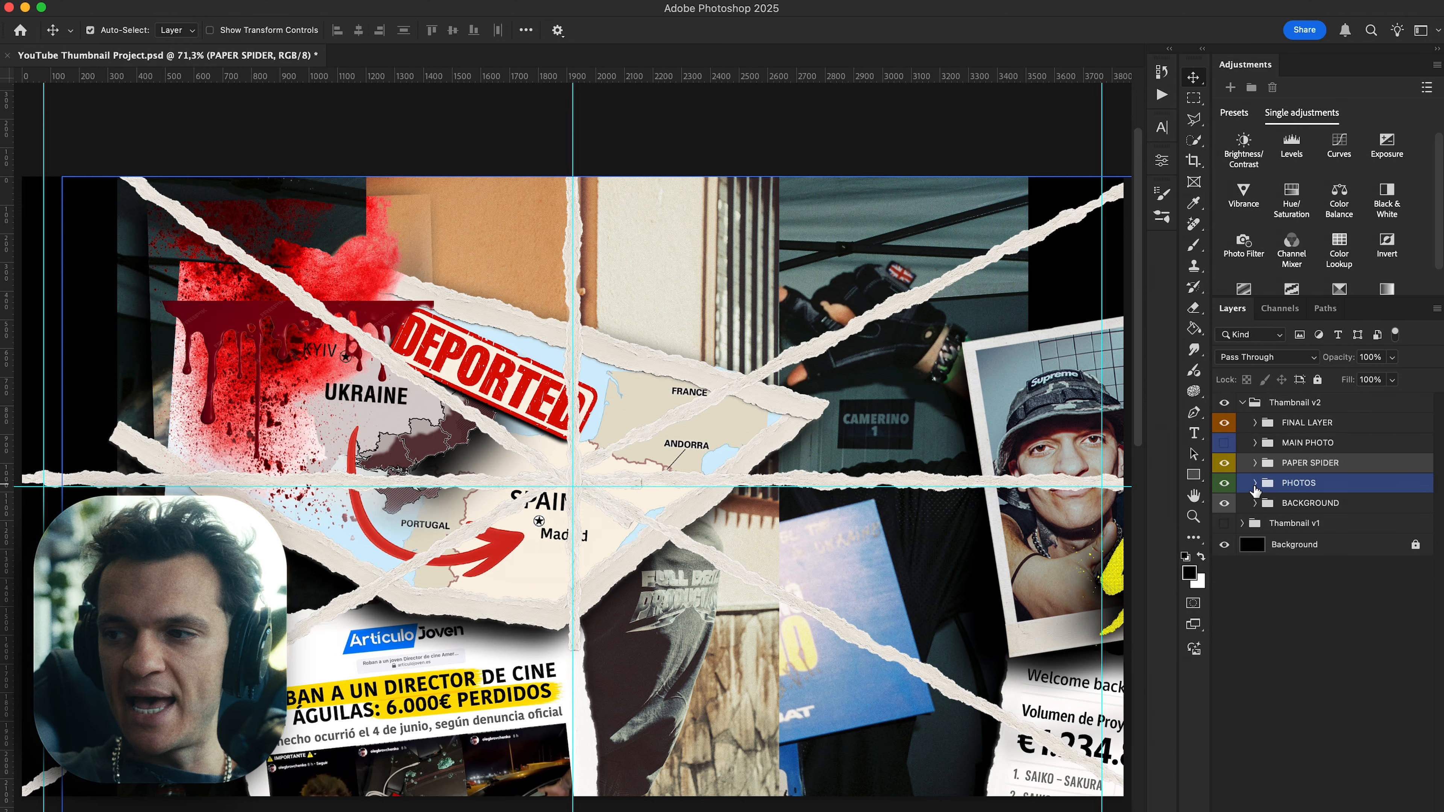
{"action": "left_click", "coordinate": [1227, 485]}
Show and expand the MAIN PHOTO group and select the MAIN PHOTO layer inside it.
{"action": "left_click", "coordinate": [1225, 443]}
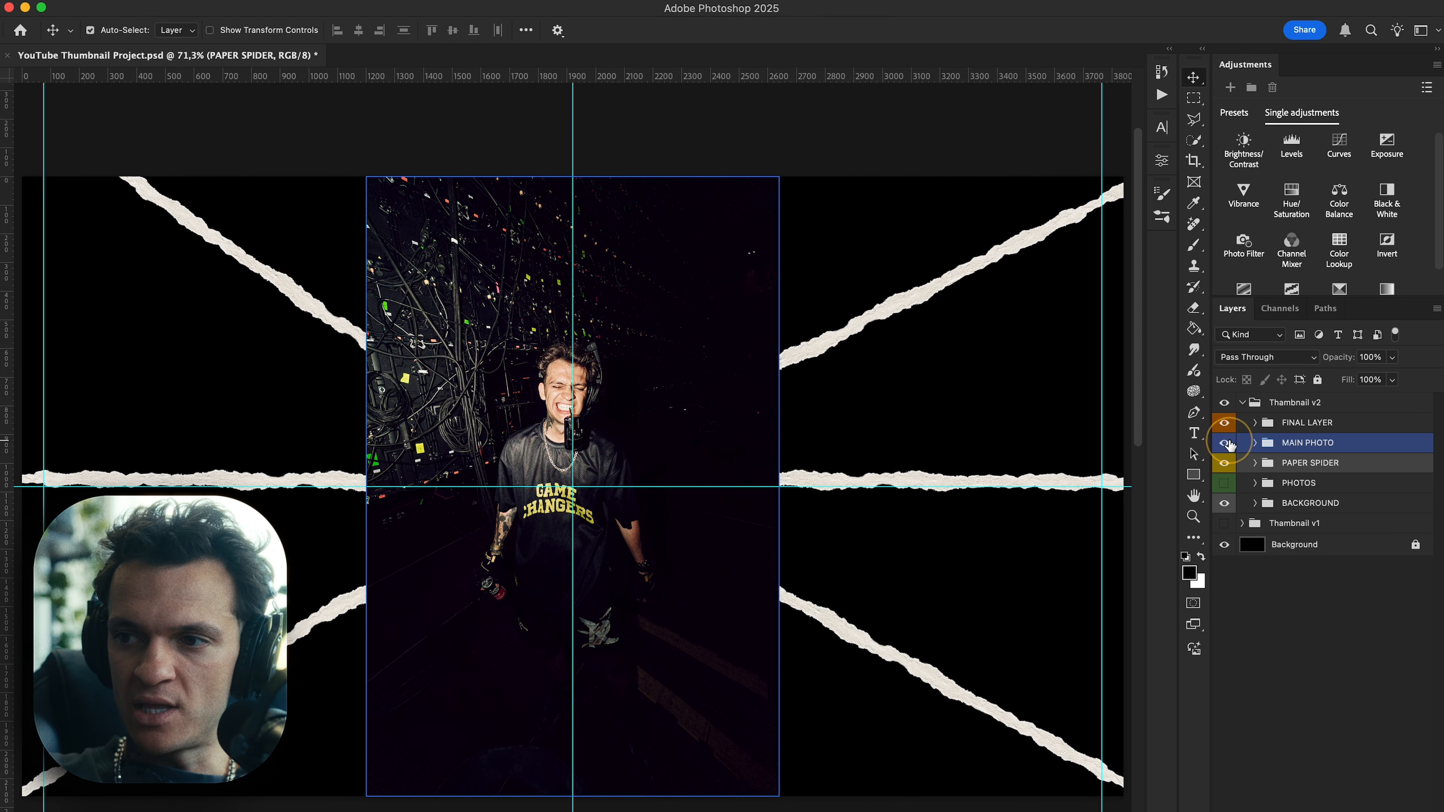
{"action": "left_click", "coordinate": [1255, 443]}
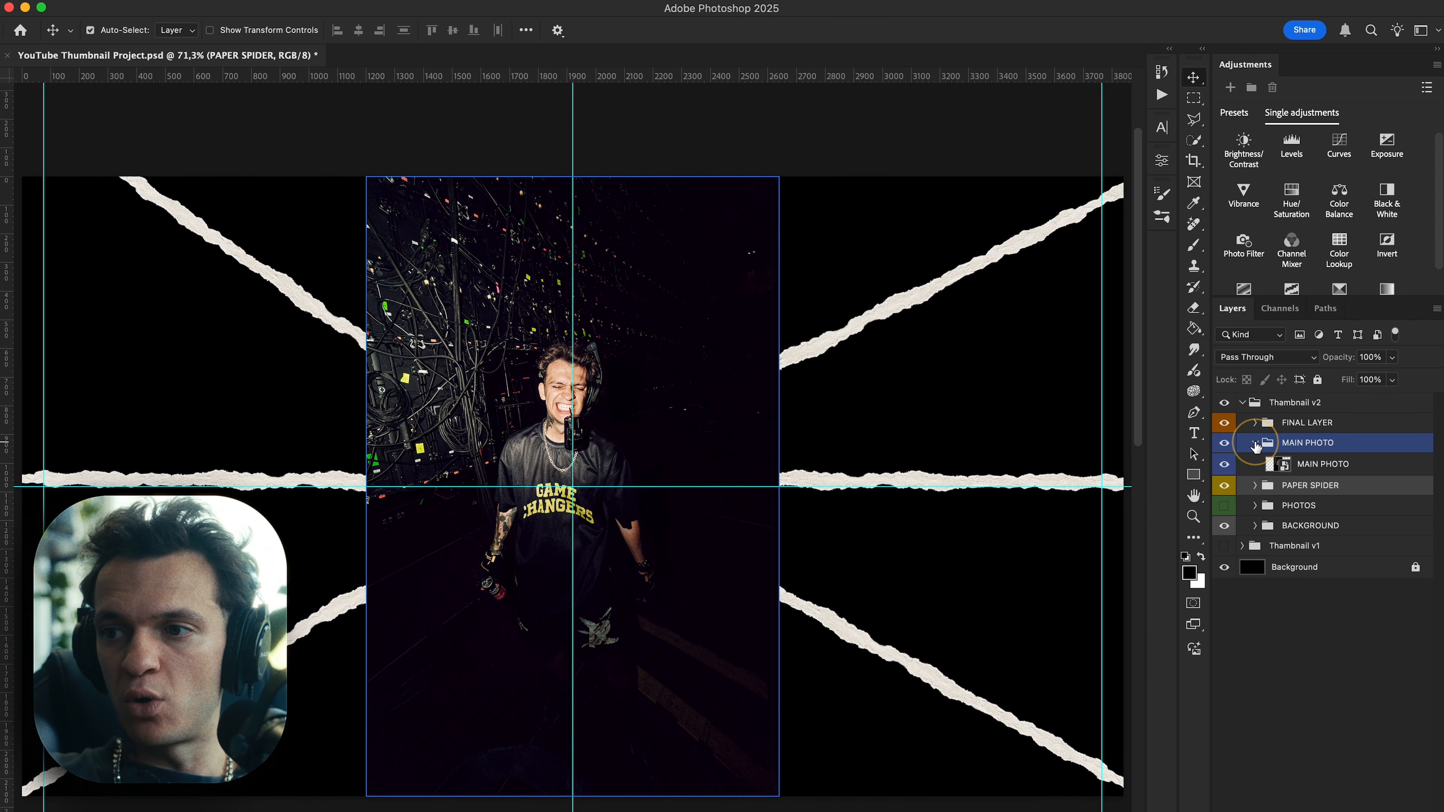
{"action": "left_click", "coordinate": [1305, 468]}
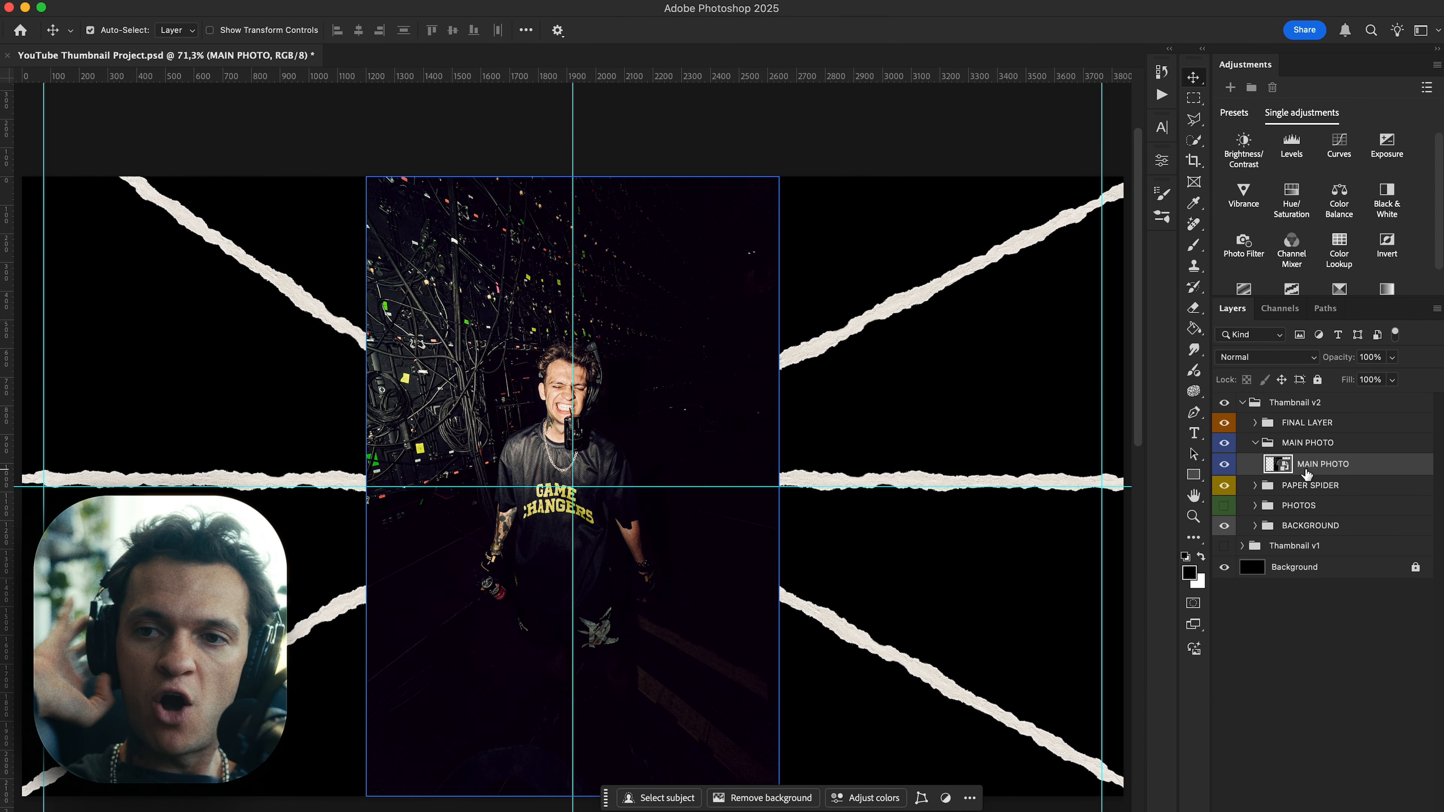
Enlarge the MAIN PHOTO layer to fill the whole canvas and position it with the face on the central vertical guide.
{"action": "key", "text": "super+minus"}
{"action": "key", "text": "super+minus"}
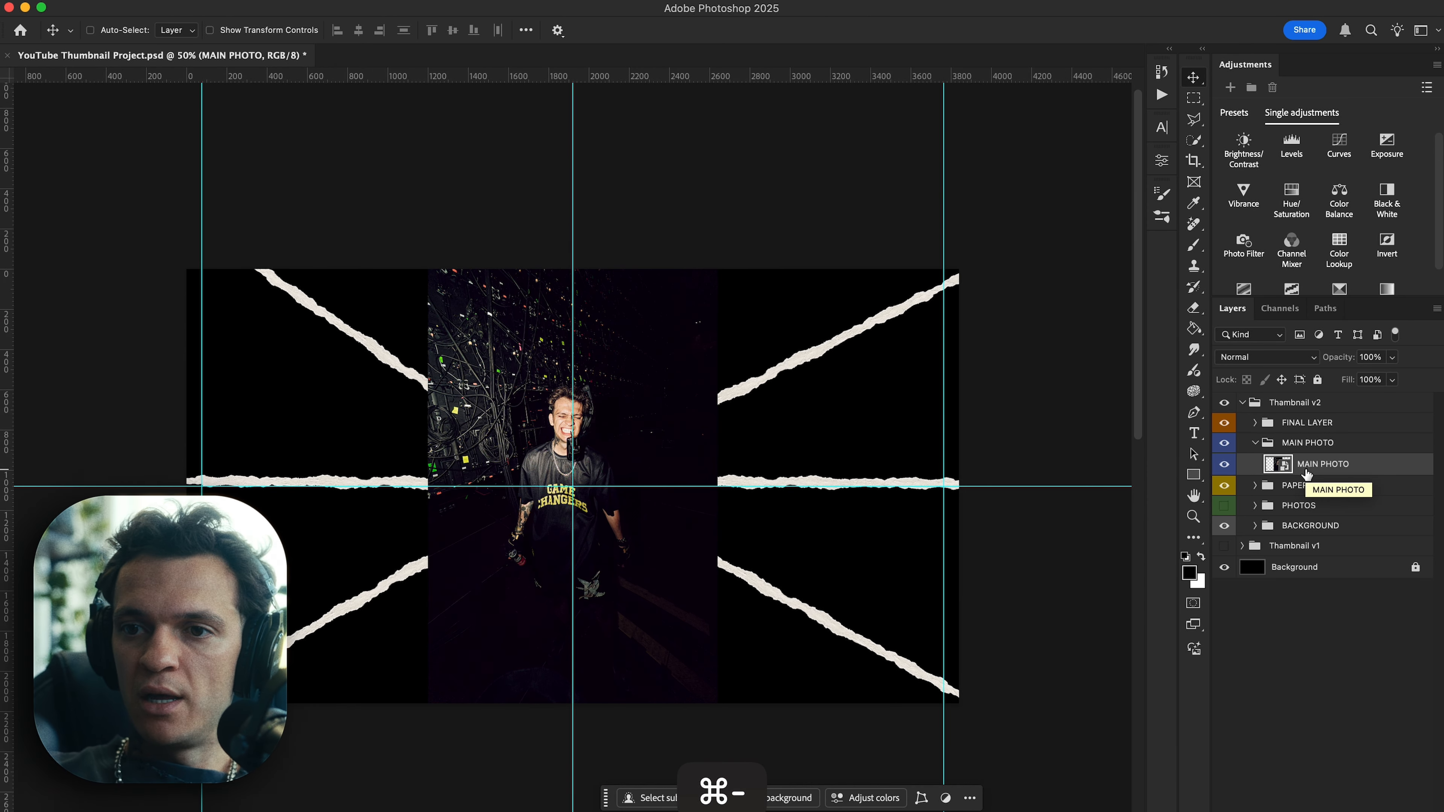
{"action": "key", "text": "super+t"}
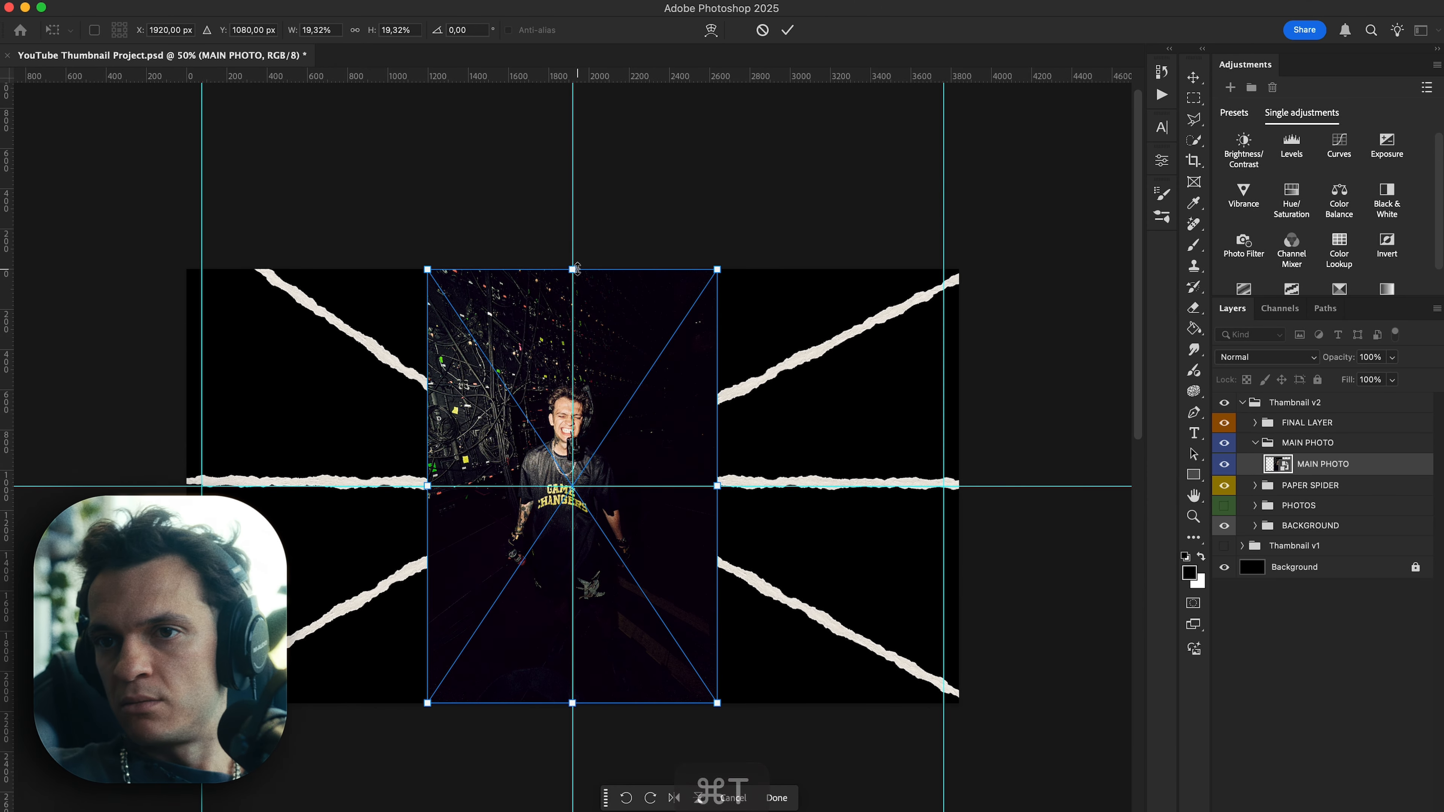
{"action": "left_click_drag", "start_coordinate": [576, 268], "coordinate": [576, 108]}
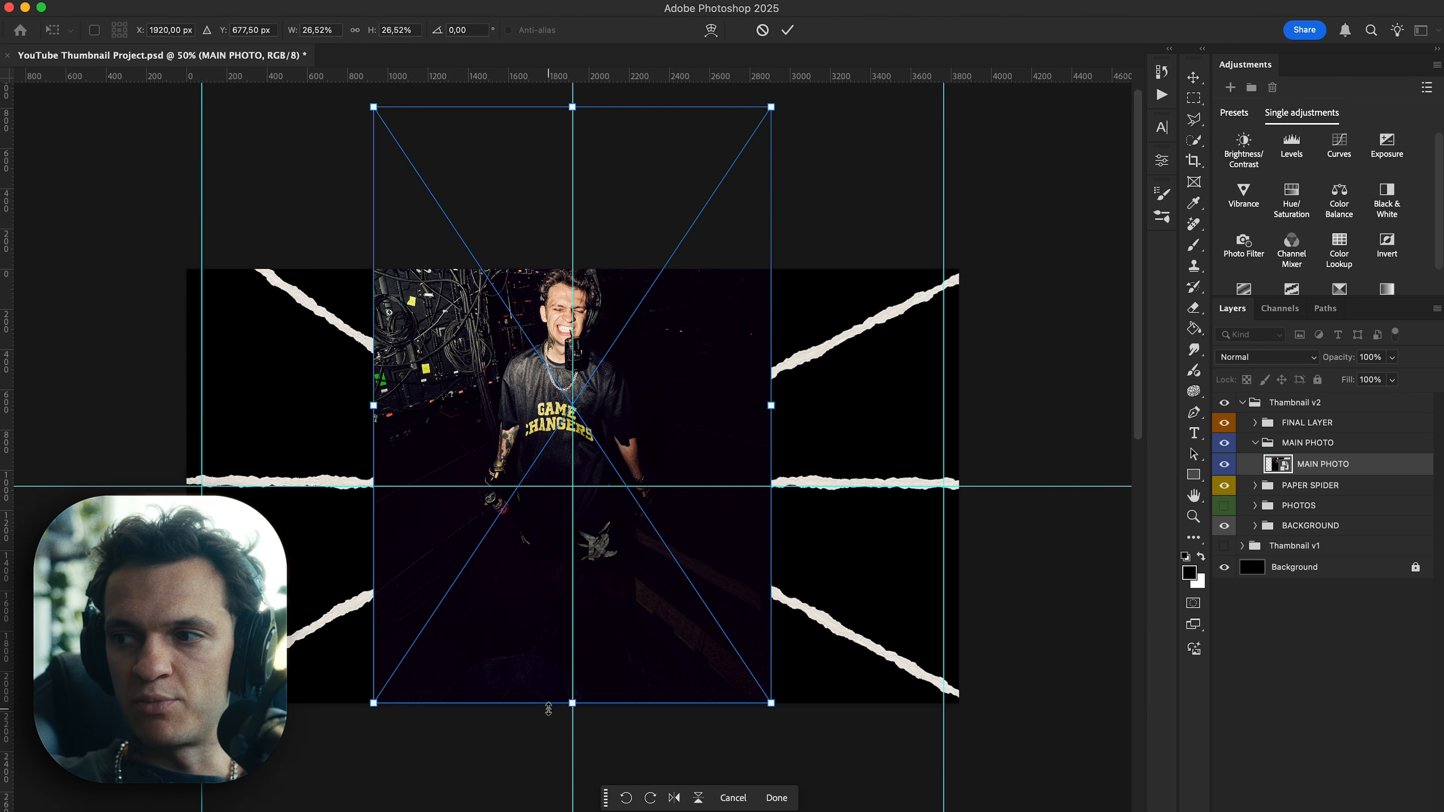
{"action": "scroll", "coordinate": [548, 709], "scroll_direction": "down", "scroll_amount": 3, "text": "alt"}
{"action": "left_click_drag", "start_coordinate": [578, 606], "coordinate": [582, 811]}
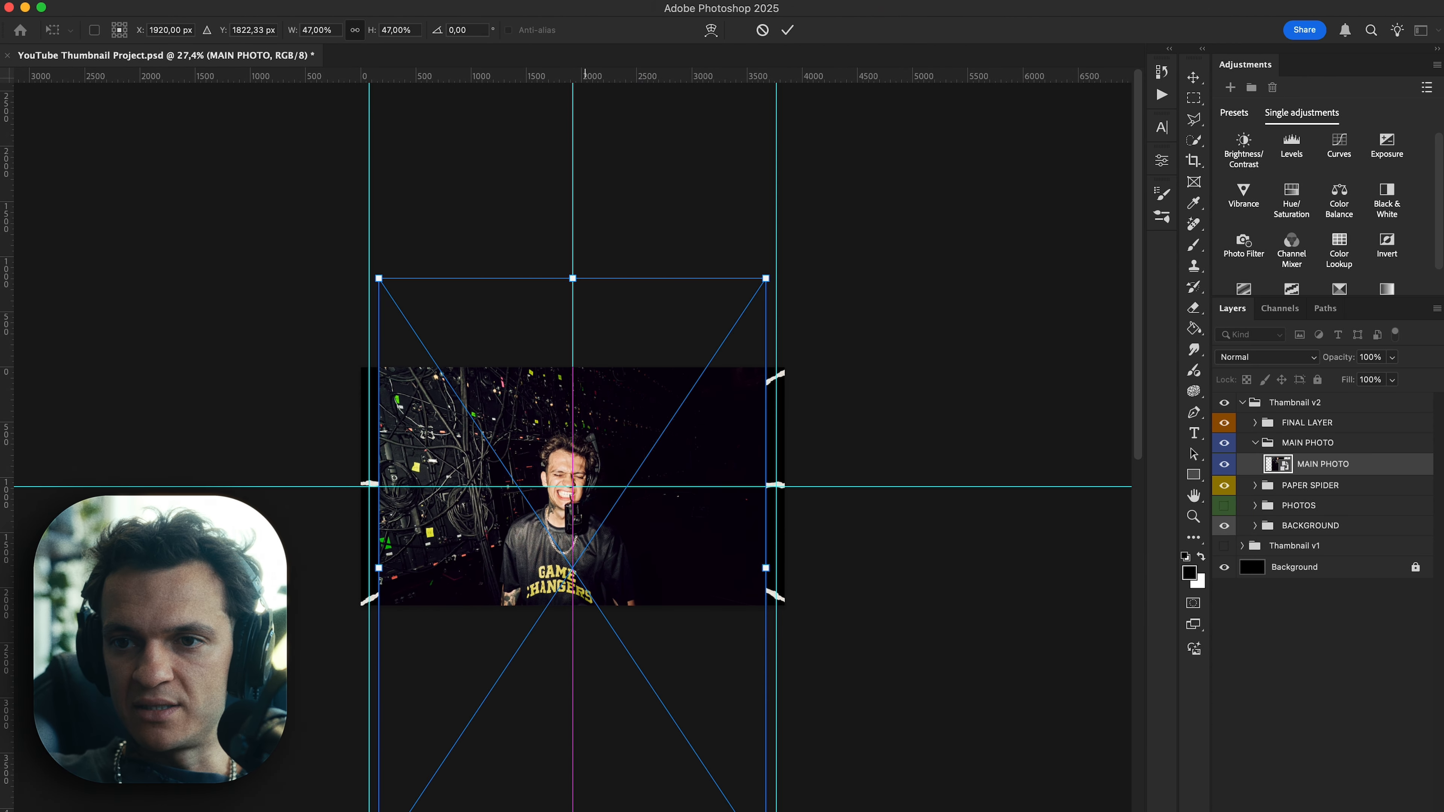
{"action": "left_click_drag", "start_coordinate": [572, 279], "coordinate": [579, 181]}
{"action": "left_click_drag", "start_coordinate": [581, 237], "coordinate": [589, 264]}
{"action": "key", "text": "Return"}
{"action": "key", "text": "super+0"}
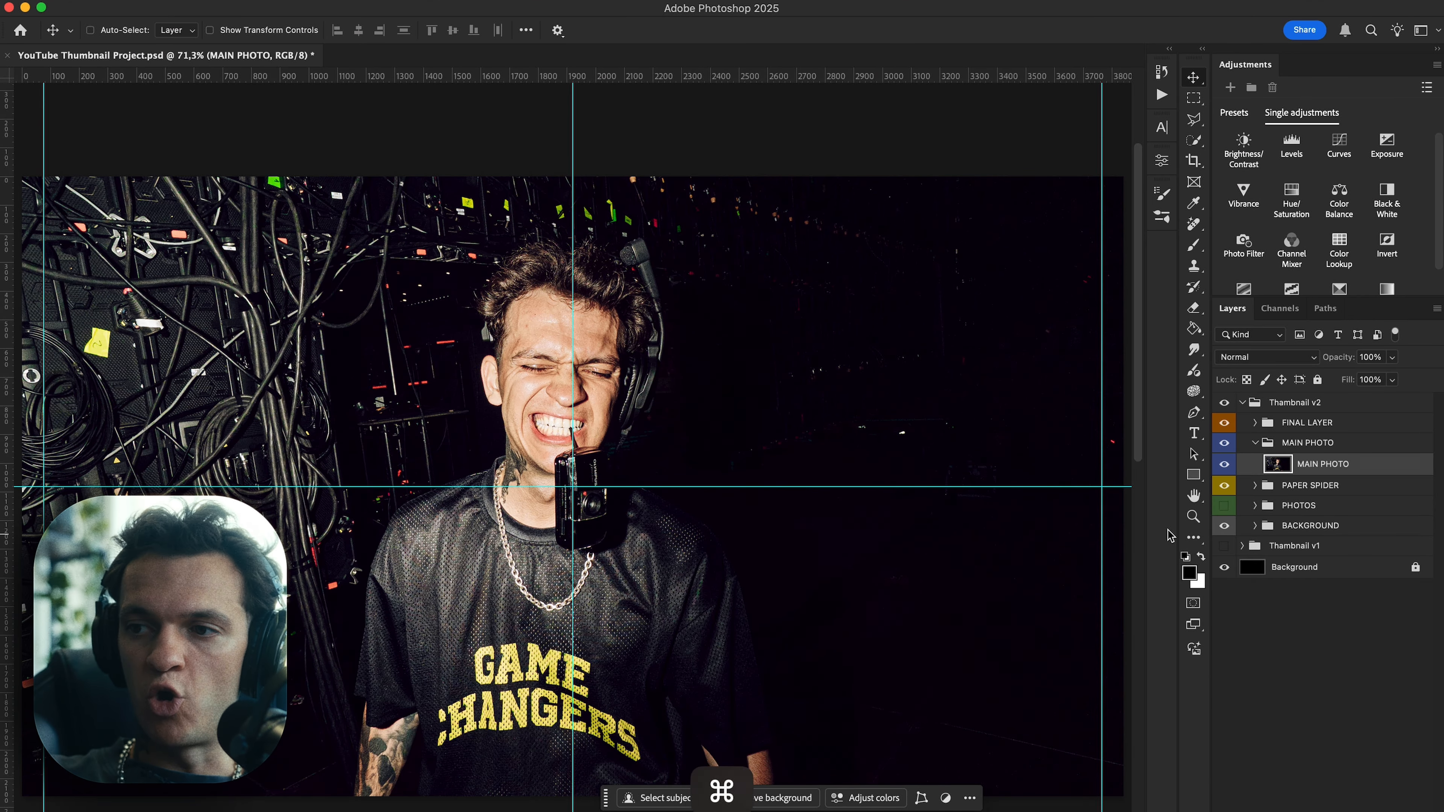
Duplicate the MAIN PHOTO layer and rename the copy ME PNG.
{"action": "key", "text": "super+j"}
{"action": "left_click", "coordinate": [1333, 467]}
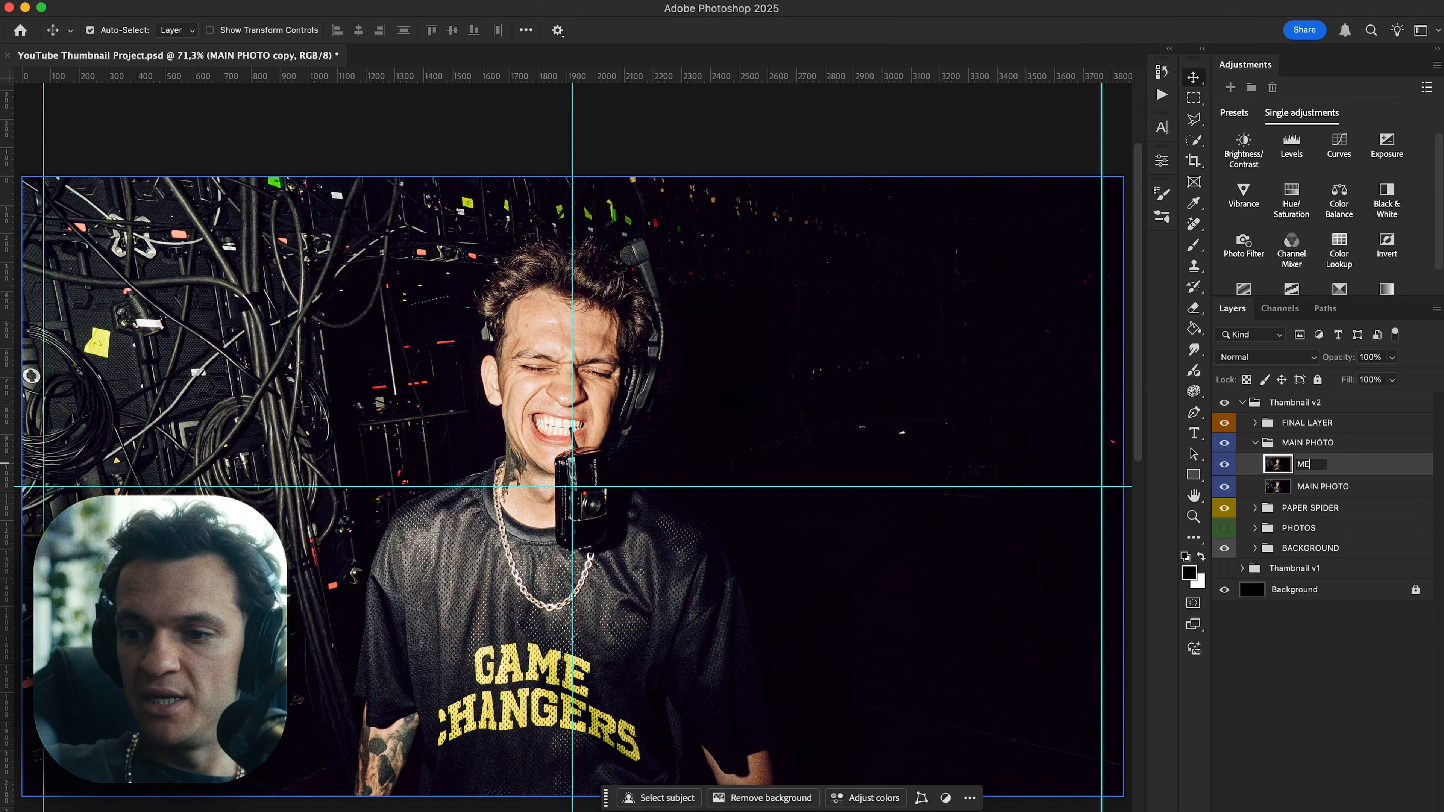
{"action": "type", "text": "ME PNG"}
{"action": "key", "text": "Return"}
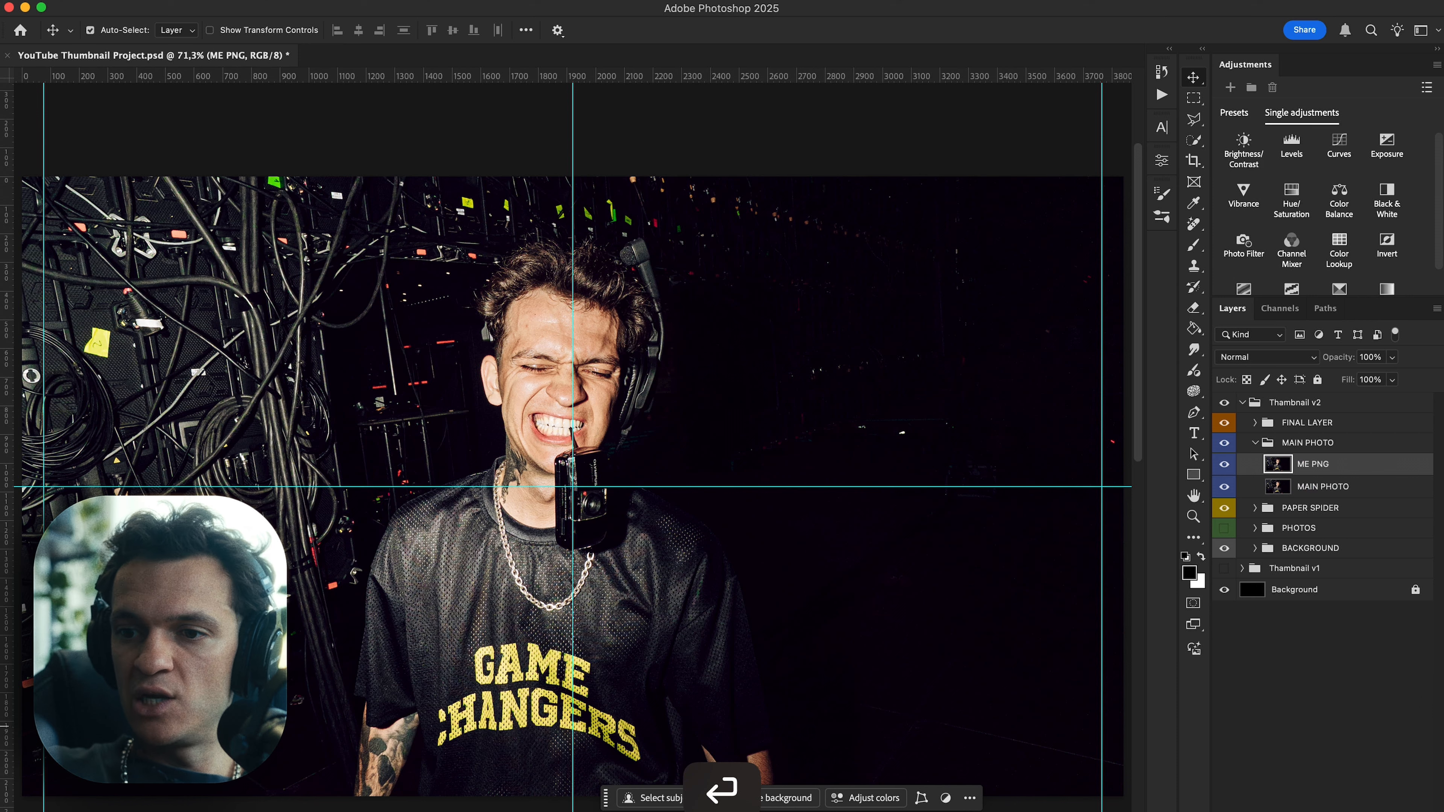
Remove the background from ME PNG and hide MAIN PHOTO, PAPER SPIDER, BACKGROUND and the bottom Background layer to isolate the cutout.
{"action": "left_click", "coordinate": [777, 798]}
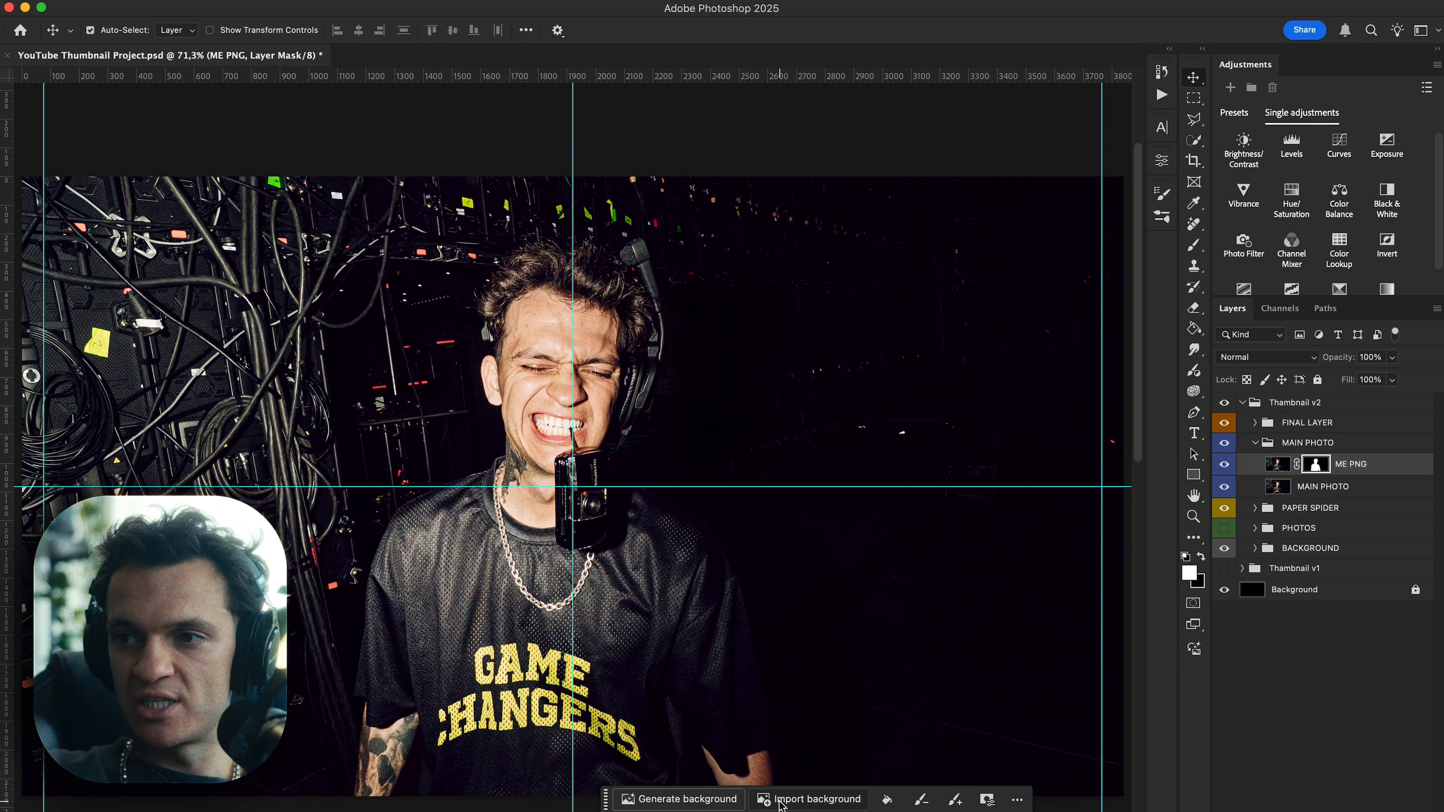
{"action": "left_click", "coordinate": [1251, 486]}
{"action": "left_click", "coordinate": [1224, 489]}
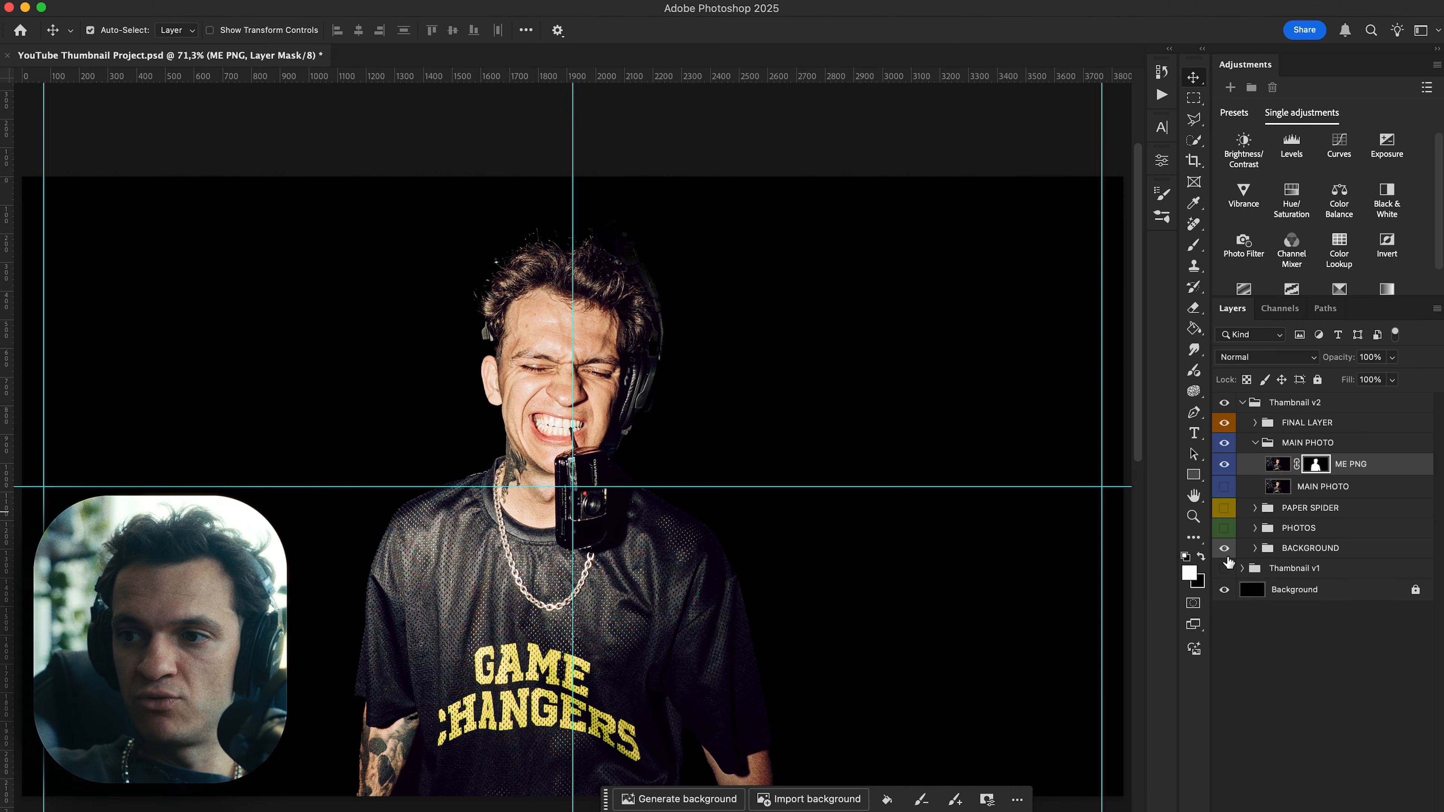
{"action": "left_click", "coordinate": [1225, 549]}
{"action": "left_click", "coordinate": [1226, 587]}
{"action": "left_click", "coordinate": [1226, 592]}
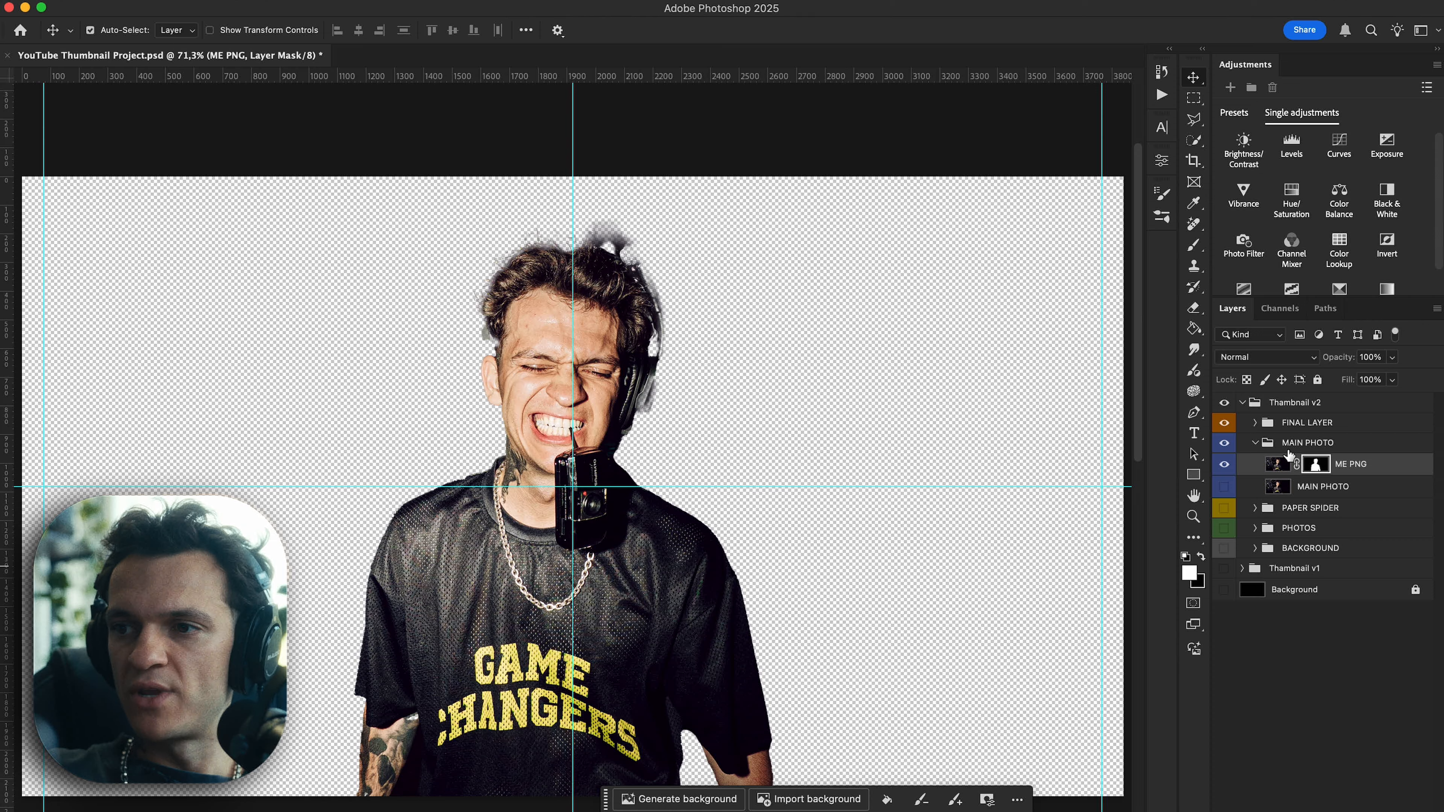
Try Eraser and Brush strokes across the shirt on the ME PNG layer mask and undo each of them.
{"action": "scroll", "coordinate": [444, 413], "scroll_direction": "up", "scroll_amount": 5}
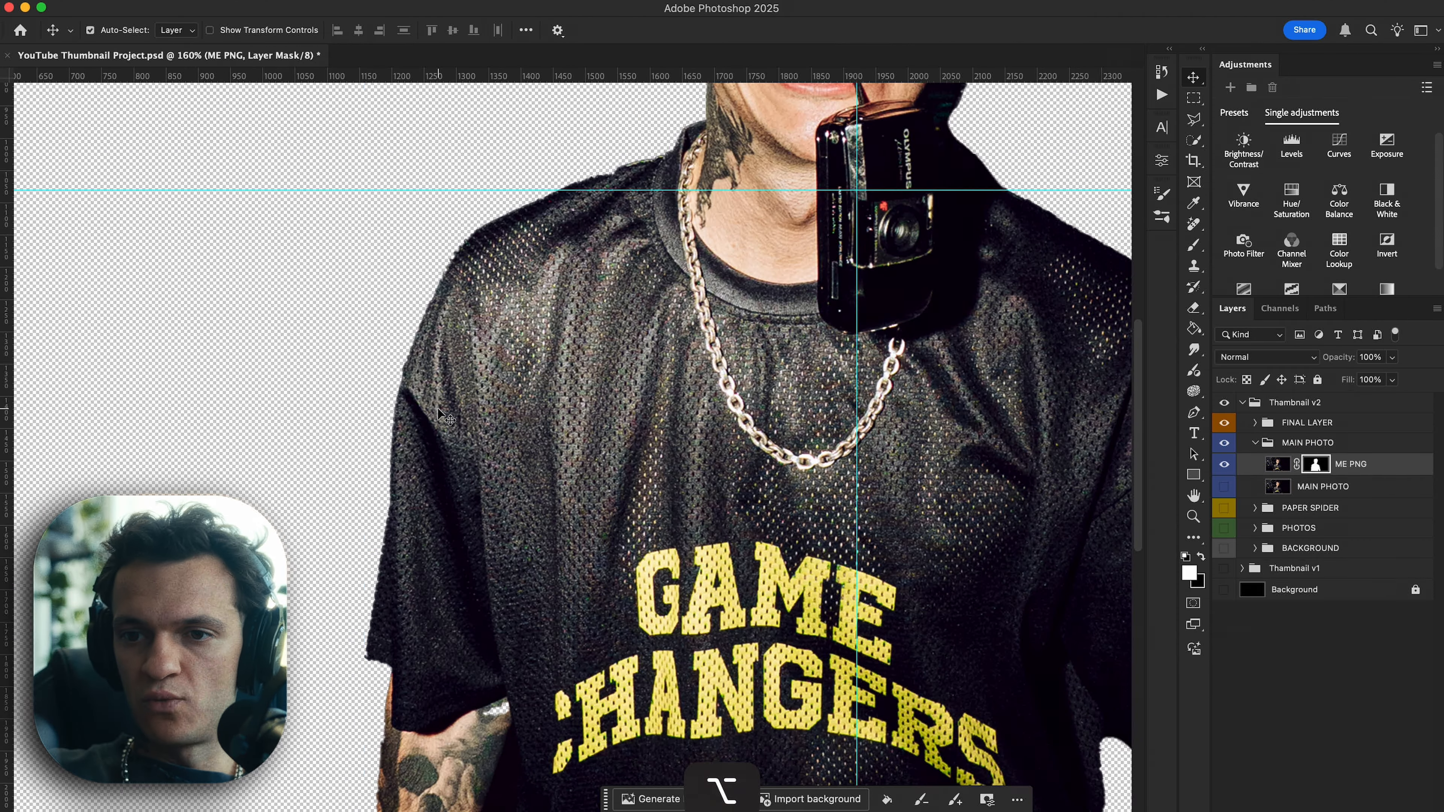
{"action": "scroll", "coordinate": [443, 412], "scroll_direction": "up", "scroll_amount": 6}
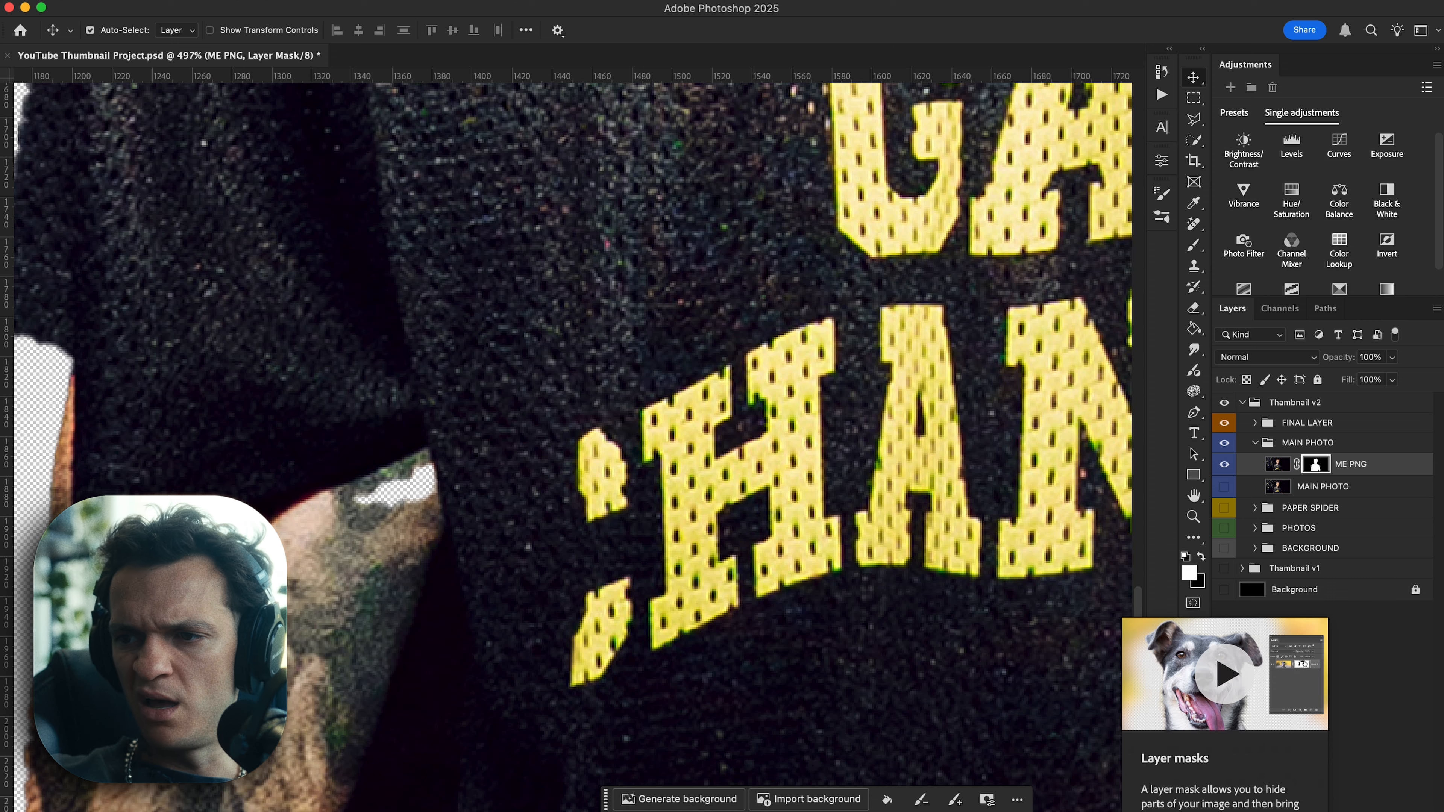
{"action": "key", "text": "e"}
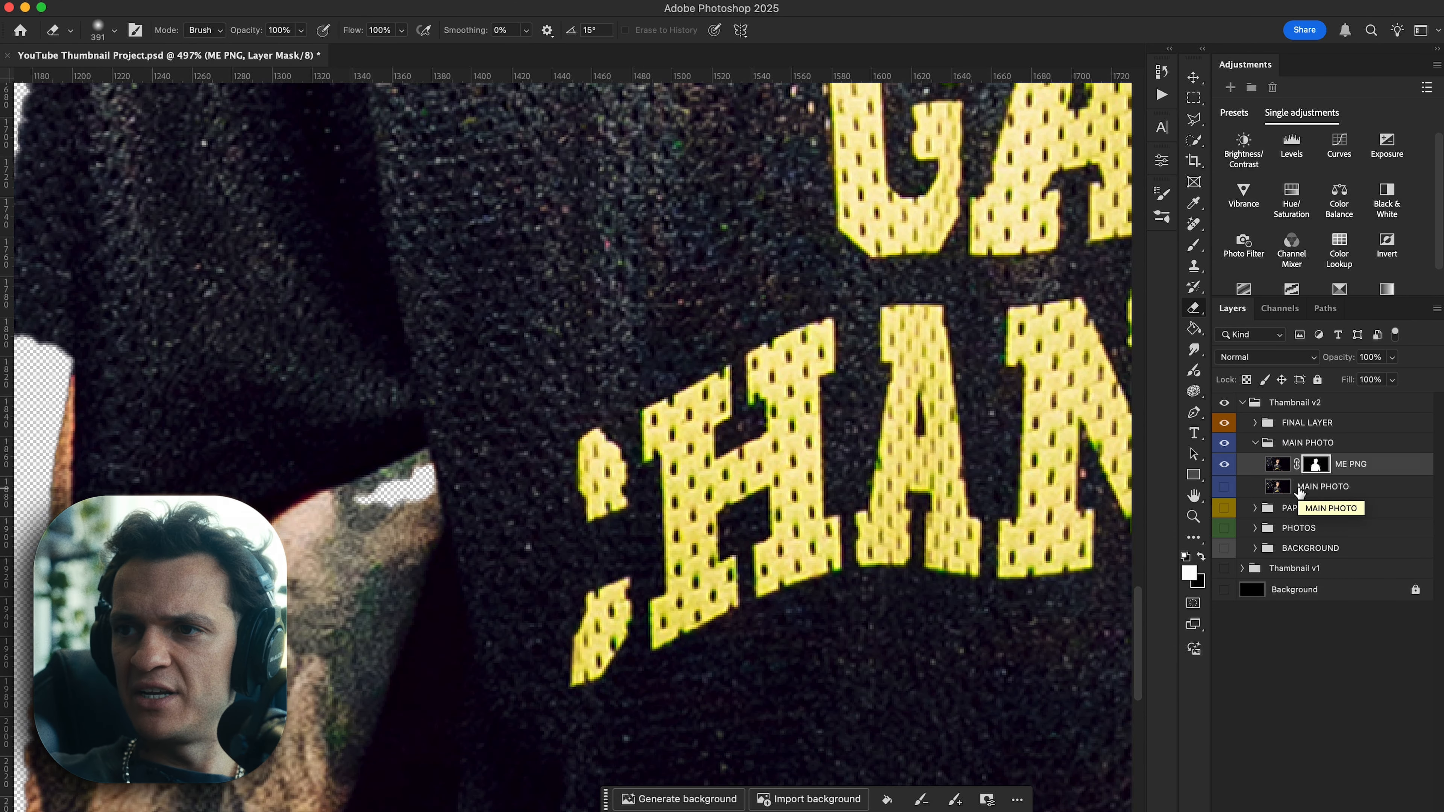
{"action": "scroll", "coordinate": [536, 316], "scroll_direction": "down", "scroll_amount": 10}
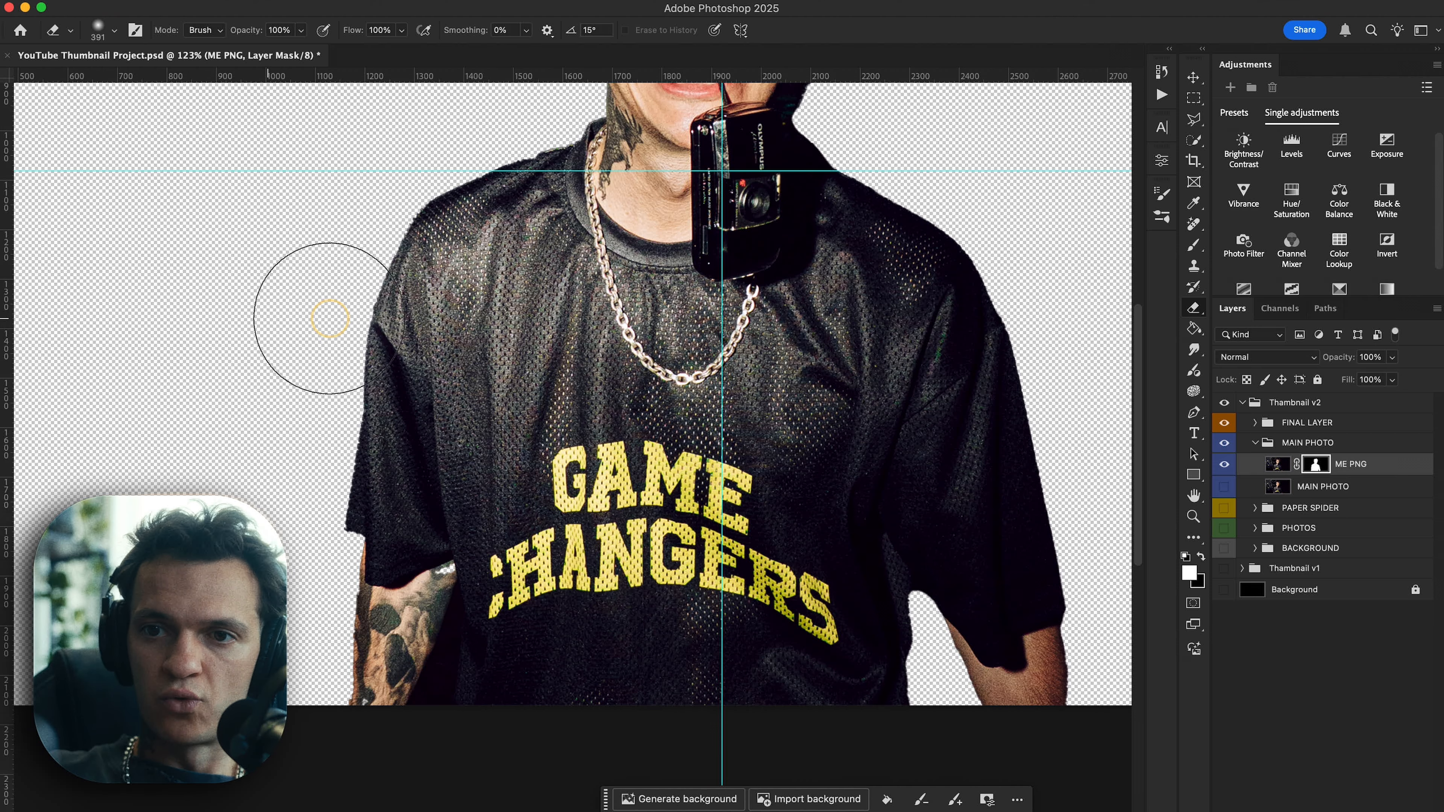
{"action": "mouse_move", "coordinate": [330, 318]}
{"action": "left_mouse_down"}
{"action": "mouse_move", "coordinate": [320, 457]}
{"action": "mouse_move", "coordinate": [413, 470]}
{"action": "mouse_move", "coordinate": [442, 573]}
{"action": "mouse_move", "coordinate": [830, 762]}
{"action": "mouse_move", "coordinate": [872, 572]}
{"action": "mouse_move", "coordinate": [755, 336]}
{"action": "mouse_move", "coordinate": [435, 478]}
{"action": "mouse_move", "coordinate": [662, 679]}
{"action": "mouse_move", "coordinate": [1046, 613]}
{"action": "mouse_move", "coordinate": [900, 670]}
{"action": "left_mouse_up"}
{"action": "key", "text": "super+z"}
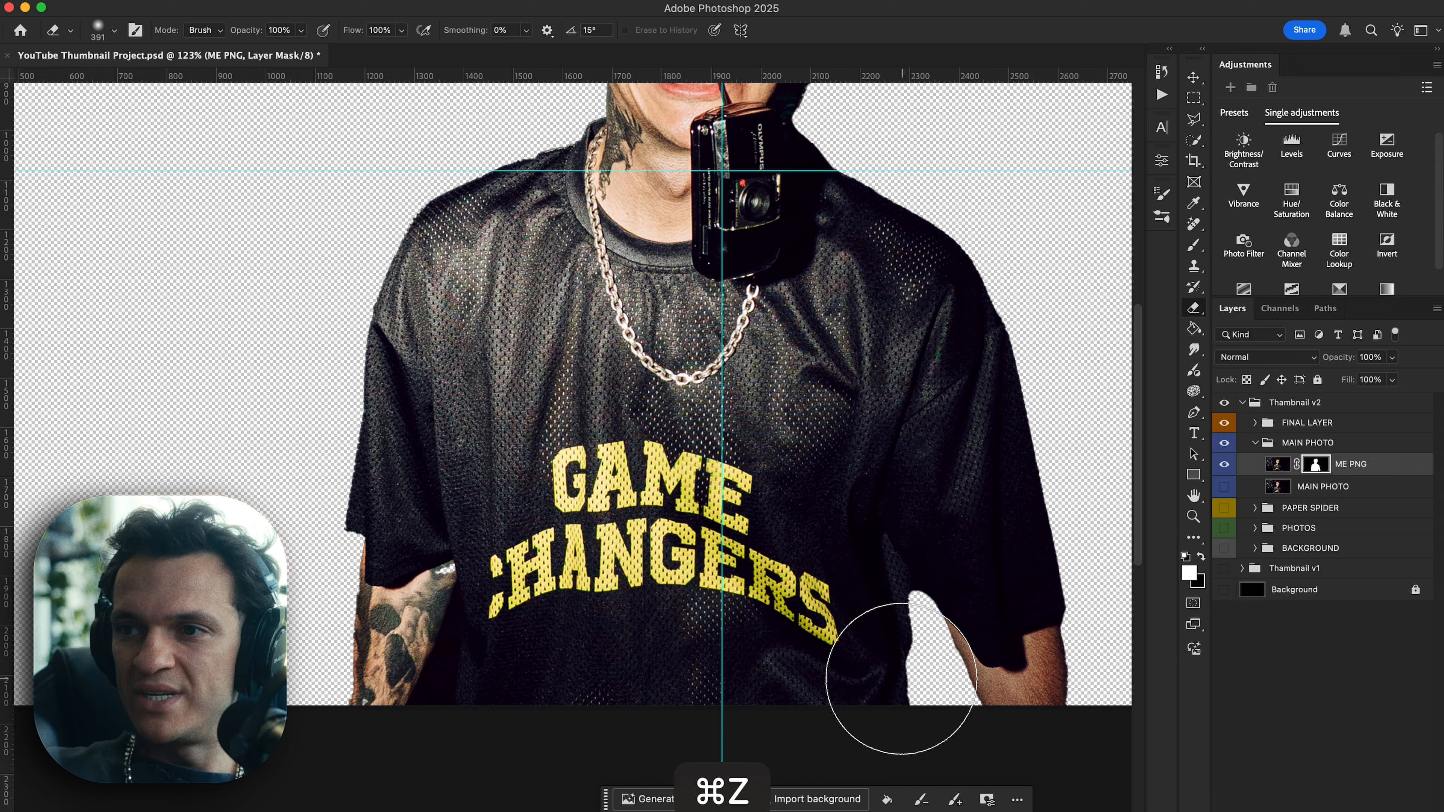
{"action": "key", "text": "p"}
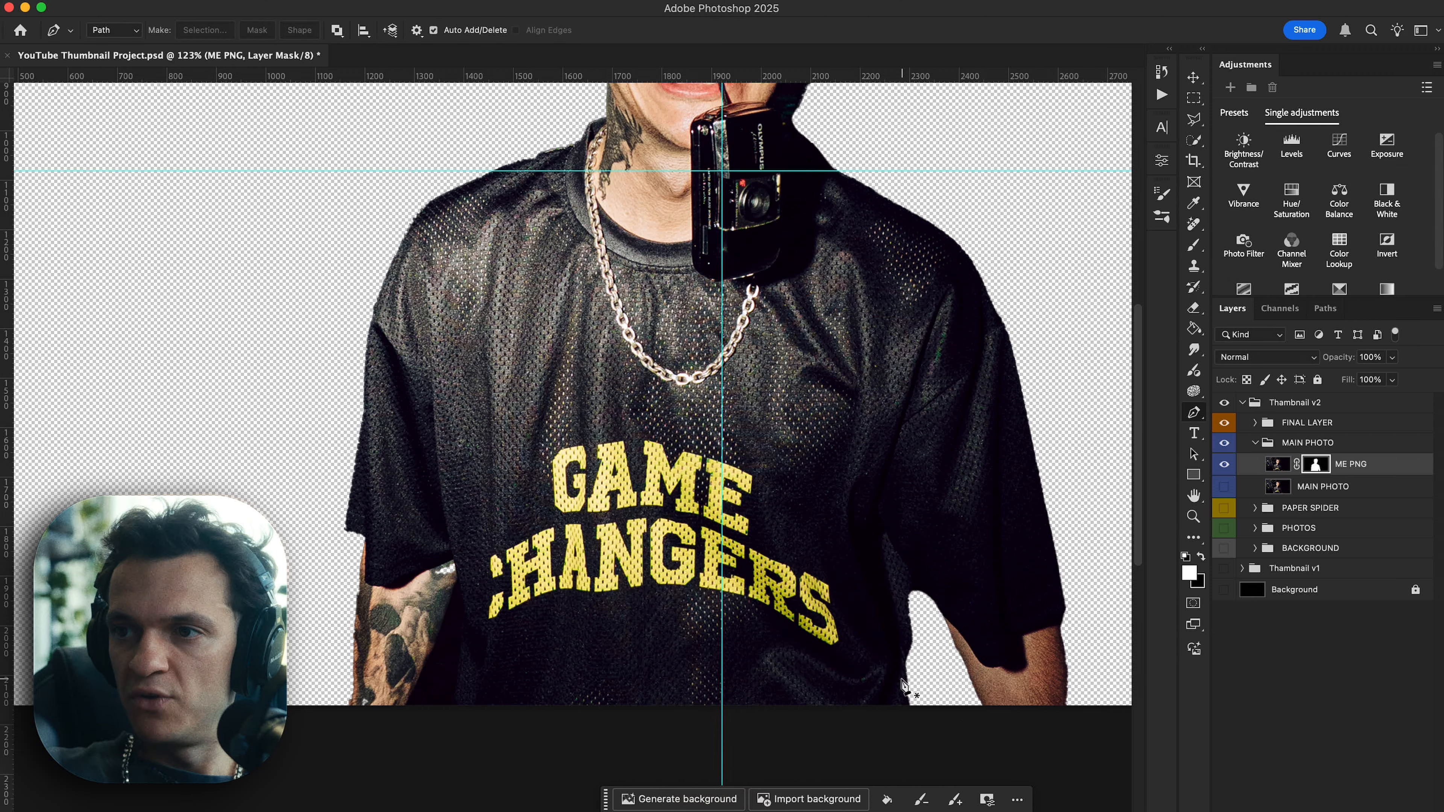
{"action": "key", "text": "b"}
{"action": "mouse_move", "coordinate": [500, 418]}
{"action": "left_mouse_down"}
{"action": "mouse_move", "coordinate": [394, 506]}
{"action": "mouse_move", "coordinate": [357, 3]}
{"action": "mouse_move", "coordinate": [142, 409]}
{"action": "mouse_move", "coordinate": [592, 78]}
{"action": "mouse_move", "coordinate": [1186, 569]}
{"action": "mouse_move", "coordinate": [976, 219]}
{"action": "mouse_move", "coordinate": [751, 171]}
{"action": "left_mouse_up"}
{"action": "key", "text": "super+z"}
Paint white on the ME PNG layer mask with an 84 px brush to restore the missing patch of arm below the sleeve.
{"action": "scroll", "coordinate": [530, 567], "scroll_direction": "up", "scroll_amount": 8}
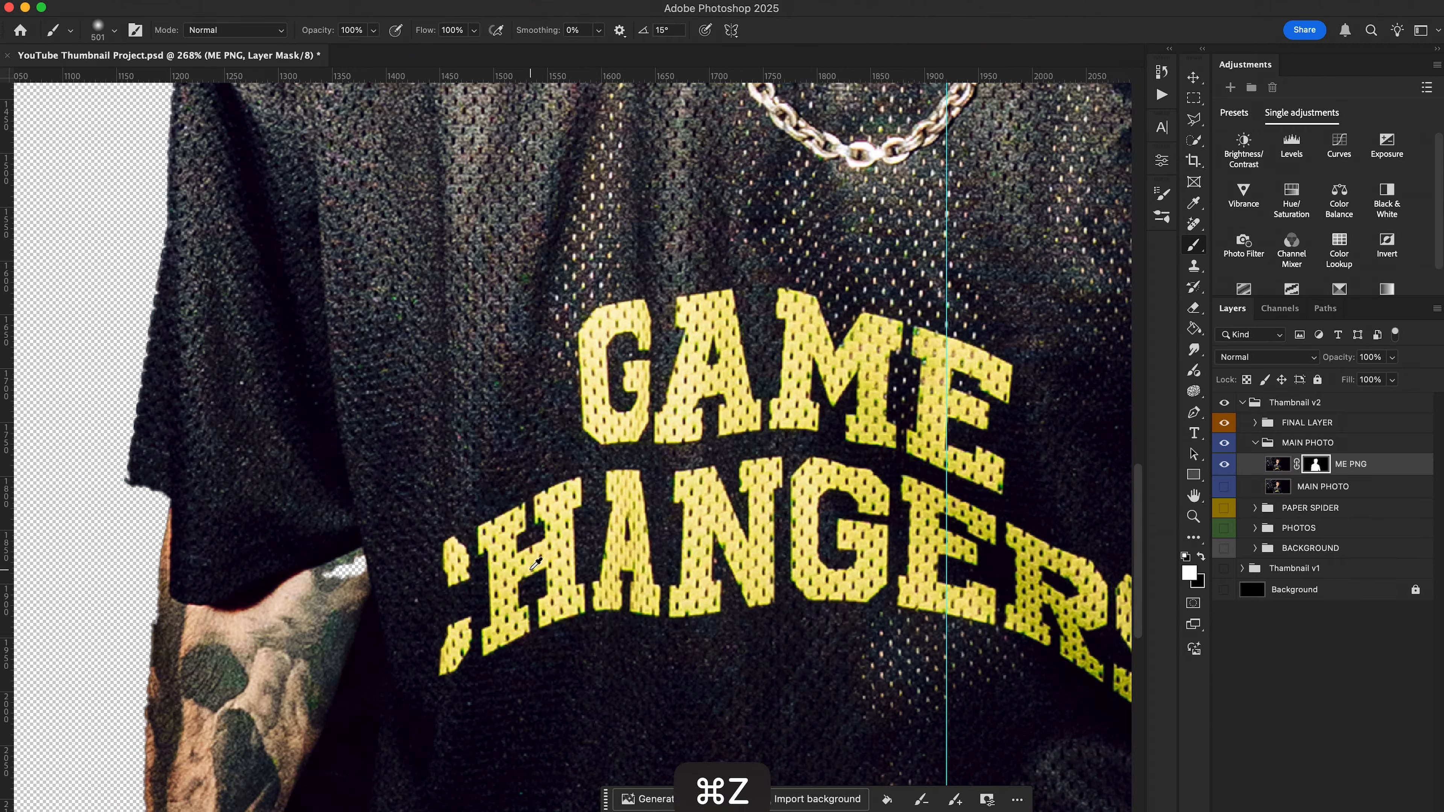
{"action": "left_click_drag", "start_coordinate": [529, 536], "coordinate": [338, 549]}
{"action": "left_click_drag", "start_coordinate": [339, 614], "coordinate": [340, 651]}
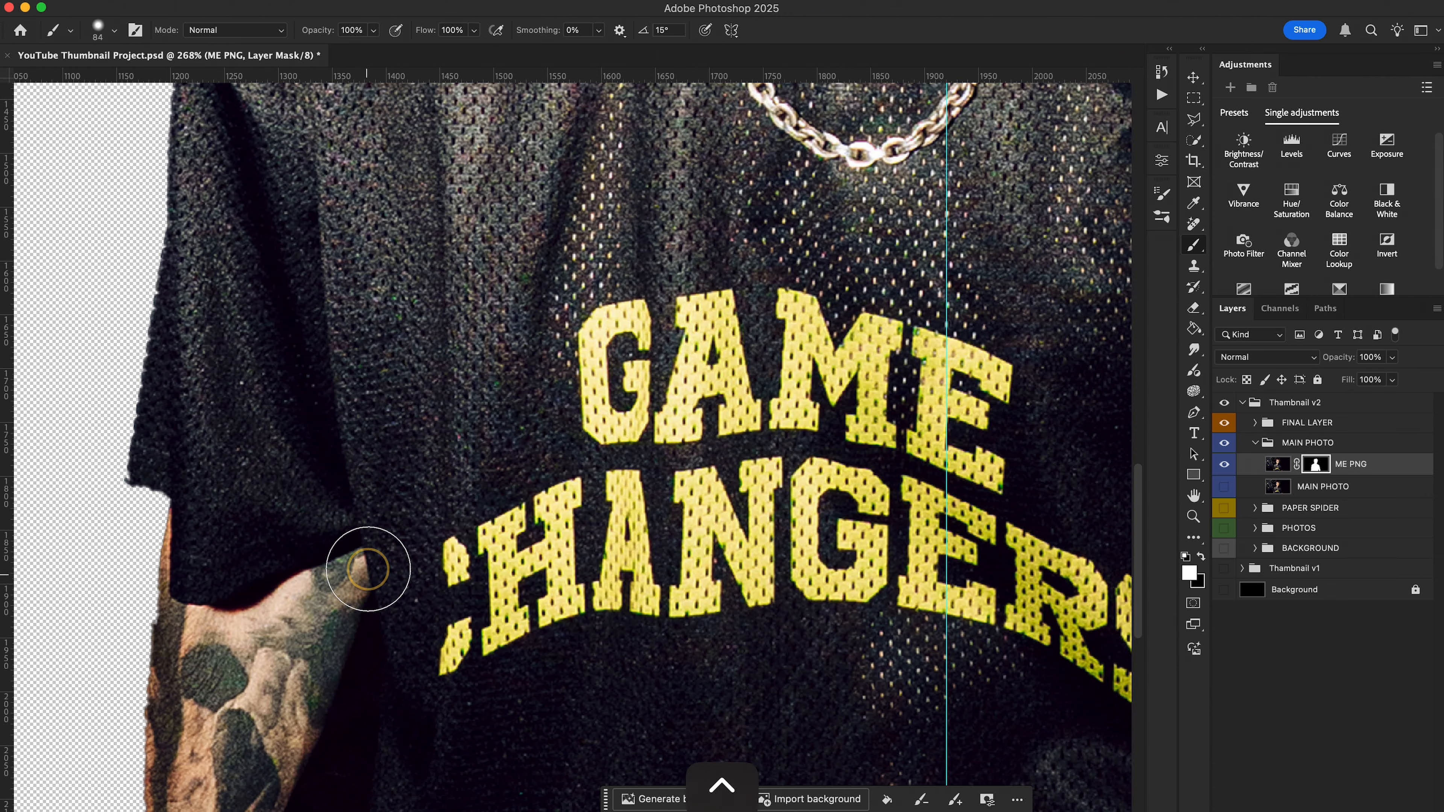
Examine the ME PNG cutout's edges around the sleeves, shoulder, face and headphones for masking flaws.
{"action": "scroll", "coordinate": [336, 569], "scroll_direction": "up", "scroll_amount": 3}
{"action": "scroll", "coordinate": [336, 569], "scroll_direction": "down", "scroll_amount": 10}
{"action": "scroll", "coordinate": [336, 568], "scroll_direction": "up", "scroll_amount": 10}
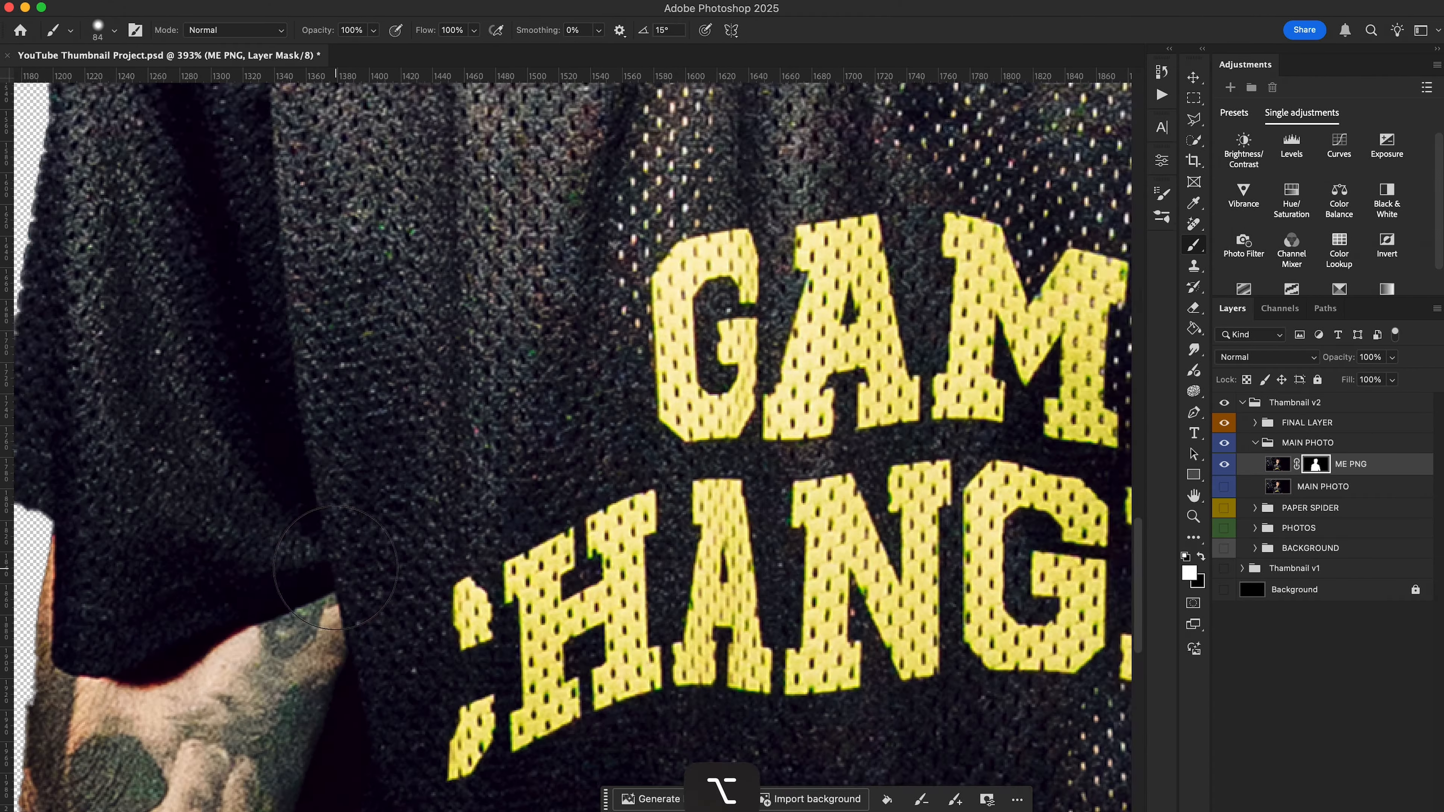
{"action": "scroll", "coordinate": [335, 568], "scroll_direction": "right", "scroll_amount": 10}
{"action": "scroll", "coordinate": [336, 568], "scroll_direction": "right", "scroll_amount": 10}
{"action": "scroll", "coordinate": [336, 569], "scroll_direction": "down", "scroll_amount": 5}
{"action": "scroll", "coordinate": [335, 568], "scroll_direction": "up", "scroll_amount": 15}
{"action": "scroll", "coordinate": [336, 568], "scroll_direction": "left", "scroll_amount": 15}
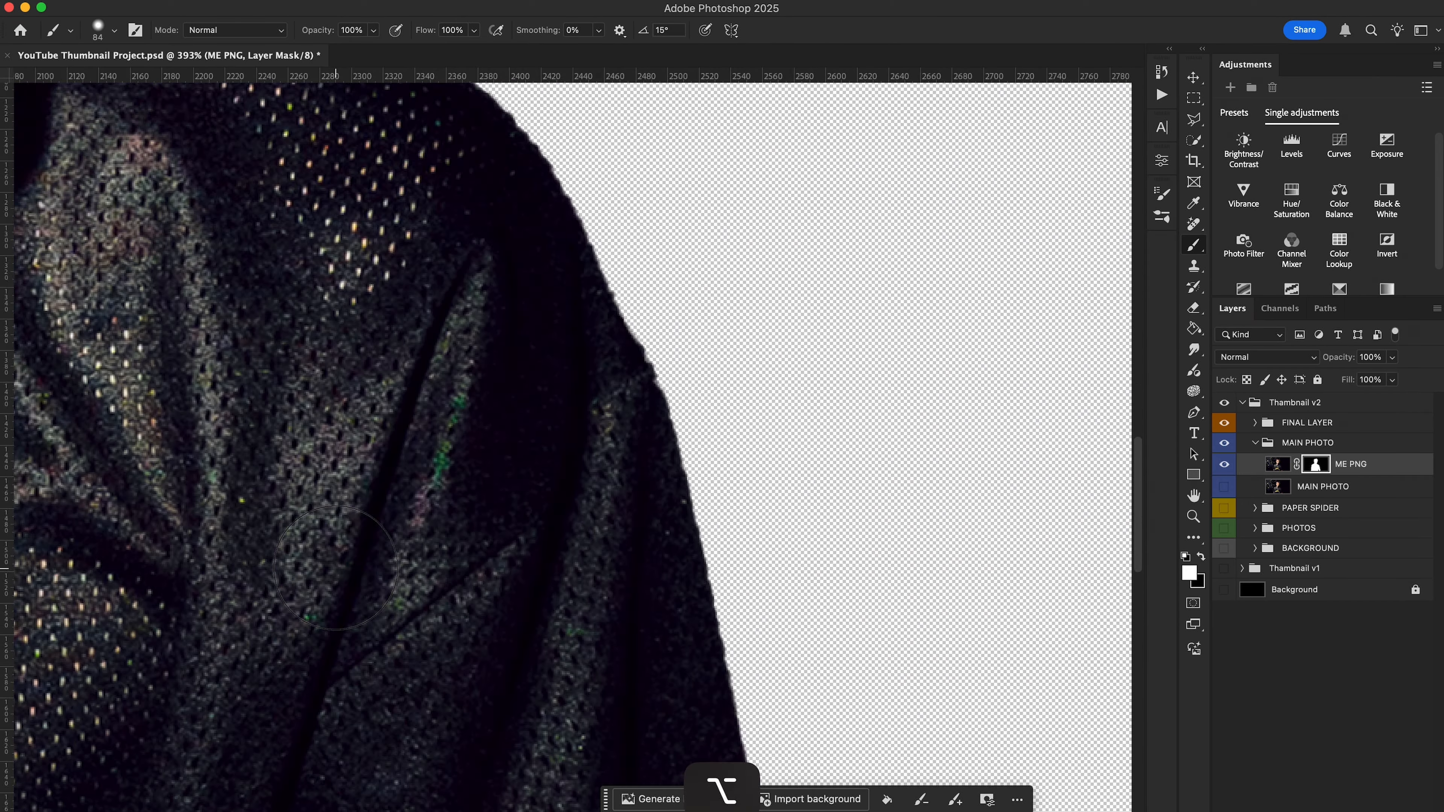
{"action": "scroll", "coordinate": [343, 563], "scroll_direction": "down", "scroll_amount": 5}
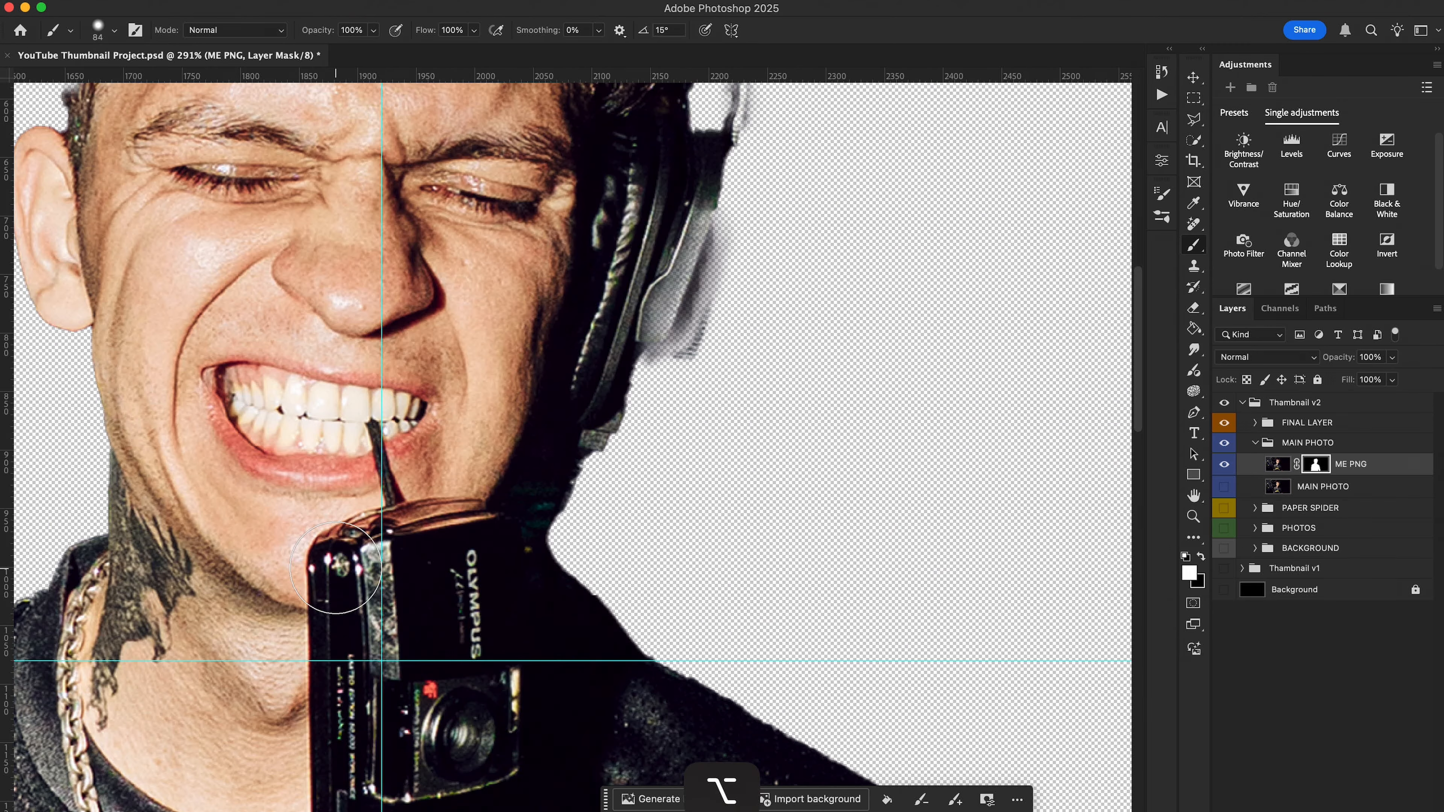
Erase the grey background remnant beside the hair above the ear on the ME PNG mask with a 32 px eraser.
{"action": "scroll", "coordinate": [336, 568], "scroll_direction": "up", "scroll_amount": 10}
{"action": "scroll", "coordinate": [335, 568], "scroll_direction": "up", "scroll_amount": 3}
{"action": "scroll", "coordinate": [336, 567], "scroll_direction": "up", "scroll_amount": 1}
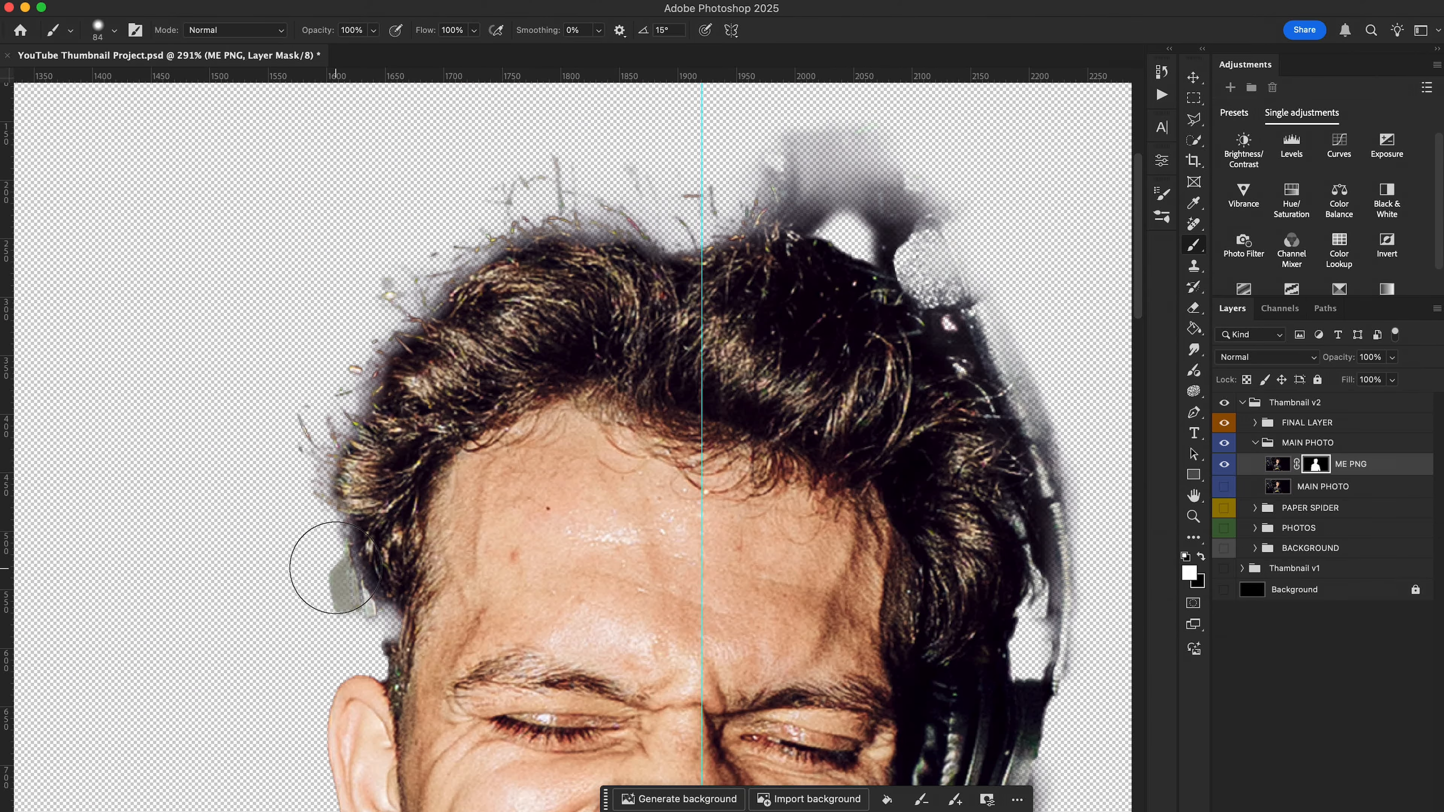
{"action": "scroll", "coordinate": [336, 568], "scroll_direction": "right", "scroll_amount": 2}
{"action": "key", "text": "e"}
{"action": "scroll", "coordinate": [312, 599], "scroll_direction": "up", "scroll_amount": 2}
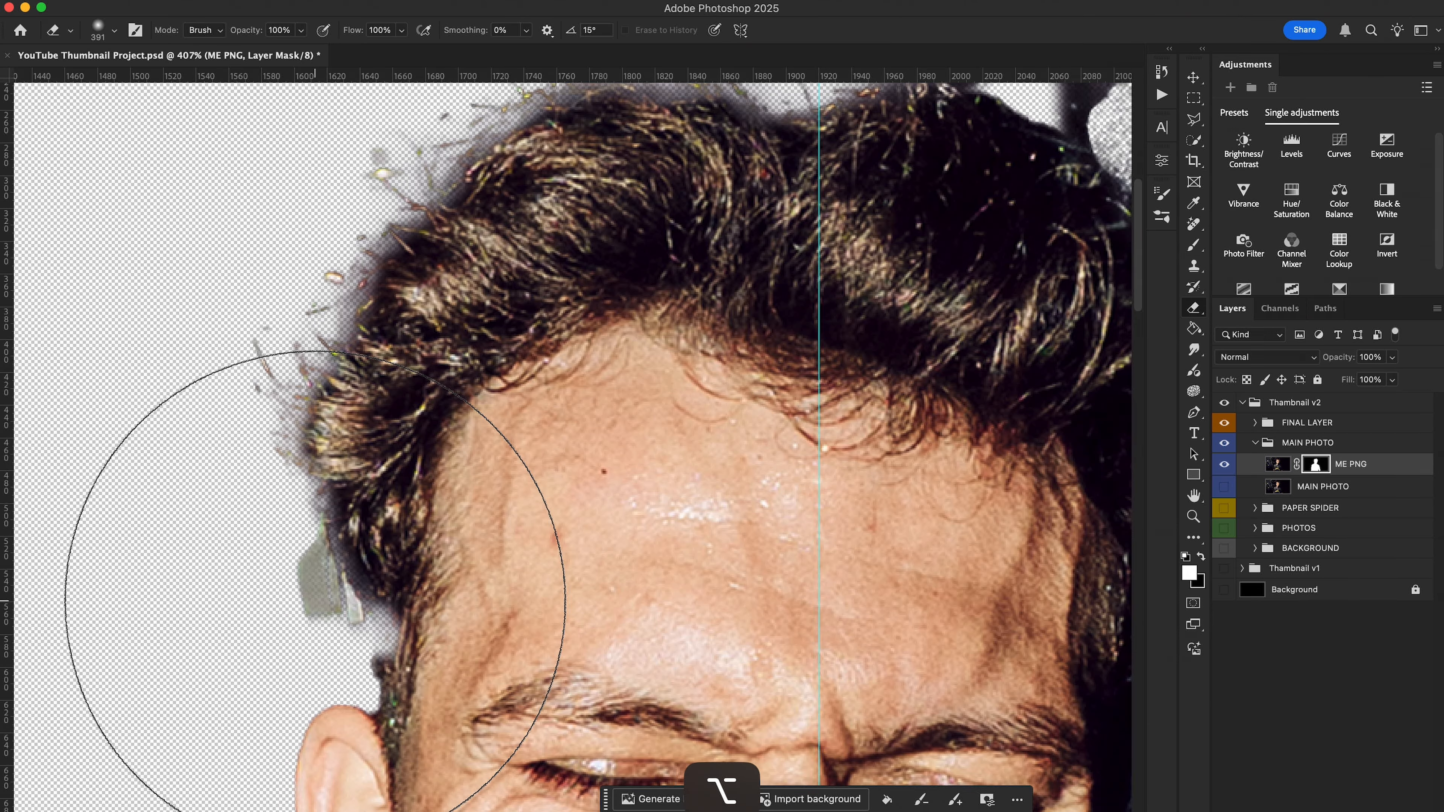
{"action": "mouse_move", "coordinate": [432, 598]}
{"action": "left_mouse_down"}
{"action": "mouse_move", "coordinate": [138, 567]}
{"action": "mouse_move", "coordinate": [303, 594]}
{"action": "mouse_move", "coordinate": [380, 624]}
{"action": "left_mouse_up"}
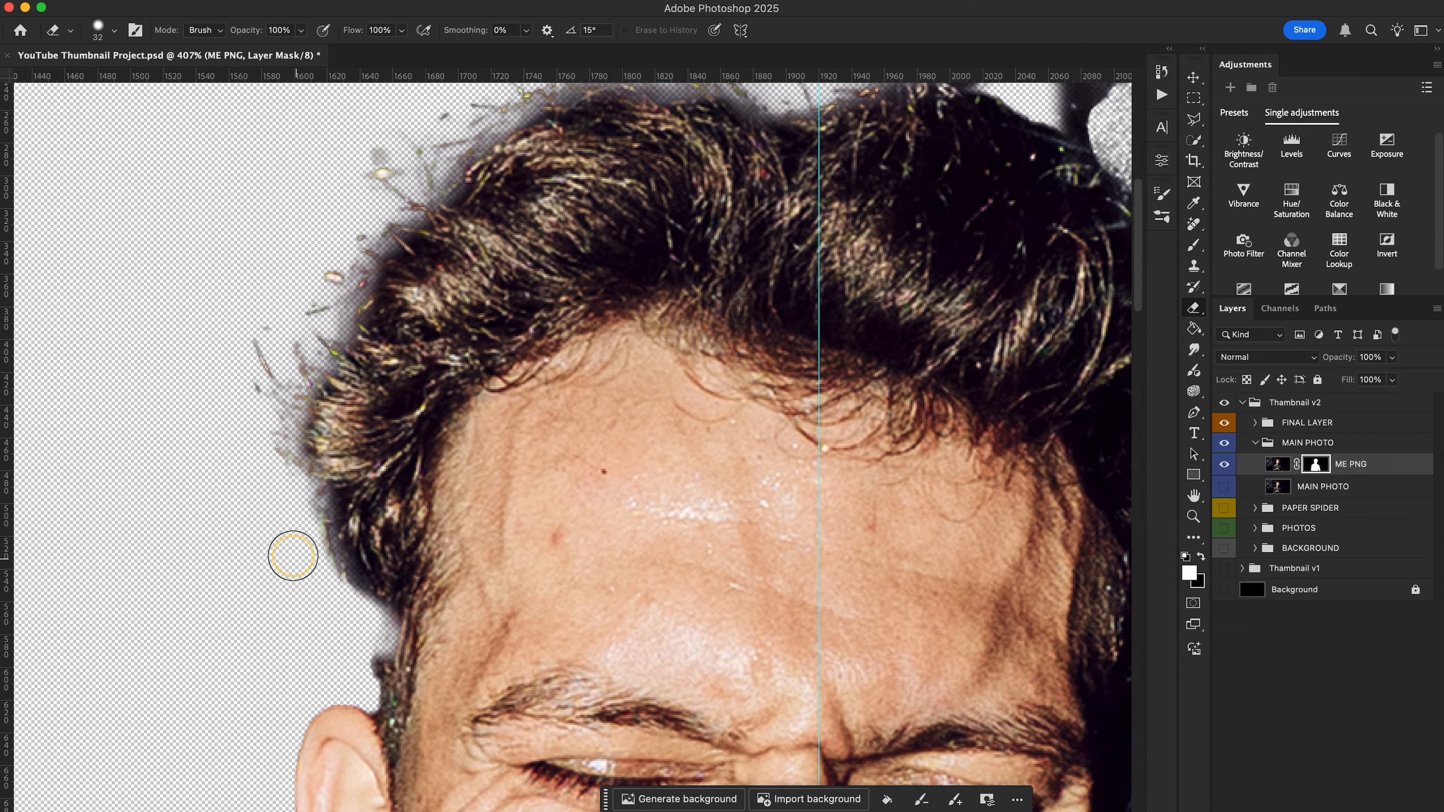
Paint white on the ME PNG mask with an 84 px brush to restore the headphones' ear cup and lower band.
{"action": "scroll", "coordinate": [366, 663], "scroll_direction": "right", "scroll_amount": 10}
{"action": "scroll", "coordinate": [366, 663], "scroll_direction": "up", "scroll_amount": 7}
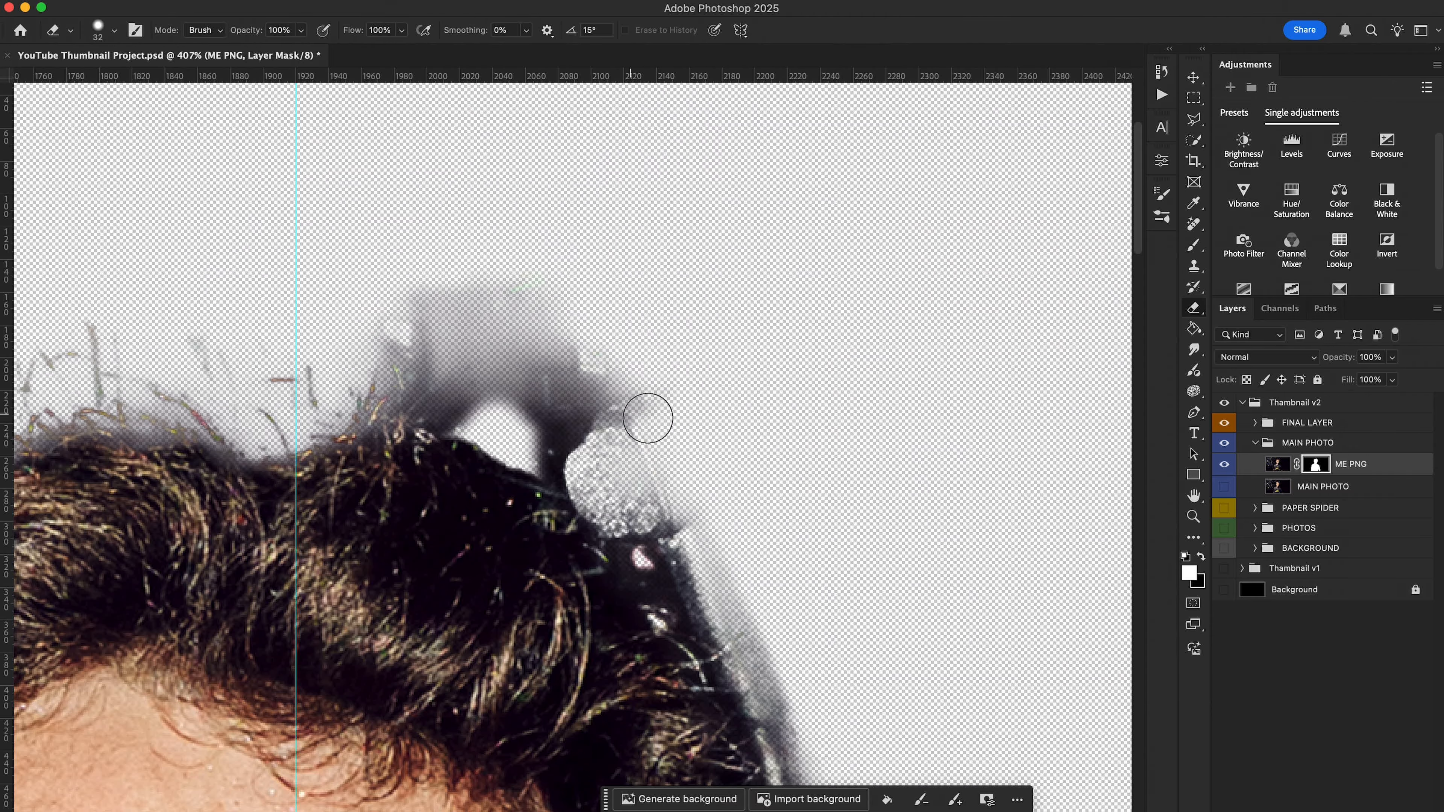
{"action": "left_click_drag", "start_coordinate": [683, 403], "coordinate": [702, 403]}
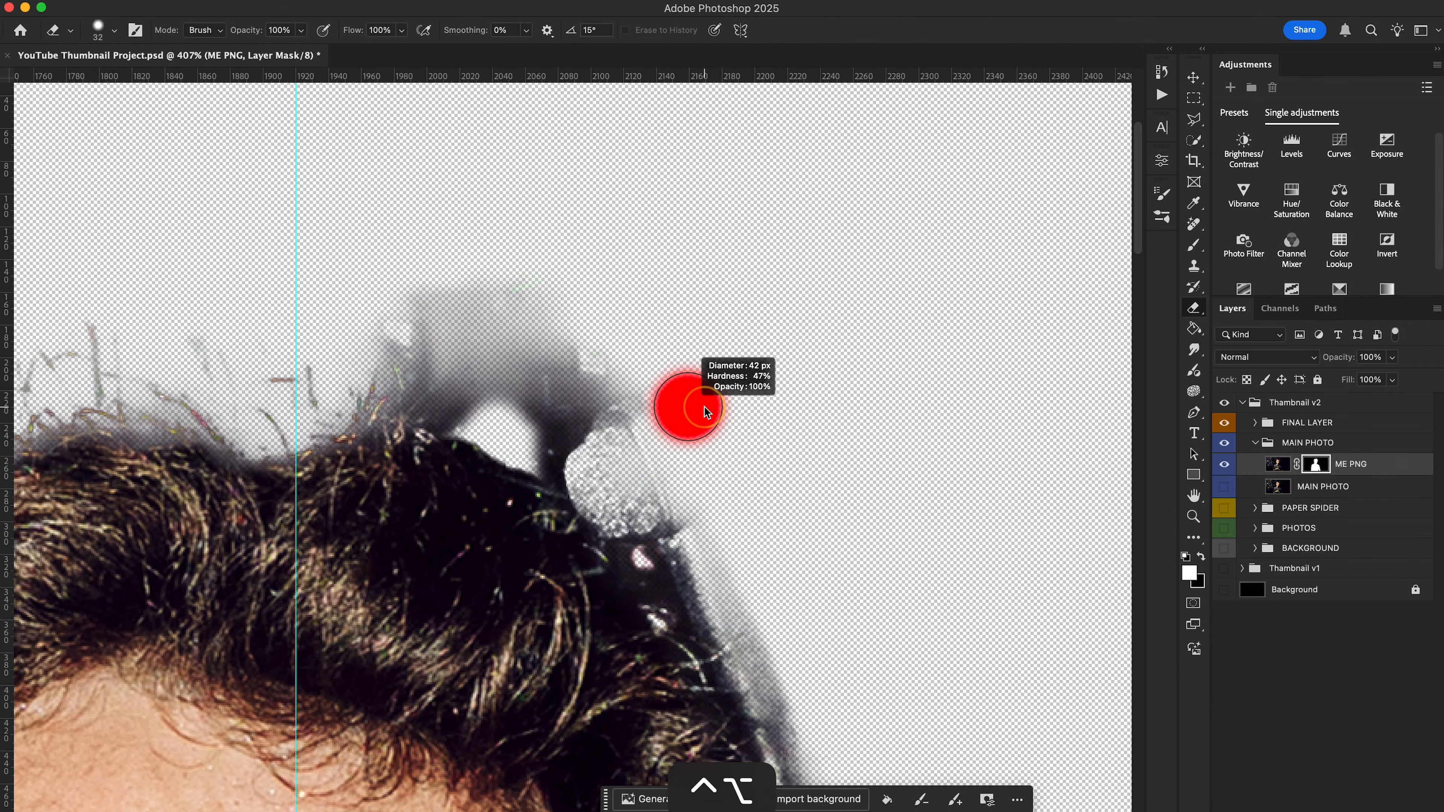
{"action": "scroll", "coordinate": [734, 406], "scroll_direction": "right", "scroll_amount": 3}
{"action": "scroll", "coordinate": [734, 406], "scroll_direction": "down", "scroll_amount": 2}
{"action": "scroll", "coordinate": [735, 406], "scroll_direction": "down", "scroll_amount": 3}
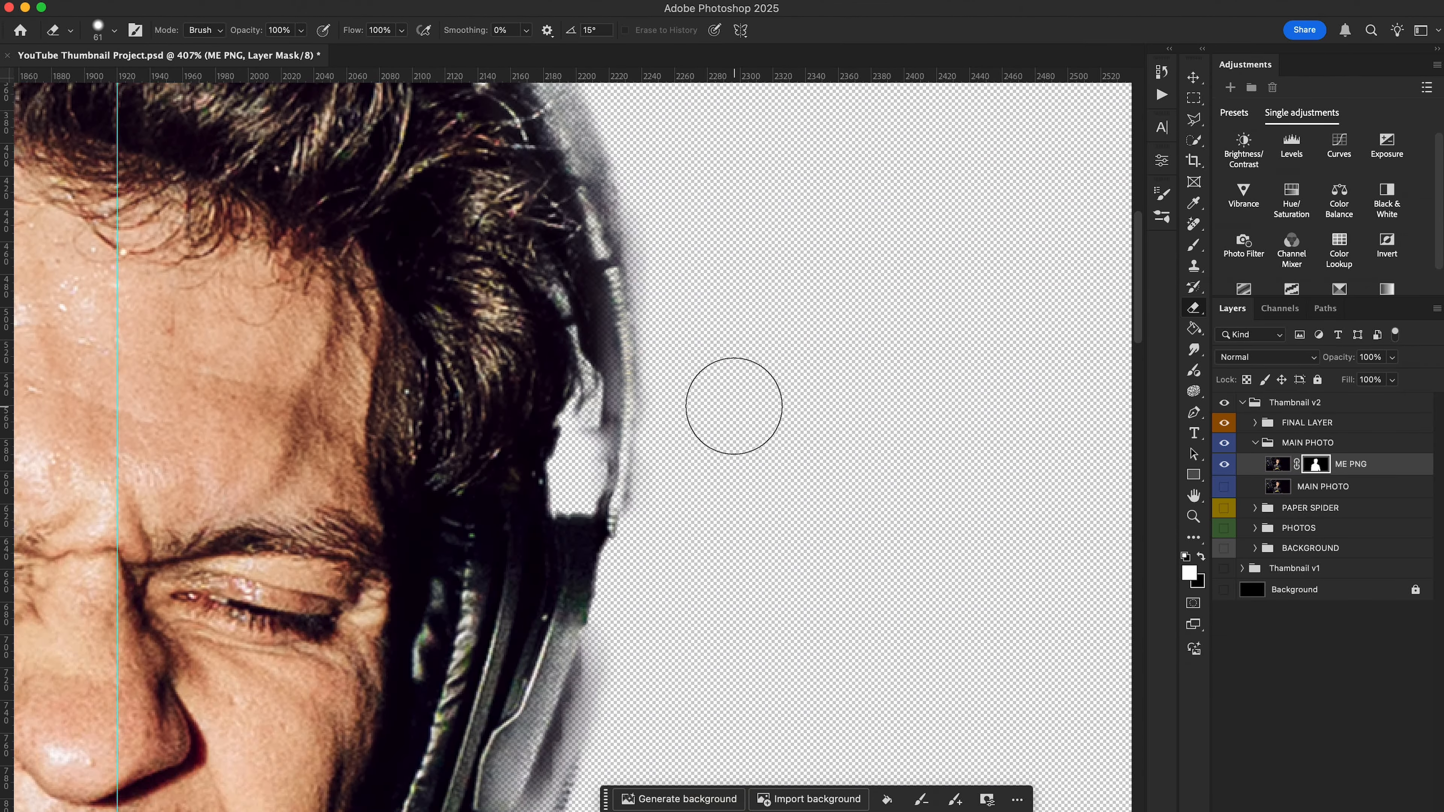
{"action": "scroll", "coordinate": [734, 406], "scroll_direction": "down", "scroll_amount": 3}
{"action": "scroll", "coordinate": [735, 407], "scroll_direction": "up", "scroll_amount": 3}
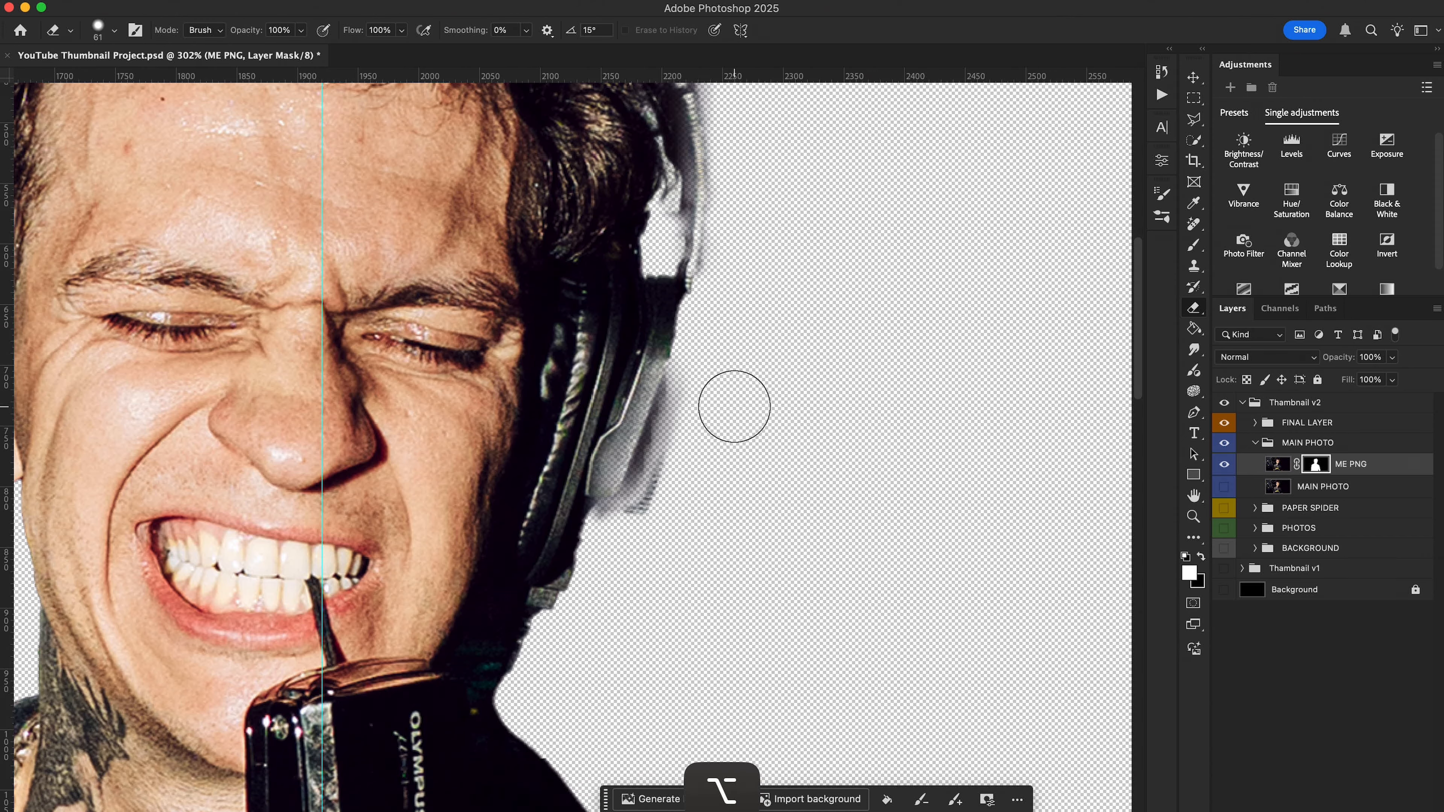
{"action": "key", "text": "b"}
{"action": "mouse_move", "coordinate": [595, 464]}
{"action": "left_mouse_down"}
{"action": "mouse_move", "coordinate": [594, 571]}
{"action": "mouse_move", "coordinate": [565, 580]}
{"action": "mouse_move", "coordinate": [527, 633]}
{"action": "mouse_move", "coordinate": [553, 653]}
{"action": "mouse_move", "coordinate": [595, 617]}
{"action": "mouse_move", "coordinate": [622, 516]}
{"action": "mouse_move", "coordinate": [664, 333]}
{"action": "mouse_move", "coordinate": [648, 219]}
{"action": "left_mouse_up"}
{"action": "scroll", "coordinate": [648, 219], "scroll_direction": "up", "scroll_amount": 5}
{"action": "scroll", "coordinate": [648, 219], "scroll_direction": "up", "scroll_amount": 2}
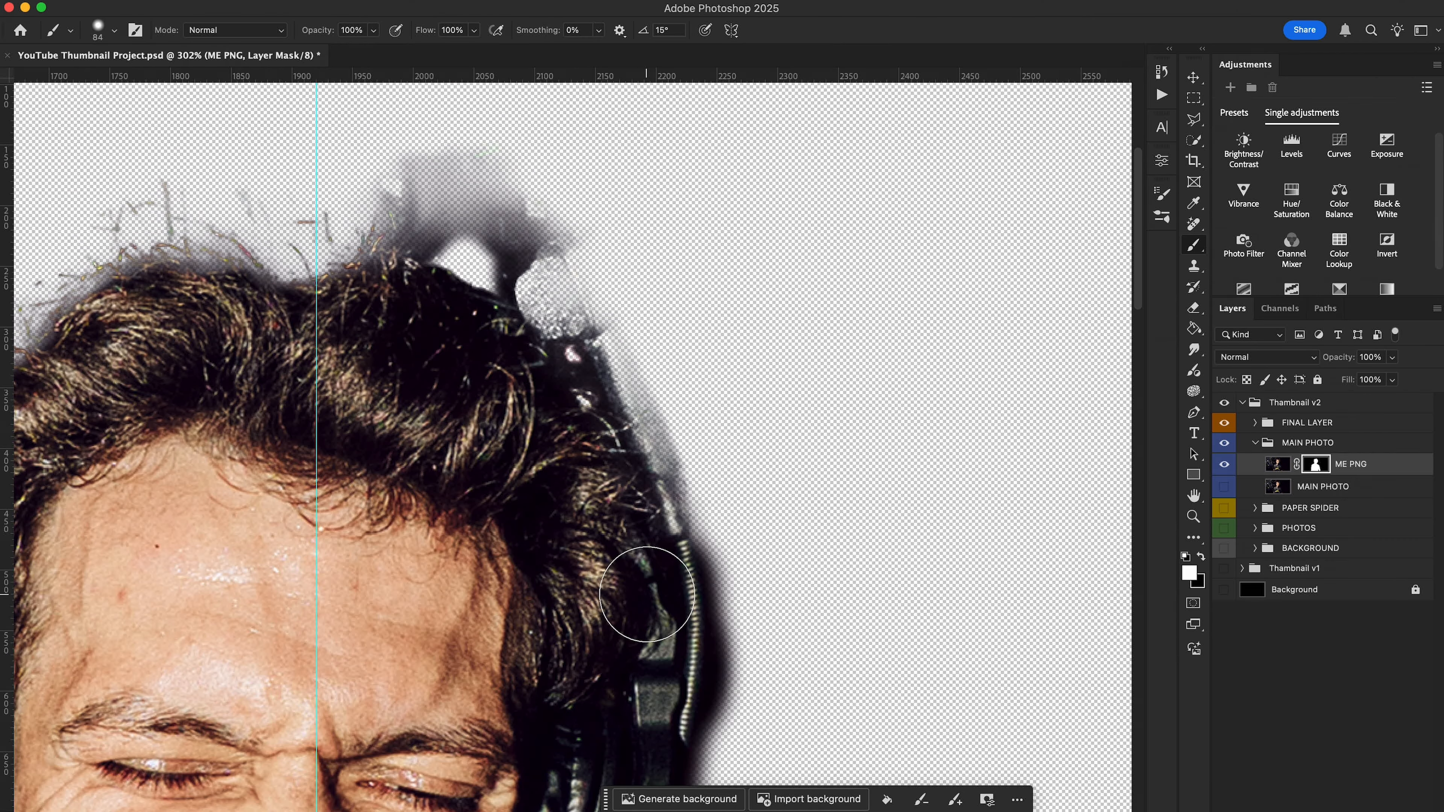
Restore the upper headphone band and the microphone beside the hair by painting white on the ME PNG mask.
{"action": "mouse_move", "coordinate": [668, 603]}
{"action": "left_mouse_down"}
{"action": "mouse_move", "coordinate": [639, 444]}
{"action": "mouse_move", "coordinate": [666, 591]}
{"action": "mouse_move", "coordinate": [608, 350]}
{"action": "mouse_move", "coordinate": [544, 267]}
{"action": "left_mouse_up"}
{"action": "scroll", "coordinate": [544, 267], "scroll_direction": "up", "scroll_amount": 3}
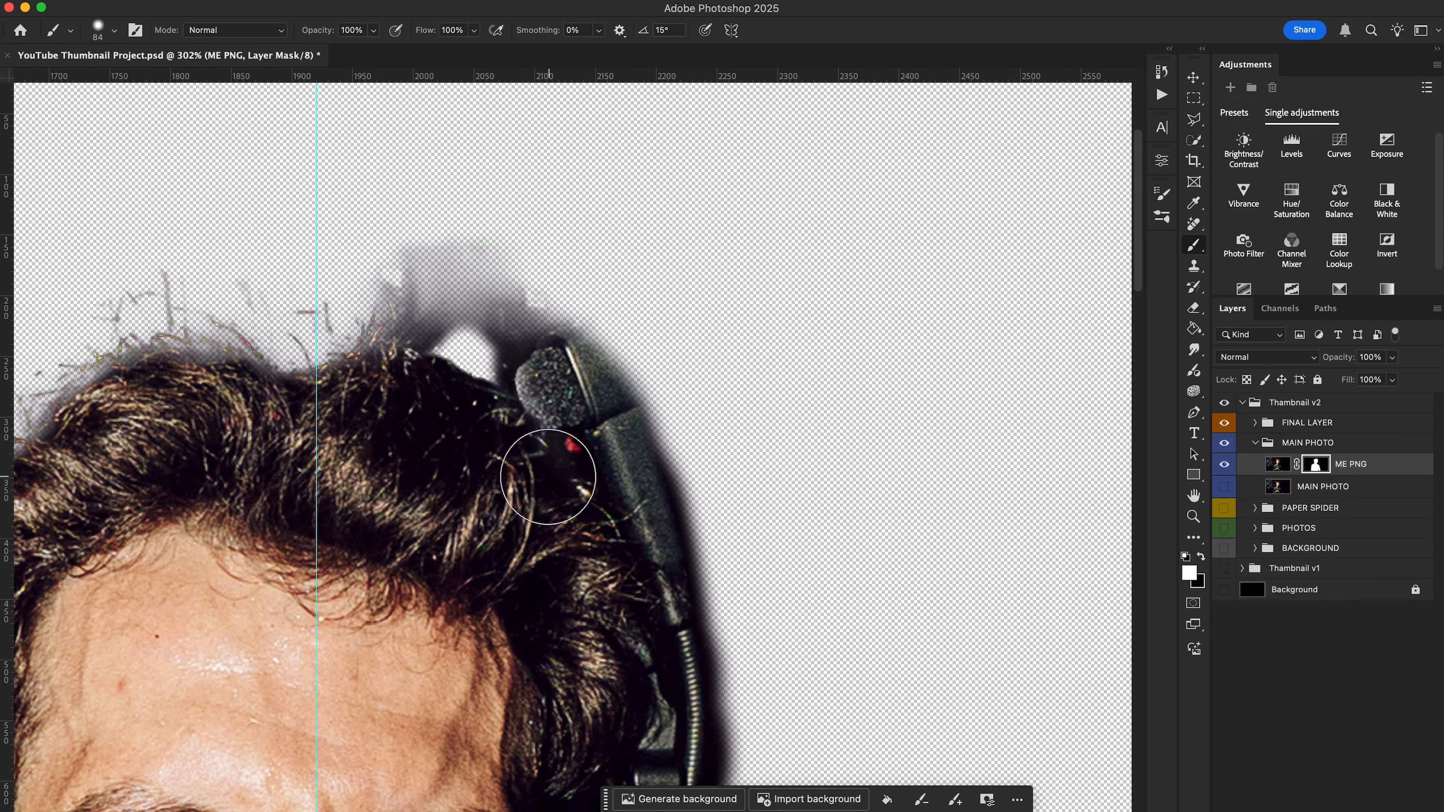
{"action": "left_click_drag", "start_coordinate": [548, 477], "coordinate": [590, 328]}
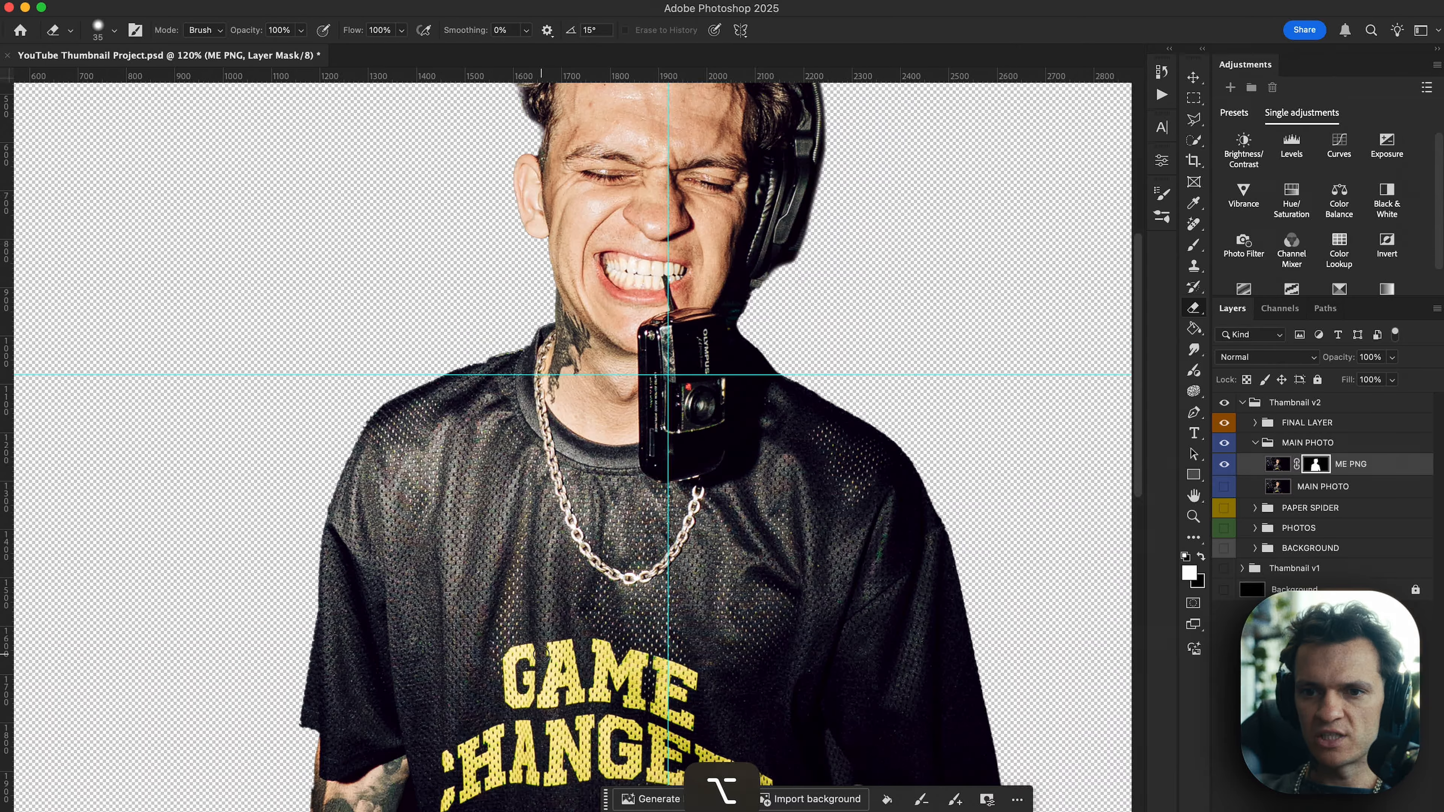
Erase the stray hairs and haze above the head on the ME PNG mask with a 56 px eraser.
{"action": "scroll", "coordinate": [541, 654], "scroll_direction": "down", "scroll_amount": 3}
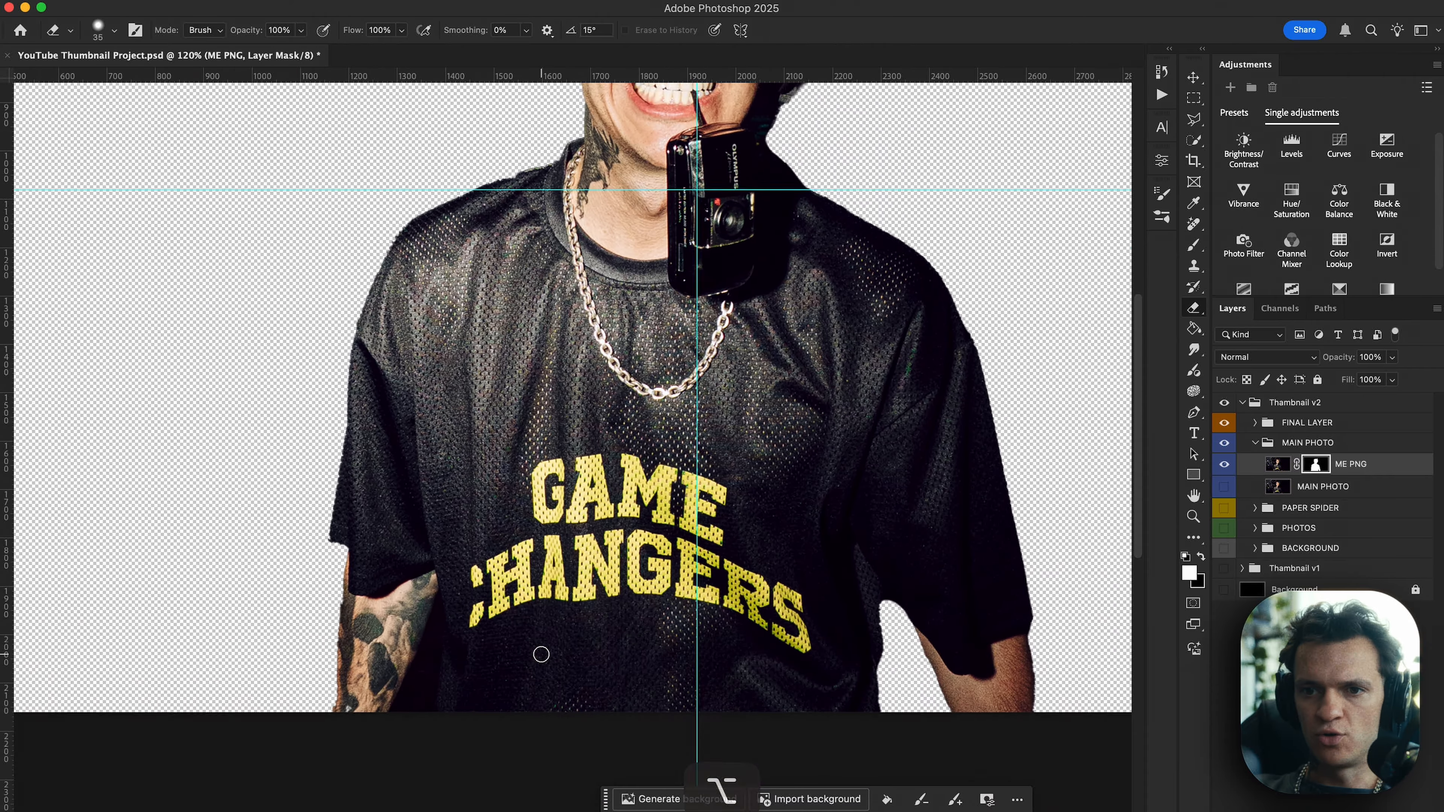
{"action": "scroll", "coordinate": [541, 654], "scroll_direction": "up", "scroll_amount": 7}
{"action": "scroll", "coordinate": [541, 654], "scroll_direction": "up", "scroll_amount": 4}
{"action": "scroll", "coordinate": [541, 654], "scroll_direction": "up", "scroll_amount": 5}
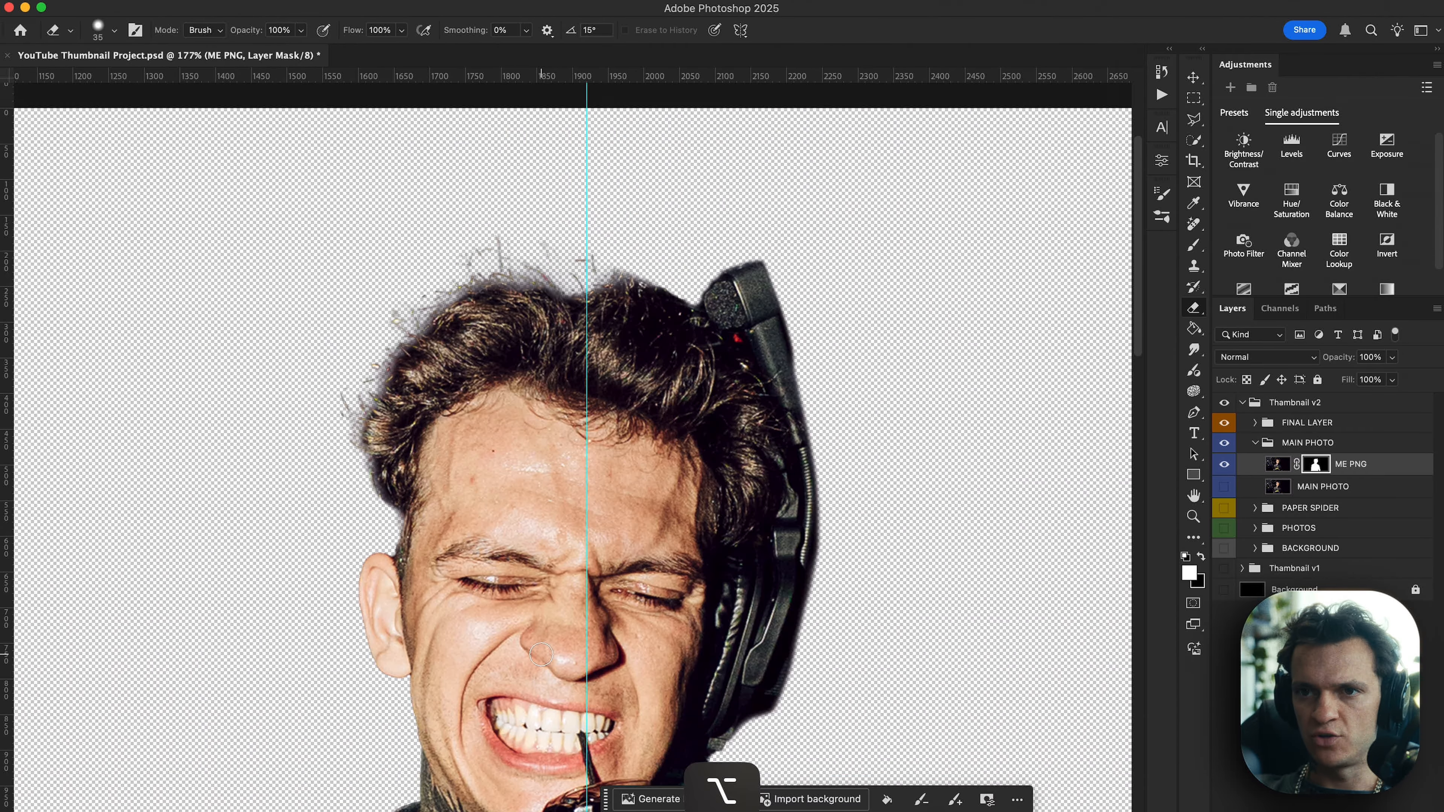
{"action": "scroll", "coordinate": [517, 389], "scroll_direction": "up", "scroll_amount": 5}
{"action": "scroll", "coordinate": [516, 389], "scroll_direction": "up", "scroll_amount": 4}
{"action": "mouse_move", "coordinate": [585, 192]}
{"action": "left_mouse_down"}
{"action": "mouse_move", "coordinate": [599, 197]}
{"action": "mouse_move", "coordinate": [576, 193]}
{"action": "left_mouse_up"}
{"action": "left_click_drag", "start_coordinate": [634, 236], "coordinate": [673, 237]}
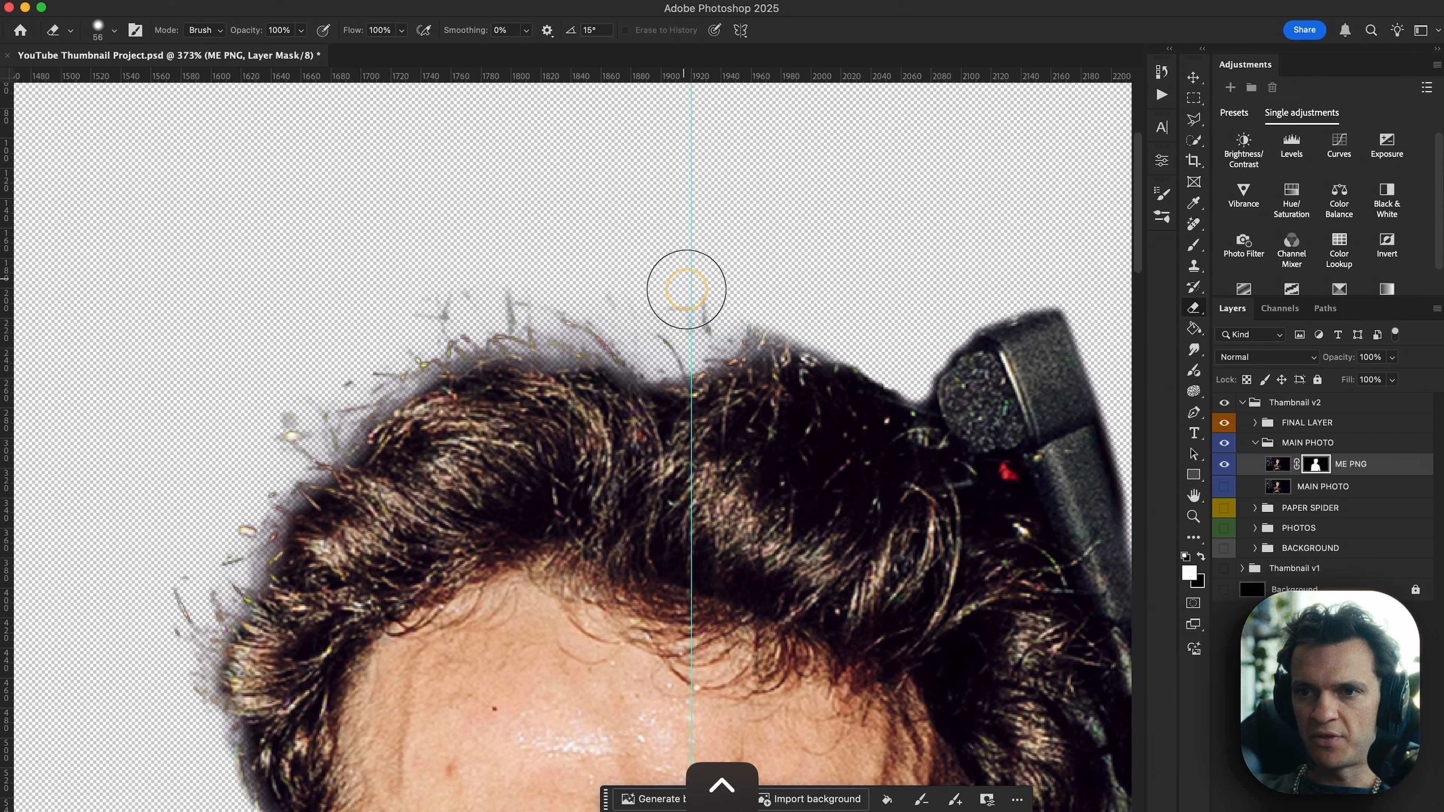
{"action": "key", "text": "super+0"}
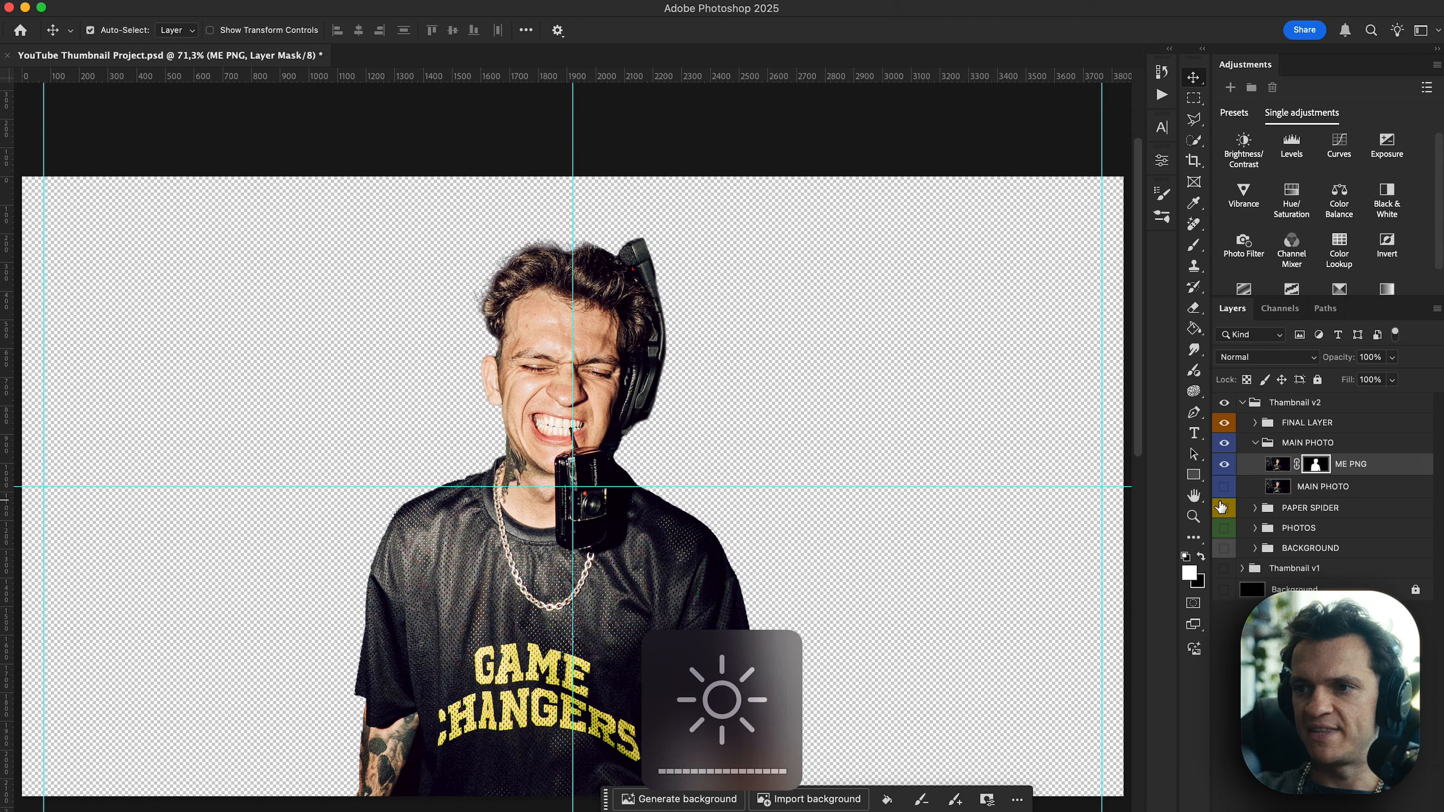
Toggle the MAIN PHOTO layer's visibility on and off to compare the original photo with the ME PNG cutout.
{"action": "left_click", "coordinate": [1225, 488]}
{"action": "left_click", "coordinate": [1224, 488]}
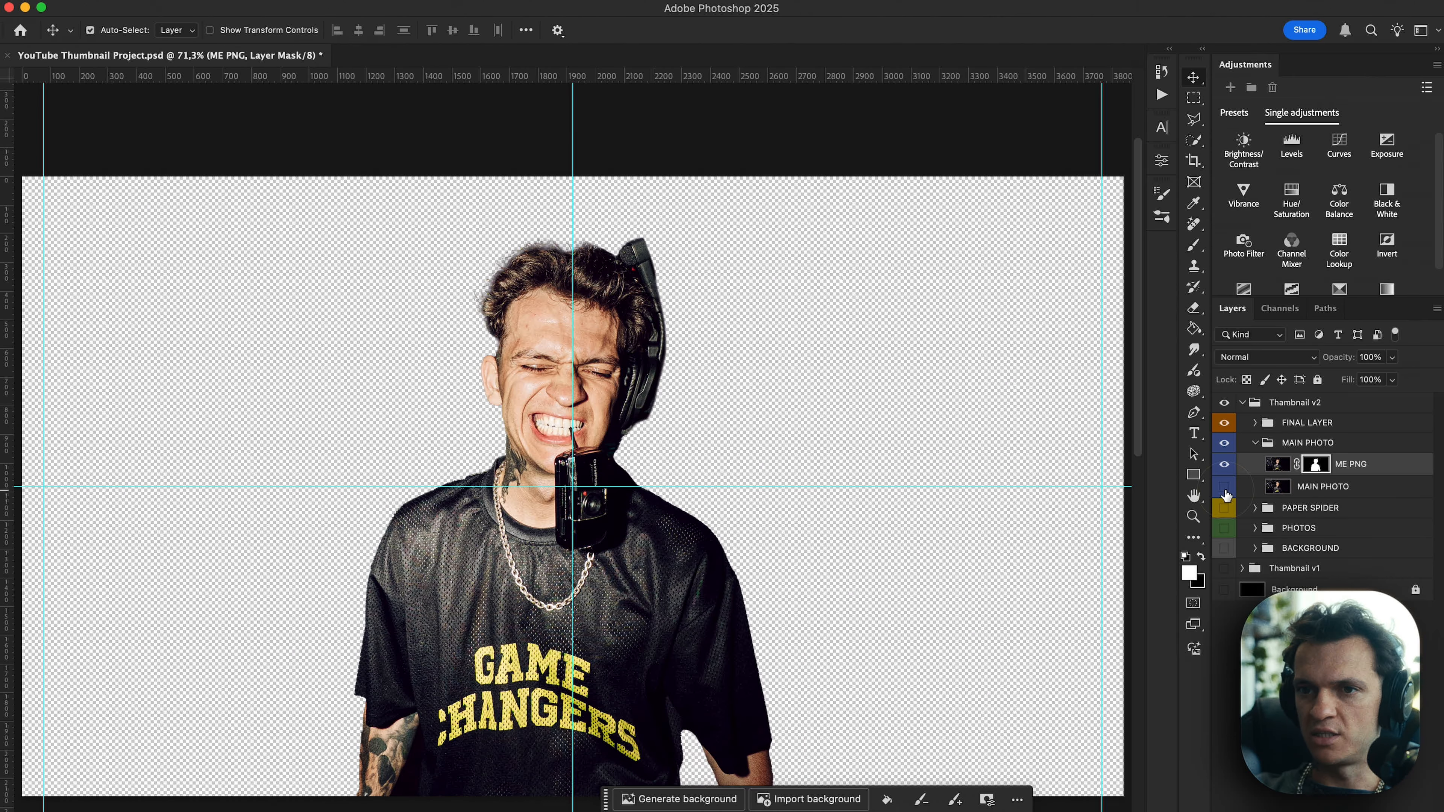
{"action": "left_click", "coordinate": [1224, 488]}
{"action": "left_click", "coordinate": [1224, 488]}
{"action": "key", "text": "super+space"}
{"action": "type", "text": "dis"}
{"action": "key", "text": "Escape"}
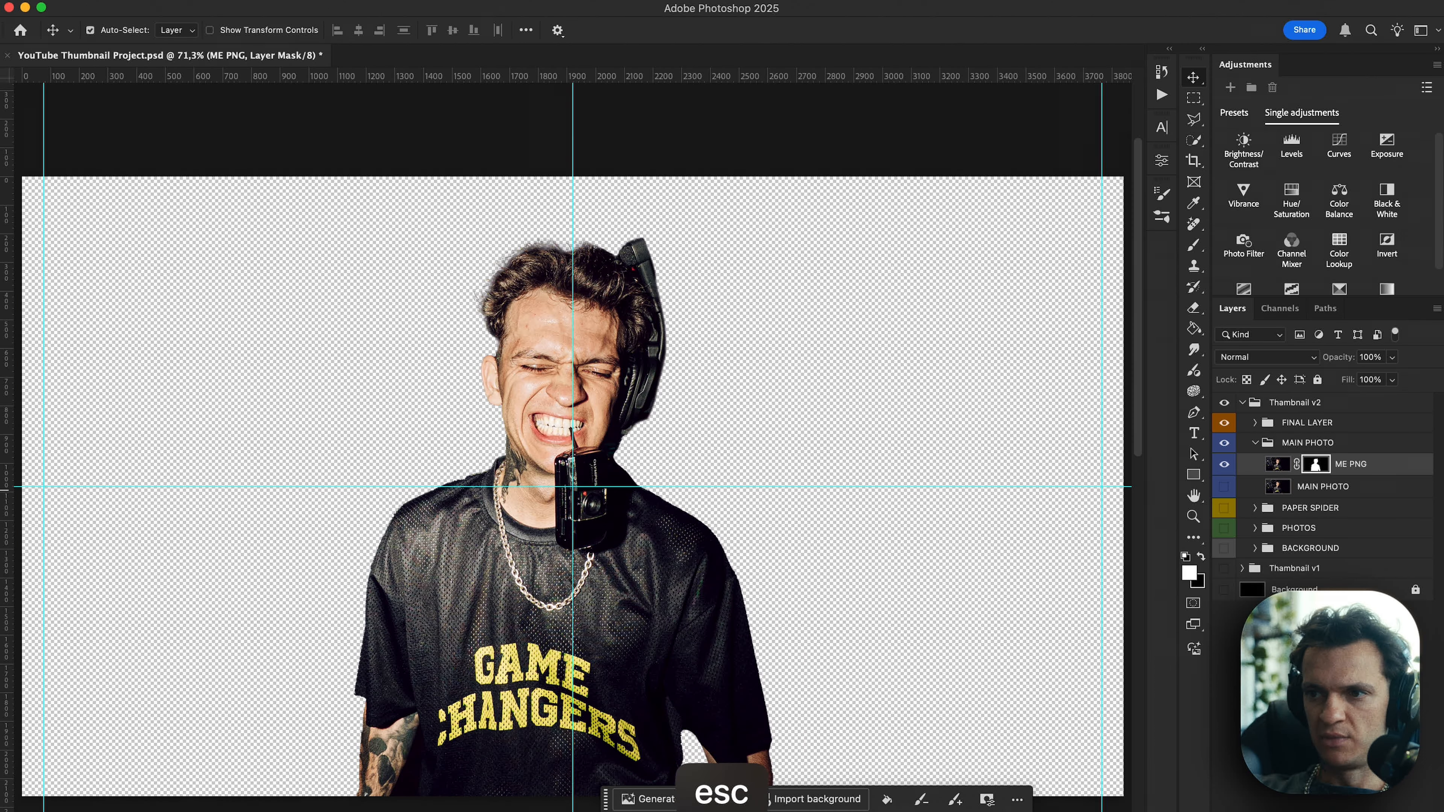
Delete the original MAIN PHOTO layer beneath ME PNG, keeping only the cutout in its group.
{"action": "left_click", "coordinate": [1386, 447]}
{"action": "left_click", "coordinate": [1268, 487]}
{"action": "key", "text": "BackSpace"}
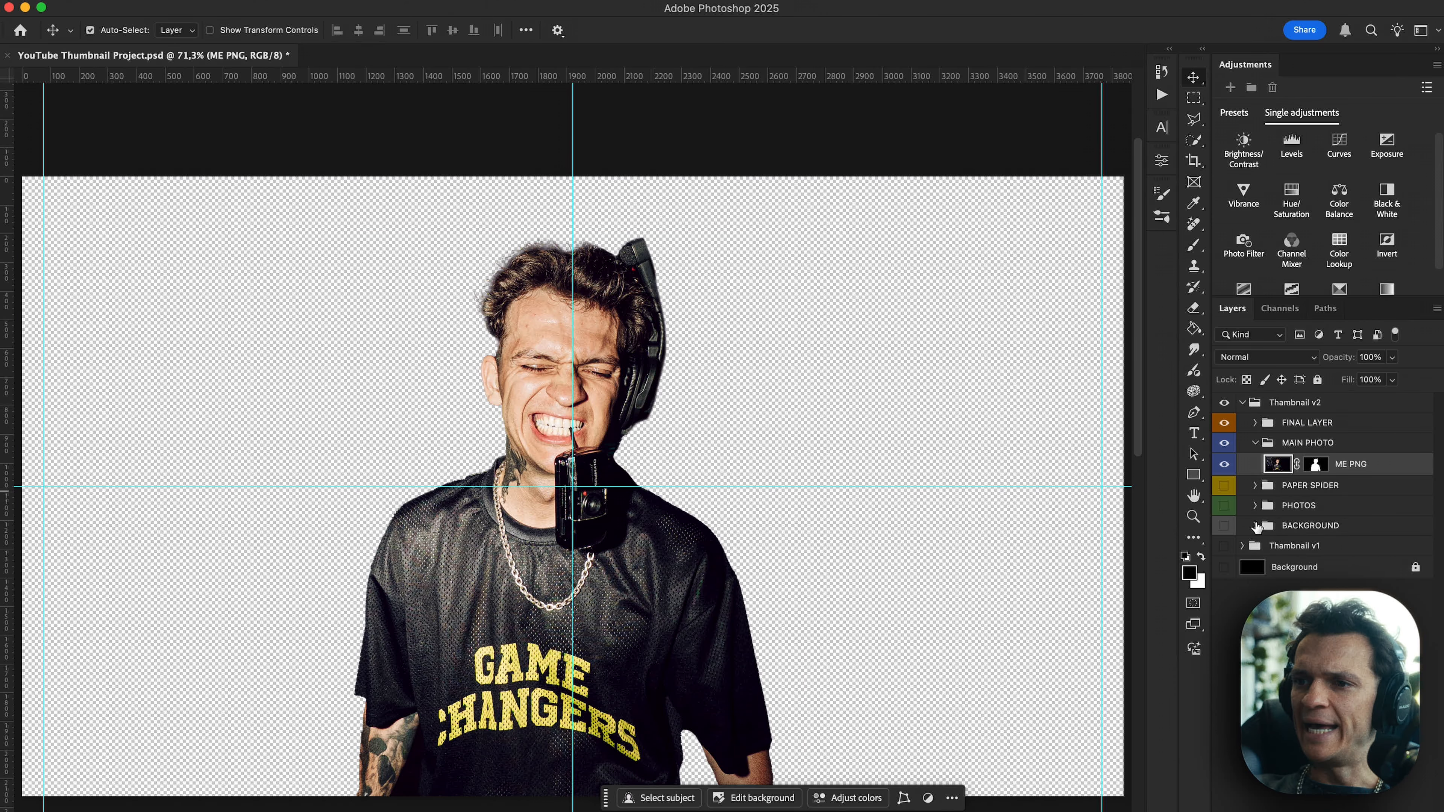
Show the BACKGROUND and PAPER SPIDER groups and leave PHOTOS hidden.
{"action": "left_click", "coordinate": [1226, 527]}
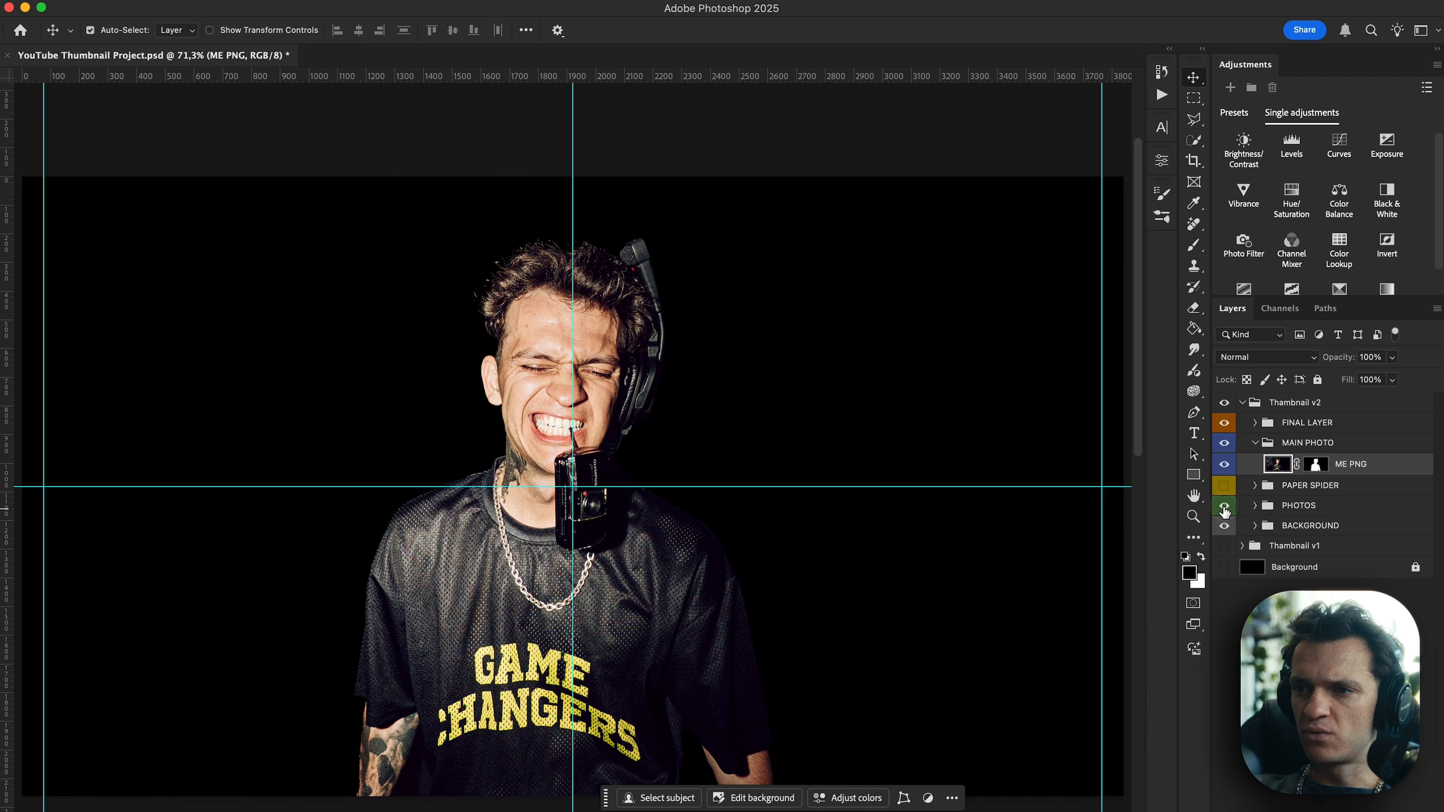
{"action": "left_click", "coordinate": [1224, 506]}
{"action": "left_click", "coordinate": [1224, 485]}
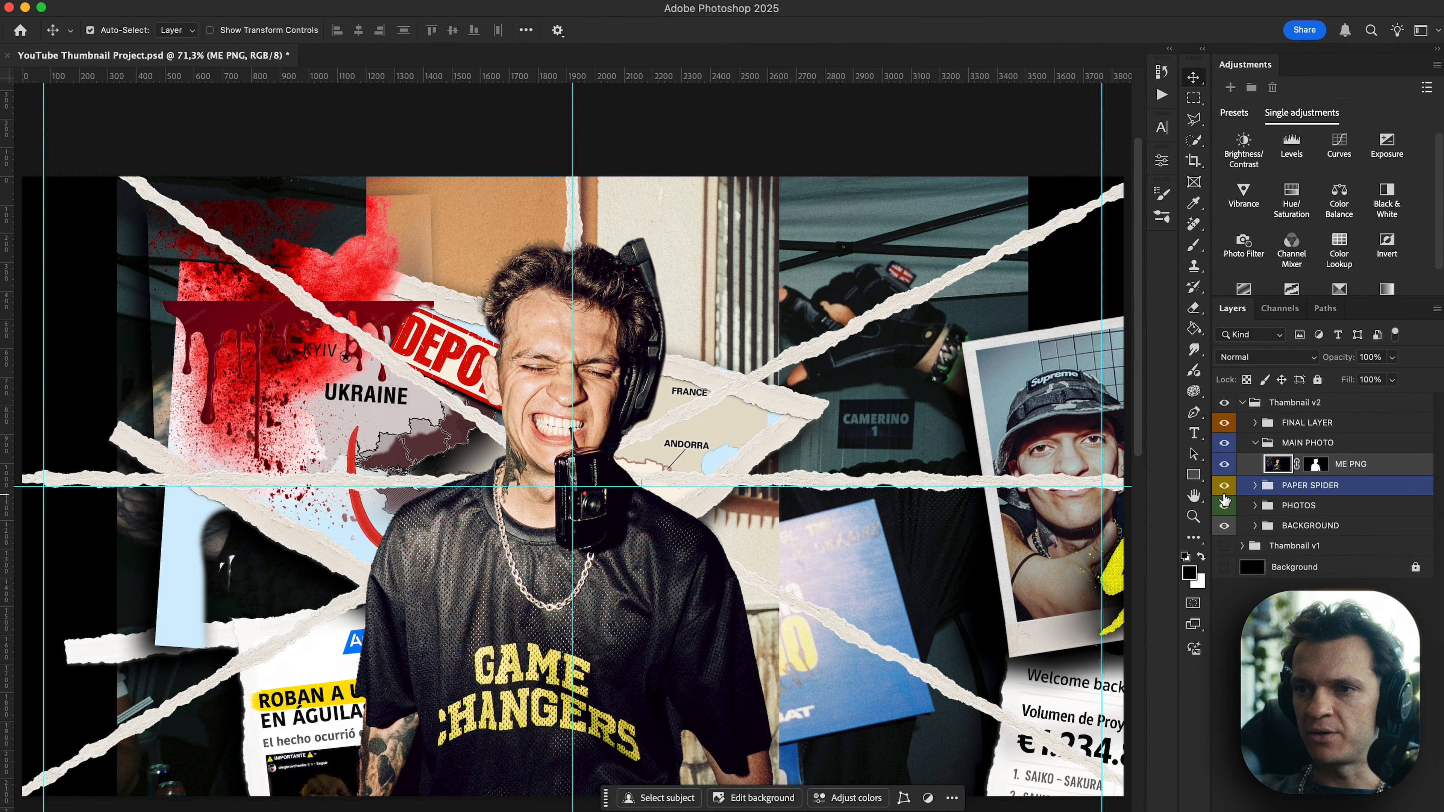
{"action": "left_click", "coordinate": [1224, 505]}
Enlarge the ME PNG cutout to about 113.44% and position it over the centre of the paper spider.
{"action": "key", "text": "super+t"}
{"action": "left_click_drag", "start_coordinate": [1129, 177], "coordinate": [1090, 174]}
{"action": "left_click_drag", "start_coordinate": [686, 287], "coordinate": [635, 313]}
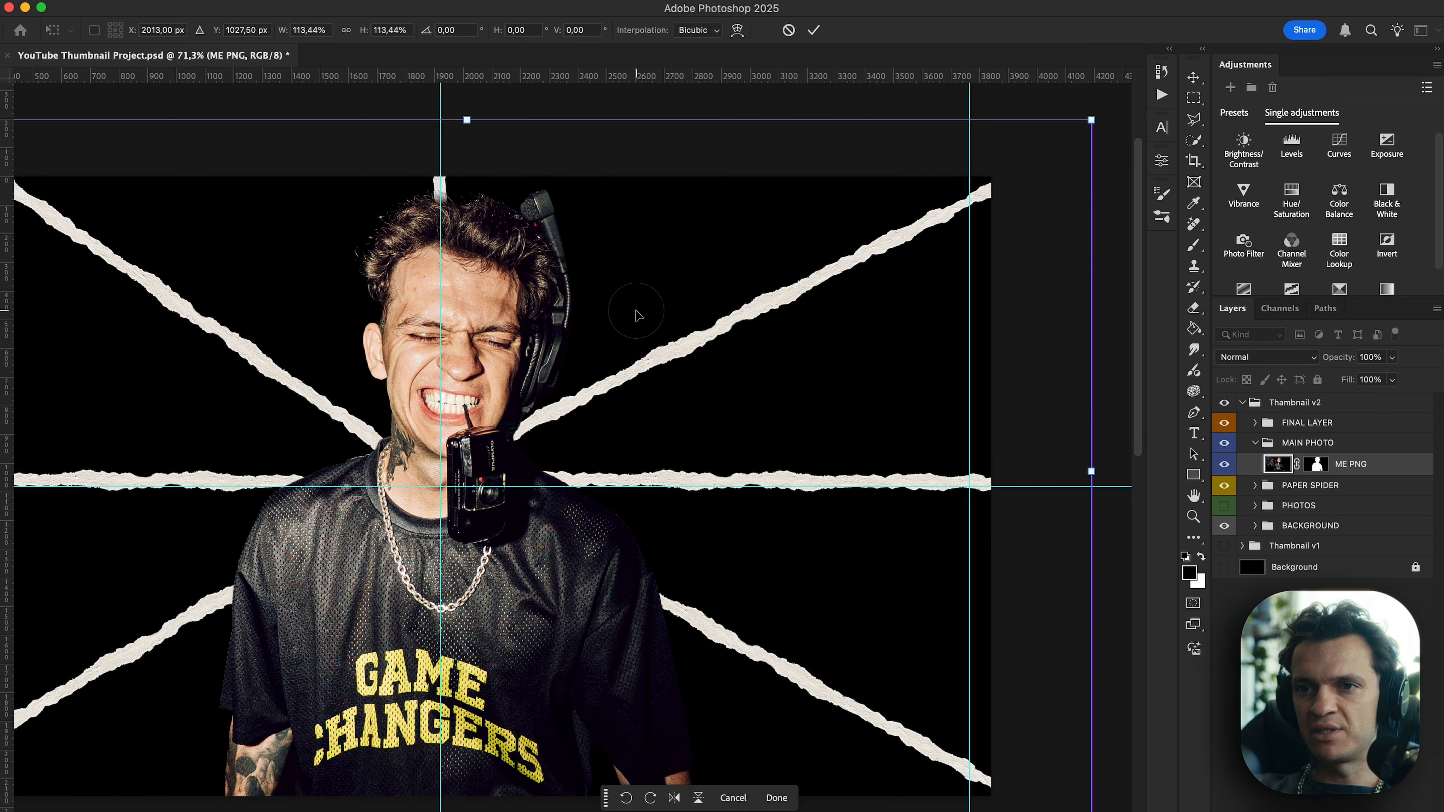
{"action": "key", "text": "Return"}
{"action": "key", "text": "super+space"}
{"action": "key", "text": "Escape"}
Collapse the MAIN PHOTO group and lock both the PAPER SPIDER and MAIN PHOTO groups.
{"action": "left_click", "coordinate": [1255, 443]}
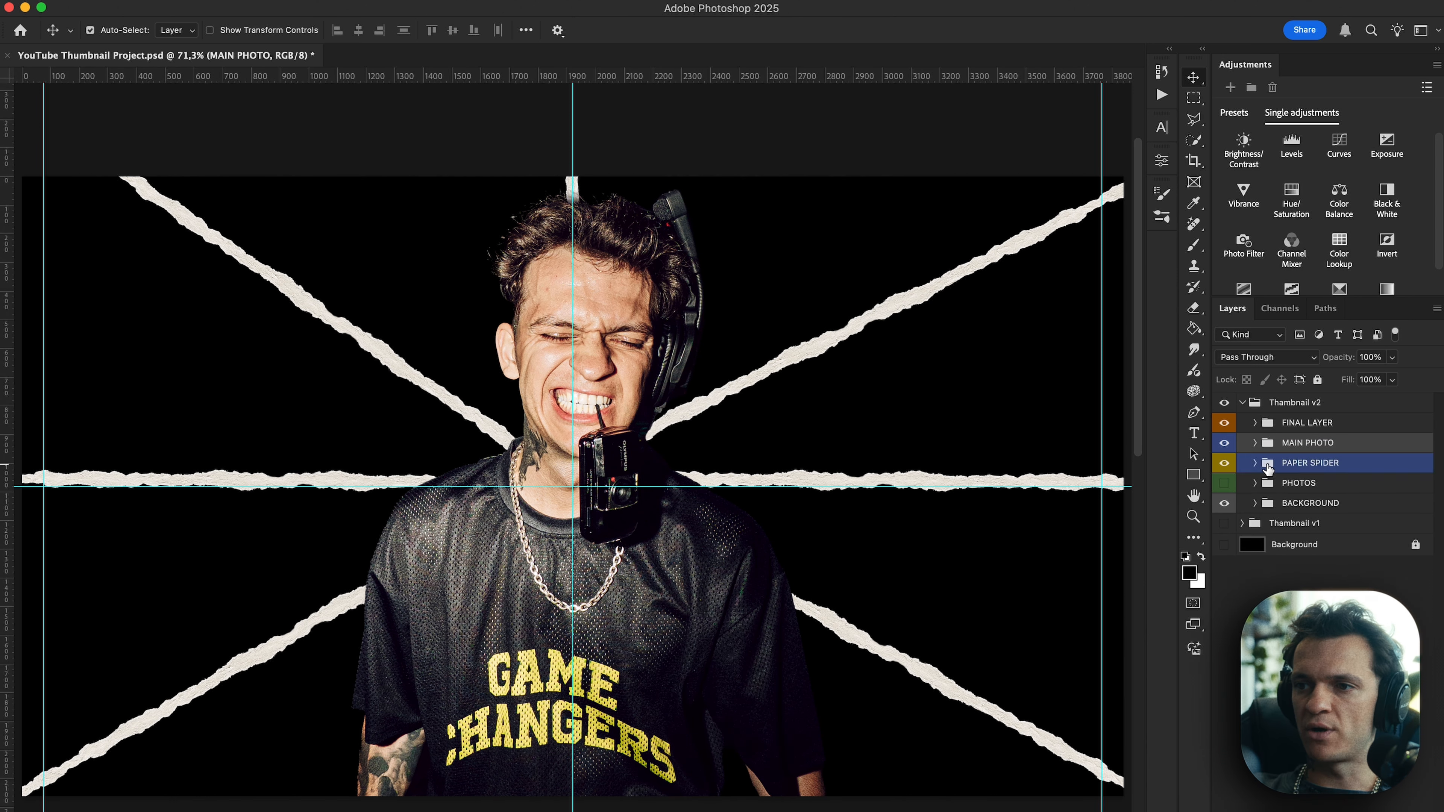
{"action": "left_click", "coordinate": [1267, 463]}
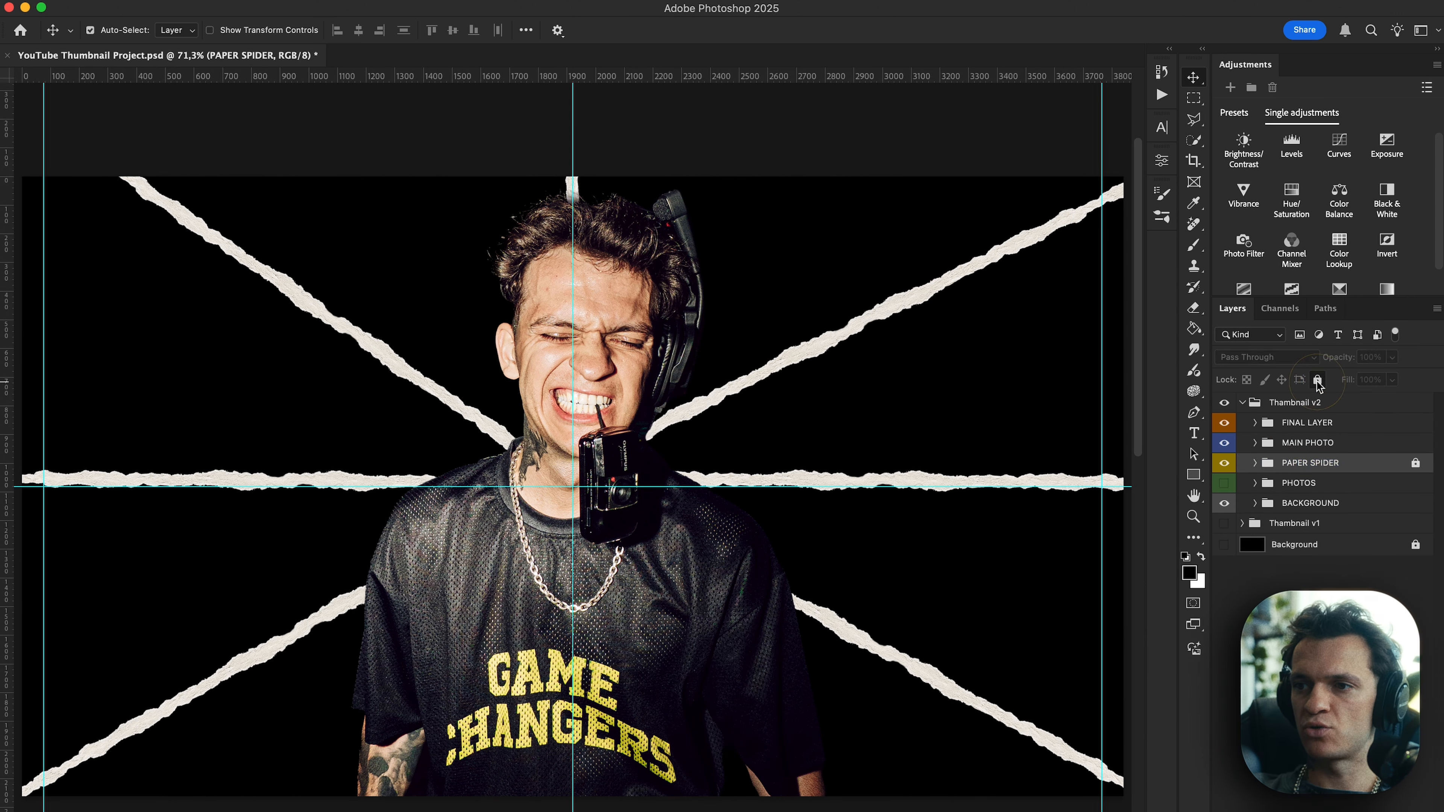
{"action": "left_click", "coordinate": [1269, 448]}
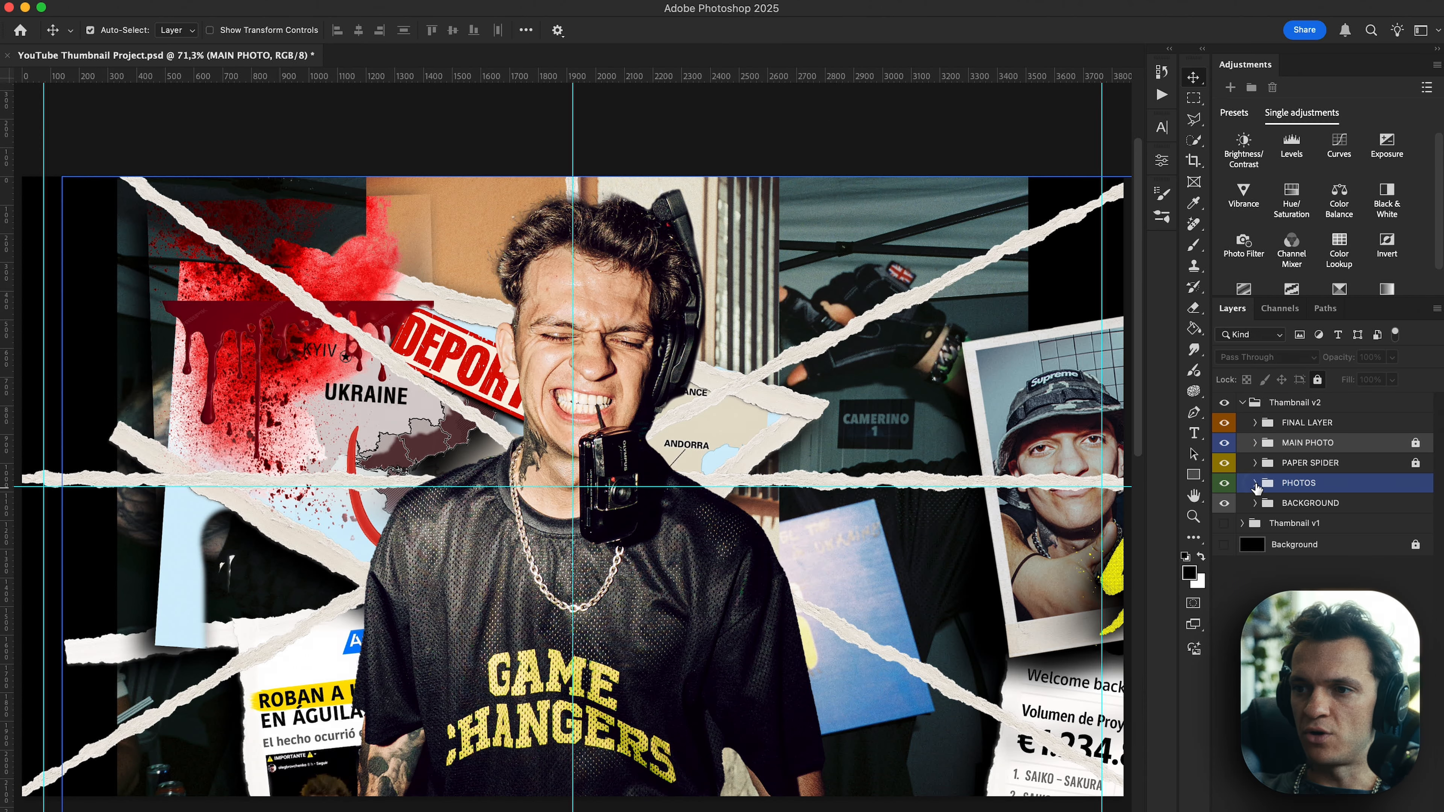
Expand the PHOTOS group, hide all of its contents and show only the ROB group.
{"action": "left_click", "coordinate": [1255, 483]}
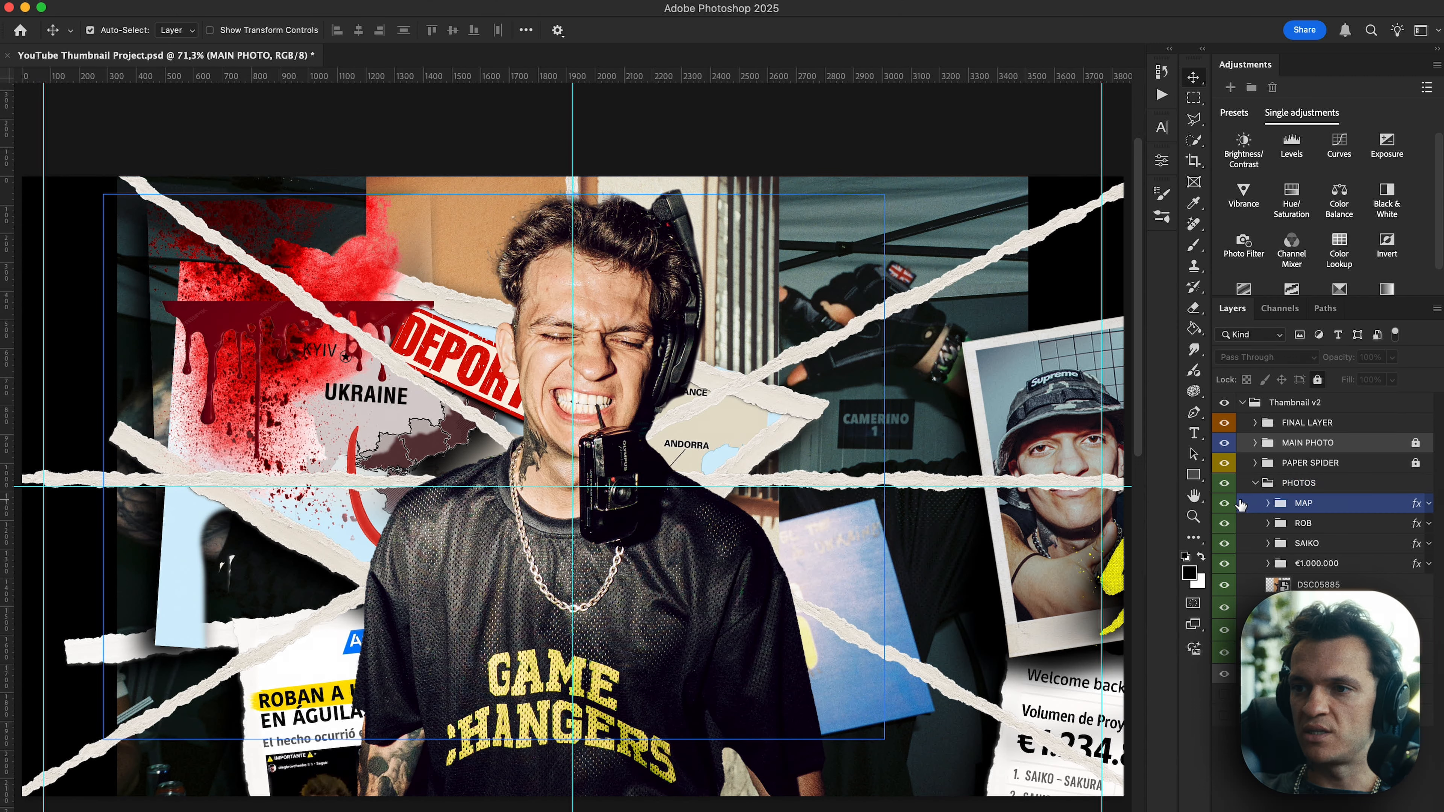
{"action": "left_click", "coordinate": [1225, 651]}
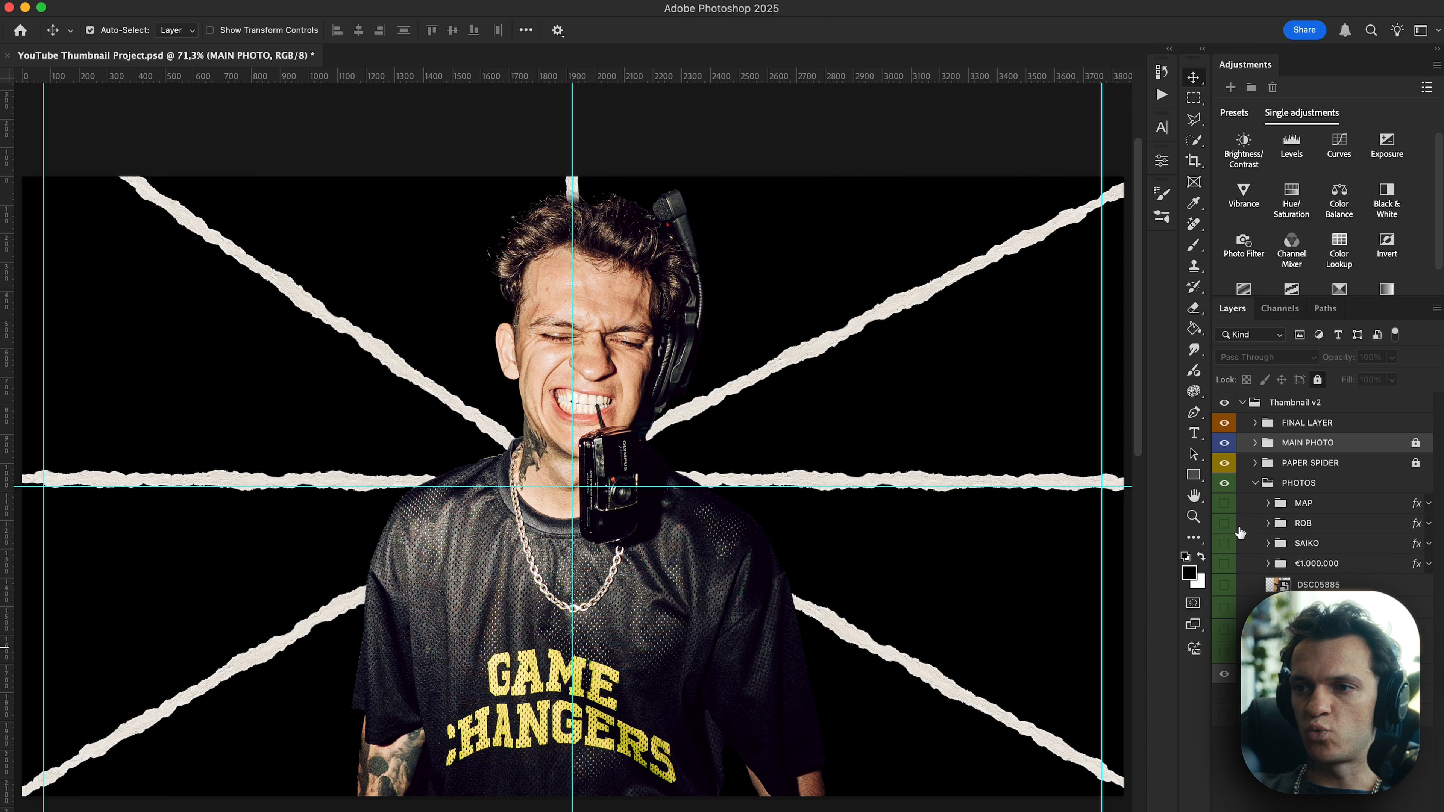
{"action": "left_click", "coordinate": [1224, 523]}
{"action": "left_click", "coordinate": [1288, 523]}
Convert the ROB group to a smart object, rotate the news clipping counterclockwise and move it toward the canvas's lower-left corner.
{"action": "scroll", "coordinate": [364, 683], "scroll_direction": "down", "scroll_amount": 5}
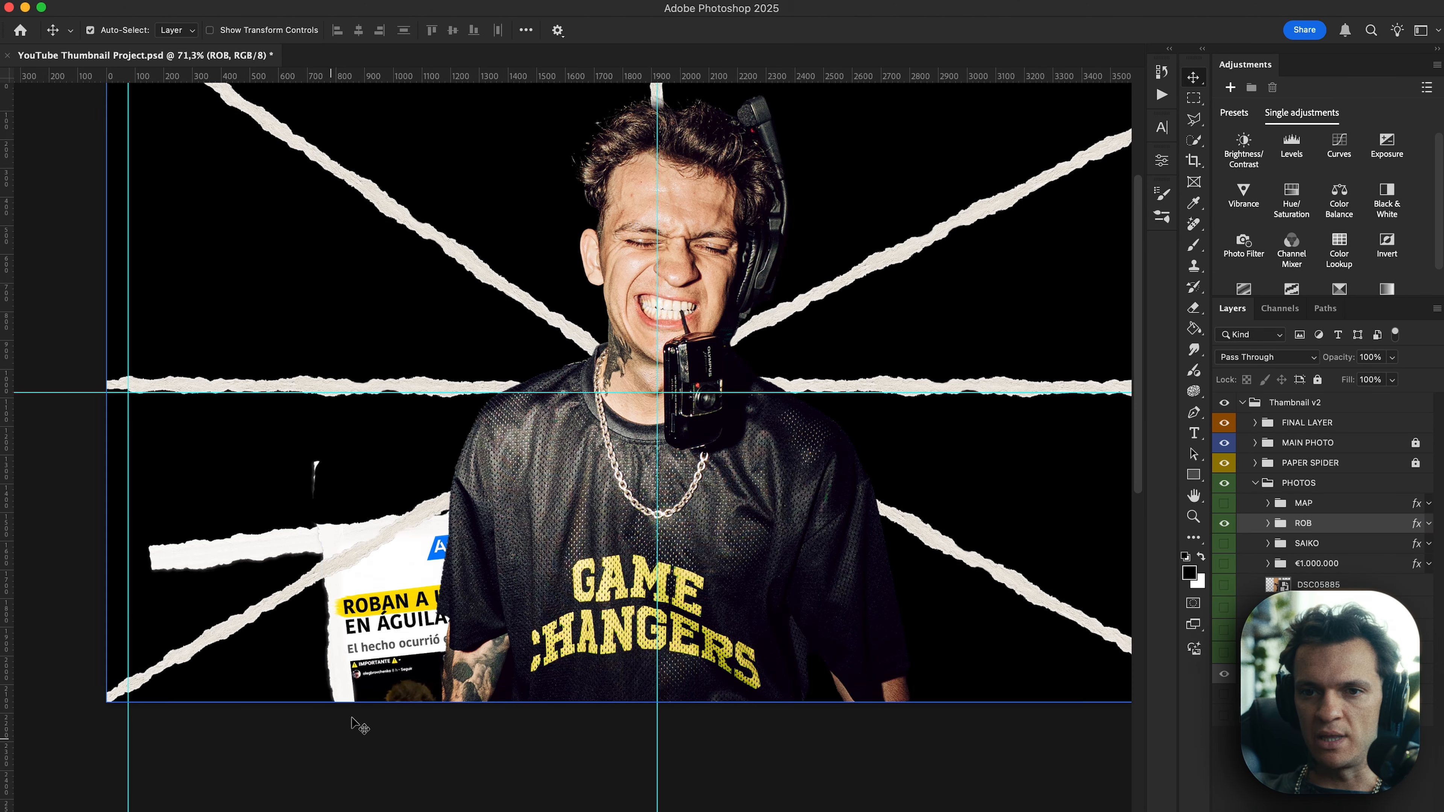
{"action": "scroll", "coordinate": [370, 705], "scroll_direction": "up", "scroll_amount": 2}
{"action": "scroll", "coordinate": [370, 706], "scroll_direction": "right", "scroll_amount": 1}
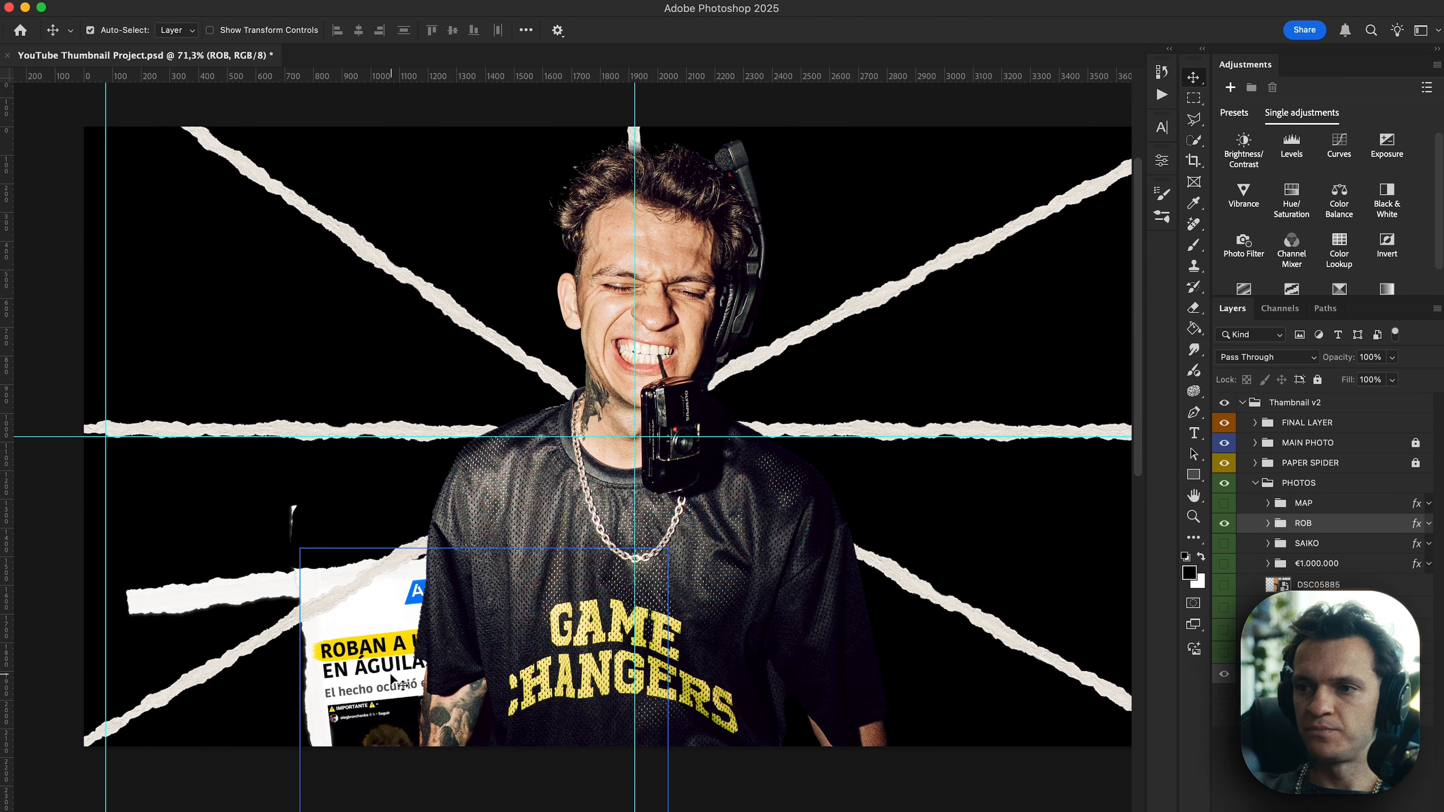
{"action": "key", "text": "super+t"}
{"action": "left_click_drag", "start_coordinate": [553, 582], "coordinate": [428, 618]}
{"action": "left_click", "coordinate": [531, 447]}
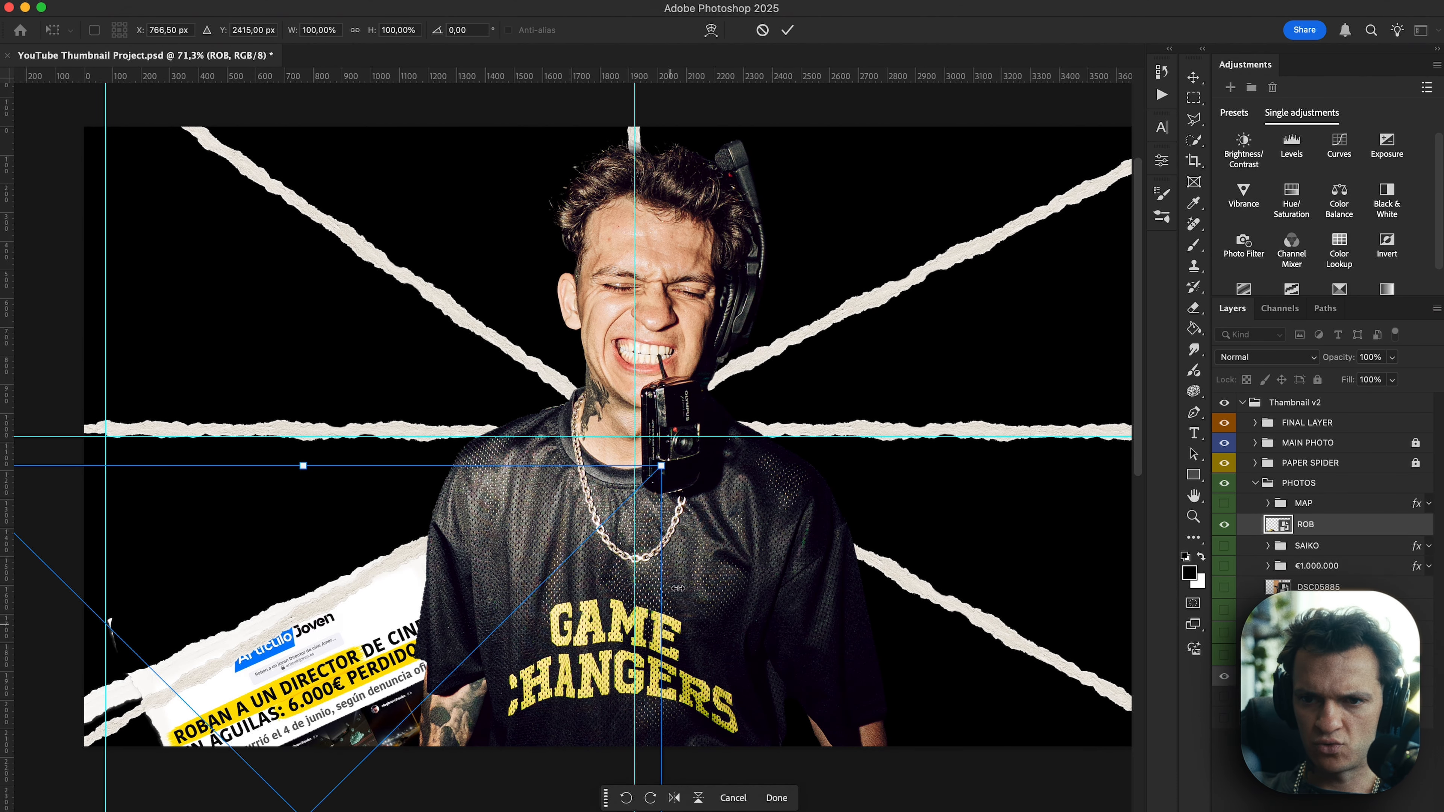
Fine-tune the ROB clipping's tilt and placement so its headline slants along the lower-left paper strip.
{"action": "left_click_drag", "start_coordinate": [707, 440], "coordinate": [697, 434]}
{"action": "left_click_drag", "start_coordinate": [515, 569], "coordinate": [511, 562]}
{"action": "mouse_move", "coordinate": [473, 617]}
{"action": "left_mouse_down"}
{"action": "mouse_move", "coordinate": [474, 590]}
{"action": "mouse_move", "coordinate": [469, 615]}
{"action": "left_mouse_up"}
{"action": "mouse_move", "coordinate": [637, 462]}
{"action": "left_mouse_down"}
{"action": "mouse_move", "coordinate": [671, 437]}
{"action": "mouse_move", "coordinate": [655, 442]}
{"action": "left_mouse_up"}
{"action": "left_click_drag", "start_coordinate": [712, 501], "coordinate": [700, 490]}
{"action": "left_click_drag", "start_coordinate": [424, 586], "coordinate": [430, 577]}
{"action": "key", "text": "Return"}
{"action": "scroll", "coordinate": [430, 577], "scroll_direction": "up", "scroll_amount": 5}
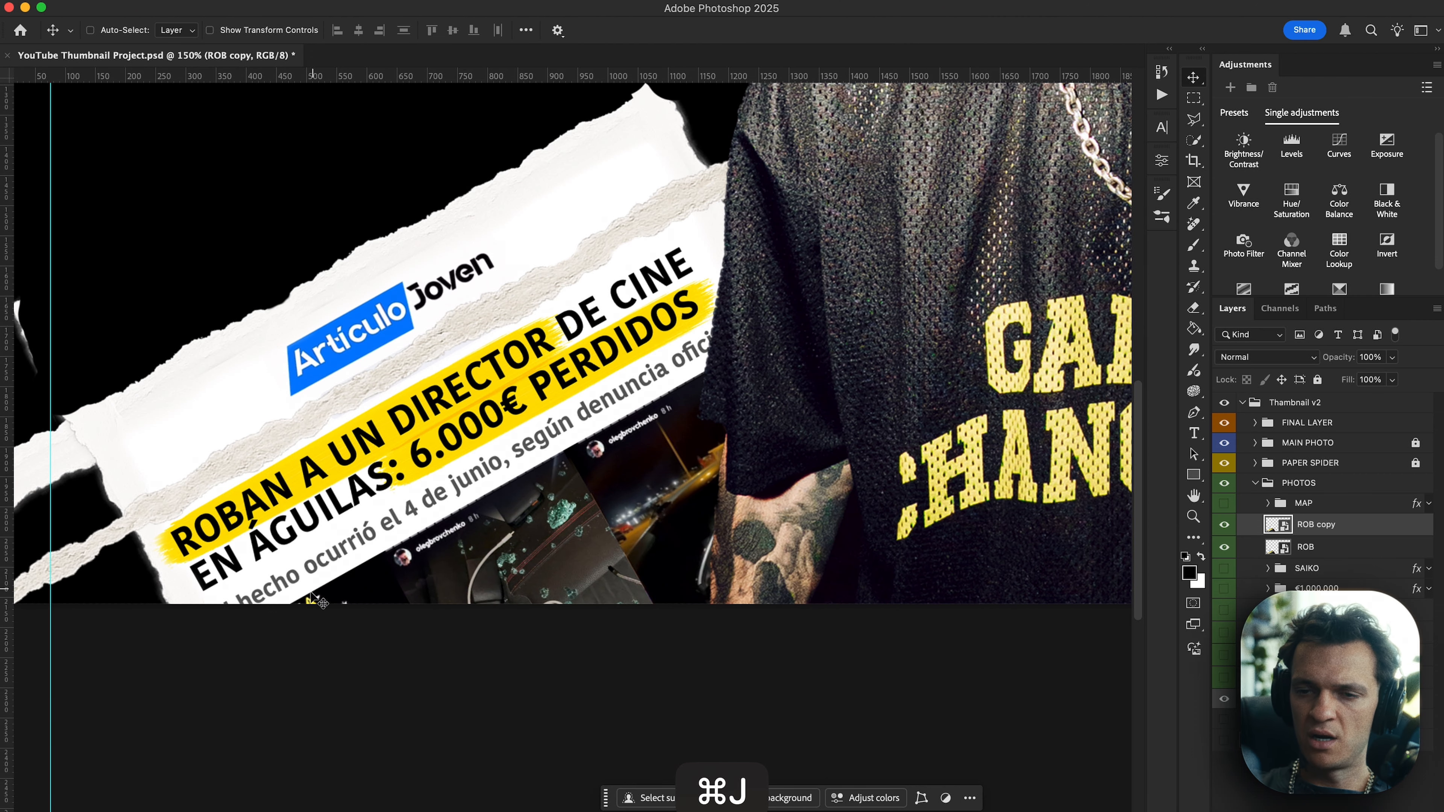
Duplicate the ROB layer and move the copy up and to the right until its story photos are on the canvas.
{"action": "key", "text": "cmd+t"}
{"action": "left_click_drag", "start_coordinate": [458, 563], "coordinate": [517, 406]}
{"action": "key", "text": "Return"}
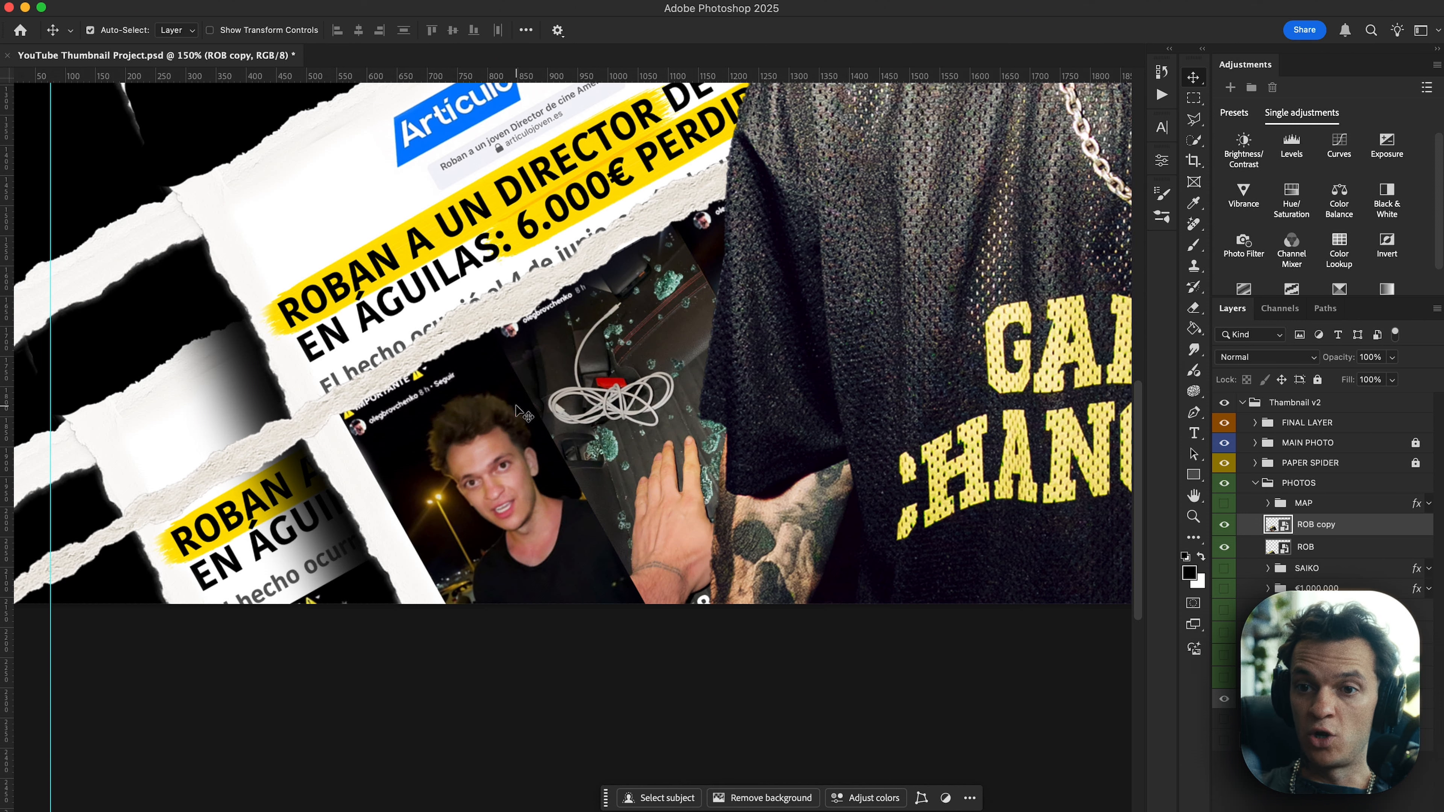
Outline the night portrait in ROB copy with the Polygonal Lasso, copy it to its own layer and delete ROB copy.
{"action": "key", "text": "m"}
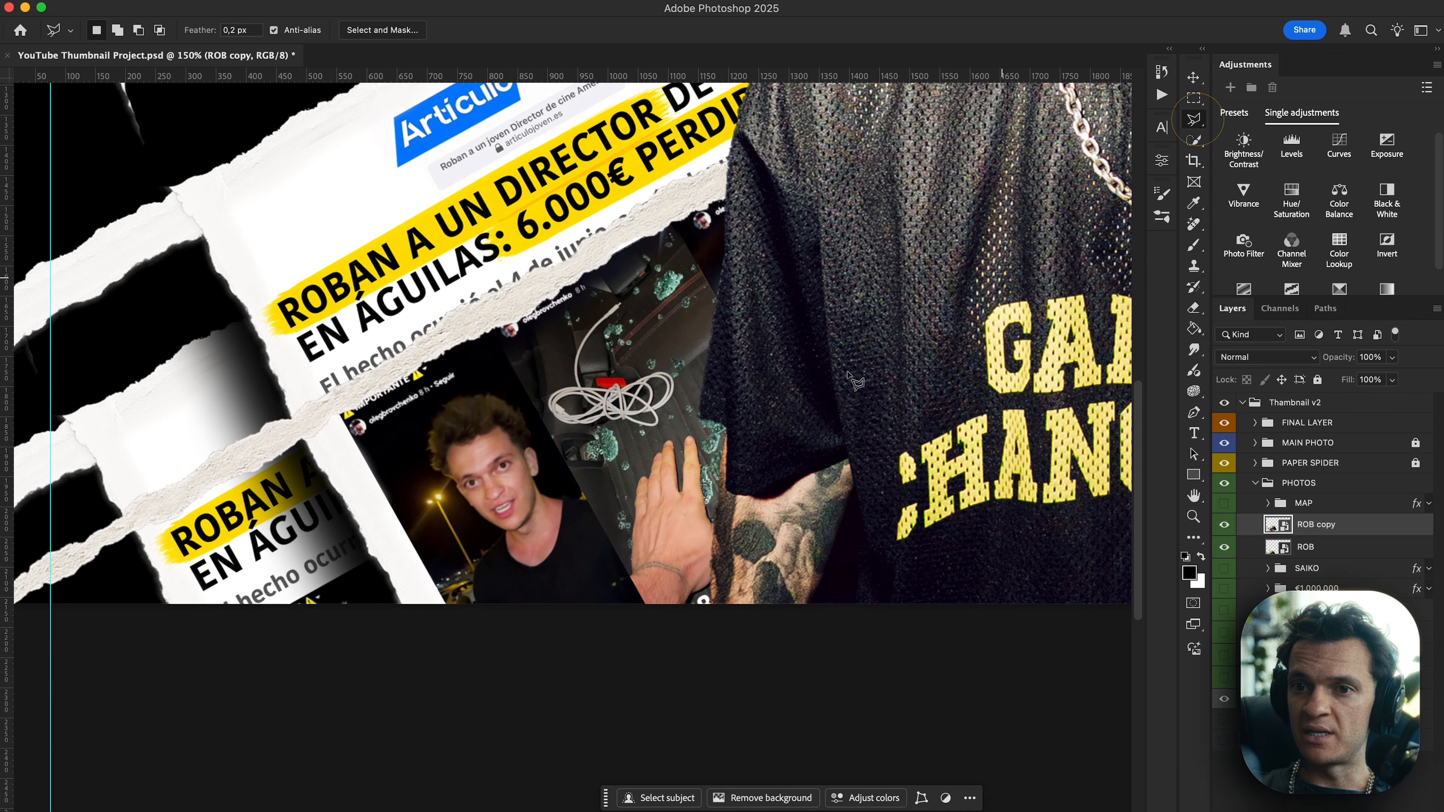
{"action": "scroll", "coordinate": [643, 472], "scroll_direction": "up", "scroll_amount": 3}
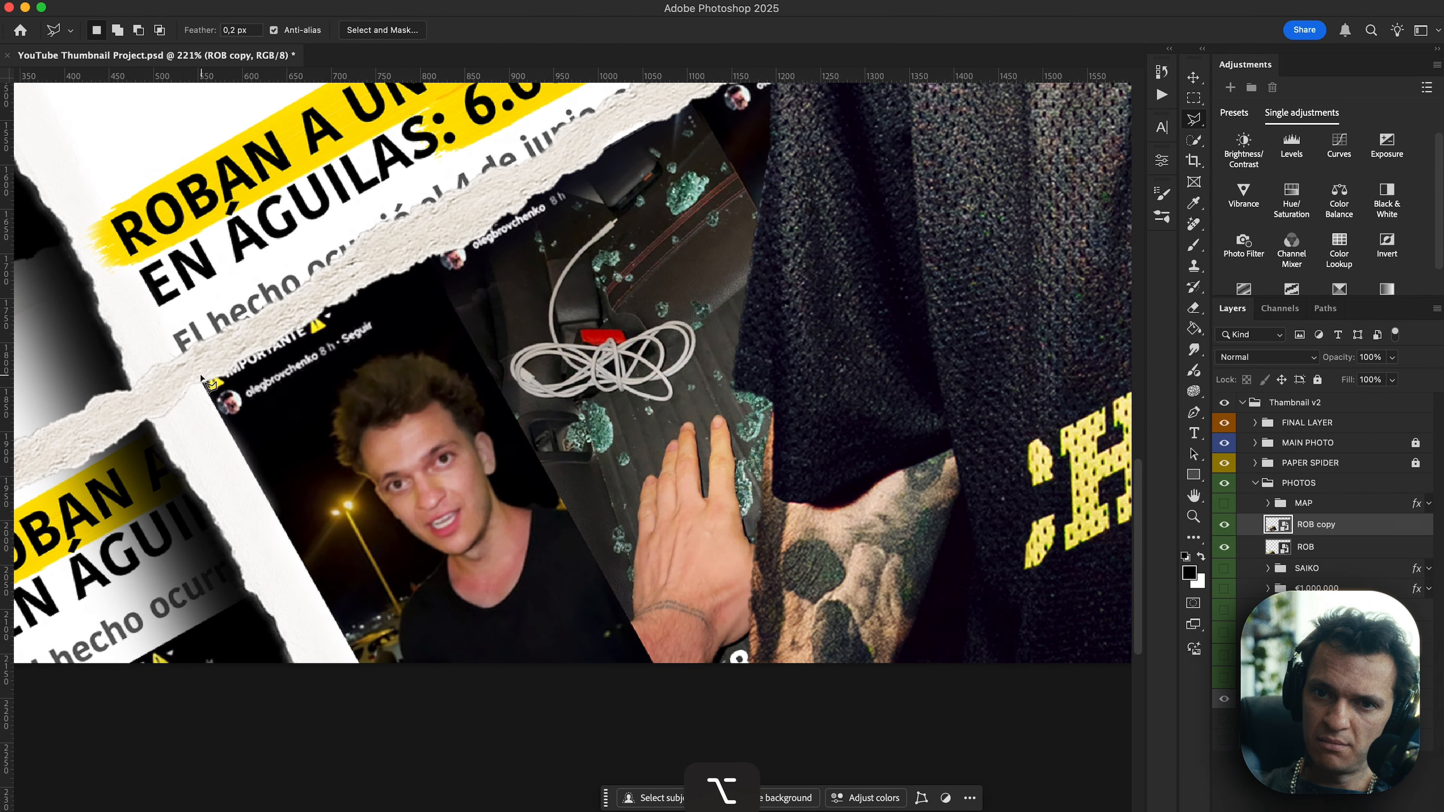
{"action": "left_click", "coordinate": [198, 375]}
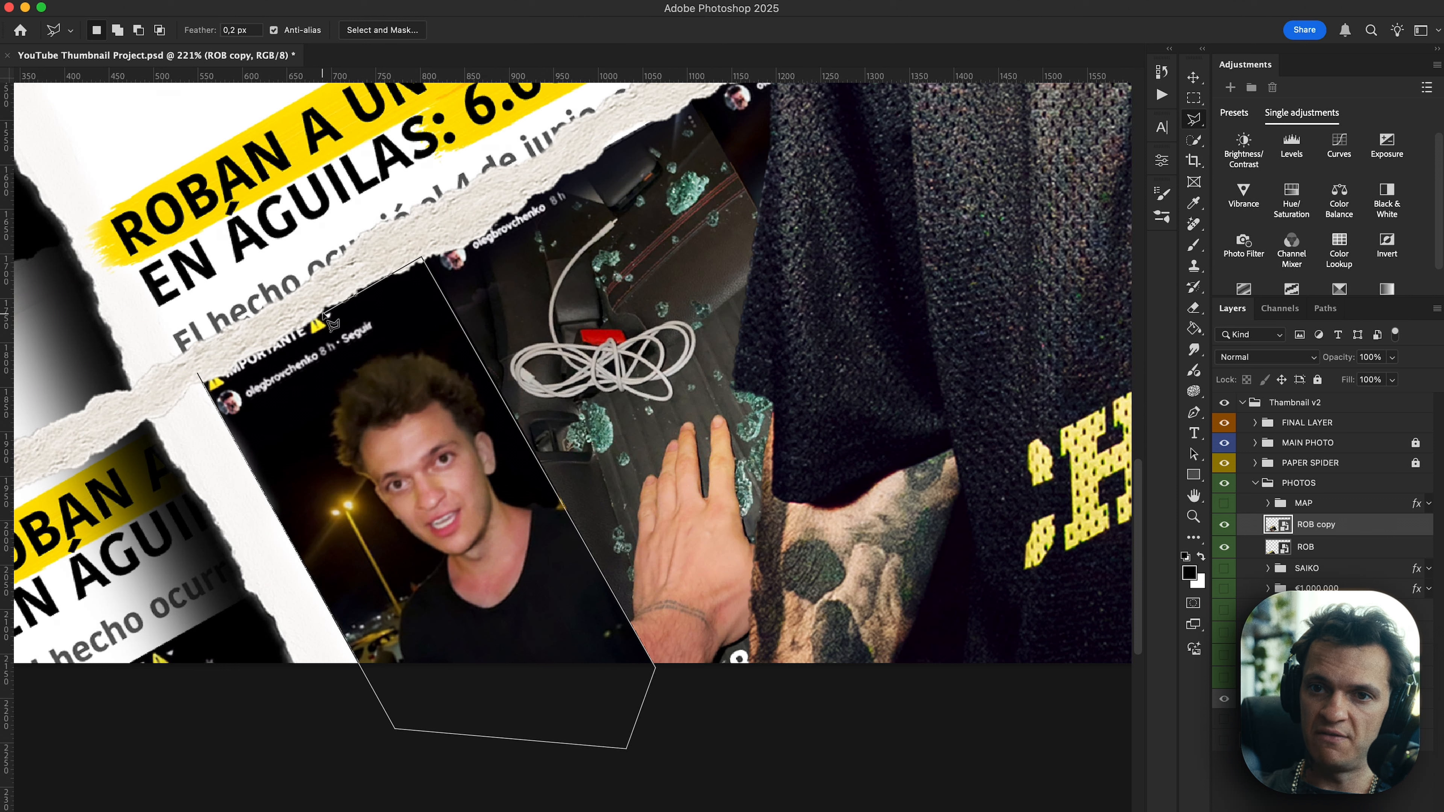
{"action": "left_click", "coordinate": [199, 378]}
{"action": "key", "text": "cmd+j"}
{"action": "key", "text": "v"}
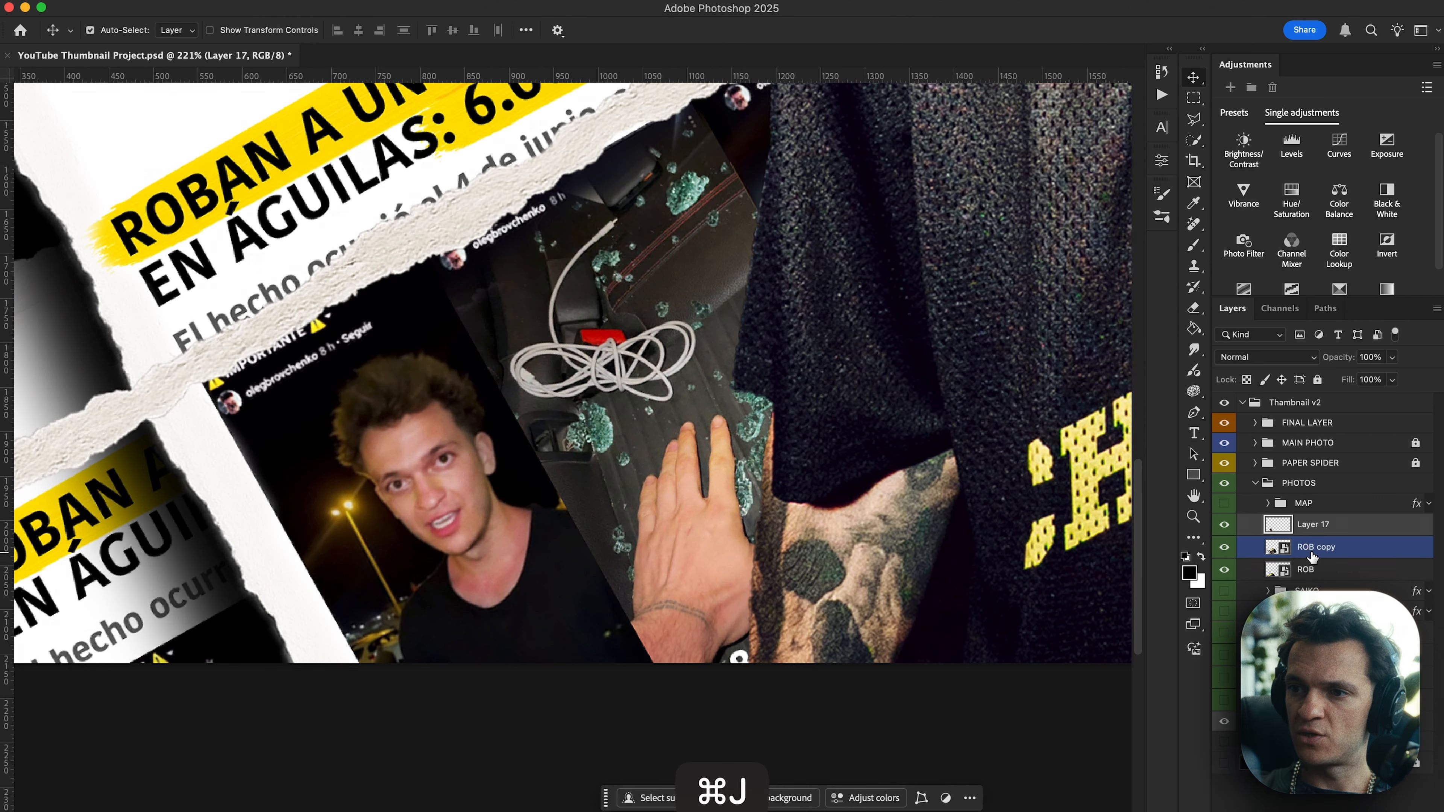
{"action": "key", "text": "BackSpace"}
Move the night portrait in Layer 17 down over the clipping's story photos, enlarge it to about 114% and reposition it slightly toward the upper left.
{"action": "key", "text": "cmd+t"}
{"action": "scroll", "coordinate": [517, 400], "scroll_direction": "down", "scroll_amount": 2}
{"action": "scroll", "coordinate": [518, 400], "scroll_direction": "left", "scroll_amount": 2}
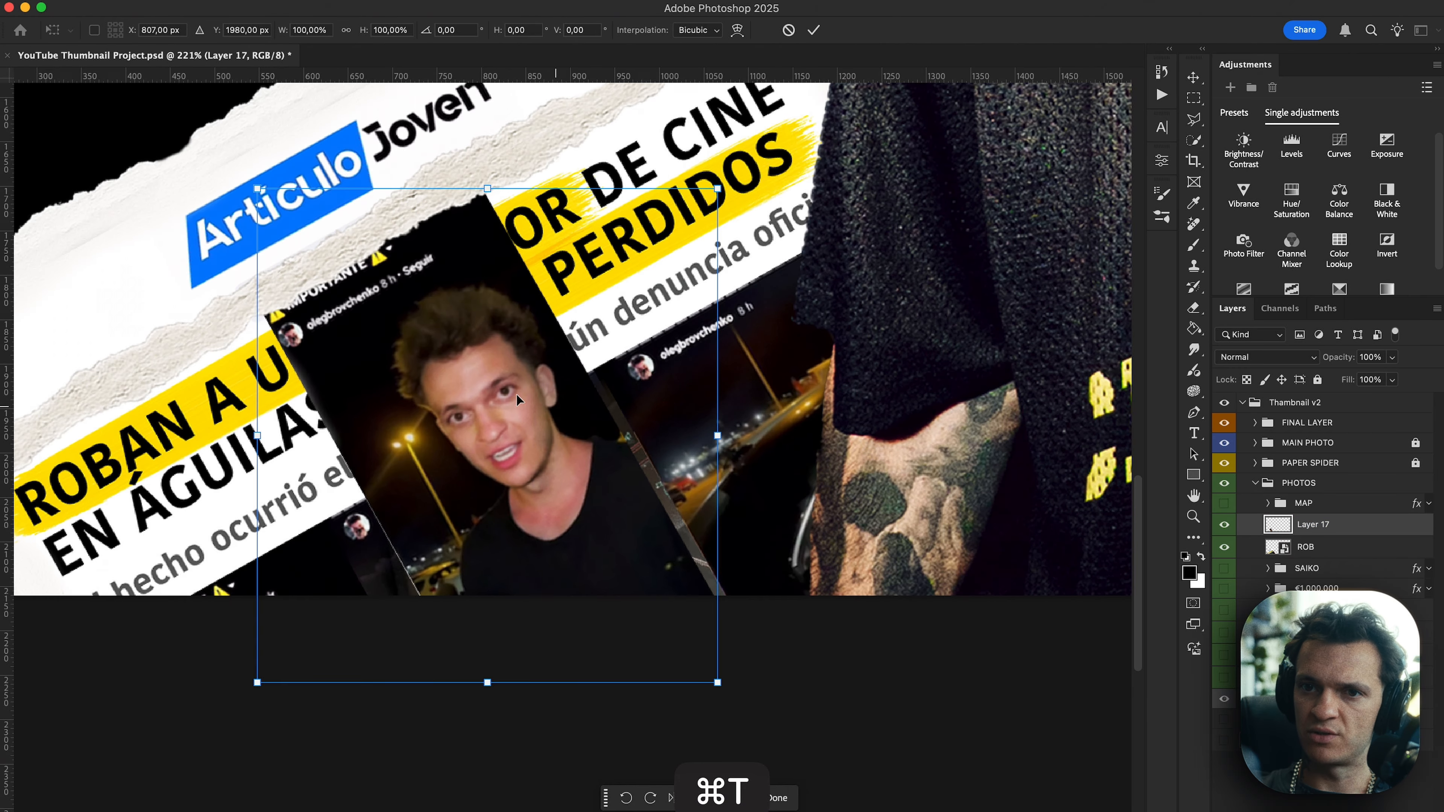
{"action": "left_click_drag", "start_coordinate": [460, 379], "coordinate": [487, 526]}
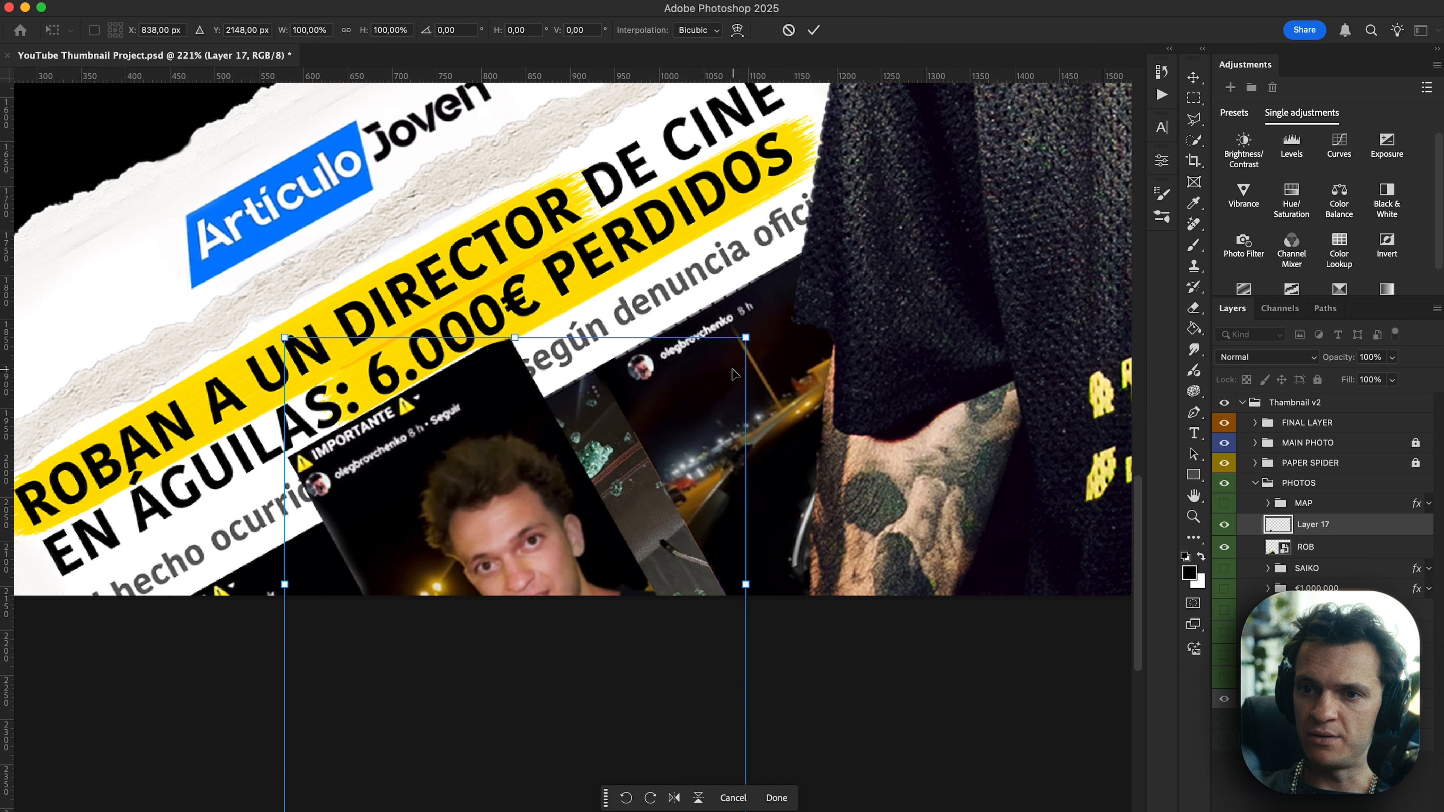
{"action": "left_click_drag", "start_coordinate": [746, 336], "coordinate": [802, 251]}
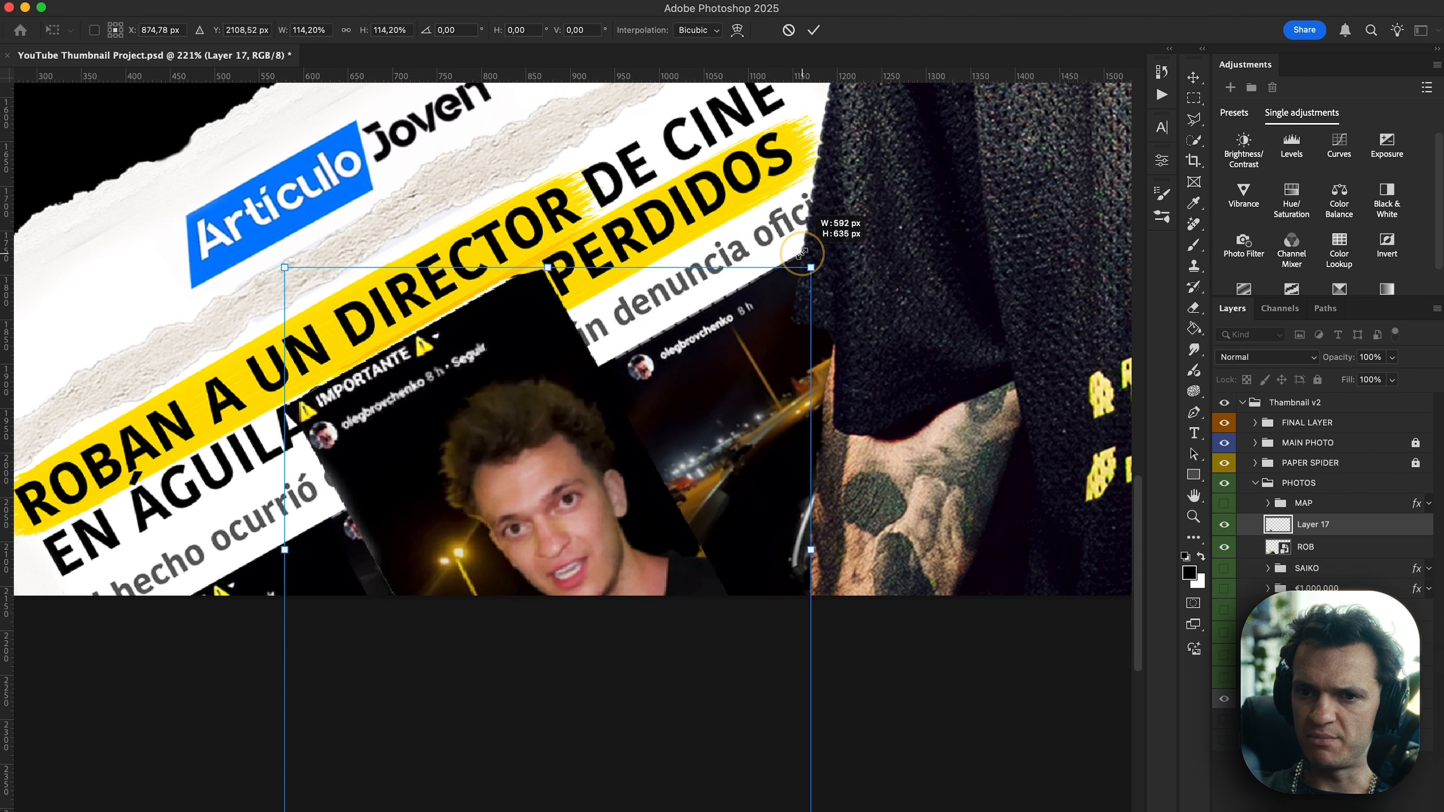
{"action": "key", "text": "Return"}
{"action": "key", "text": "super+t"}
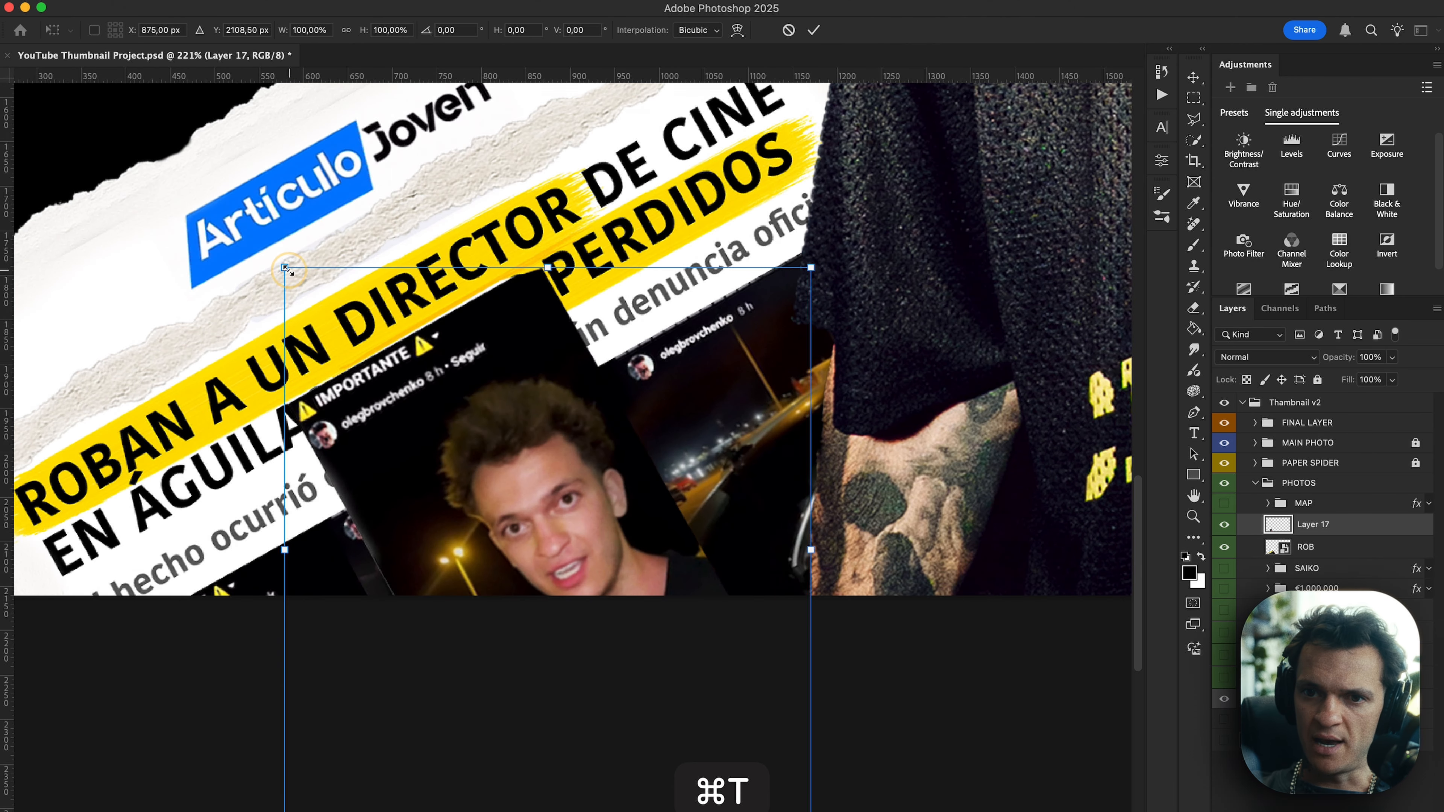
{"action": "left_click_drag", "start_coordinate": [286, 267], "coordinate": [216, 248]}
{"action": "key", "text": "Return"}
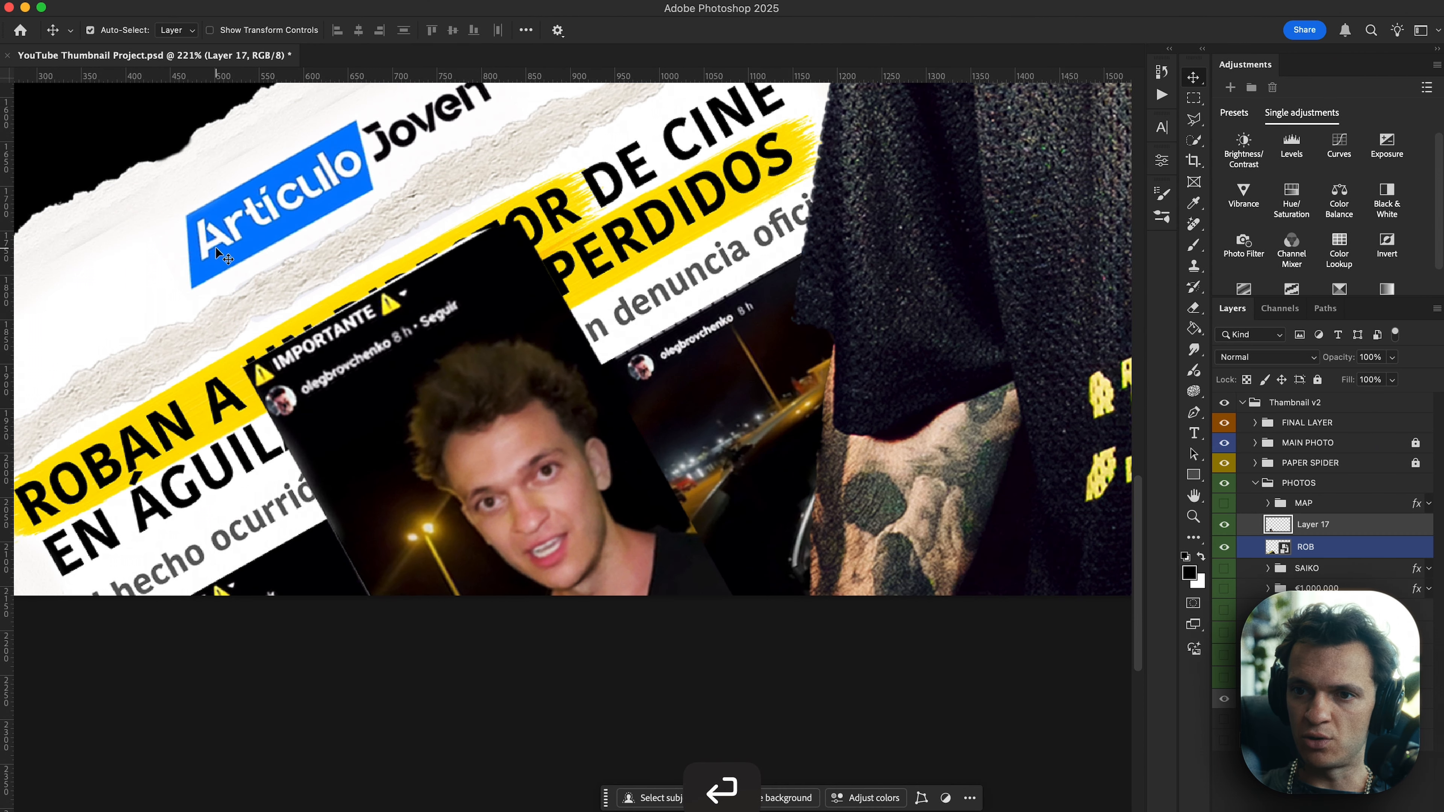
Align the night portrait over the clipping's middle story photo, using 50% layer opacity for the alignment and restoring 100% at the end.
{"action": "key", "text": "shift+Left"}
{"action": "key", "text": "Right"}
{"action": "key", "text": "Right"}
{"action": "key", "text": "Right"}
{"action": "key", "text": "Down"}
{"action": "key", "text": "Down"}
{"action": "key", "text": "5"}
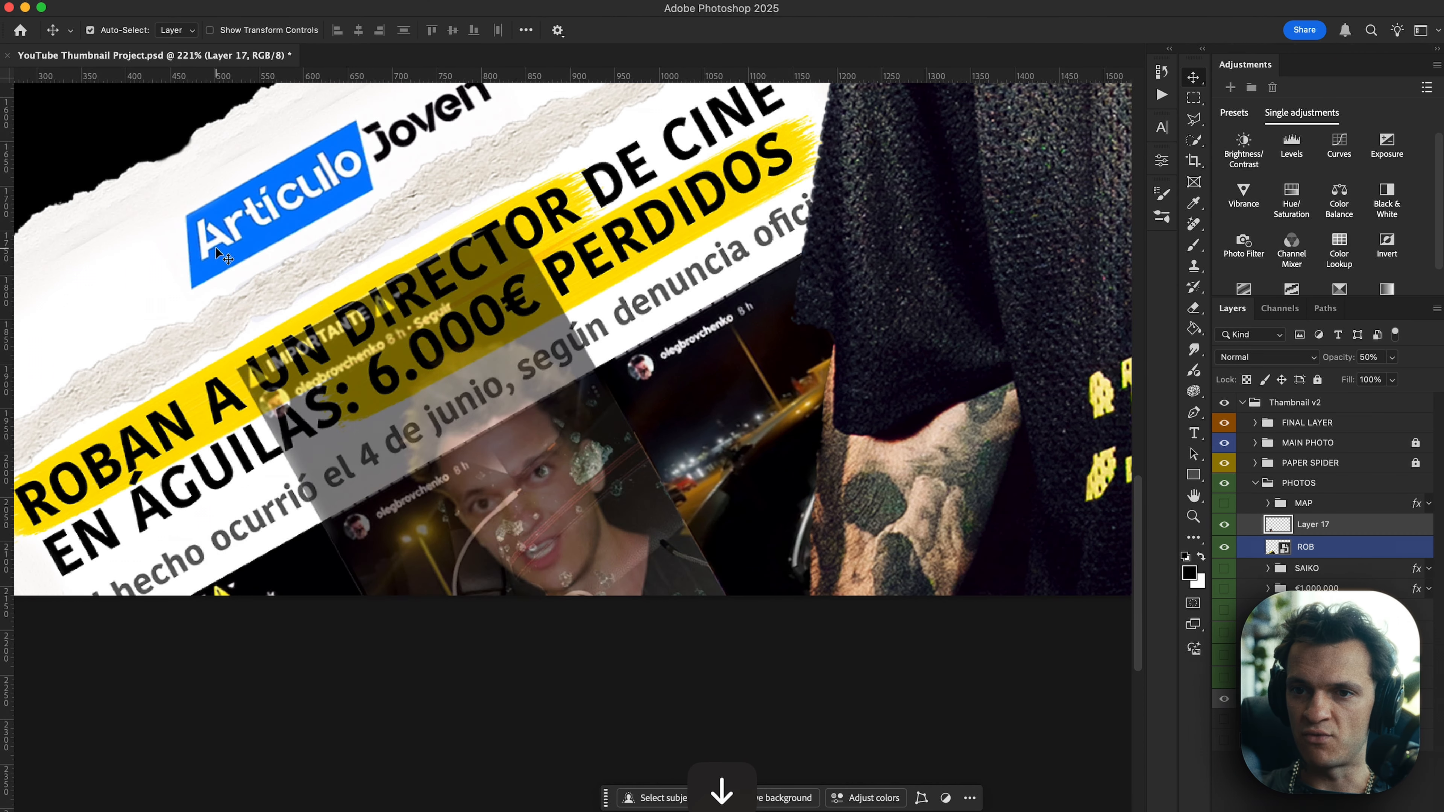
{"action": "key", "text": "shift+Down"}
{"action": "key", "text": "shift+Down"}
{"action": "key", "text": "shift+Down"}
{"action": "key", "text": "shift+Down"}
{"action": "key", "text": "shift+Down"}
{"action": "key", "text": "shift+Down"}
{"action": "key", "text": "shift+Down"}
{"action": "key", "text": "shift+Right"}
{"action": "key", "text": "shift+Right"}
{"action": "key", "text": "shift+Right"}
{"action": "key", "text": "shift+Right"}
{"action": "key", "text": "shift+Up"}
{"action": "key", "text": "shift+Up"}
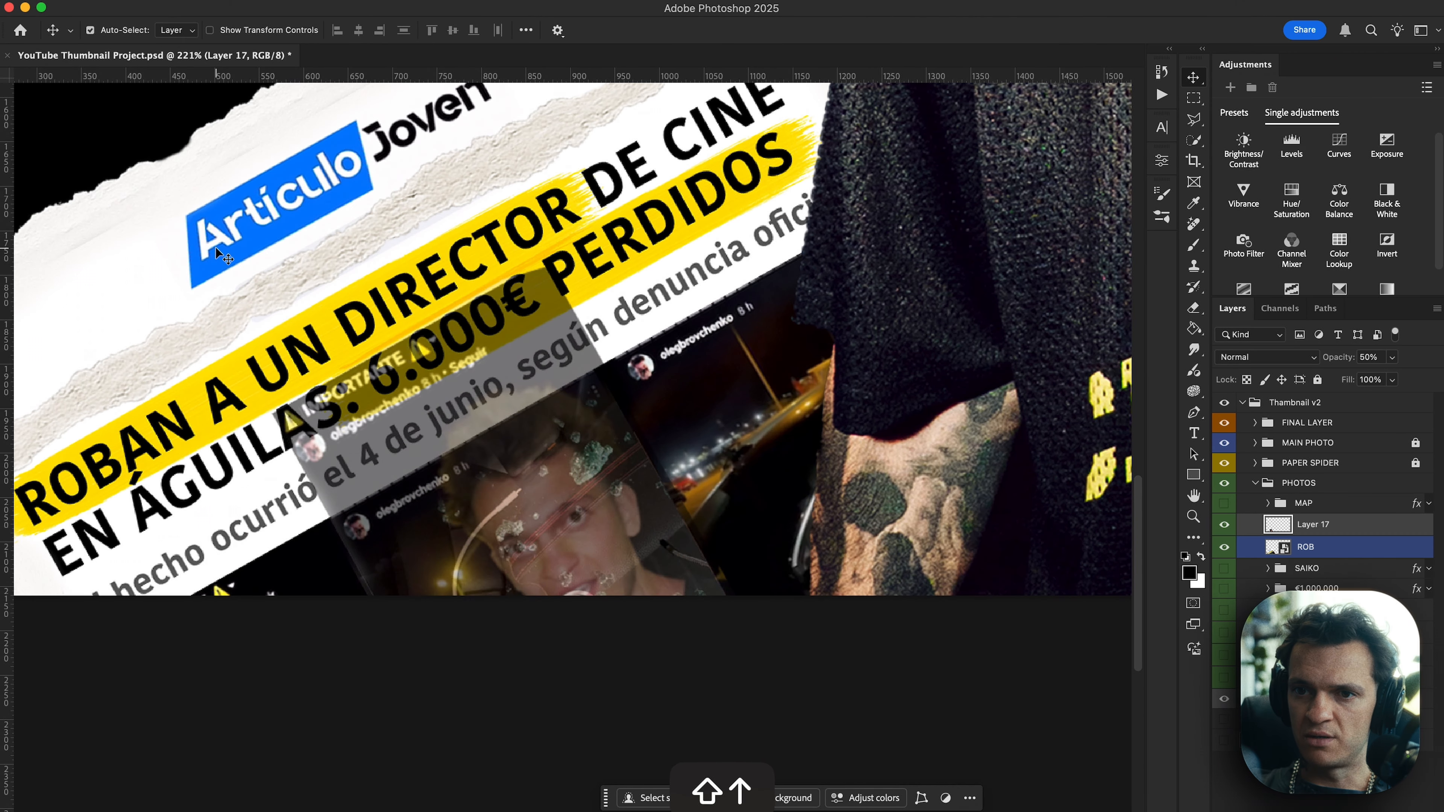
{"action": "key", "text": "shift+Left"}
{"action": "key", "text": "shift+Left"}
{"action": "key", "text": "shift+Left"}
{"action": "key", "text": "shift+Left"}
{"action": "key", "text": "shift+Right"}
{"action": "key", "text": "Right"}
{"action": "key", "text": "Right"}
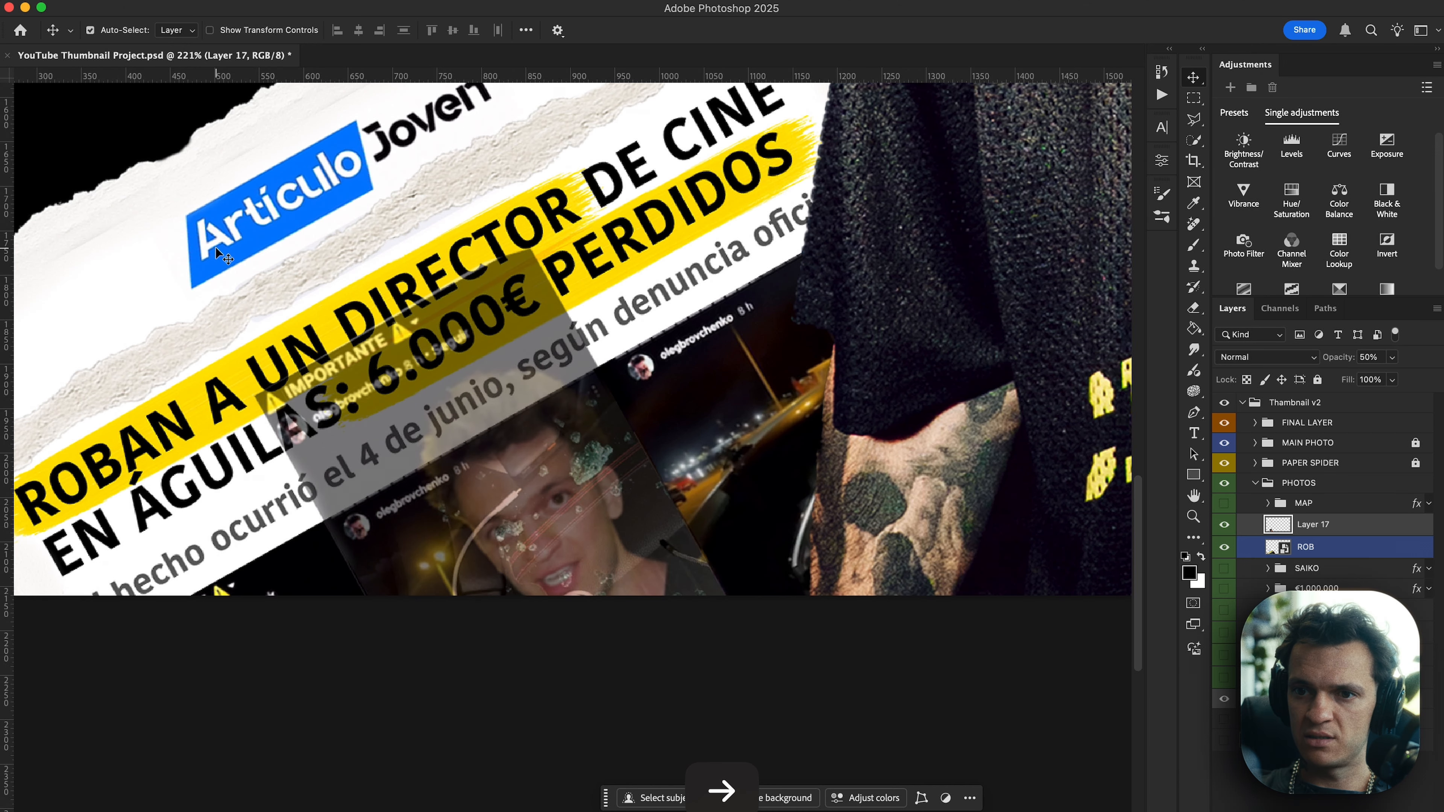
{"action": "key", "text": "0"}
Add a layer mask to Layer 17 and erase the part of the portrait covering the clipping's headline and subheading.
{"action": "key", "text": "e"}
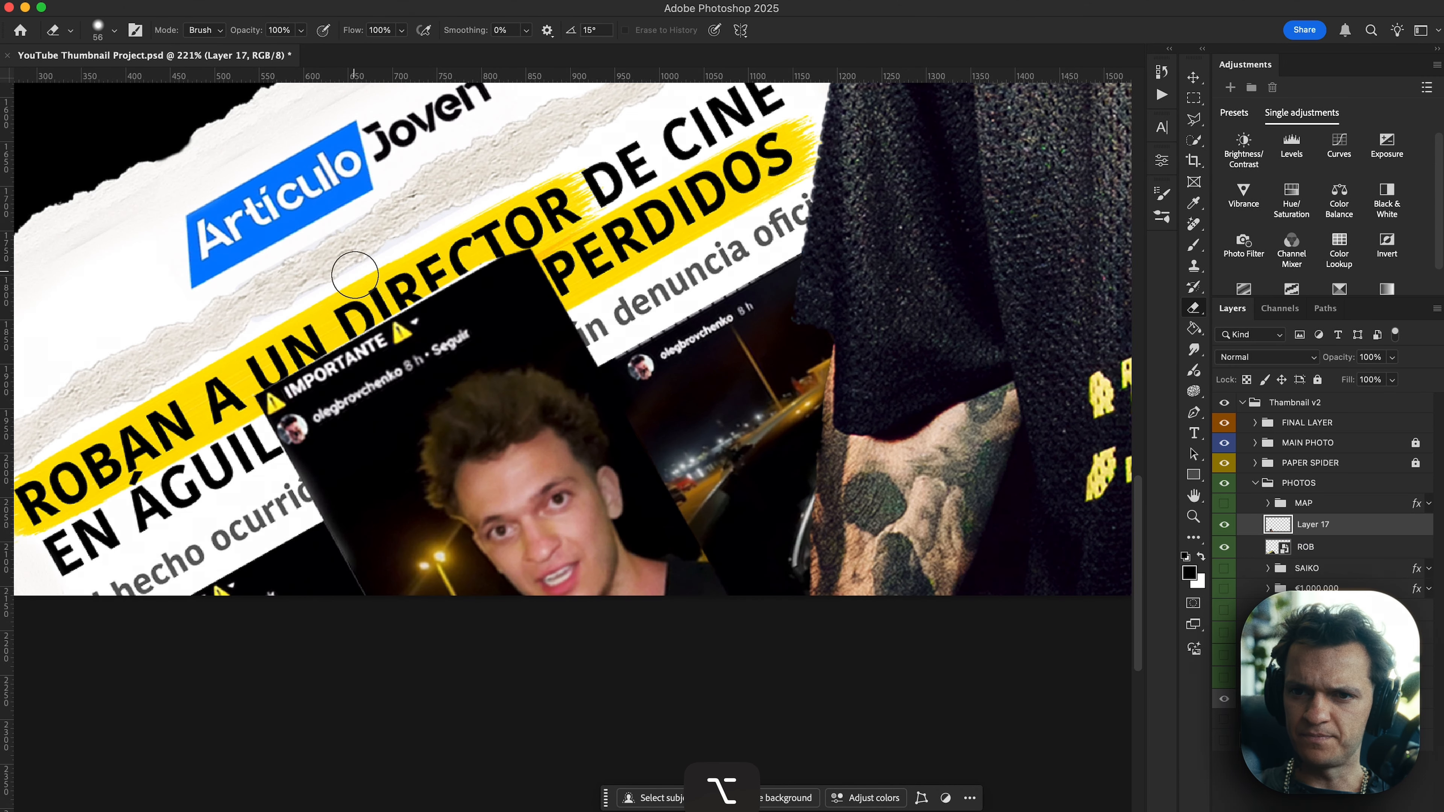
{"action": "scroll", "coordinate": [354, 275], "scroll_direction": "up", "scroll_amount": 3, "text": "alt"}
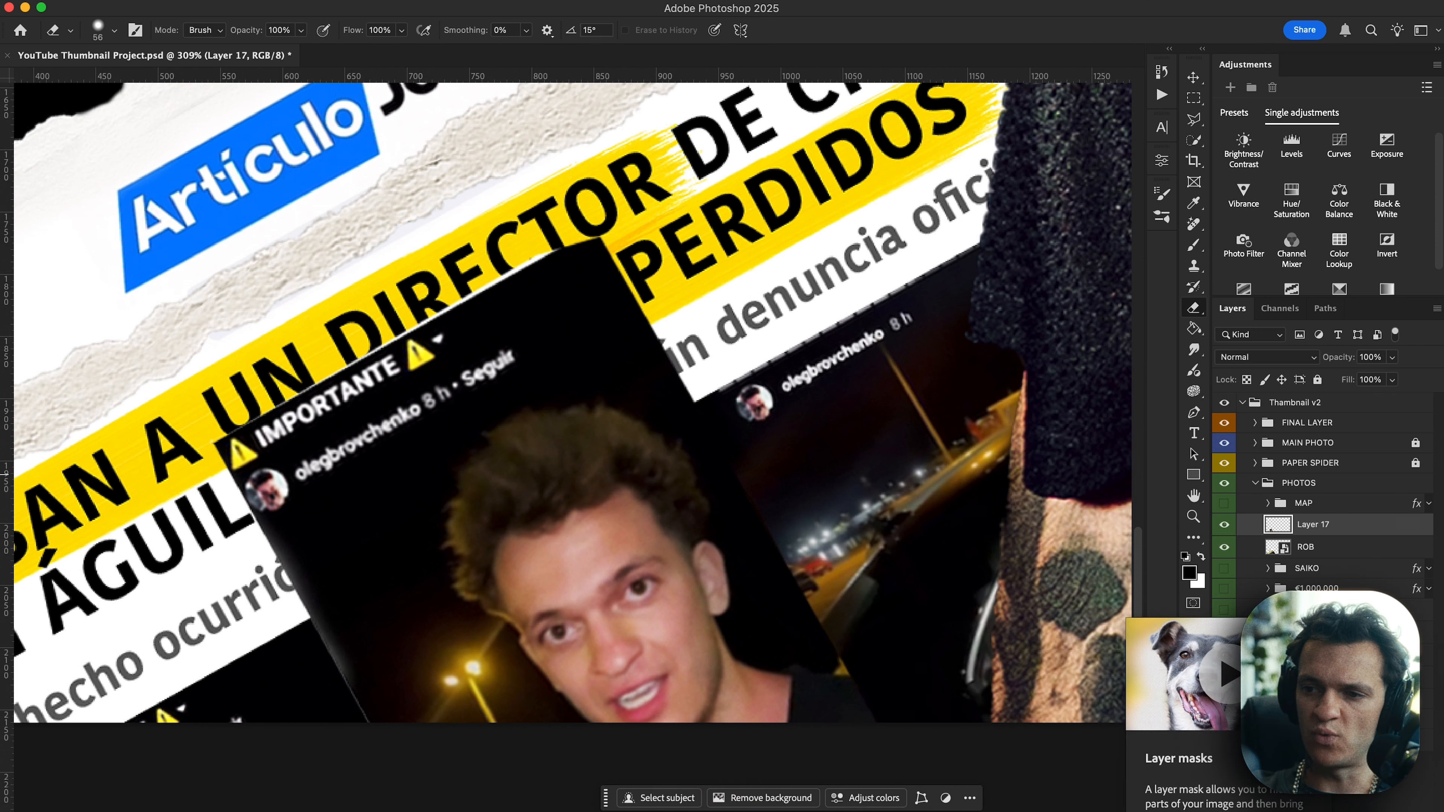
{"action": "left_click", "coordinate": [1329, 762]}
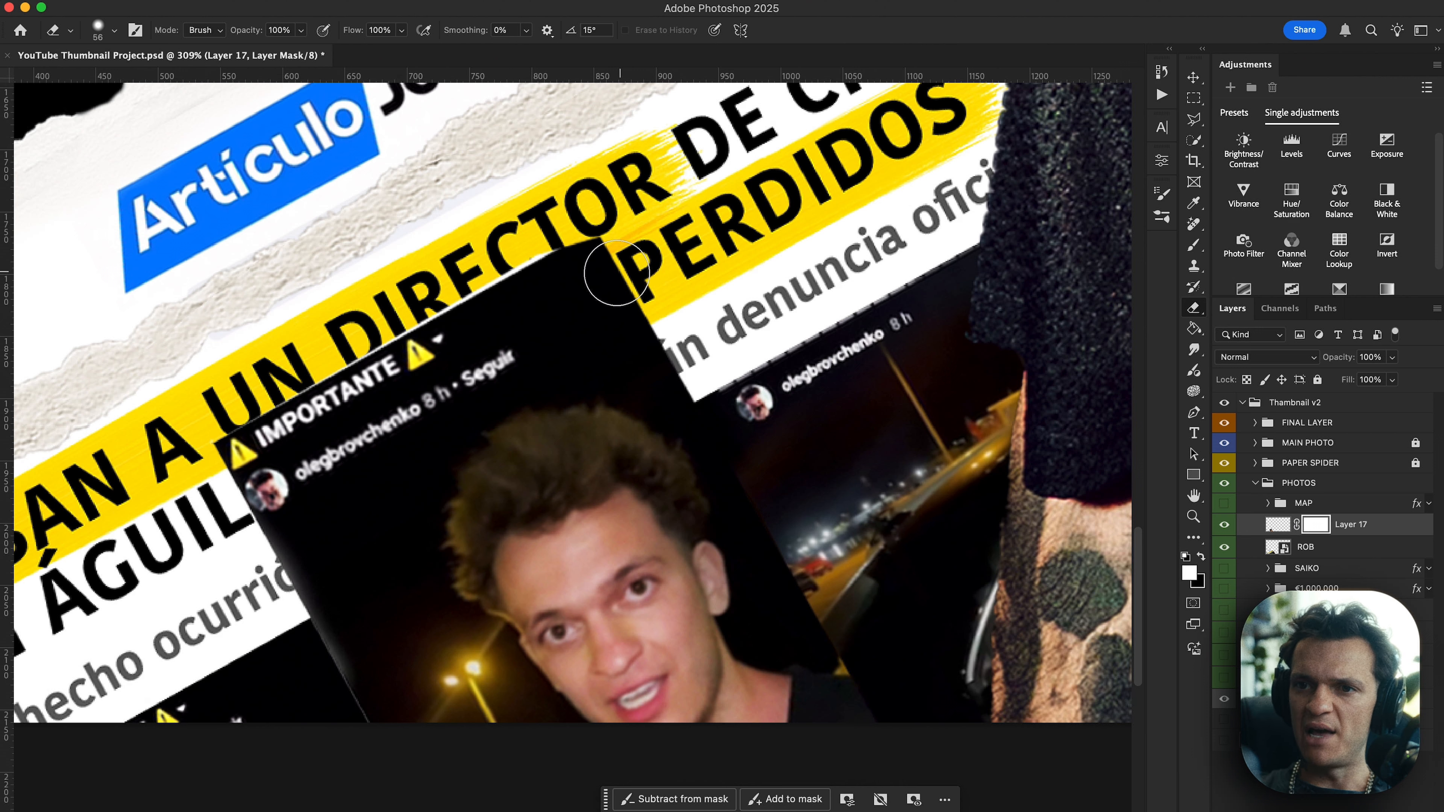
{"action": "mouse_move", "coordinate": [628, 256]}
{"action": "left_mouse_down"}
{"action": "mouse_move", "coordinate": [427, 348]}
{"action": "mouse_move", "coordinate": [470, 398]}
{"action": "mouse_move", "coordinate": [476, 564]}
{"action": "left_mouse_up"}
{"action": "left_click_drag", "start_coordinate": [192, 437], "coordinate": [493, 244]}
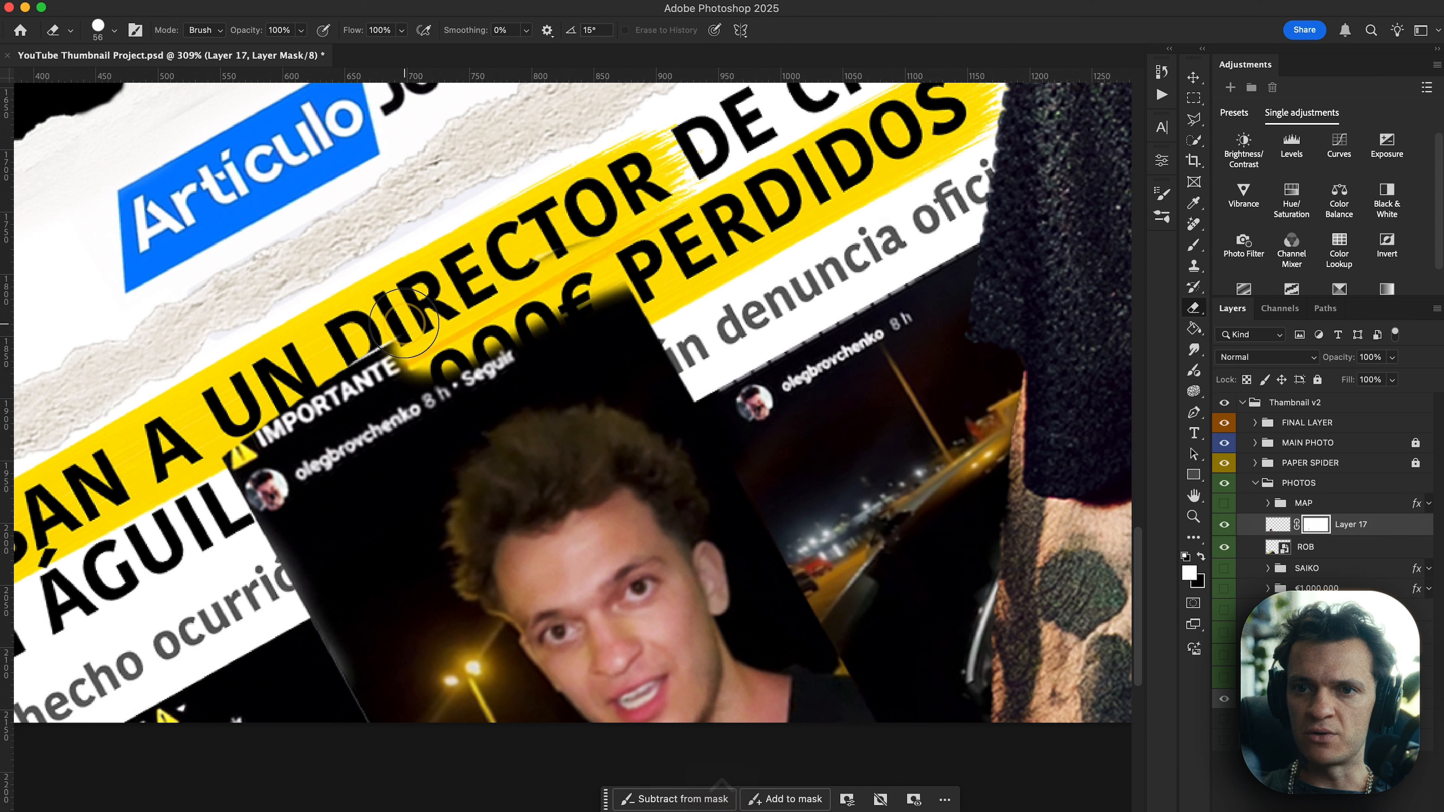
{"action": "mouse_move", "coordinate": [405, 321]}
{"action": "left_mouse_down"}
{"action": "mouse_move", "coordinate": [250, 440]}
{"action": "mouse_move", "coordinate": [287, 441]}
{"action": "mouse_move", "coordinate": [216, 520]}
{"action": "mouse_move", "coordinate": [657, 272]}
{"action": "mouse_move", "coordinate": [190, 545]}
{"action": "mouse_move", "coordinate": [275, 578]}
{"action": "mouse_move", "coordinate": [705, 307]}
{"action": "mouse_move", "coordinate": [265, 590]}
{"action": "left_mouse_up"}
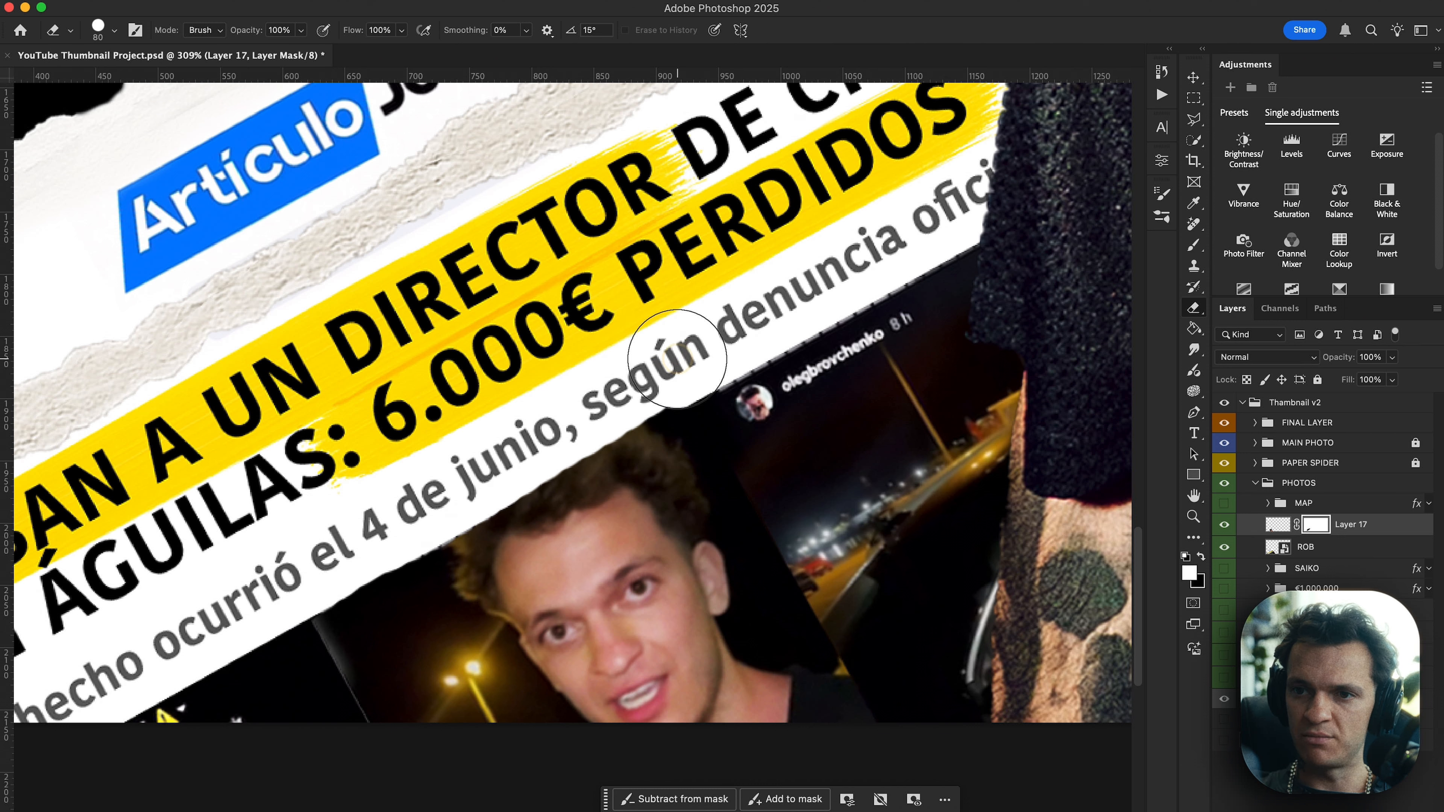
Erase a patch of the portrait's face on the Layer 17 mask and paint the patch back in.
{"action": "left_click_drag", "start_coordinate": [544, 453], "coordinate": [624, 688]}
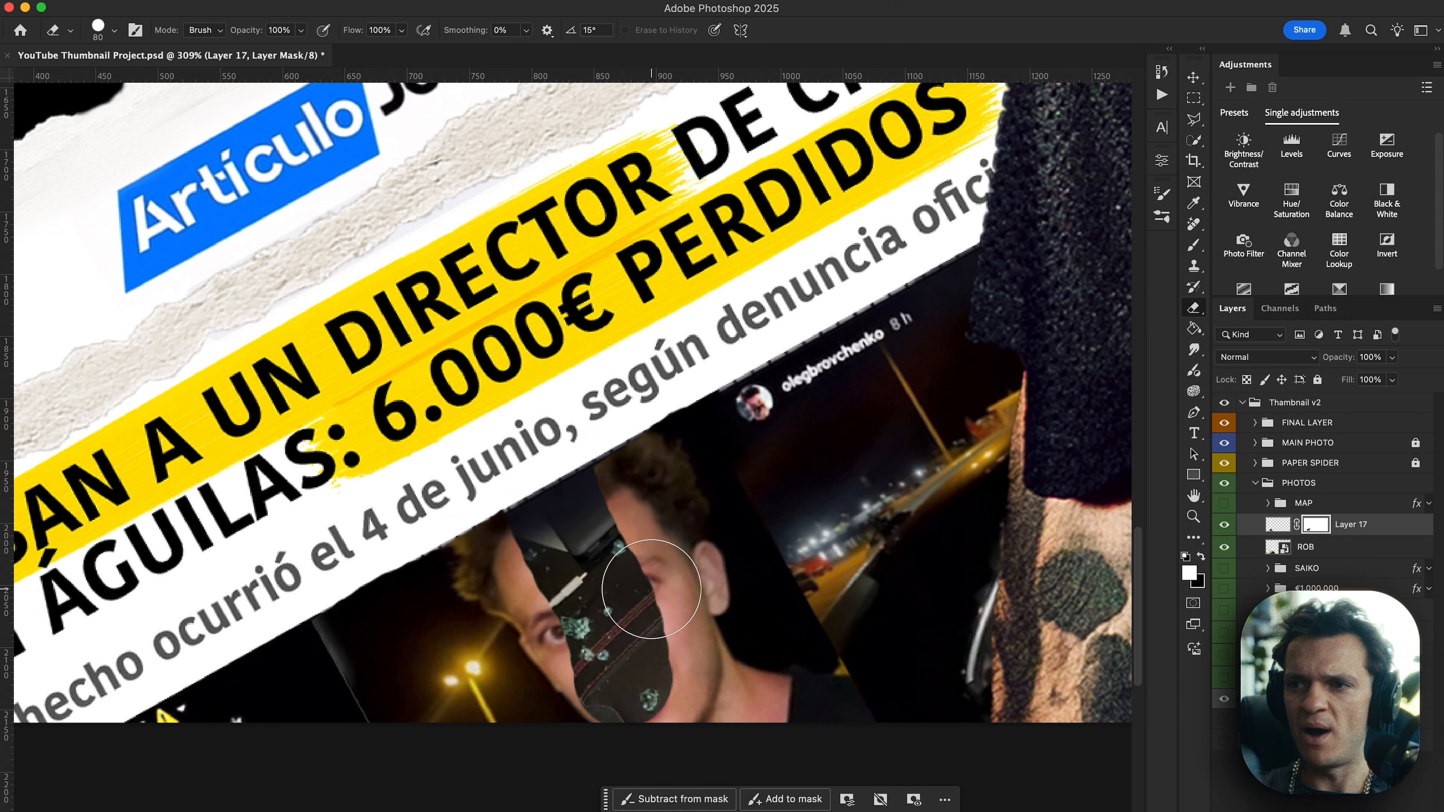
{"action": "left_click_drag", "start_coordinate": [648, 588], "coordinate": [556, 629]}
{"action": "key", "text": "b"}
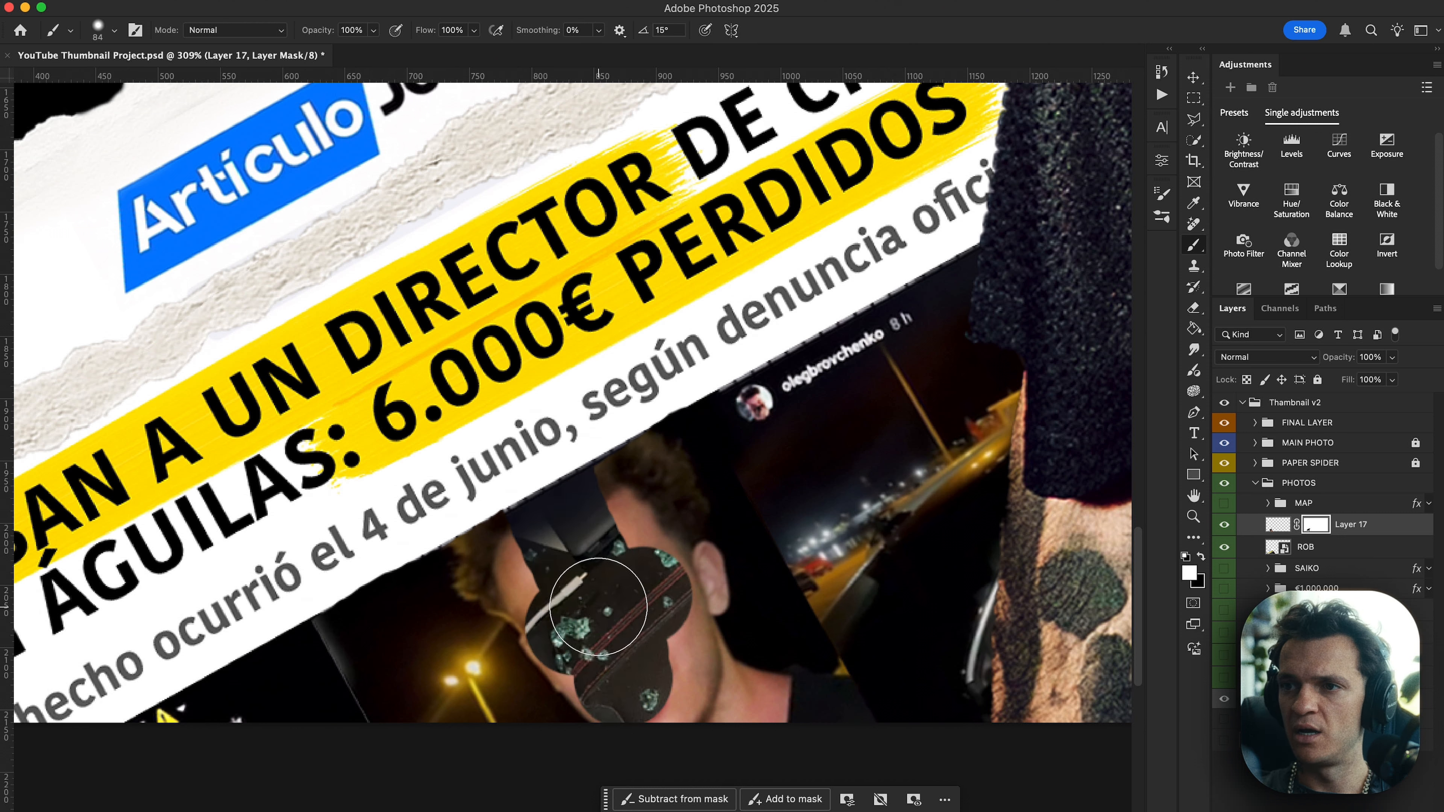
{"action": "mouse_move", "coordinate": [625, 595]}
{"action": "left_mouse_down", "text": "ctrl+alt"}
{"action": "mouse_move", "coordinate": [624, 713]}
{"action": "mouse_move", "coordinate": [603, 666]}
{"action": "mouse_move", "coordinate": [683, 566]}
{"action": "mouse_move", "coordinate": [557, 634]}
{"action": "left_mouse_up", "text": "ctrl+alt"}
{"action": "scroll", "coordinate": [563, 632], "scroll_direction": "up", "scroll_amount": 3, "text": "alt"}
{"action": "mouse_move", "coordinate": [591, 501]}
{"action": "left_mouse_down"}
{"action": "mouse_move", "coordinate": [515, 484]}
{"action": "mouse_move", "coordinate": [645, 387]}
{"action": "mouse_move", "coordinate": [527, 459]}
{"action": "left_mouse_up"}
{"action": "scroll", "coordinate": [682, 381], "scroll_direction": "down", "scroll_amount": 2, "text": "alt"}
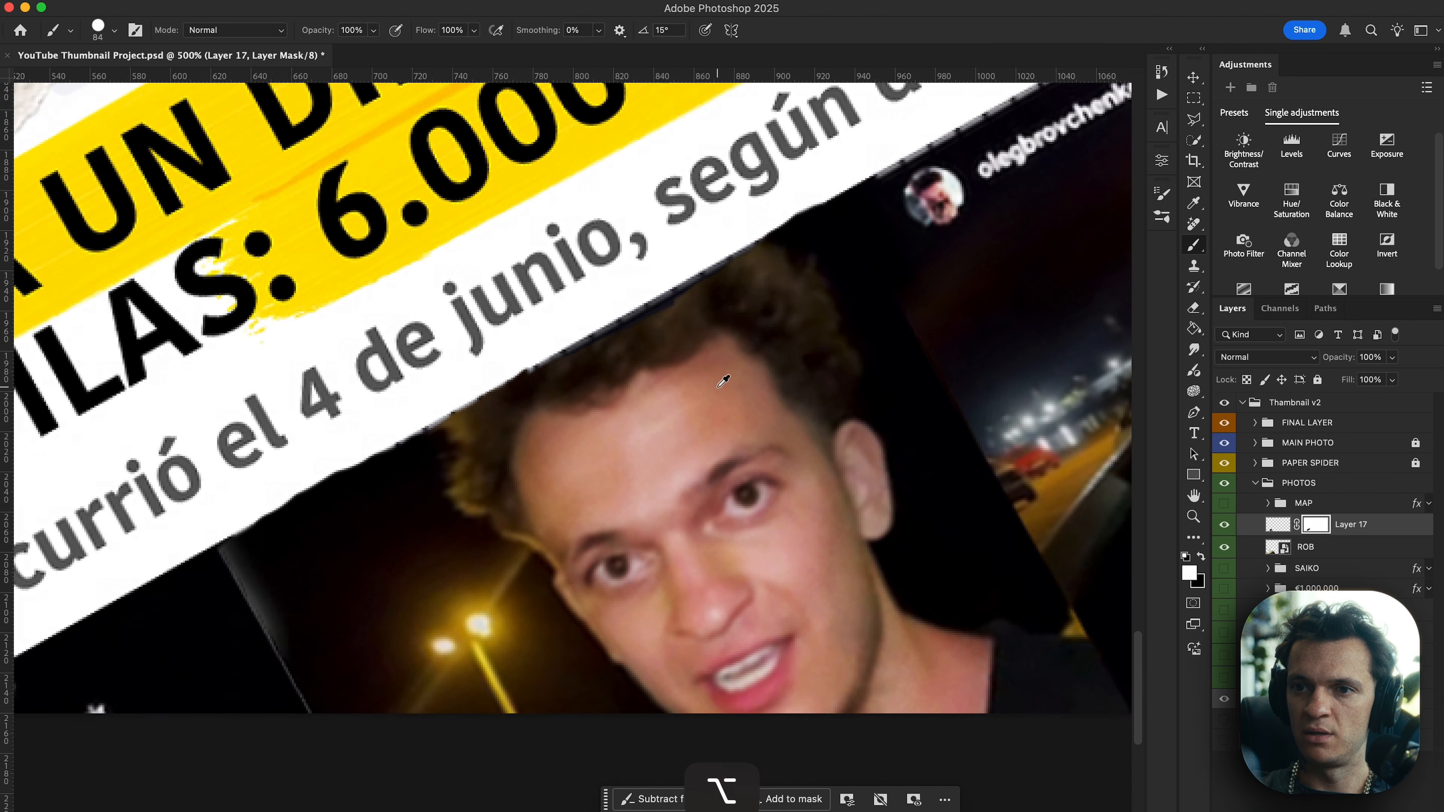
Erase the portrait's upper-left area on the Layer 17 mask to reveal the story's avatar and account name underneath.
{"action": "key", "text": "e"}
{"action": "left_click_drag", "start_coordinate": [687, 367], "coordinate": [678, 163], "text": "ctrl+alt"}
{"action": "left_click_drag", "start_coordinate": [618, 379], "coordinate": [624, 207], "text": "ctrl+alt"}
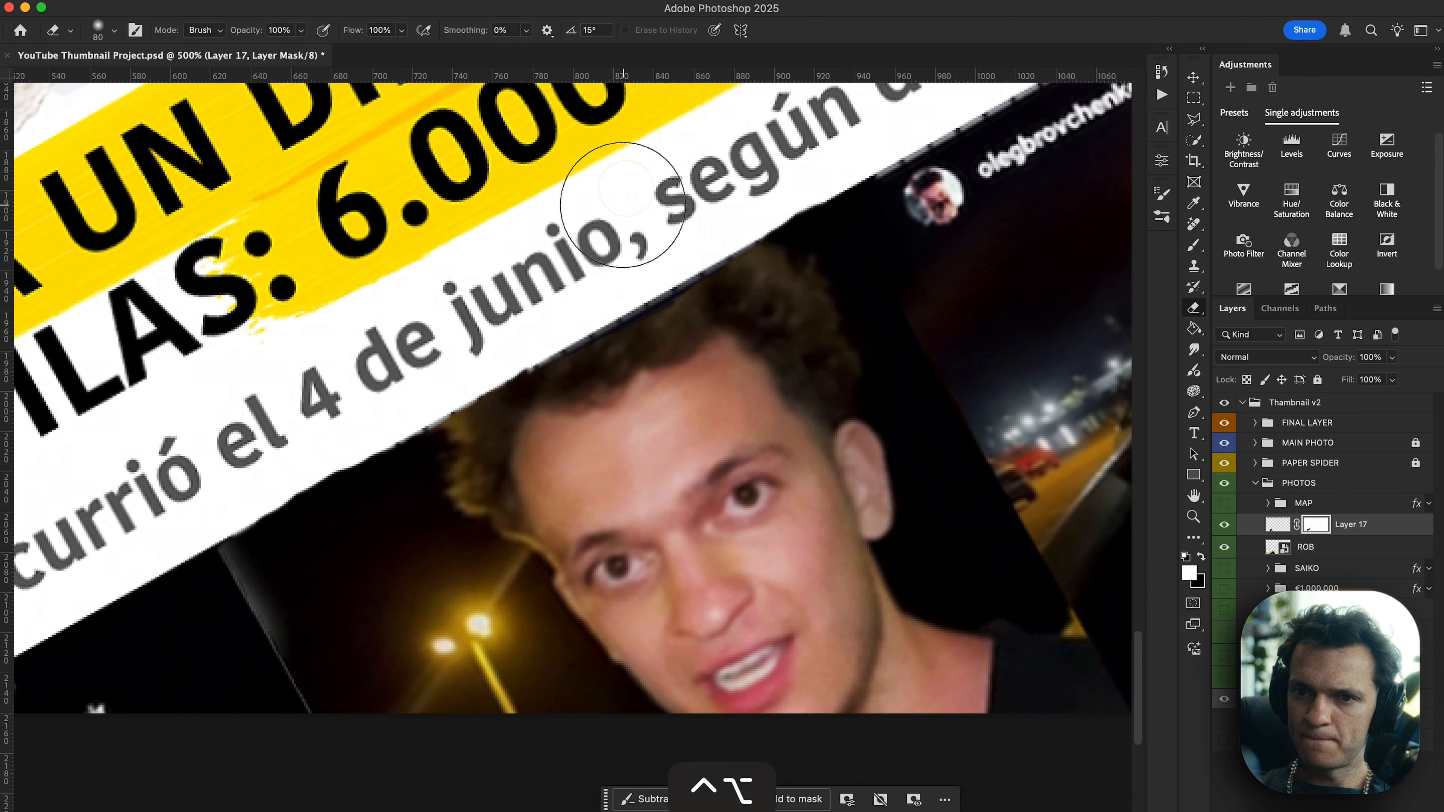
{"action": "mouse_move", "coordinate": [341, 405]}
{"action": "left_mouse_down"}
{"action": "mouse_move", "coordinate": [191, 516]}
{"action": "mouse_move", "coordinate": [304, 471]}
{"action": "mouse_move", "coordinate": [248, 500]}
{"action": "left_mouse_up"}
{"action": "left_click_drag", "start_coordinate": [244, 501], "coordinate": [224, 510], "text": "ctrl+alt"}
{"action": "mouse_move", "coordinate": [245, 506]}
{"action": "left_mouse_down"}
{"action": "mouse_move", "coordinate": [253, 541]}
{"action": "mouse_move", "coordinate": [217, 591]}
{"action": "left_mouse_up"}
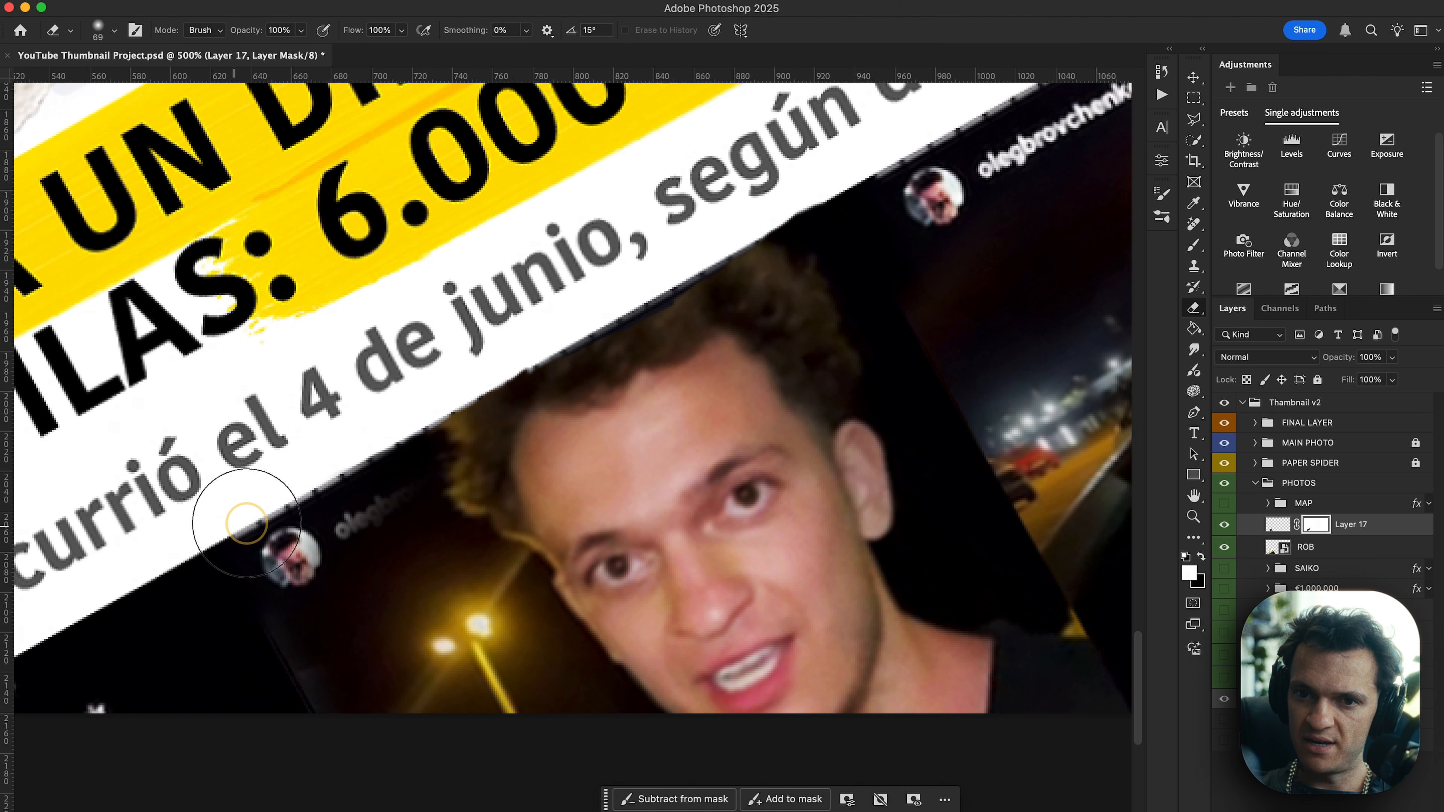
{"action": "mouse_move", "coordinate": [242, 516]}
{"action": "left_mouse_down"}
{"action": "mouse_move", "coordinate": [348, 477]}
{"action": "mouse_move", "coordinate": [354, 504]}
{"action": "mouse_move", "coordinate": [347, 487]}
{"action": "mouse_move", "coordinate": [415, 475]}
{"action": "mouse_move", "coordinate": [377, 483]}
{"action": "mouse_move", "coordinate": [454, 505]}
{"action": "mouse_move", "coordinate": [533, 456]}
{"action": "left_mouse_up"}
{"action": "scroll", "coordinate": [371, 478], "scroll_direction": "up", "scroll_amount": 3}
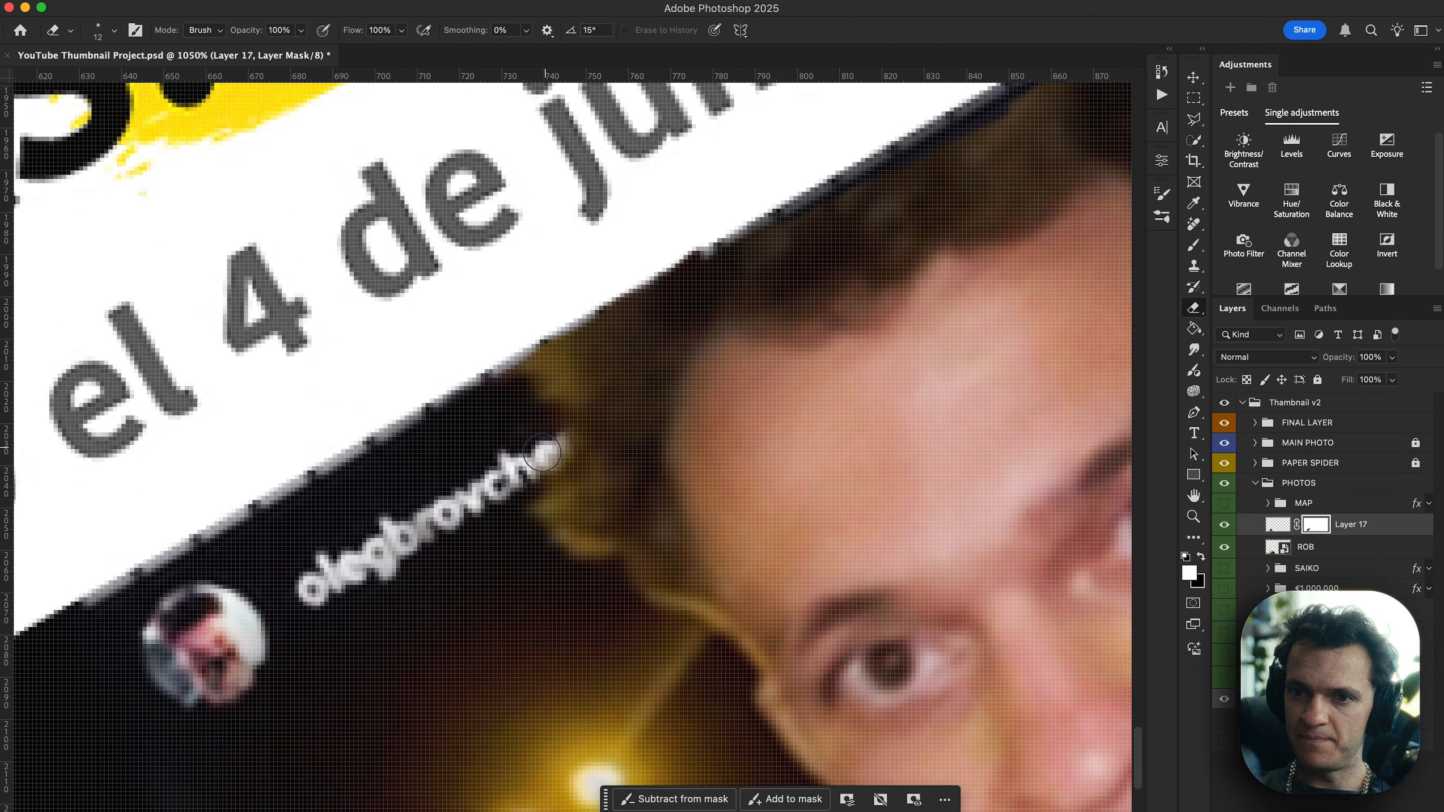
{"action": "scroll", "coordinate": [643, 403], "scroll_direction": "right", "scroll_amount": 5}
{"action": "scroll", "coordinate": [637, 418], "scroll_direction": "up", "scroll_amount": 3}
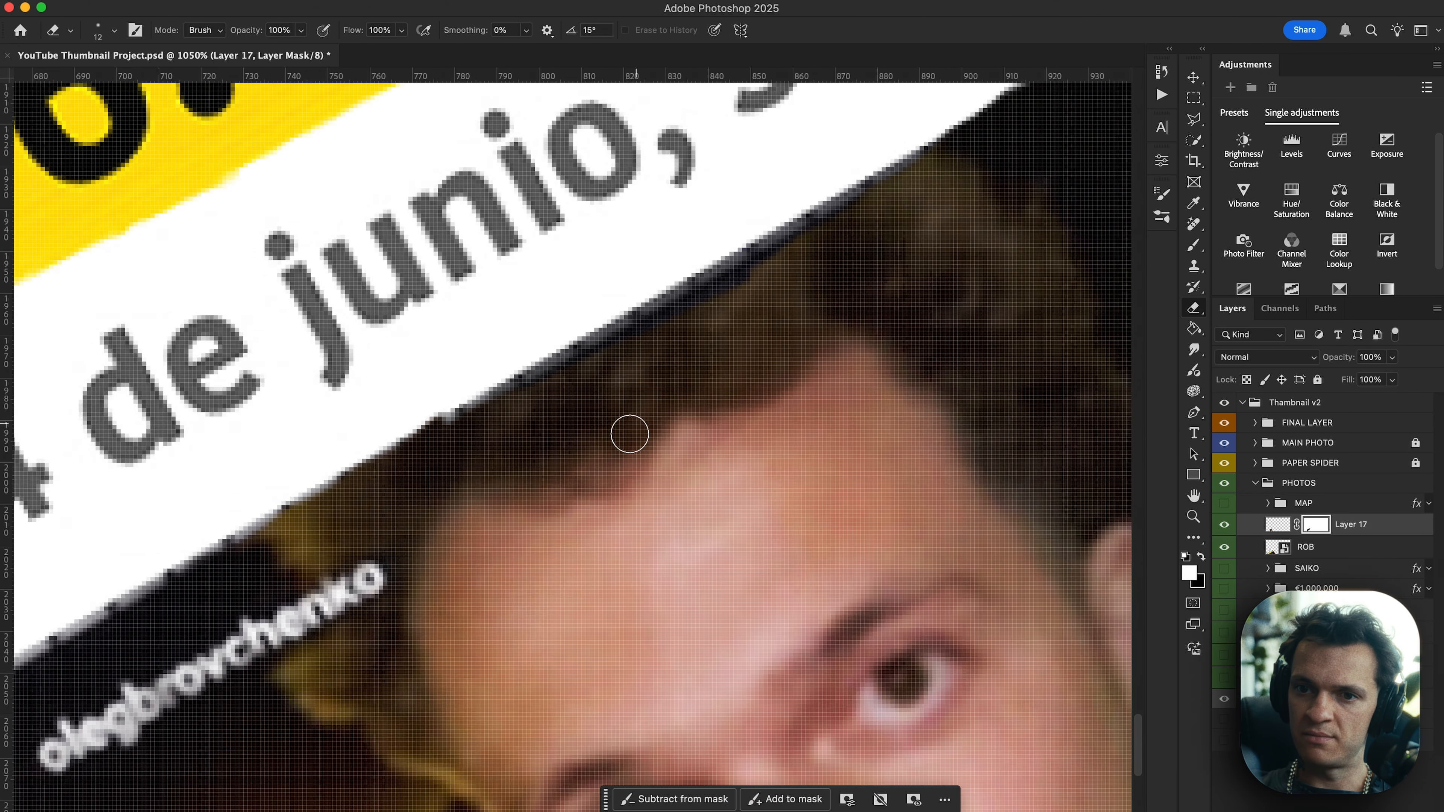
Clean up the mask edge where the portrait's hair meets the clipping's white paper.
{"action": "left_click_drag", "start_coordinate": [436, 407], "coordinate": [489, 405], "text": "ctrl+alt"}
{"action": "scroll", "coordinate": [491, 402], "scroll_direction": "down", "scroll_amount": 3}
{"action": "left_click_drag", "start_coordinate": [365, 467], "coordinate": [490, 387]}
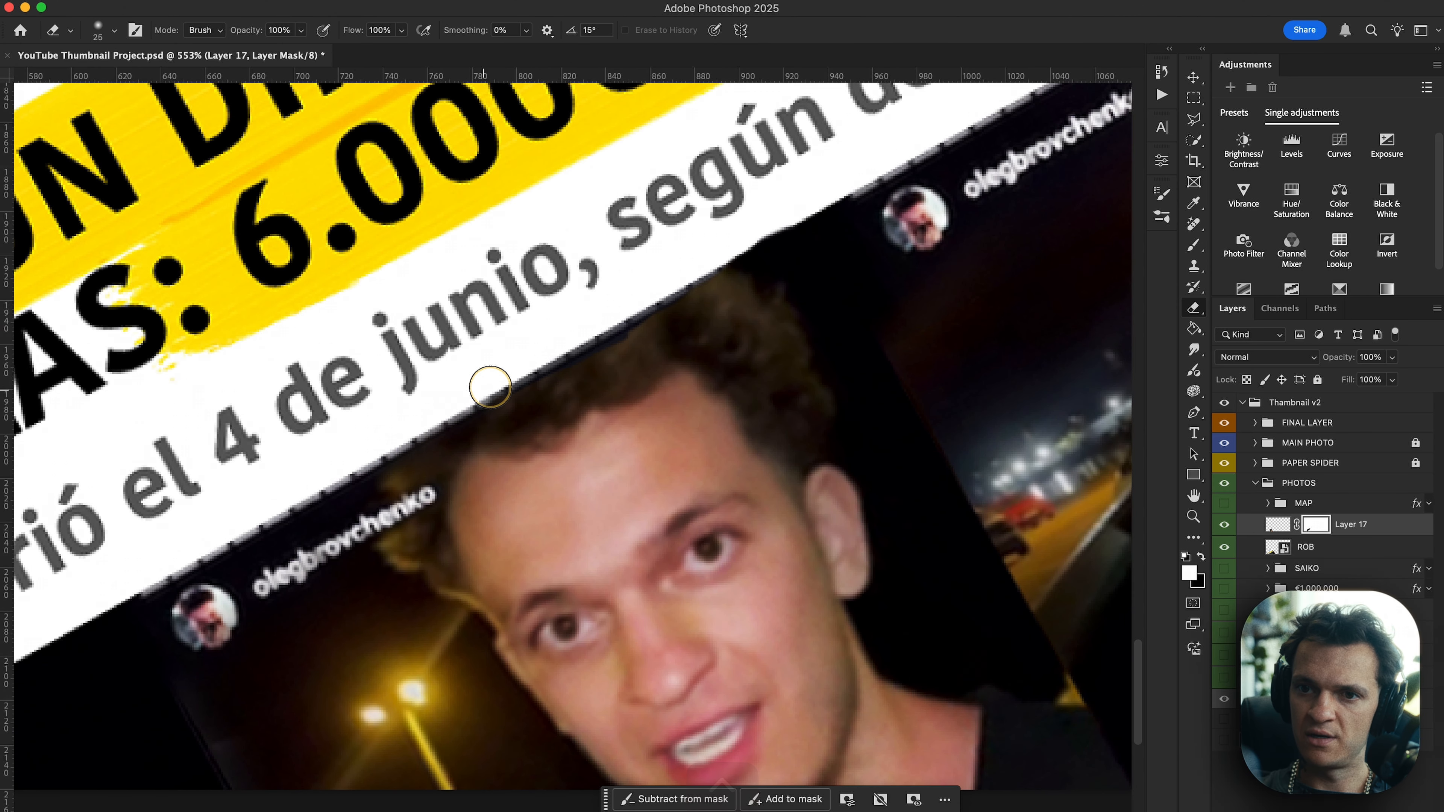
{"action": "key", "text": "super+0"}
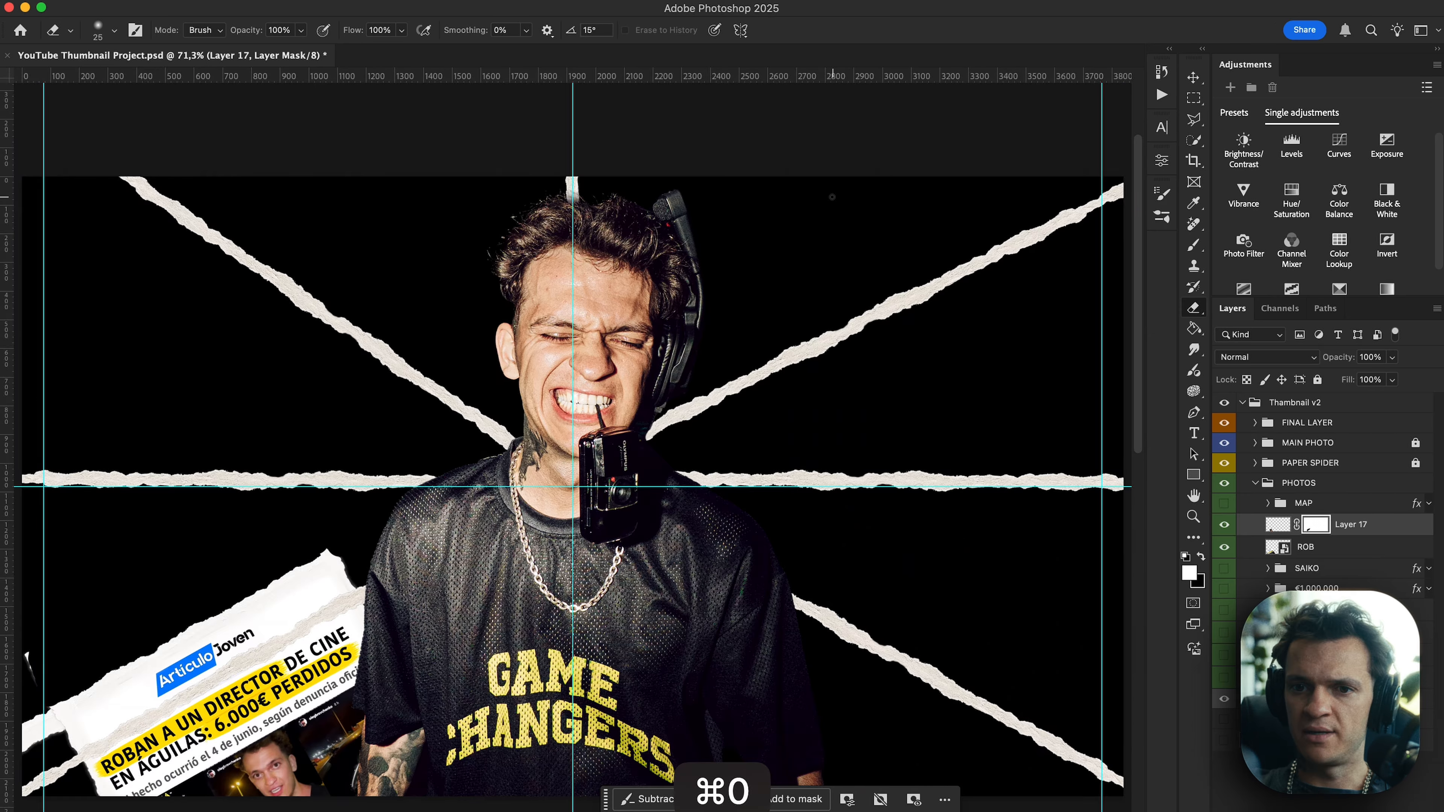
On a new layer above ROB, paint the clipping's sampled paper colour over the black gap beneath the torn strip in the canvas's lower-left corner.
{"action": "key", "text": "v"}
{"action": "scroll", "coordinate": [296, 785], "scroll_direction": "down", "scroll_amount": 3}
{"action": "scroll", "coordinate": [296, 785], "scroll_direction": "left", "scroll_amount": 2}
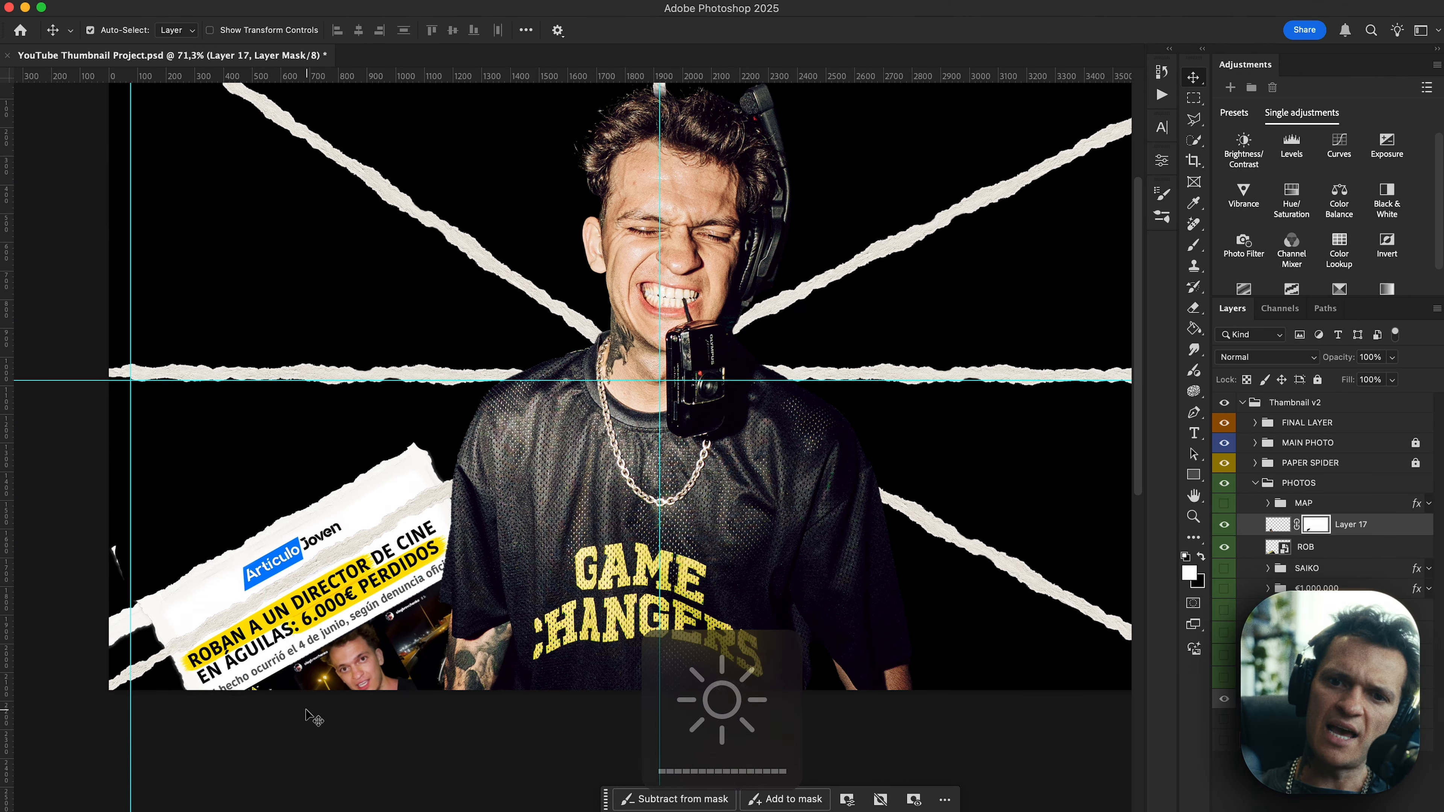
{"action": "scroll", "coordinate": [307, 713], "scroll_direction": "up", "scroll_amount": 4}
{"action": "scroll", "coordinate": [309, 700], "scroll_direction": "left", "scroll_amount": 2}
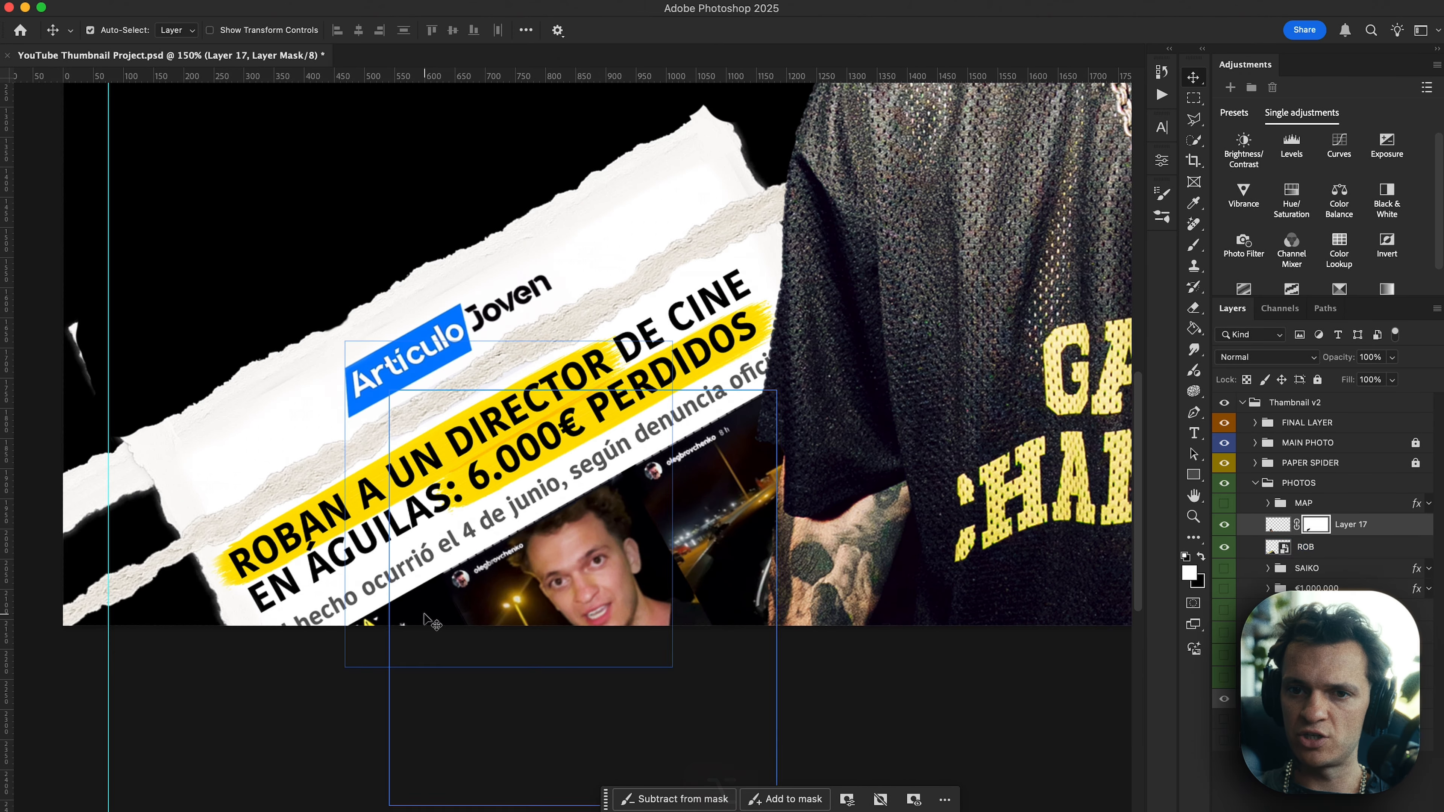
{"action": "scroll", "coordinate": [293, 640], "scroll_direction": "up", "scroll_amount": 3}
{"action": "scroll", "coordinate": [283, 637], "scroll_direction": "up", "scroll_amount": 4}
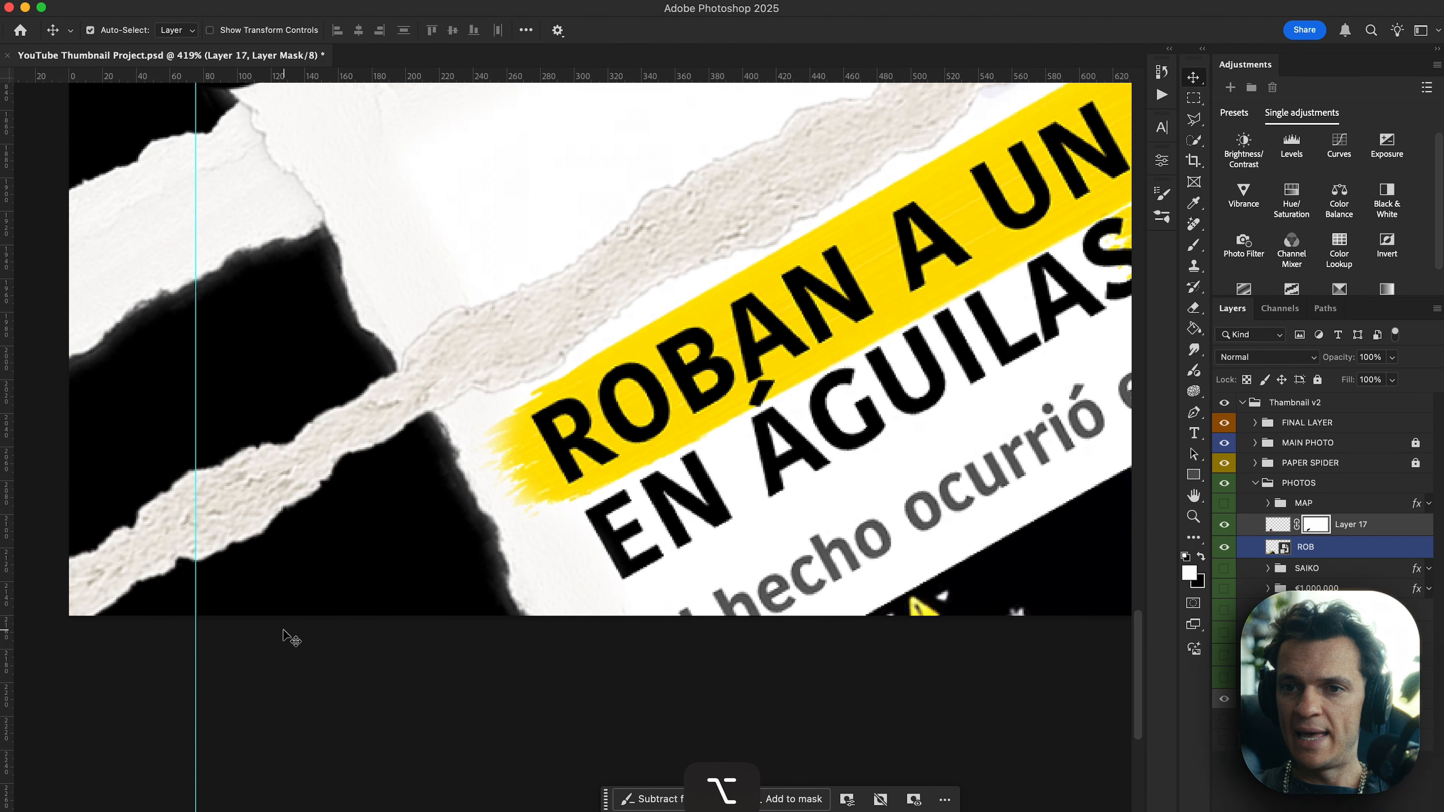
{"action": "left_click", "coordinate": [555, 567]}
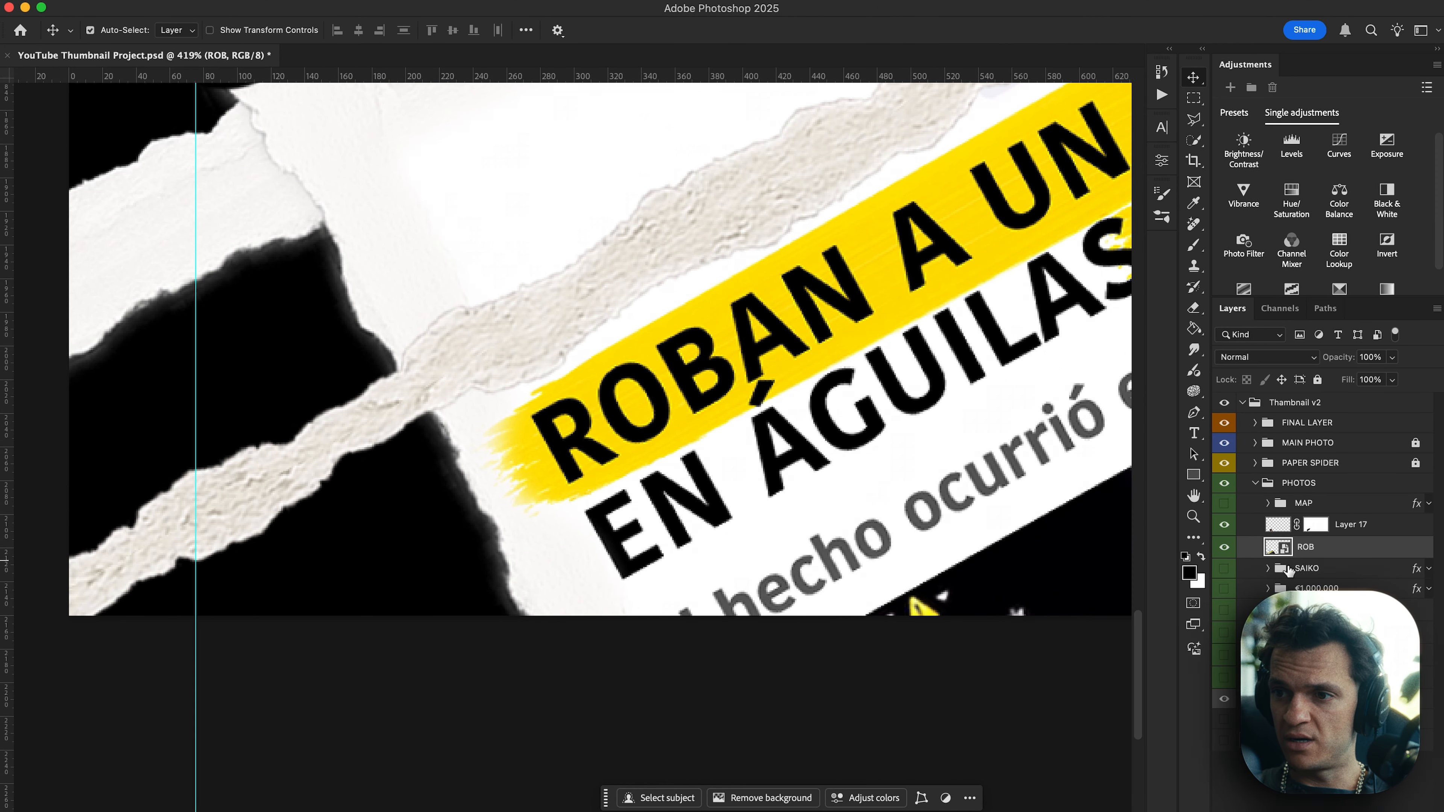
{"action": "key", "text": "b"}
{"action": "key", "text": "alt"}
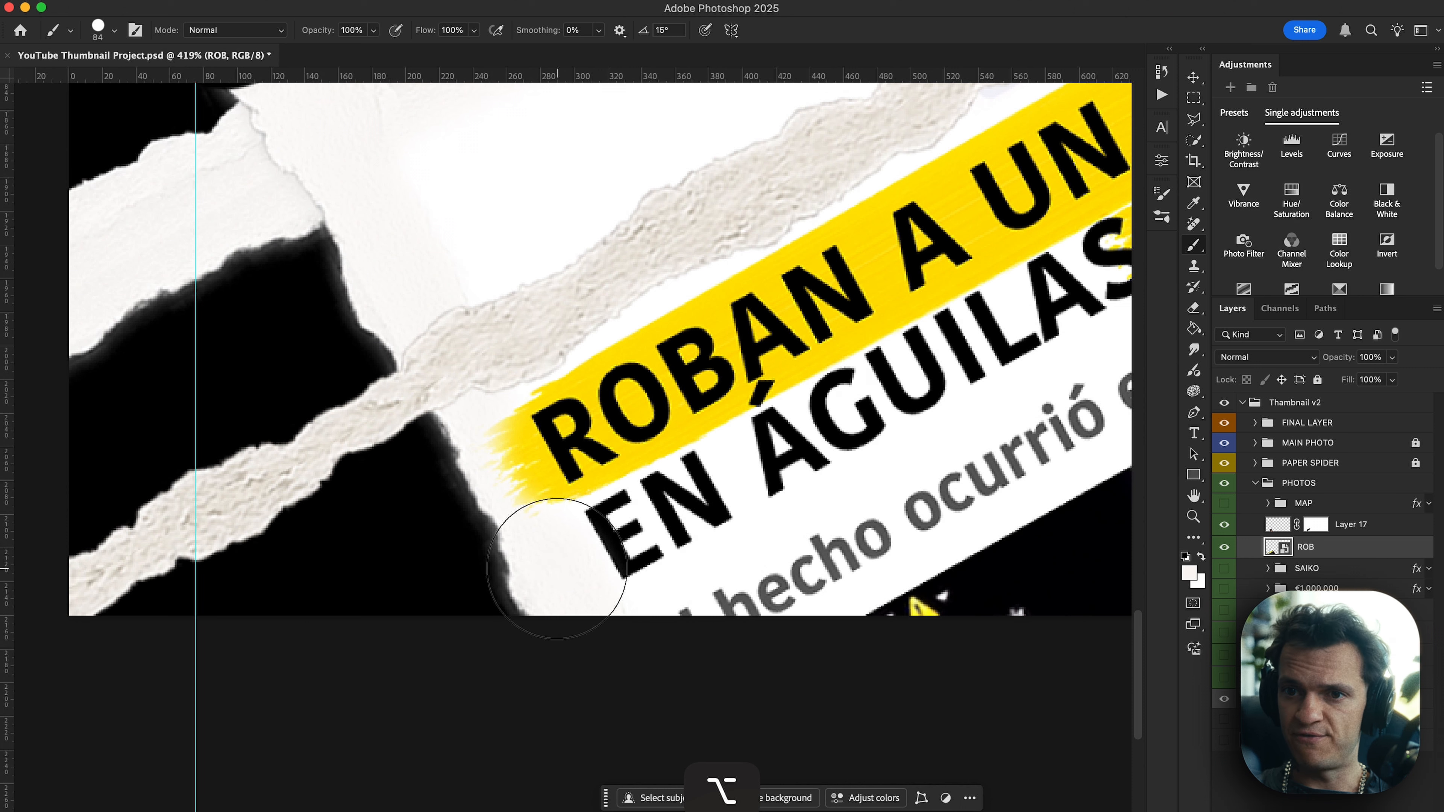
{"action": "key", "text": "ctrl"}
{"action": "left_click_drag", "start_coordinate": [557, 569], "coordinate": [516, 567]}
{"action": "left_click_drag", "start_coordinate": [526, 567], "coordinate": [483, 565]}
{"action": "left_click_drag", "start_coordinate": [505, 558], "coordinate": [507, 559]}
{"action": "mouse_move", "coordinate": [509, 555]}
{"action": "left_mouse_down"}
{"action": "mouse_move", "coordinate": [433, 429]}
{"action": "mouse_move", "coordinate": [486, 428]}
{"action": "mouse_move", "coordinate": [487, 400]}
{"action": "mouse_move", "coordinate": [330, 539]}
{"action": "mouse_move", "coordinate": [191, 609]}
{"action": "mouse_move", "coordinate": [354, 567]}
{"action": "mouse_move", "coordinate": [493, 674]}
{"action": "mouse_move", "coordinate": [392, 523]}
{"action": "mouse_move", "coordinate": [512, 668]}
{"action": "left_mouse_up"}
{"action": "key", "text": "alt"}
{"action": "key", "text": "super+minus"}
{"action": "key", "text": "super+minus"}
{"action": "key", "text": "super+minus"}
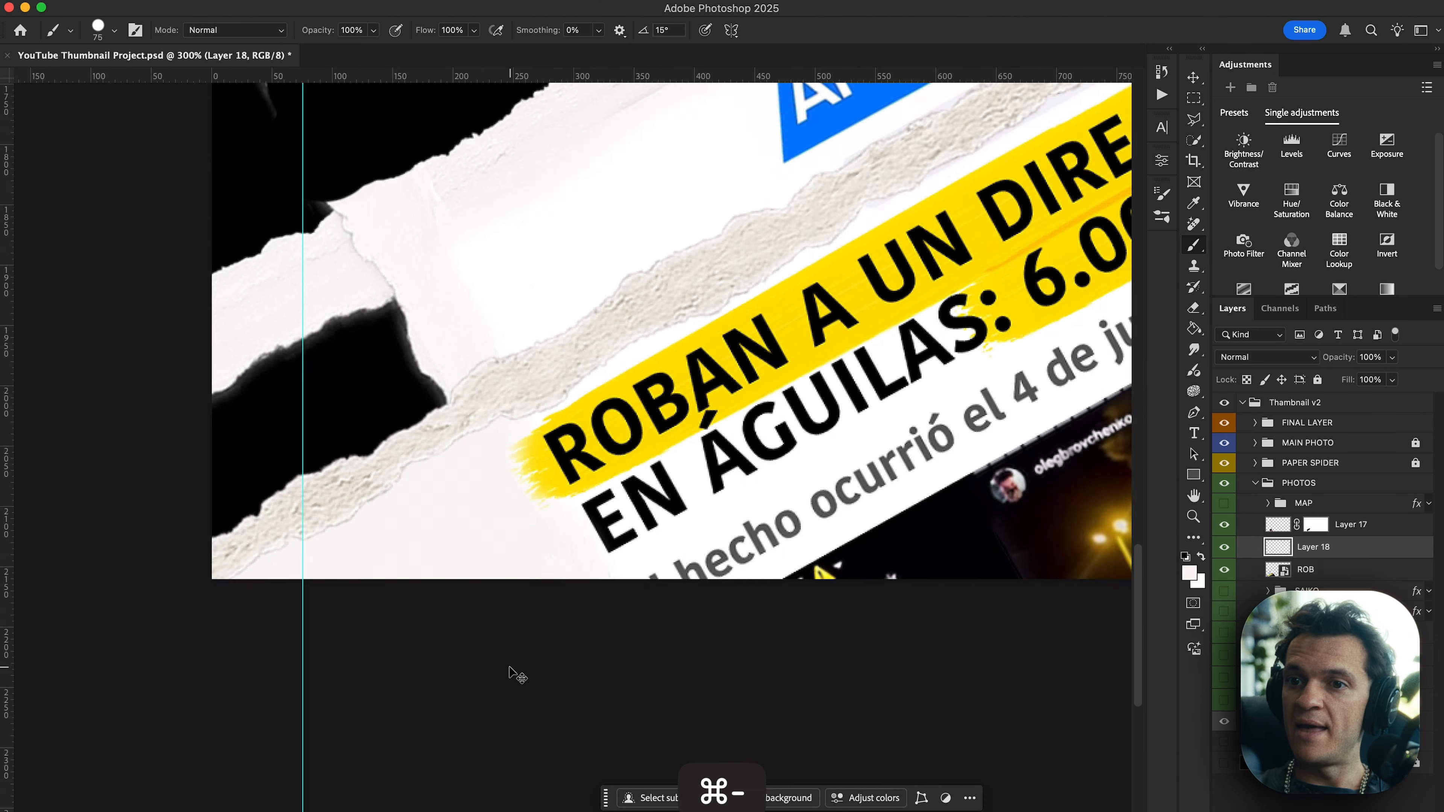
{"action": "key", "text": "v"}
{"action": "scroll", "coordinate": [600, 582], "scroll_direction": "right", "scroll_amount": 2}
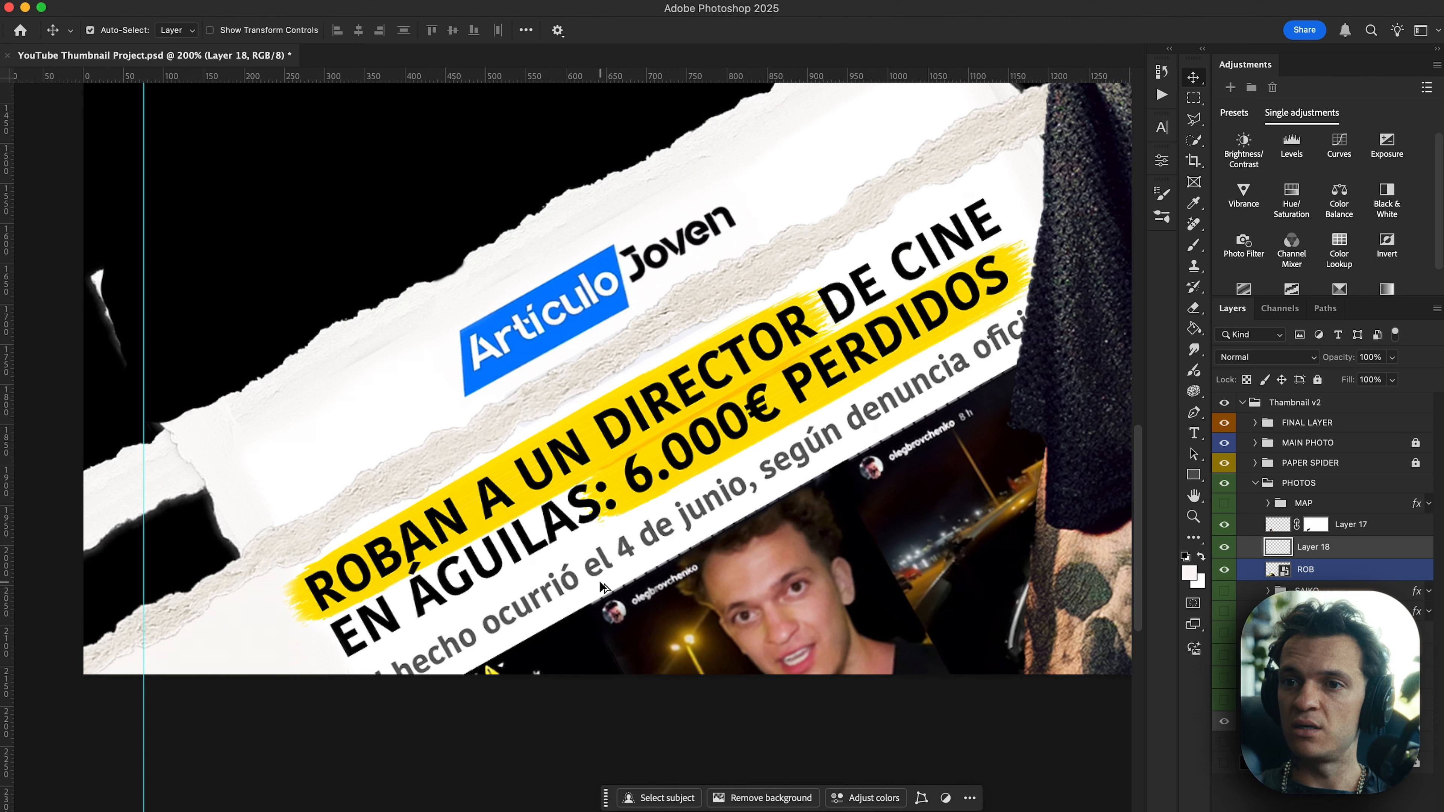
{"action": "scroll", "coordinate": [604, 586], "scroll_direction": "down", "scroll_amount": 2}
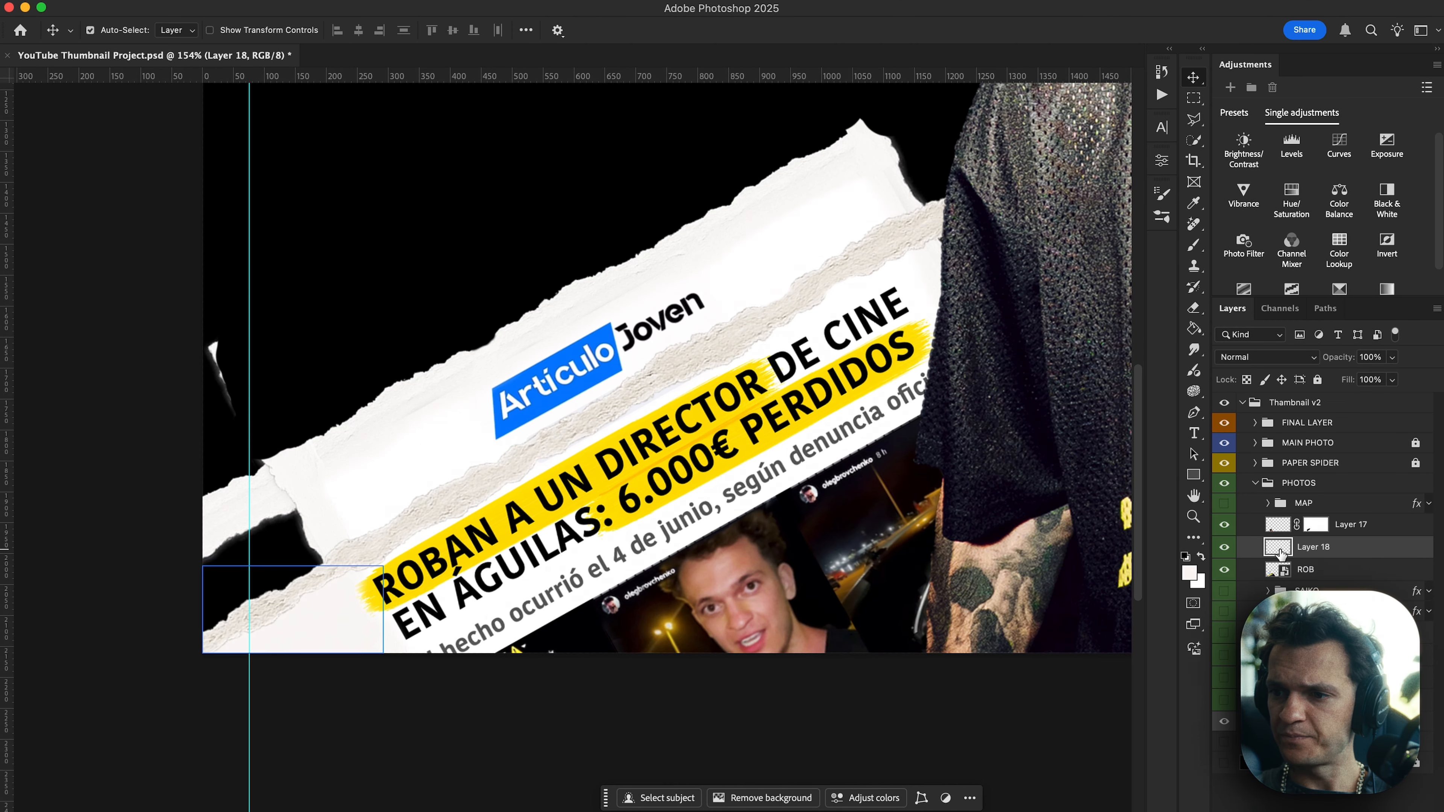
{"action": "key", "text": "e"}
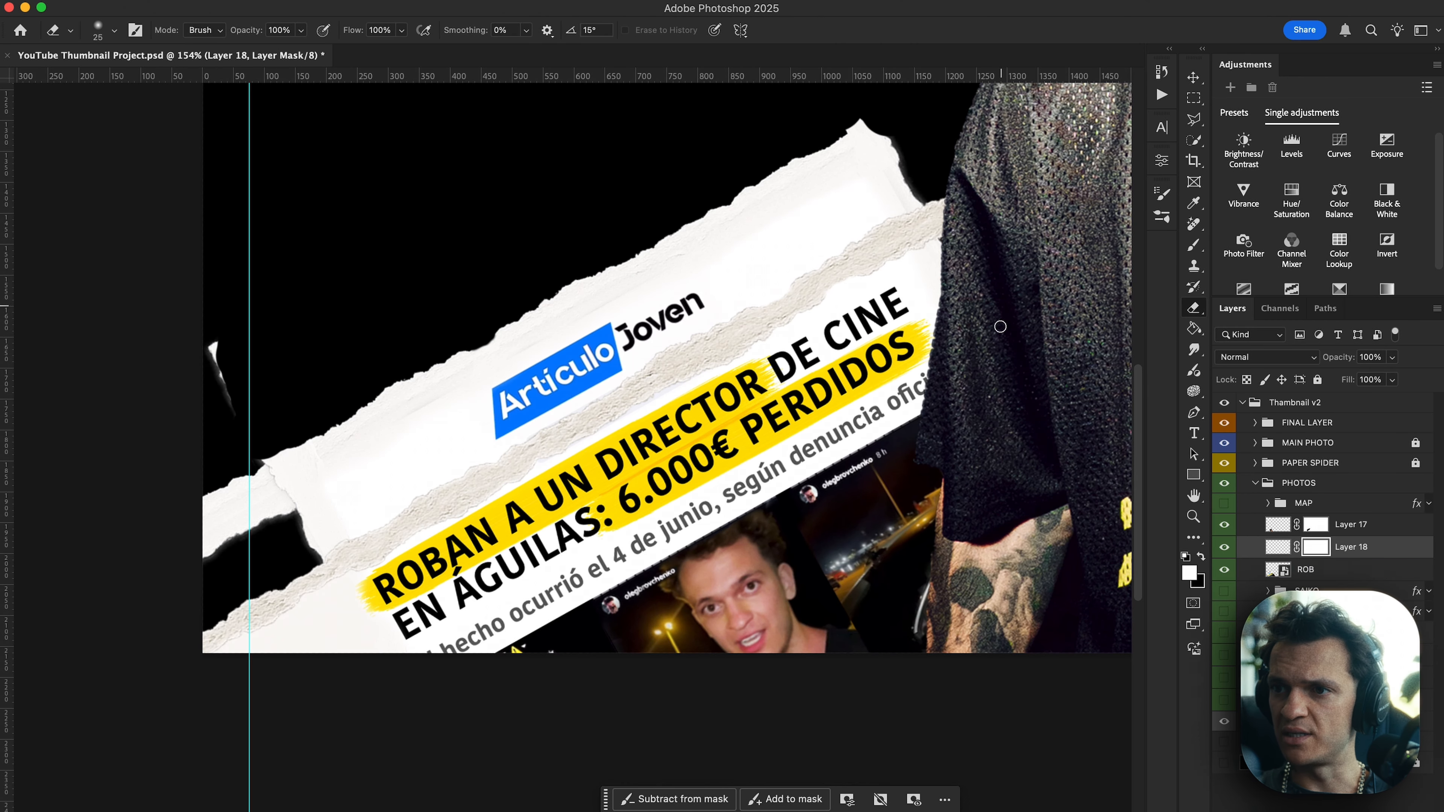
{"action": "left_click_drag", "start_coordinate": [655, 336], "coordinate": [701, 335]}
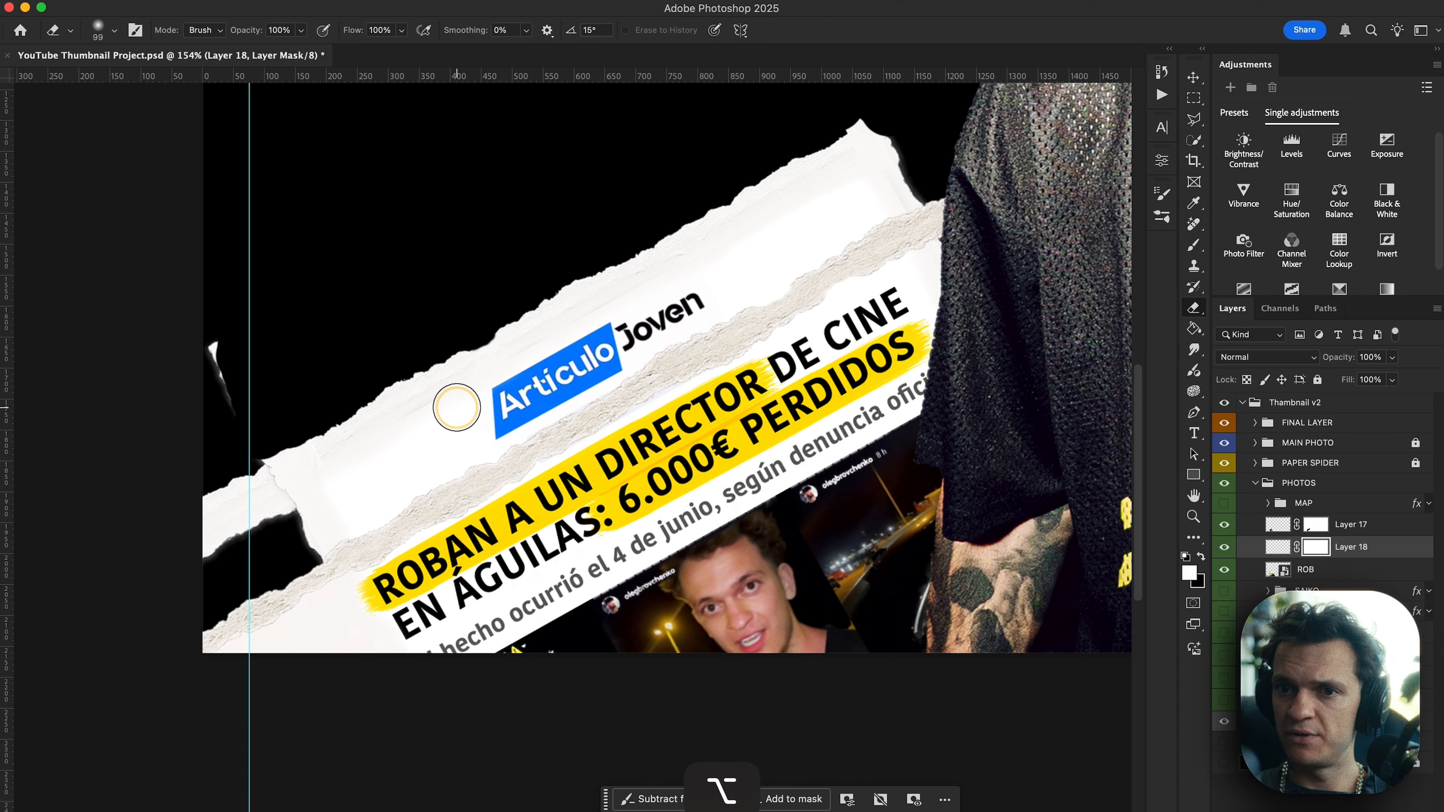
{"action": "key", "text": "super+z"}
{"action": "key", "text": "super+z"}
{"action": "key", "text": "super+z"}
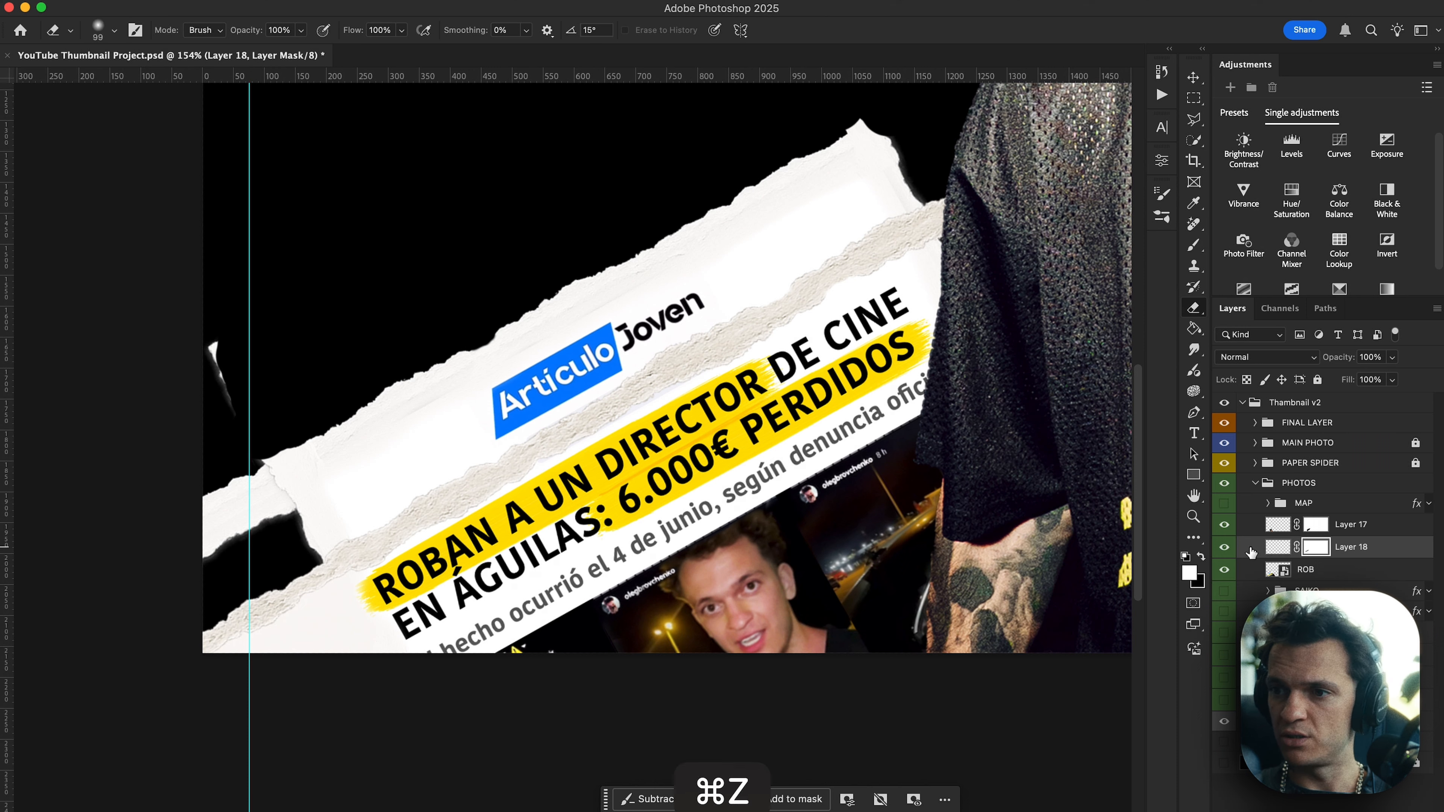
Combine Layer 17 and the clipping layer beneath it into one smart object, then toggle its visibility to check it.
{"action": "left_click", "coordinate": [1277, 526]}
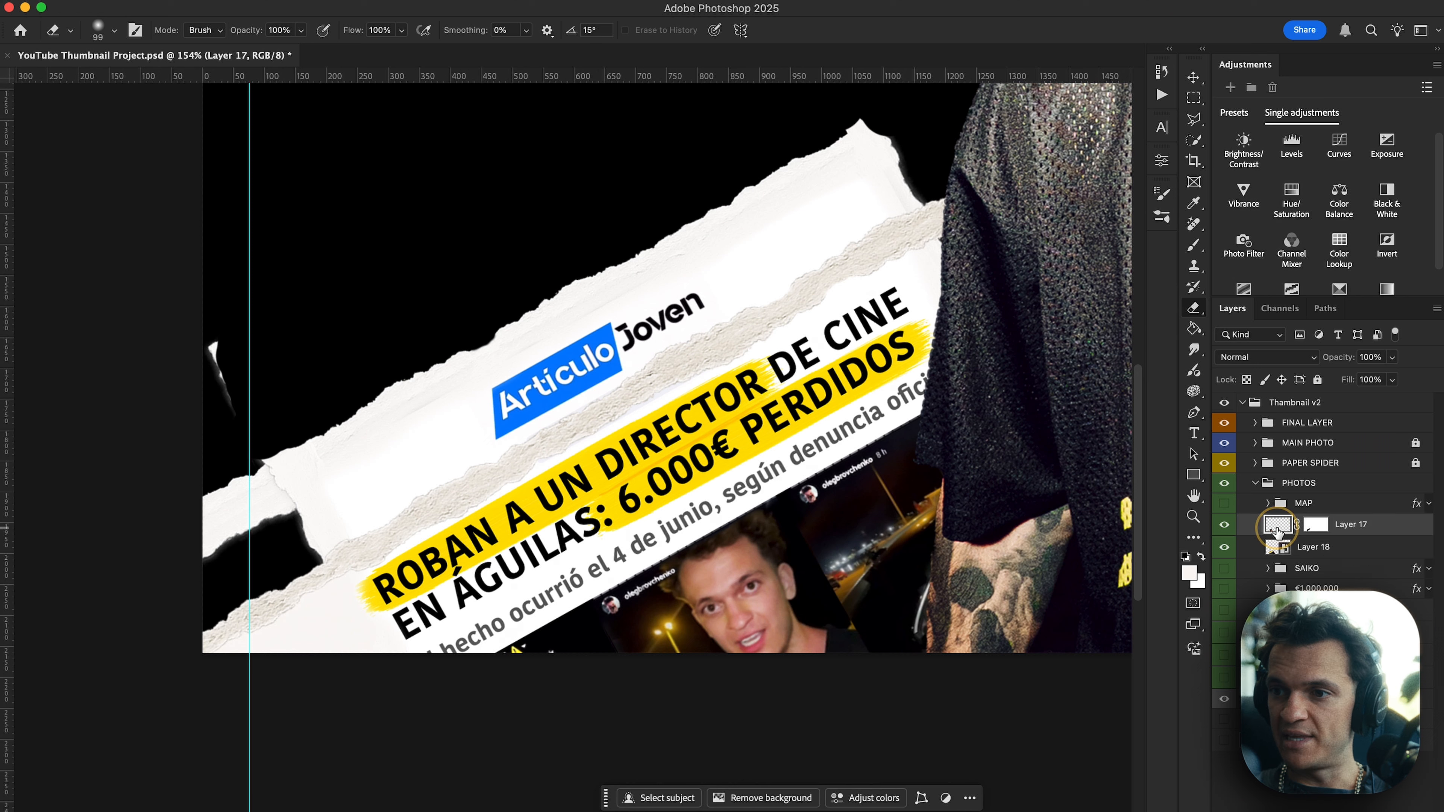
{"action": "left_click", "coordinate": [1326, 550], "text": "shift"}
{"action": "right_click", "coordinate": [1327, 549]}
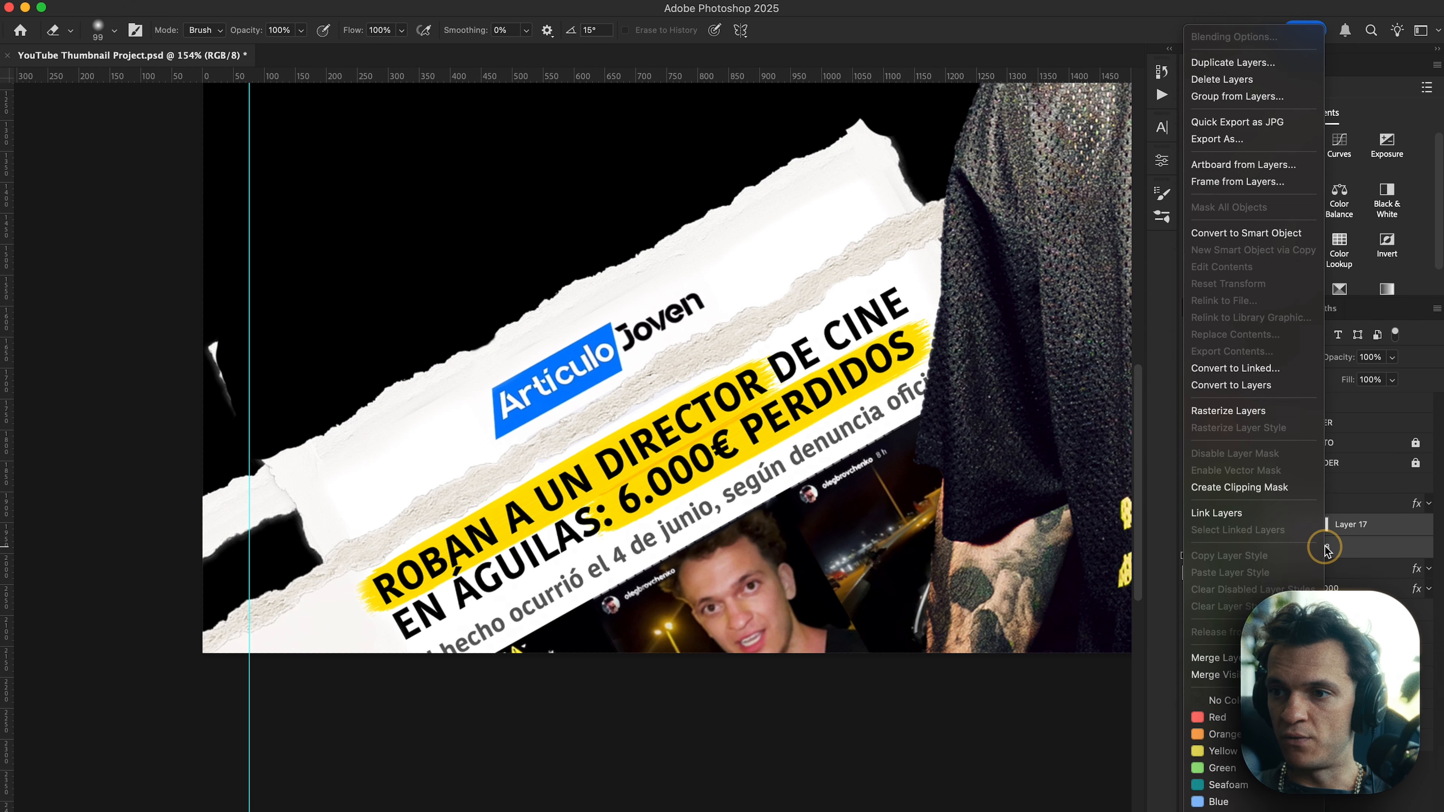
{"action": "left_click", "coordinate": [1270, 238]}
{"action": "left_click", "coordinate": [1223, 524]}
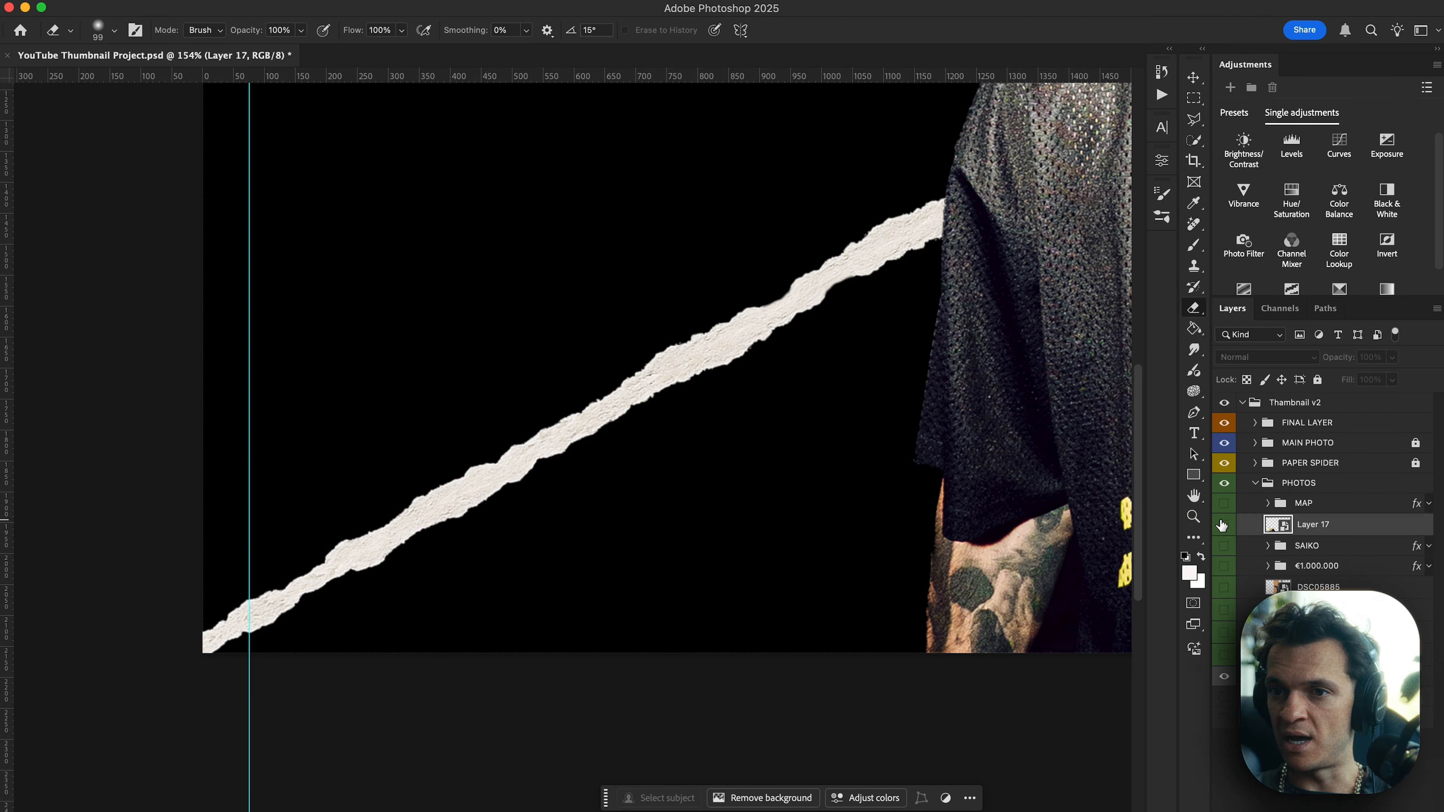
{"action": "left_click", "coordinate": [1224, 524]}
{"action": "left_click", "coordinate": [1223, 524]}
{"action": "left_click", "coordinate": [1224, 524]}
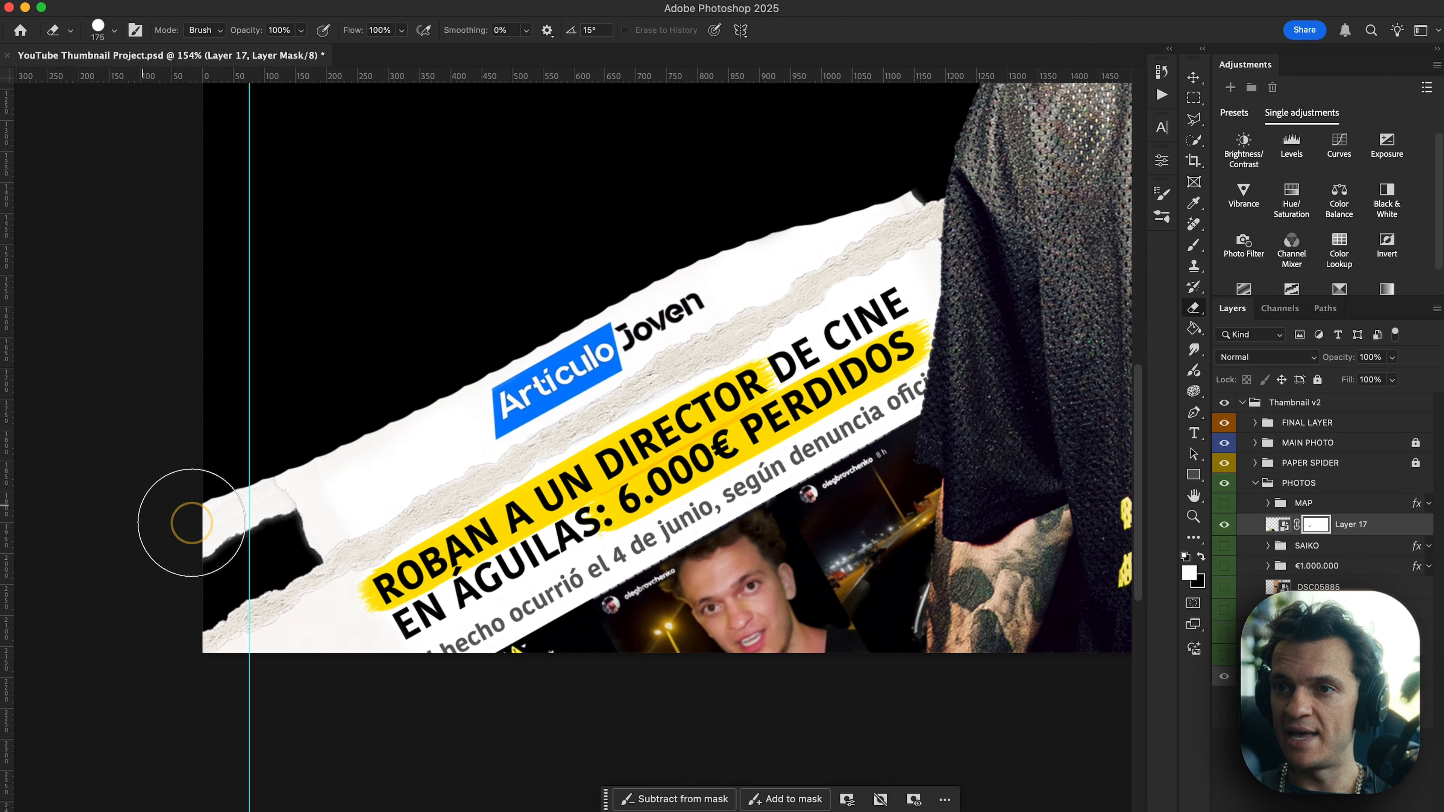
Mask out everything of the combined clipping that extends above the lower-left diagonal torn strip.
{"action": "mouse_move", "coordinate": [190, 523]}
{"action": "left_mouse_down"}
{"action": "mouse_move", "coordinate": [254, 526]}
{"action": "mouse_move", "coordinate": [493, 413]}
{"action": "mouse_move", "coordinate": [587, 346]}
{"action": "mouse_move", "coordinate": [938, 163]}
{"action": "left_mouse_up"}
{"action": "key", "text": "v"}
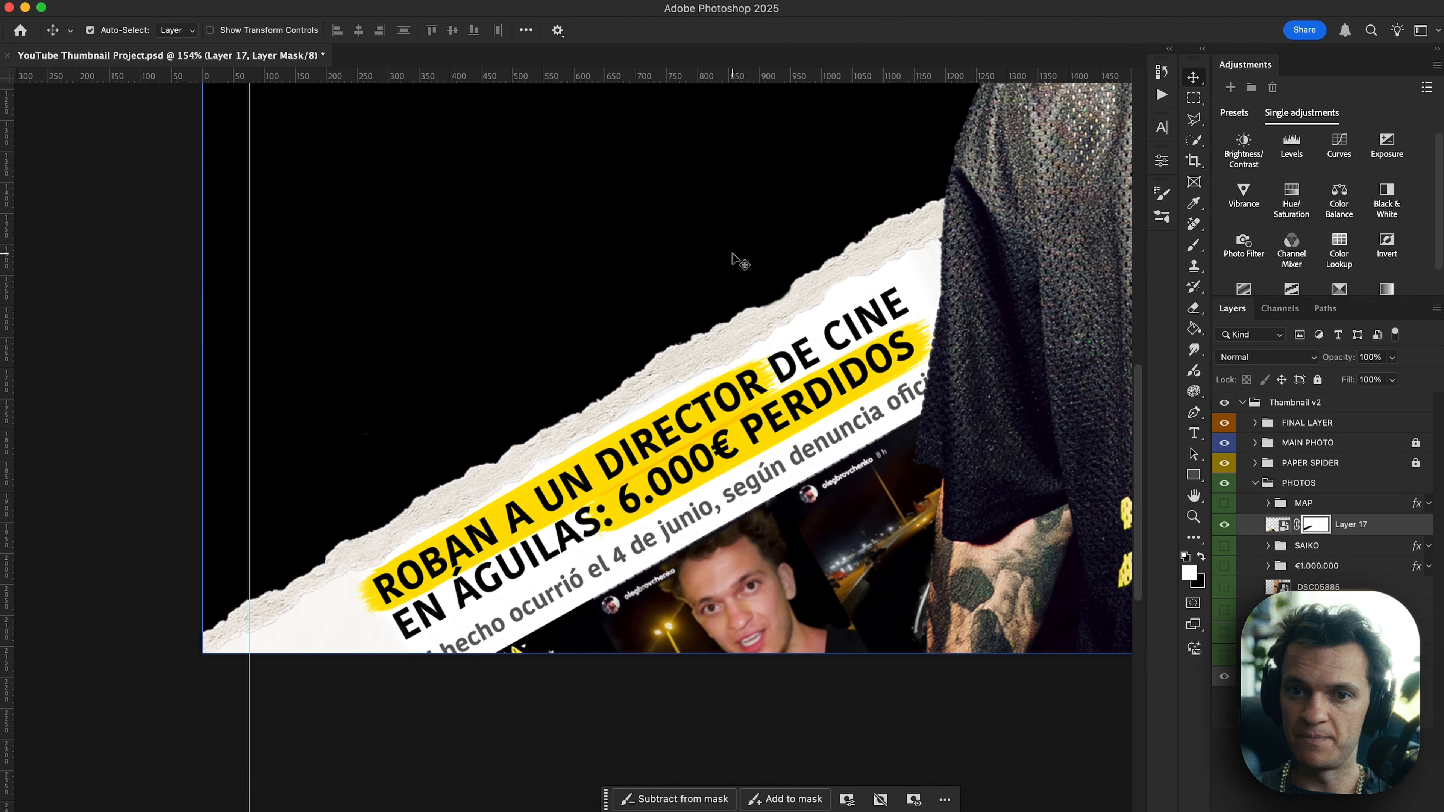
{"action": "key", "text": "super+0"}
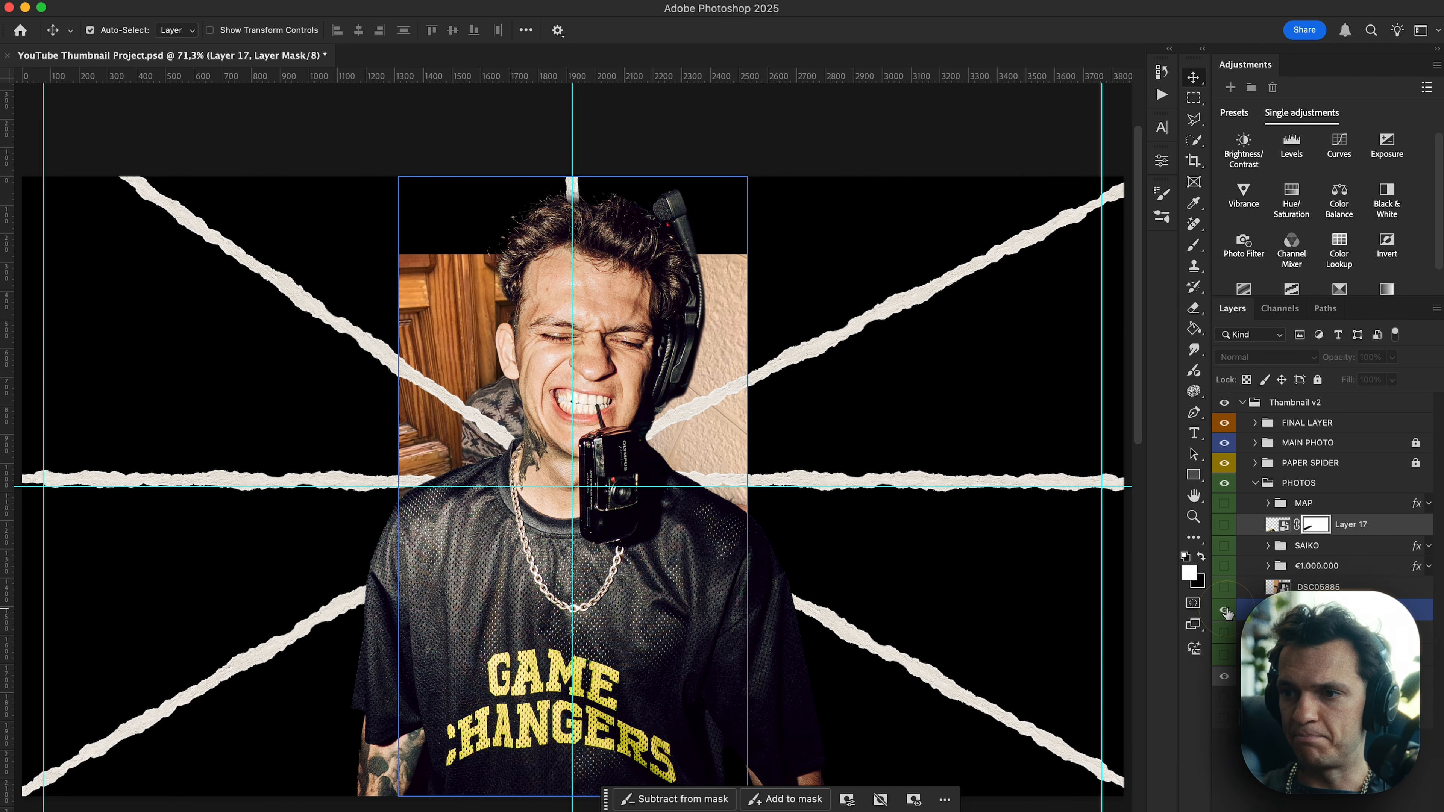
Place the broke photo in the canvas's lower-left corner, scale it to about 77%, and nudge it down slightly.
{"action": "left_click", "coordinate": [601, 380]}
{"action": "key", "text": "super+t"}
{"action": "left_click_drag", "start_coordinate": [601, 380], "coordinate": [307, 537]}
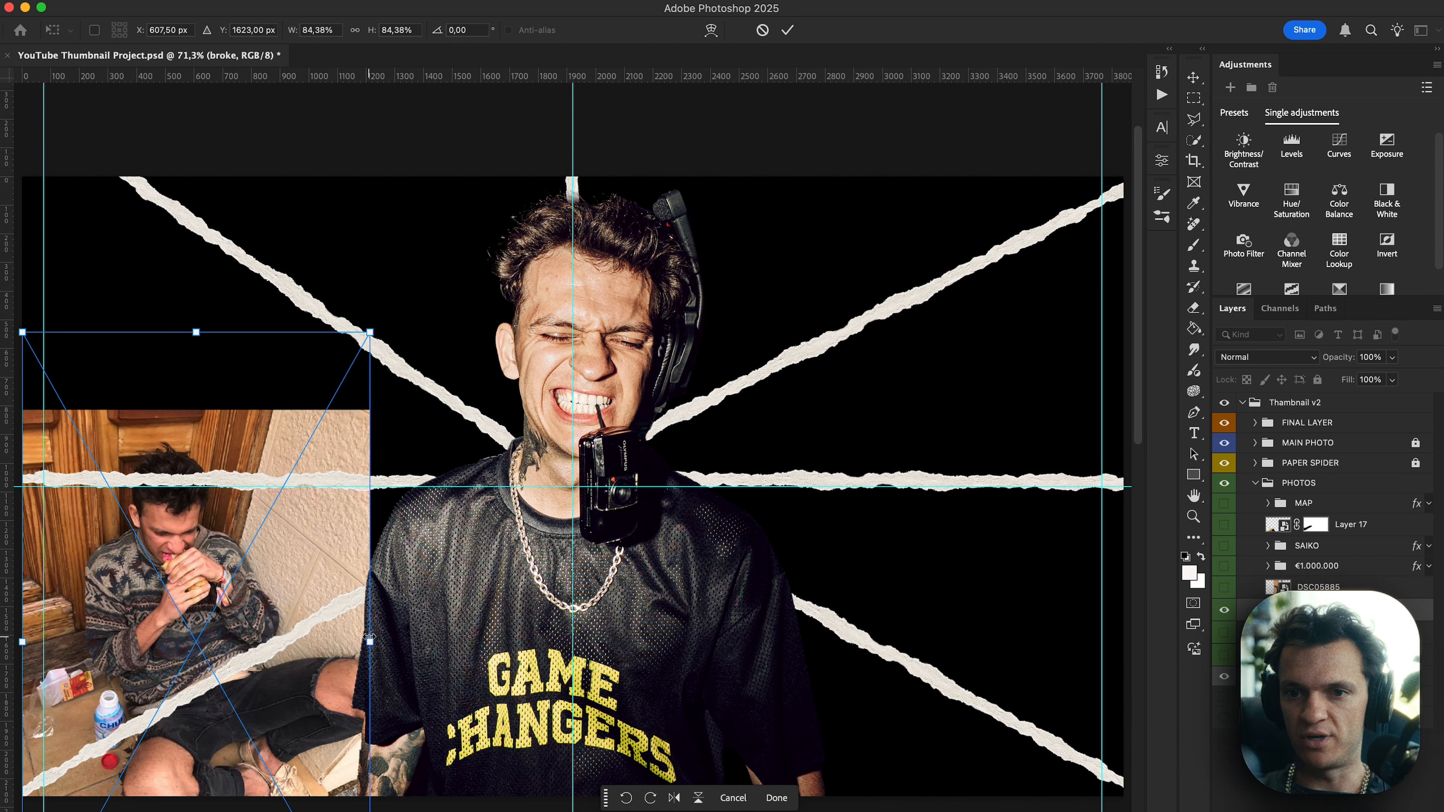
{"action": "left_click_drag", "start_coordinate": [365, 640], "coordinate": [335, 645]}
{"action": "left_click_drag", "start_coordinate": [279, 604], "coordinate": [278, 590]}
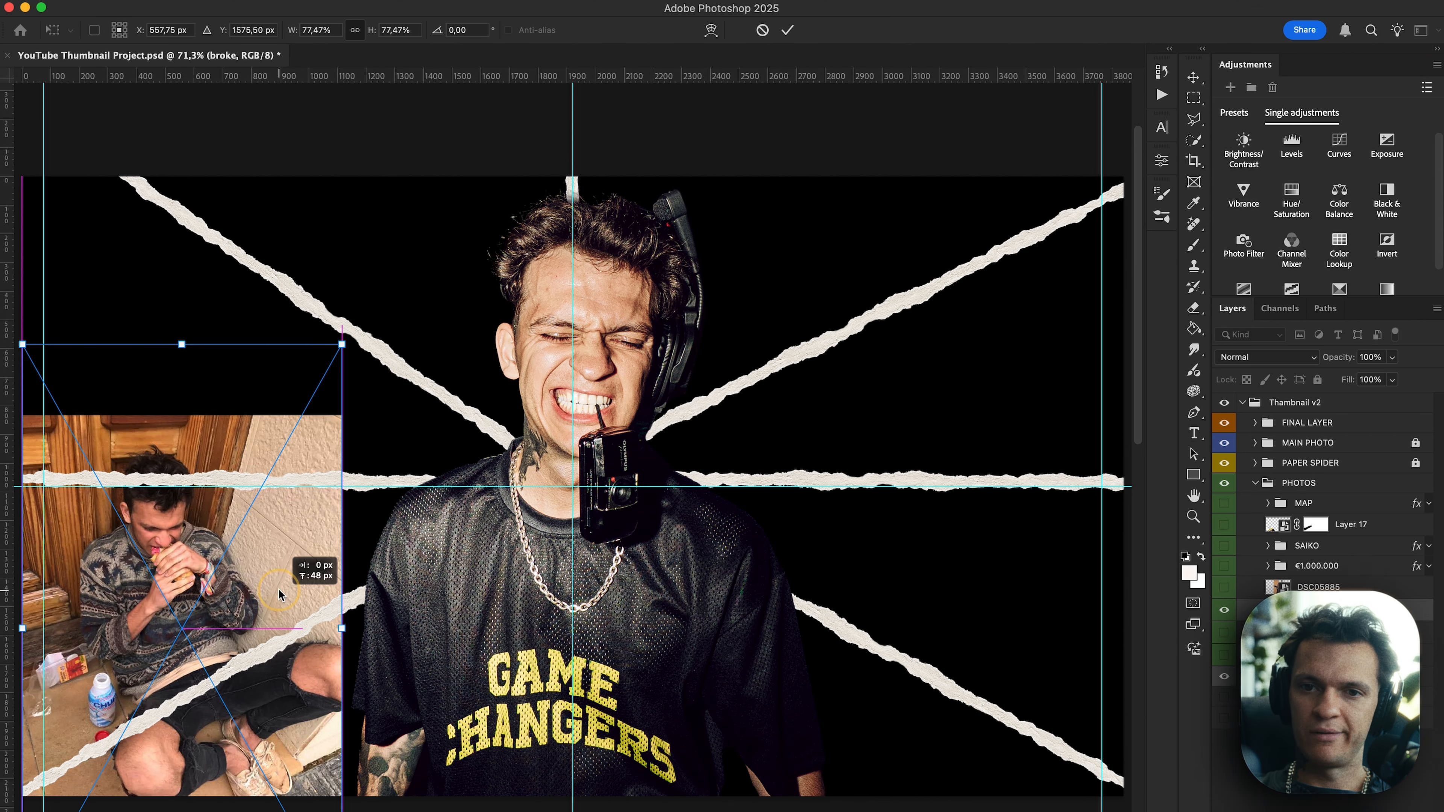
{"action": "key", "text": "Return"}
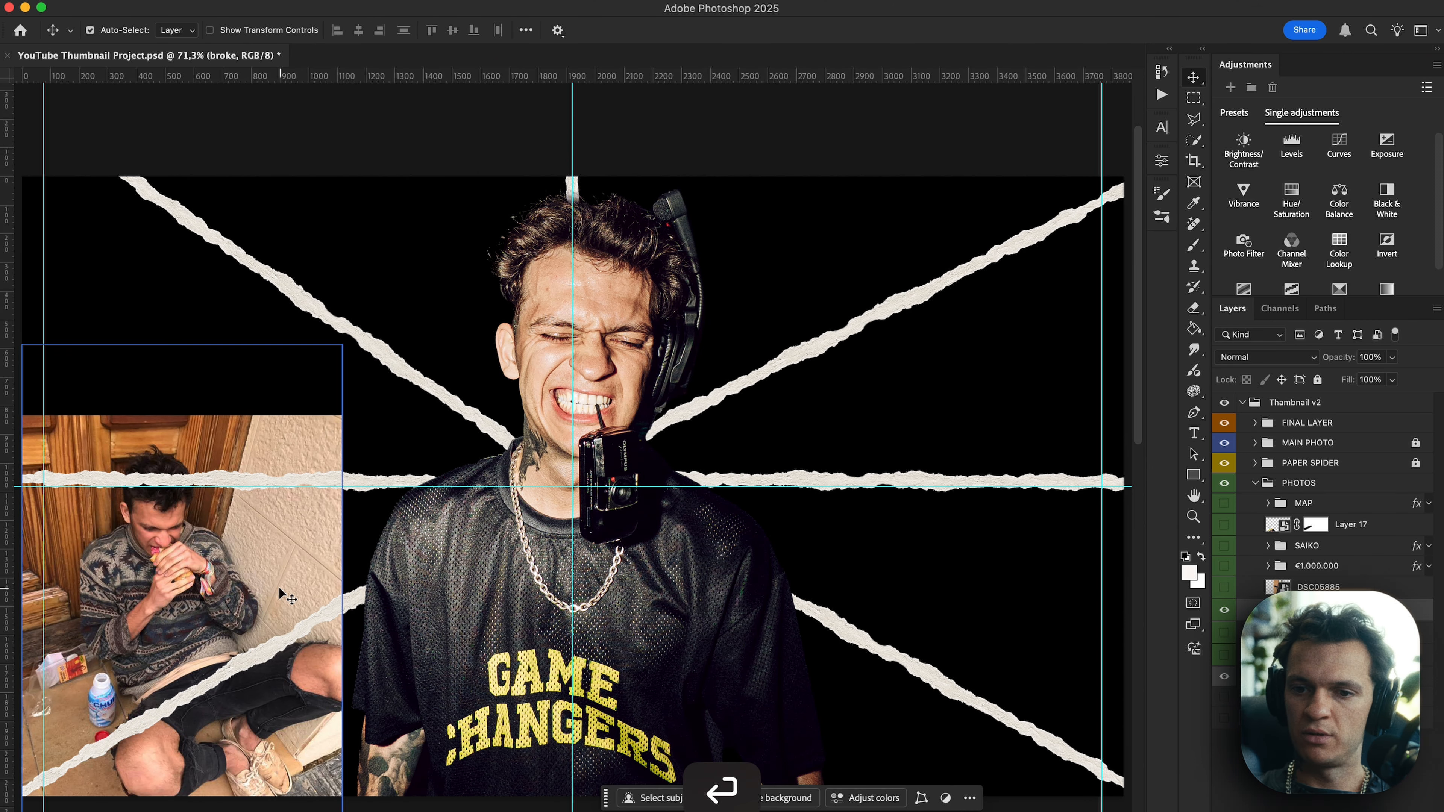
{"action": "key", "text": "F2"}
{"action": "key", "text": "shift+Up"}
{"action": "key", "text": "shift+Down"}
{"action": "key", "text": "shift+Down"}
{"action": "key", "text": "shift+Down"}
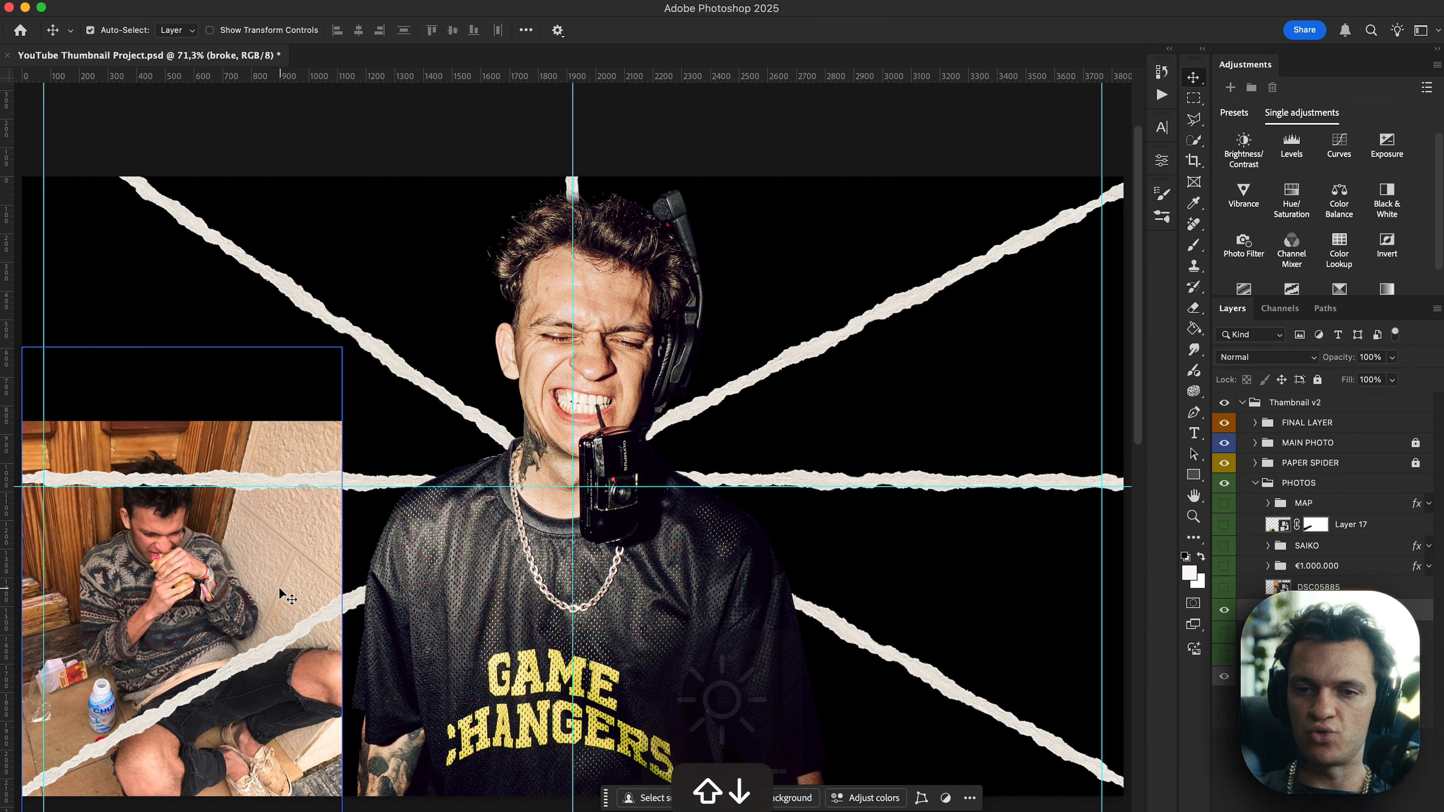
{"action": "key", "text": "shift+Up"}
Mask out the part of the broke photo above the horizontal torn strip and clear the selection.
{"action": "scroll", "coordinate": [279, 589], "scroll_direction": "left", "scroll_amount": 4}
{"action": "scroll", "coordinate": [279, 589], "scroll_direction": "down", "scroll_amount": 2}
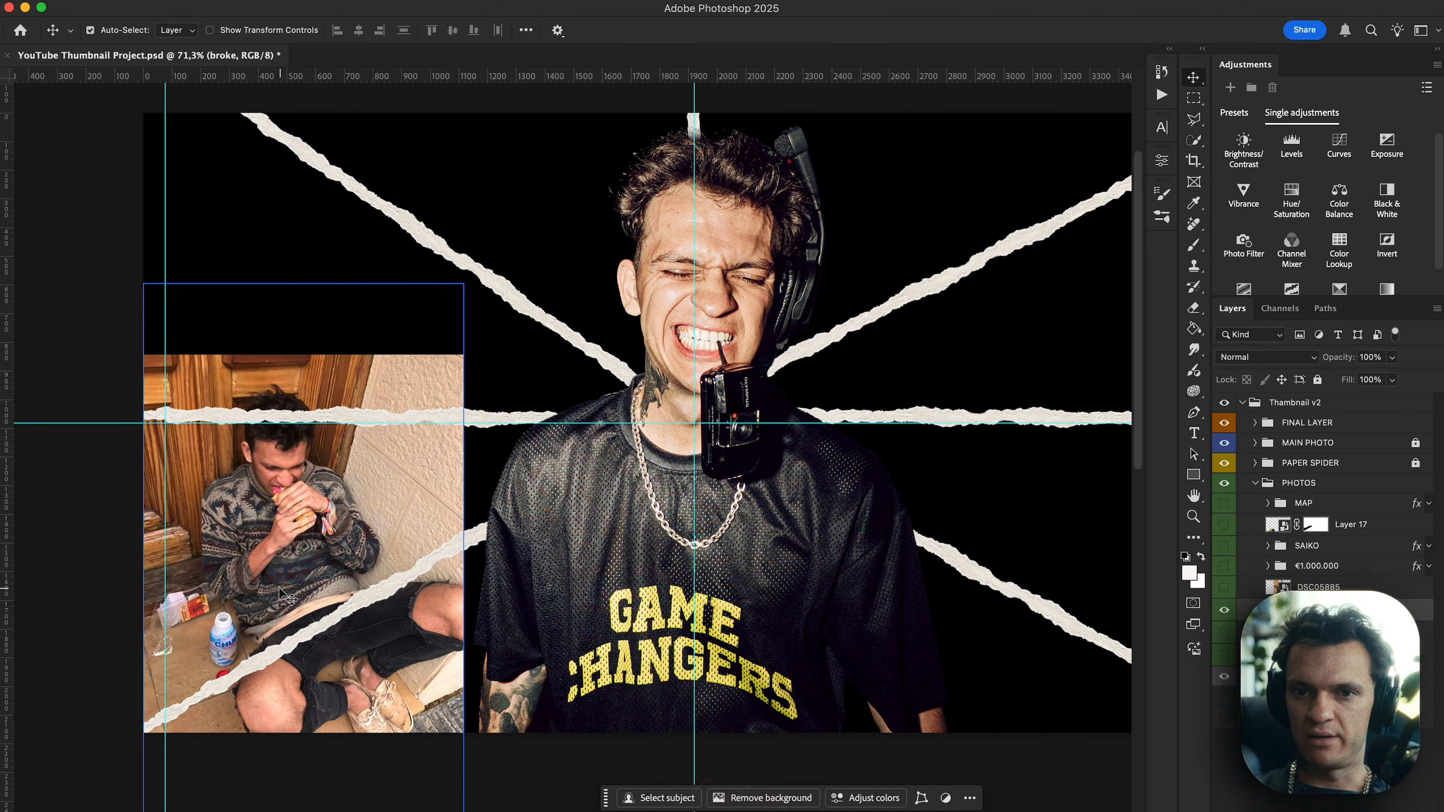
{"action": "key", "text": "super+0"}
{"action": "scroll", "coordinate": [280, 595], "scroll_direction": "left", "scroll_amount": 2}
{"action": "scroll", "coordinate": [280, 595], "scroll_direction": "down", "scroll_amount": 1}
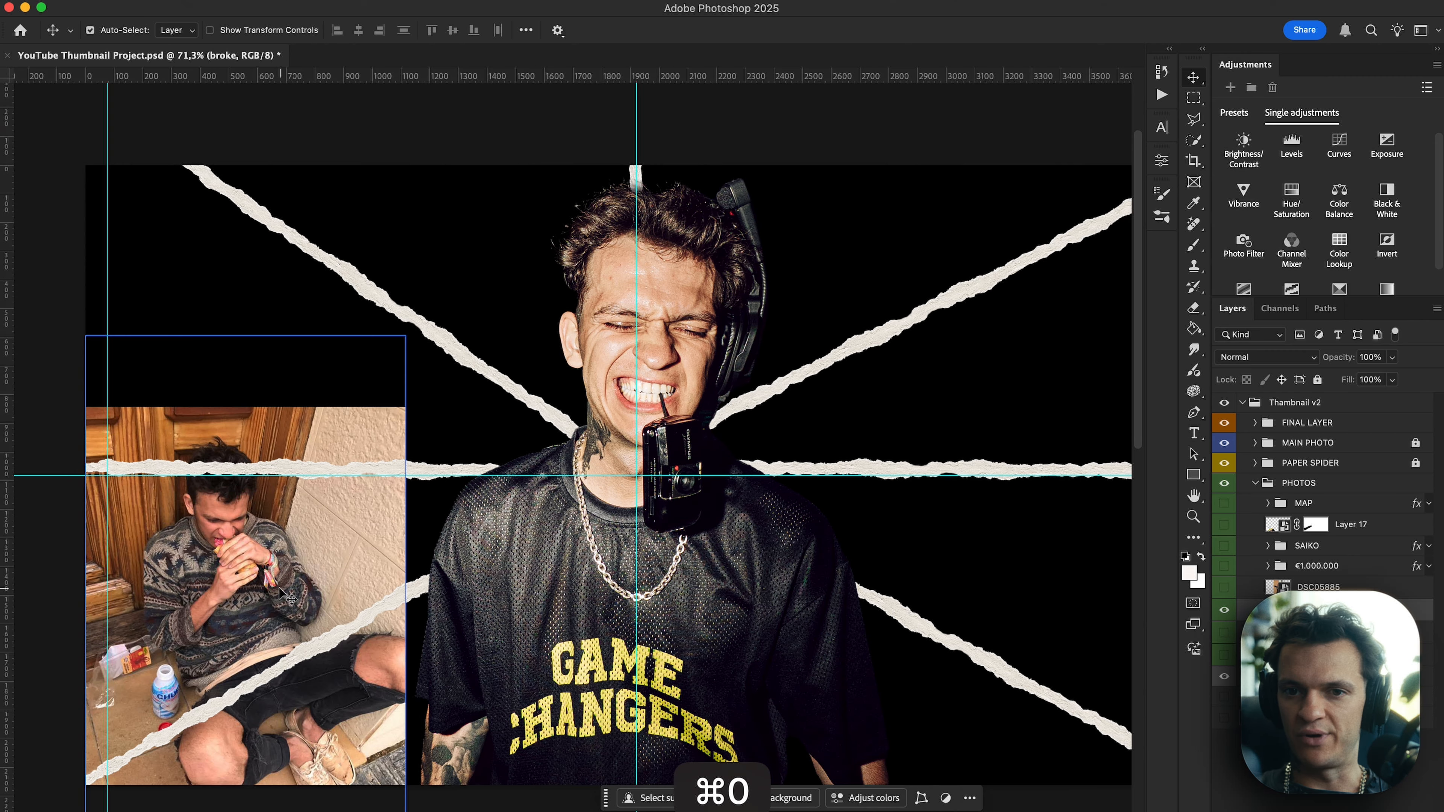
{"action": "scroll", "coordinate": [227, 665], "scroll_direction": "up", "scroll_amount": 5}
{"action": "scroll", "coordinate": [344, 569], "scroll_direction": "left", "scroll_amount": 2}
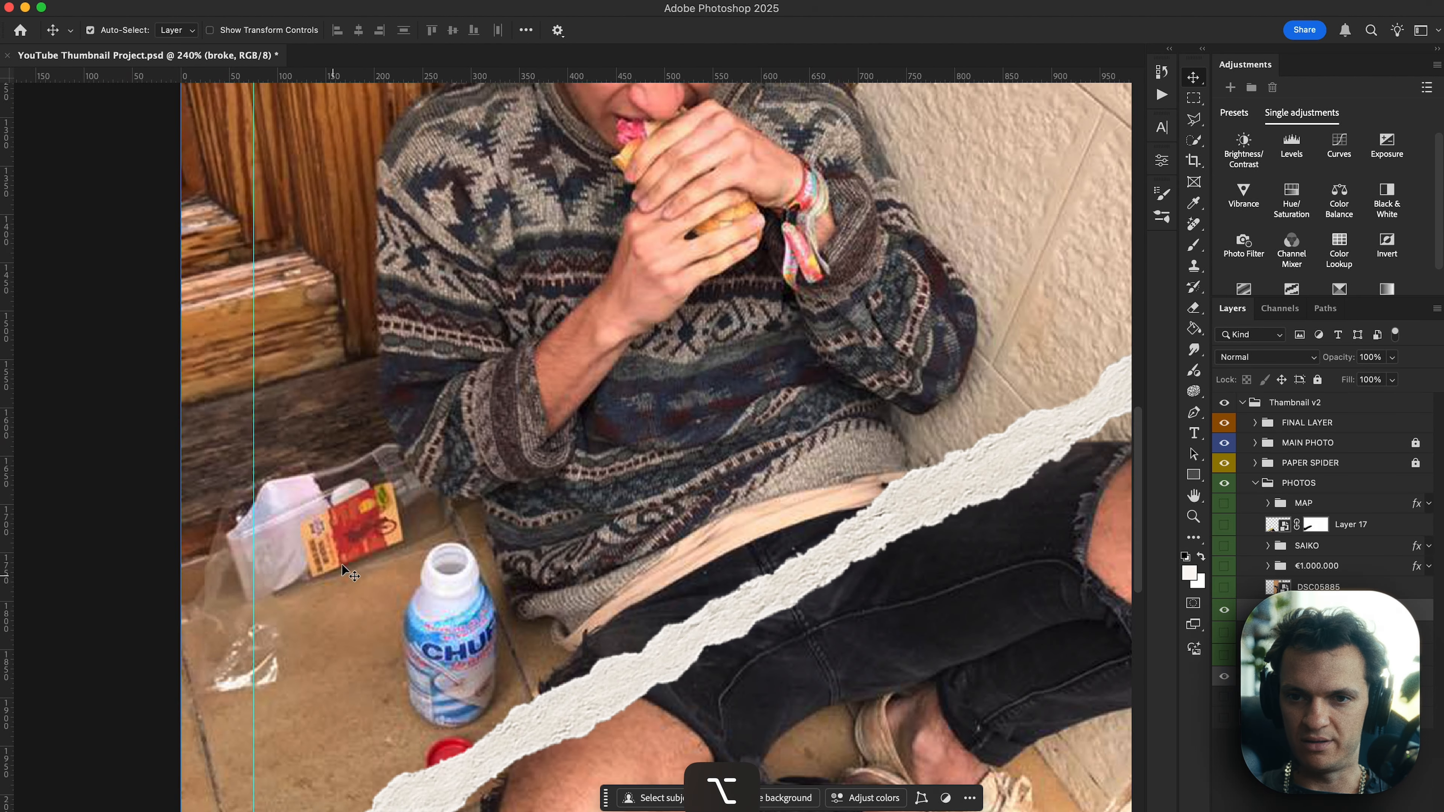
{"action": "scroll", "coordinate": [449, 630], "scroll_direction": "down", "scroll_amount": 2}
{"action": "key", "text": "super+0"}
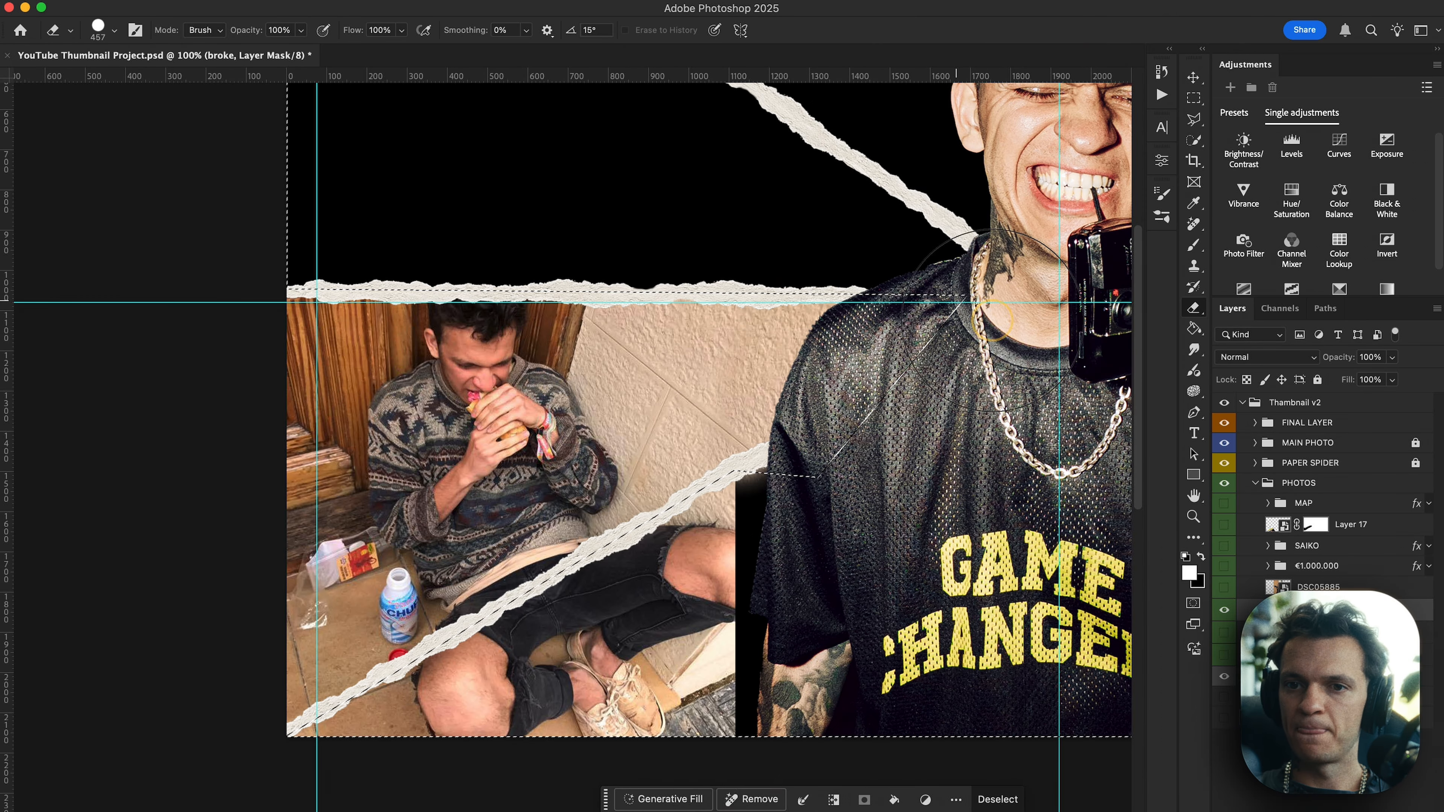
{"action": "key", "text": "super+d"}
{"action": "key", "text": "v"}
Show the news clipping together with the broke photo, and turn on the MAP group.
{"action": "left_click", "coordinate": [1224, 611]}
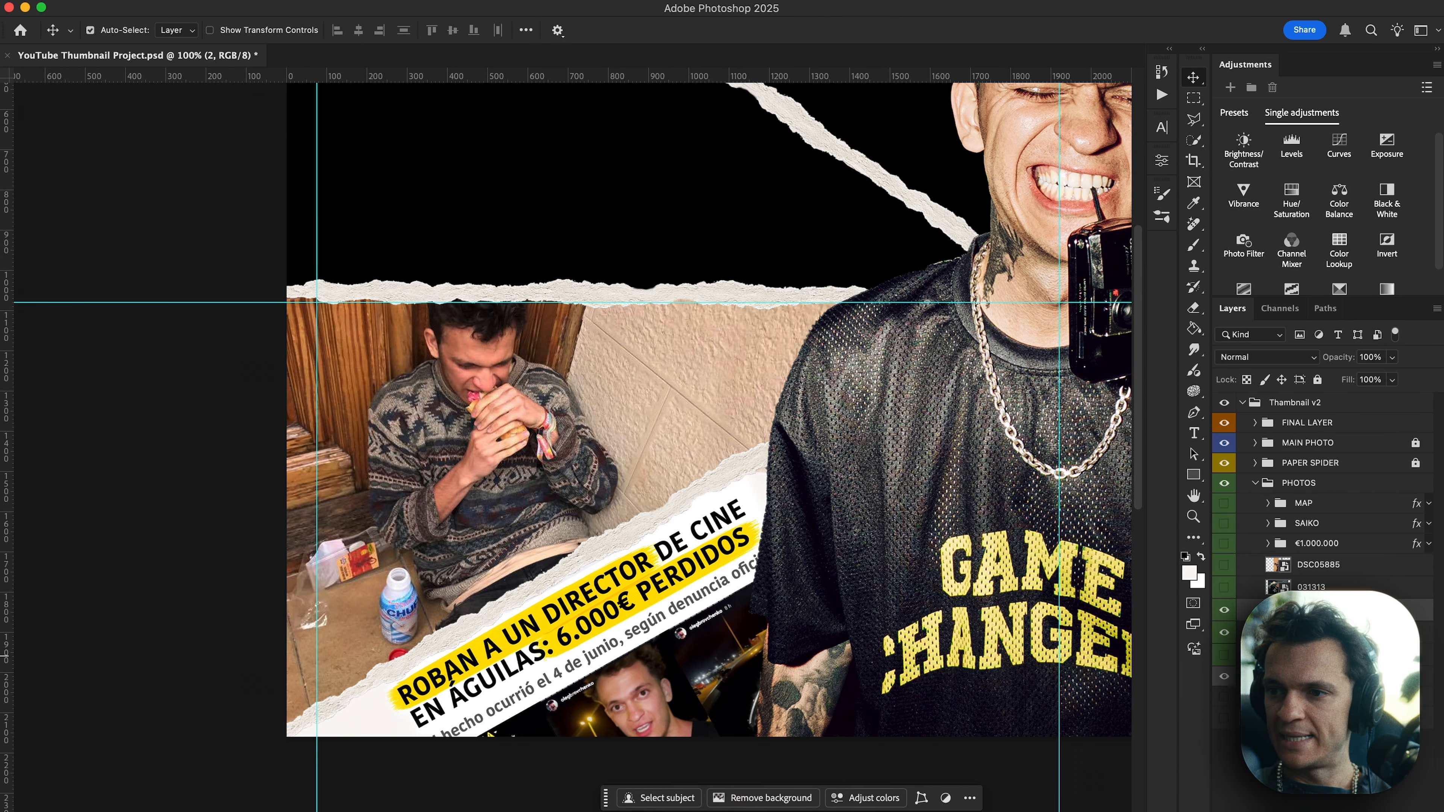
{"action": "left_click", "coordinate": [1225, 502]}
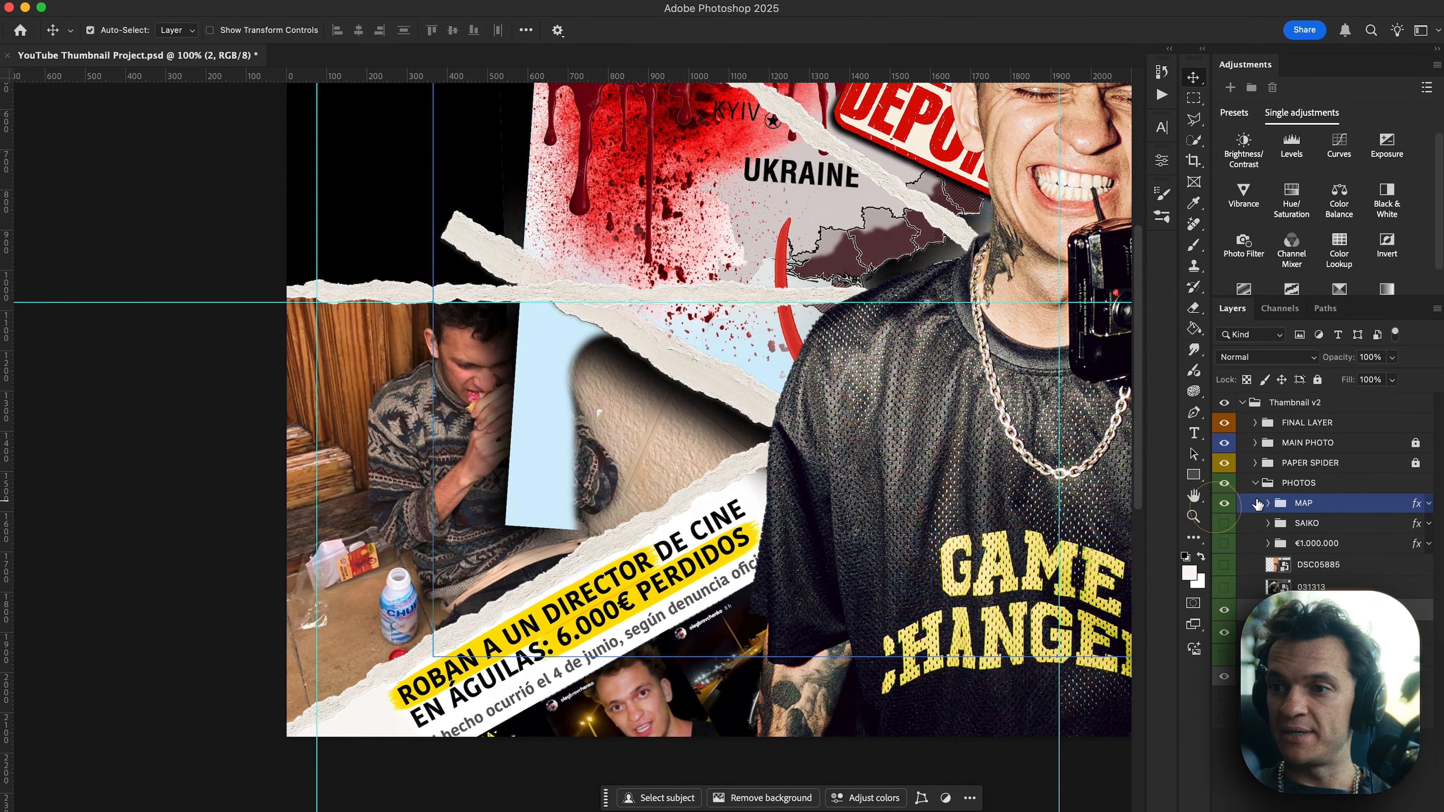
{"action": "left_click", "coordinate": [1284, 504]}
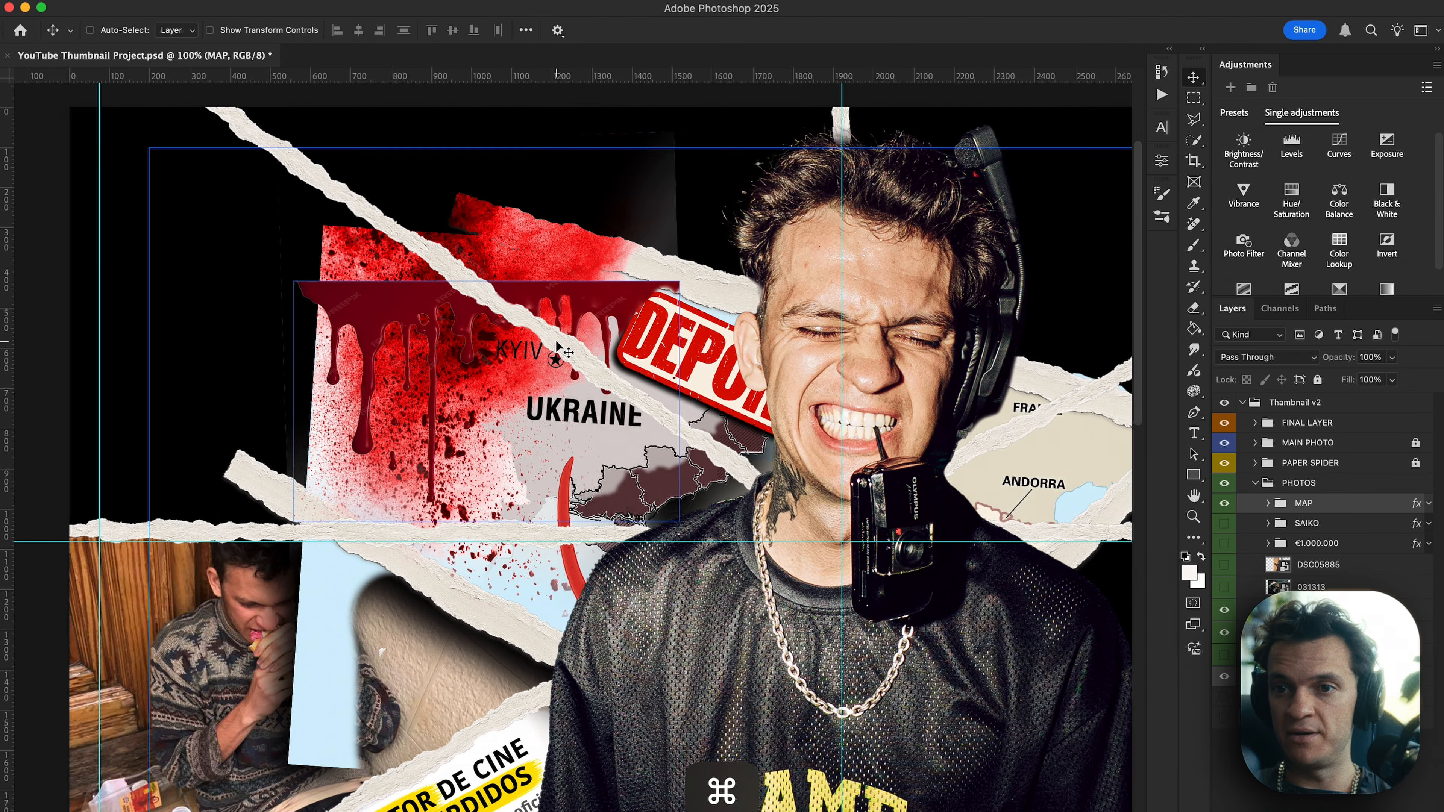
Move the MAP group into the canvas's upper-left area and rotate it slightly clockwise to fit between the torn strips.
{"action": "key", "text": "super+t"}
{"action": "scroll", "coordinate": [707, 290], "scroll_direction": "left", "scroll_amount": 3}
{"action": "left_click_drag", "start_coordinate": [576, 328], "coordinate": [381, 332]}
{"action": "scroll", "coordinate": [559, 355], "scroll_direction": "up", "scroll_amount": 1}
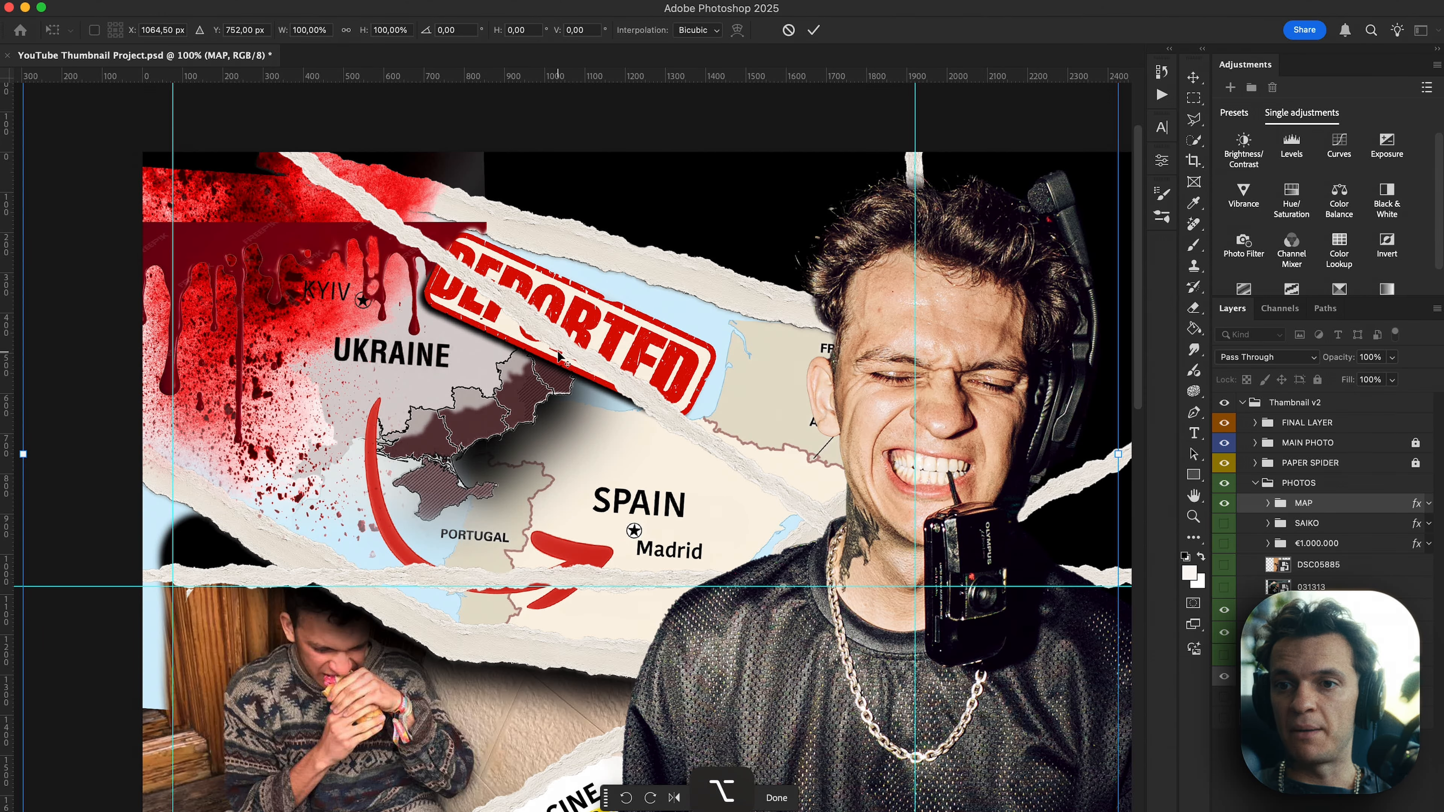
{"action": "scroll", "coordinate": [558, 355], "scroll_direction": "down", "scroll_amount": 3}
{"action": "scroll", "coordinate": [559, 356], "scroll_direction": "up", "scroll_amount": 3}
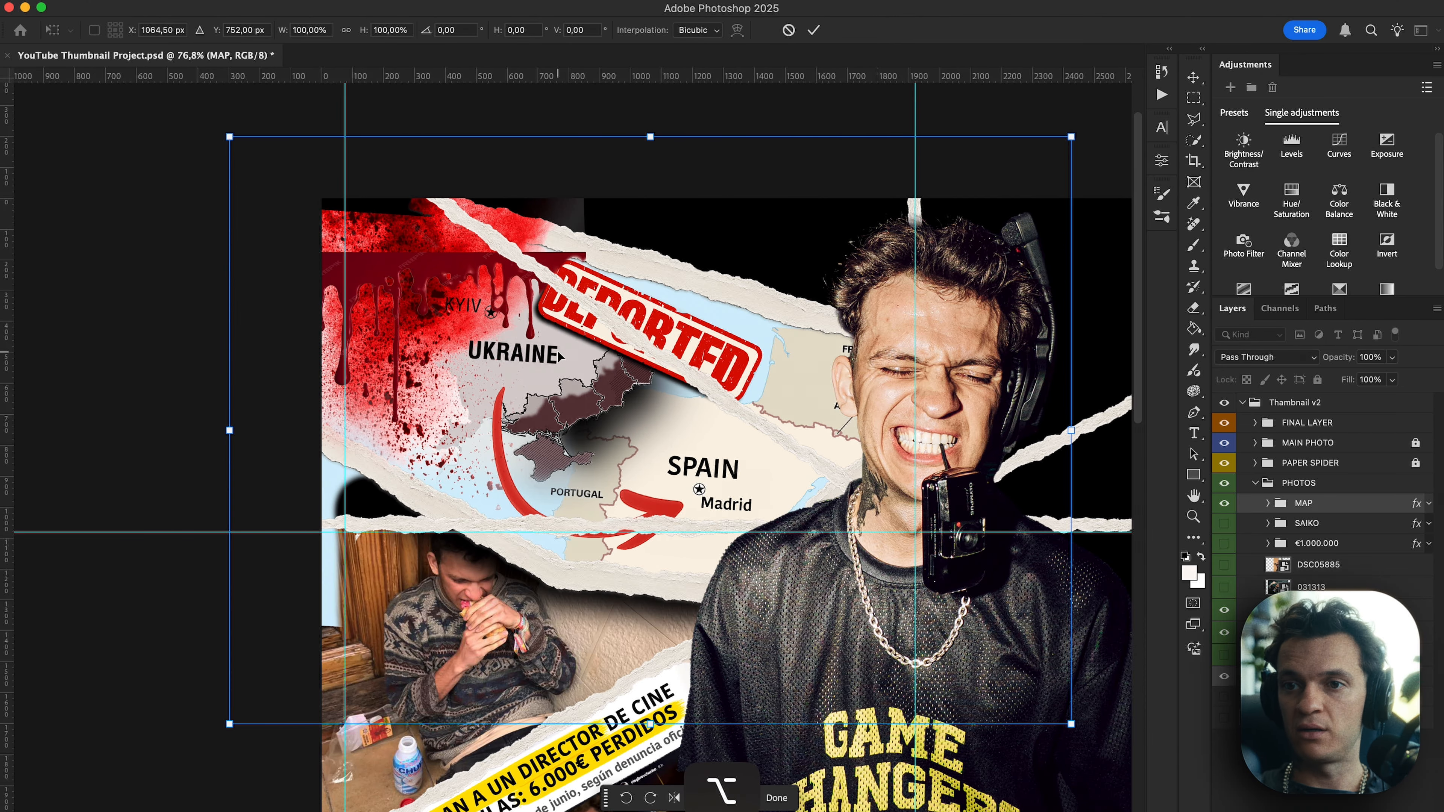
{"action": "left_click_drag", "start_coordinate": [1000, 106], "coordinate": [1019, 129]}
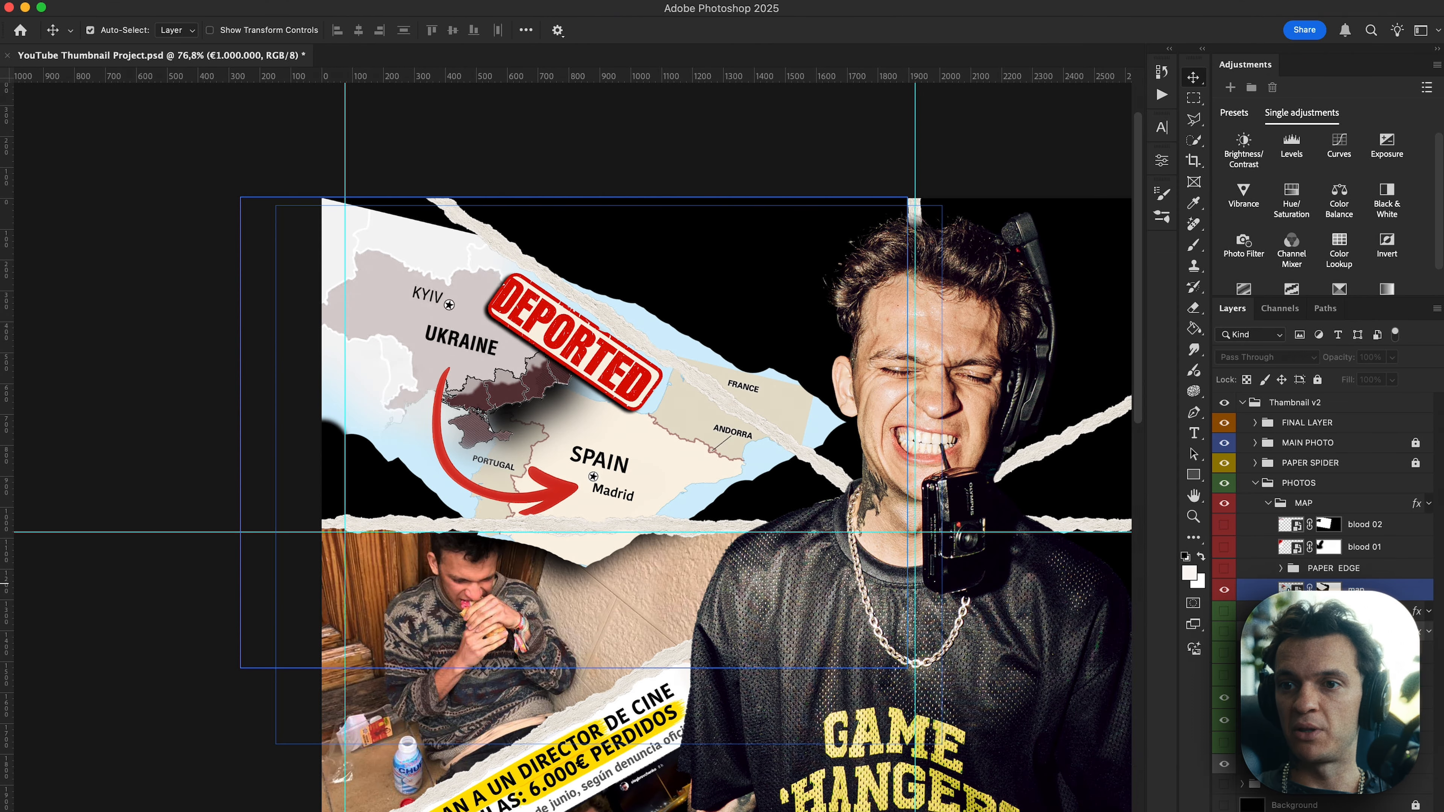
{"action": "key", "text": "super+t"}
{"action": "left_click_drag", "start_coordinate": [702, 165], "coordinate": [716, 170]}
{"action": "left_click_drag", "start_coordinate": [658, 330], "coordinate": [381, 239]}
{"action": "key", "text": "Return"}
{"action": "scroll", "coordinate": [495, 212], "scroll_direction": "up", "scroll_amount": 3}
{"action": "scroll", "coordinate": [495, 212], "scroll_direction": "left", "scroll_amount": 2}
{"action": "key", "text": "b"}
{"action": "key", "text": "super+z"}
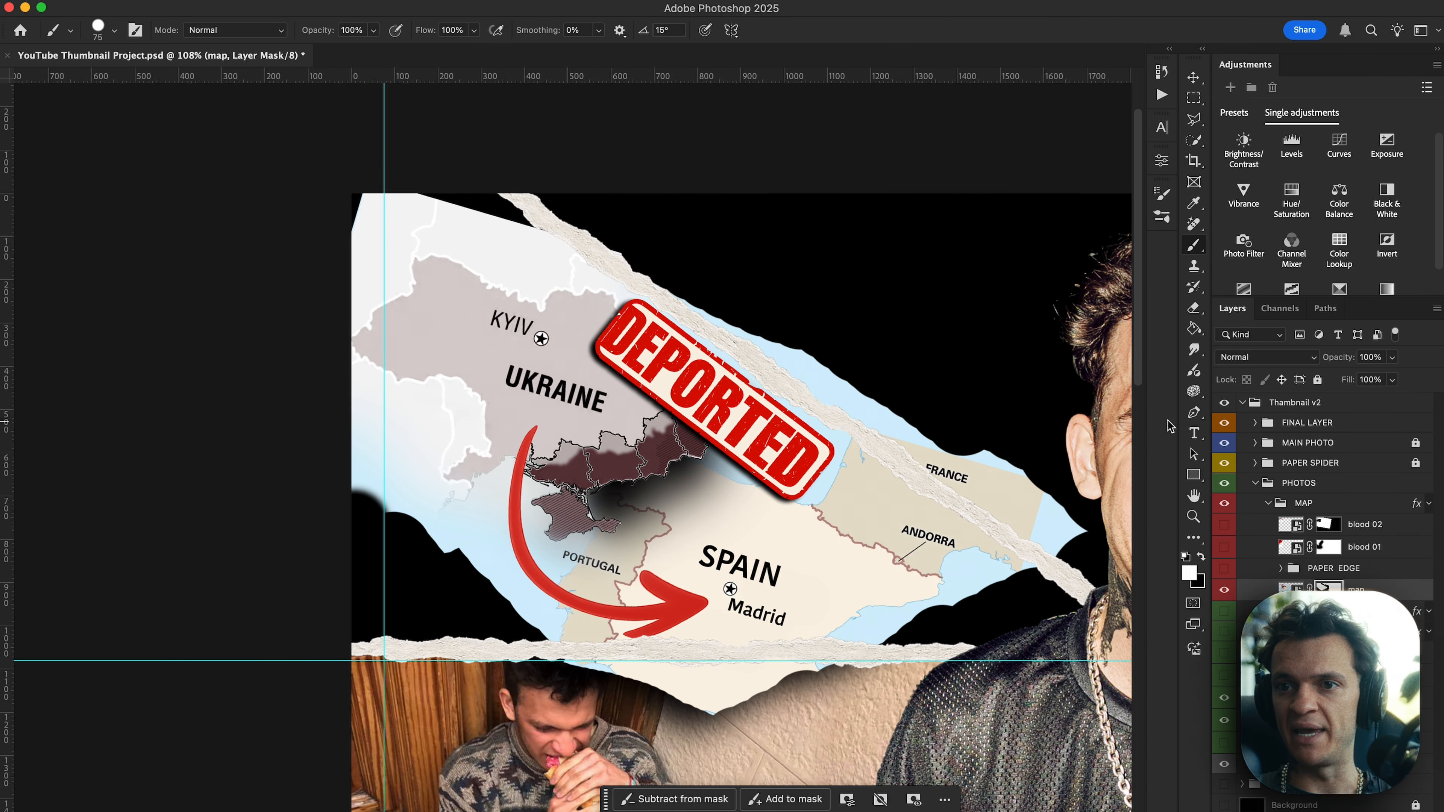
On a new layer above the map, paint the black gaps at the map's upper-left corner and top edge off-white.
{"action": "left_click", "coordinate": [1288, 588]}
{"action": "key", "text": "s"}
{"action": "key", "text": "b"}
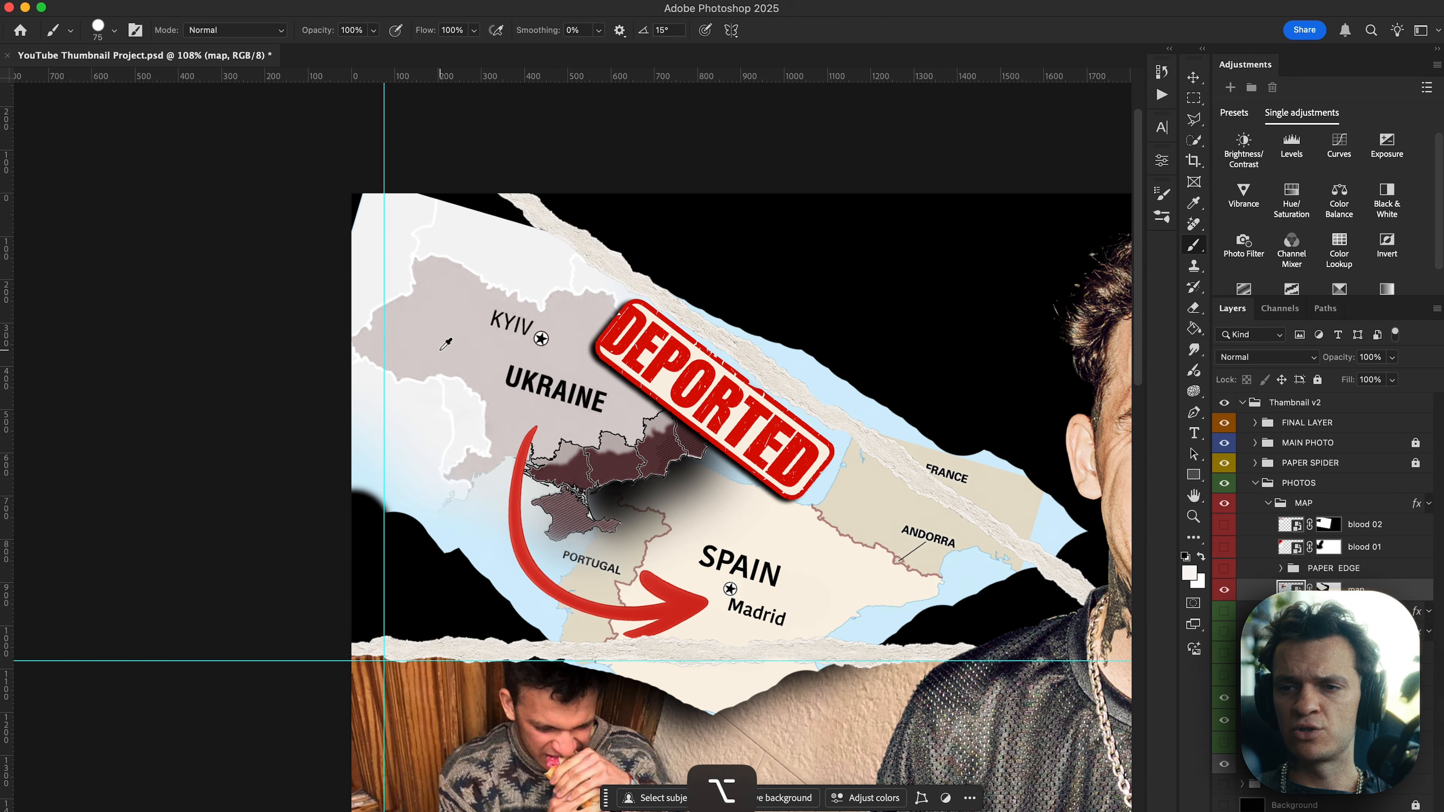
{"action": "scroll", "coordinate": [442, 350], "scroll_direction": "up", "scroll_amount": 5}
{"action": "mouse_move", "coordinate": [812, 340]}
{"action": "left_mouse_down"}
{"action": "mouse_move", "coordinate": [771, 340]}
{"action": "mouse_move", "coordinate": [795, 341]}
{"action": "left_mouse_up"}
{"action": "mouse_move", "coordinate": [687, 219]}
{"action": "left_mouse_down"}
{"action": "mouse_move", "coordinate": [757, 281]}
{"action": "mouse_move", "coordinate": [749, 203]}
{"action": "left_mouse_up"}
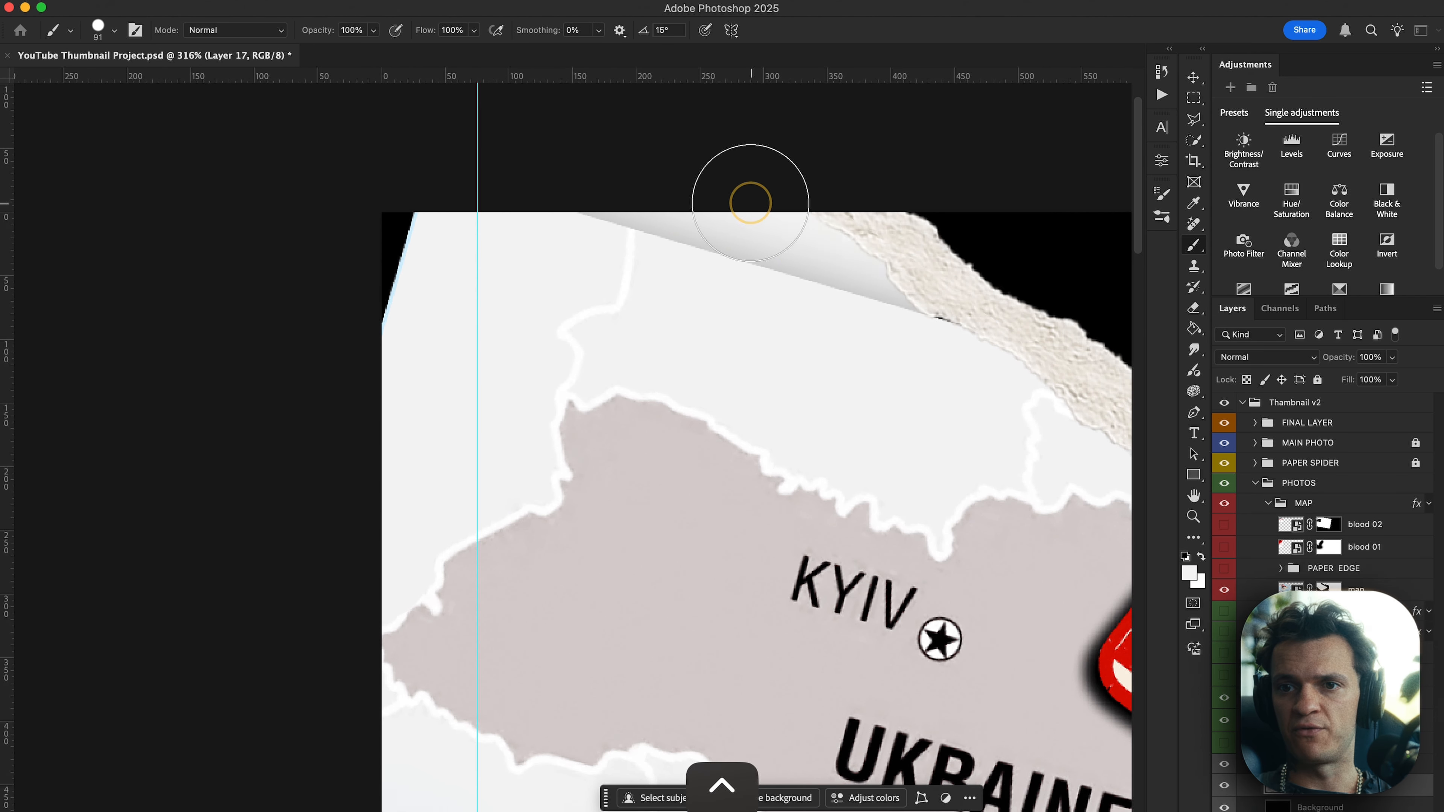
{"action": "key", "text": "super+z"}
{"action": "key", "text": "super+shift+n"}
{"action": "key", "text": "Return"}
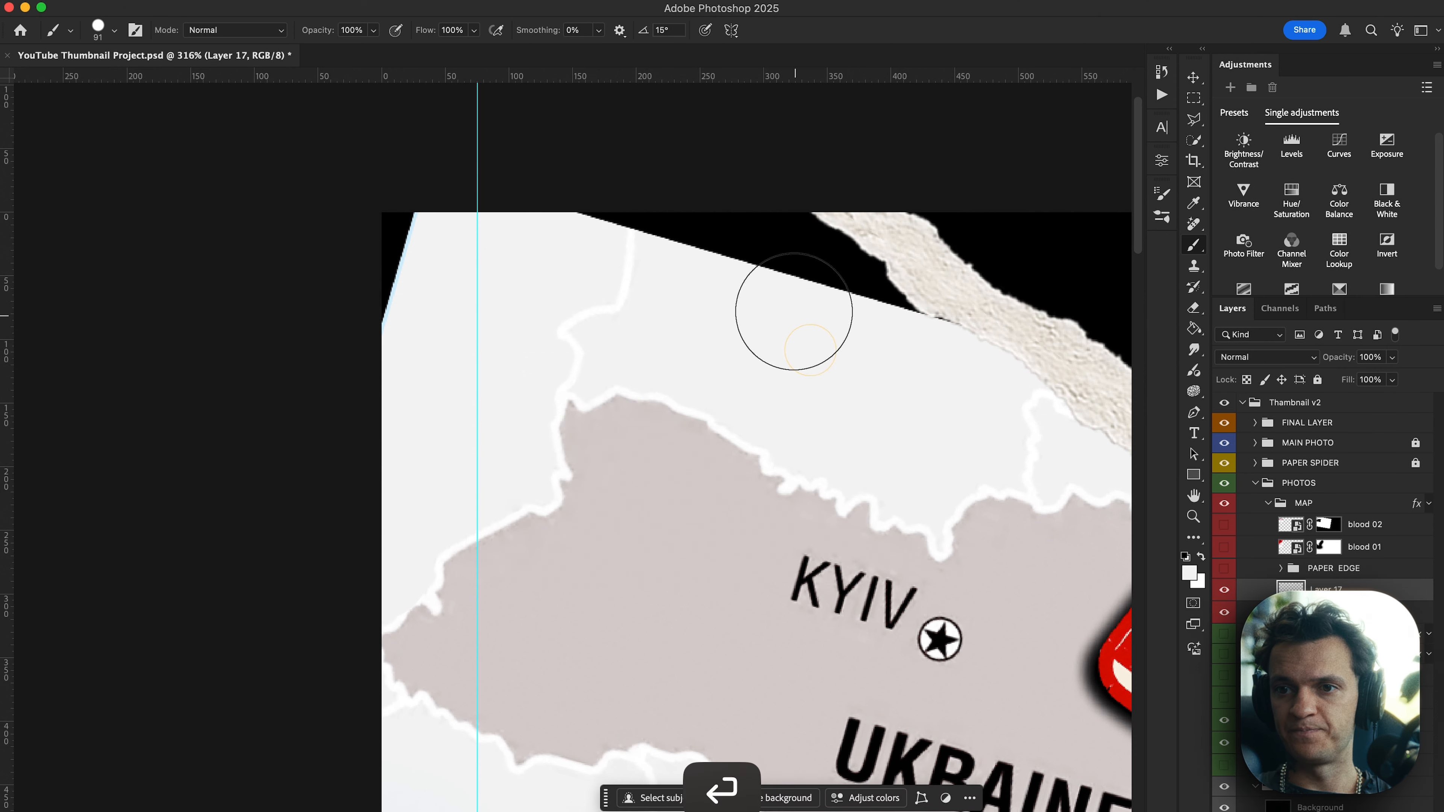
{"action": "mouse_move", "coordinate": [793, 311]}
{"action": "left_mouse_down"}
{"action": "mouse_move", "coordinate": [923, 329]}
{"action": "mouse_move", "coordinate": [371, 431]}
{"action": "left_mouse_up"}
Paint the map's sampled light blue over the black area between its lower-left edge and the horizontal strip.
{"action": "scroll", "coordinate": [371, 431], "scroll_direction": "down", "scroll_amount": 10}
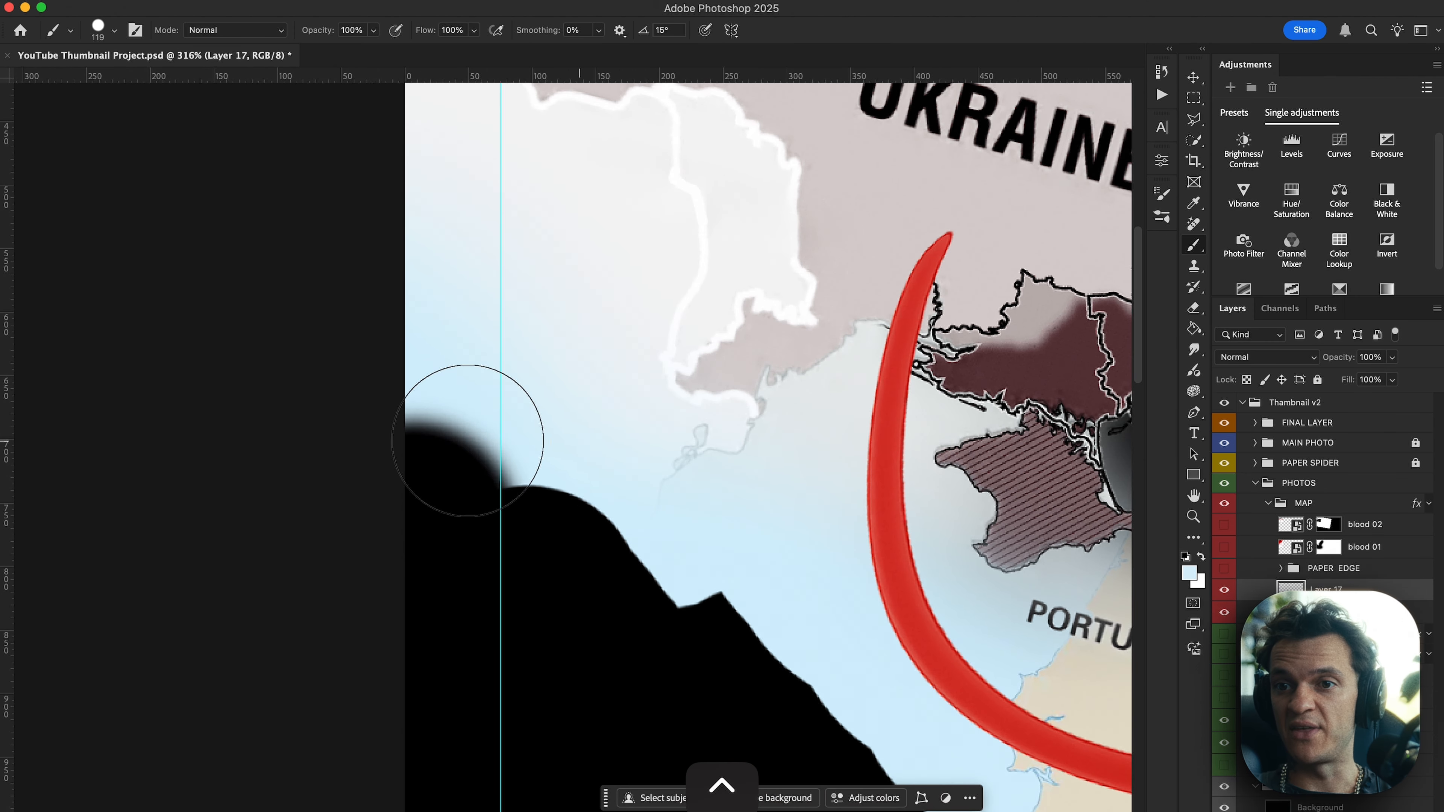
{"action": "mouse_move", "coordinate": [468, 441]}
{"action": "left_mouse_down"}
{"action": "mouse_move", "coordinate": [674, 632]}
{"action": "mouse_move", "coordinate": [674, 597]}
{"action": "left_mouse_up"}
{"action": "scroll", "coordinate": [738, 642], "scroll_direction": "down", "scroll_amount": 3}
{"action": "mouse_move", "coordinate": [674, 633]}
{"action": "left_mouse_down"}
{"action": "mouse_move", "coordinate": [740, 642]}
{"action": "mouse_move", "coordinate": [488, 632]}
{"action": "mouse_move", "coordinate": [467, 512]}
{"action": "mouse_move", "coordinate": [484, 748]}
{"action": "mouse_move", "coordinate": [687, 726]}
{"action": "left_mouse_up"}
{"action": "scroll", "coordinate": [687, 726], "scroll_direction": "down", "scroll_amount": 3}
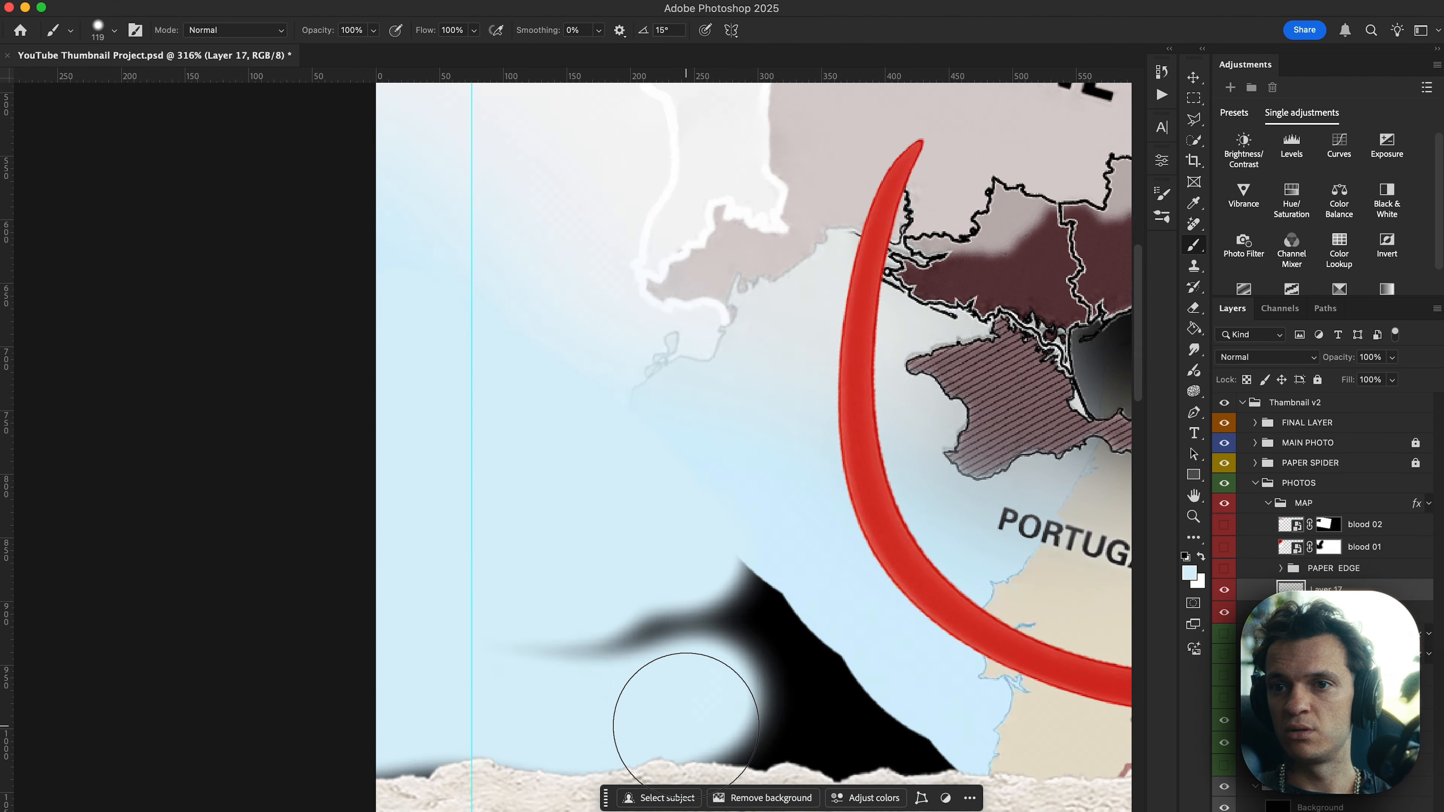
{"action": "scroll", "coordinate": [686, 726], "scroll_direction": "down", "scroll_amount": 3}
{"action": "mouse_move", "coordinate": [729, 478]}
{"action": "left_mouse_down"}
{"action": "mouse_move", "coordinate": [728, 564]}
{"action": "mouse_move", "coordinate": [668, 574]}
{"action": "left_mouse_up"}
{"action": "left_click", "coordinate": [803, 554], "text": "shift"}
{"action": "key", "text": "super+z"}
{"action": "left_click", "coordinate": [863, 587]}
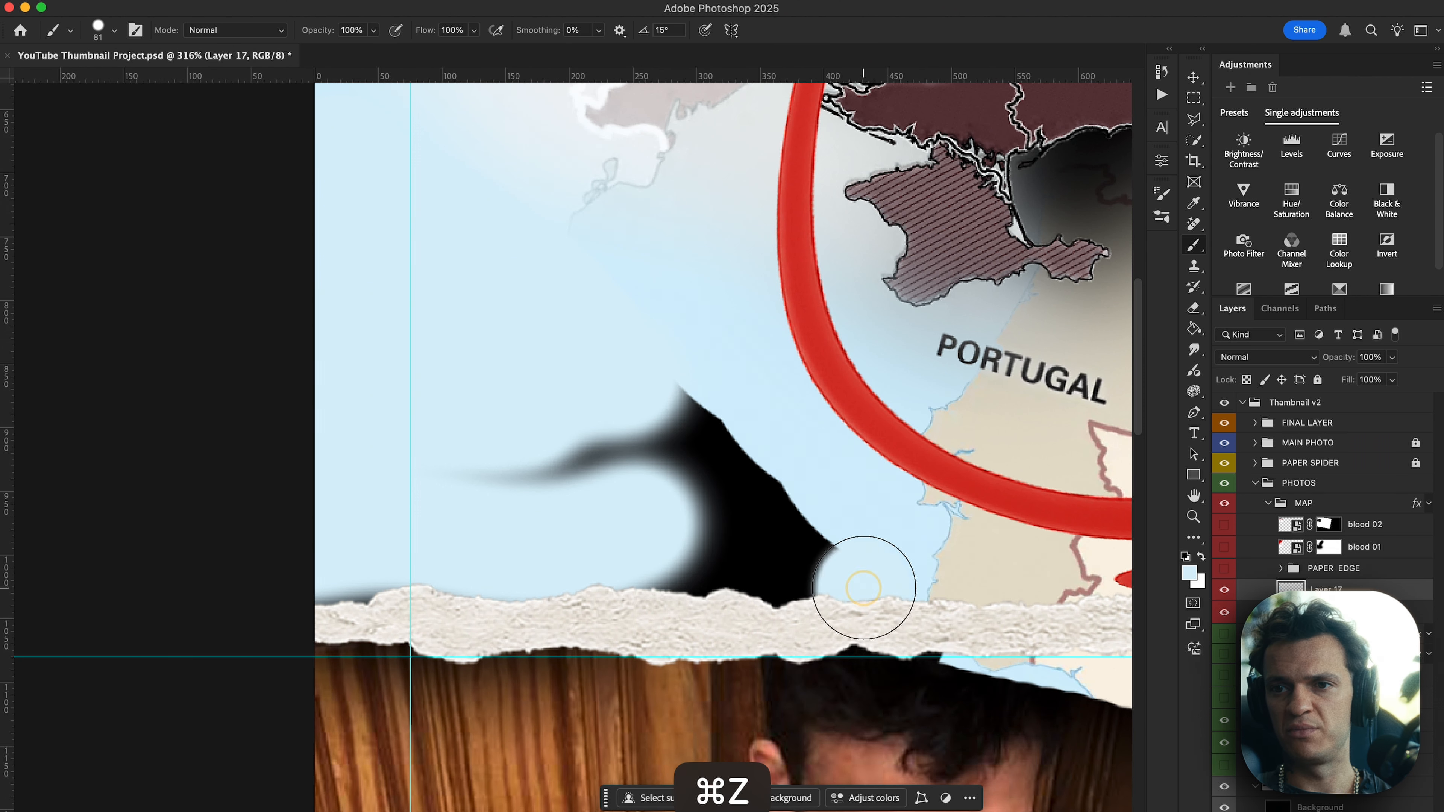
{"action": "mouse_move", "coordinate": [864, 588]}
{"action": "left_mouse_down"}
{"action": "mouse_move", "coordinate": [669, 441]}
{"action": "mouse_move", "coordinate": [809, 581]}
{"action": "mouse_move", "coordinate": [317, 574]}
{"action": "mouse_move", "coordinate": [671, 403]}
{"action": "left_mouse_up"}
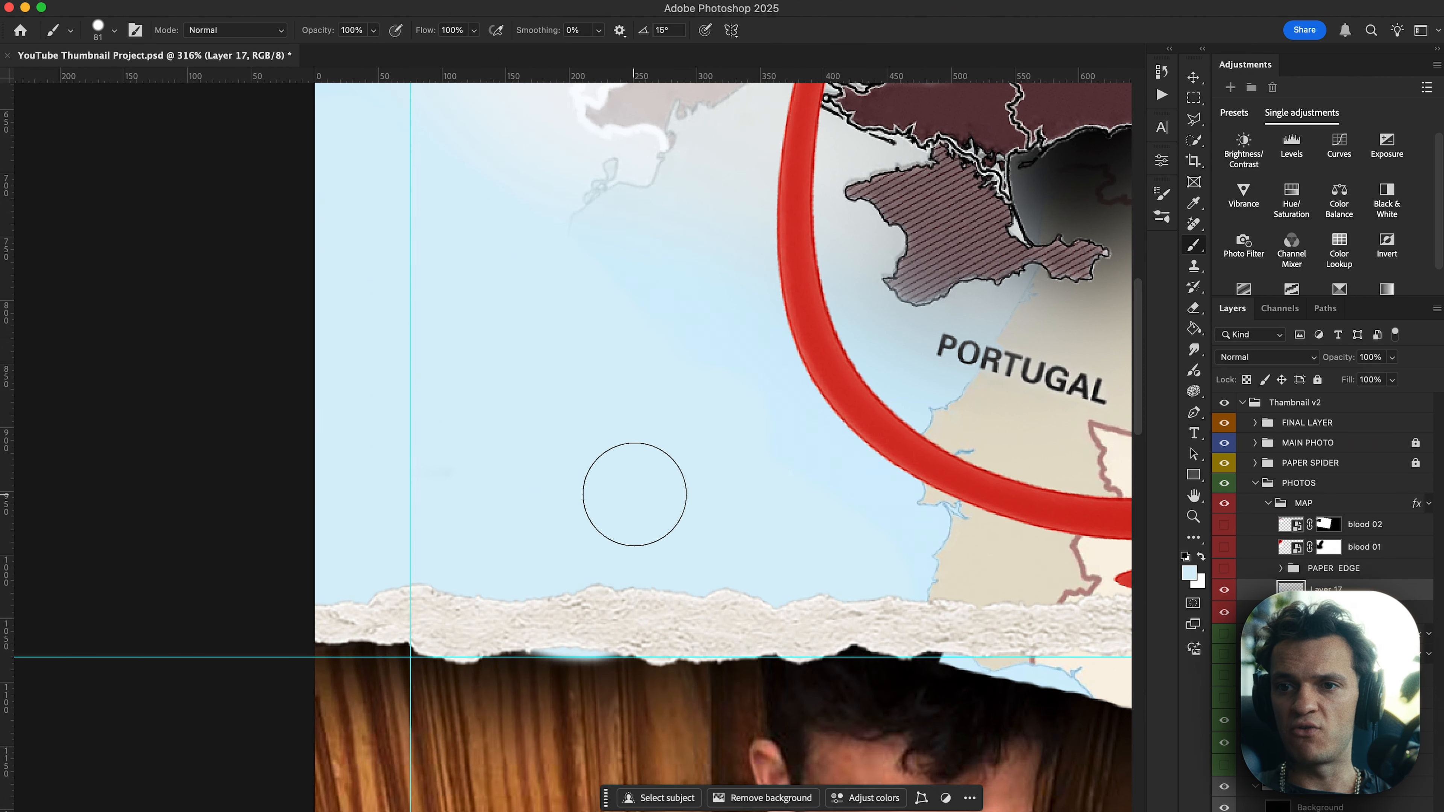
Erase the blue paint that spills below the horizontal strip onto the wooden door.
{"action": "key", "text": "e"}
{"action": "left_click_drag", "start_coordinate": [683, 505], "coordinate": [320, 506]}
{"action": "left_click_drag", "start_coordinate": [532, 691], "coordinate": [555, 709]}
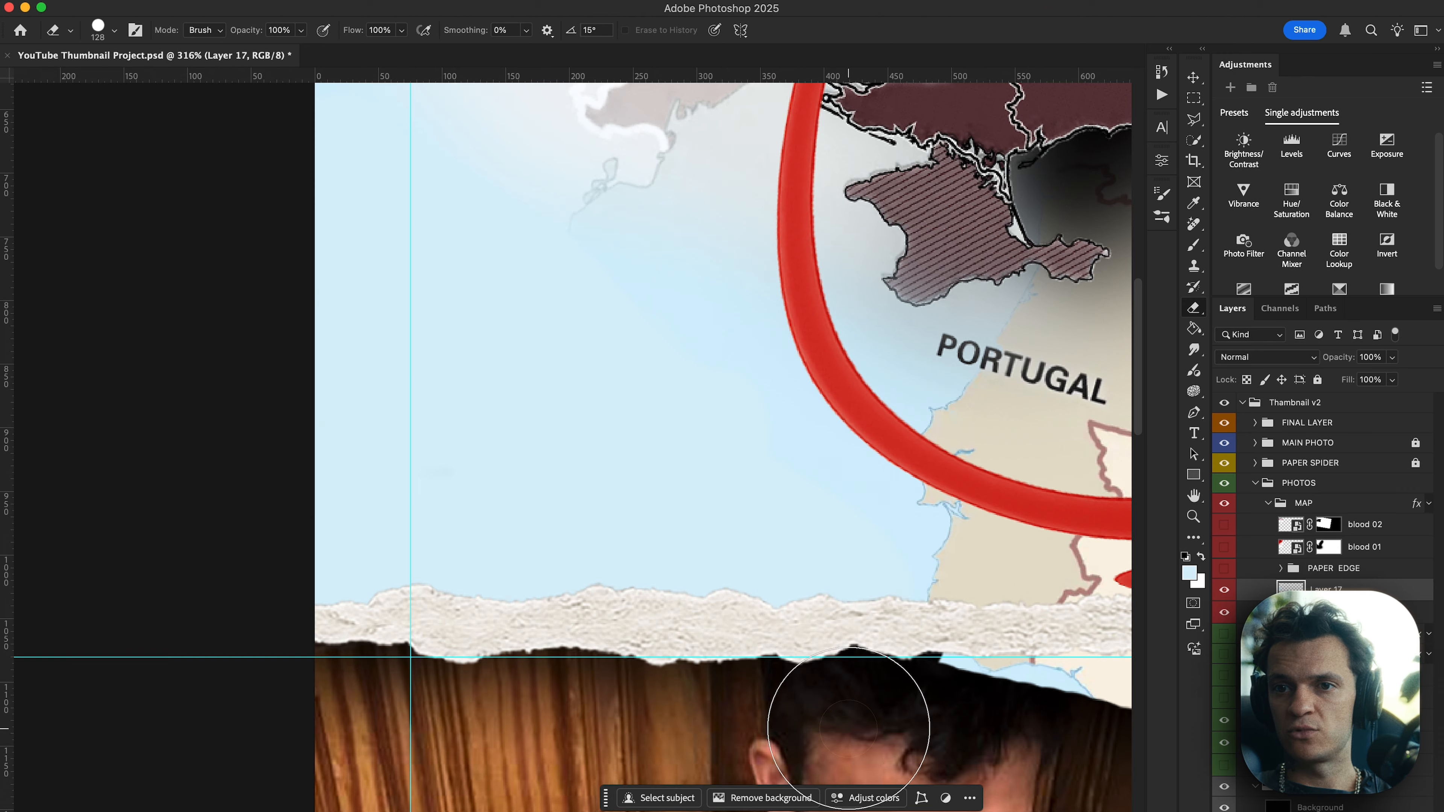
Extend the light blue sea across the black gaps from Spain's east coast to the subject's shoulder and neck.
{"action": "scroll", "coordinate": [849, 729], "scroll_direction": "right", "scroll_amount": 5}
{"action": "scroll", "coordinate": [660, 606], "scroll_direction": "right", "scroll_amount": 6}
{"action": "left_click", "coordinate": [725, 609], "text": "super"}
{"action": "scroll", "coordinate": [1026, 500], "scroll_direction": "right", "scroll_amount": 1}
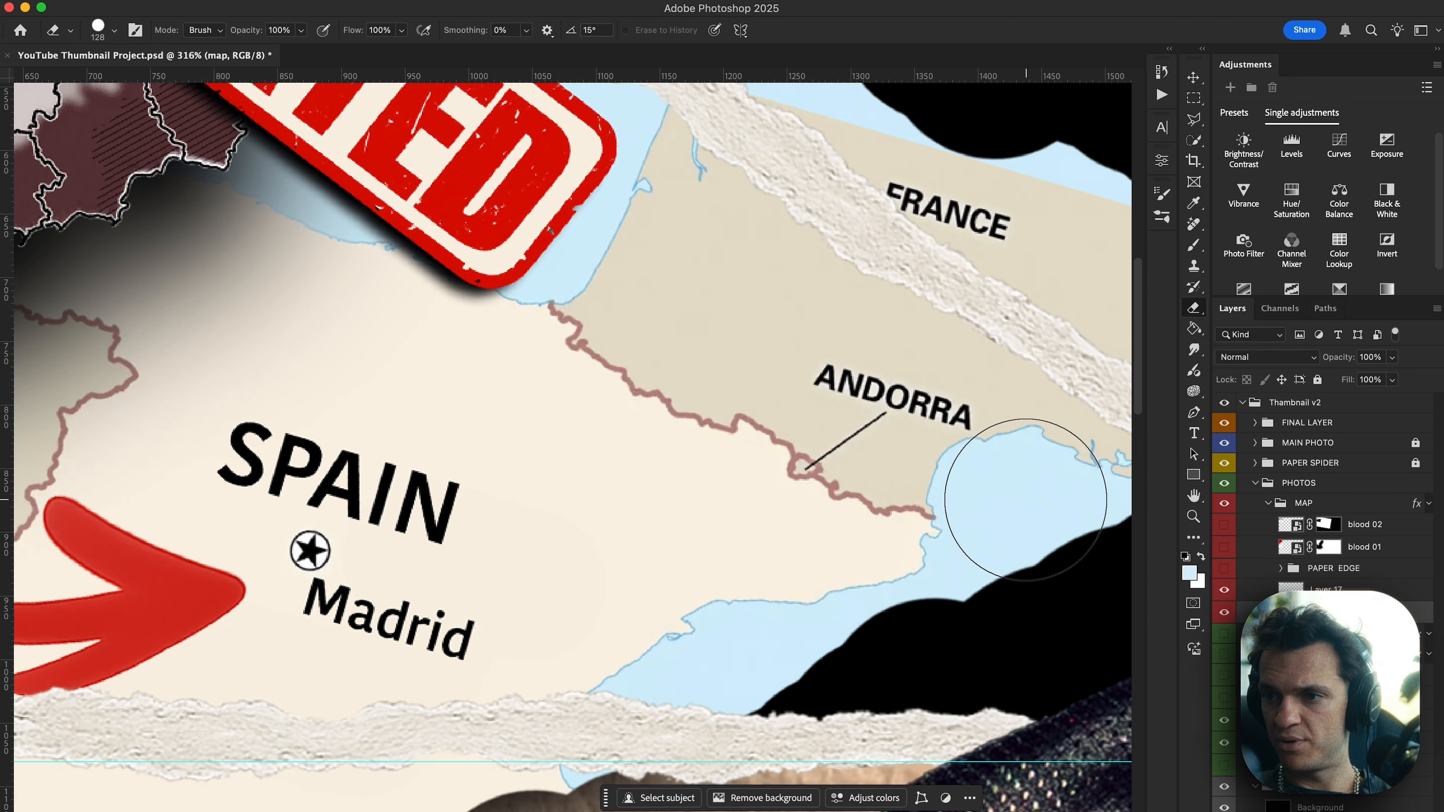
{"action": "key", "text": "b"}
{"action": "scroll", "coordinate": [1007, 523], "scroll_direction": "down", "scroll_amount": 2}
{"action": "scroll", "coordinate": [990, 547], "scroll_direction": "right", "scroll_amount": 3}
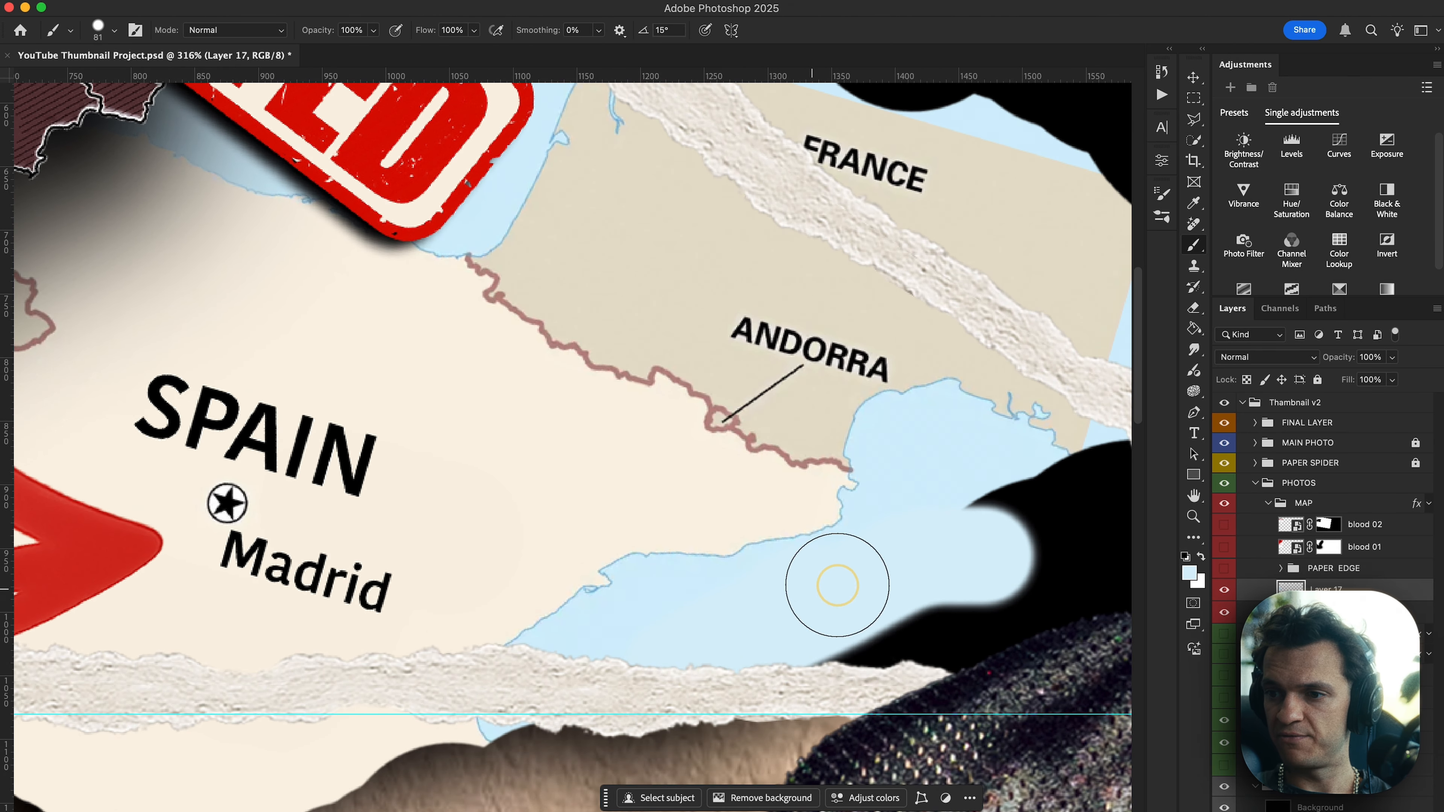
{"action": "scroll", "coordinate": [1009, 507], "scroll_direction": "right", "scroll_amount": 6}
{"action": "left_click_drag", "start_coordinate": [779, 521], "coordinate": [784, 521]}
{"action": "left_click_drag", "start_coordinate": [665, 535], "coordinate": [813, 355]}
Erase the blue paint that spills below the horizontal strip beside the subject's shoulder.
{"action": "key", "text": "e"}
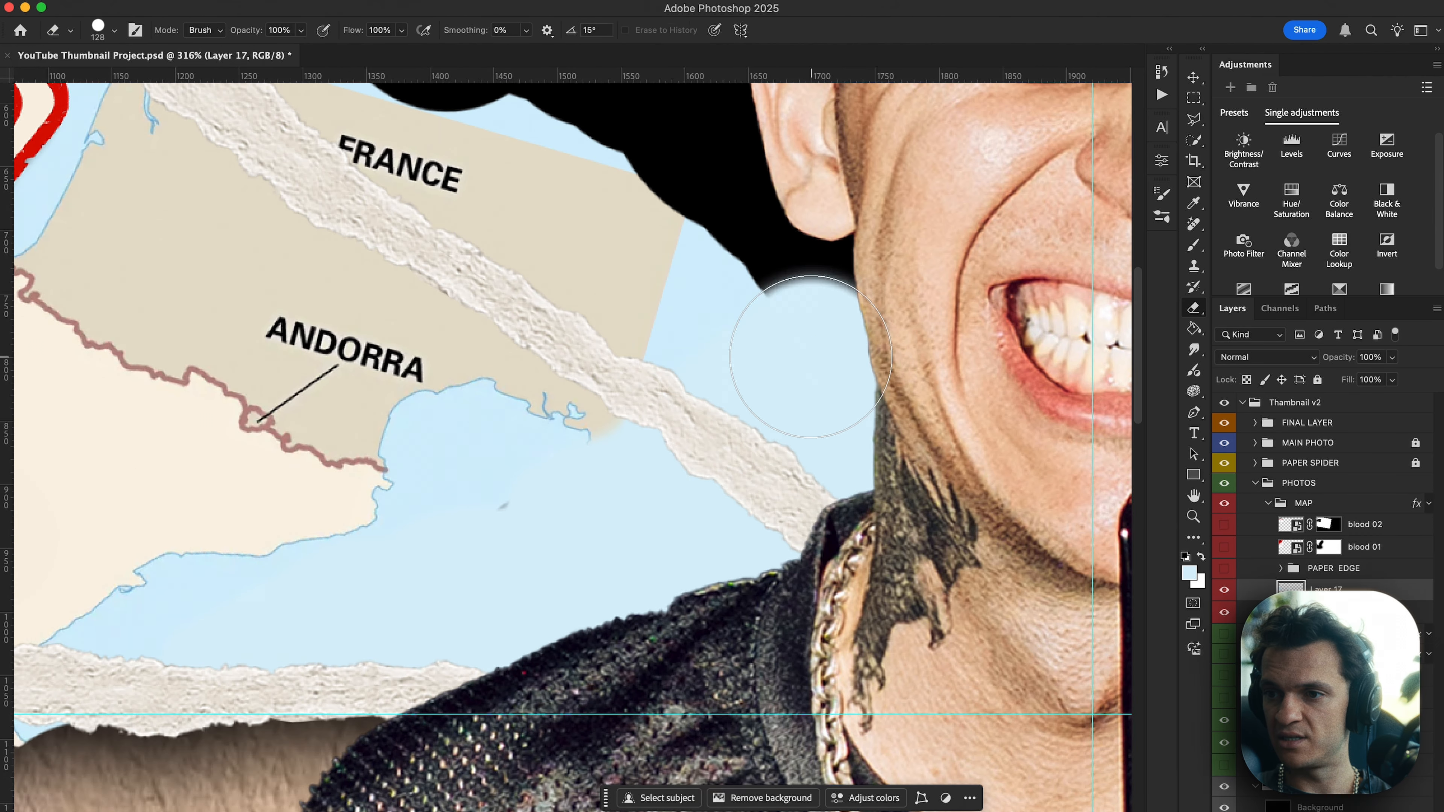
{"action": "scroll", "coordinate": [812, 355], "scroll_direction": "left", "scroll_amount": 4}
{"action": "scroll", "coordinate": [812, 355], "scroll_direction": "down", "scroll_amount": 2}
{"action": "left_click_drag", "start_coordinate": [670, 638], "coordinate": [629, 638]}
{"action": "key", "text": "v"}
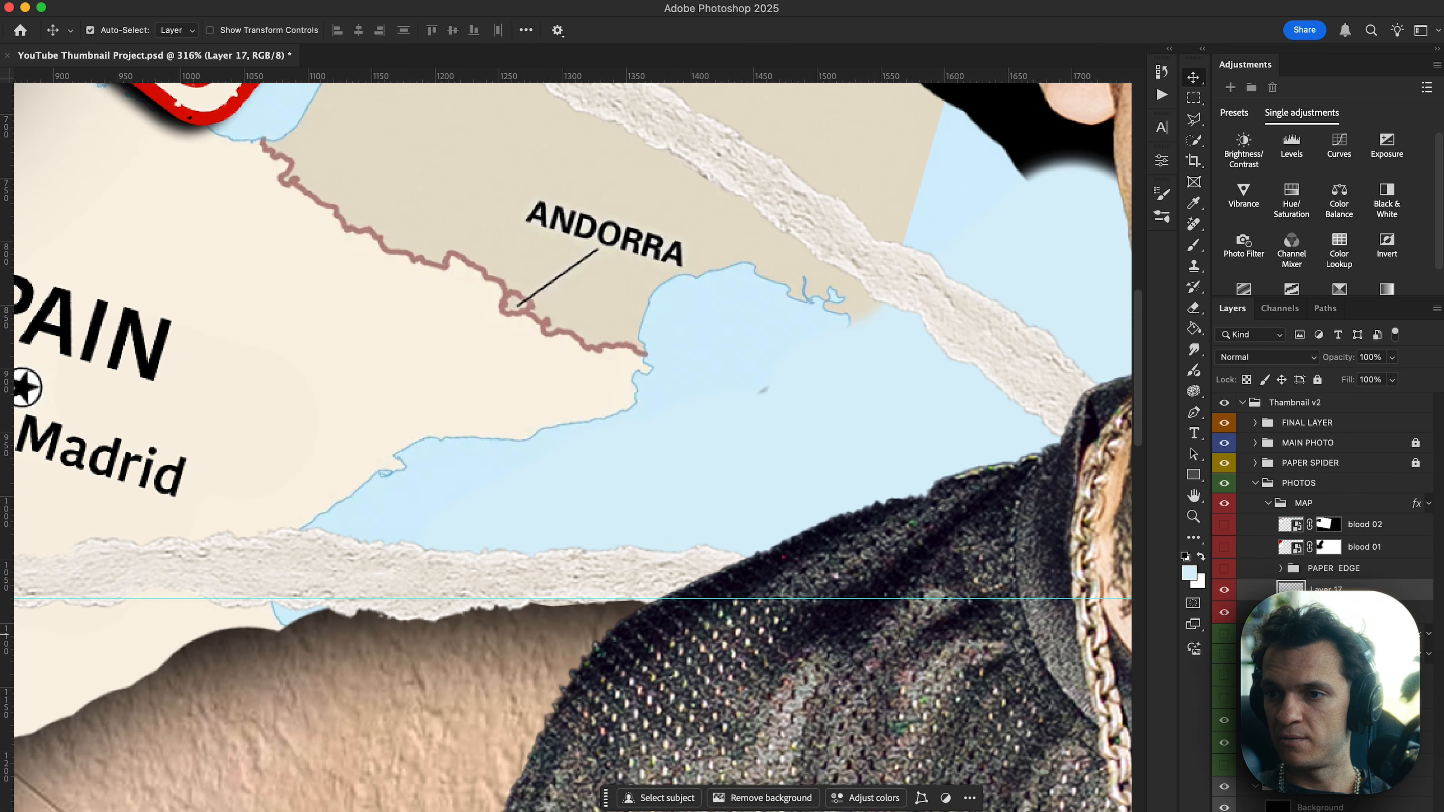
Hide and show the map layer to check the painted extension against it.
{"action": "scroll", "coordinate": [1029, 587], "scroll_direction": "down", "scroll_amount": 5}
{"action": "scroll", "coordinate": [1029, 587], "scroll_direction": "up", "scroll_amount": 3}
{"action": "scroll", "coordinate": [1029, 587], "scroll_direction": "left", "scroll_amount": 2}
{"action": "scroll", "coordinate": [1029, 587], "scroll_direction": "down", "scroll_amount": 3}
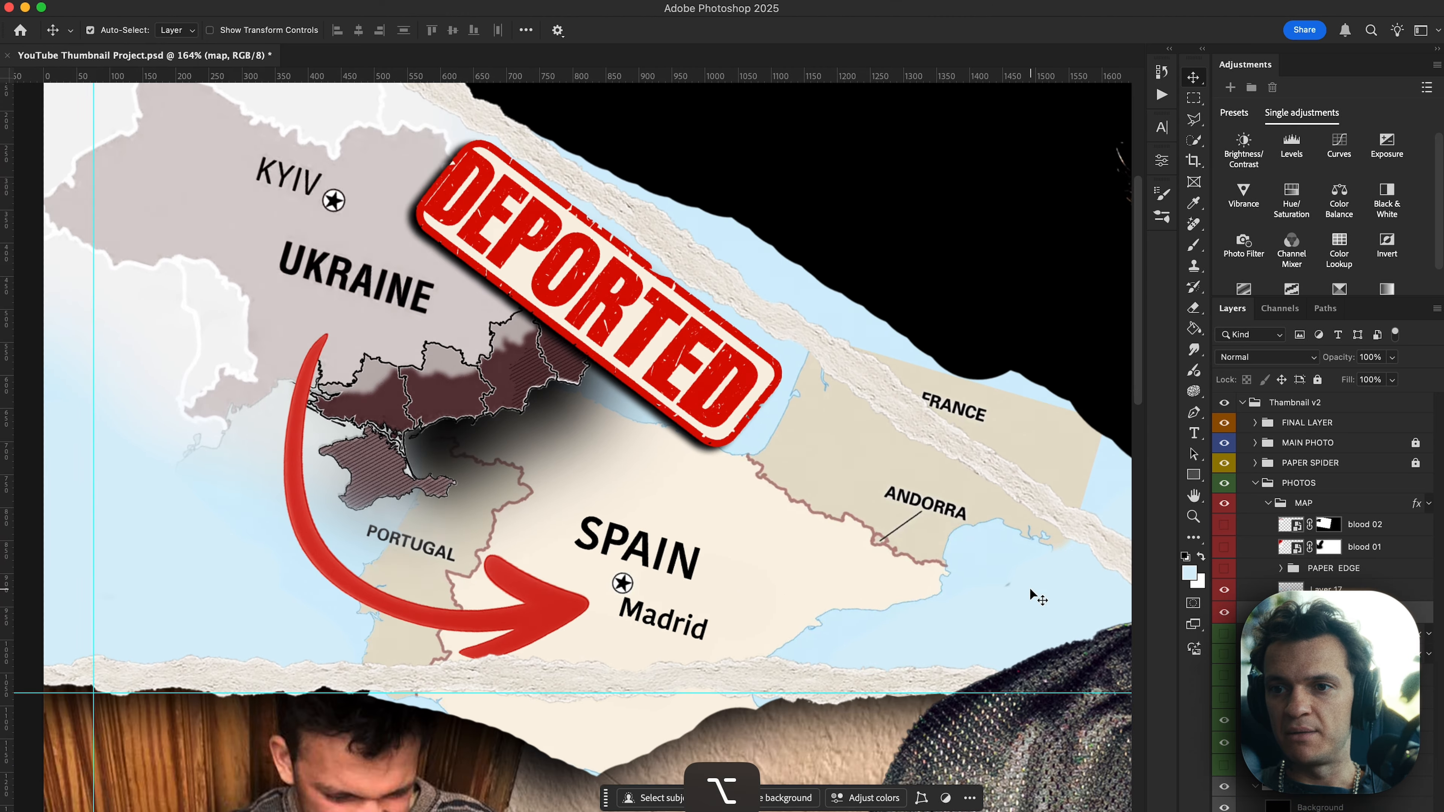
{"action": "left_click", "coordinate": [1226, 611]}
{"action": "left_click", "coordinate": [1226, 613]}
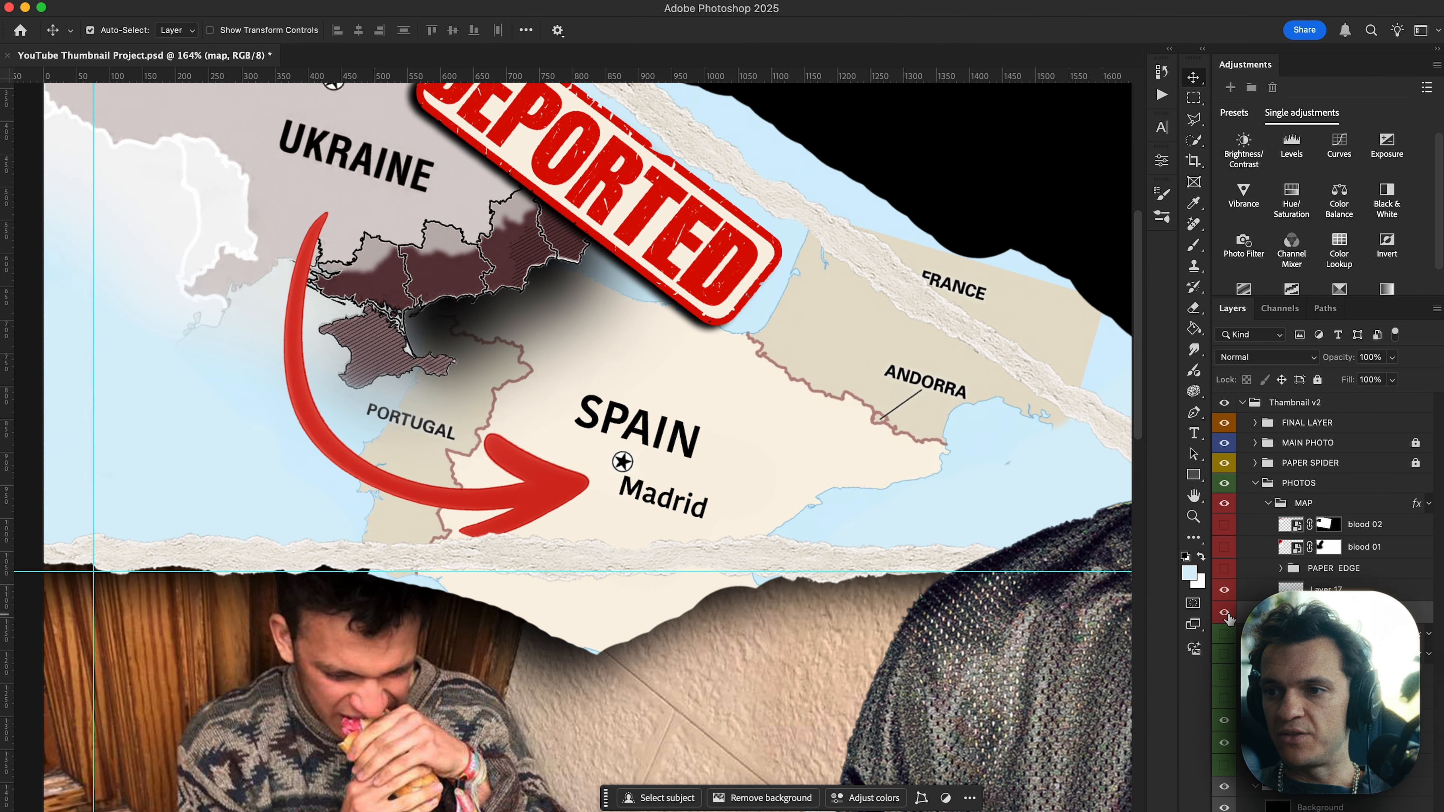
Mask out the parts of the map that spill below the horizontal strip and above the diagonal torn strip.
{"action": "left_click", "coordinate": [1329, 612]}
{"action": "key", "text": "e"}
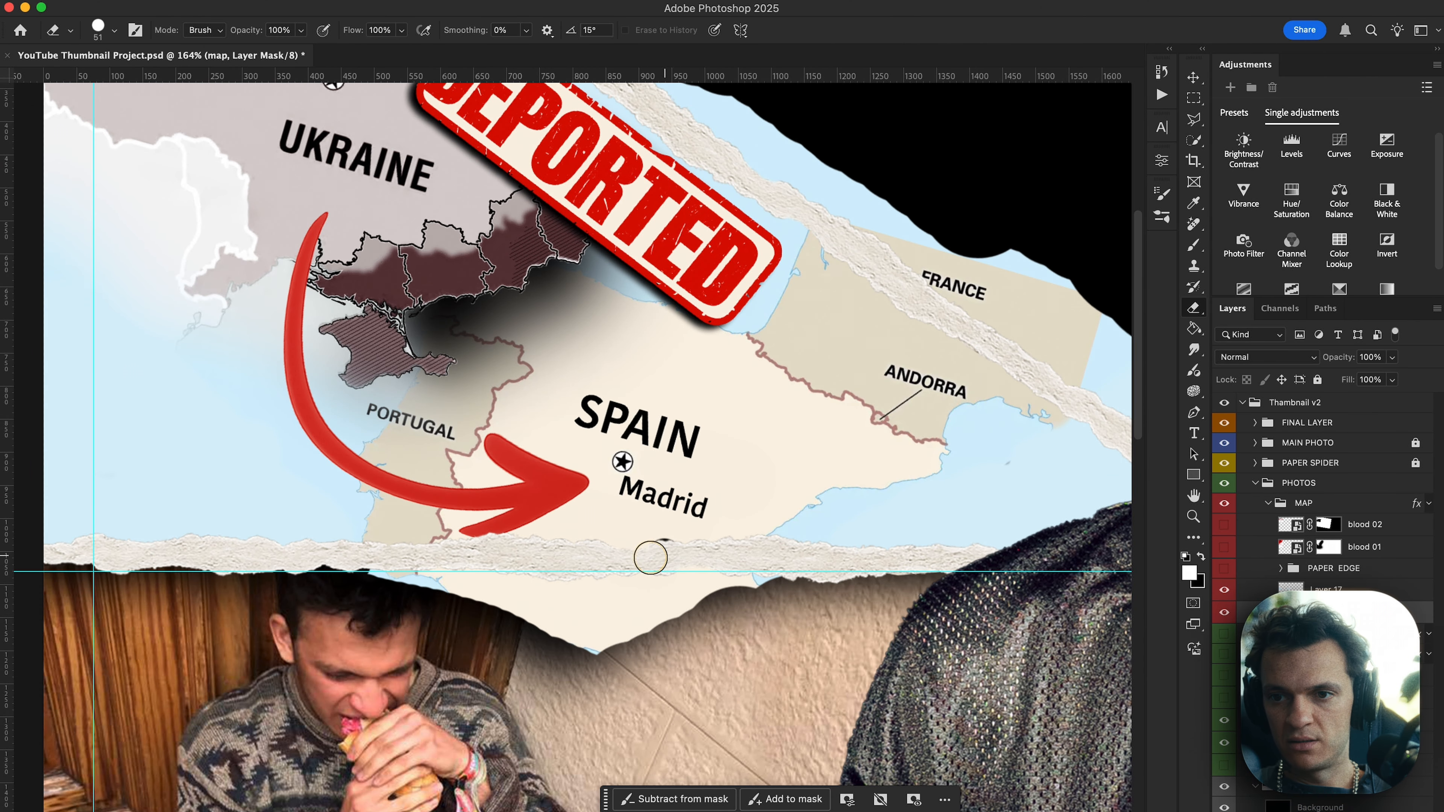
{"action": "mouse_move", "coordinate": [650, 557]}
{"action": "left_mouse_down"}
{"action": "mouse_move", "coordinate": [445, 680]}
{"action": "mouse_move", "coordinate": [735, 615]}
{"action": "mouse_move", "coordinate": [550, 650]}
{"action": "mouse_move", "coordinate": [281, 613]}
{"action": "left_mouse_up"}
{"action": "key", "text": "super+z"}
{"action": "scroll", "coordinate": [947, 622], "scroll_direction": "right", "scroll_amount": 1}
{"action": "scroll", "coordinate": [947, 623], "scroll_direction": "up", "scroll_amount": 4}
{"action": "left_click_drag", "start_coordinate": [563, 205], "coordinate": [885, 411]}
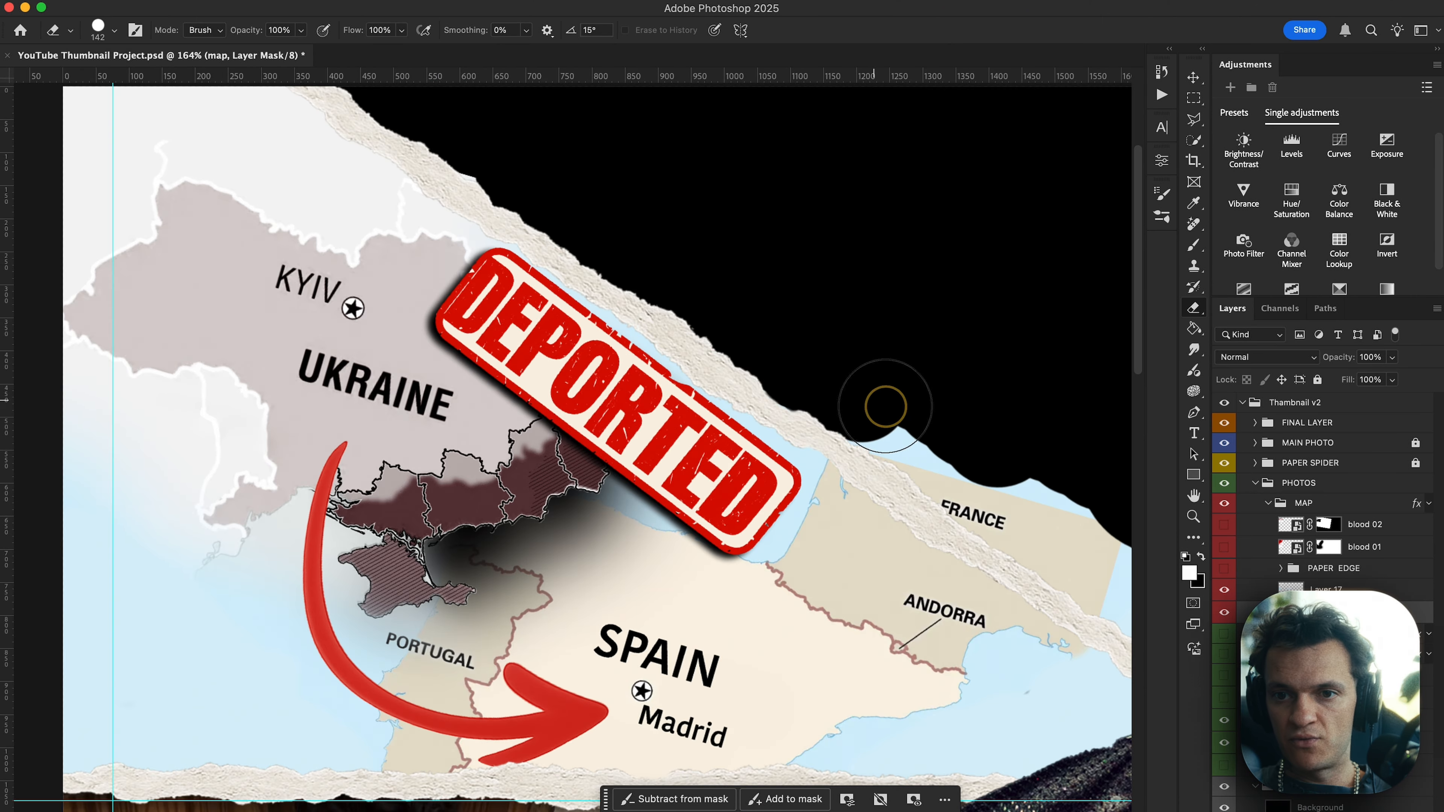
{"action": "scroll", "coordinate": [884, 412], "scroll_direction": "right", "scroll_amount": 3}
{"action": "left_click_drag", "start_coordinate": [819, 490], "coordinate": [997, 621]}
{"action": "key", "text": "v"}
{"action": "key", "text": "super+0"}
Delete the PAPER EDGE group from the MAP group and show the blood 01 layer.
{"action": "left_click", "coordinate": [1225, 444]}
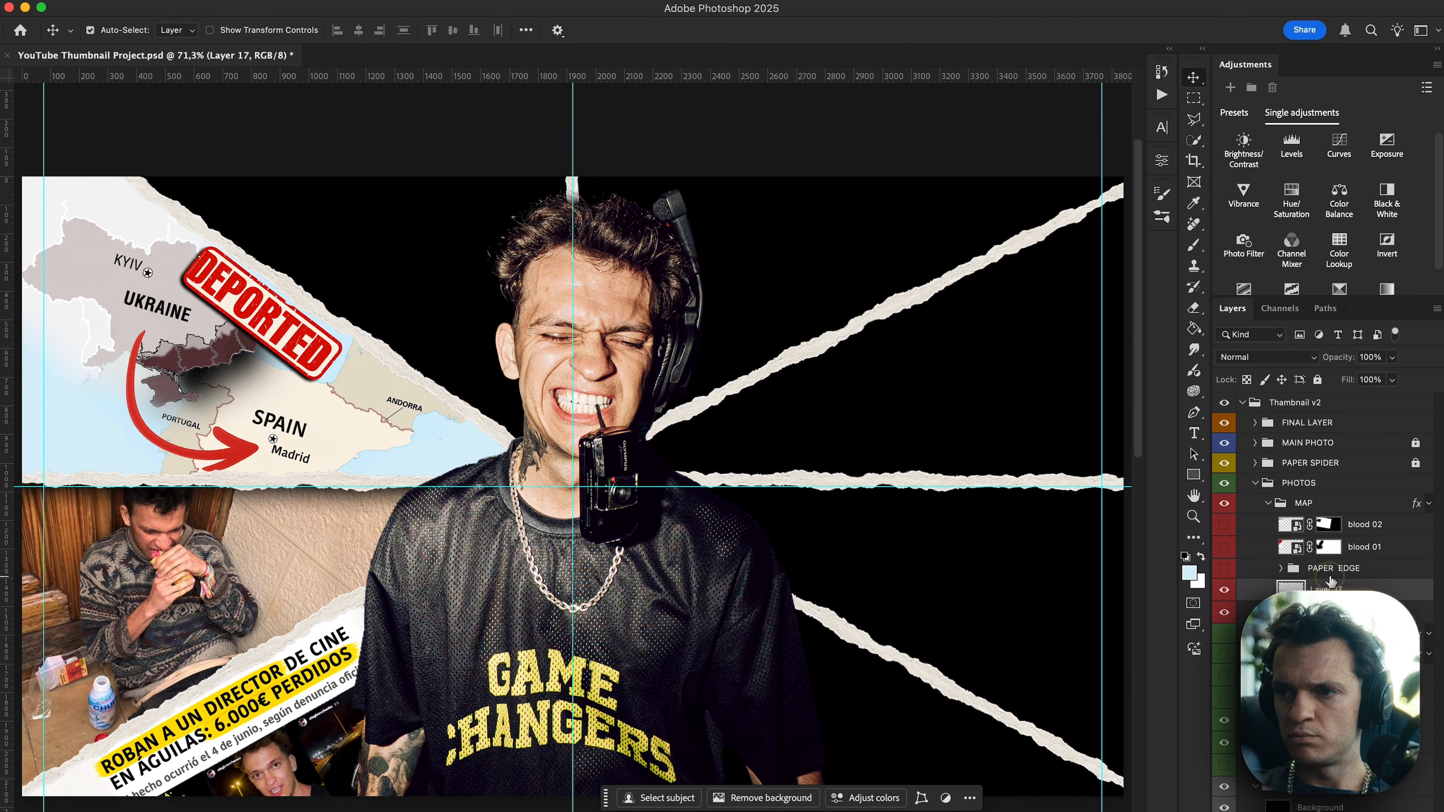
{"action": "left_click", "coordinate": [1328, 575]}
{"action": "key", "text": "BackSpace"}
{"action": "left_click", "coordinate": [1224, 547]}
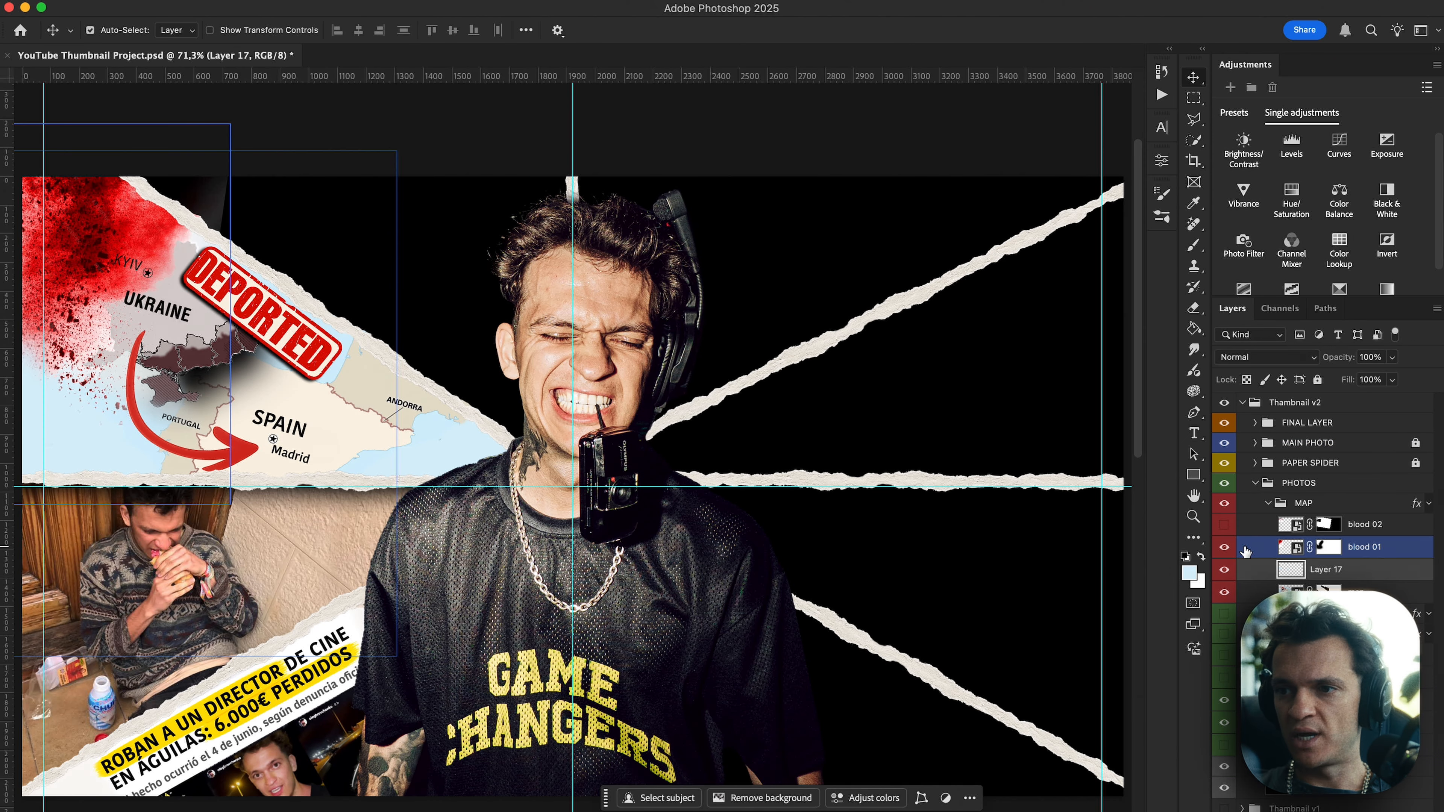
{"action": "key", "text": "super+t"}
{"action": "scroll", "coordinate": [419, 332], "scroll_direction": "up", "scroll_amount": 5}
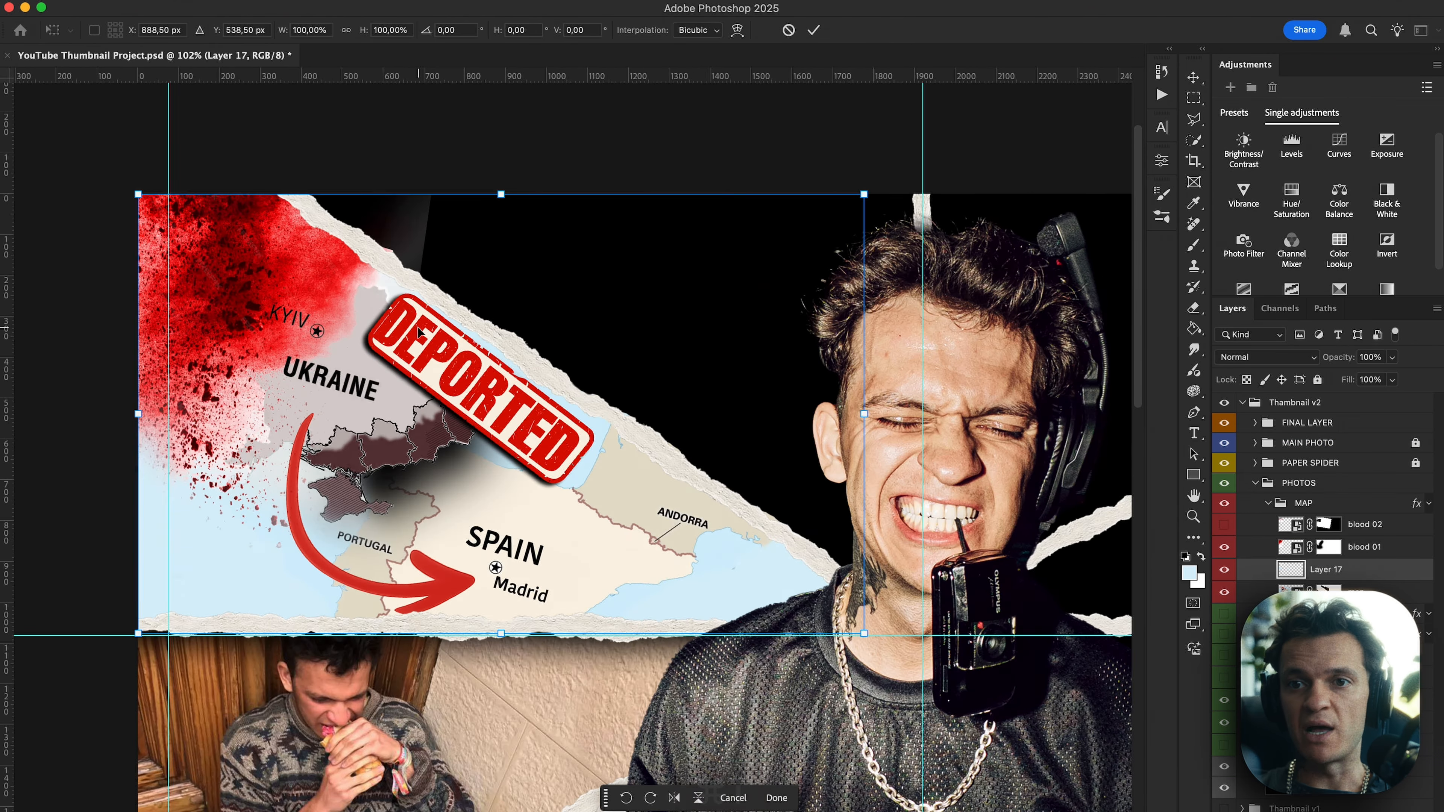
{"action": "scroll", "coordinate": [417, 327], "scroll_direction": "up", "scroll_amount": 2}
{"action": "scroll", "coordinate": [417, 328], "scroll_direction": "left", "scroll_amount": 2}
{"action": "left_click_drag", "start_coordinate": [373, 329], "coordinate": [342, 316]}
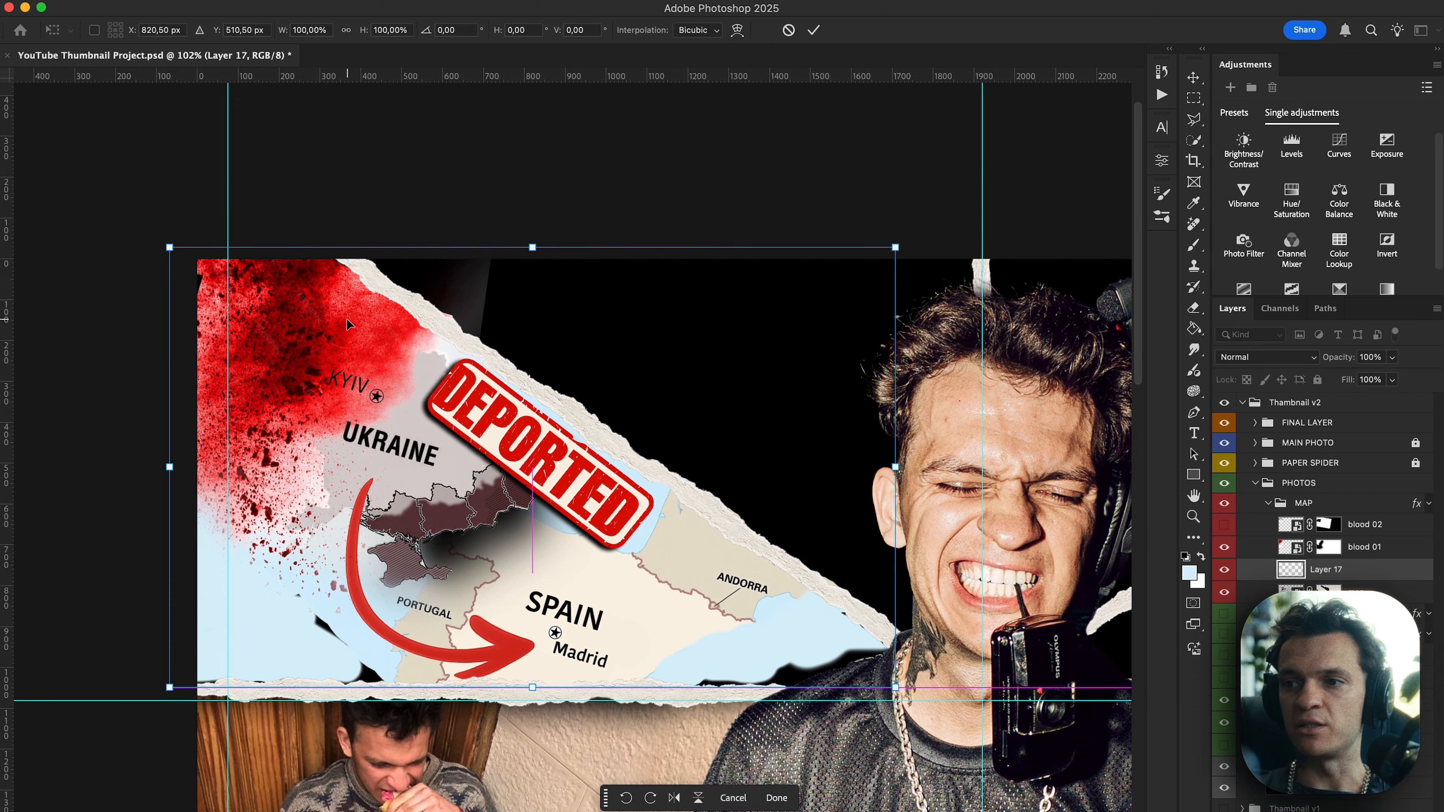
{"action": "key", "text": "Escape"}
Rotate blood 01 about 26° counterclockwise, enlarge it over the map's upper-left corner and mask out its overflow above the diagonal strip.
{"action": "left_click", "coordinate": [354, 494]}
{"action": "key", "text": "super+t"}
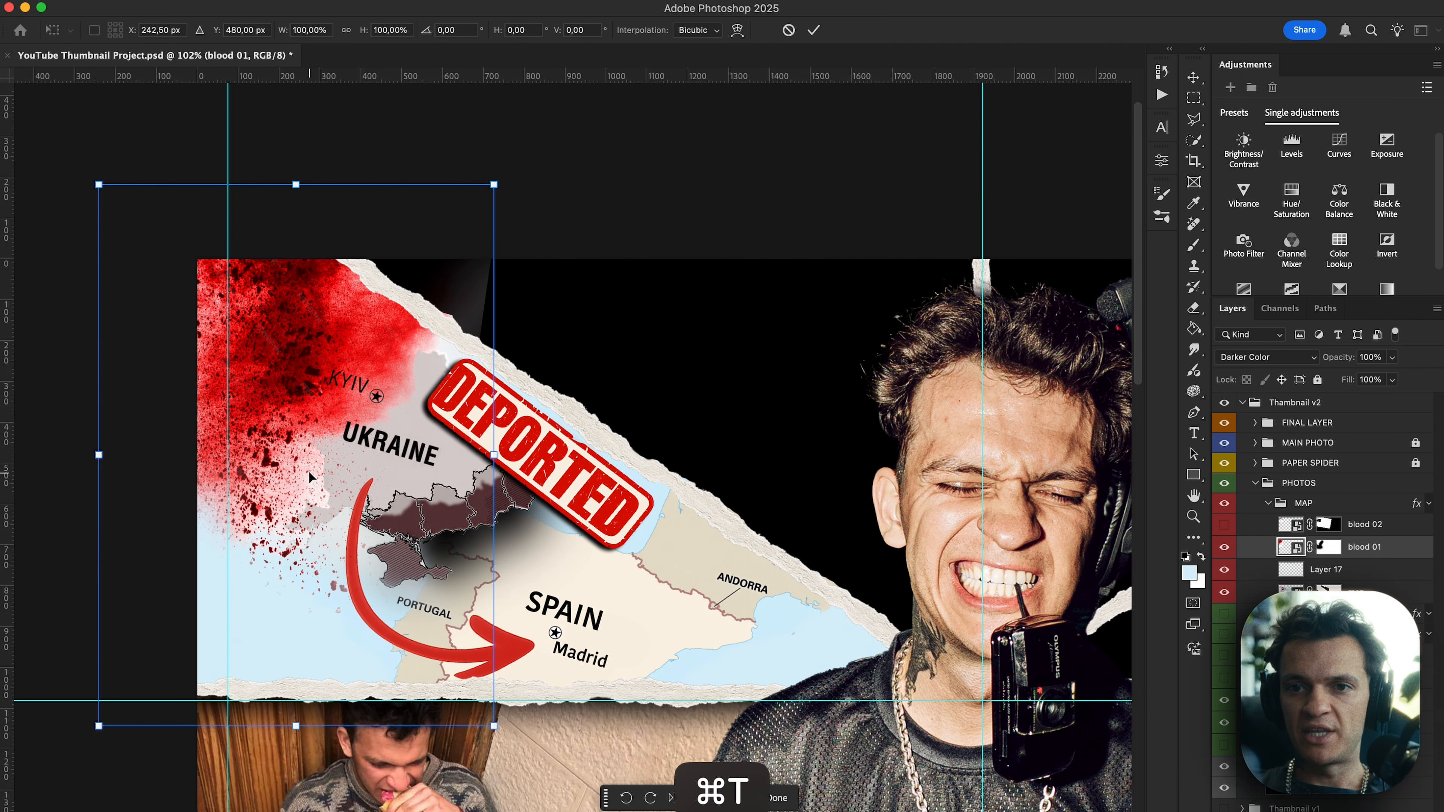
{"action": "left_click_drag", "start_coordinate": [316, 418], "coordinate": [287, 426]}
{"action": "left_click_drag", "start_coordinate": [495, 398], "coordinate": [449, 305]}
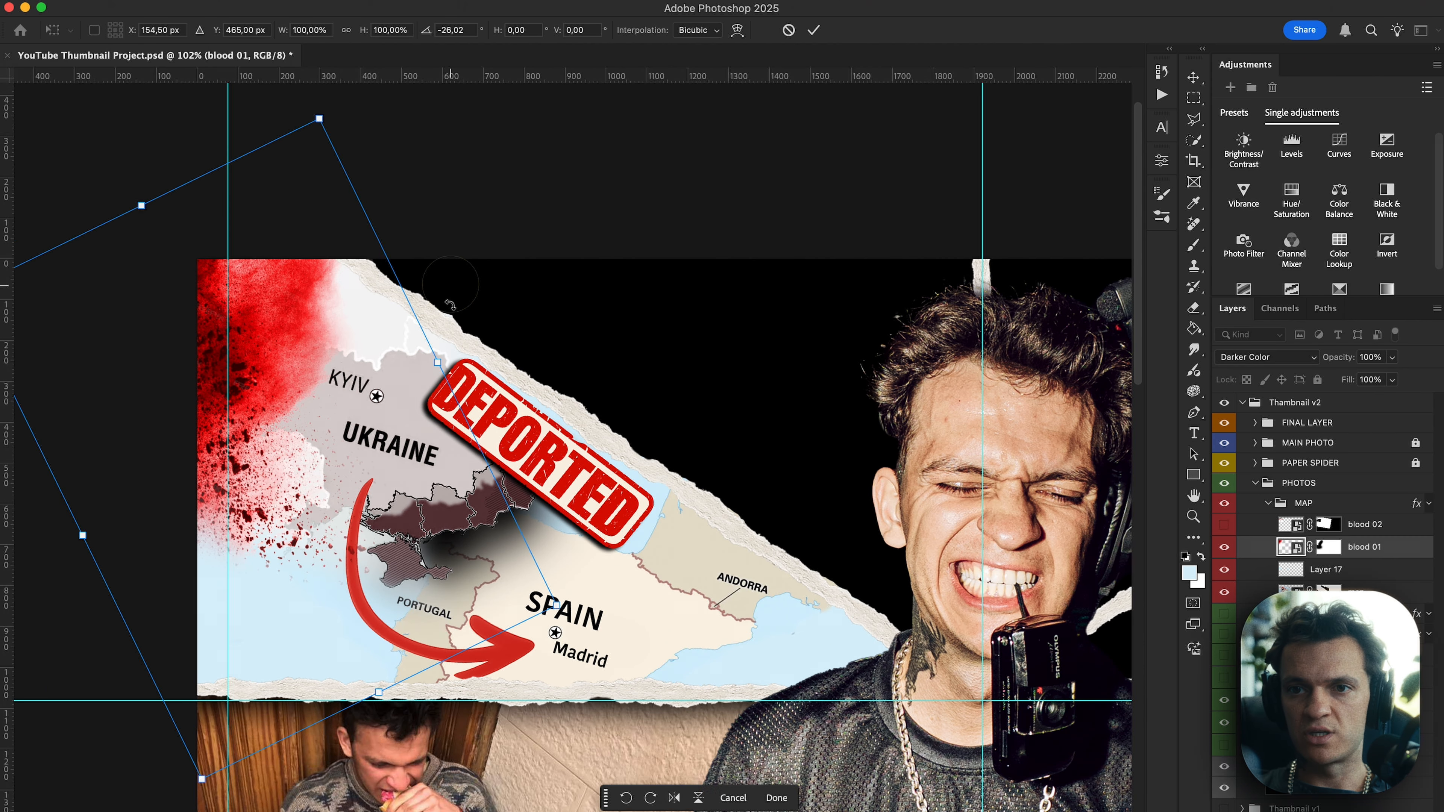
{"action": "left_click_drag", "start_coordinate": [436, 360], "coordinate": [546, 348]}
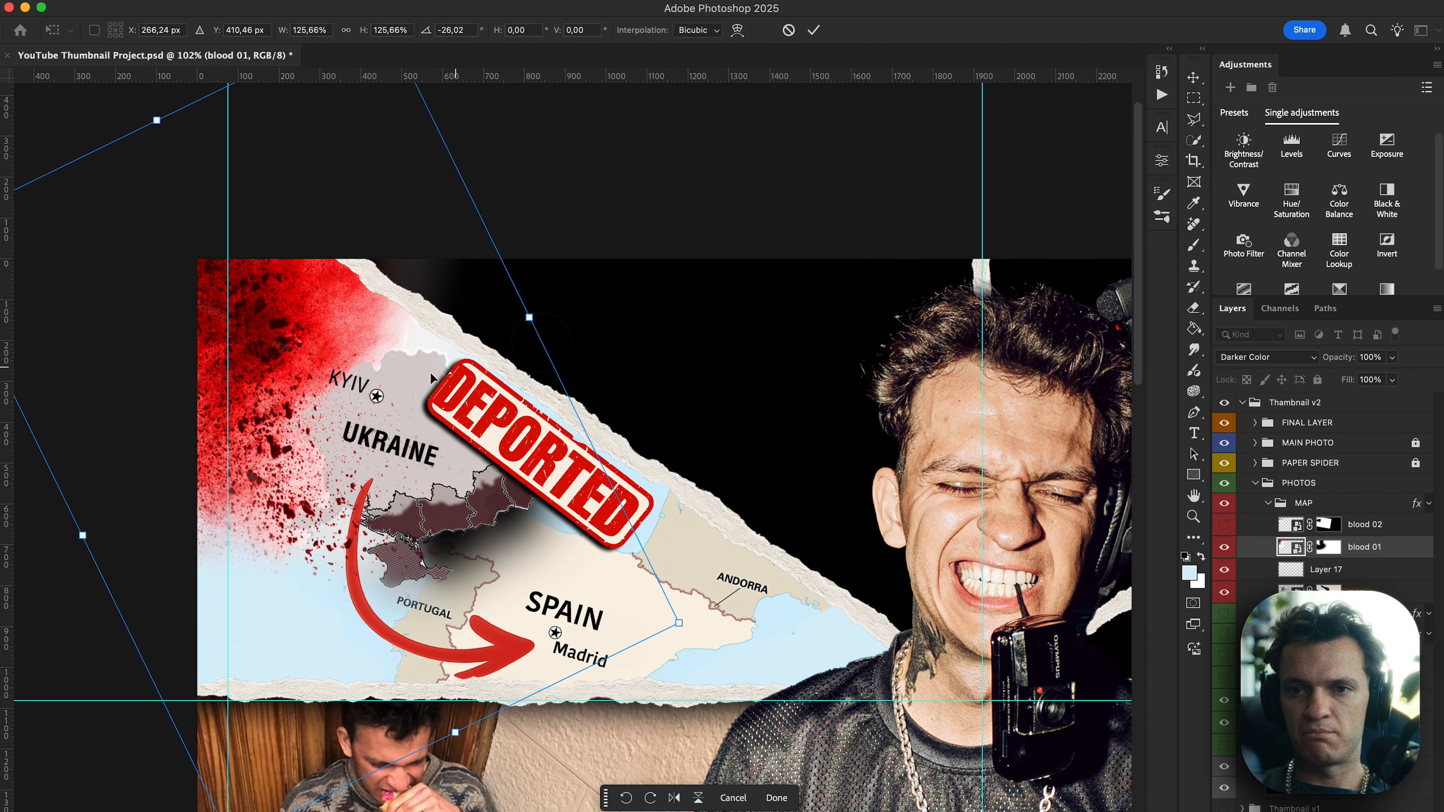
{"action": "left_click_drag", "start_coordinate": [324, 392], "coordinate": [254, 442]}
{"action": "left_click_drag", "start_coordinate": [462, 365], "coordinate": [565, 348]}
{"action": "left_click_drag", "start_coordinate": [309, 371], "coordinate": [281, 396]}
{"action": "key", "text": "Return"}
{"action": "left_click", "coordinate": [419, 309]}
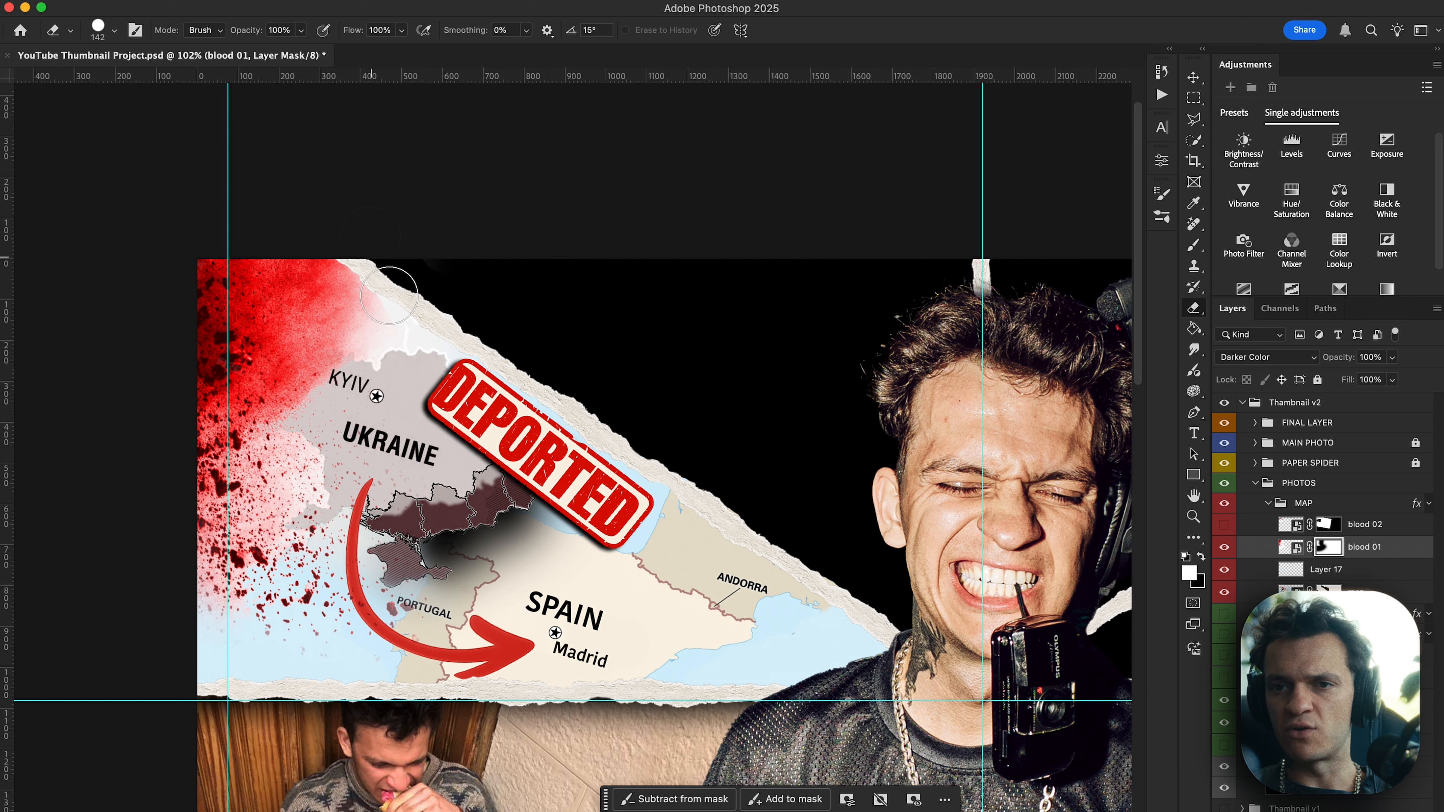
{"action": "key", "text": "super+z"}
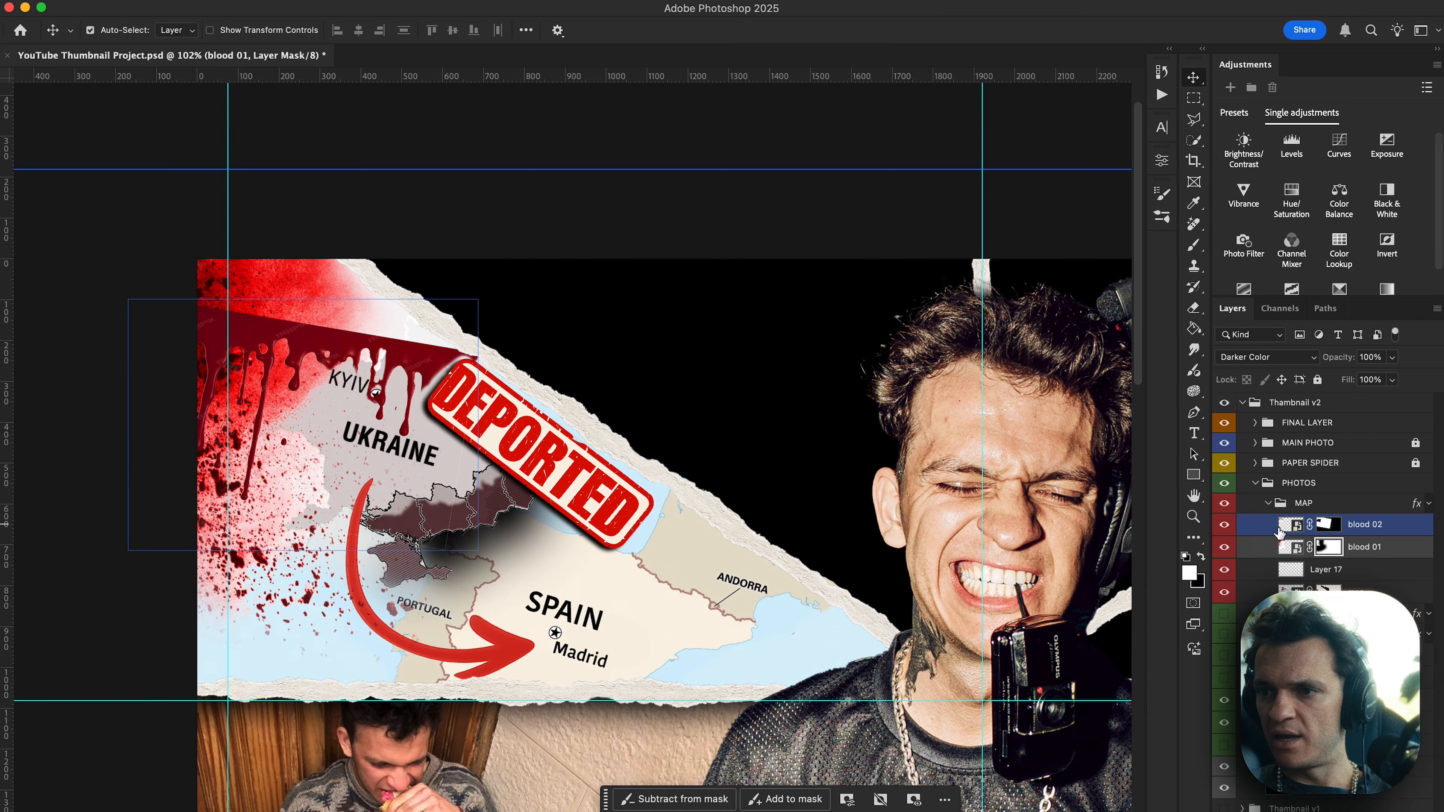
Rotate and move the blood 02 drips up to the canvas's top edge and mask out their overflow beyond the torn strip.
{"action": "left_click", "coordinate": [1289, 528]}
{"action": "key", "text": "super+t"}
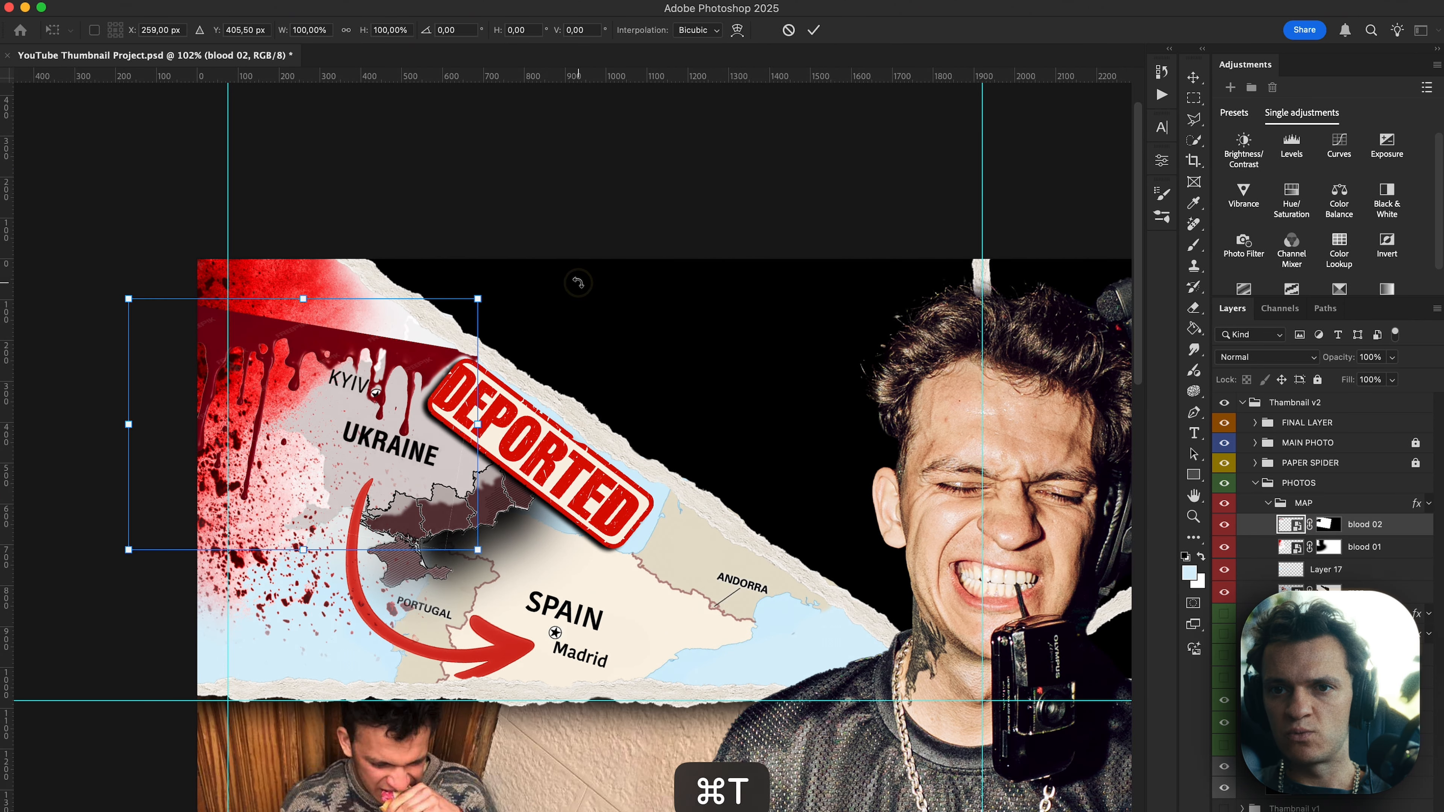
{"action": "left_click_drag", "start_coordinate": [578, 283], "coordinate": [570, 232]}
{"action": "left_click_drag", "start_coordinate": [423, 404], "coordinate": [395, 327]}
{"action": "key", "text": "Return"}
{"action": "key", "text": "e"}
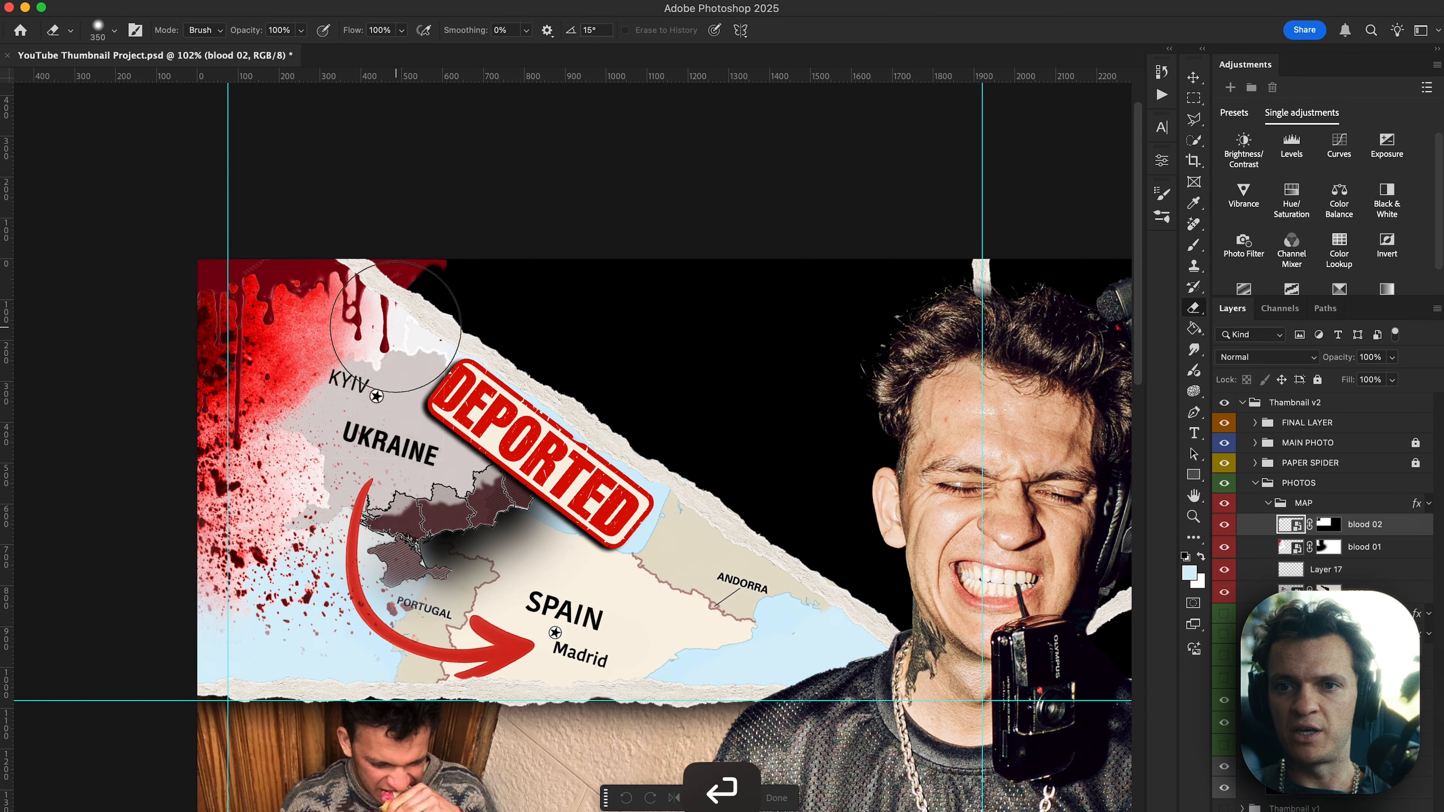
{"action": "scroll", "coordinate": [397, 304], "scroll_direction": "up", "scroll_amount": 3}
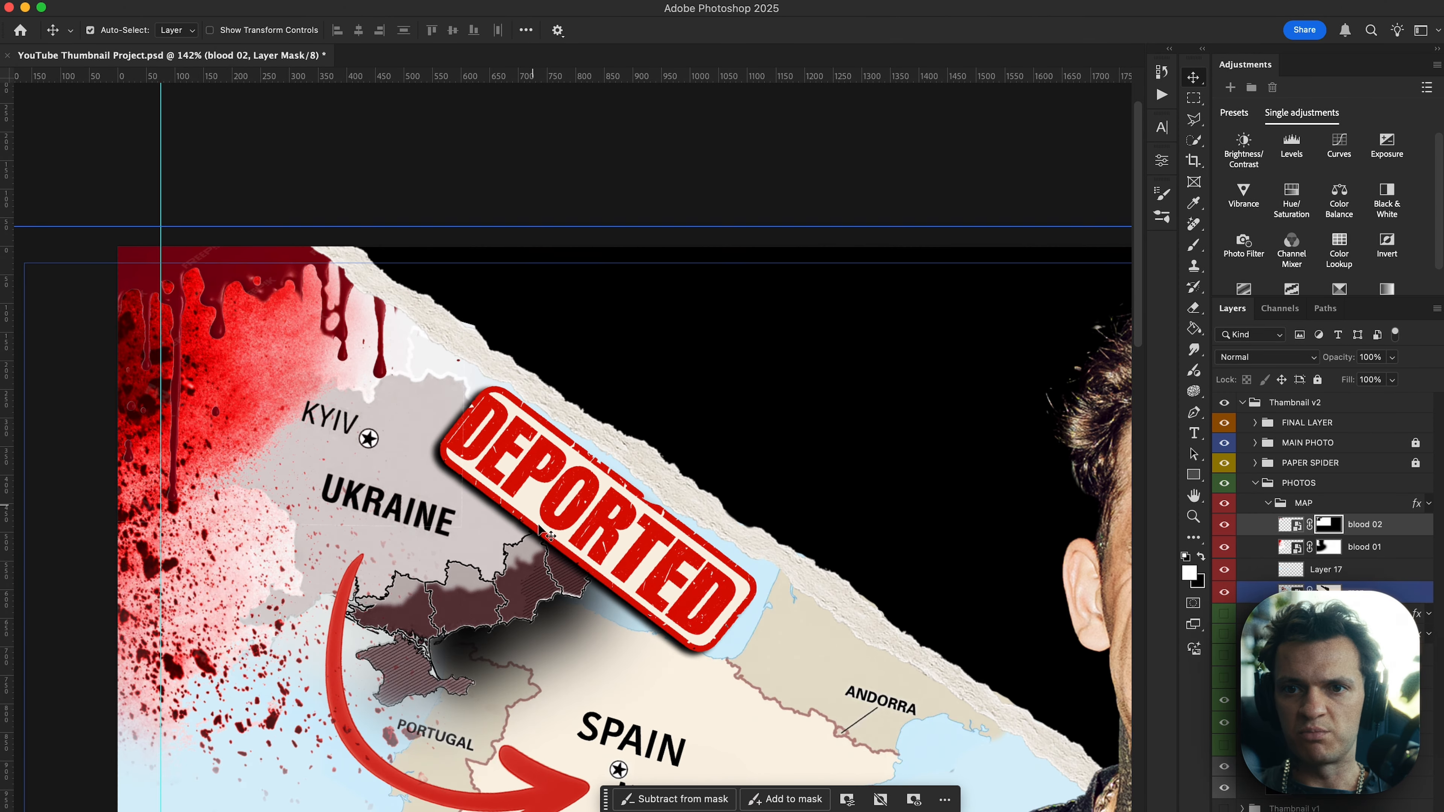
{"action": "key", "text": "super+0"}
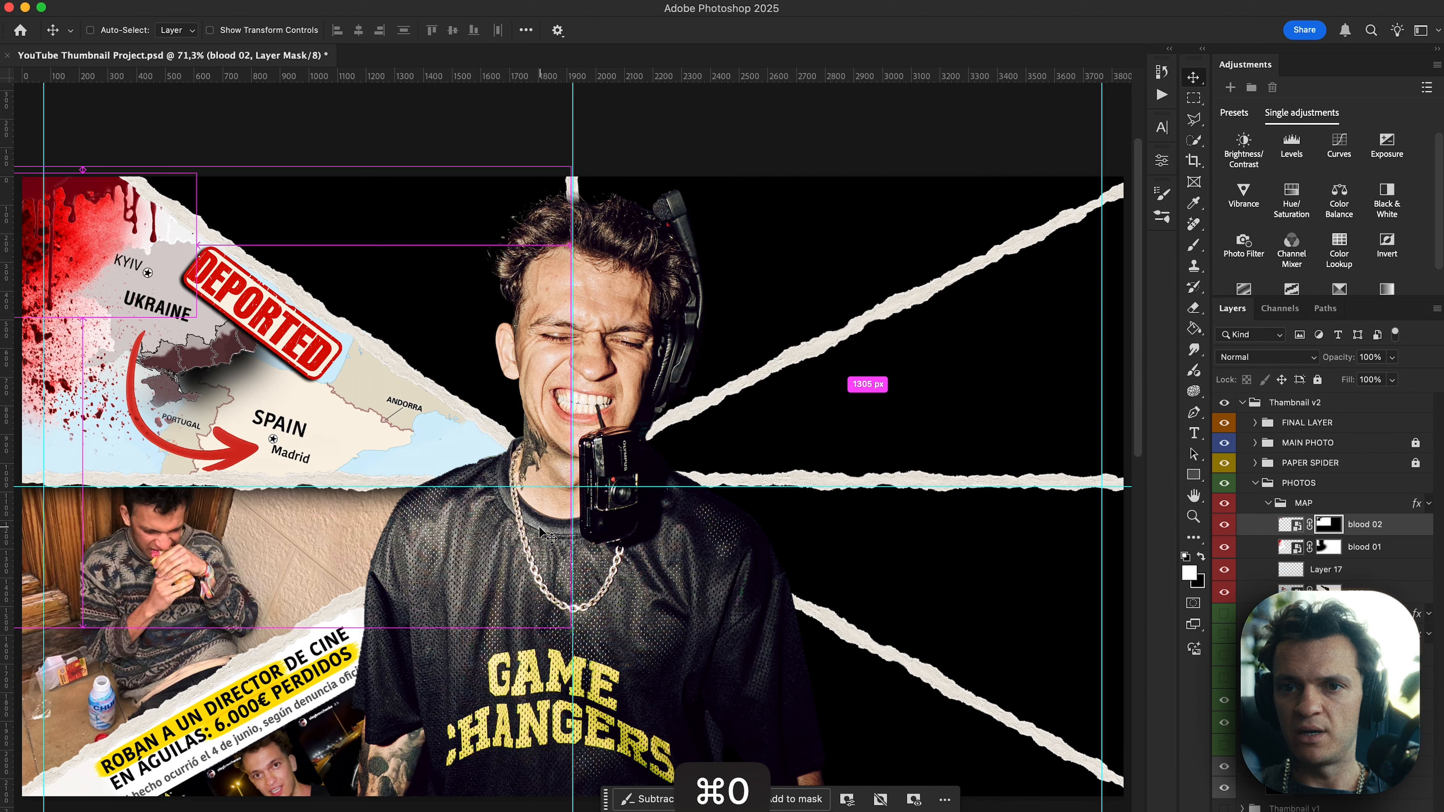
{"action": "key", "text": "F2"}
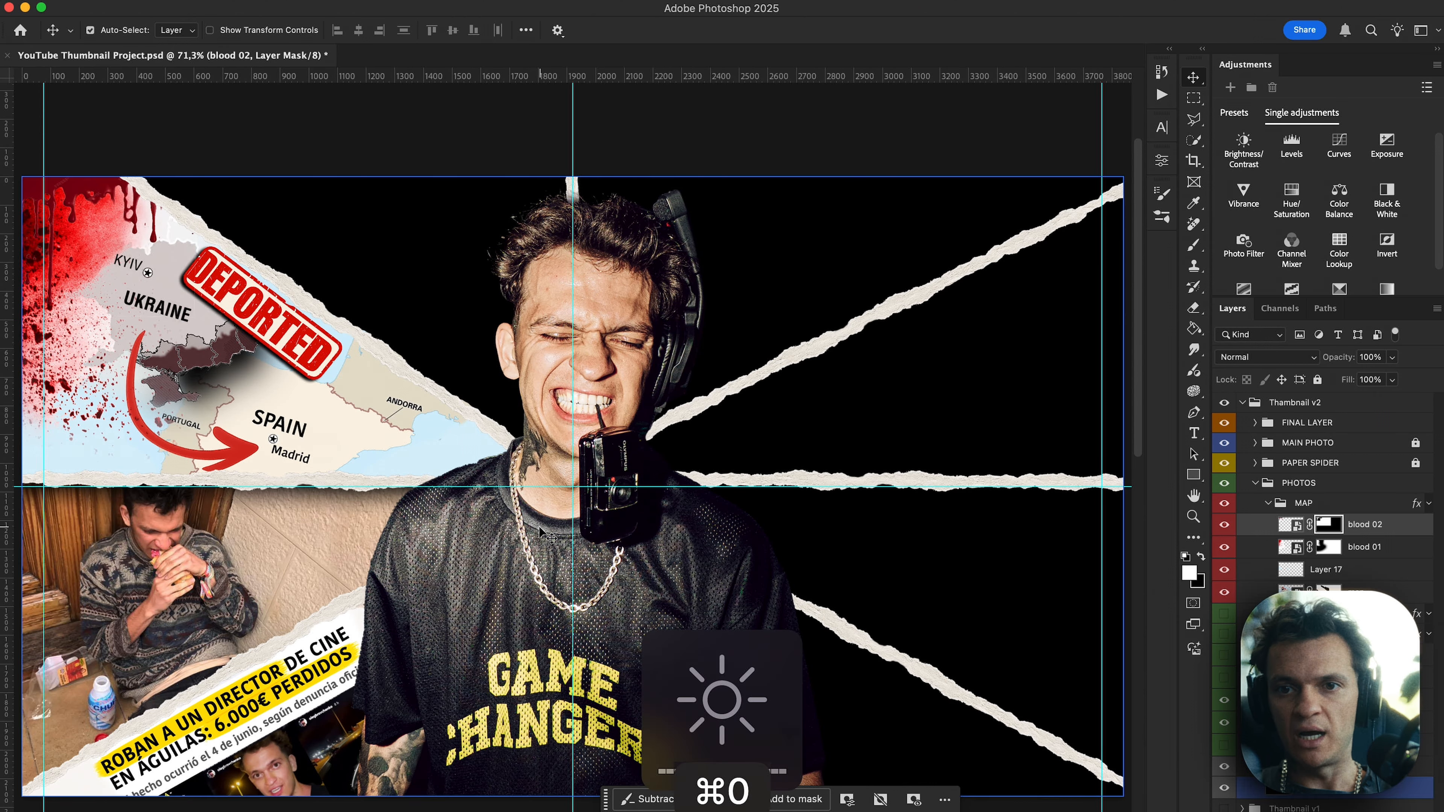
Collapse the MAP group and toggle its visibility to compare the thumbnail with and without the map.
{"action": "left_click", "coordinate": [1268, 504]}
{"action": "left_click", "coordinate": [1225, 504]}
{"action": "left_click", "coordinate": [1225, 504]}
{"action": "left_click", "coordinate": [1225, 504]}
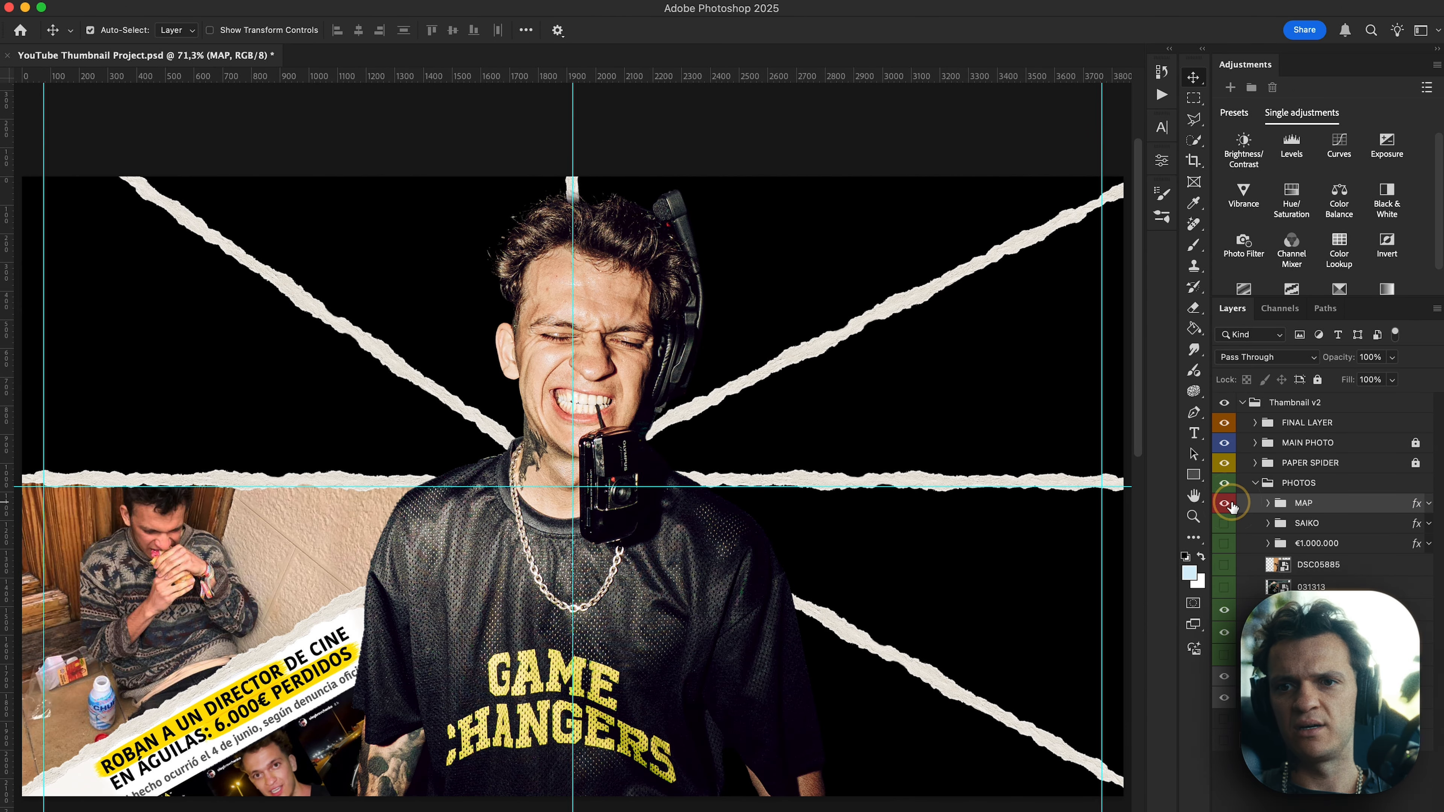
{"action": "left_click", "coordinate": [1225, 504]}
{"action": "left_click", "coordinate": [1226, 503]}
{"action": "left_click", "coordinate": [1225, 503]}
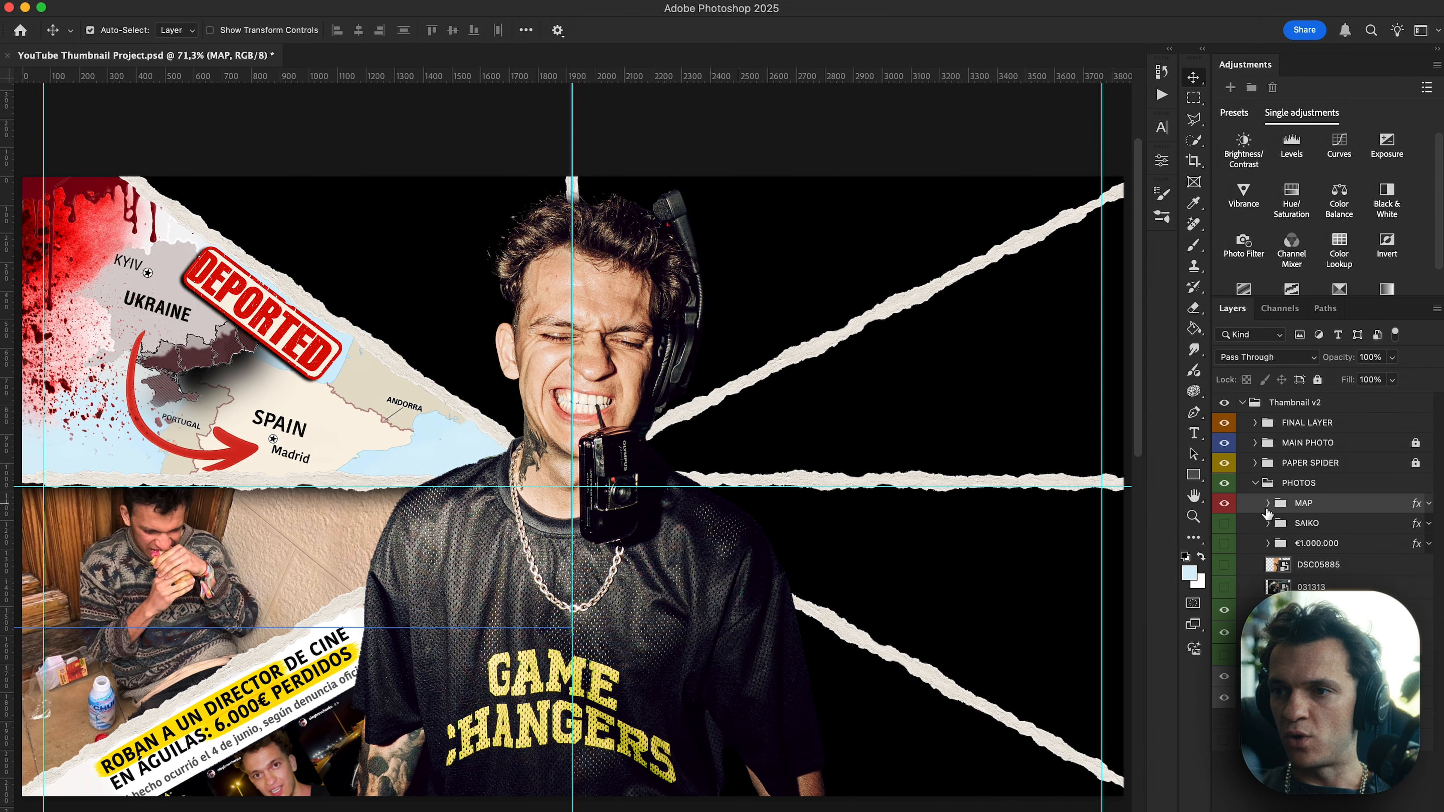
Show photo layer 4 and move the MAP group directly below it in the layer order.
{"action": "left_click", "coordinate": [1229, 655]}
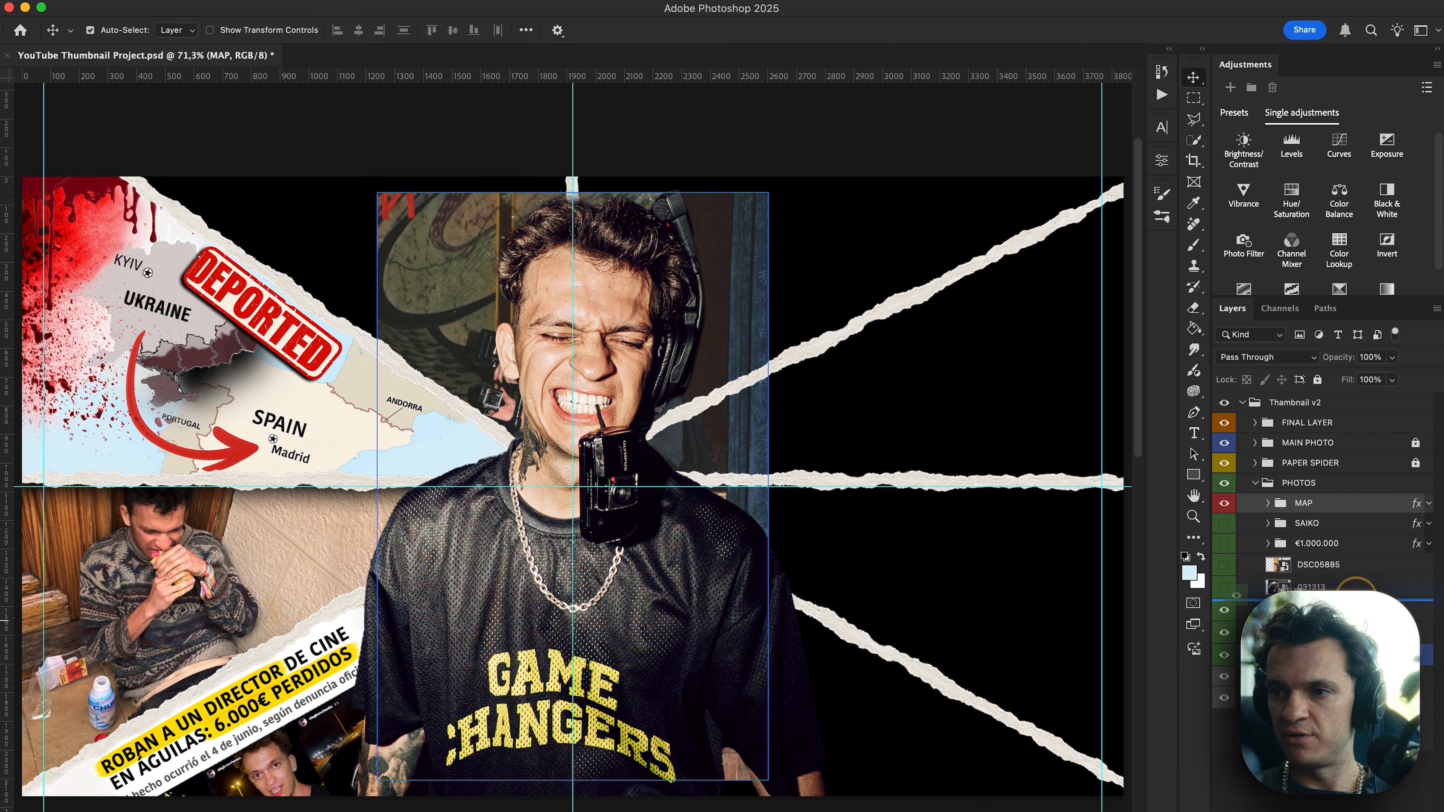
{"action": "left_click_drag", "start_coordinate": [1356, 592], "coordinate": [1354, 587]}
{"action": "key", "text": "Return"}
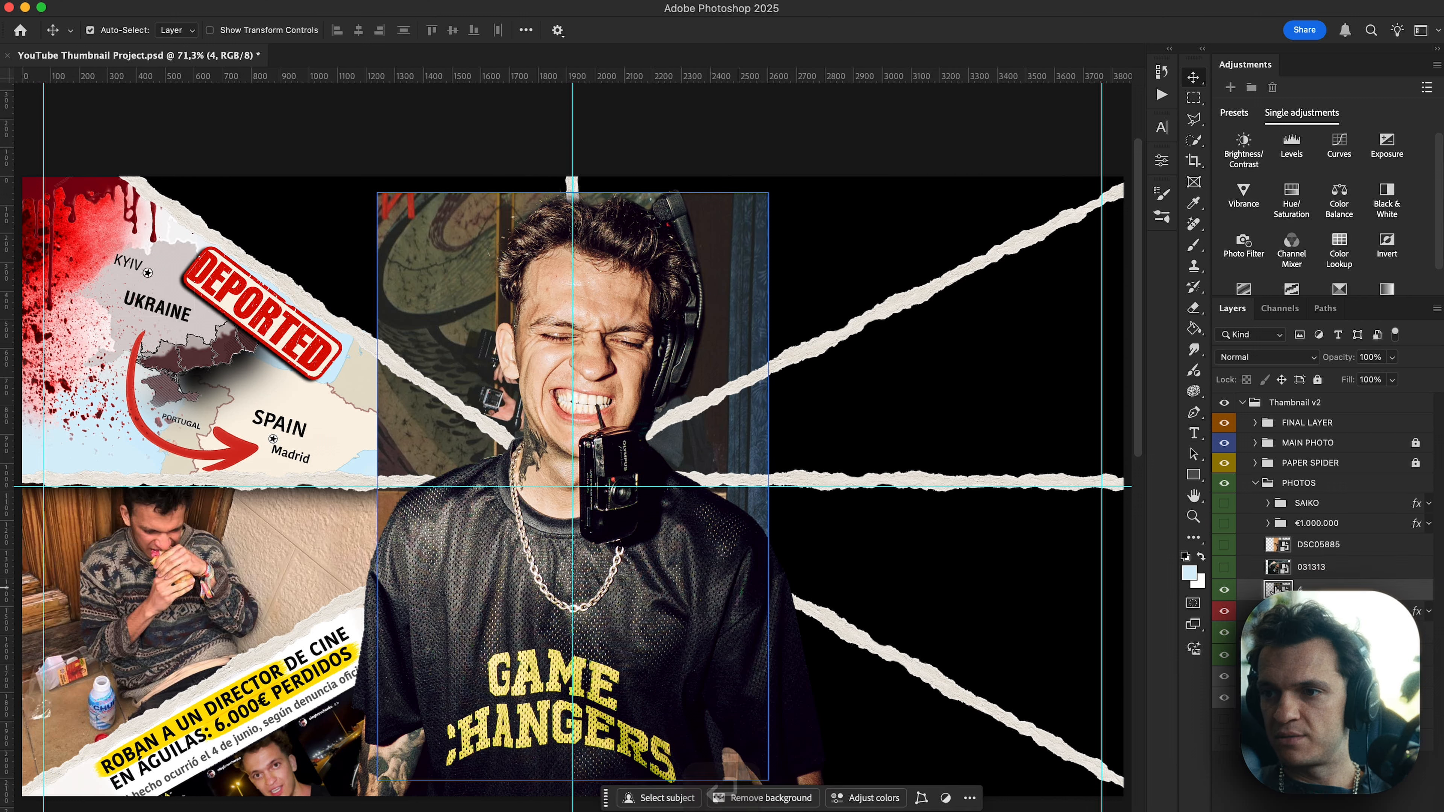
Scale the layer 4 photo to about 80% and move it up and left into the wedge beside the subject's head.
{"action": "key", "text": "ctrl+t"}
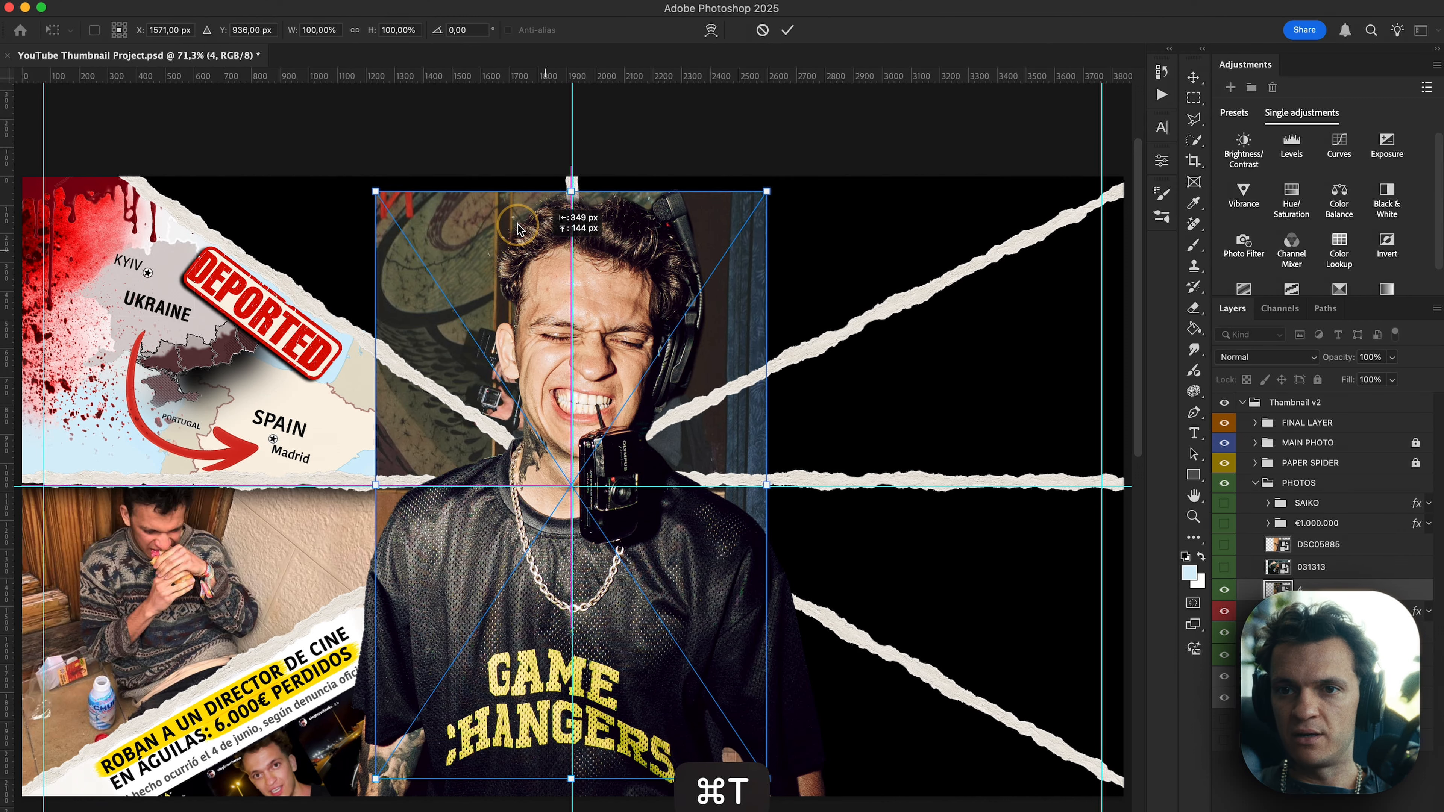
{"action": "left_click_drag", "start_coordinate": [646, 306], "coordinate": [468, 187]}
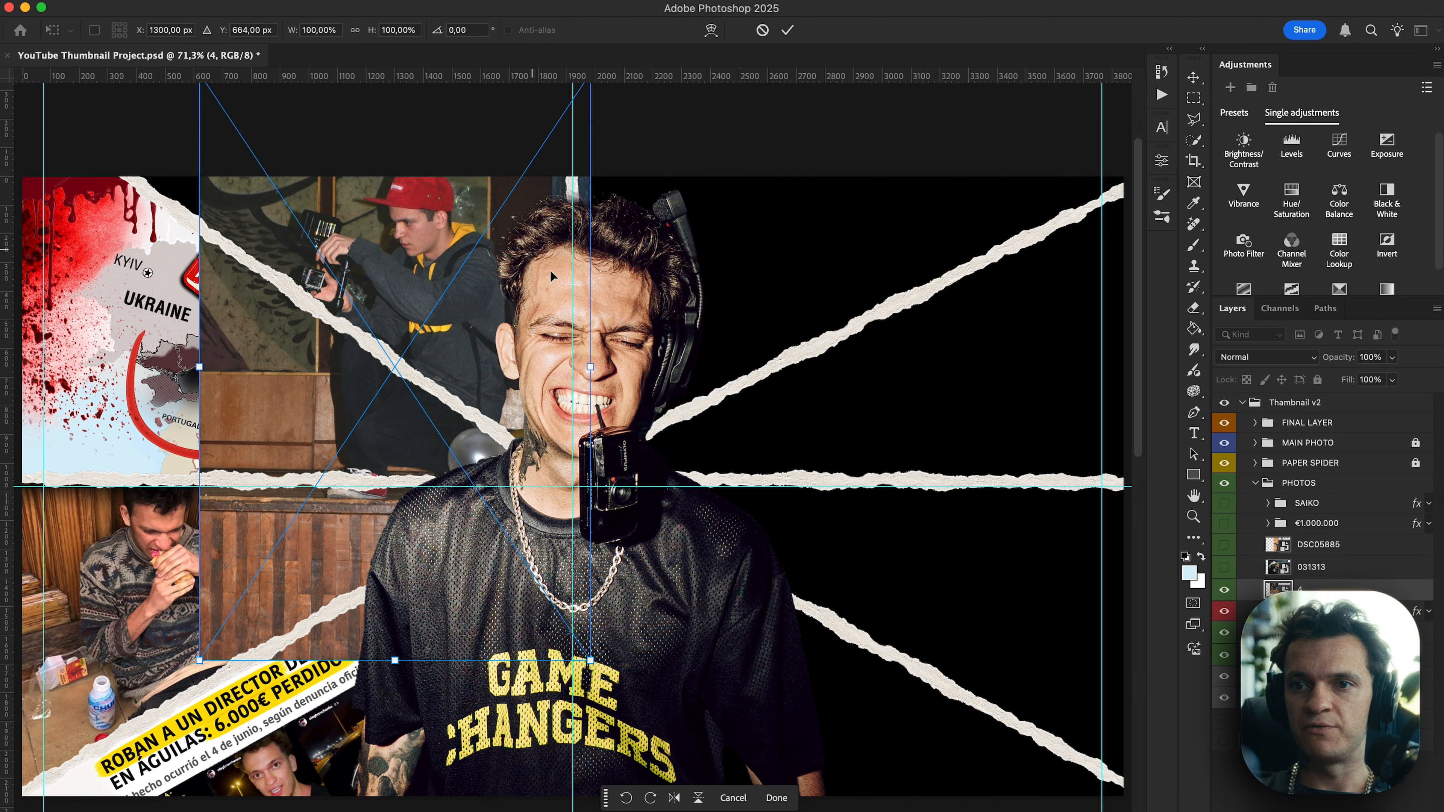
{"action": "left_click_drag", "start_coordinate": [590, 367], "coordinate": [515, 354]}
{"action": "left_click_drag", "start_coordinate": [573, 97], "coordinate": [603, 132]}
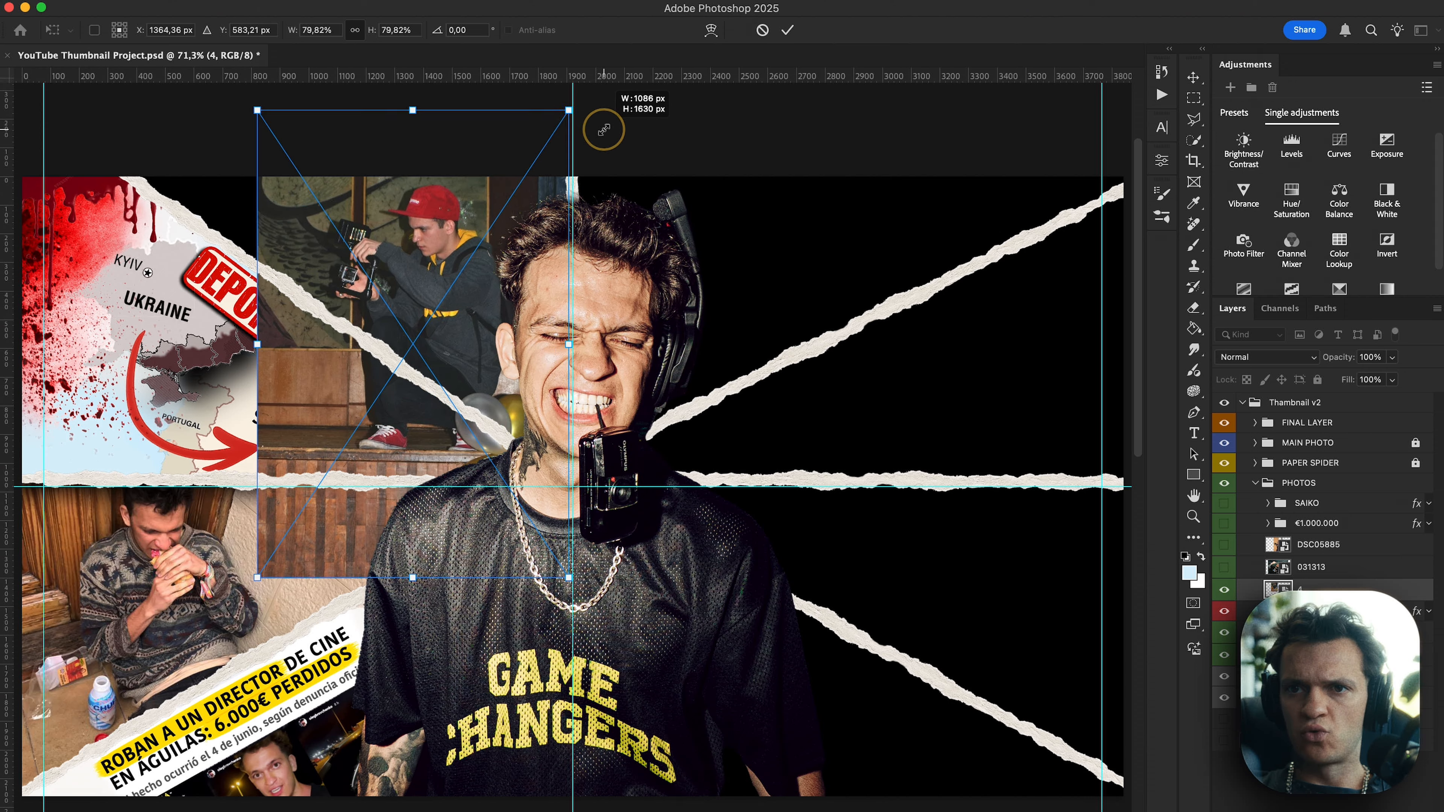
{"action": "key", "text": "Return"}
{"action": "key", "text": "super+0"}
Enlarge and reposition the layer 4 photo so it reaches past the vertical strip, nudging it three steps right and one up.
{"action": "scroll", "coordinate": [441, 193], "scroll_direction": "up", "scroll_amount": 6}
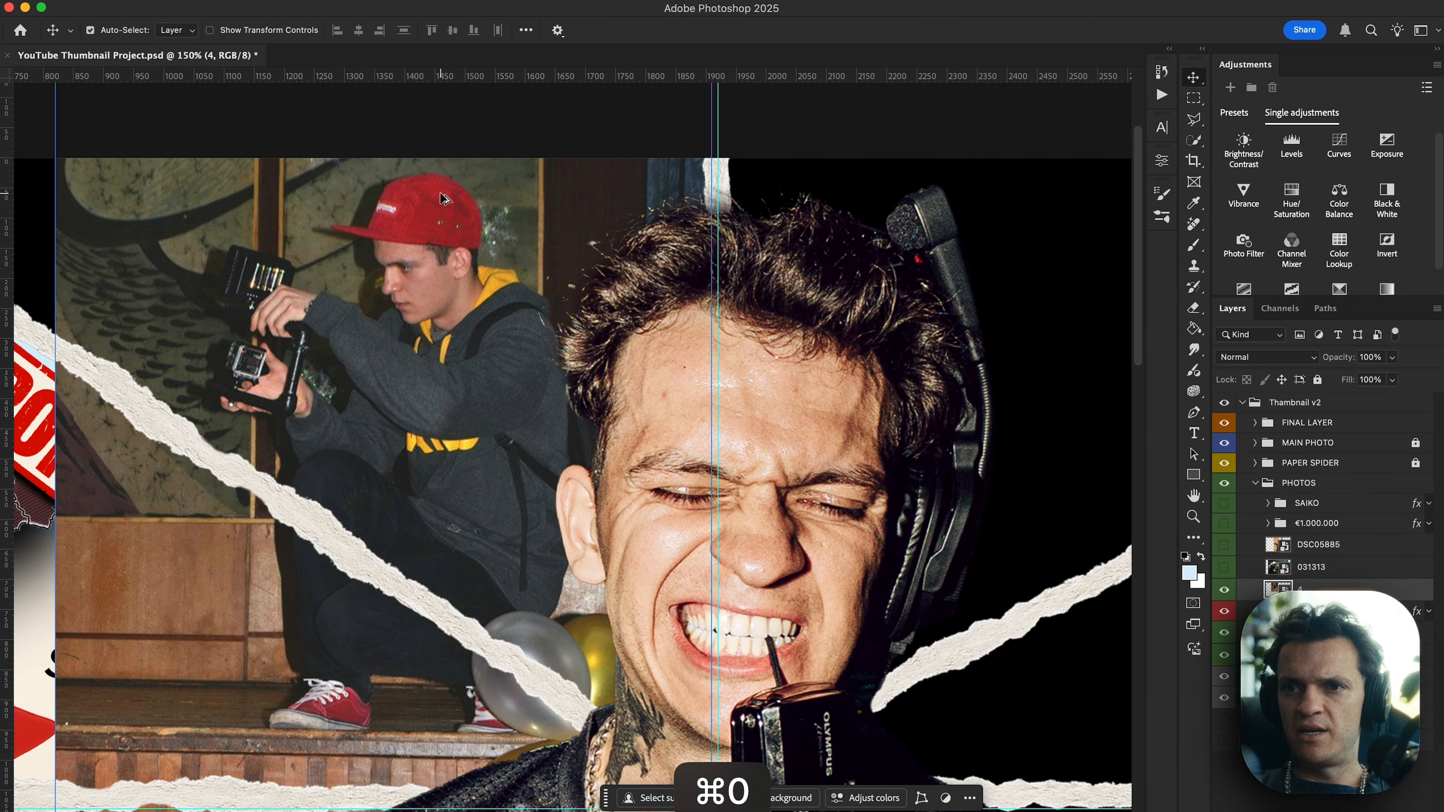
{"action": "key", "text": "super+minus"}
{"action": "key", "text": "super+t"}
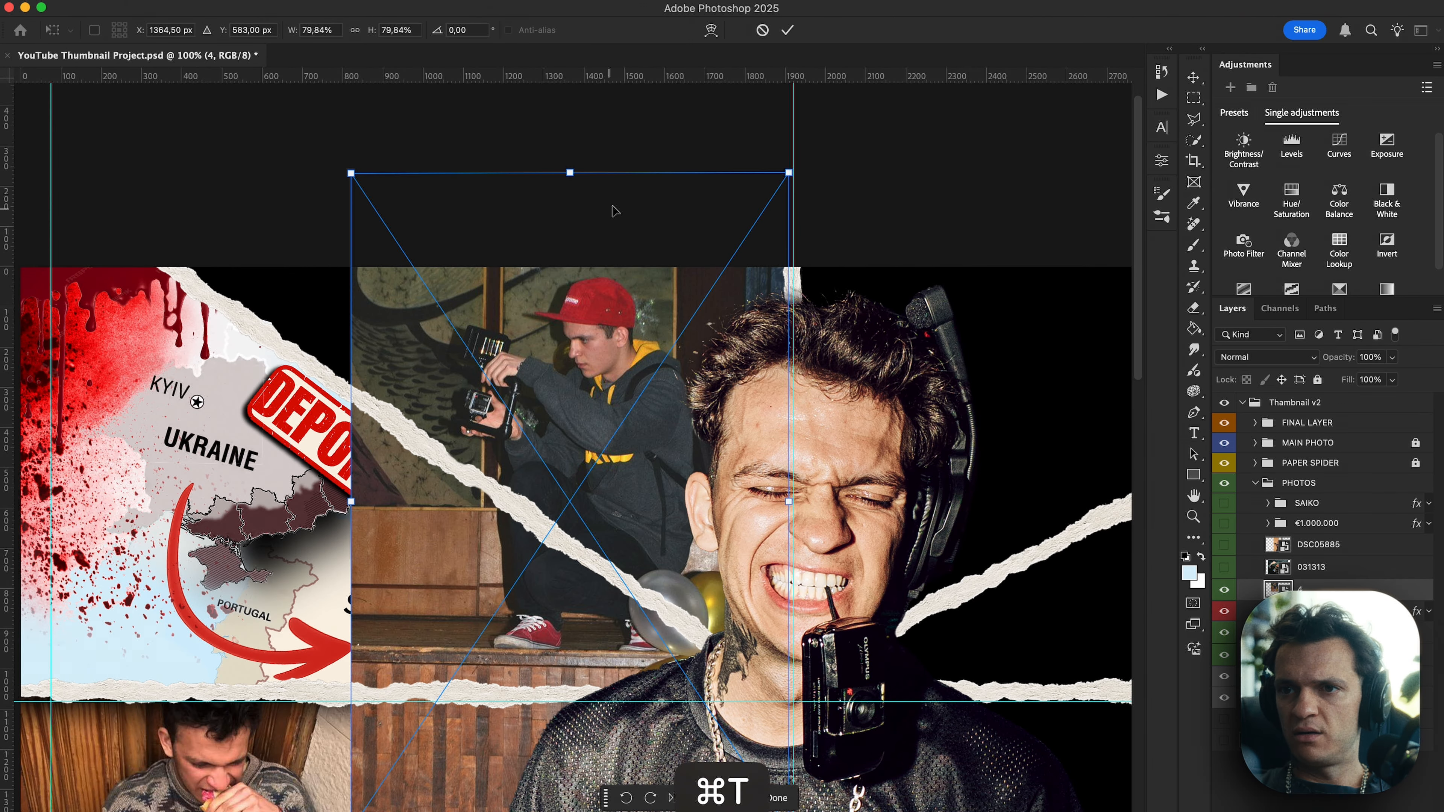
{"action": "left_click_drag", "start_coordinate": [792, 173], "coordinate": [861, 152]}
{"action": "left_click_drag", "start_coordinate": [688, 188], "coordinate": [677, 227]}
{"action": "left_click_drag", "start_coordinate": [812, 159], "coordinate": [830, 134]}
{"action": "left_click_drag", "start_coordinate": [579, 243], "coordinate": [563, 262]}
{"action": "key", "text": "Return"}
{"action": "key", "text": "shift+Right"}
{"action": "key", "text": "shift+Right"}
{"action": "key", "text": "shift+Right"}
{"action": "key", "text": "shift+Up"}
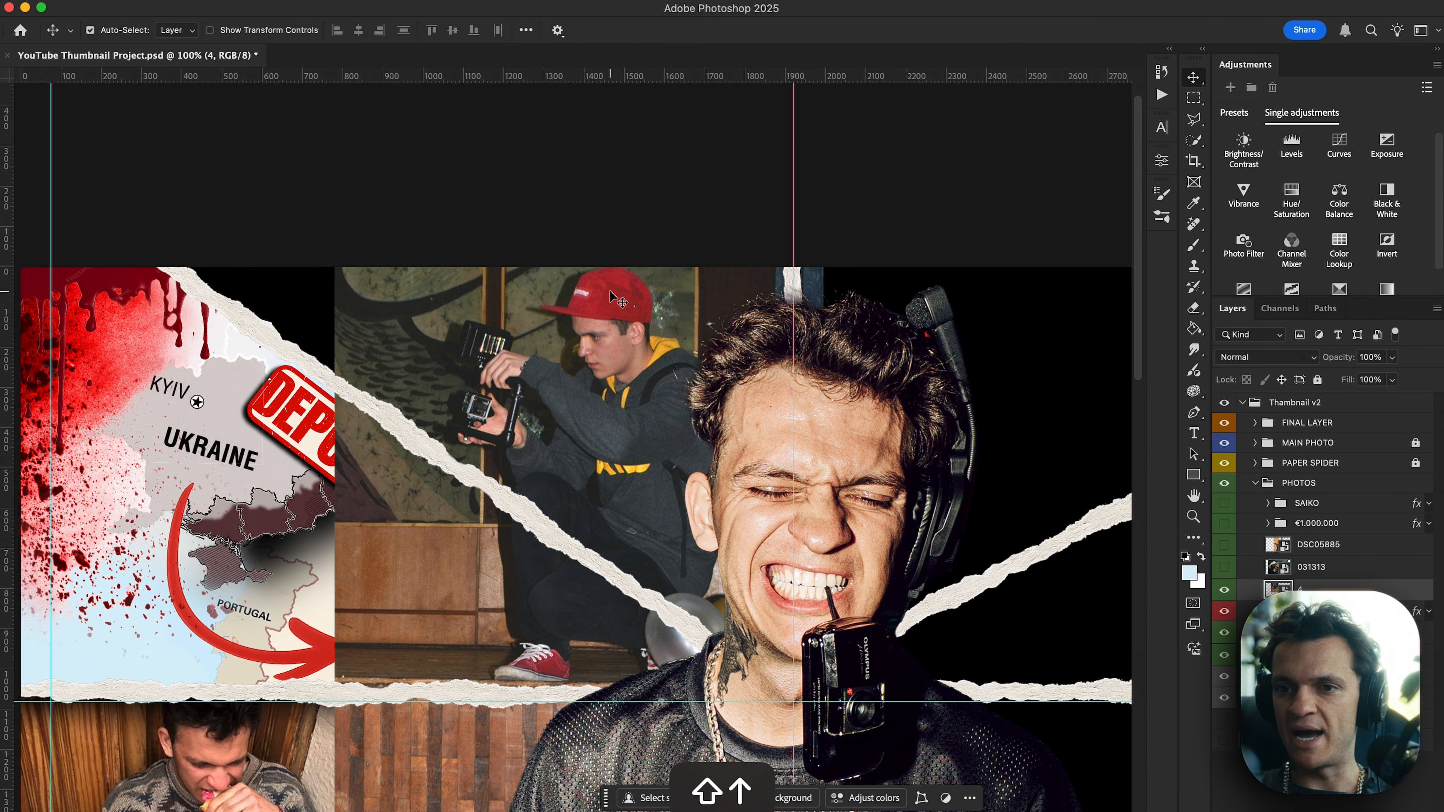
{"action": "key", "text": "e"}
{"action": "scroll", "coordinate": [687, 401], "scroll_direction": "down", "scroll_amount": 1}
{"action": "scroll", "coordinate": [688, 404], "scroll_direction": "down", "scroll_amount": 1}
{"action": "key", "text": "l"}
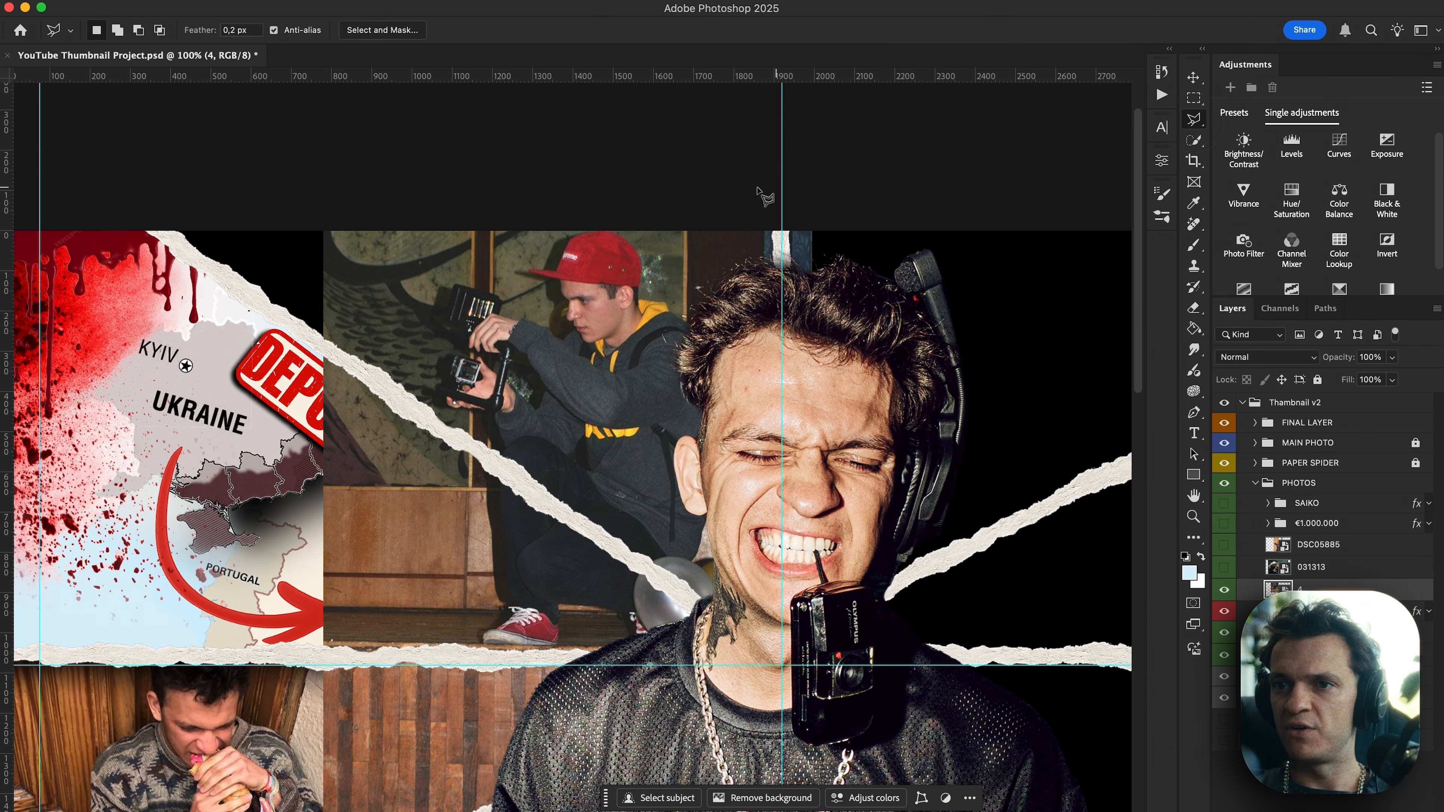
{"action": "left_click", "coordinate": [779, 194]}
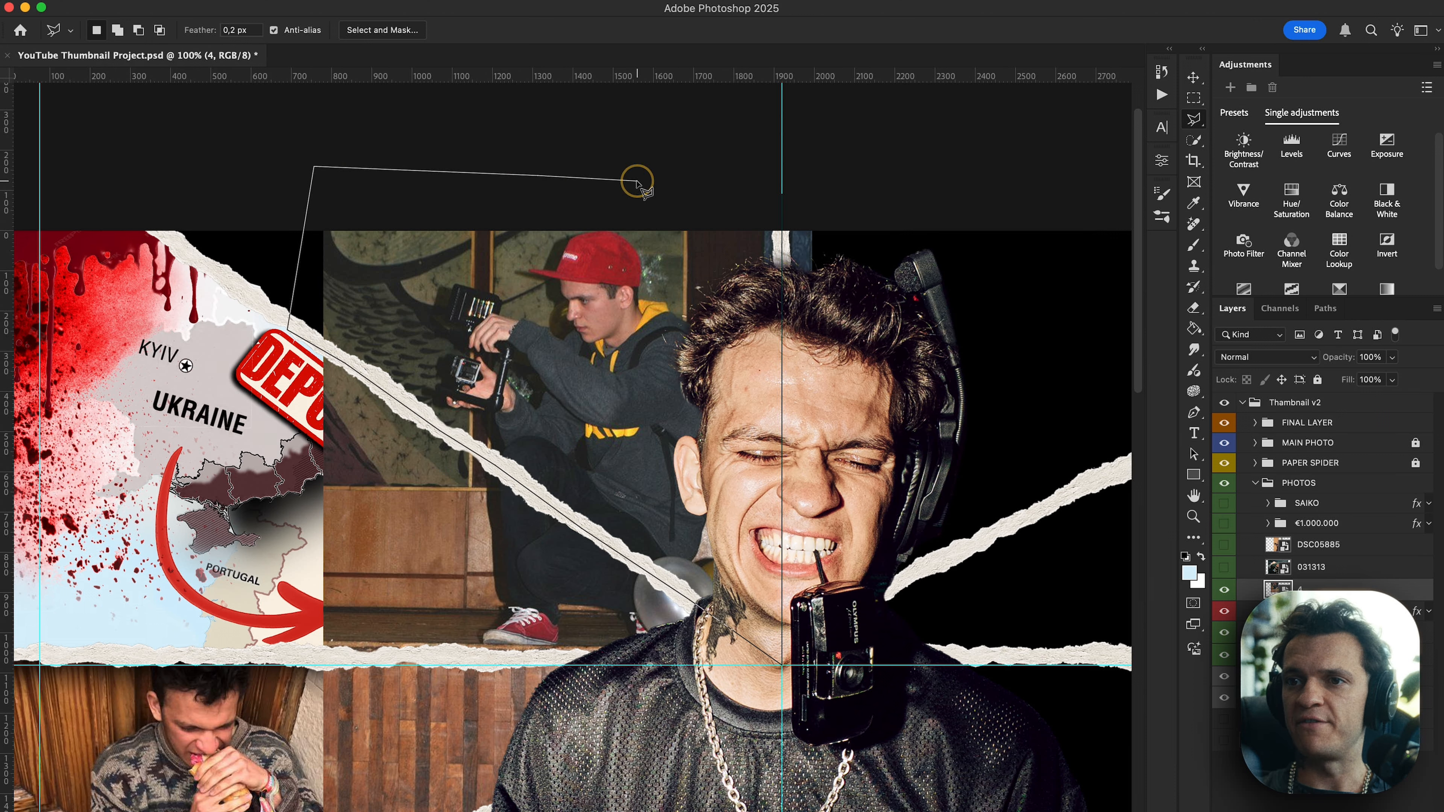
{"action": "left_click", "coordinate": [780, 199]}
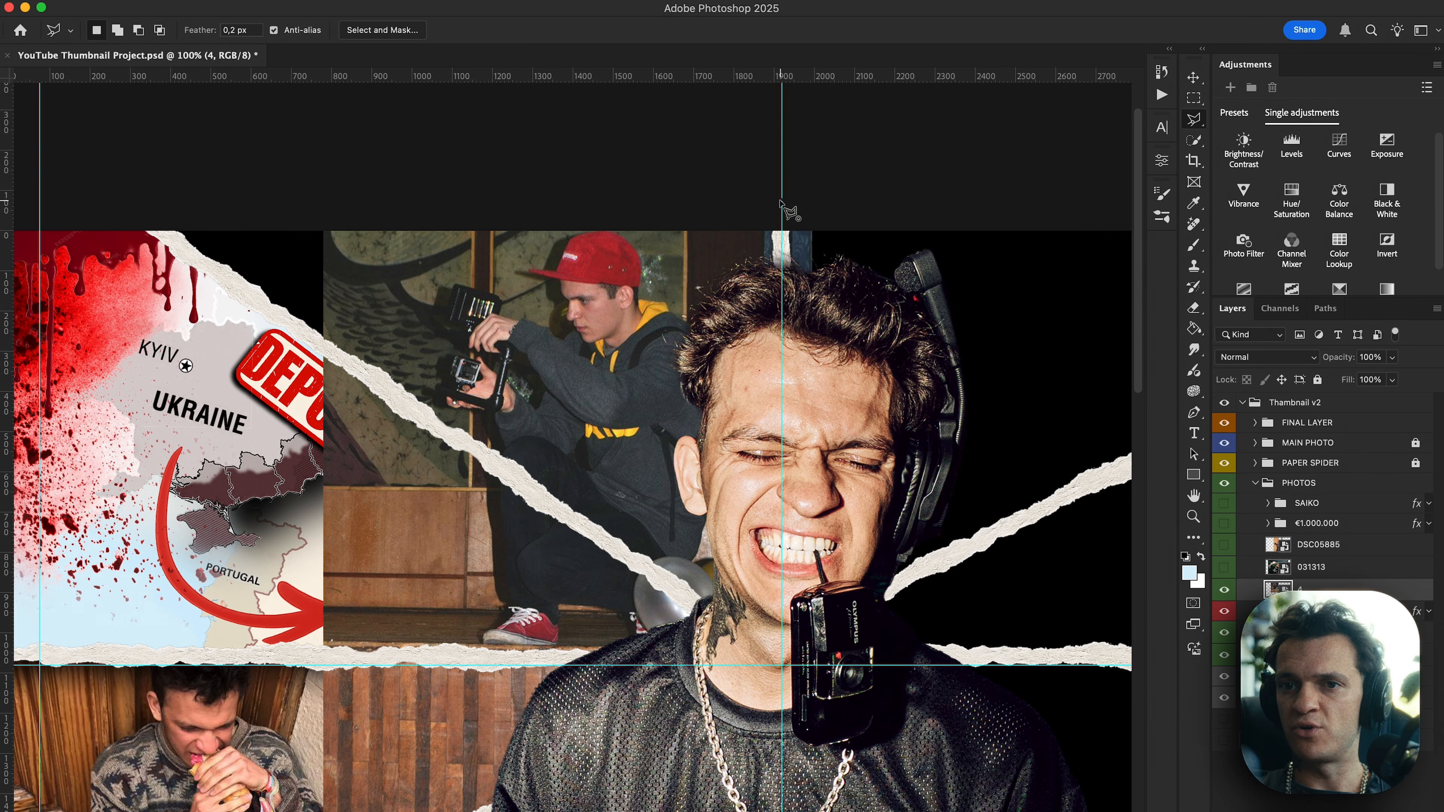
{"action": "key", "text": "super+z"}
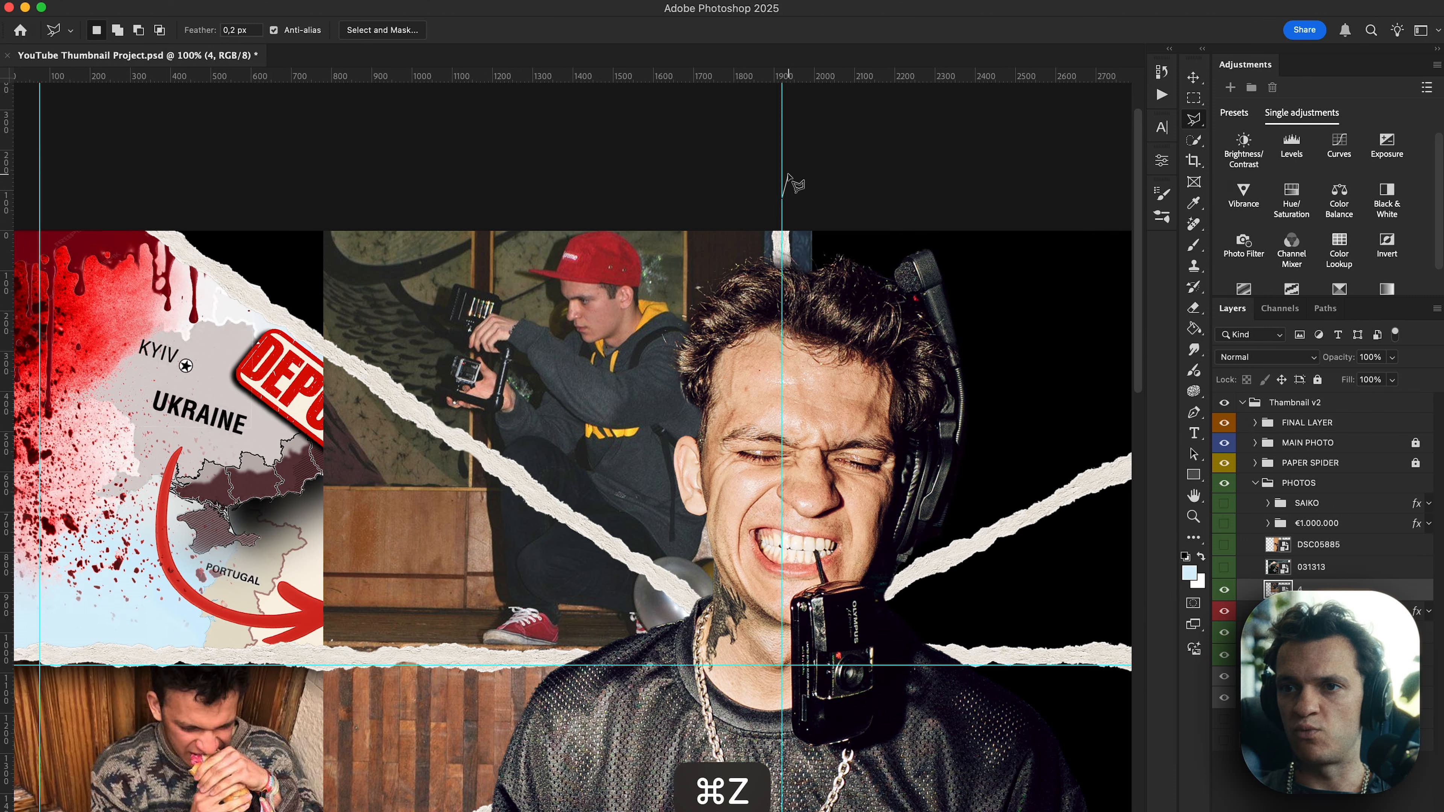
{"action": "key", "text": "Escape"}
Outline the photo's wedge along the diagonal and vertical strips with the Polygonal Lasso, then invert the selection.
{"action": "left_click", "coordinate": [687, 184]}
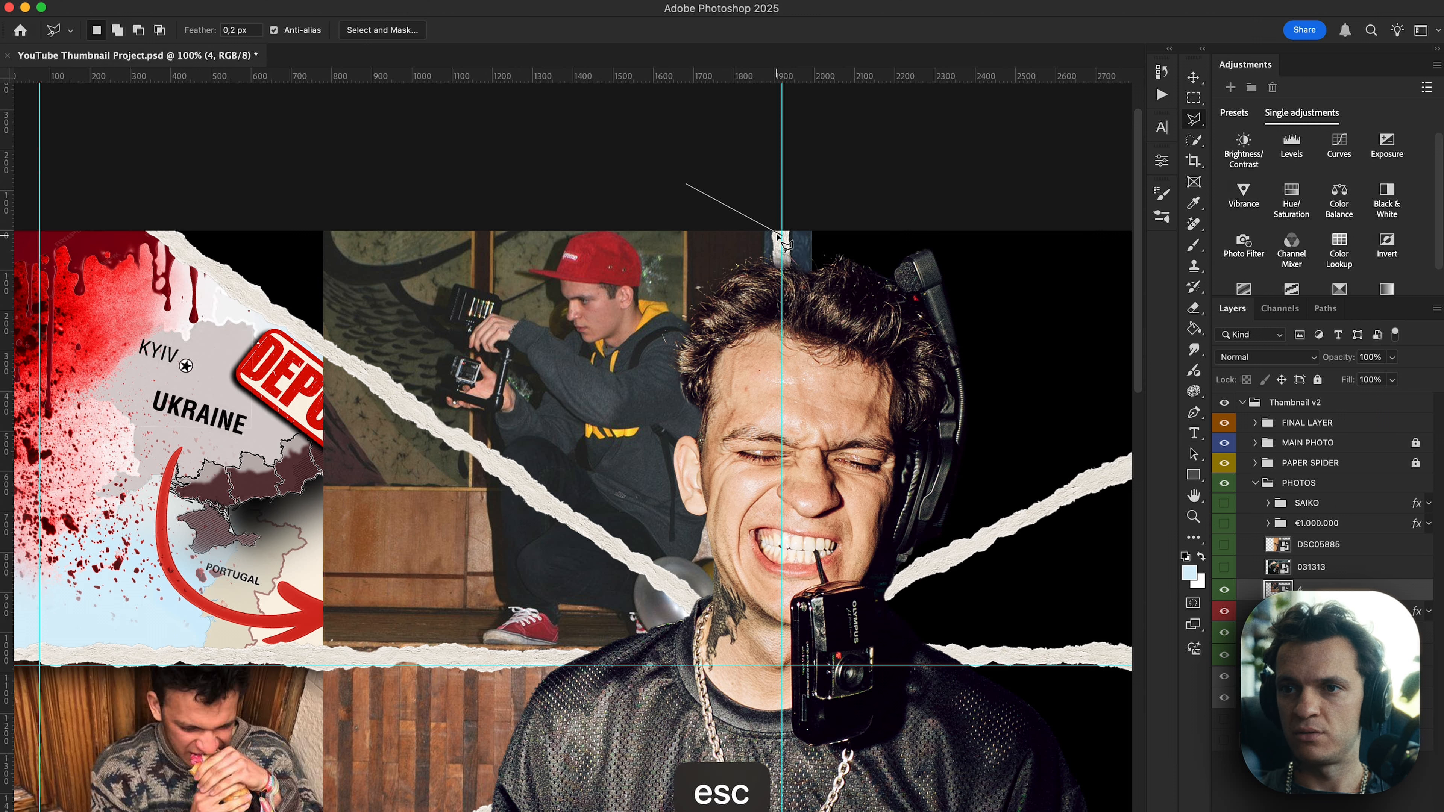
{"action": "left_click", "coordinate": [777, 216]}
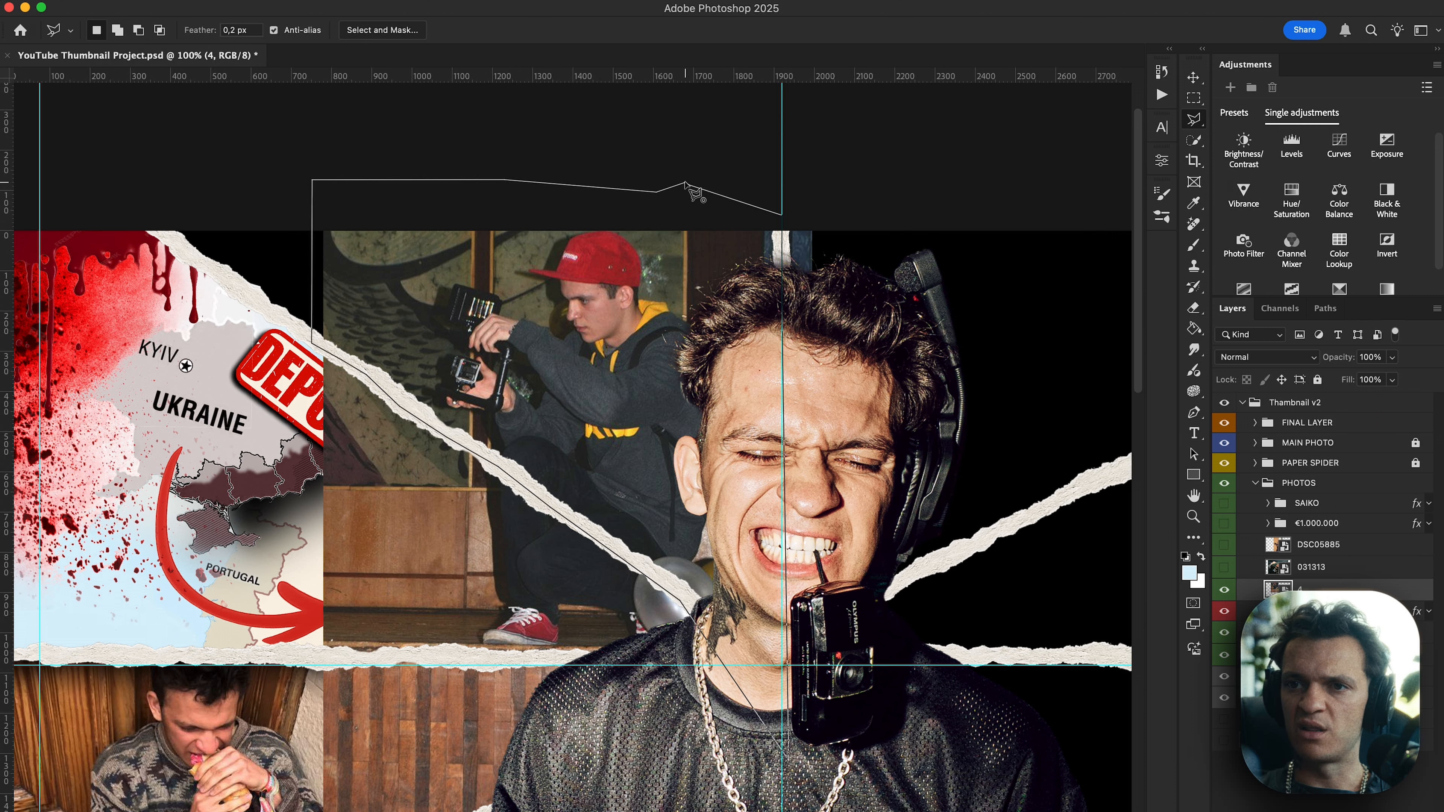
{"action": "left_click", "coordinate": [686, 183]}
Rasterize the layer 4 photo, erase everything outside its wedge with a 621 px eraser, and deselect.
{"action": "key", "text": "e"}
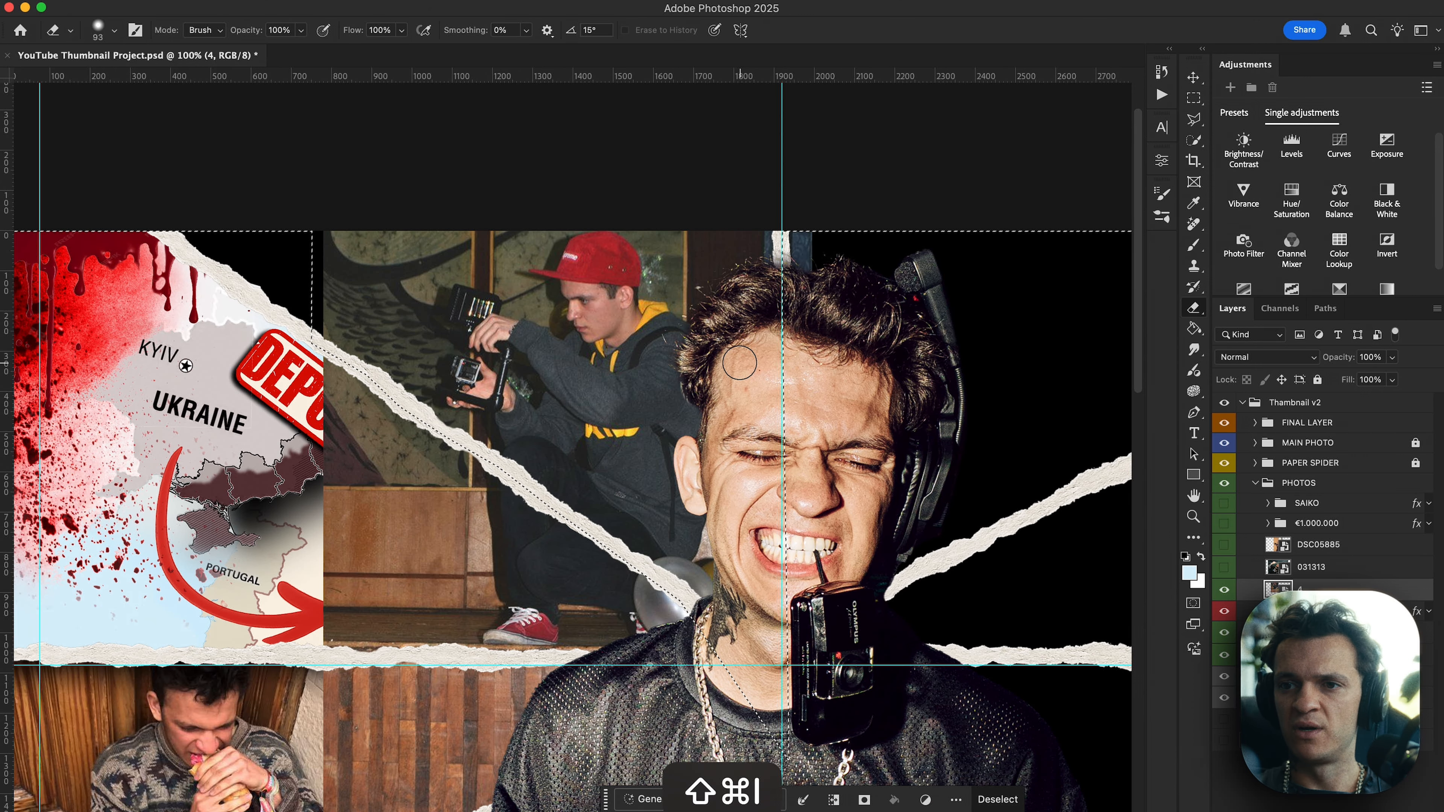
{"action": "left_click_drag", "start_coordinate": [745, 364], "coordinate": [828, 276], "text": "ctrl+alt"}
{"action": "left_click", "coordinate": [828, 276]}
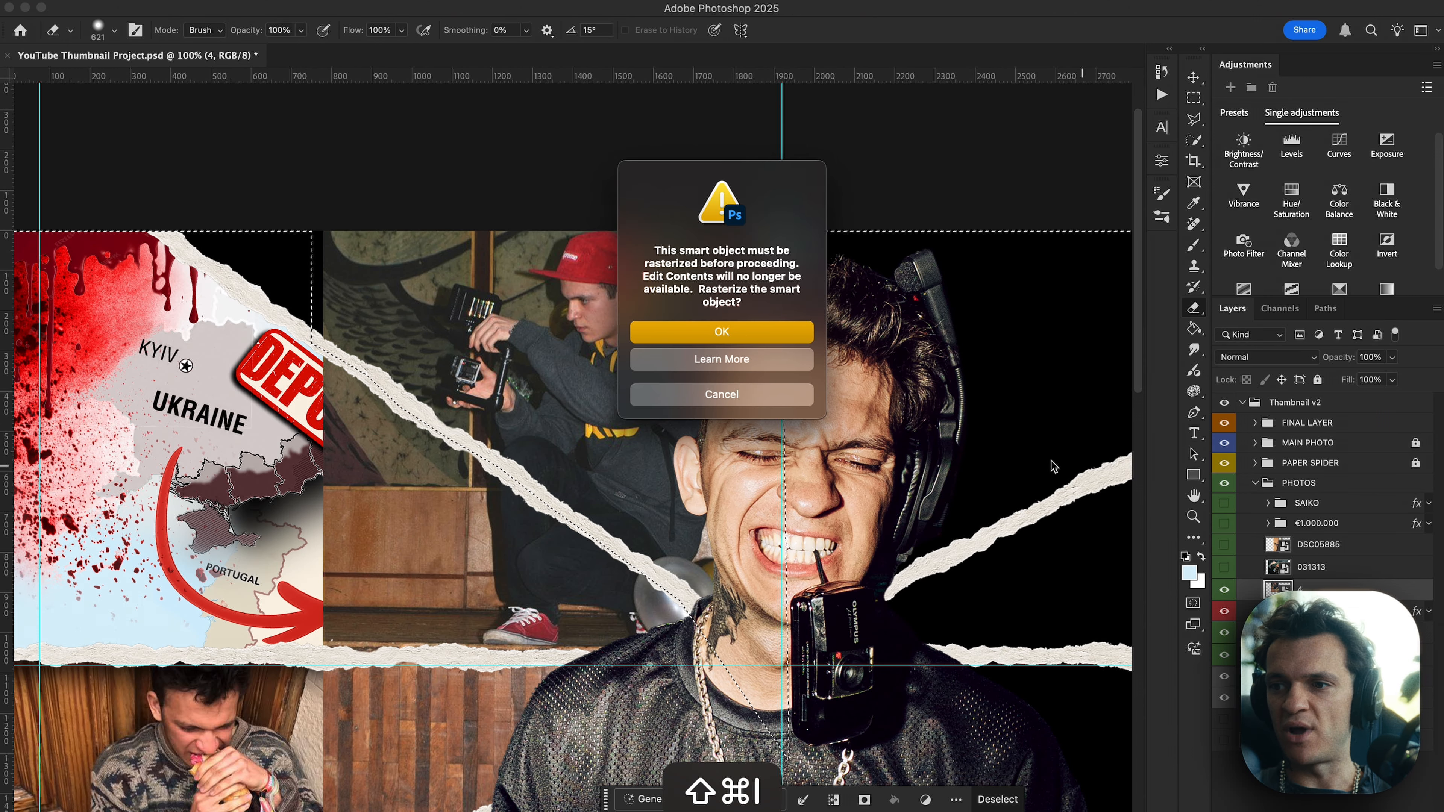
{"action": "left_click", "coordinate": [737, 333]}
{"action": "left_click_drag", "start_coordinate": [682, 603], "coordinate": [831, 525]}
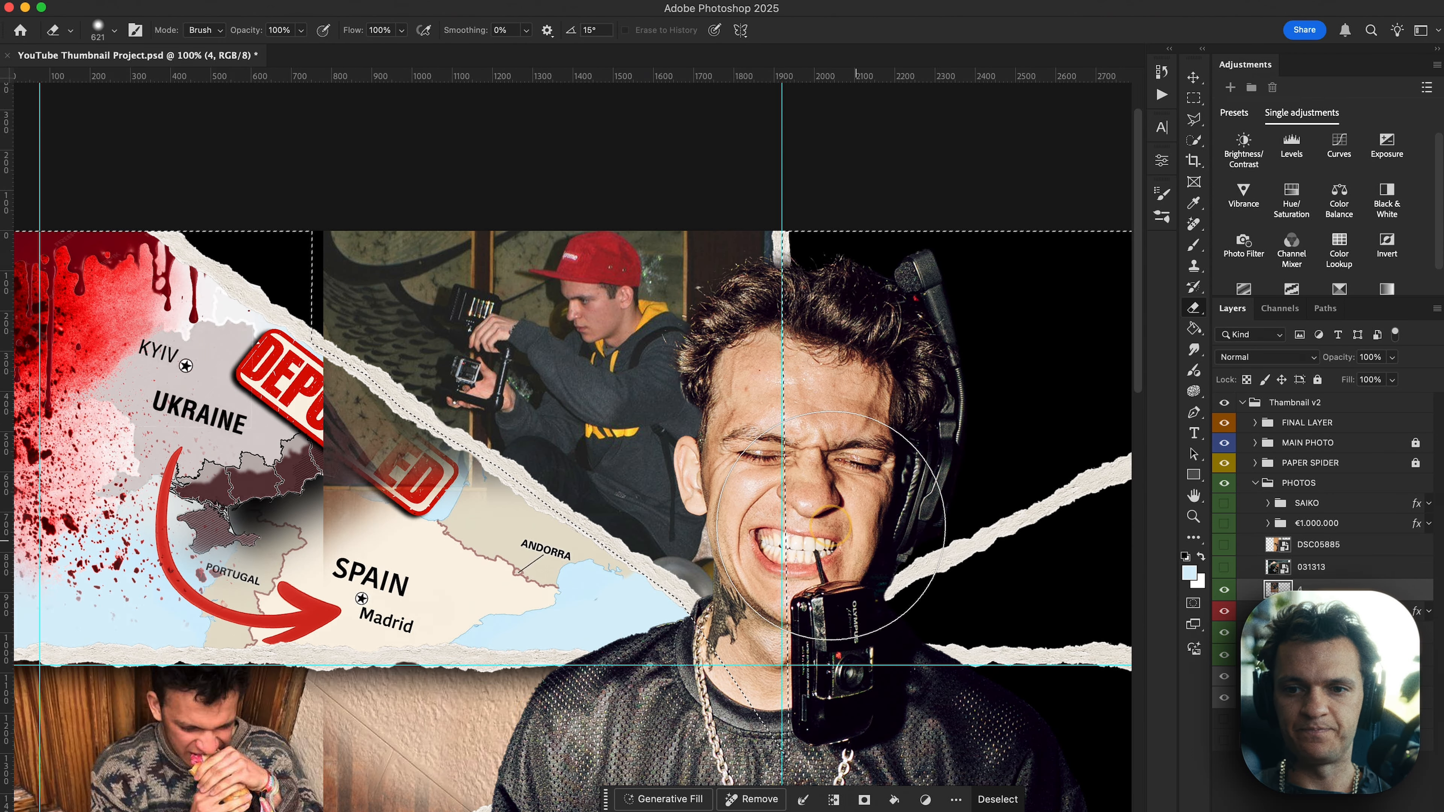
{"action": "mouse_move", "coordinate": [177, 381]}
{"action": "left_mouse_down"}
{"action": "mouse_move", "coordinate": [285, 318]}
{"action": "mouse_move", "coordinate": [372, 368]}
{"action": "mouse_move", "coordinate": [202, 246]}
{"action": "left_mouse_up"}
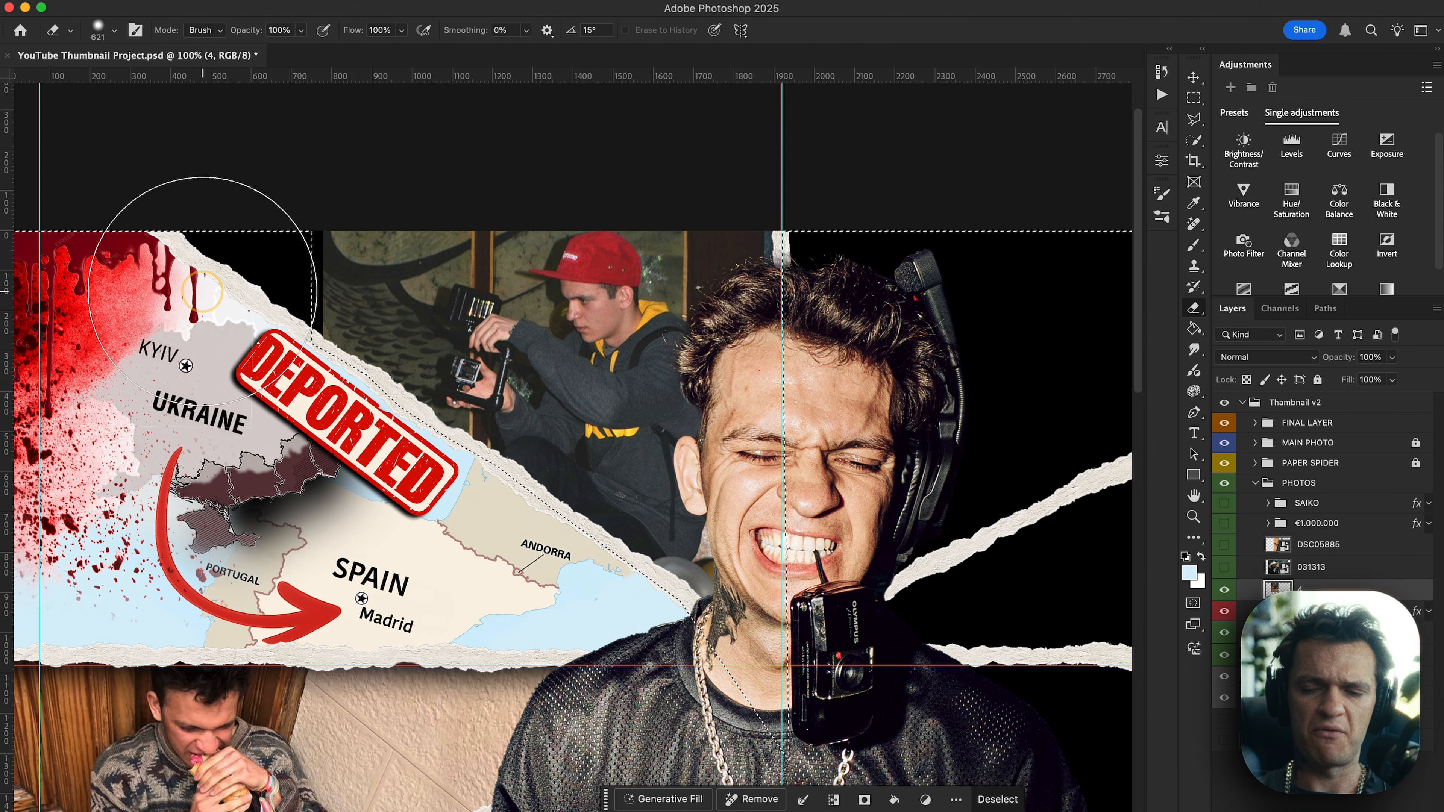
{"action": "key", "text": "super+d"}
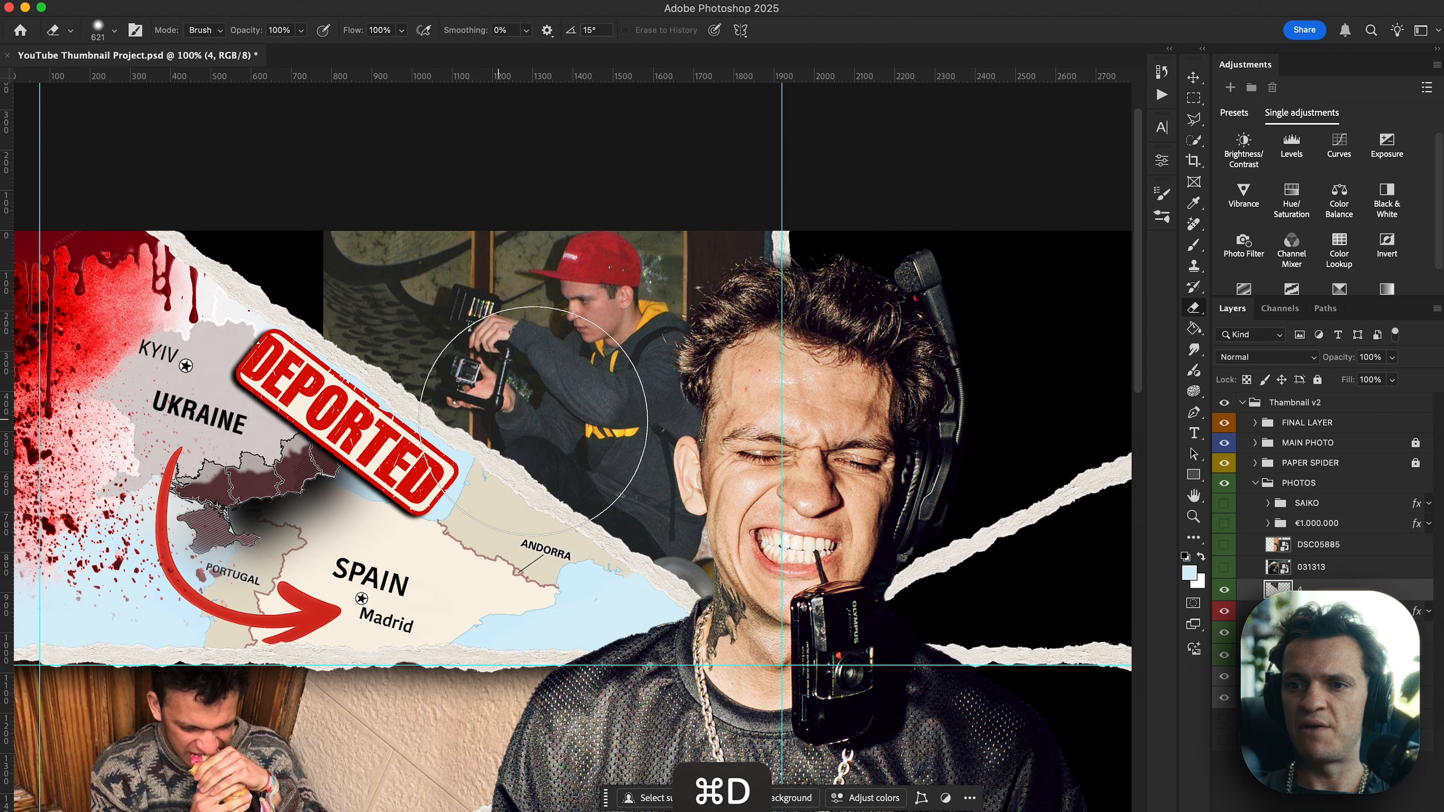
Shift the dark-background layer 4 photo slightly up and left within its wedge beside the subject's head.
{"action": "key", "text": "v"}
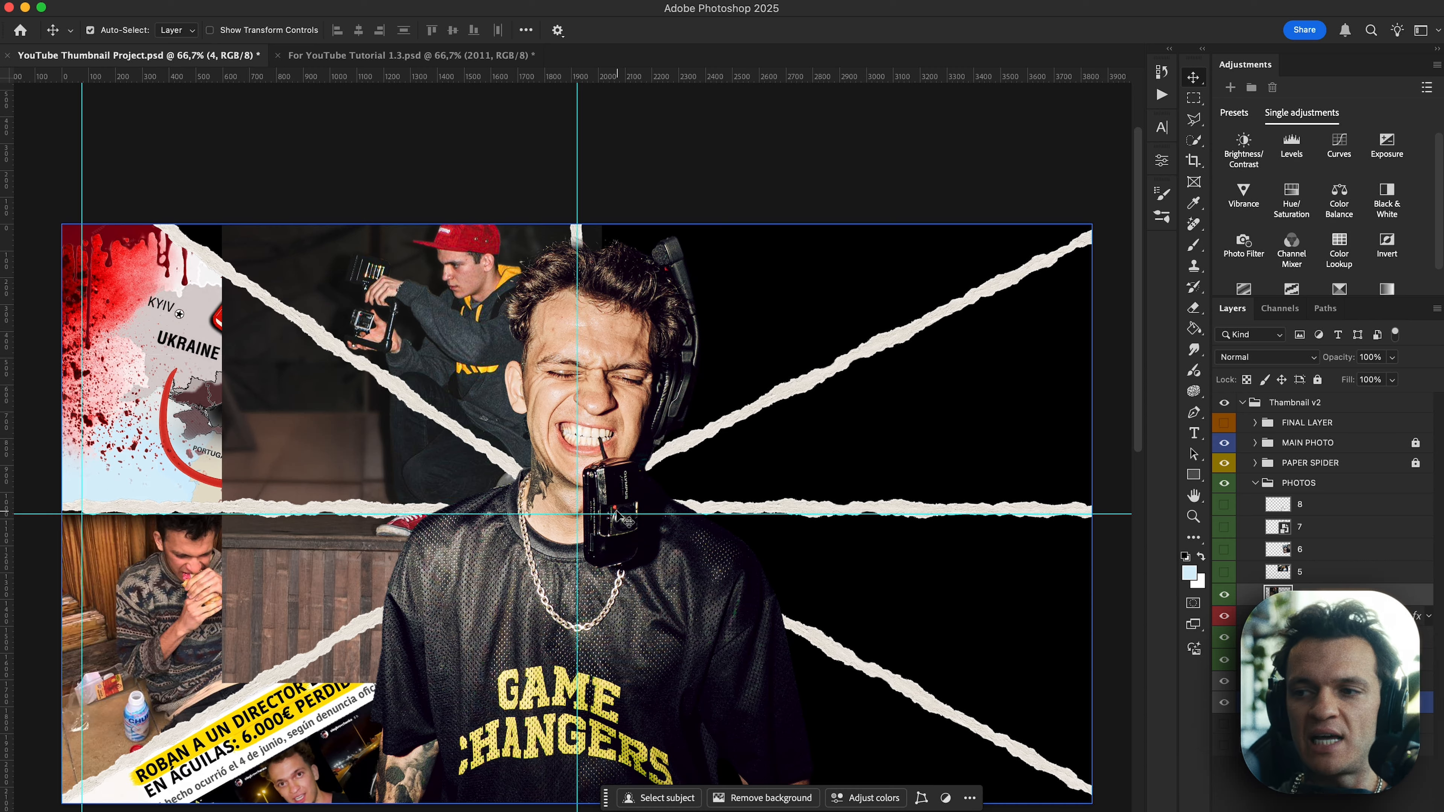
{"action": "scroll", "coordinate": [363, 461], "scroll_direction": "left", "scroll_amount": 5}
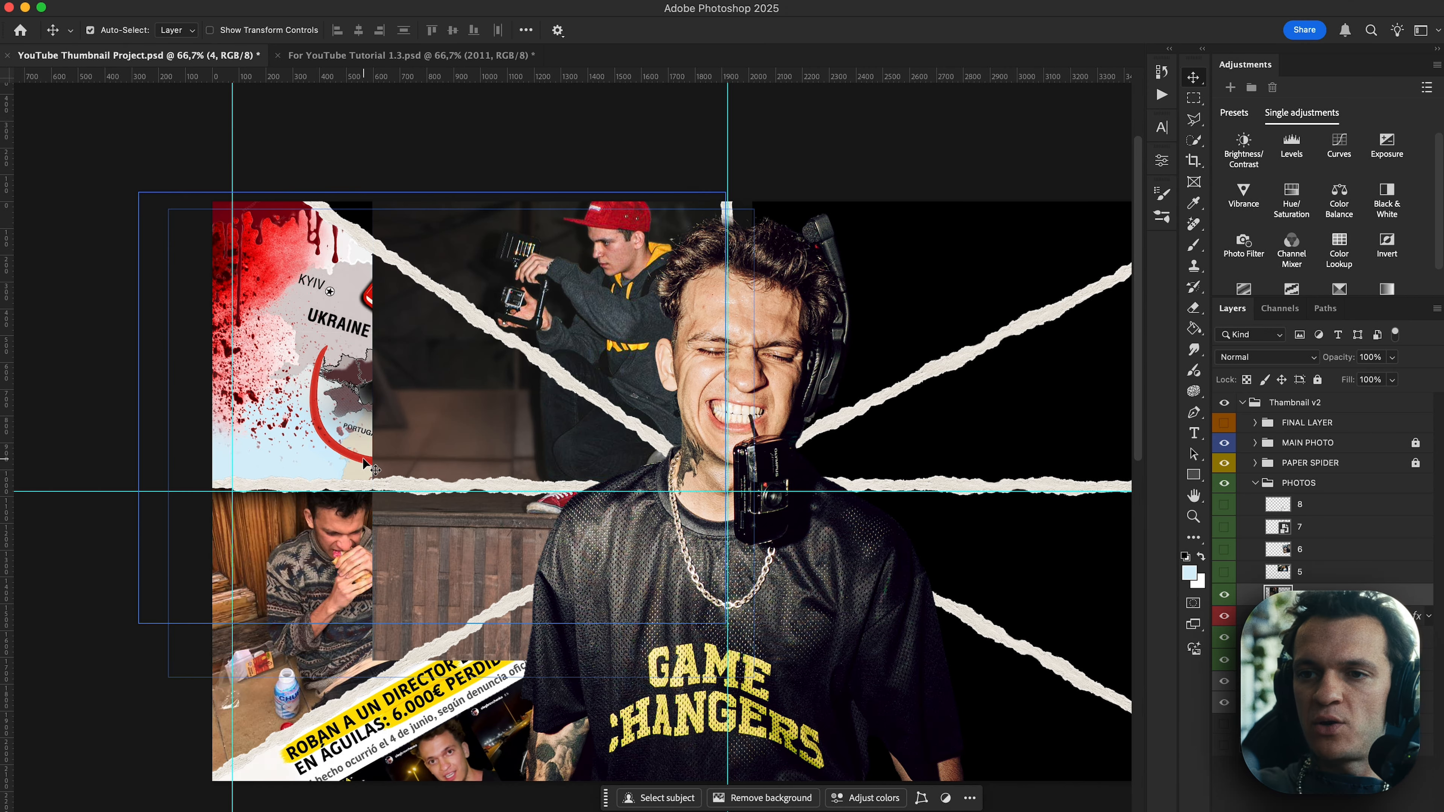
{"action": "left_click_drag", "start_coordinate": [597, 268], "coordinate": [597, 311]}
{"action": "key", "text": "super+z"}
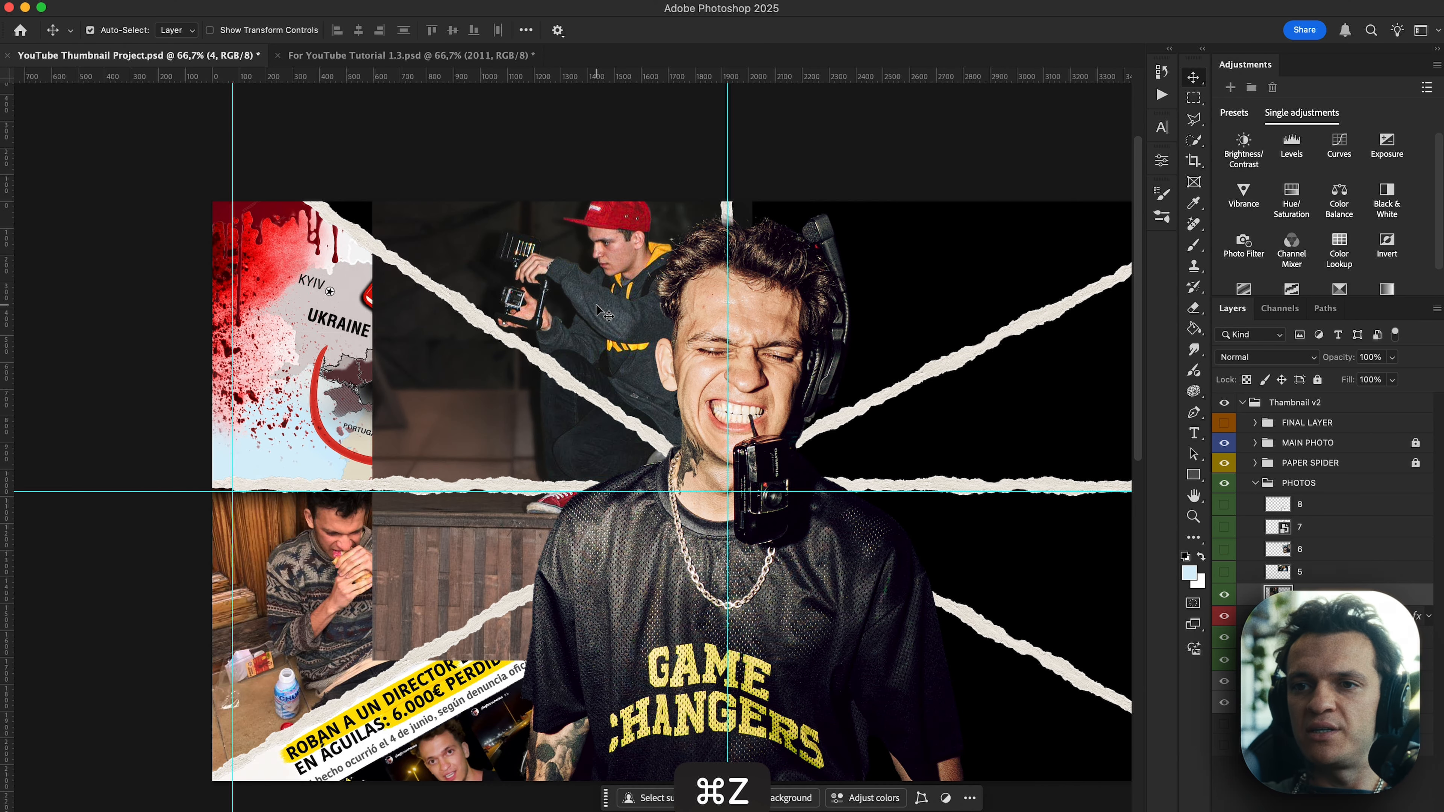
{"action": "key", "text": "super+="}
{"action": "key", "text": "F2"}
{"action": "scroll", "coordinate": [592, 304], "scroll_direction": "up", "scroll_amount": 3}
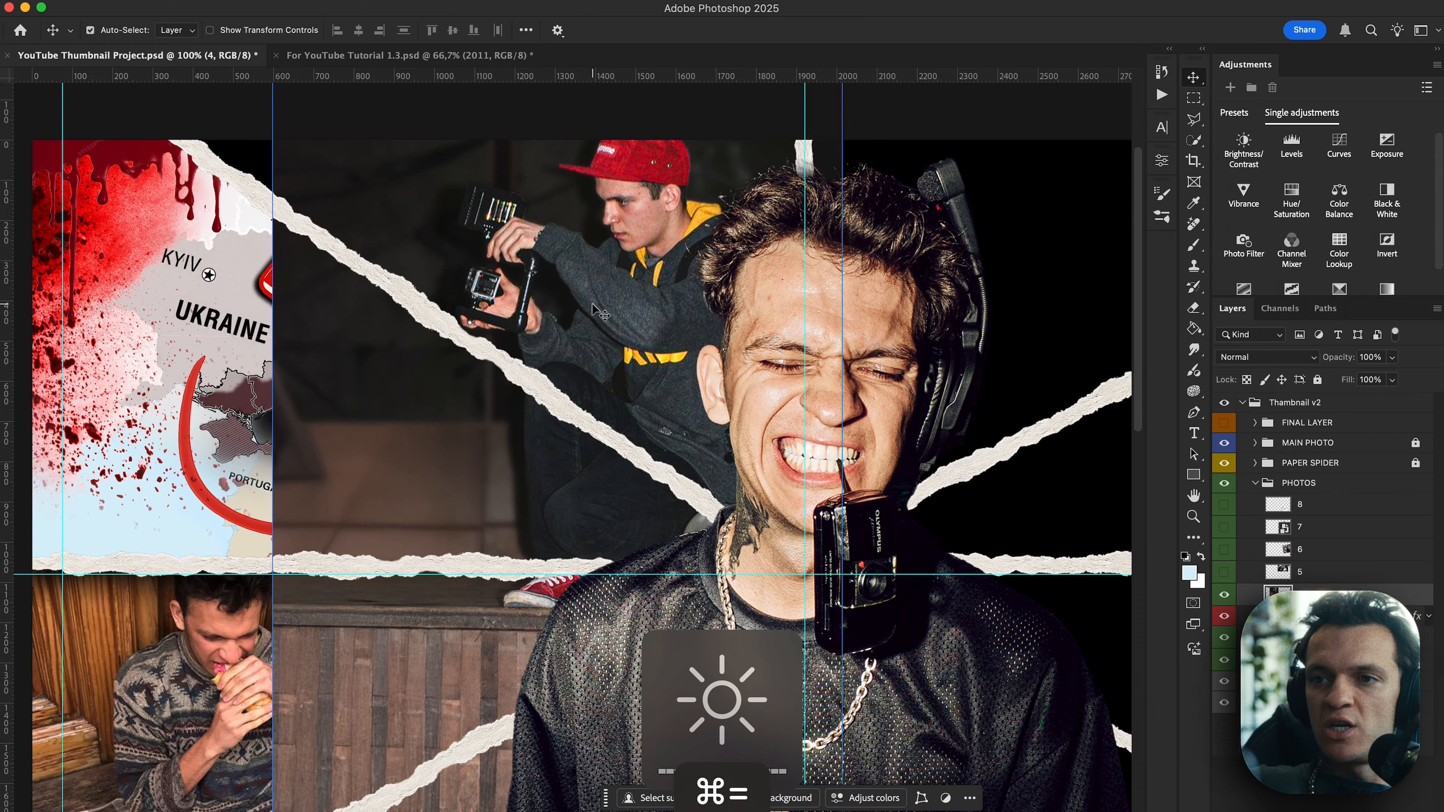
{"action": "mouse_move", "coordinate": [592, 304]}
{"action": "left_mouse_down"}
{"action": "mouse_move", "coordinate": [583, 314]}
{"action": "mouse_move", "coordinate": [597, 306]}
{"action": "left_mouse_up"}
{"action": "scroll", "coordinate": [590, 309], "scroll_direction": "right", "scroll_amount": 1}
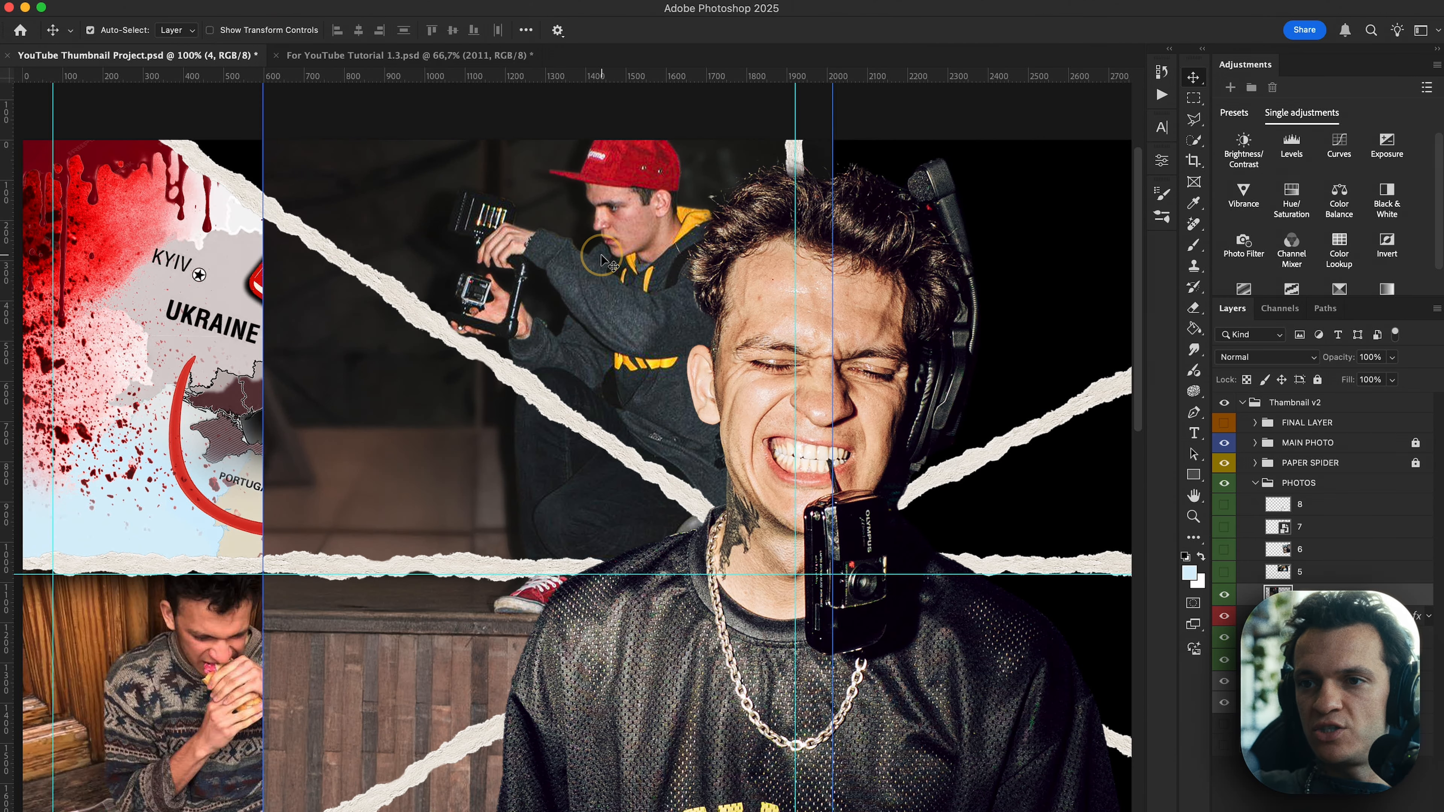
{"action": "left_click_drag", "start_coordinate": [601, 256], "coordinate": [584, 245]}
{"action": "scroll", "coordinate": [584, 246], "scroll_direction": "up", "scroll_amount": 2}
{"action": "scroll", "coordinate": [584, 246], "scroll_direction": "left", "scroll_amount": 1}
Smudge the layer 4 photo's dark background over the black gap in the wedge's upper corner along the diagonal strip.
{"action": "key", "text": "b"}
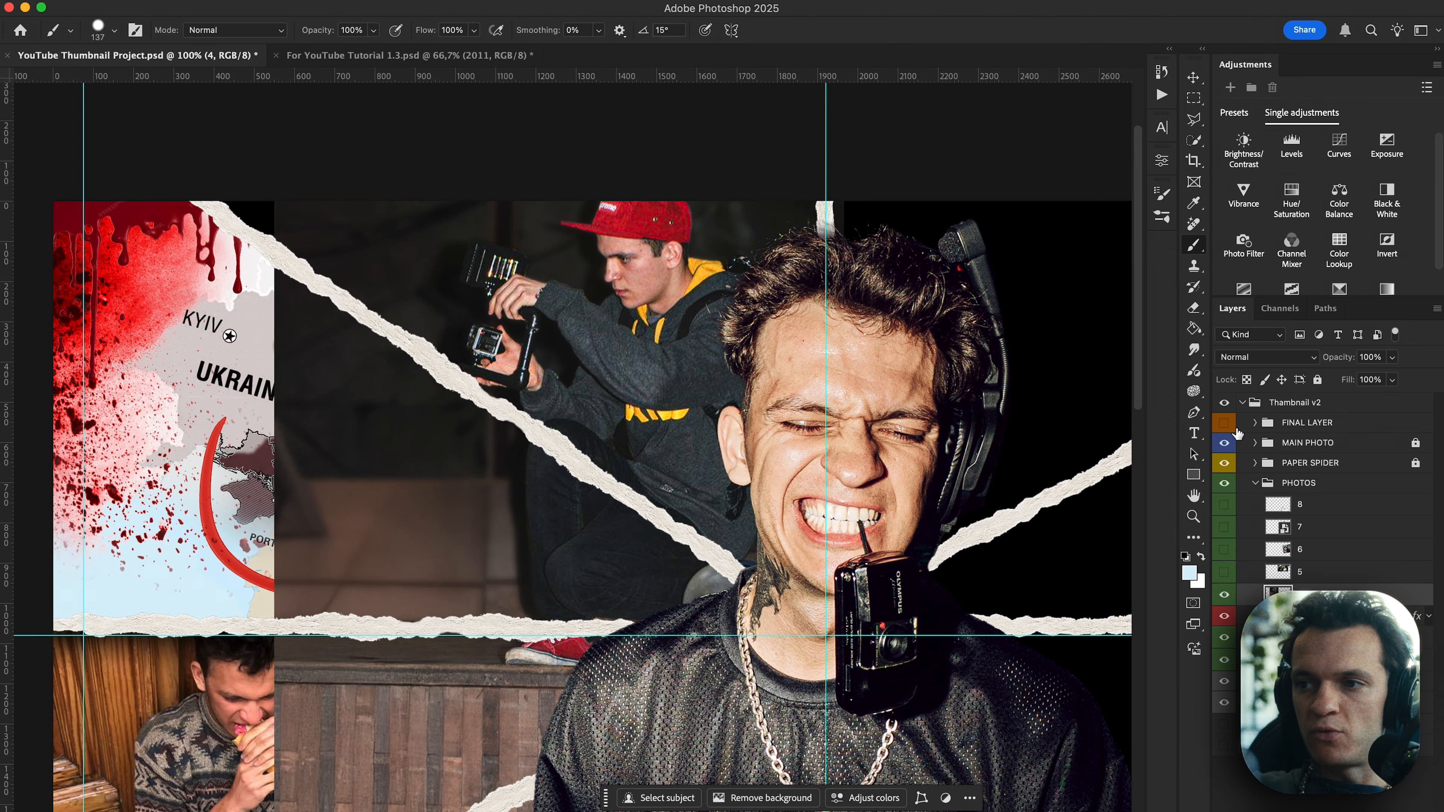
{"action": "left_click", "coordinate": [1194, 349]}
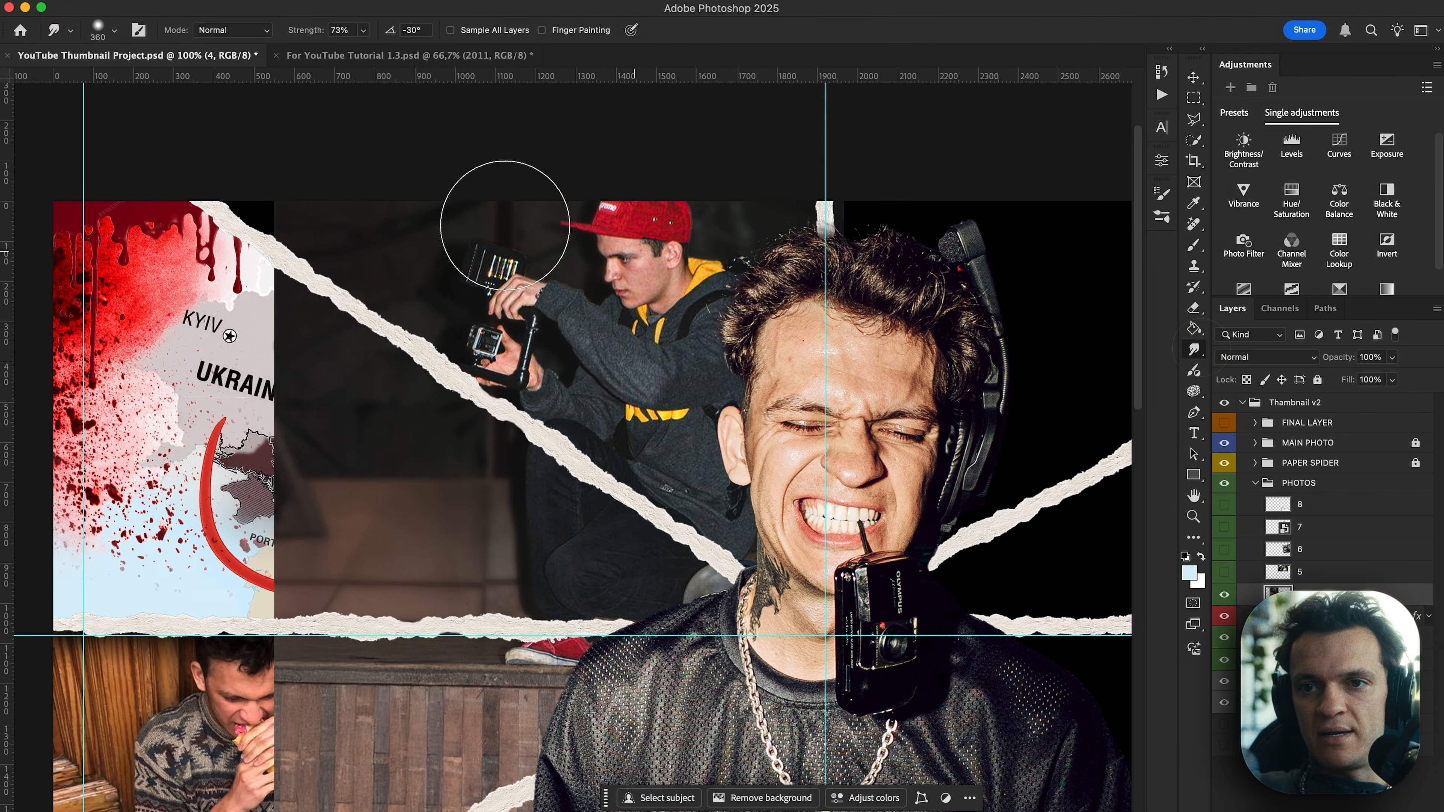
{"action": "scroll", "coordinate": [312, 226], "scroll_direction": "up", "scroll_amount": 3}
{"action": "scroll", "coordinate": [313, 226], "scroll_direction": "up", "scroll_amount": 2}
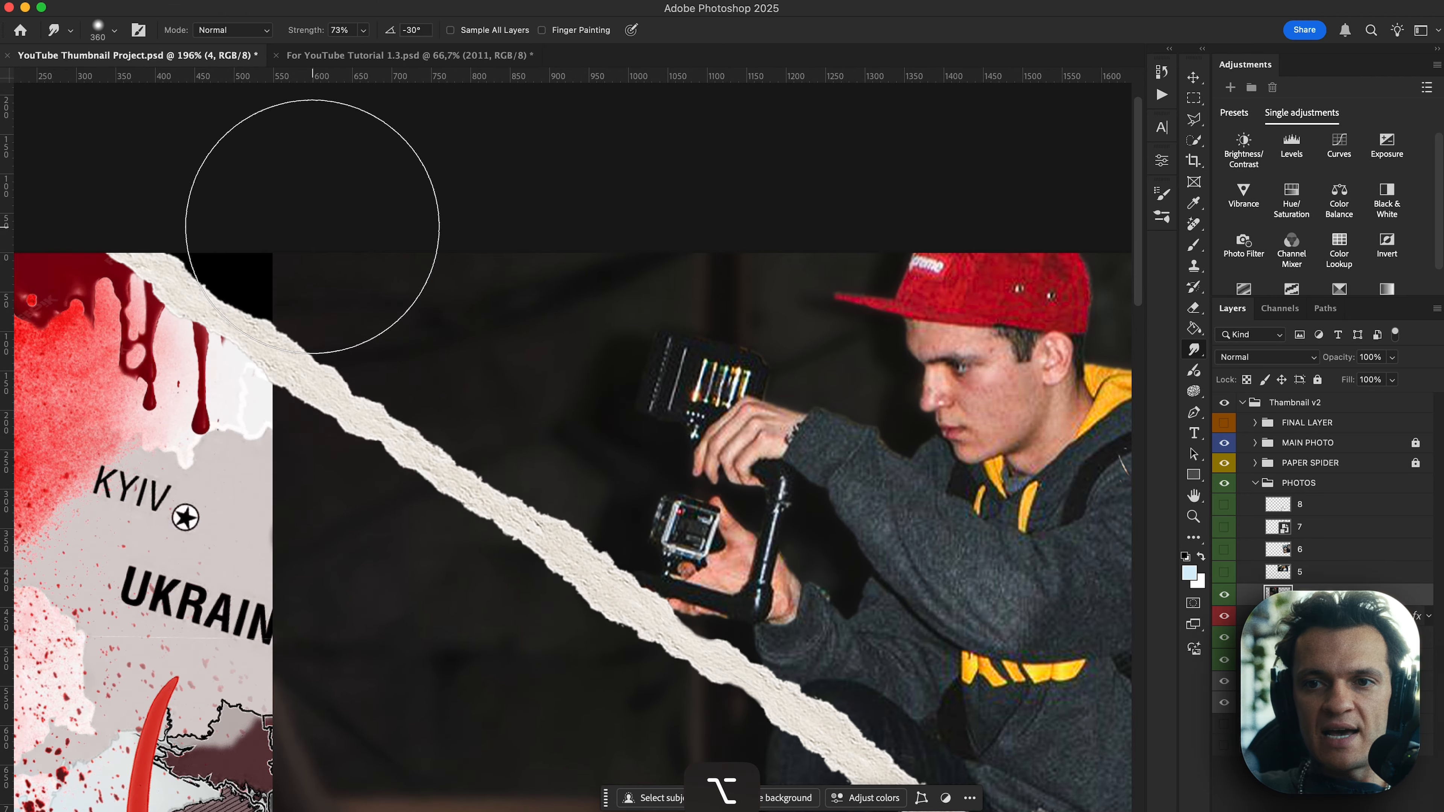
{"action": "scroll", "coordinate": [312, 227], "scroll_direction": "left", "scroll_amount": 3}
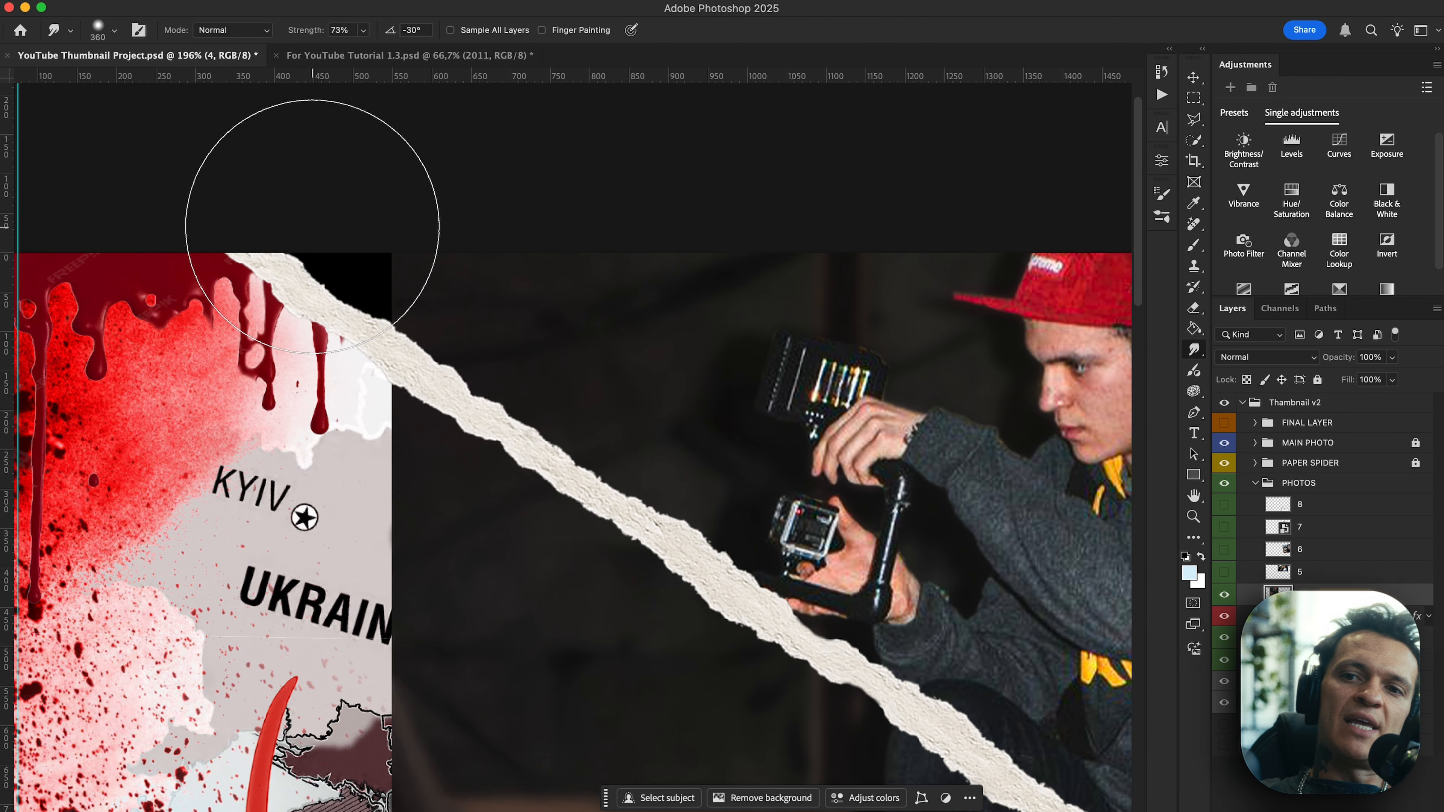
{"action": "scroll", "coordinate": [403, 273], "scroll_direction": "up", "scroll_amount": 5}
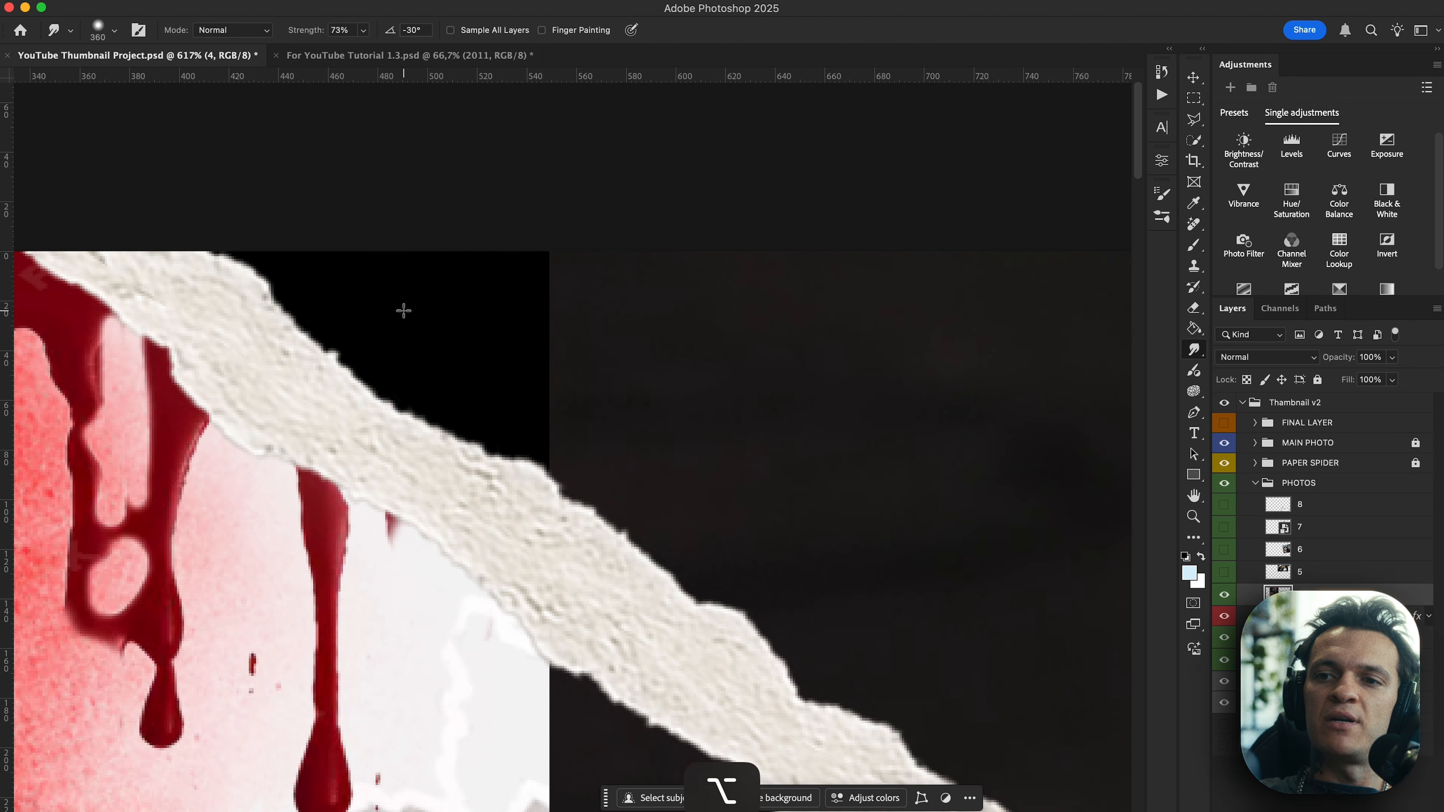
{"action": "scroll", "coordinate": [444, 323], "scroll_direction": "down", "scroll_amount": 2}
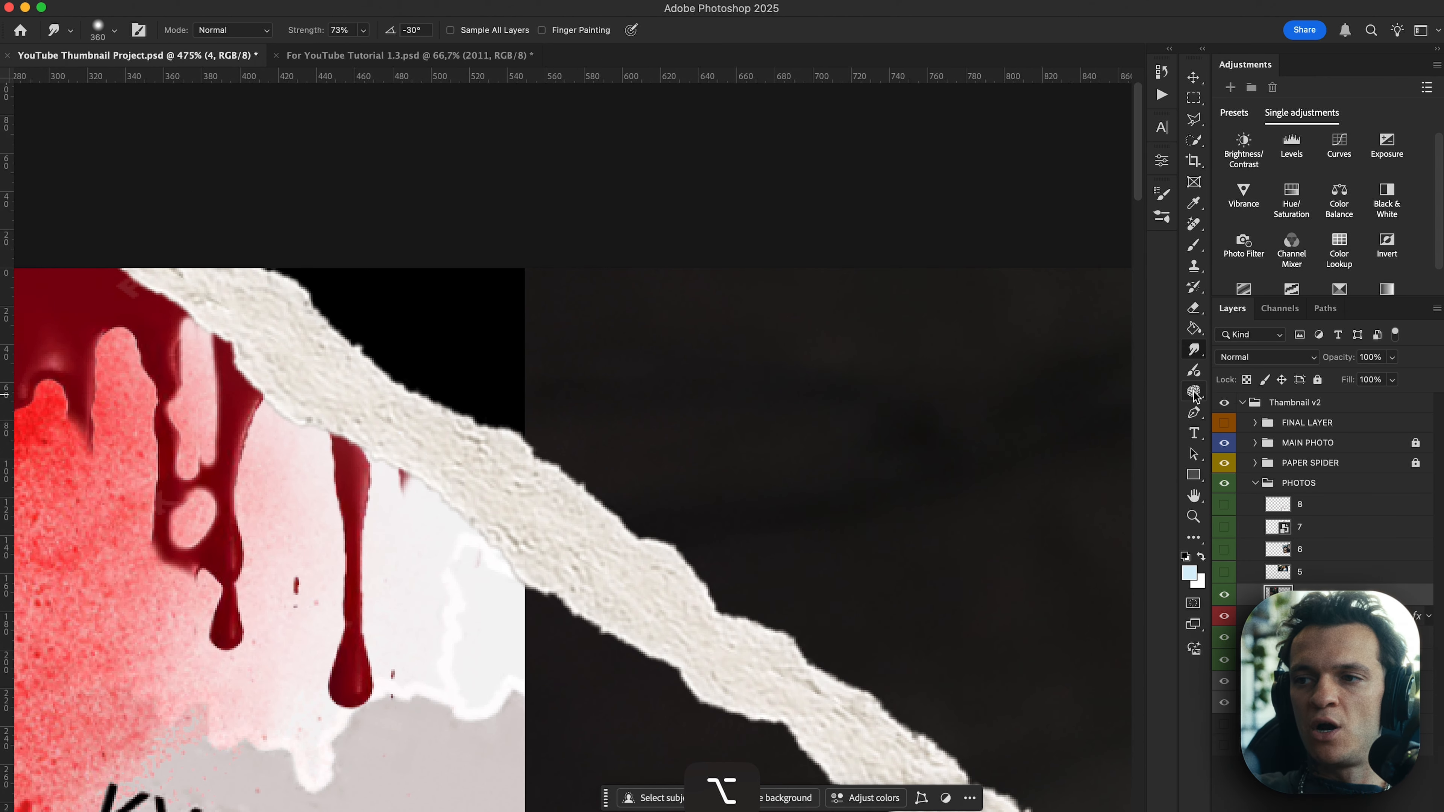
{"action": "mouse_move", "coordinate": [829, 342]}
{"action": "left_mouse_down"}
{"action": "mouse_move", "coordinate": [442, 326]}
{"action": "mouse_move", "coordinate": [441, 339]}
{"action": "mouse_move", "coordinate": [205, 230]}
{"action": "left_mouse_up"}
{"action": "left_click_drag", "start_coordinate": [375, 353], "coordinate": [178, 239]}
{"action": "left_click_drag", "start_coordinate": [451, 349], "coordinate": [203, 275]}
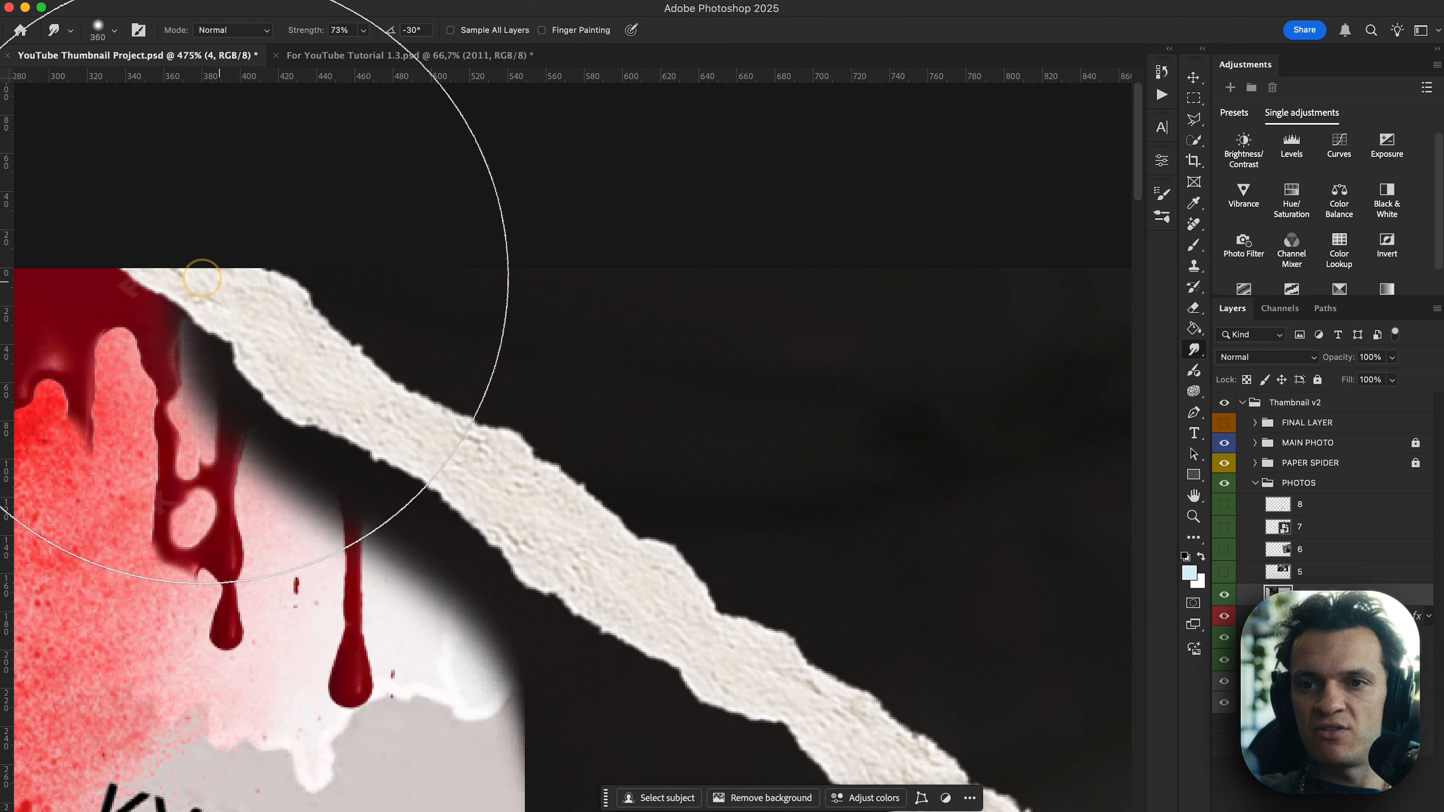
{"action": "scroll", "coordinate": [252, 305], "scroll_direction": "down", "scroll_amount": 2}
{"action": "scroll", "coordinate": [252, 304], "scroll_direction": "down", "scroll_amount": 6}
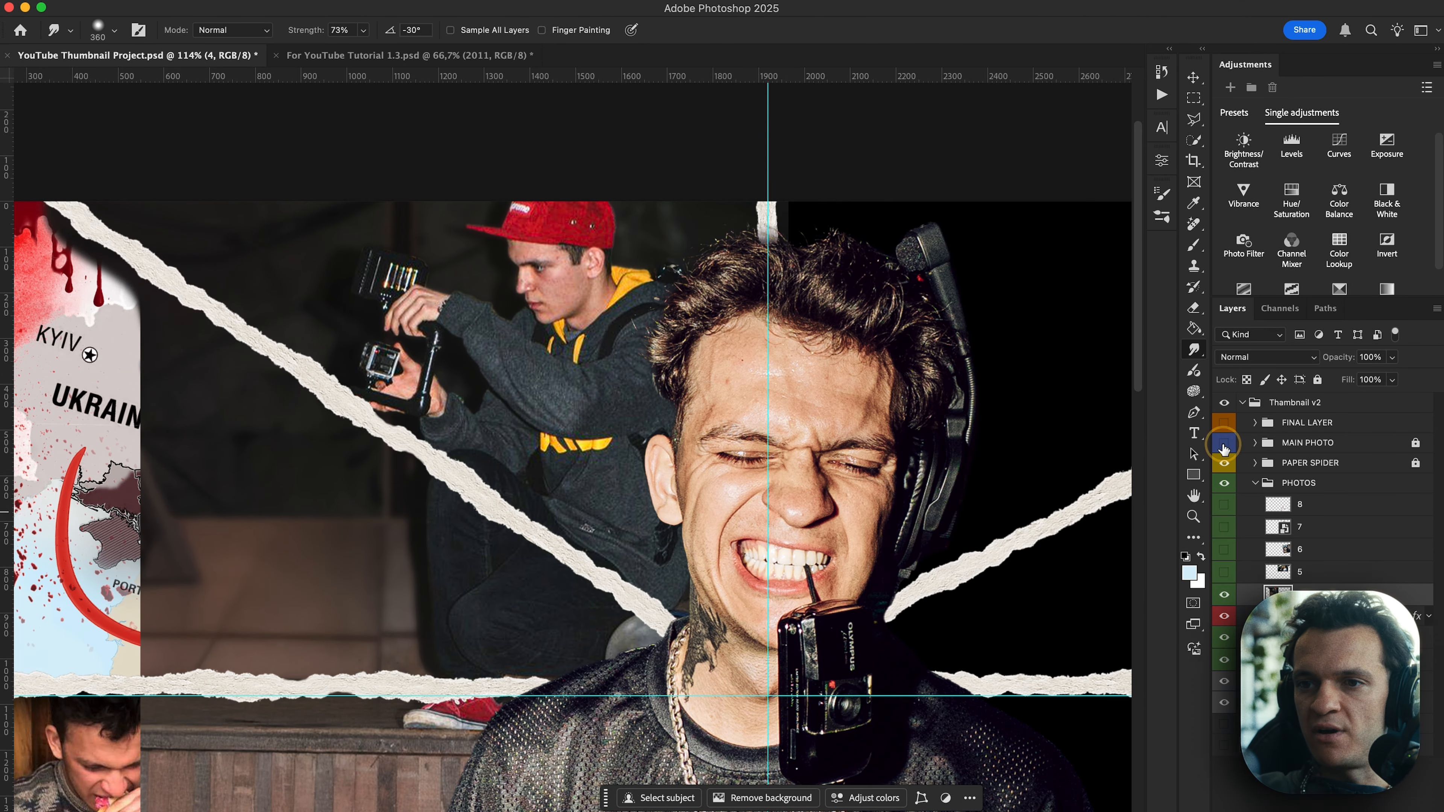
With the MAIN PHOTO group hidden, lasso the layer 4 photo's wedge and erase everything outside it with a 935 px eraser.
{"action": "left_click", "coordinate": [1051, 305]}
{"action": "left_click_drag", "start_coordinate": [805, 401], "coordinate": [1155, 403]}
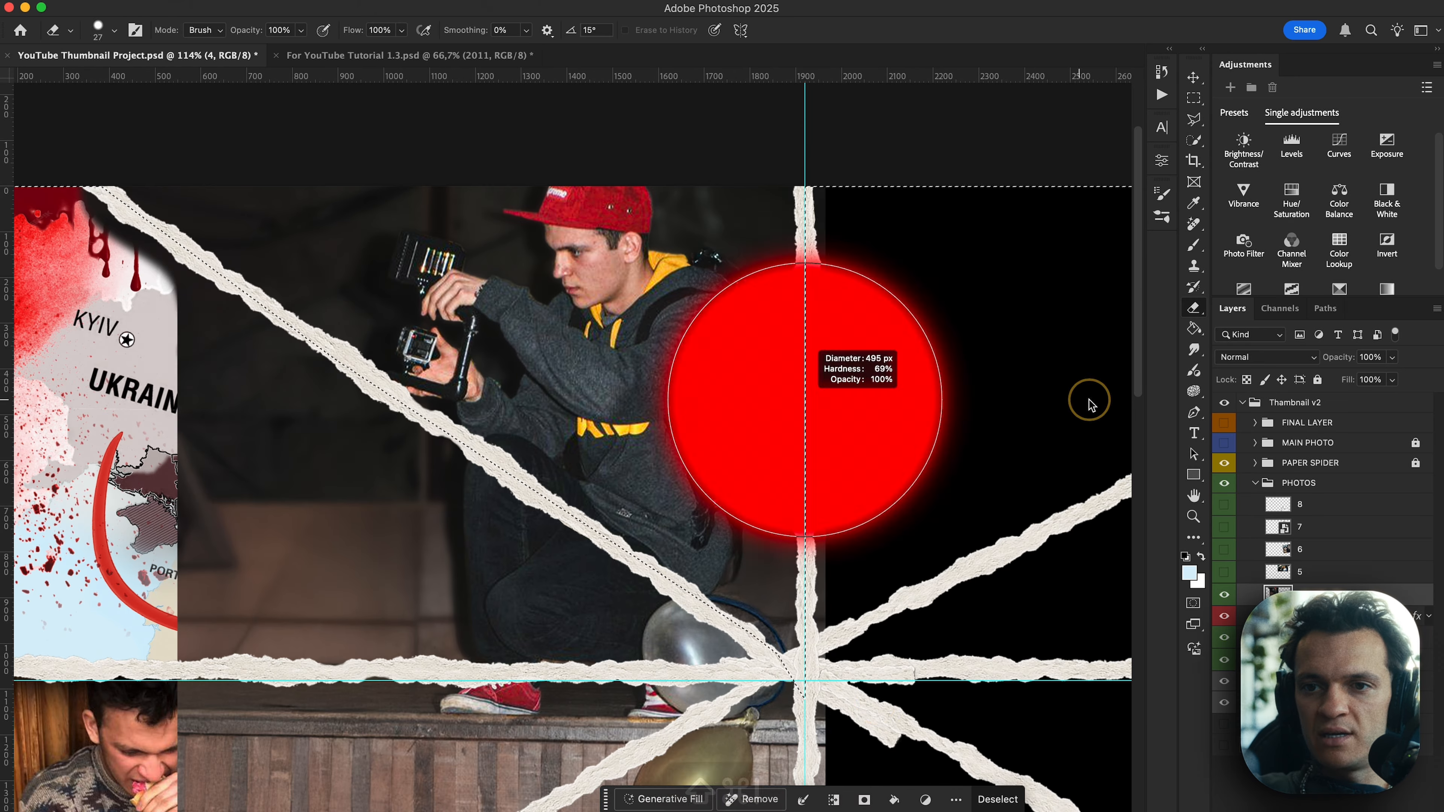
{"action": "left_click_drag", "start_coordinate": [654, 575], "coordinate": [446, 555]}
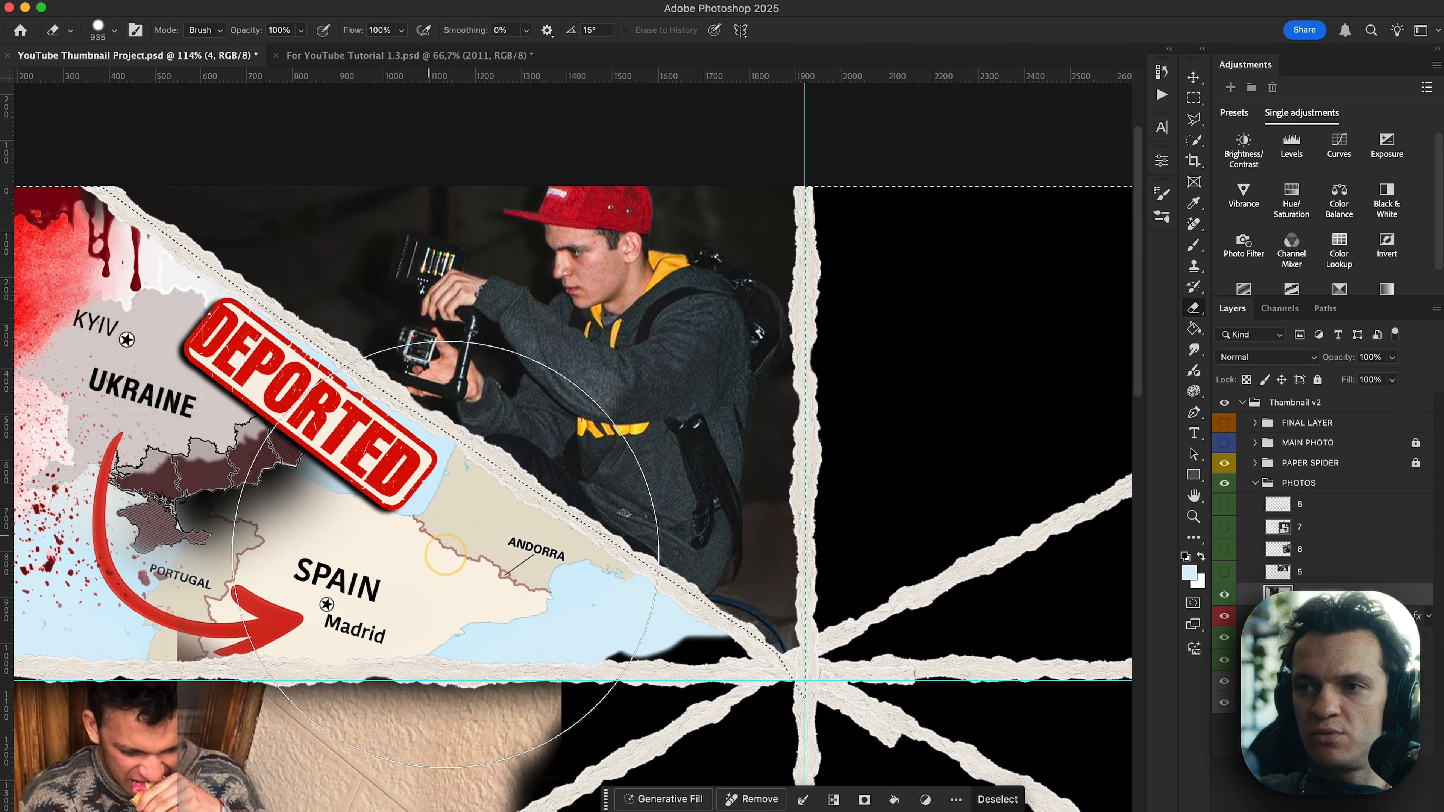
{"action": "scroll", "coordinate": [445, 555], "scroll_direction": "down", "scroll_amount": 5}
{"action": "key", "text": "super+d"}
{"action": "key", "text": "v"}
{"action": "scroll", "coordinate": [446, 555], "scroll_direction": "up", "scroll_amount": 6}
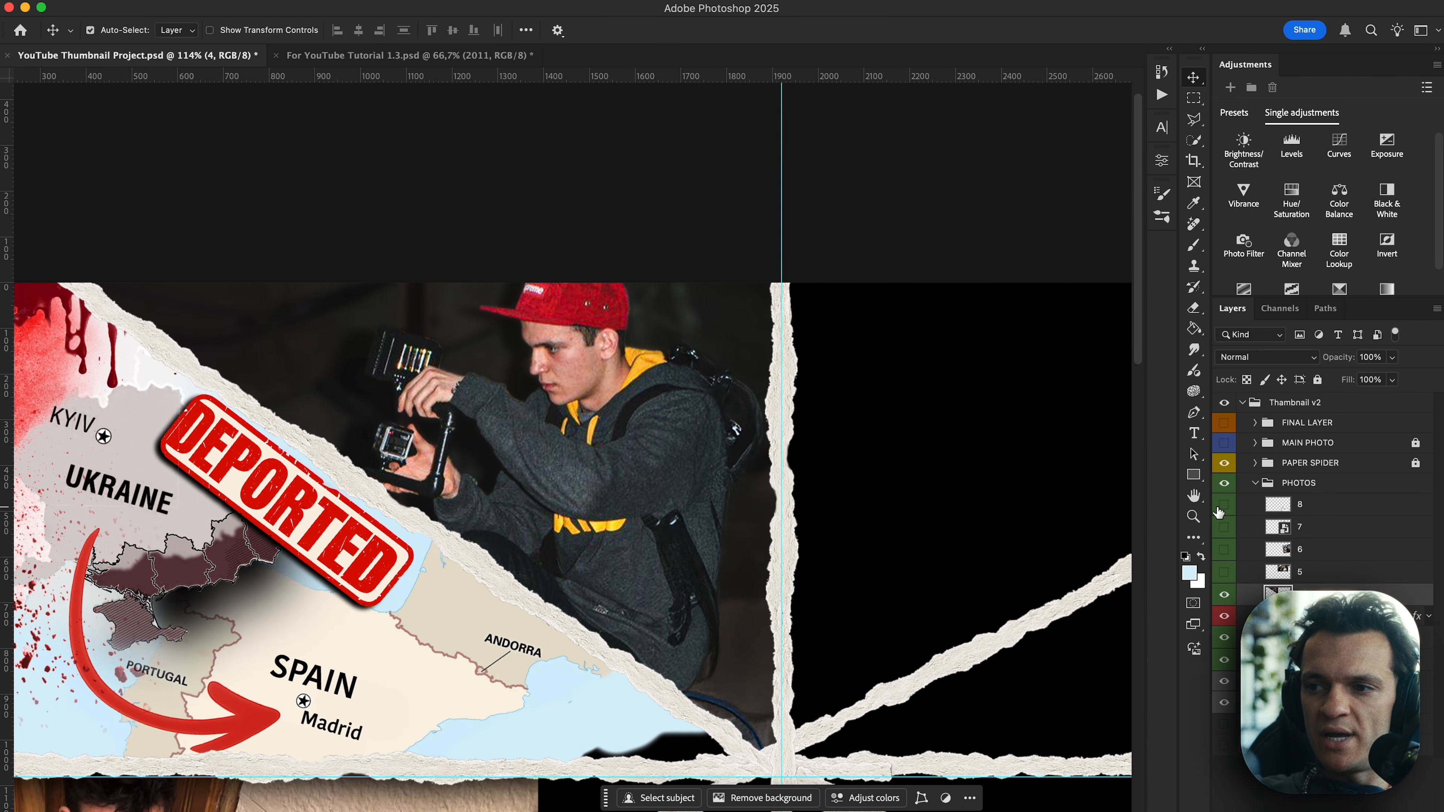
{"action": "left_click", "coordinate": [1224, 443]}
{"action": "left_click", "coordinate": [1225, 443]}
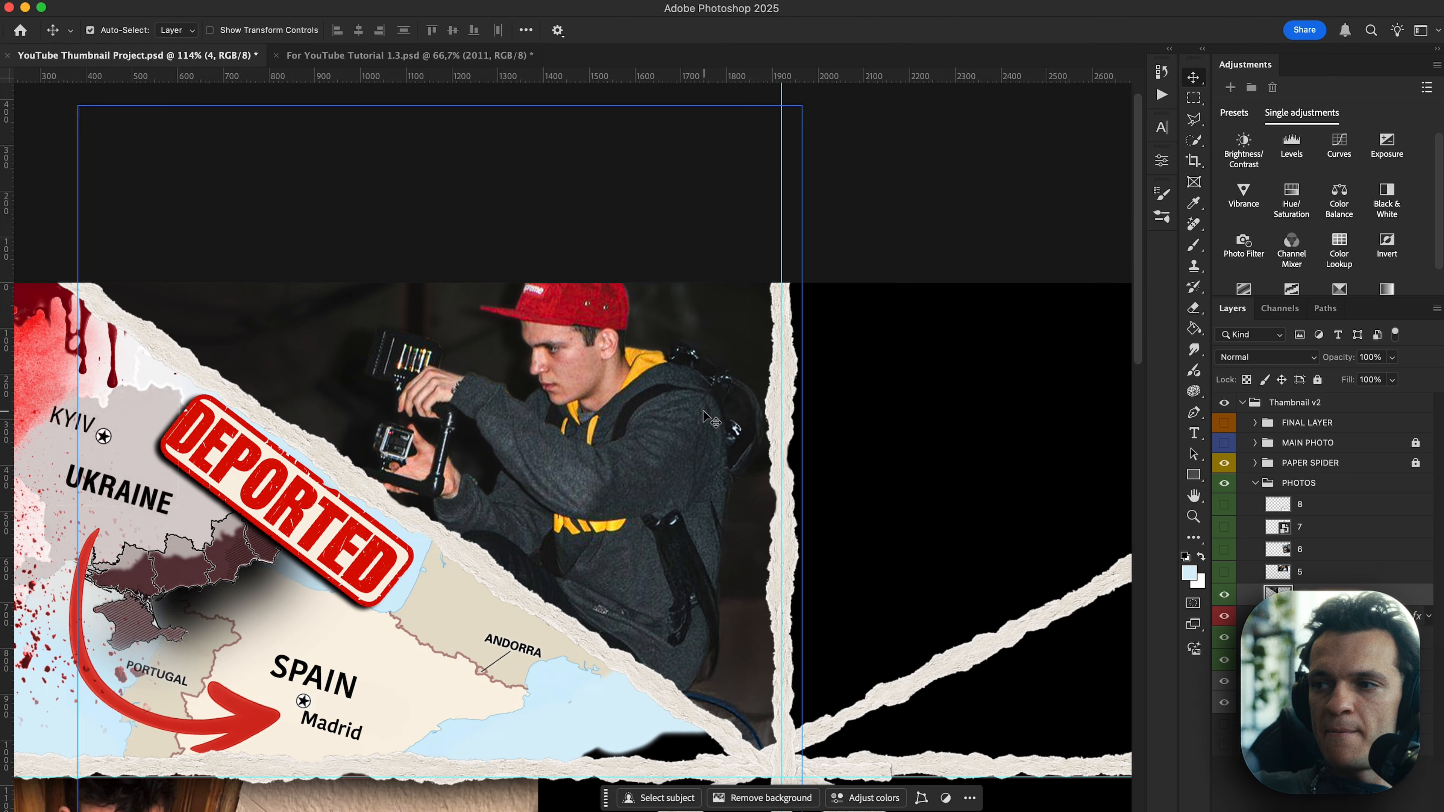
Show photo layer 5 and select it in the wedge area beyond the vertical strip.
{"action": "scroll", "coordinate": [709, 413], "scroll_direction": "right", "scroll_amount": 10}
{"action": "scroll", "coordinate": [709, 413], "scroll_direction": "down", "scroll_amount": 2}
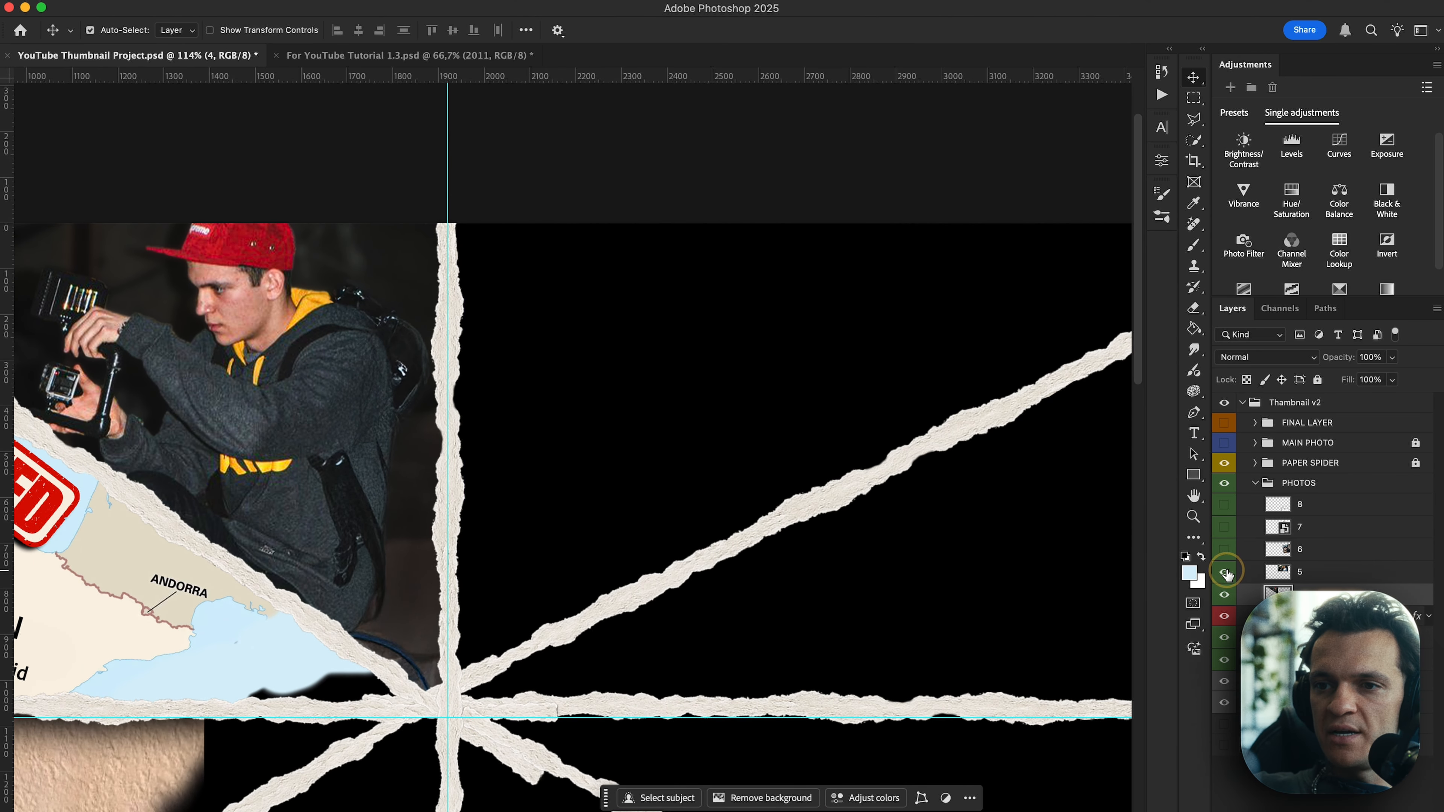
{"action": "scroll", "coordinate": [629, 403], "scroll_direction": "right", "scroll_amount": 3}
{"action": "left_click", "coordinate": [637, 360]}
{"action": "scroll", "coordinate": [684, 353], "scroll_direction": "right", "scroll_amount": 3}
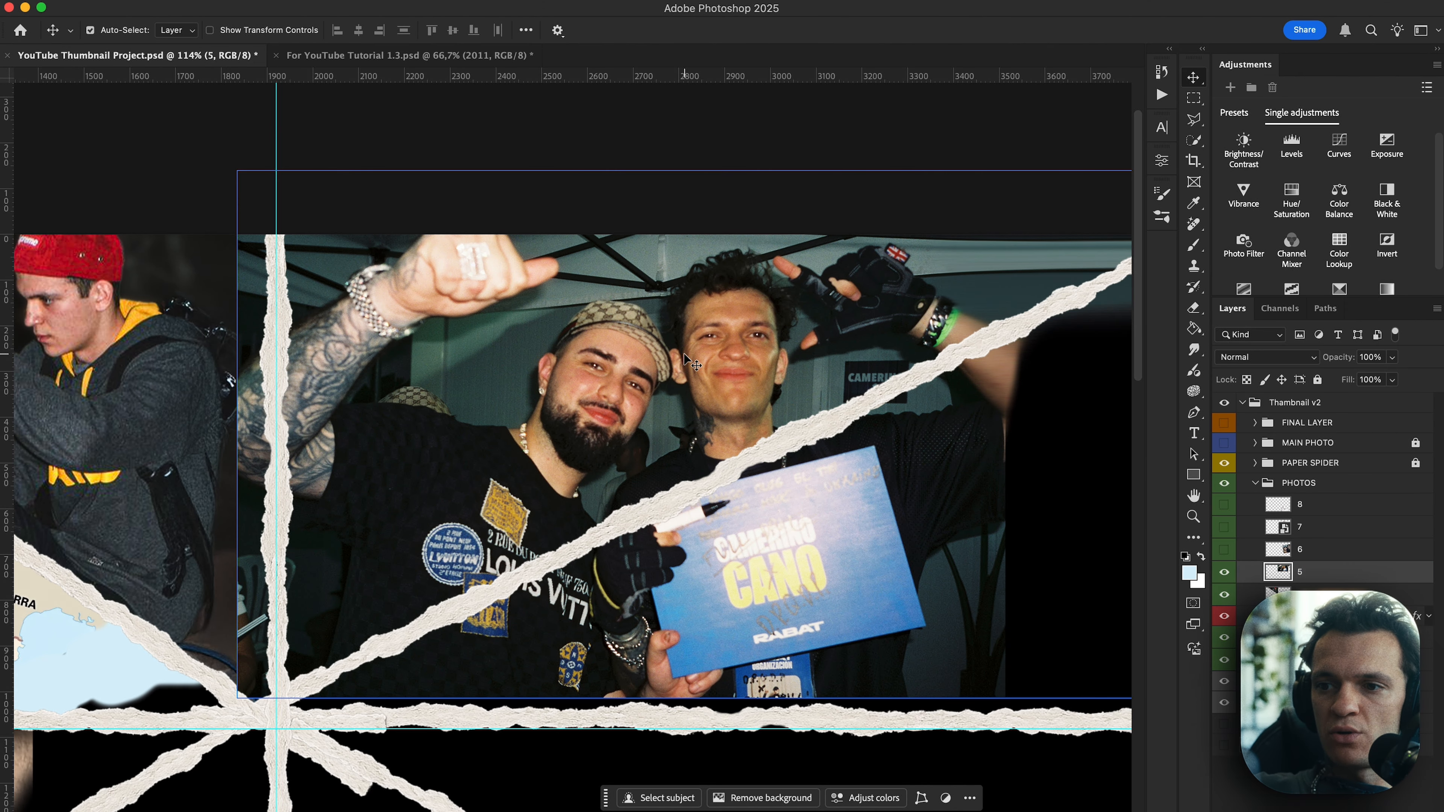
Trim the layer 5 photo to the wedge between the vertical strip and the rising diagonal strip using a Polygonal Lasso outline.
{"action": "left_click", "coordinate": [1194, 119]}
{"action": "left_click", "coordinate": [277, 210]}
{"action": "left_click", "coordinate": [276, 712]}
{"action": "left_click", "coordinate": [368, 656]}
{"action": "scroll", "coordinate": [941, 323], "scroll_direction": "right", "scroll_amount": 5}
{"action": "scroll", "coordinate": [941, 323], "scroll_direction": "up", "scroll_amount": 2}
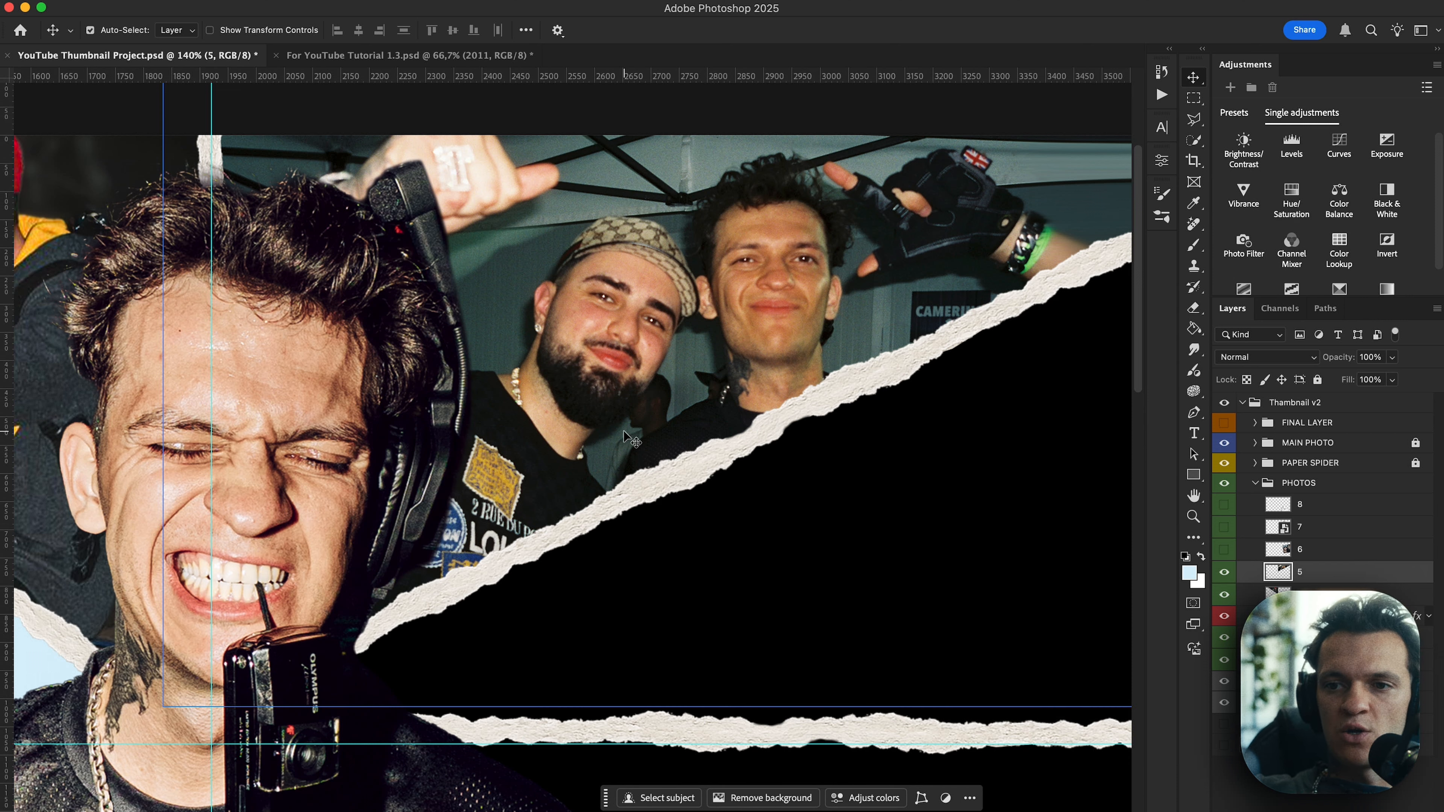
Compare the trimmed layer 5 photo with the MAIN PHOTO group hidden and shown.
{"action": "left_click", "coordinate": [1272, 450]}
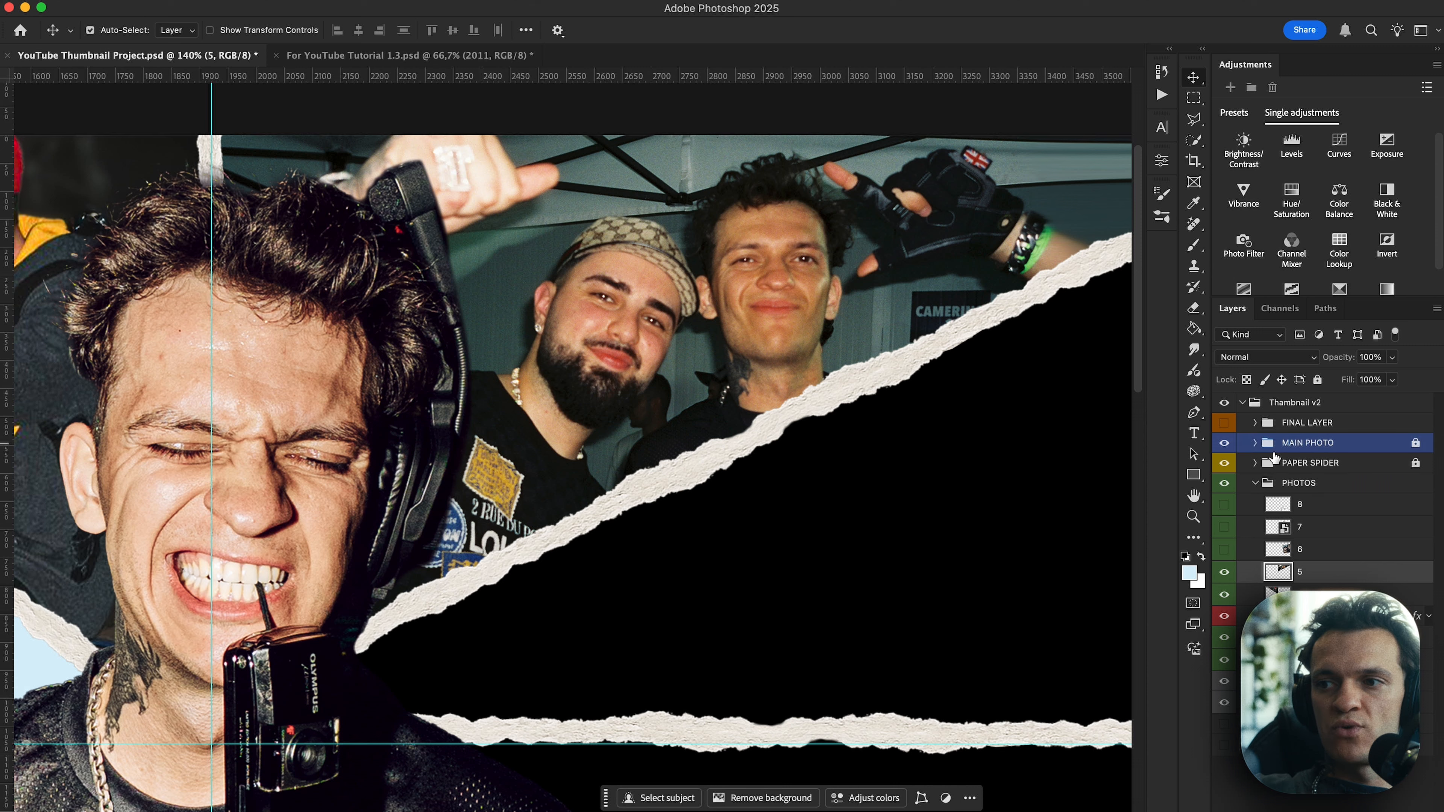
{"action": "left_click", "coordinate": [1225, 443]}
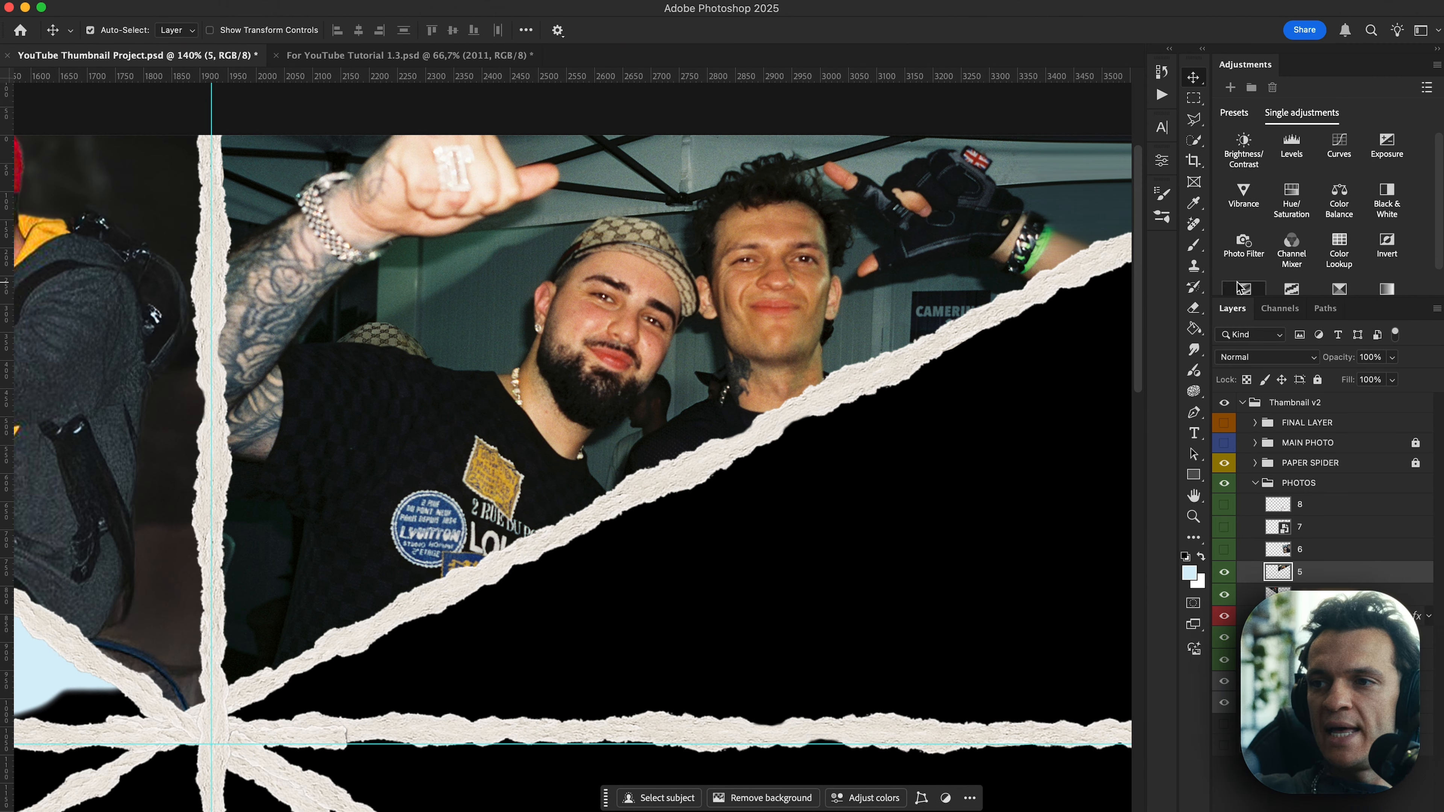
{"action": "left_click", "coordinate": [1224, 444]}
Try to cover the patches on the bearded man's black shirt in layer 5 with the Clone Stamp.
{"action": "key", "text": "b"}
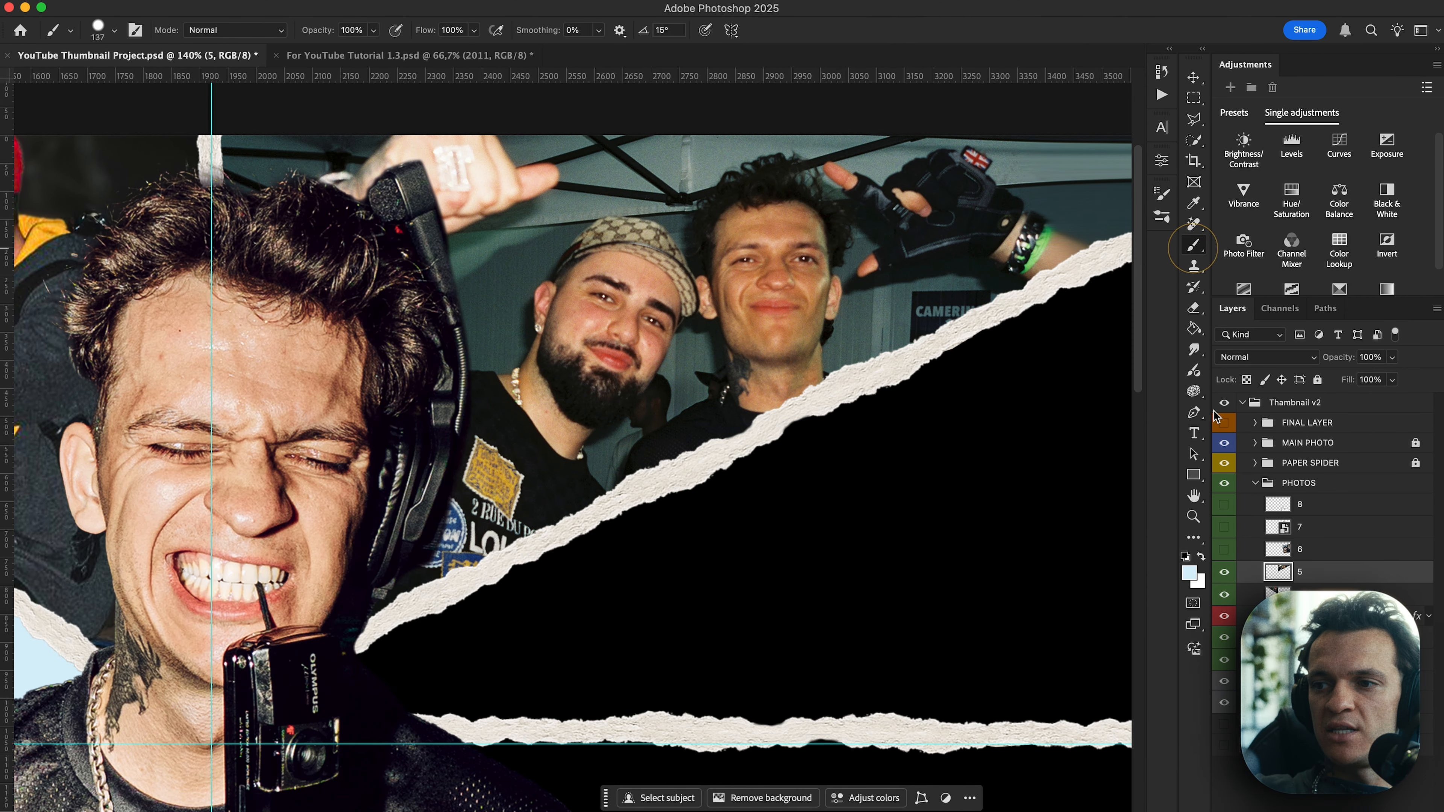
{"action": "key", "text": "s"}
{"action": "scroll", "coordinate": [374, 428], "scroll_direction": "up", "scroll_amount": 3, "text": "alt"}
{"action": "mouse_move", "coordinate": [654, 517]}
{"action": "left_mouse_down", "text": "ctrl+alt"}
{"action": "mouse_move", "coordinate": [586, 517]}
{"action": "mouse_move", "coordinate": [619, 516]}
{"action": "mouse_move", "coordinate": [568, 484]}
{"action": "left_mouse_up", "text": "ctrl+alt"}
{"action": "left_click", "coordinate": [548, 484]}
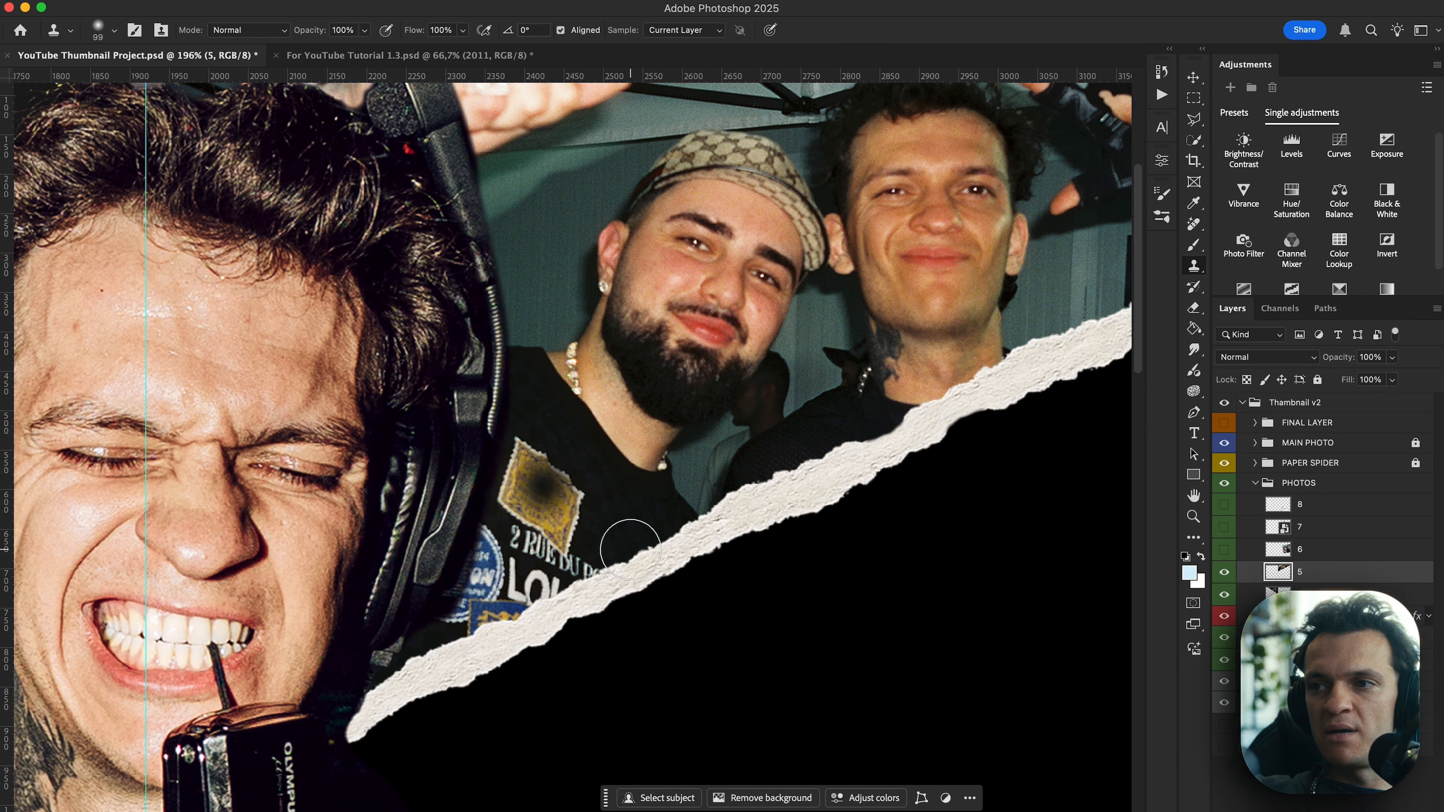
{"action": "key", "text": "super+z"}
{"action": "key", "text": "super+z"}
Remove the gold and blue patches and the lettering from the bearded man's shirt with the Remove tool.
{"action": "key", "text": "j"}
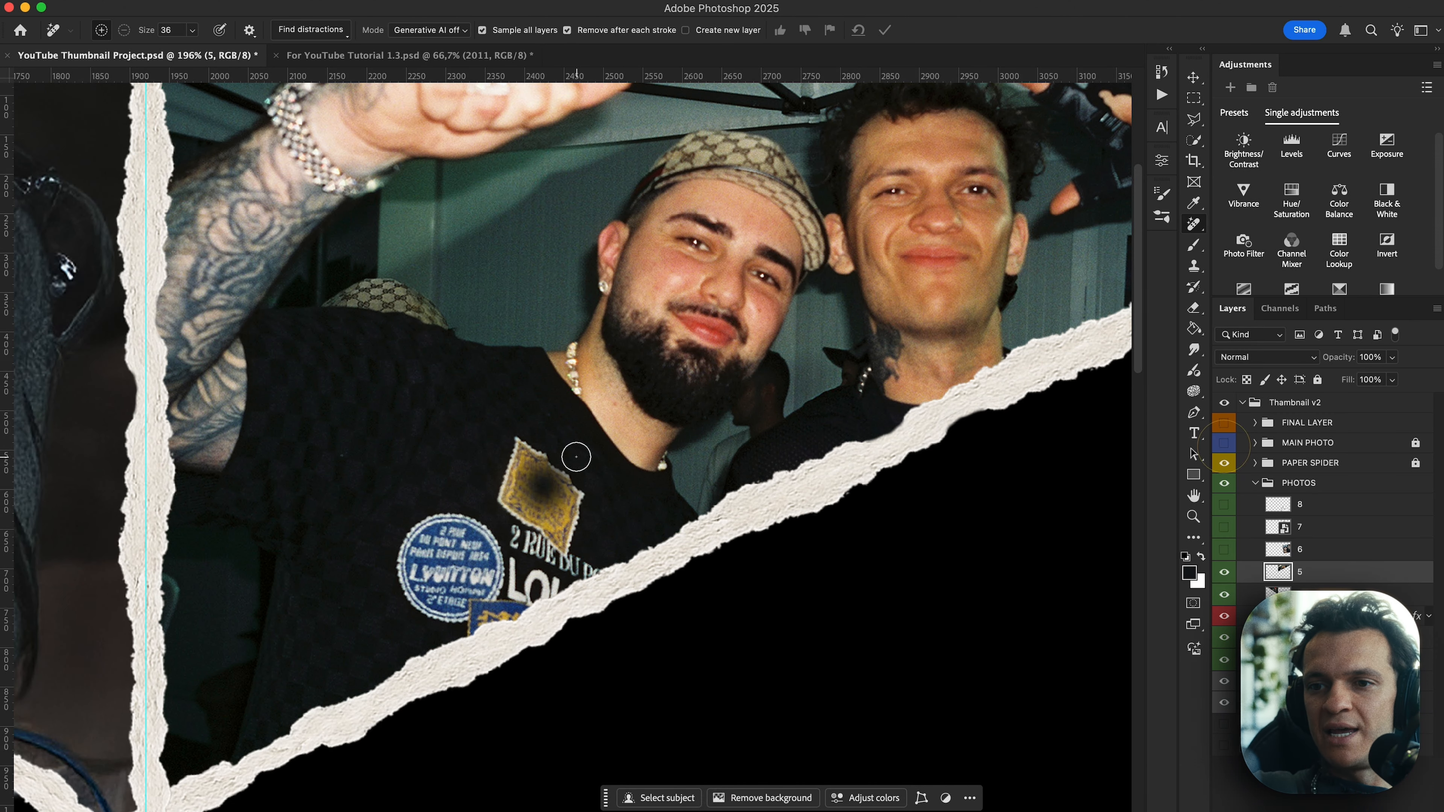
{"action": "left_click_drag", "start_coordinate": [538, 475], "coordinate": [432, 569]}
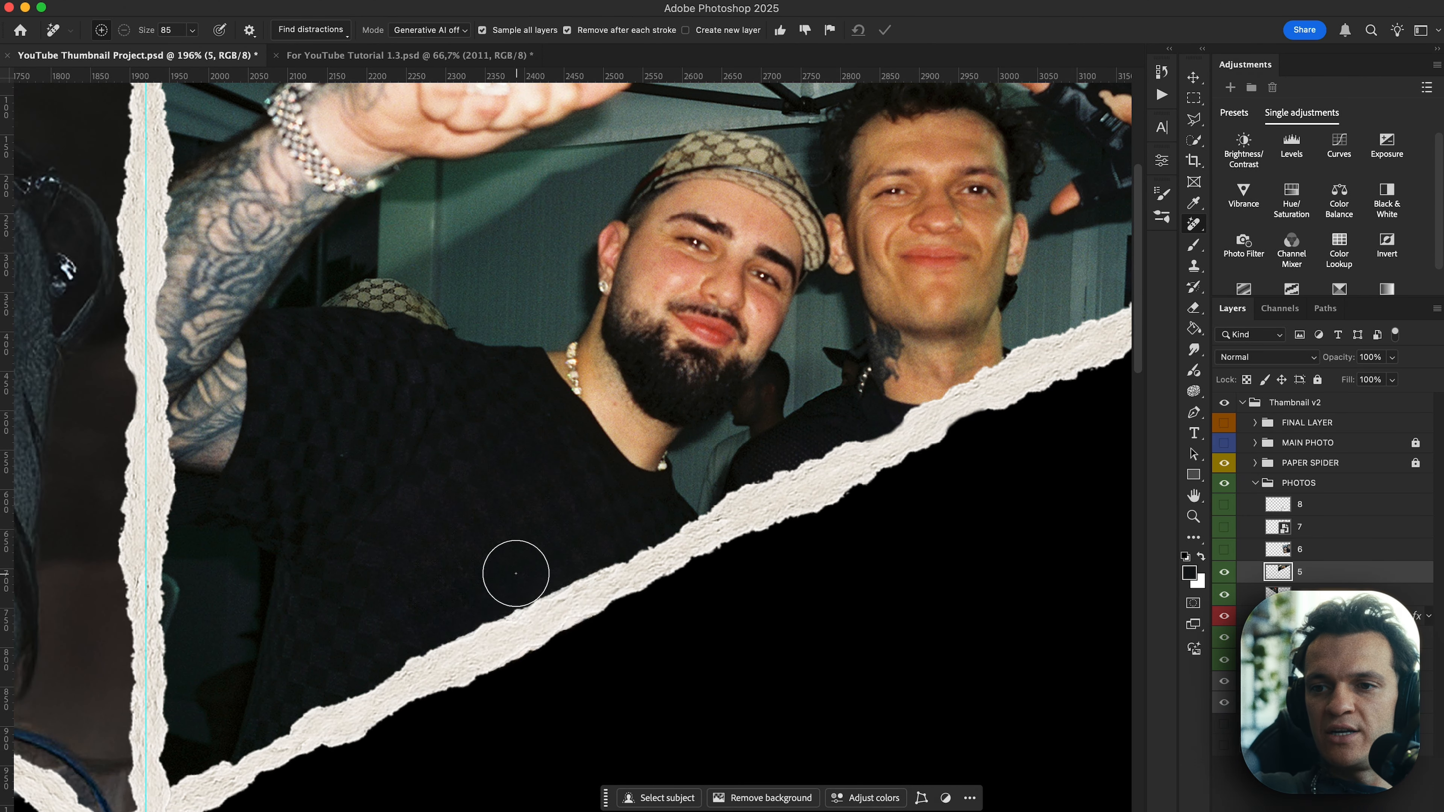
{"action": "scroll", "coordinate": [516, 574], "scroll_direction": "right", "scroll_amount": 5}
{"action": "scroll", "coordinate": [516, 573], "scroll_direction": "up", "scroll_amount": 2}
Select the men in the layer 5 photo with Select Subject and add the gloved hand and arm with Quick Selection.
{"action": "key", "text": "v"}
{"action": "scroll", "coordinate": [661, 625], "scroll_direction": "down", "scroll_amount": 1}
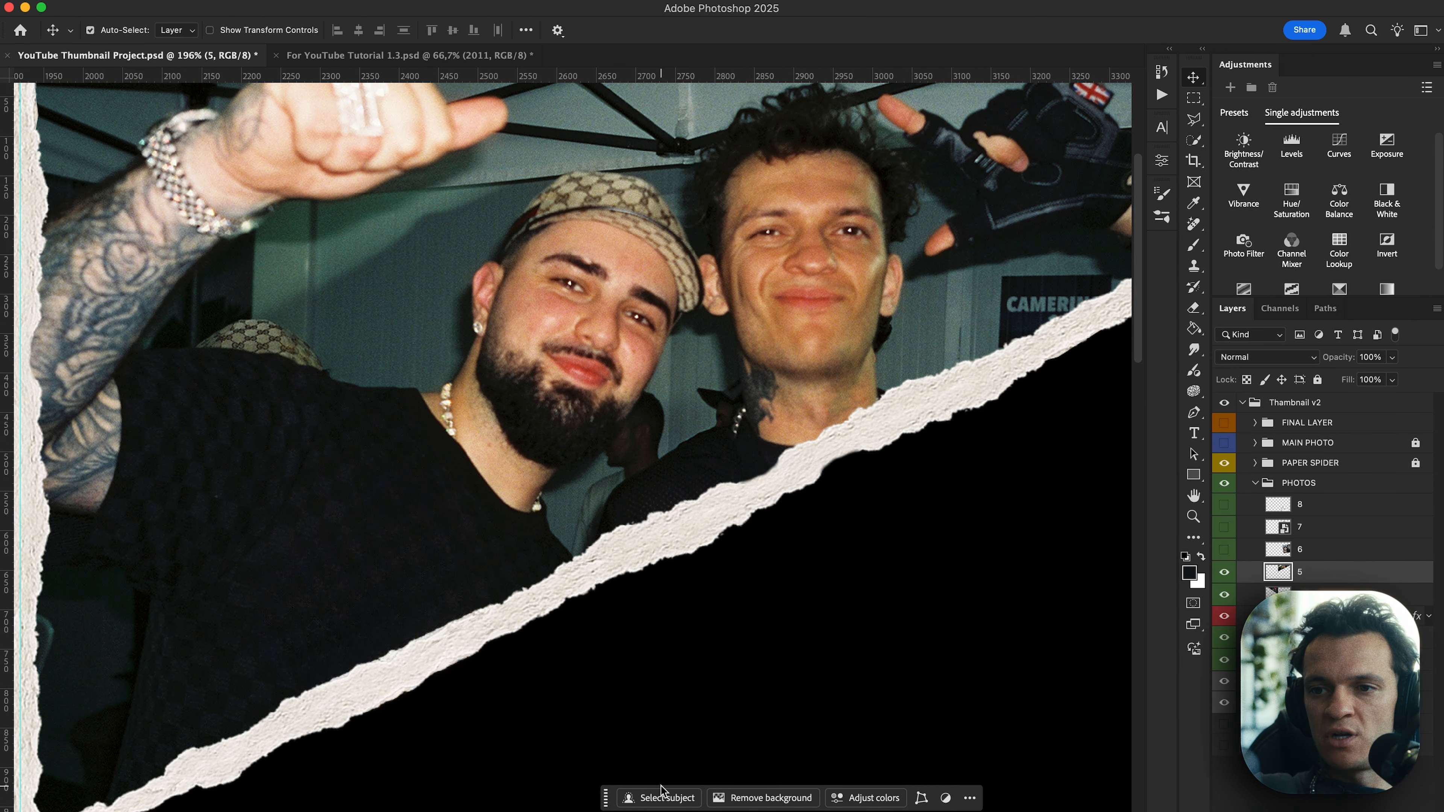
{"action": "left_click", "coordinate": [661, 794]}
{"action": "scroll", "coordinate": [594, 468], "scroll_direction": "right", "scroll_amount": 4}
{"action": "scroll", "coordinate": [594, 468], "scroll_direction": "up", "scroll_amount": 2}
{"action": "key", "text": "w"}
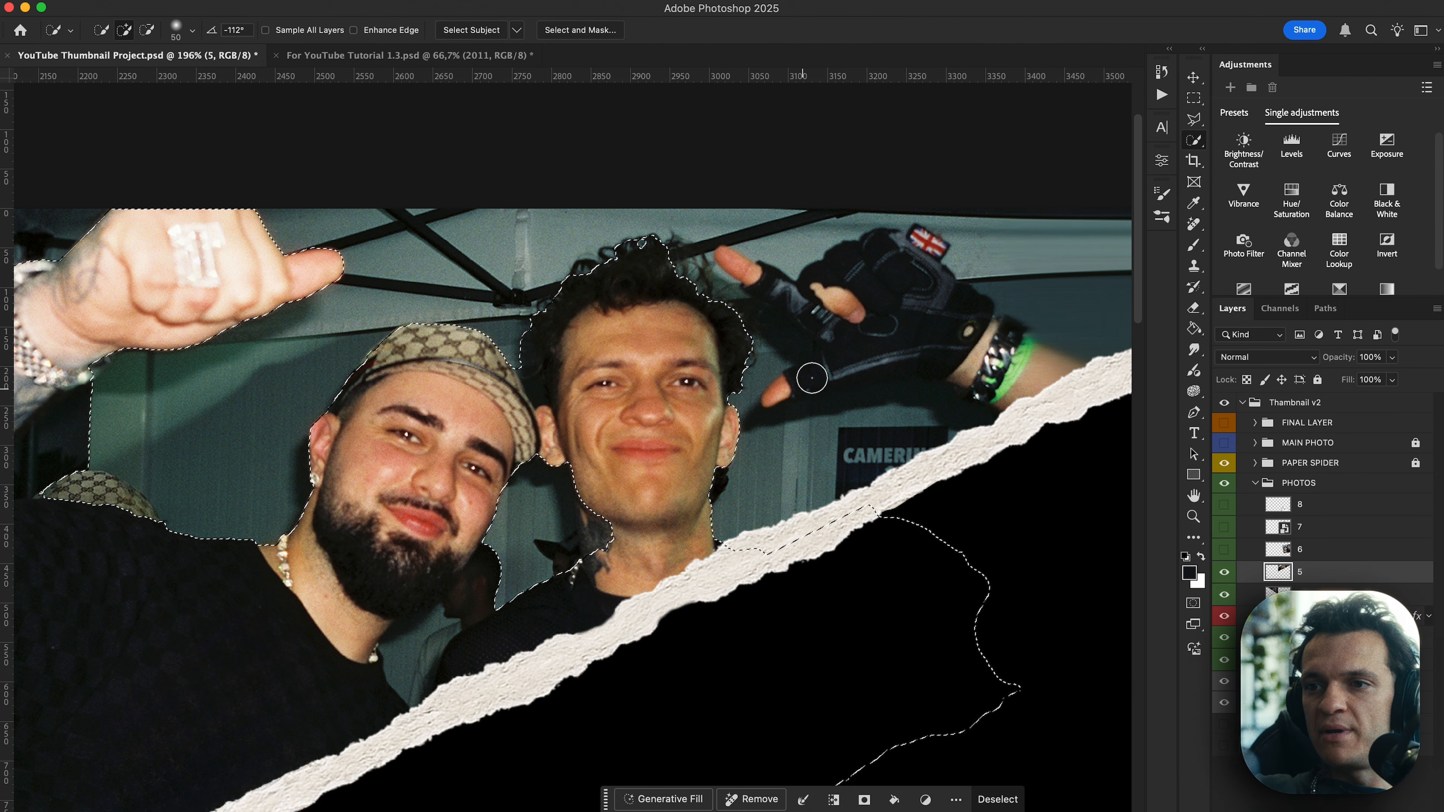
{"action": "mouse_move", "coordinate": [886, 317]}
{"action": "left_mouse_down"}
{"action": "mouse_move", "coordinate": [950, 322]}
{"action": "mouse_move", "coordinate": [1038, 385]}
{"action": "left_mouse_up"}
{"action": "left_click", "coordinate": [1109, 292], "text": "alt"}
{"action": "scroll", "coordinate": [944, 261], "scroll_direction": "right", "scroll_amount": 4}
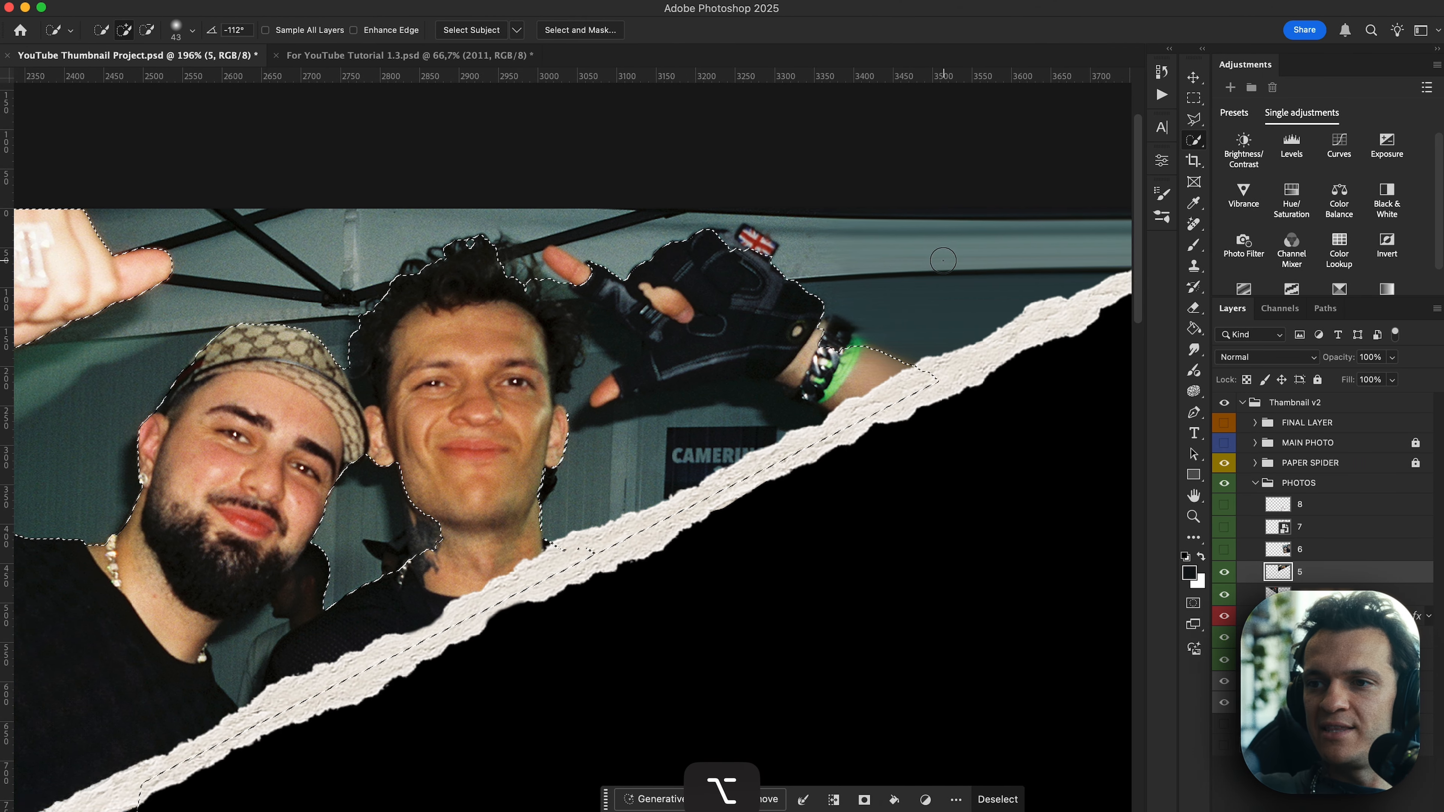
Refine the Quick Selection around the glove, bracelet and lower fingers, excluding the background gap beside the curly-haired man's face.
{"action": "left_click", "coordinate": [764, 342]}
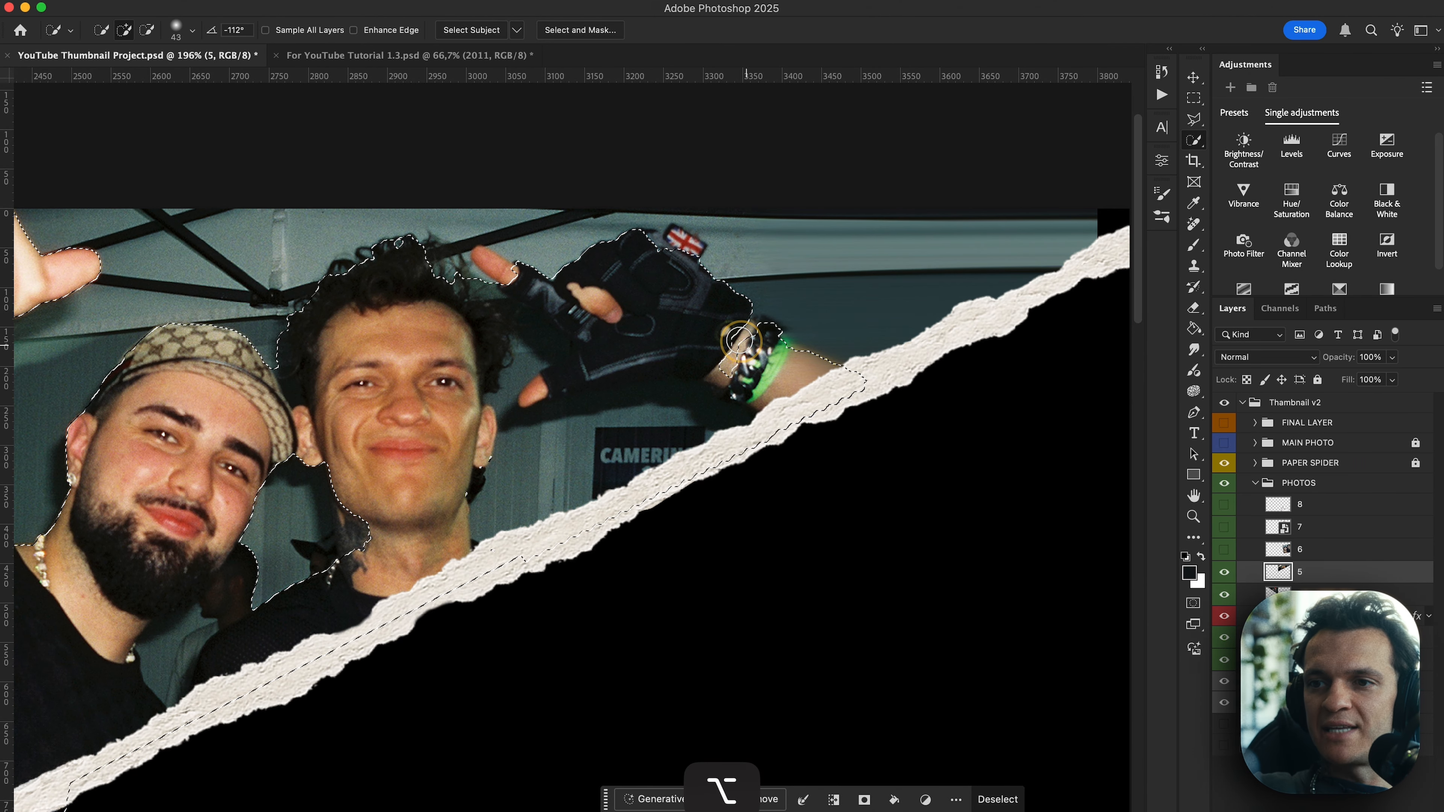
{"action": "left_click", "coordinate": [745, 348]}
{"action": "mouse_move", "coordinate": [515, 461]}
{"action": "left_mouse_down"}
{"action": "mouse_move", "coordinate": [635, 462]}
{"action": "mouse_move", "coordinate": [670, 413]}
{"action": "mouse_move", "coordinate": [629, 421]}
{"action": "left_mouse_up"}
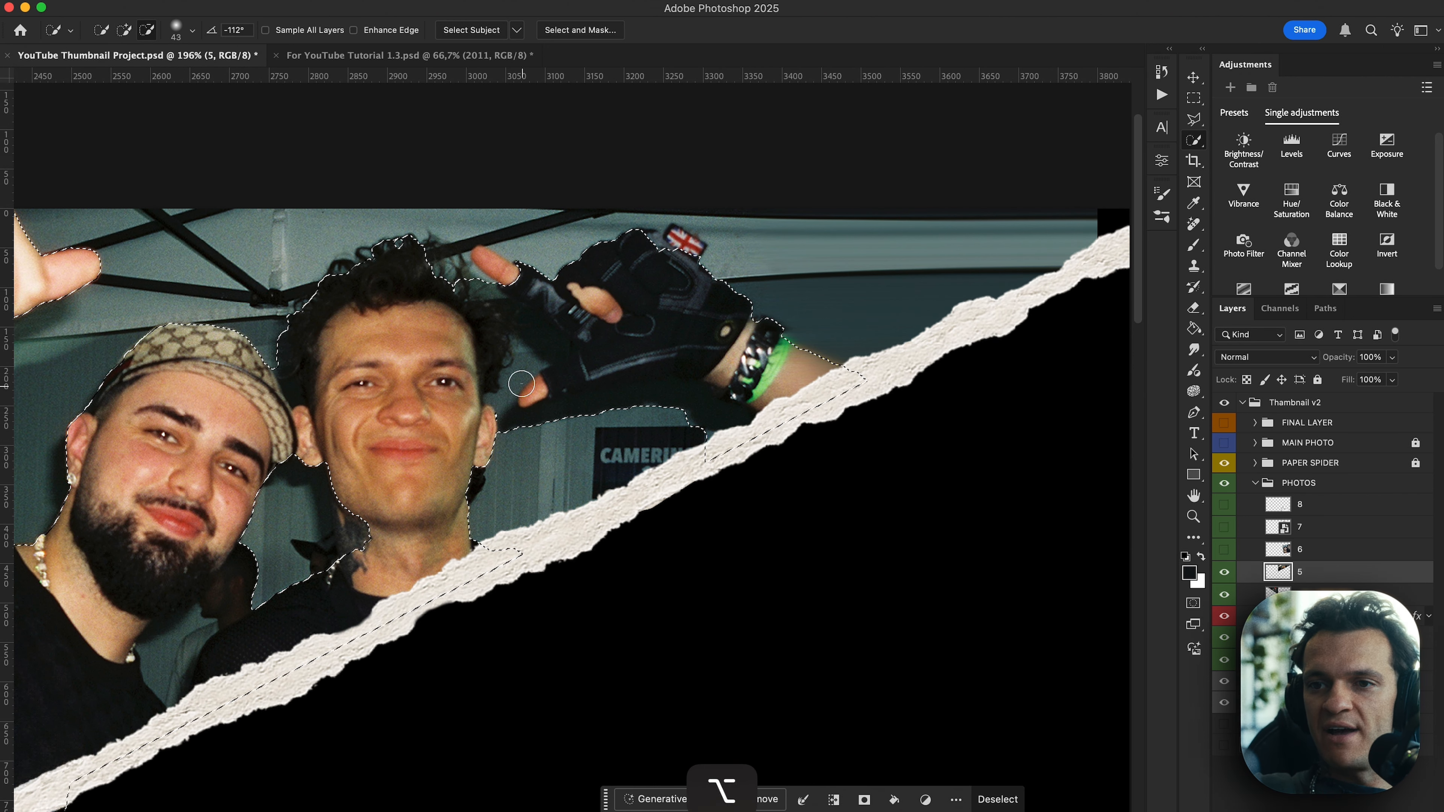
{"action": "left_click", "coordinate": [528, 358], "text": "alt"}
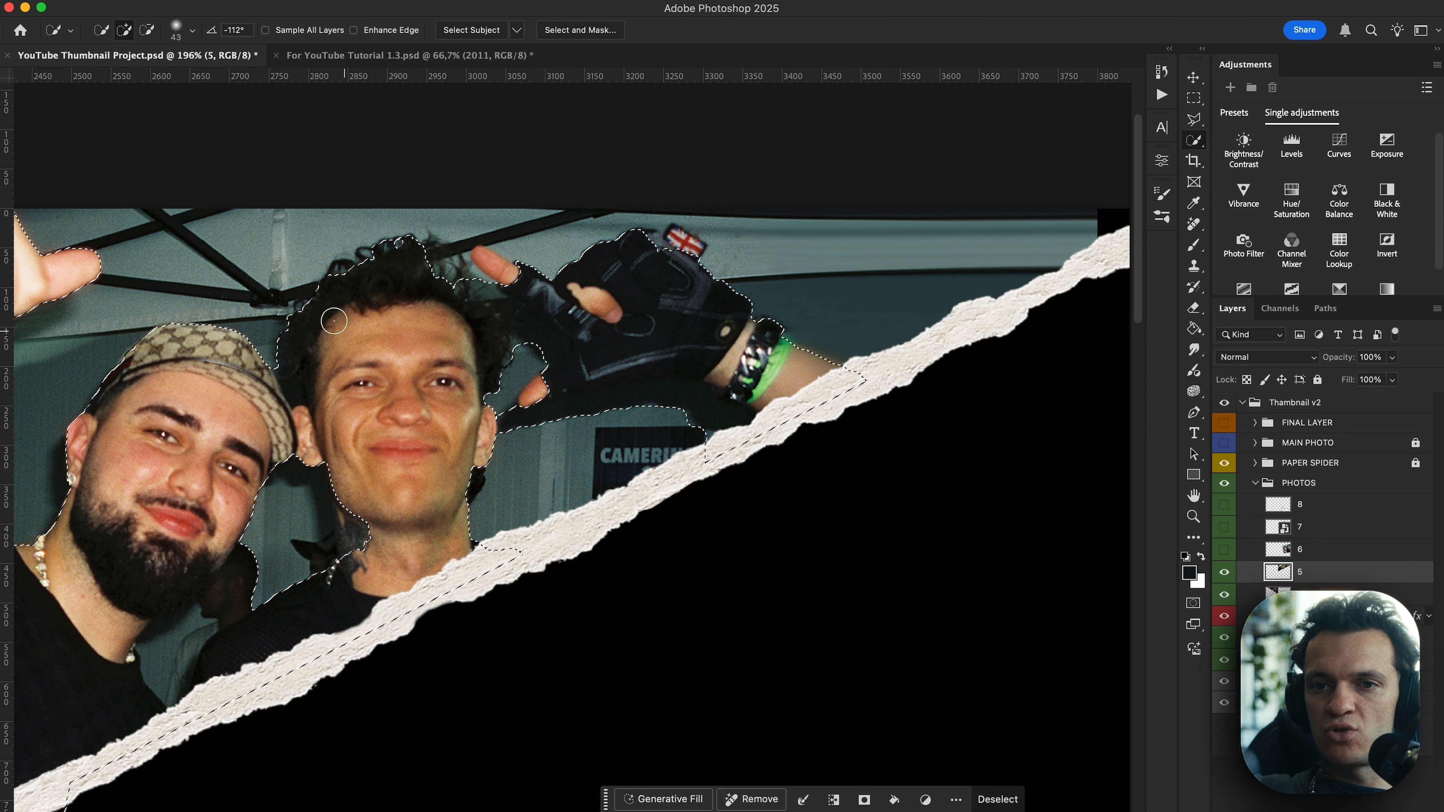
Refine the selection edge with Smooth 11 and Feather 1.5 px, and copy the selected men to a new layer.
{"action": "left_click", "coordinate": [578, 30]}
{"action": "left_click_drag", "start_coordinate": [1225, 517], "coordinate": [1245, 517]}
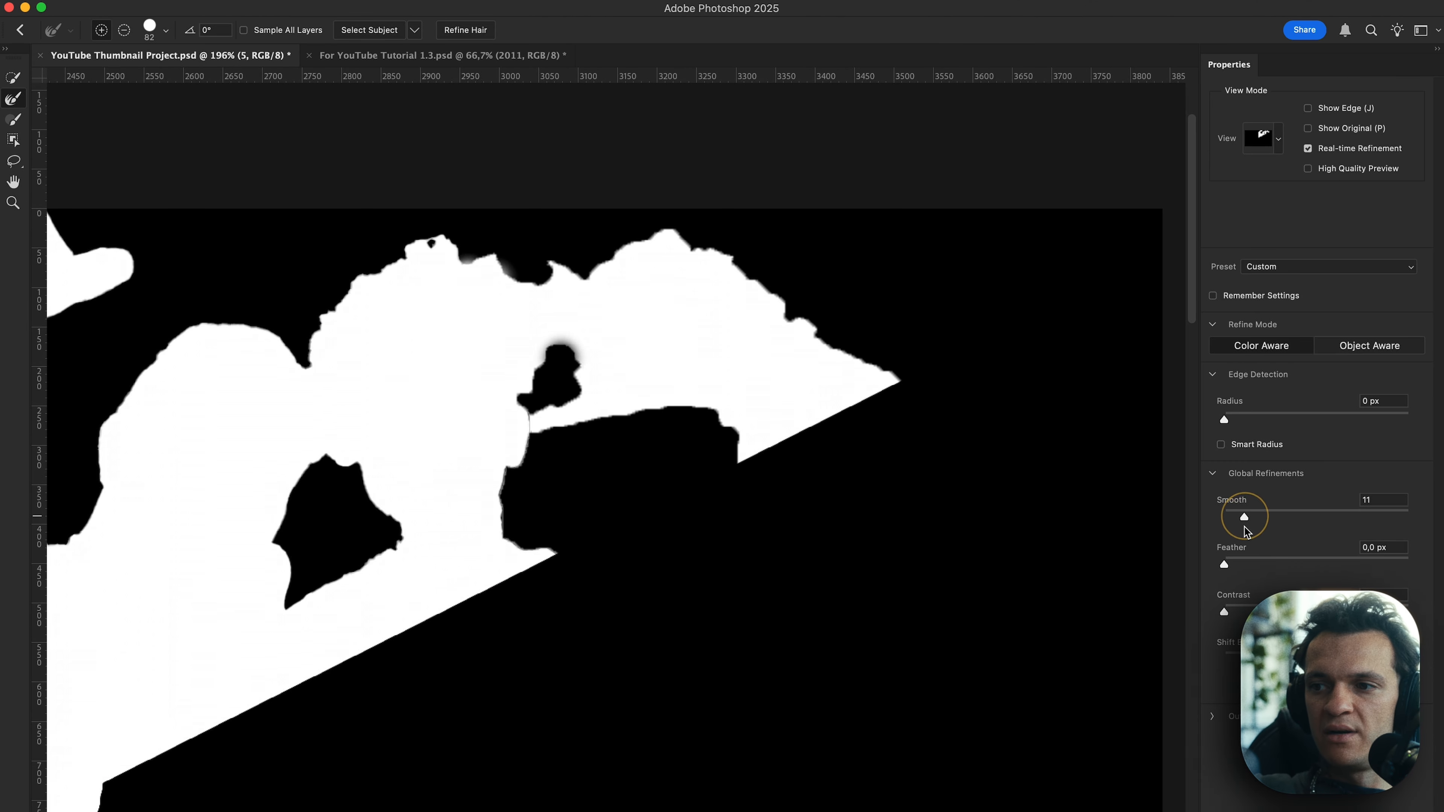
{"action": "left_click_drag", "start_coordinate": [1225, 564], "coordinate": [1239, 566]}
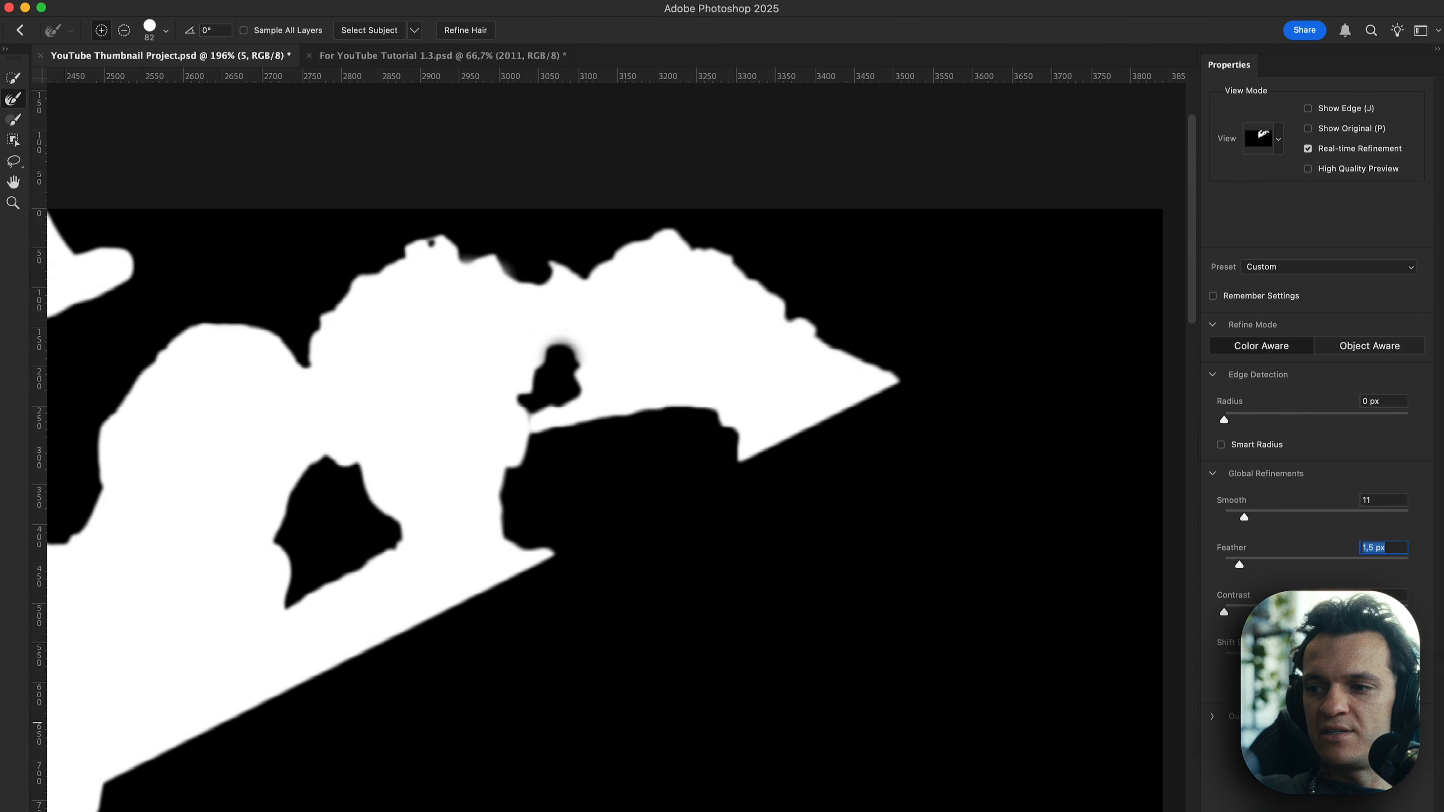
{"action": "key", "text": "Return"}
{"action": "key", "text": "super+j"}
{"action": "key", "text": "v"}
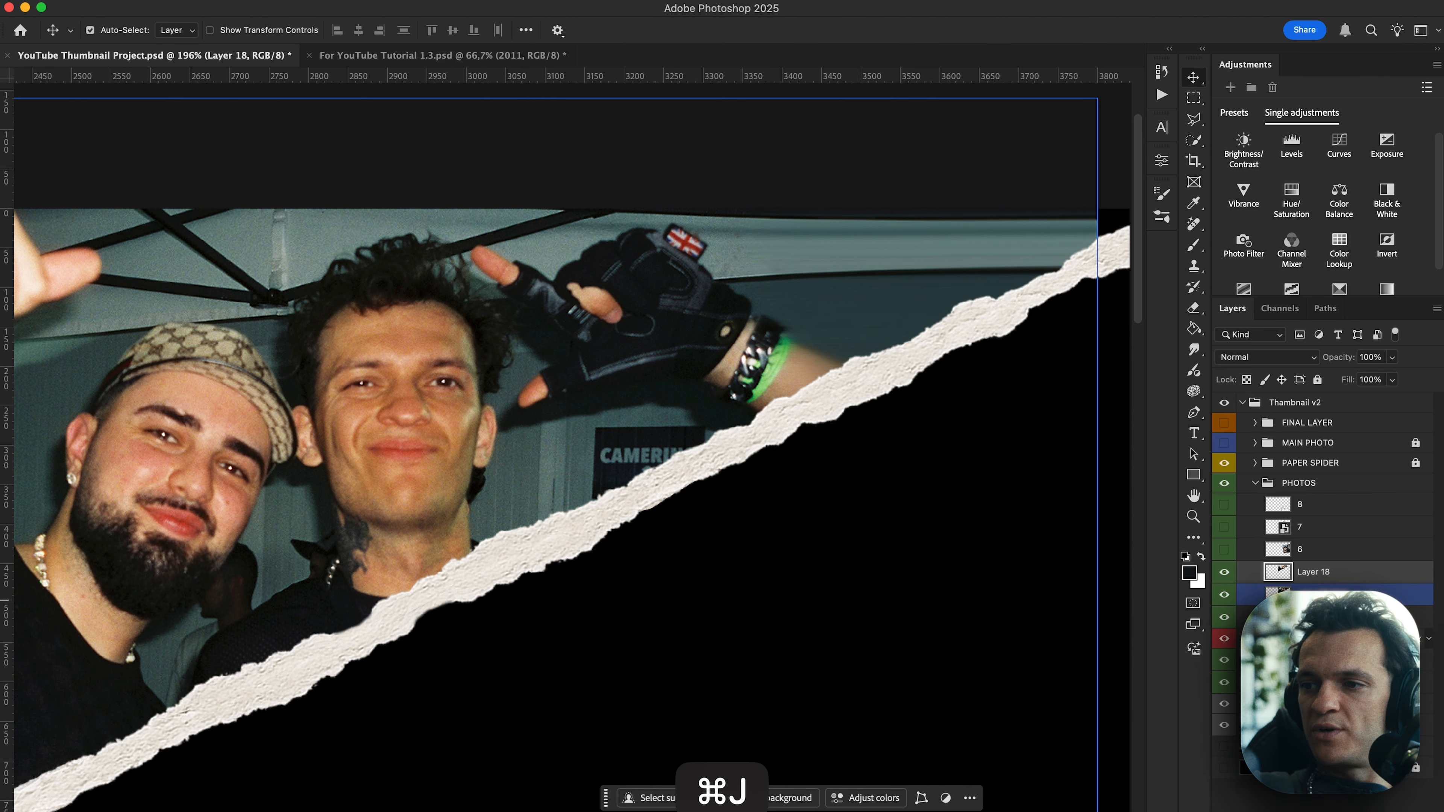
Apply a Gaussian Blur with a 4-pixel radius to the original layer 5 photo behind the cutout.
{"action": "key", "text": "super+minus"}
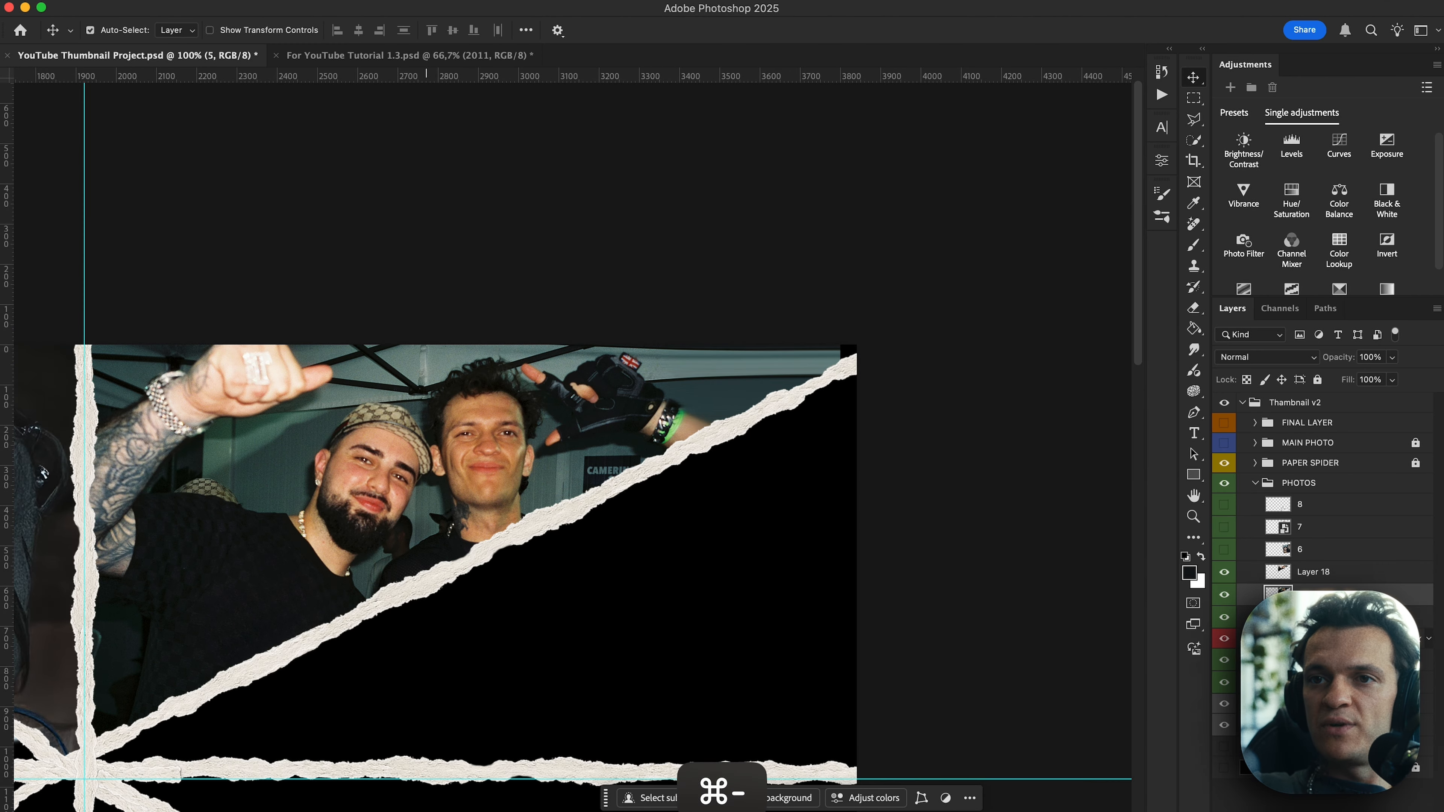
{"action": "left_click", "coordinate": [398, 1]}
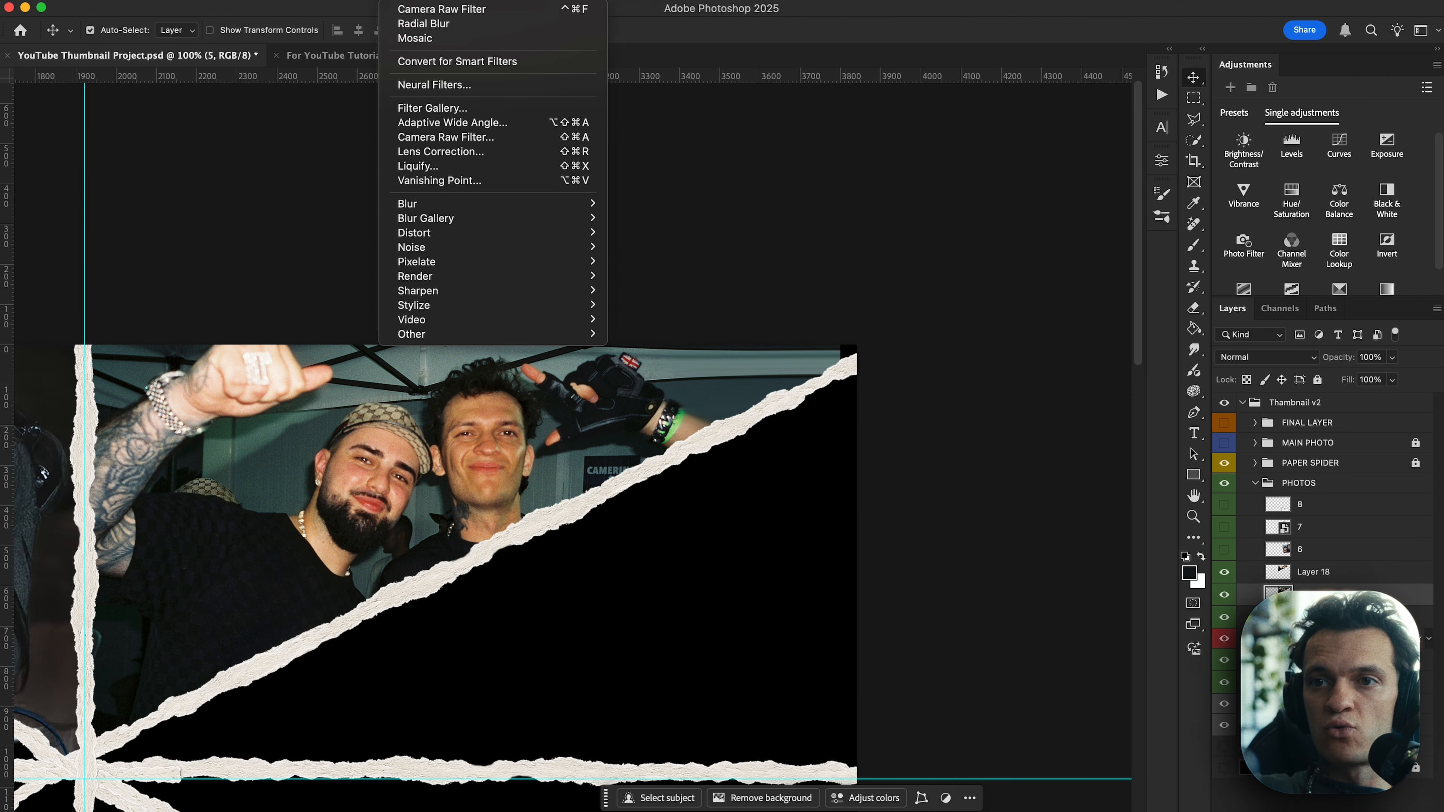
{"action": "mouse_move", "coordinate": [524, 203]}
{"action": "left_click", "coordinate": [671, 261]}
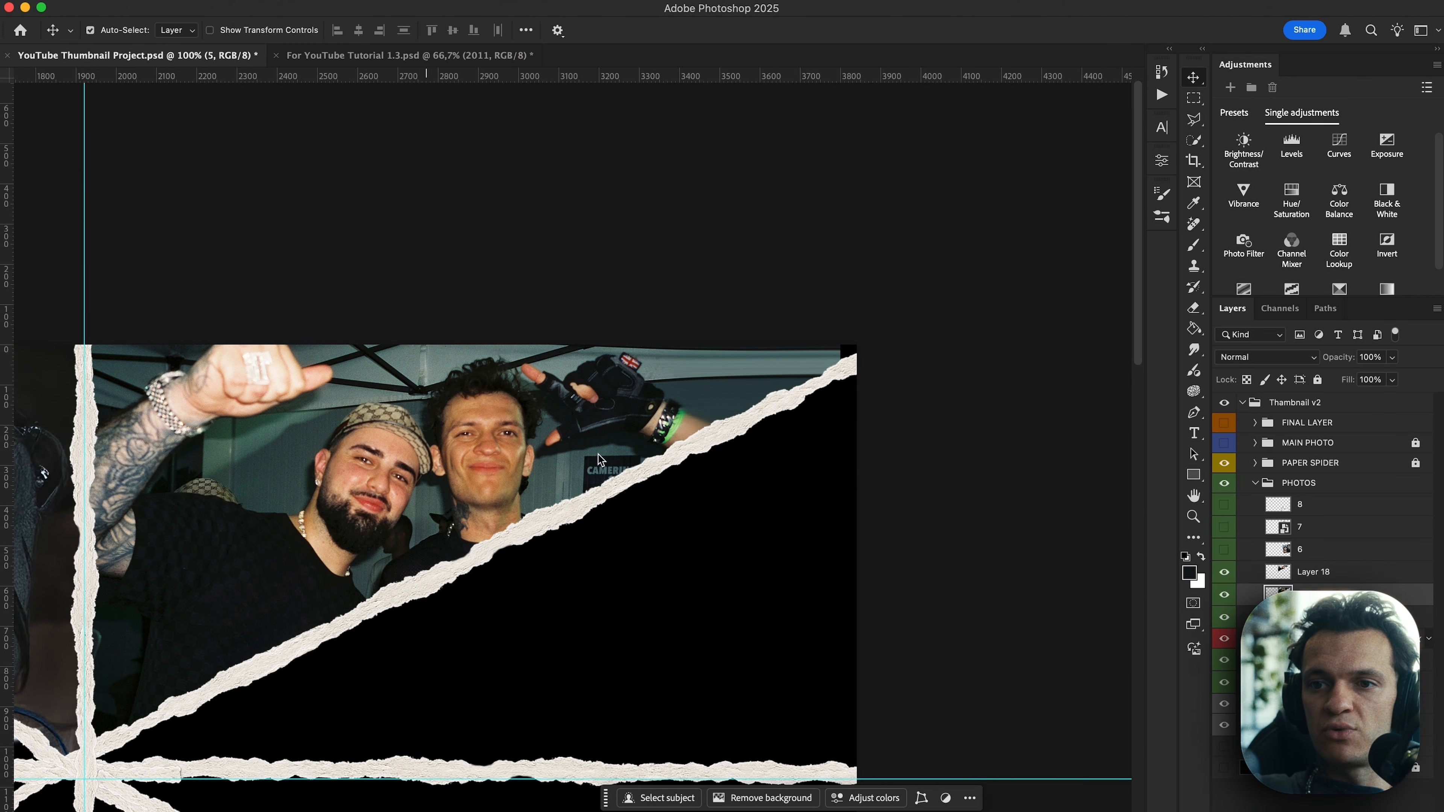
{"action": "type", "text": "100"}
{"action": "key", "text": "BackSpace"}
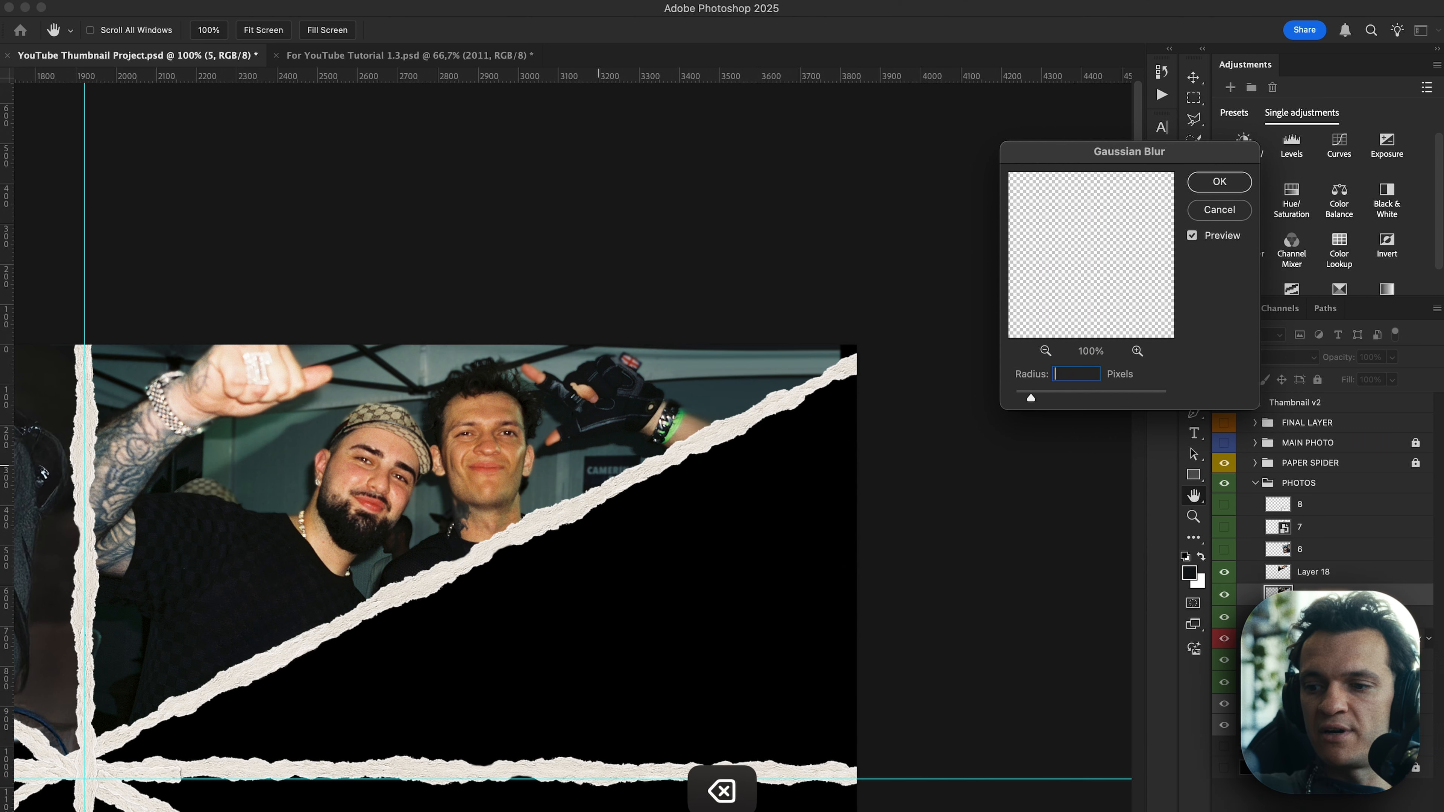
{"action": "key", "text": "BackSpace"}
{"action": "key", "text": "BackSpace"}
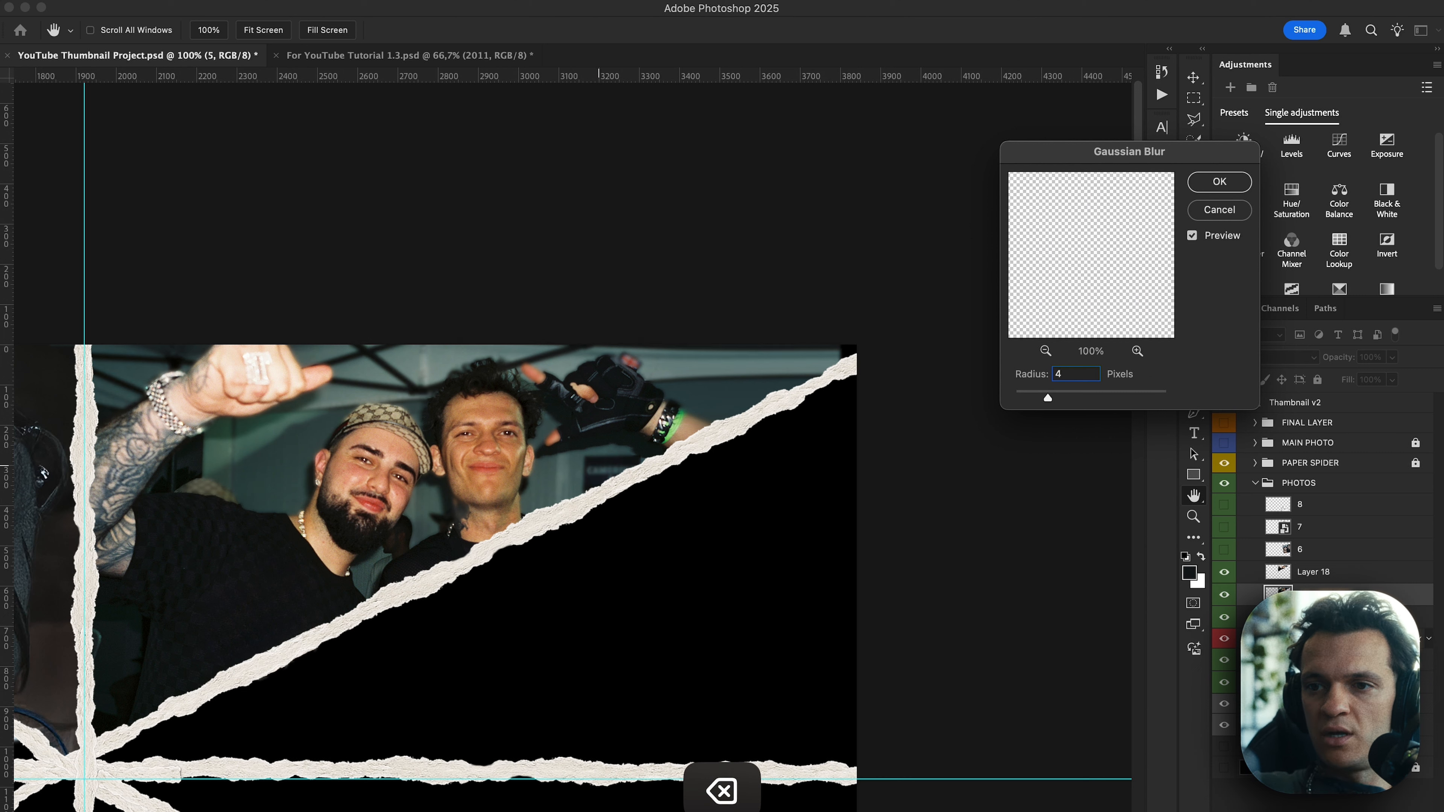
{"action": "key", "text": "Return"}
Darken the blurred layer 5 background with a clipped Curves adjustment, lowering the white point's output to 162.
{"action": "left_click", "coordinate": [1339, 146]}
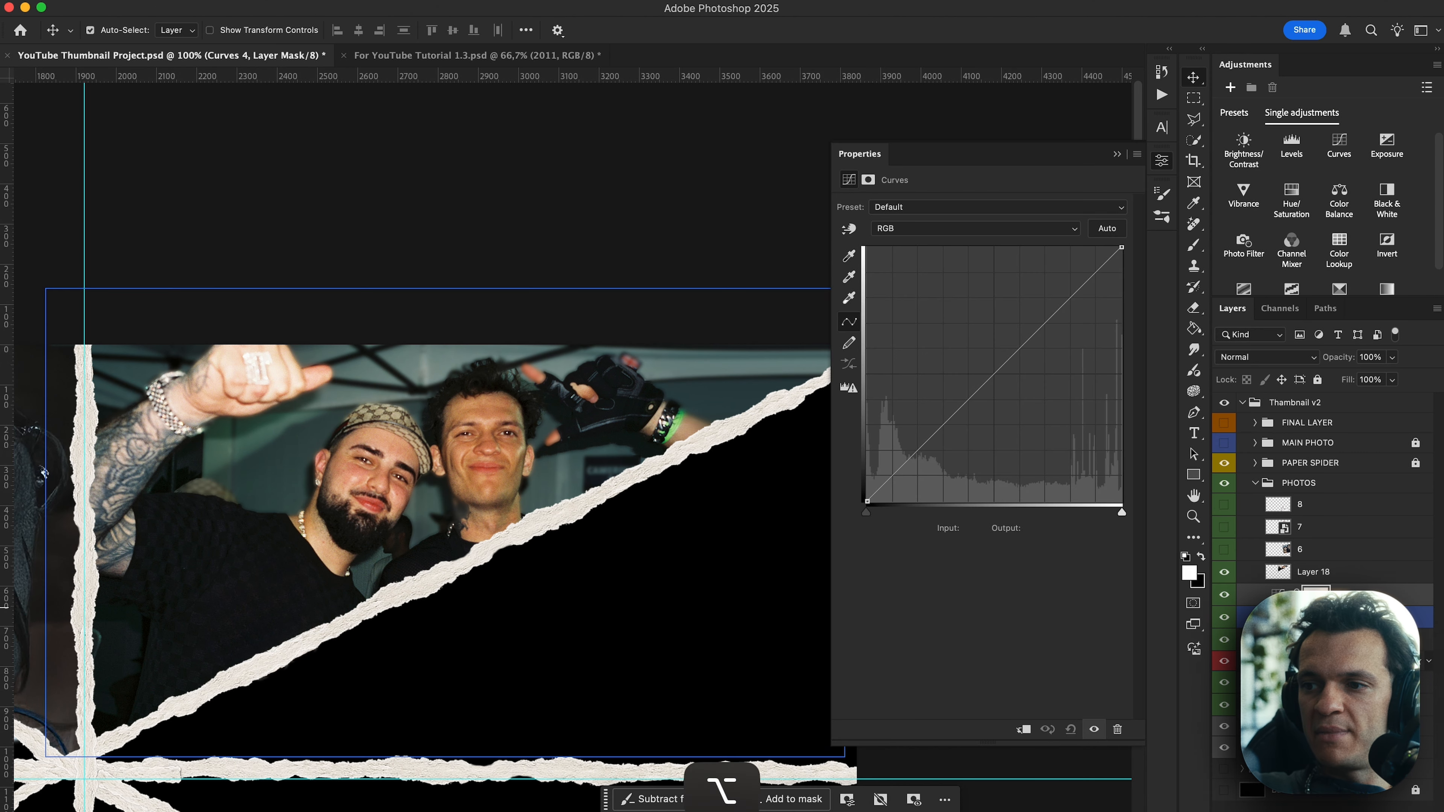
{"action": "left_click_drag", "start_coordinate": [1121, 249], "coordinate": [1136, 344]}
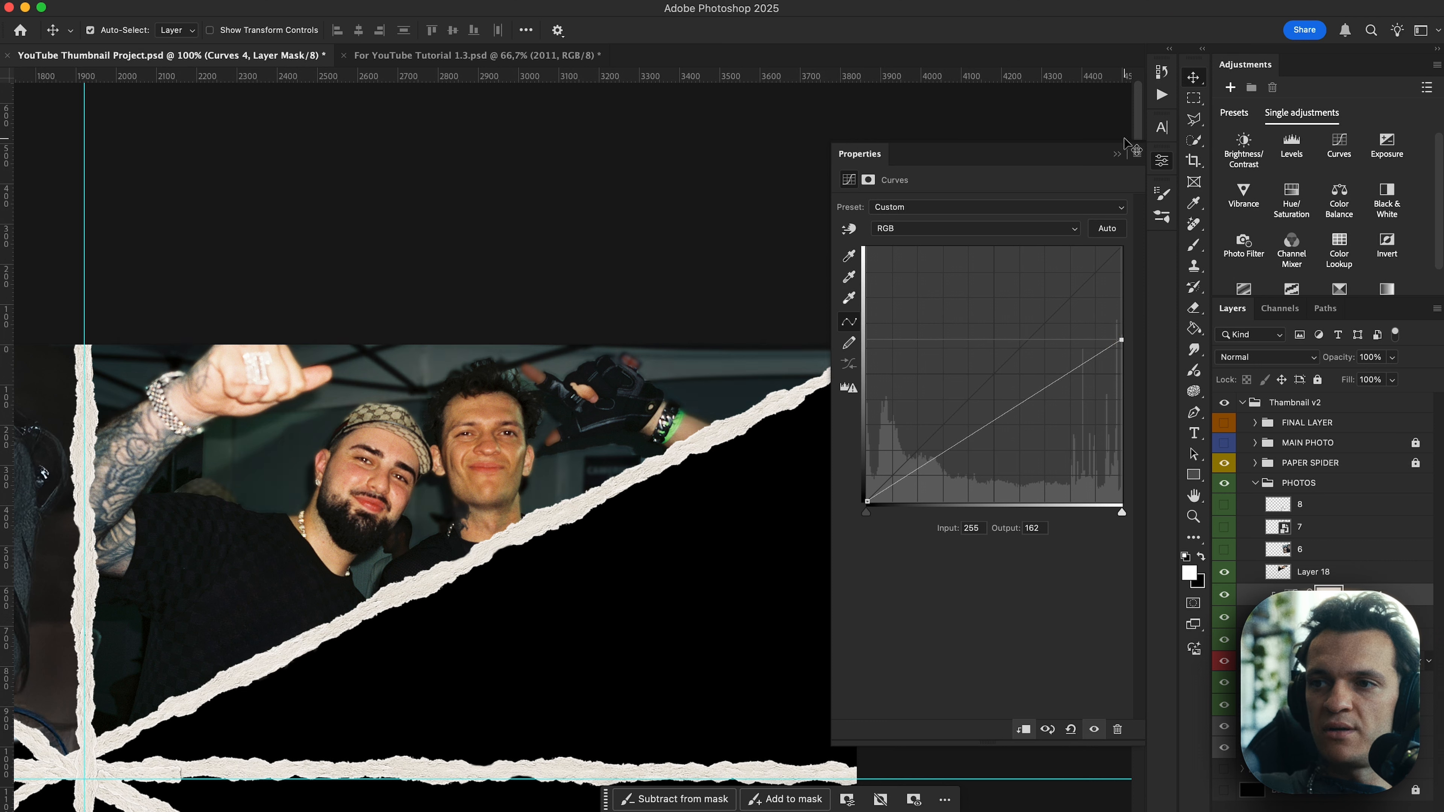
{"action": "left_click", "coordinate": [1115, 158]}
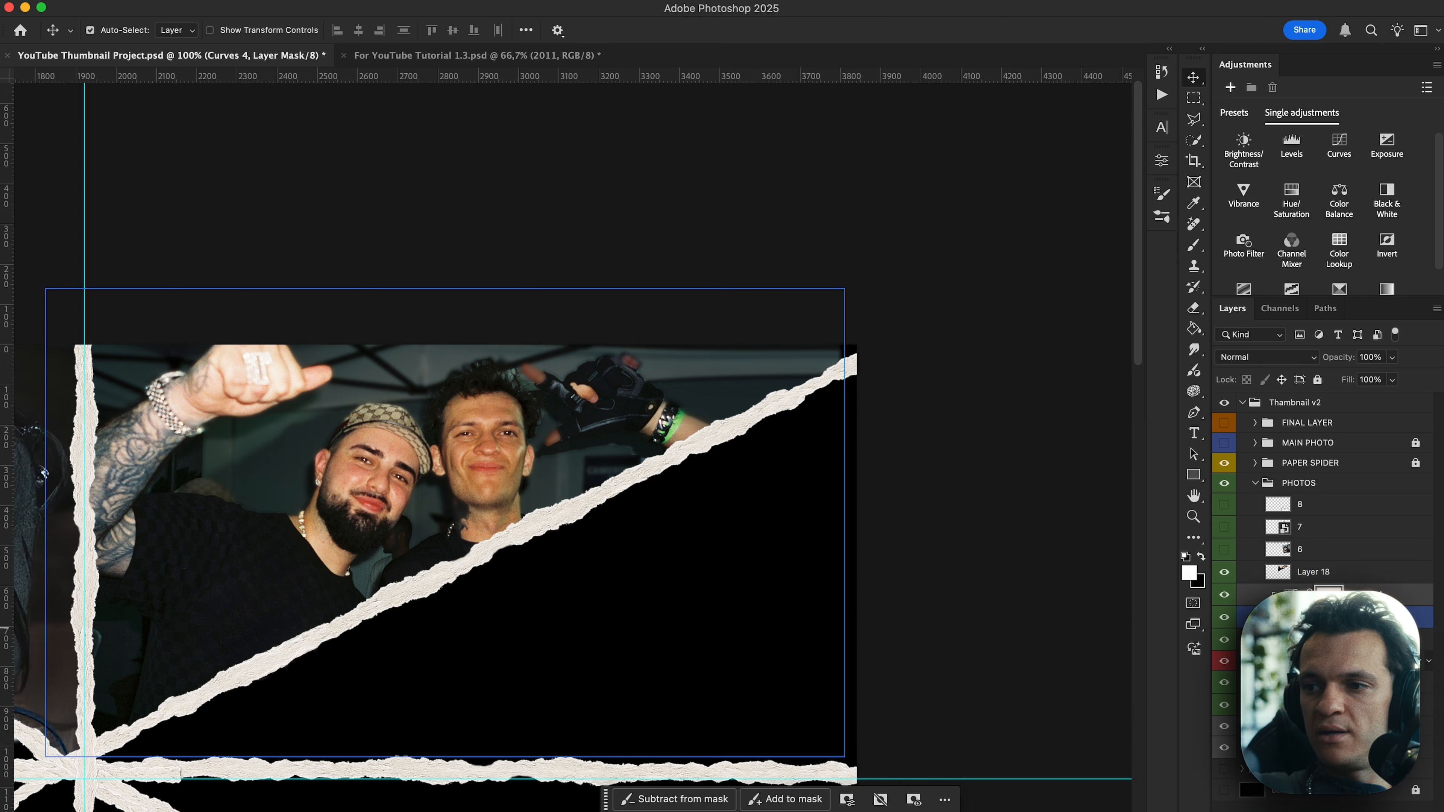
Combine the cutout, Curves adjustment and blurred photo into one smart object named 5, and show the MAIN PHOTO group.
{"action": "right_click", "coordinate": [1341, 585]}
{"action": "left_click", "coordinate": [1266, 569]}
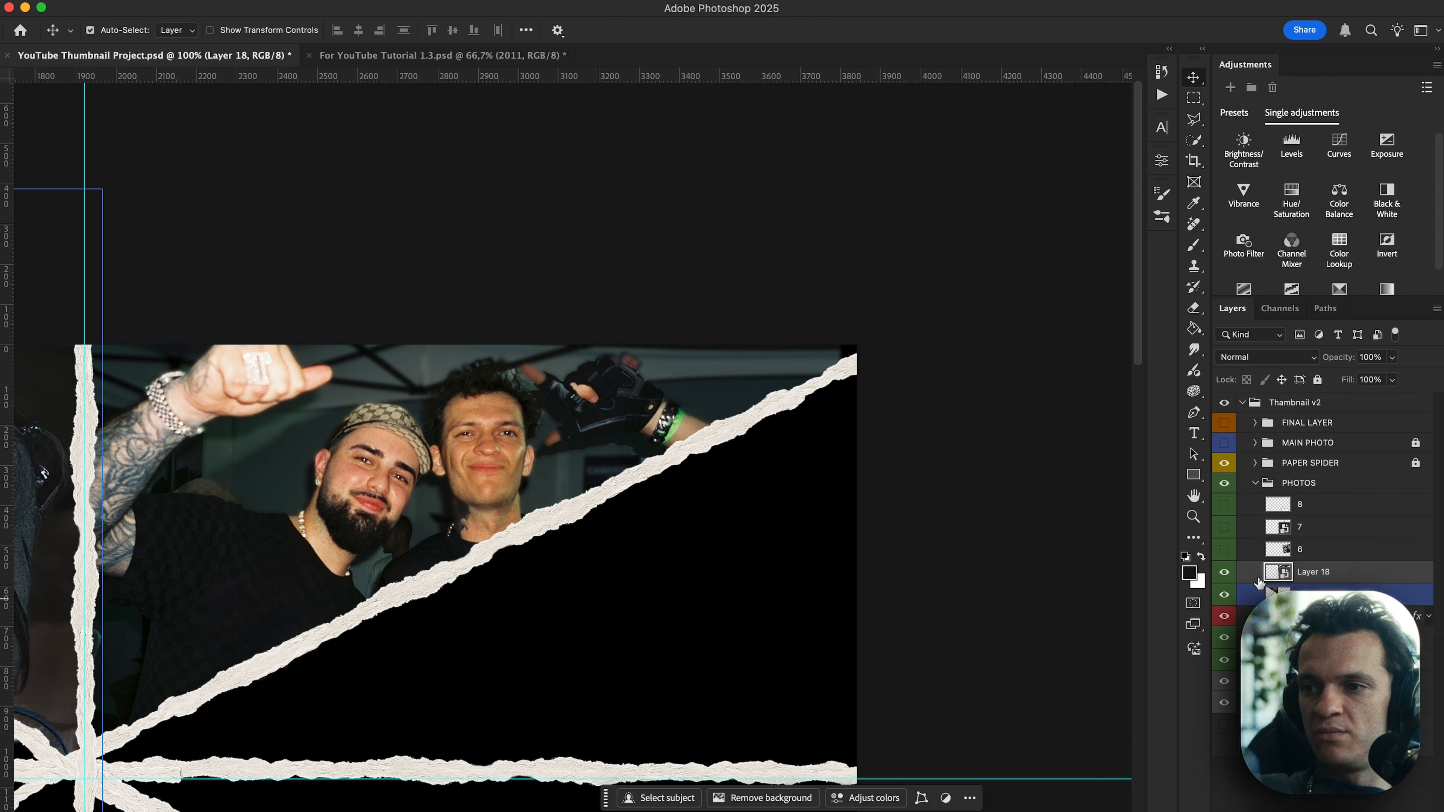
{"action": "left_click", "coordinate": [1225, 443]}
{"action": "key", "text": "cmd+0"}
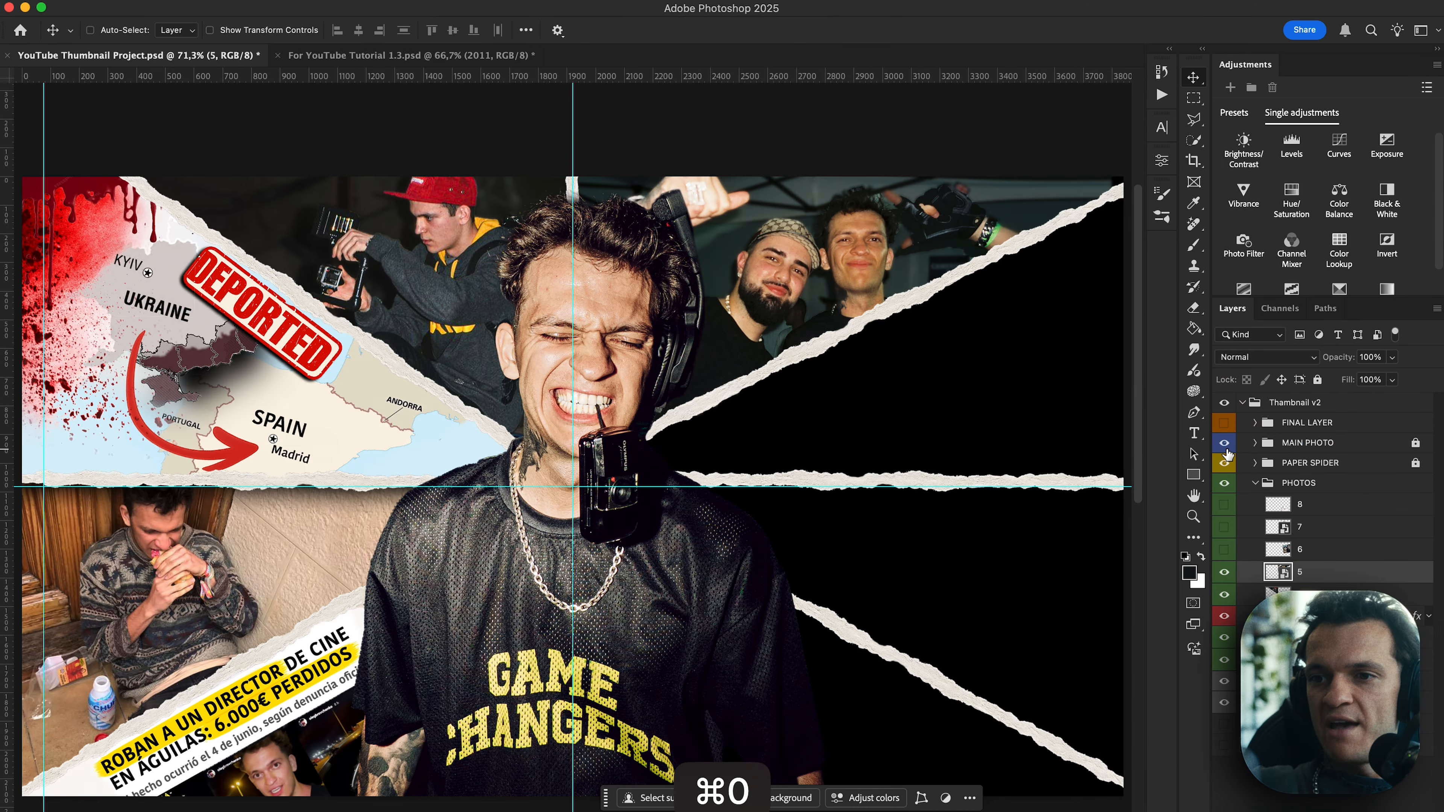
Show the layer 6 photo and scale it to about 107.6% with Free Transform.
{"action": "left_click", "coordinate": [1225, 549]}
{"action": "left_click", "coordinate": [1302, 551]}
{"action": "key", "text": "super+t"}
{"action": "left_click_drag", "start_coordinate": [947, 402], "coordinate": [893, 391]}
{"action": "scroll", "coordinate": [853, 398], "scroll_direction": "right", "scroll_amount": 8}
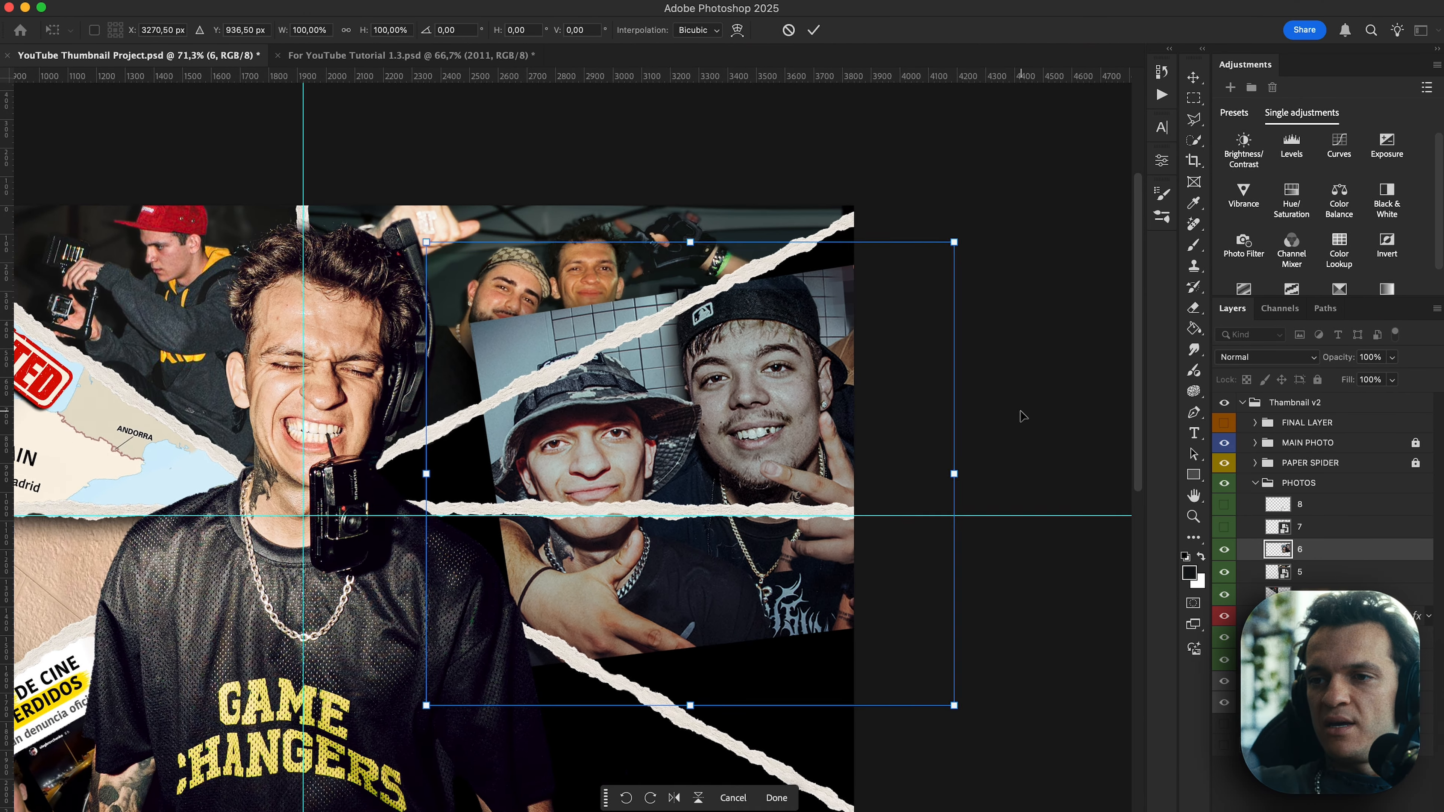
{"action": "left_click_drag", "start_coordinate": [815, 474], "coordinate": [854, 475]}
{"action": "scroll", "coordinate": [768, 424], "scroll_direction": "left", "scroll_amount": 5}
{"action": "scroll", "coordinate": [769, 425], "scroll_direction": "up", "scroll_amount": 3}
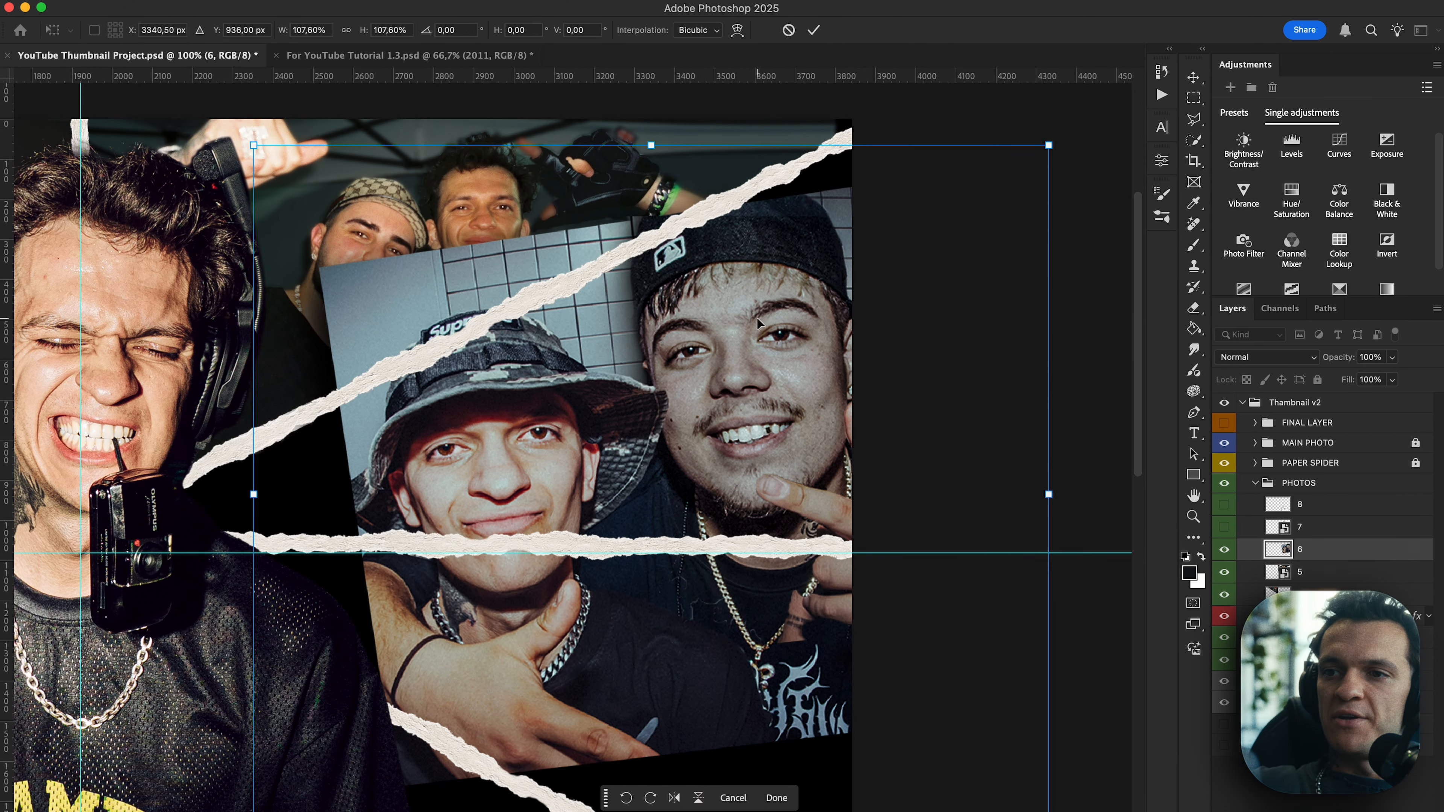
Rotate the layer 6 photo to about -1.71°, scale it to about 101.88% and place both faces above the horizontal strip.
{"action": "mouse_move", "coordinate": [757, 322]}
{"action": "left_mouse_down"}
{"action": "mouse_move", "coordinate": [742, 322]}
{"action": "mouse_move", "coordinate": [754, 323]}
{"action": "left_mouse_up"}
{"action": "left_click_drag", "start_coordinate": [1073, 307], "coordinate": [1061, 375]}
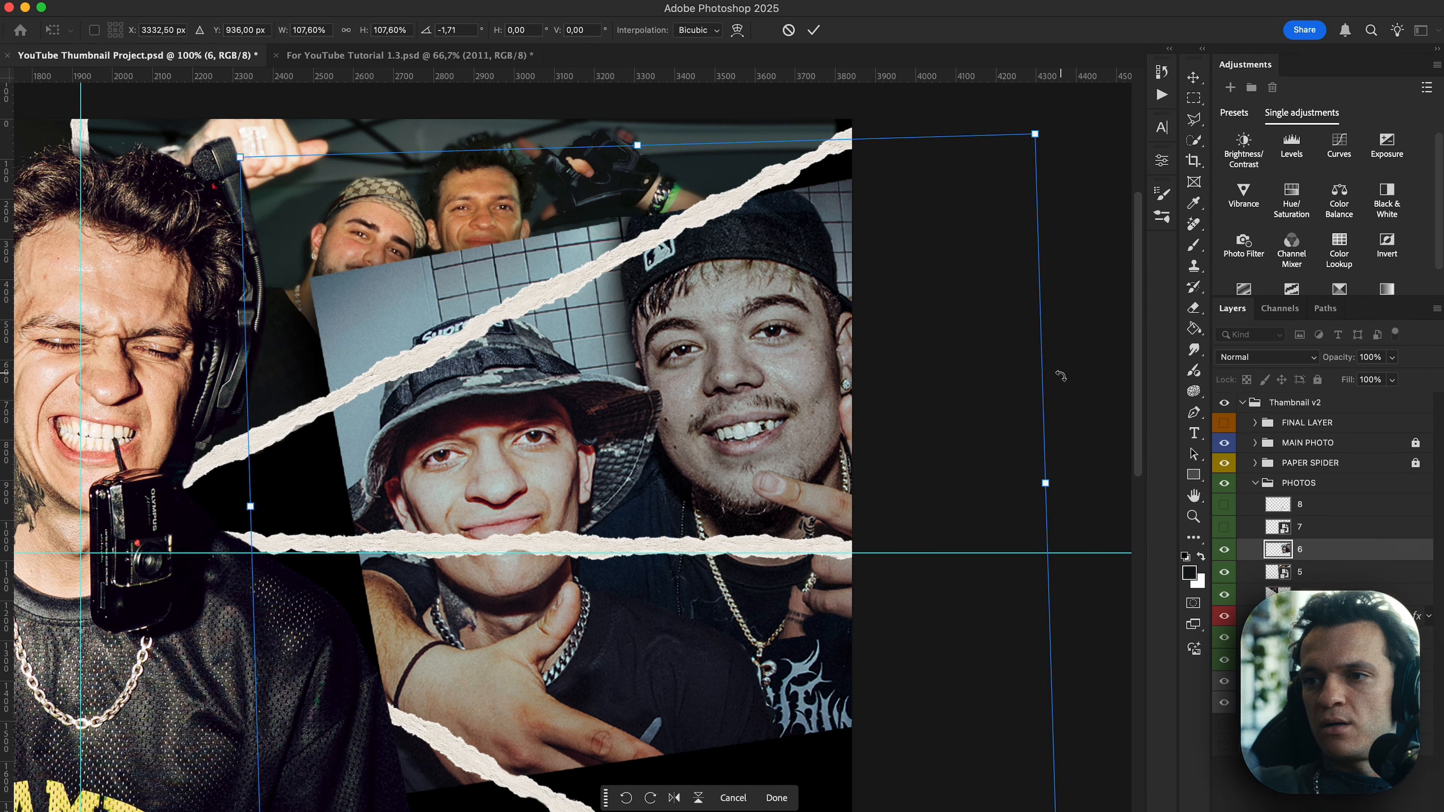
{"action": "left_click_drag", "start_coordinate": [1045, 479], "coordinate": [1000, 477]}
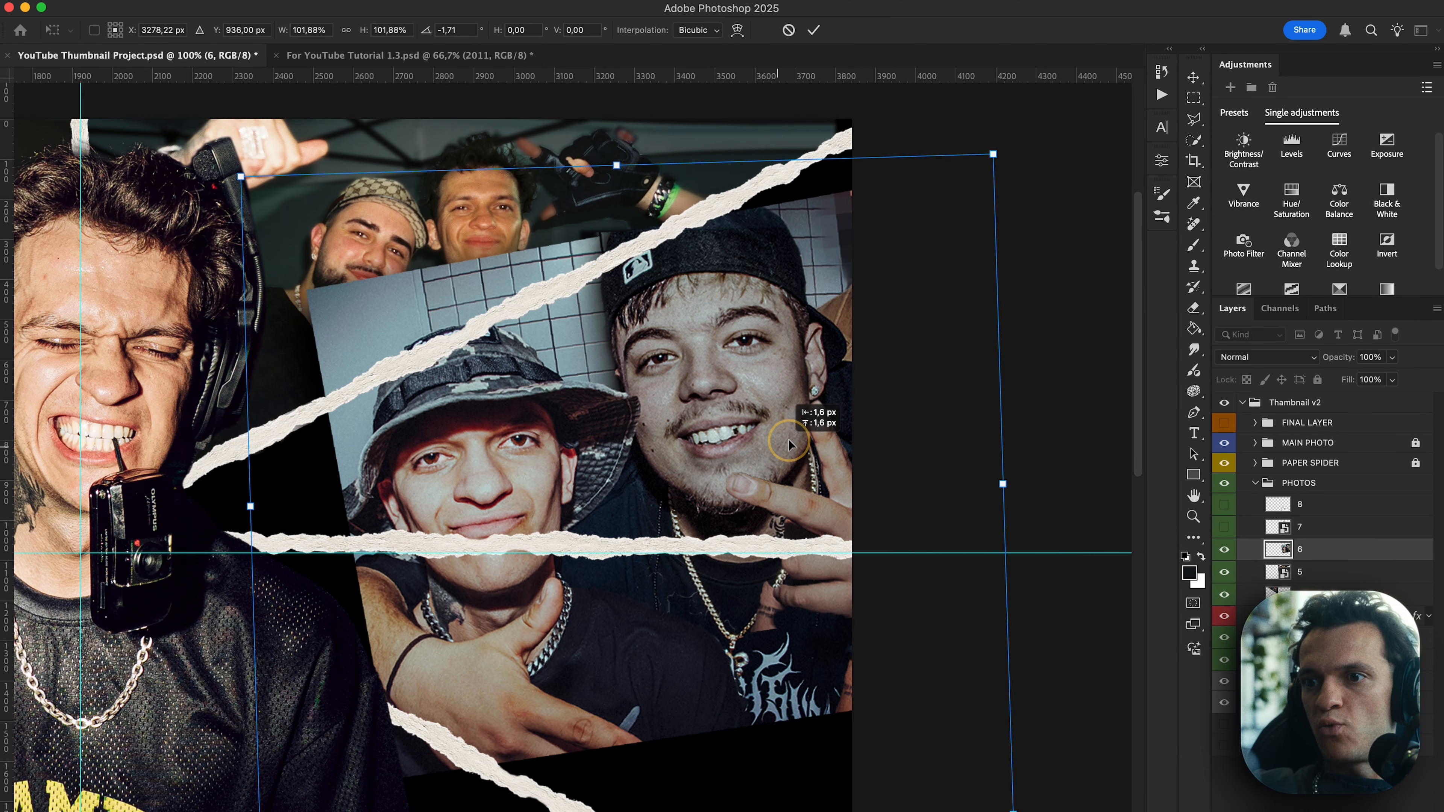
{"action": "left_click_drag", "start_coordinate": [777, 444], "coordinate": [826, 427]}
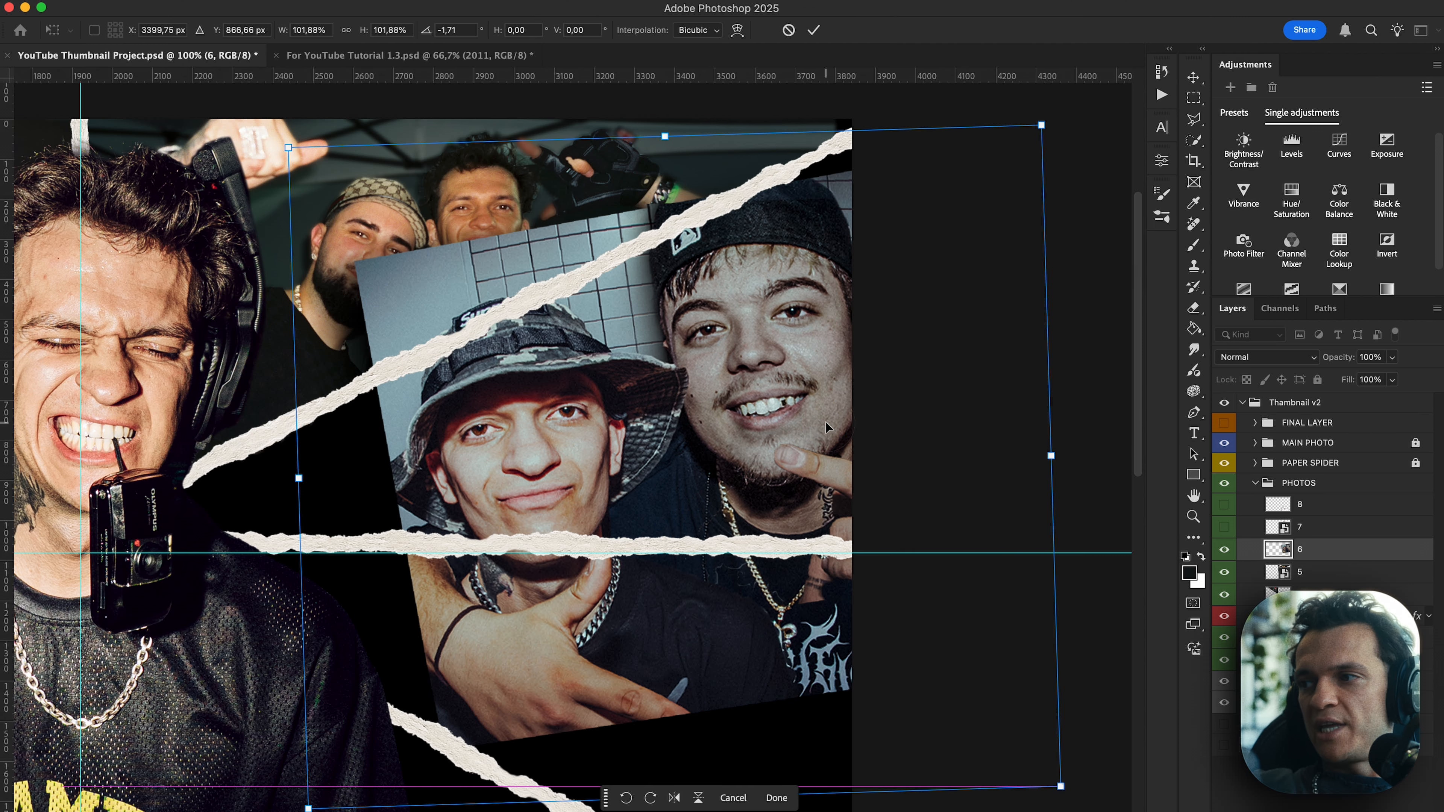
{"action": "mouse_move", "coordinate": [711, 449]}
{"action": "left_mouse_down"}
{"action": "mouse_move", "coordinate": [689, 445]}
{"action": "mouse_move", "coordinate": [688, 427]}
{"action": "left_mouse_up"}
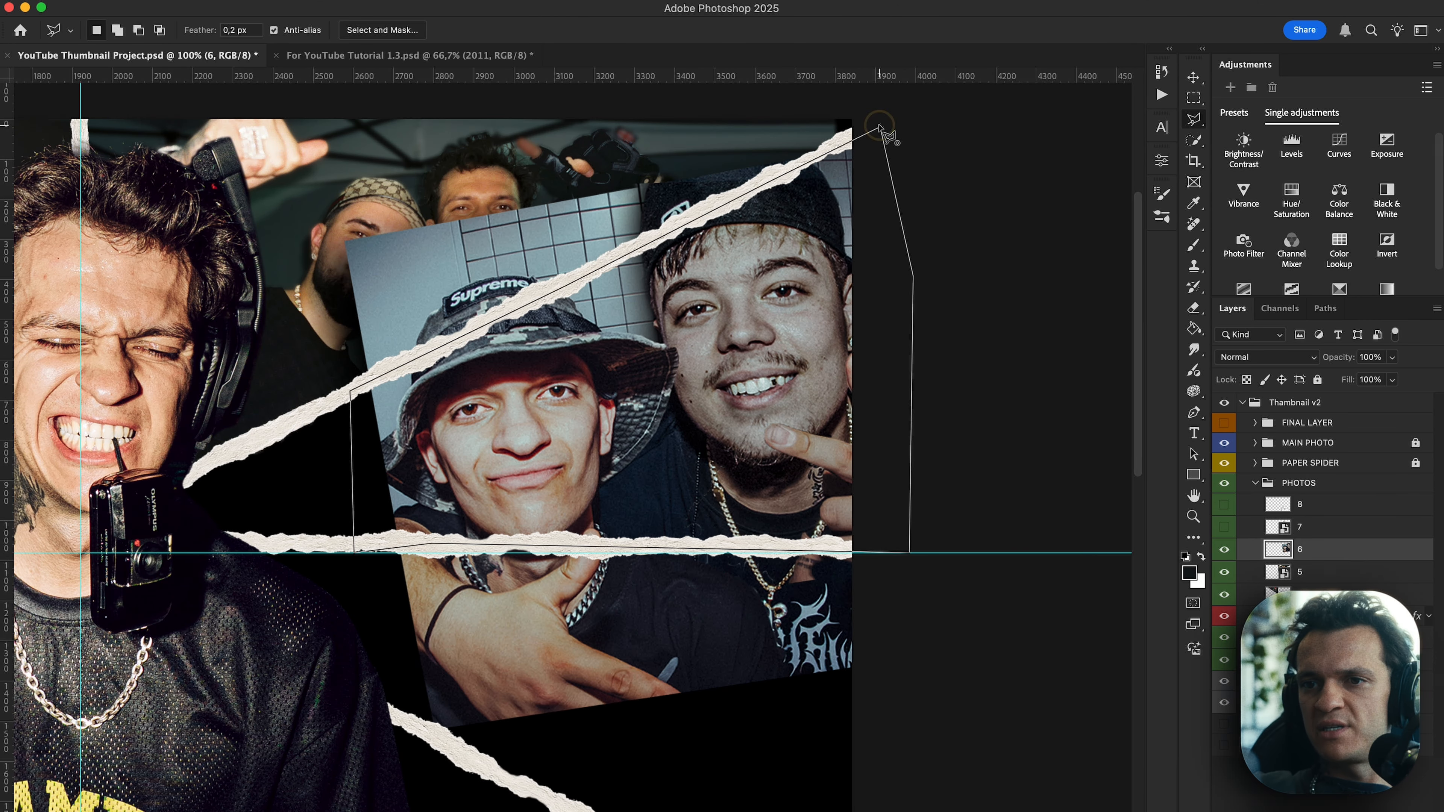
Trim the layer 6 photo to the wedge between the rising diagonal and horizontal strips by erasing outside a Polygonal Lasso outline.
{"action": "left_click", "coordinate": [879, 128]}
{"action": "key", "text": "shift+super+i"}
{"action": "key", "text": "e"}
{"action": "mouse_move", "coordinate": [756, 222]}
{"action": "left_mouse_down"}
{"action": "mouse_move", "coordinate": [697, 260]}
{"action": "mouse_move", "coordinate": [583, 605]}
{"action": "mouse_move", "coordinate": [284, 636]}
{"action": "left_mouse_up"}
{"action": "key", "text": "super+d"}
{"action": "key", "text": "v"}
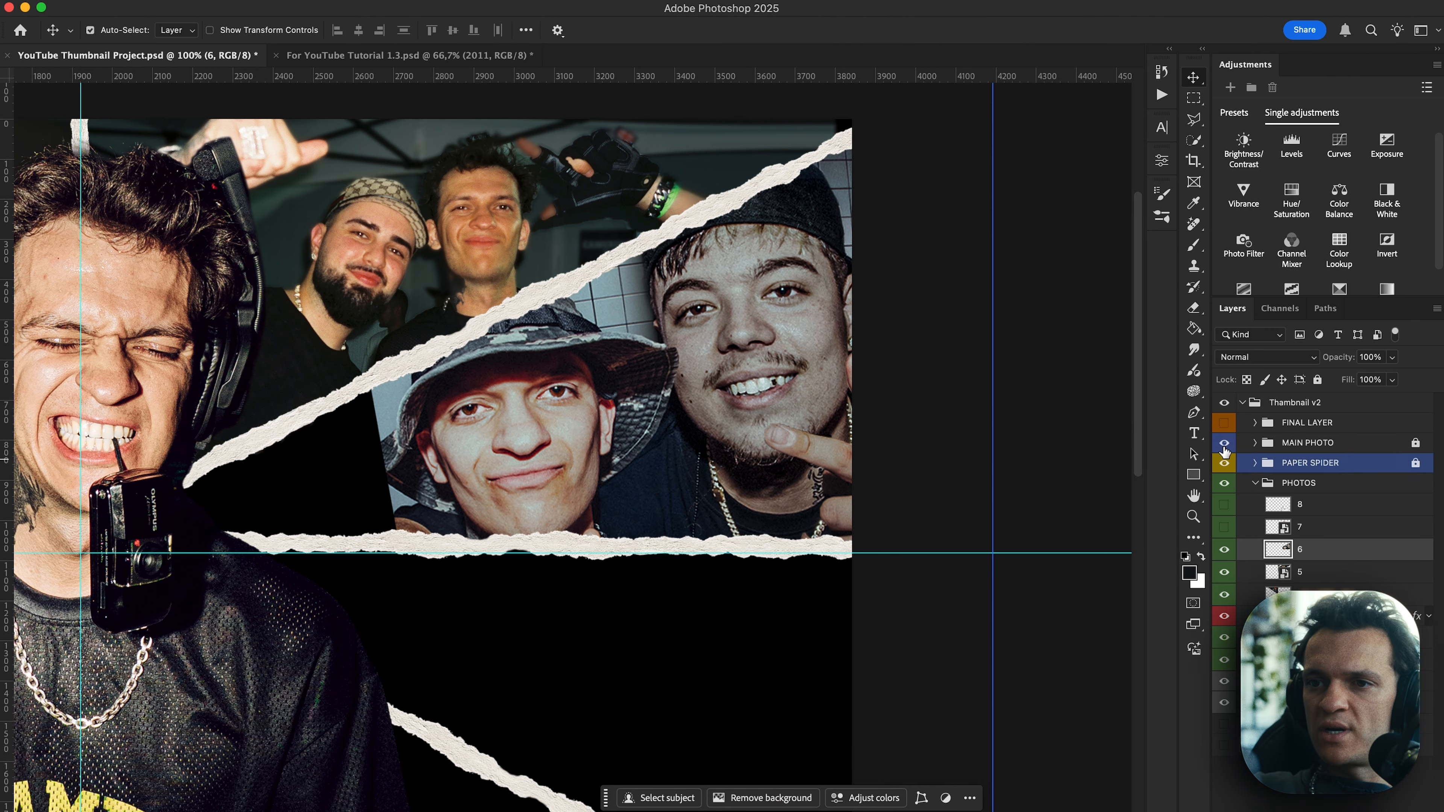
Hide the MAIN PHOTO and PAPER SPIDER groups to inspect the trimmed photo edges.
{"action": "left_click_drag", "start_coordinate": [1224, 443], "coordinate": [1225, 482]}
{"action": "left_click", "coordinate": [1224, 483]}
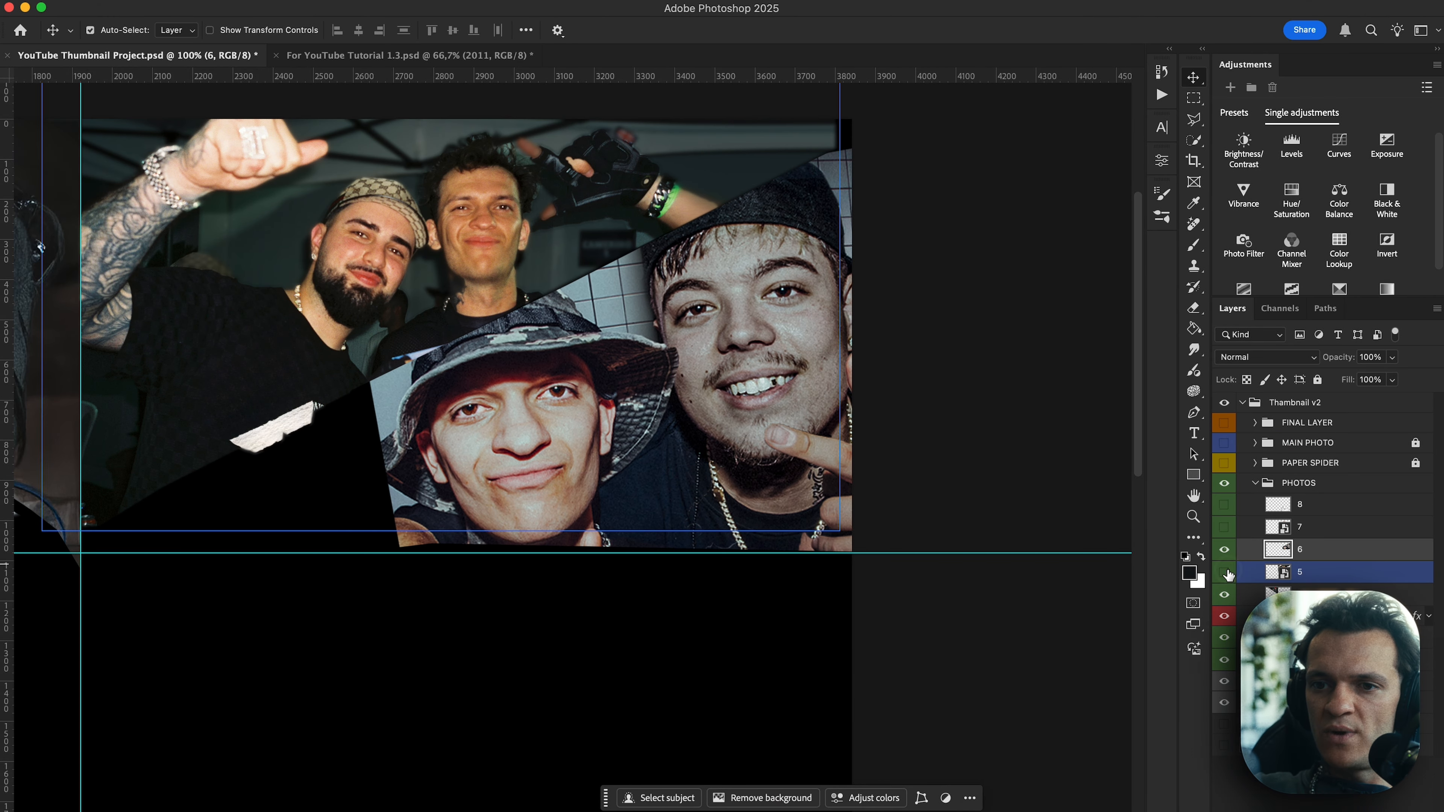
Hide the layers below photo layer 6, show the PAPER SPIDER group and select layer 6.
{"action": "left_click_drag", "start_coordinate": [1228, 576], "coordinate": [1225, 699]}
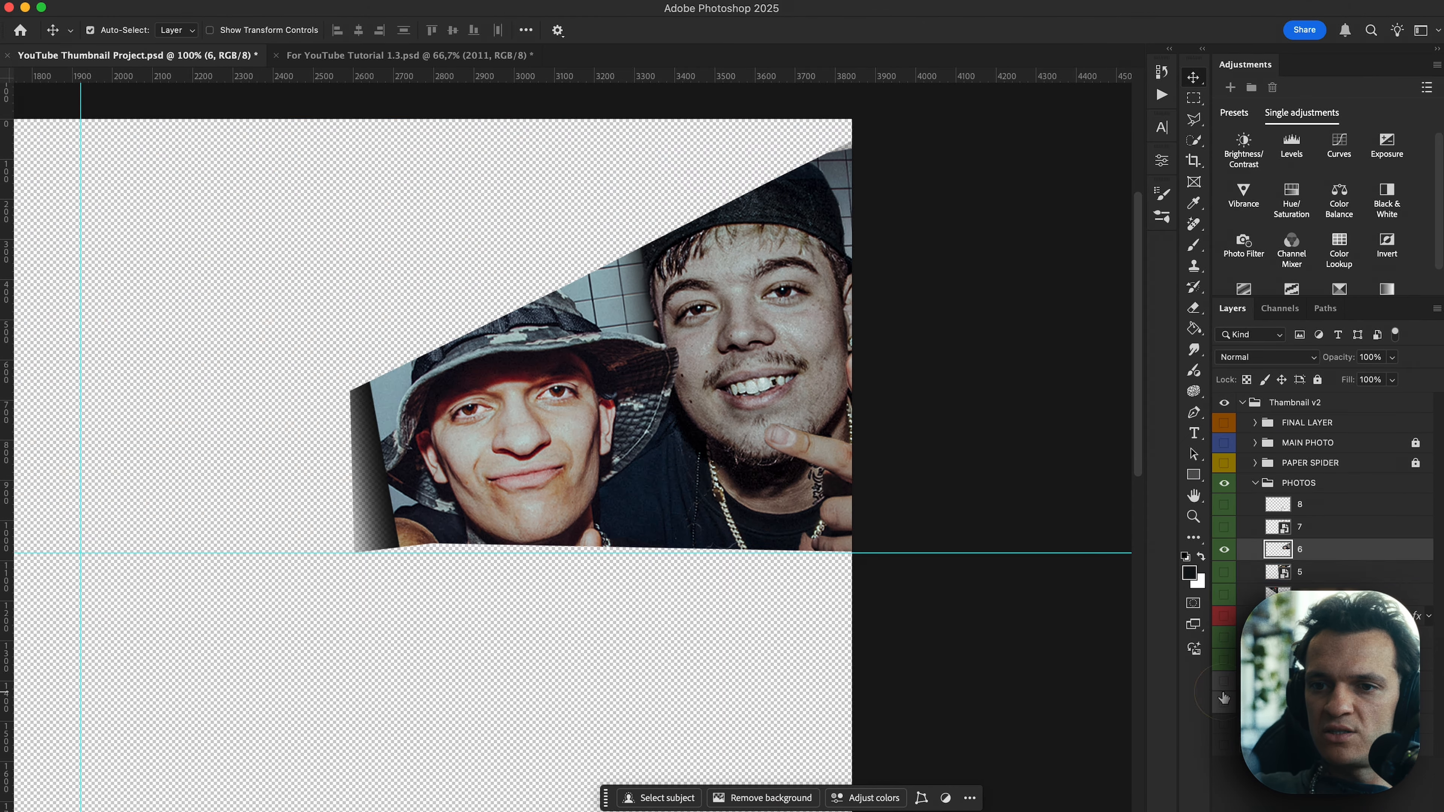
{"action": "left_click", "coordinate": [1225, 464]}
{"action": "left_click", "coordinate": [1273, 551]}
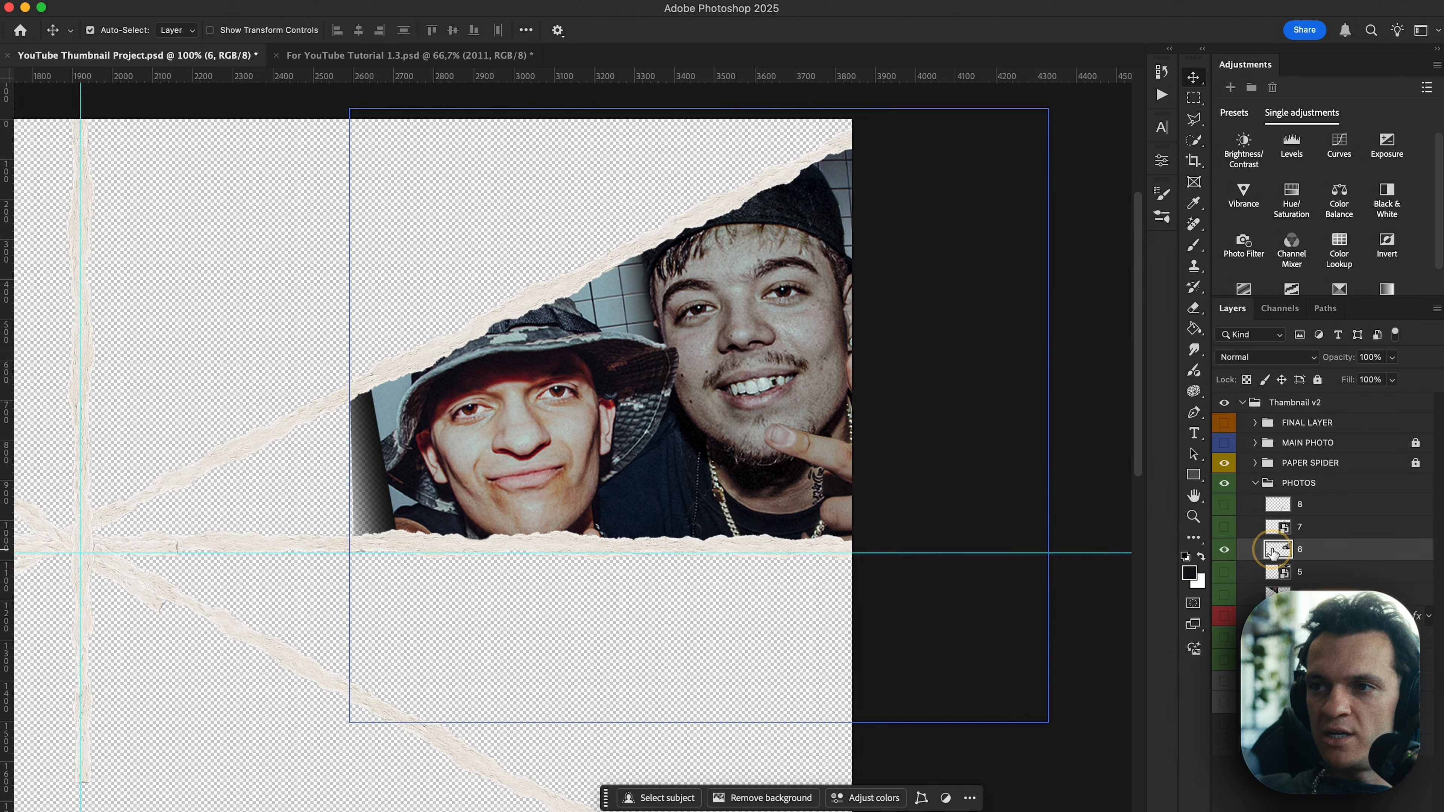
Outline the empty wedge beside the bucket-hat photo with the Polygonal Lasso, slightly overlapping the photo's edge and following the torn-paper strips.
{"action": "left_click", "coordinate": [1194, 138]}
{"action": "left_click", "coordinate": [1194, 121]}
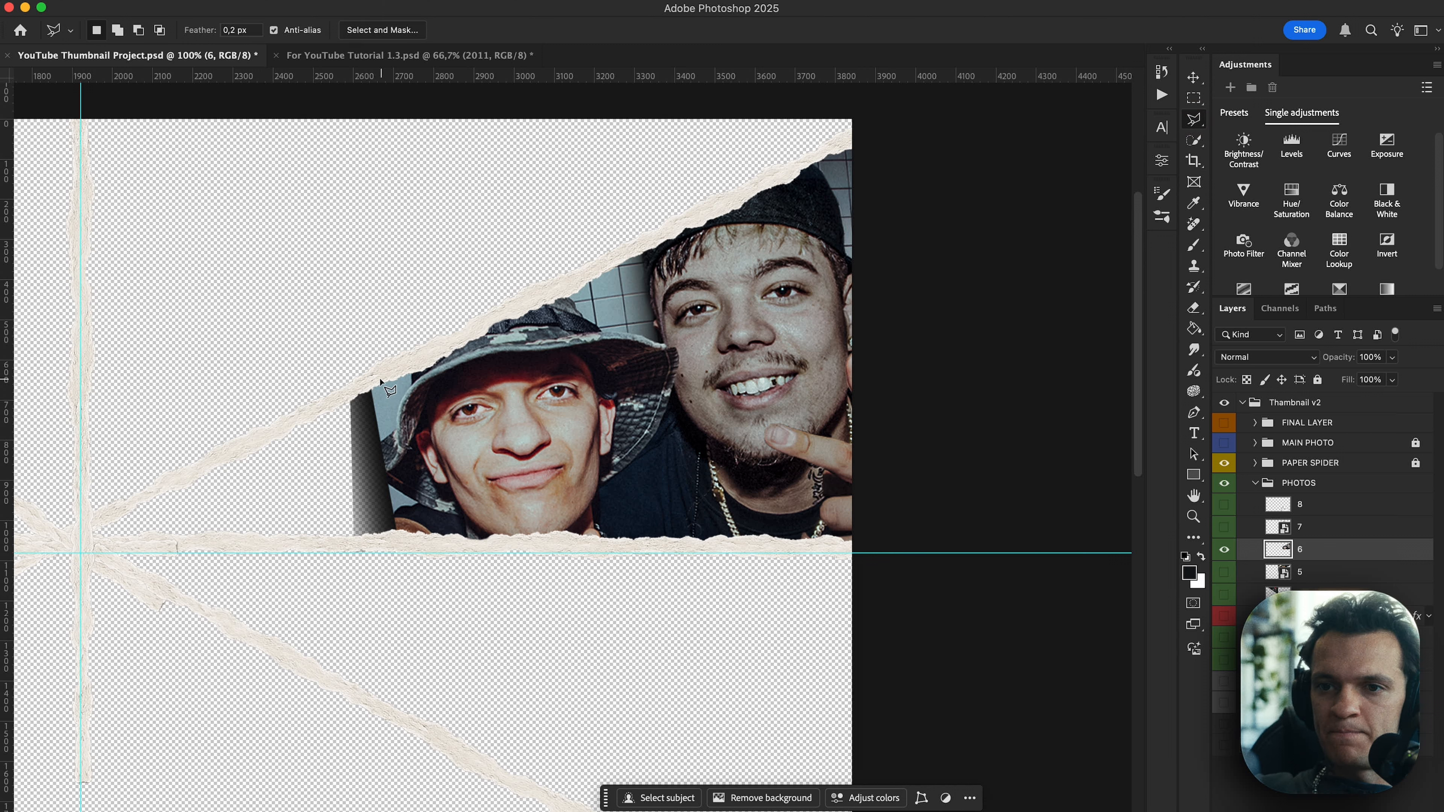
{"action": "left_click_drag", "start_coordinate": [376, 379], "coordinate": [376, 399]}
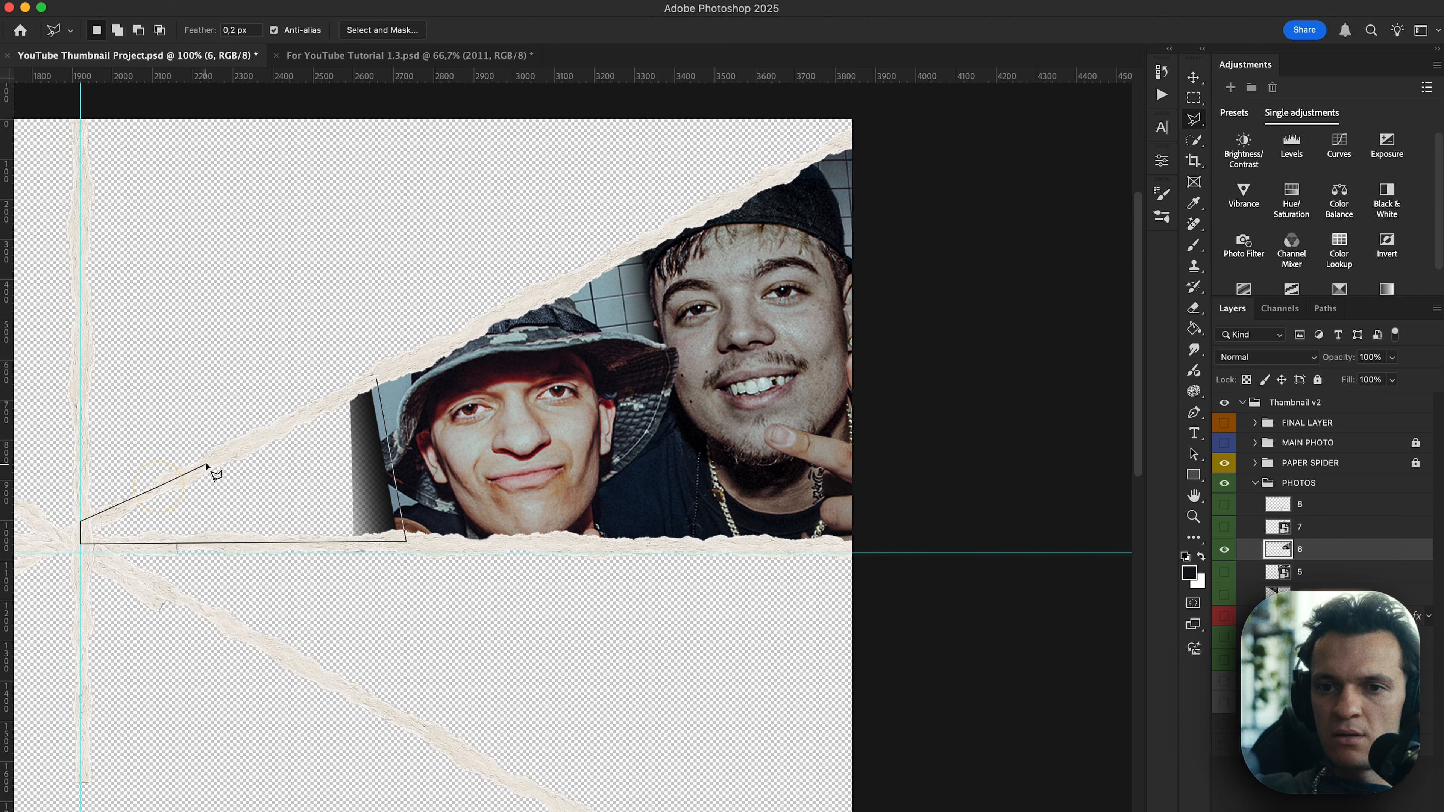
{"action": "left_click", "coordinate": [373, 377]}
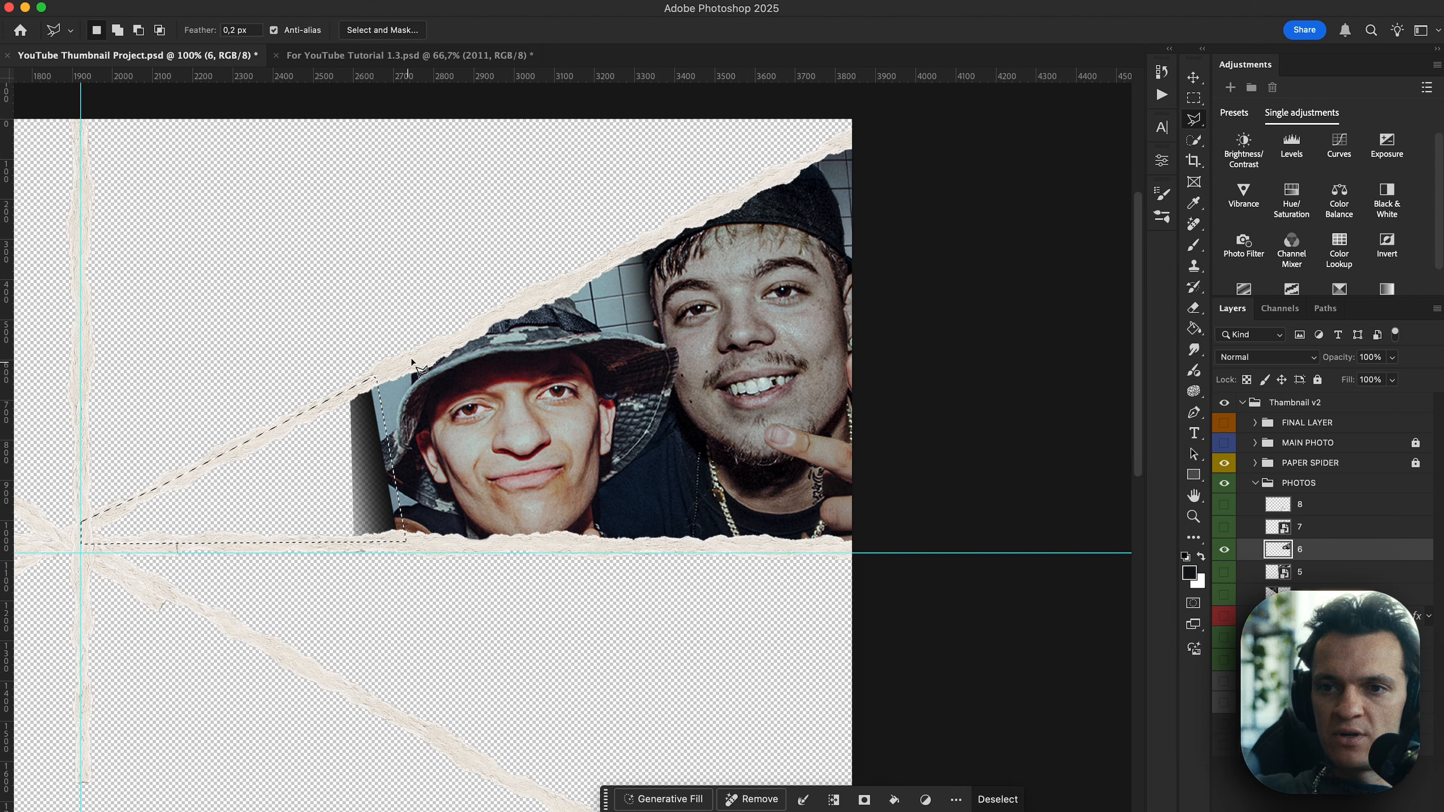
Hide the PAPER SPIDER group and run Generative Fill on the wedge selection with an empty prompt.
{"action": "left_click", "coordinate": [1226, 464]}
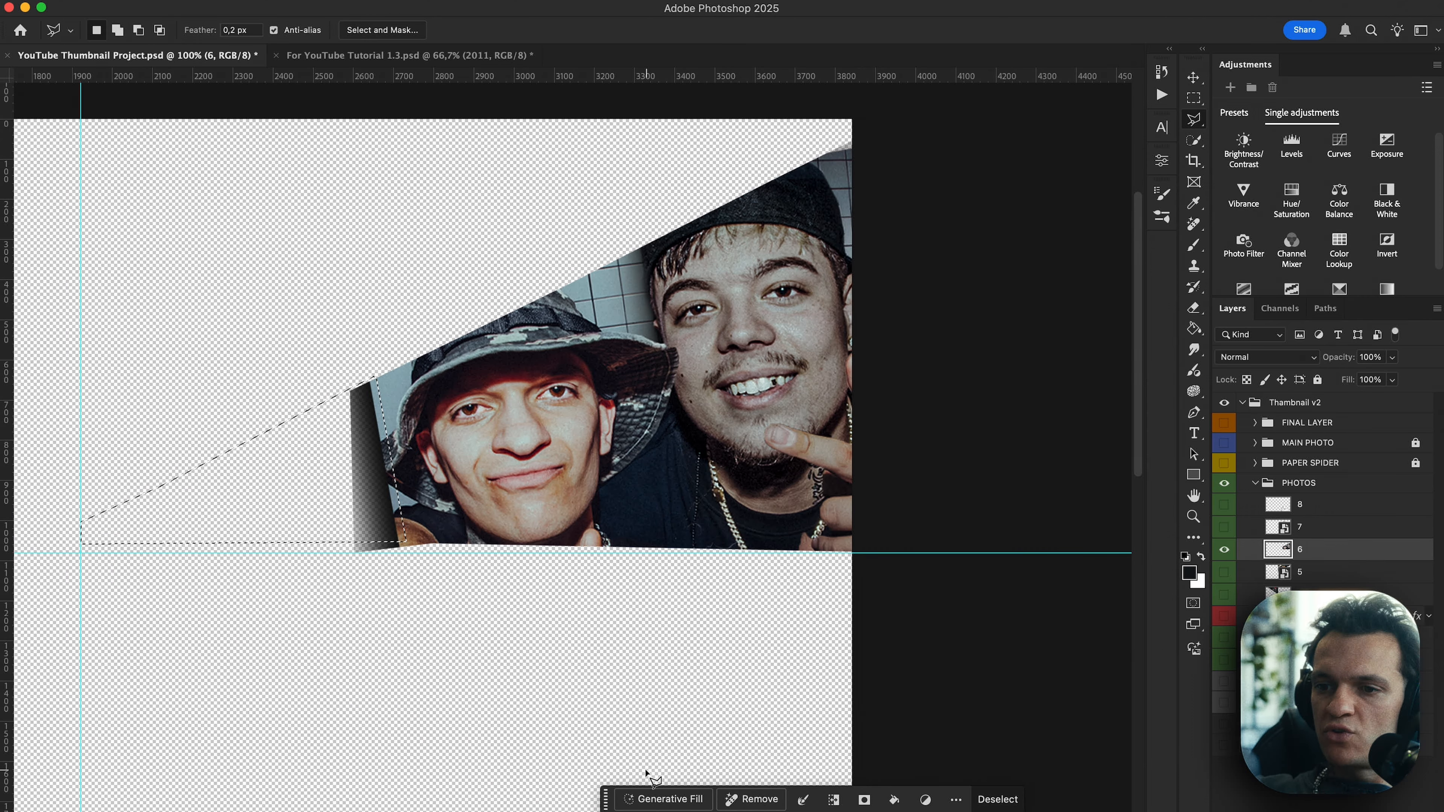
{"action": "key", "text": "Escape"}
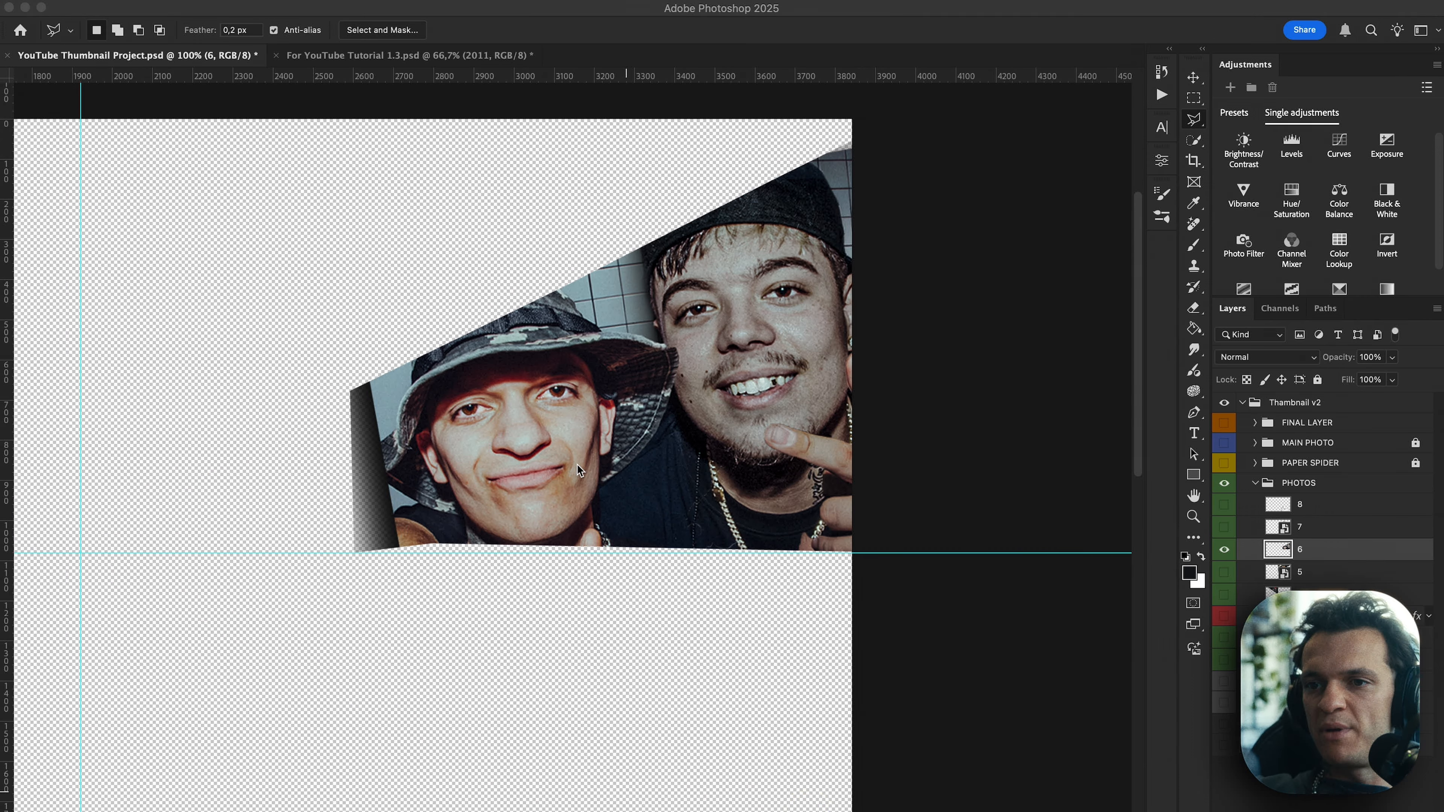
{"action": "key", "text": "super+z"}
{"action": "left_click", "coordinate": [1230, 538]}
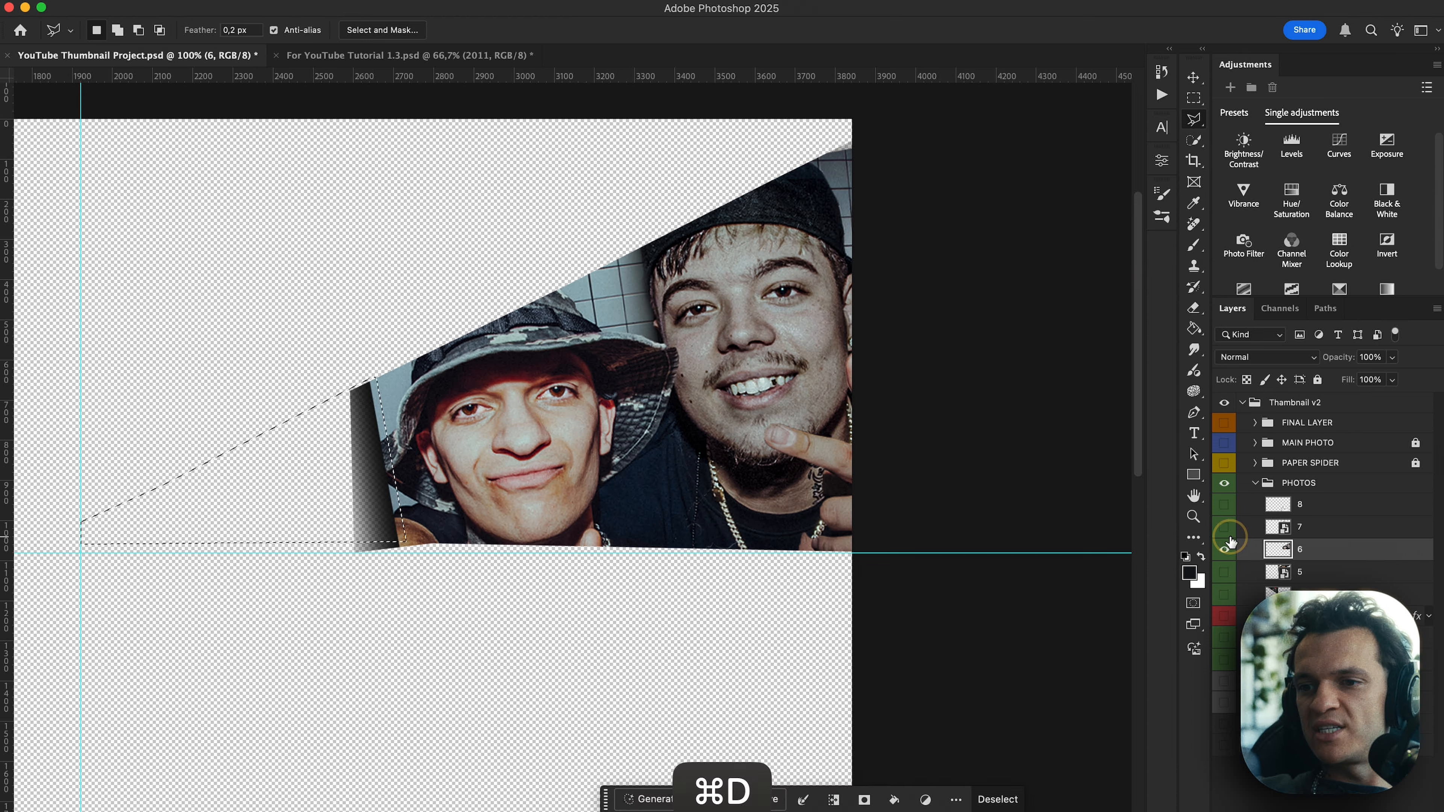
{"action": "left_click", "coordinate": [648, 799]}
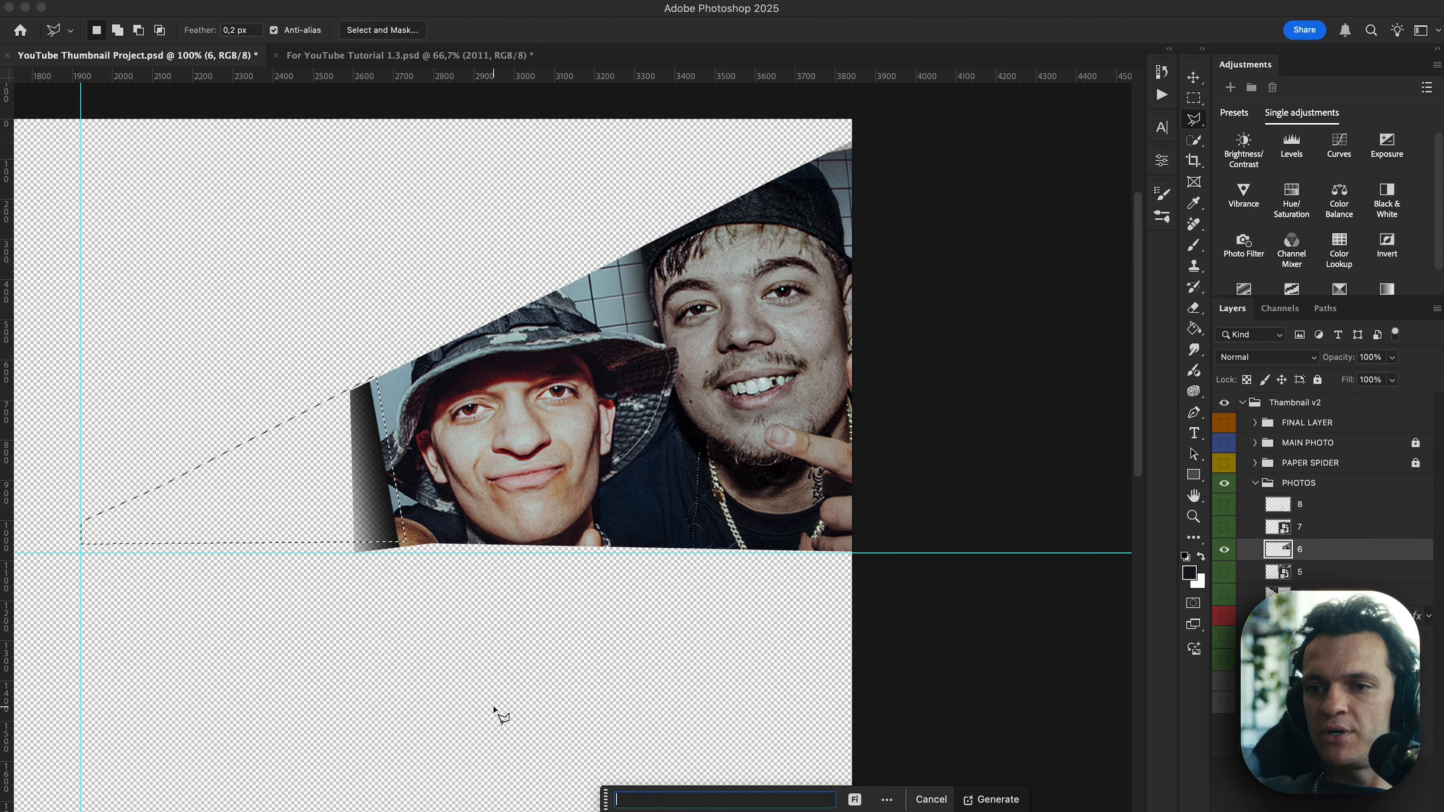
{"action": "key", "text": "Return"}
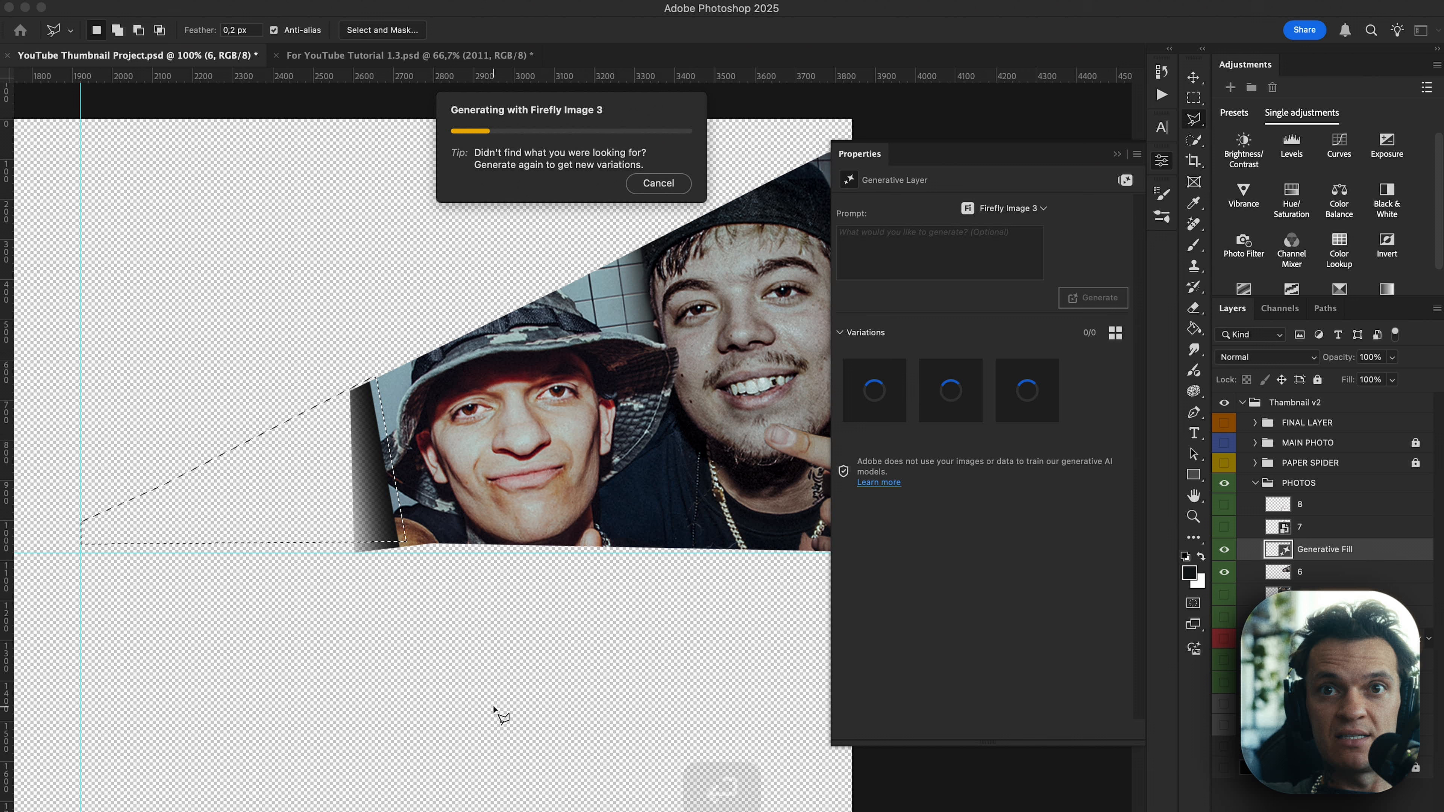
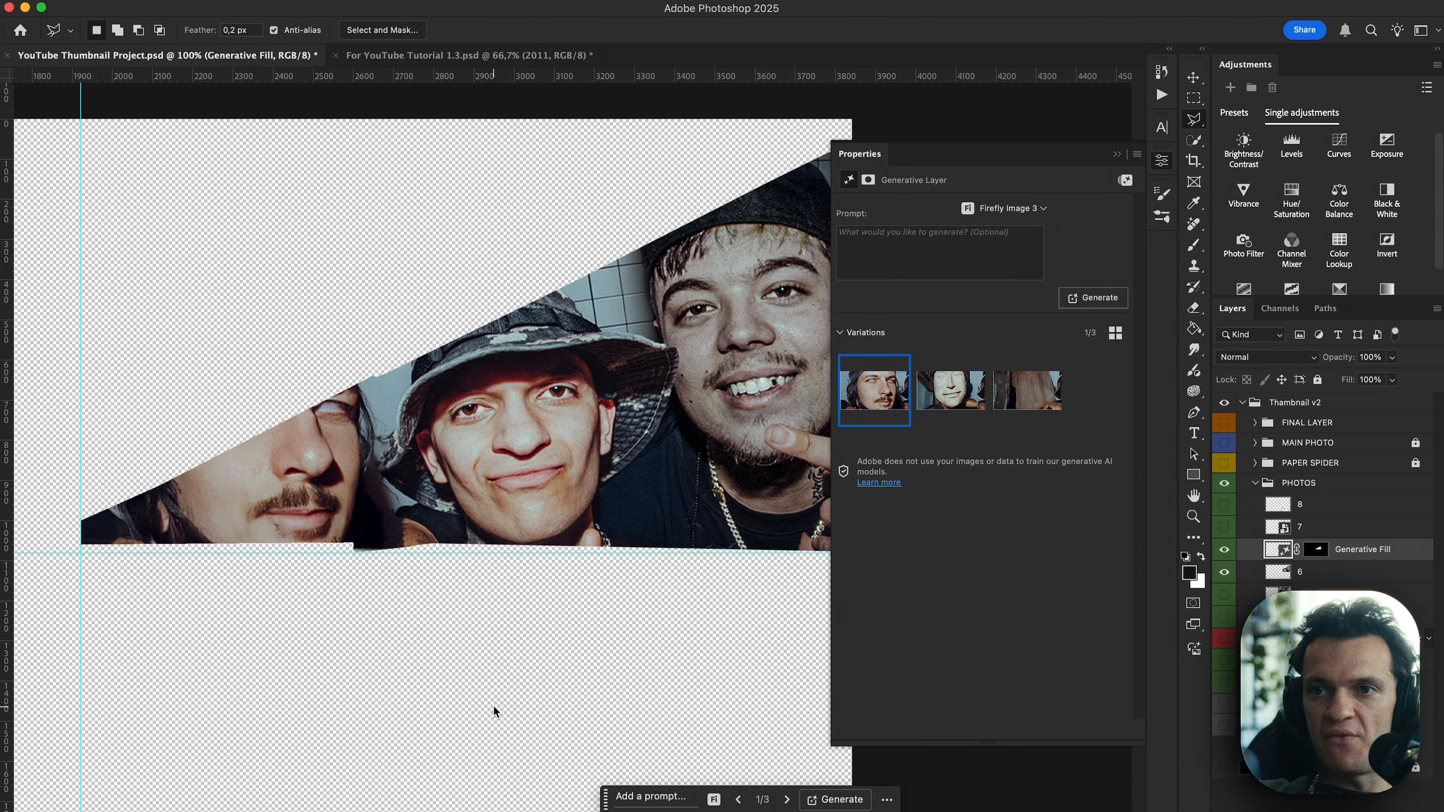
Compare the generated variations for the wedge and generate another set without a prompt.
{"action": "left_click", "coordinate": [1010, 392]}
{"action": "left_click", "coordinate": [875, 393]}
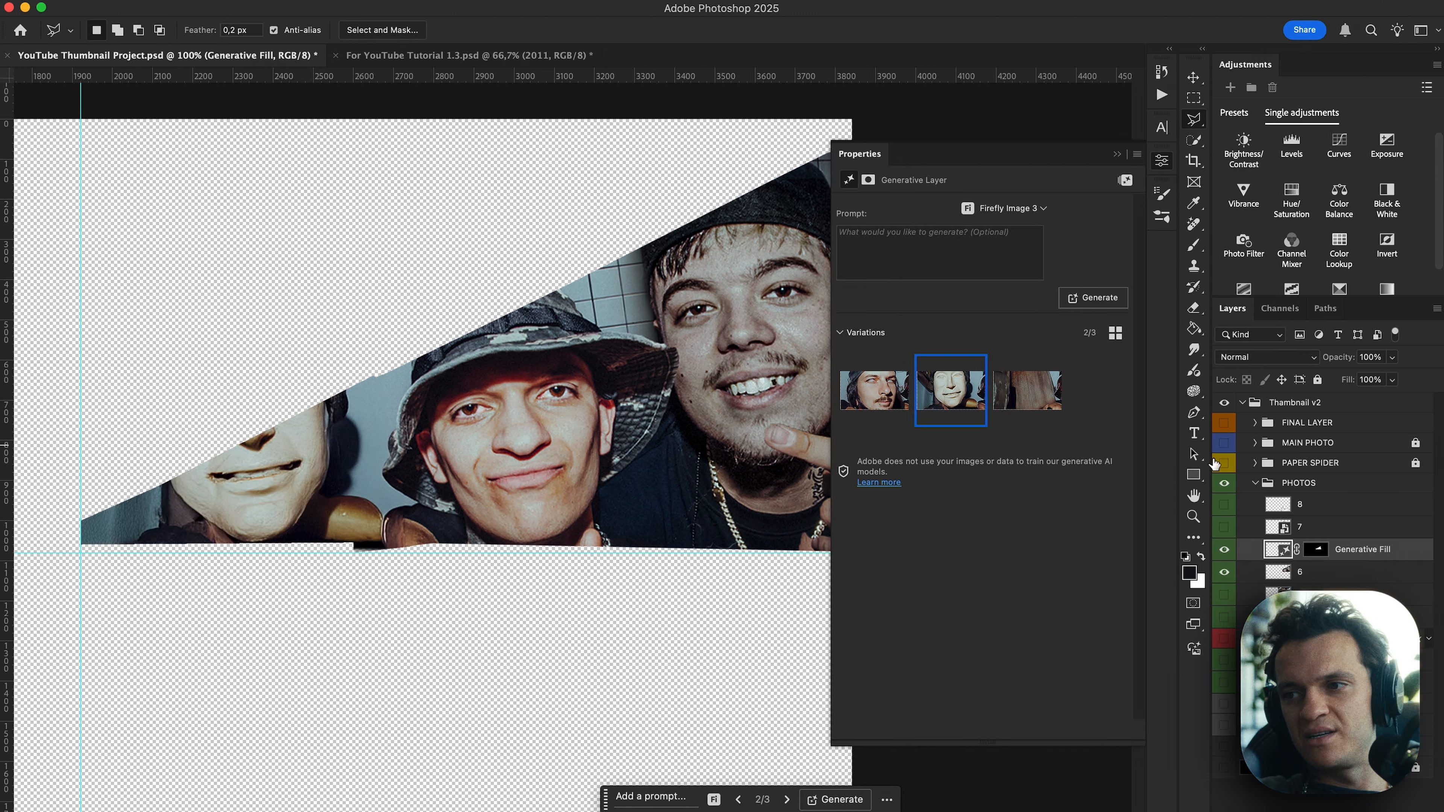
{"action": "left_click", "coordinate": [1223, 443]}
{"action": "left_click", "coordinate": [1224, 443]}
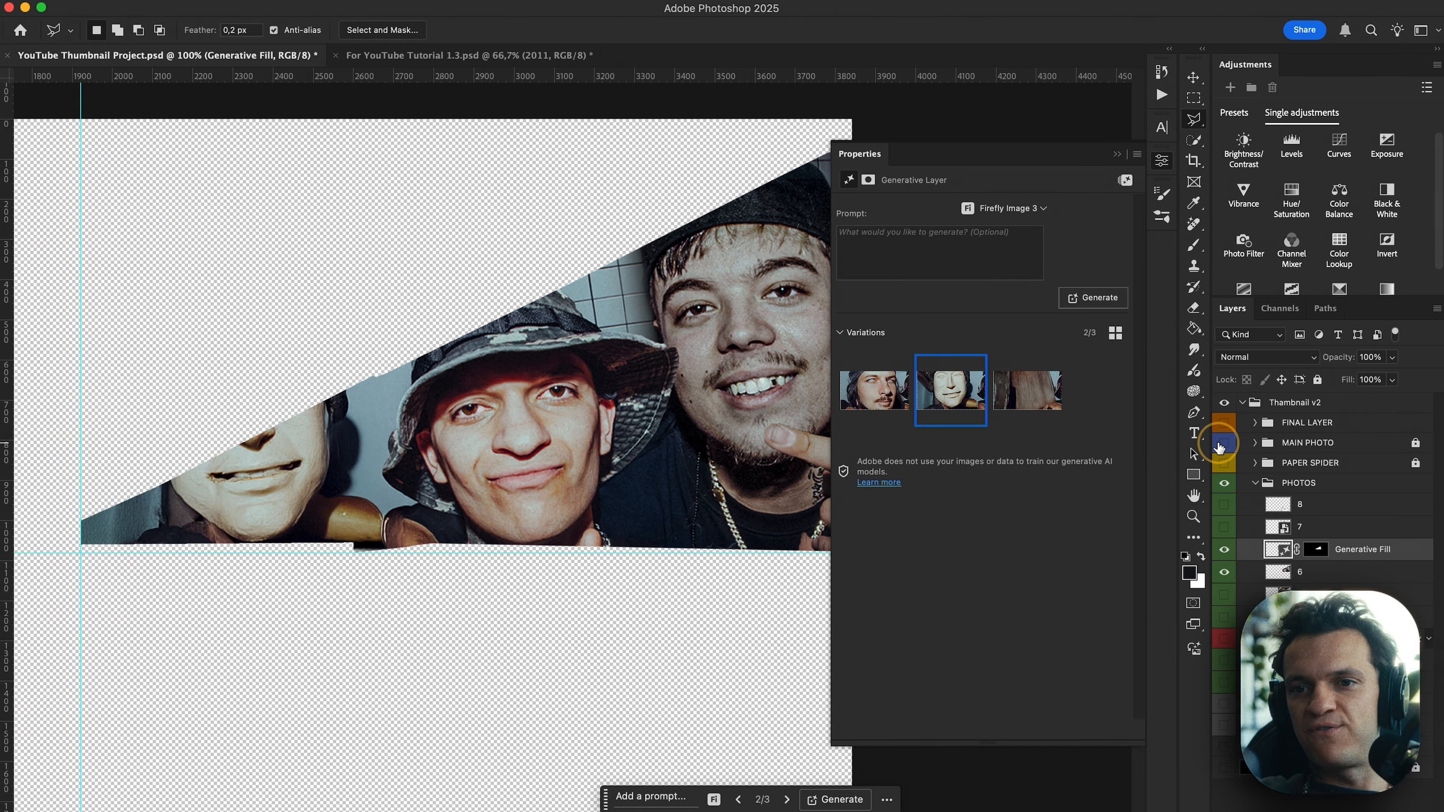
{"action": "left_click", "coordinate": [1103, 301]}
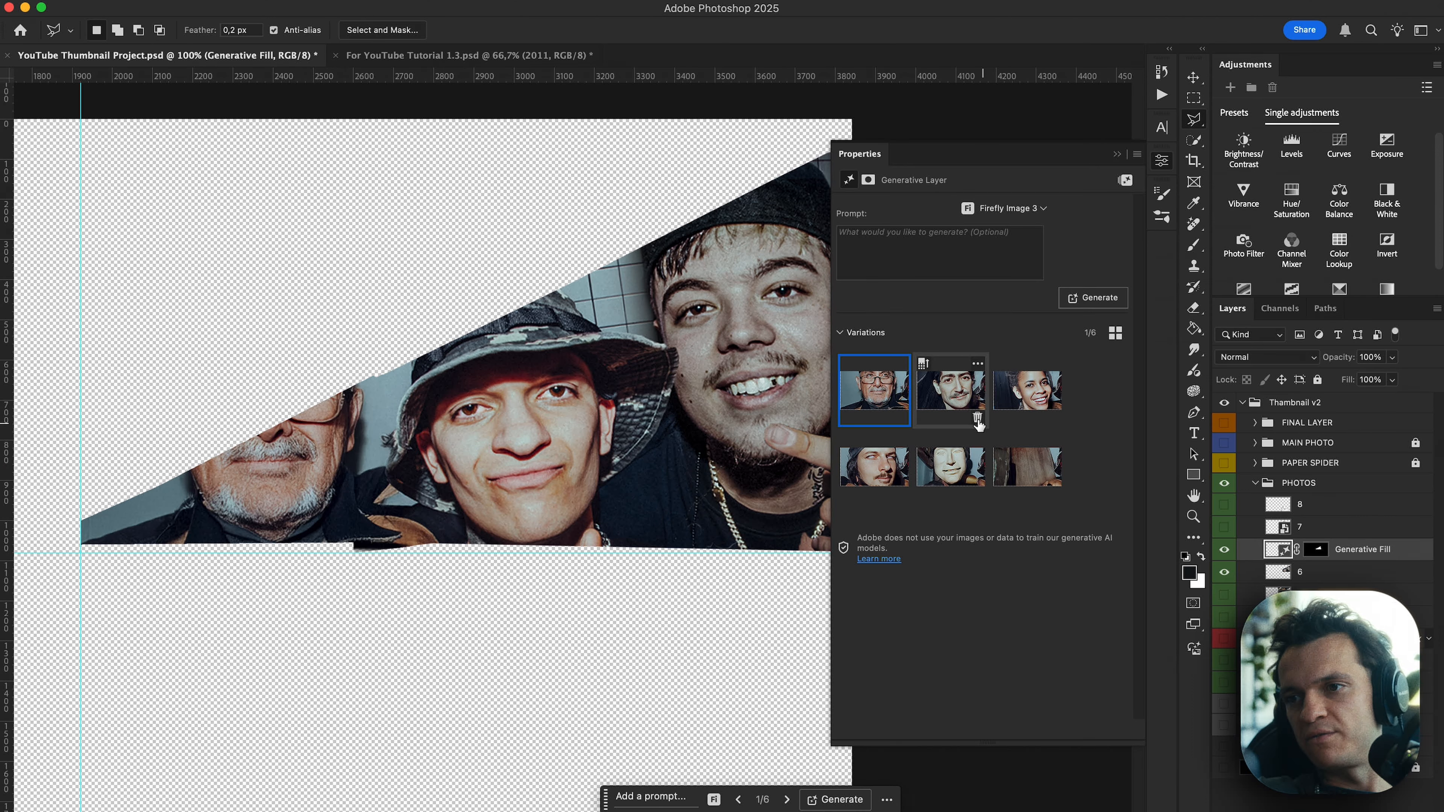
Preview the new variations, apply the one with the pale mannequin-like face and collapse the generative layer's properties.
{"action": "left_click", "coordinate": [944, 396]}
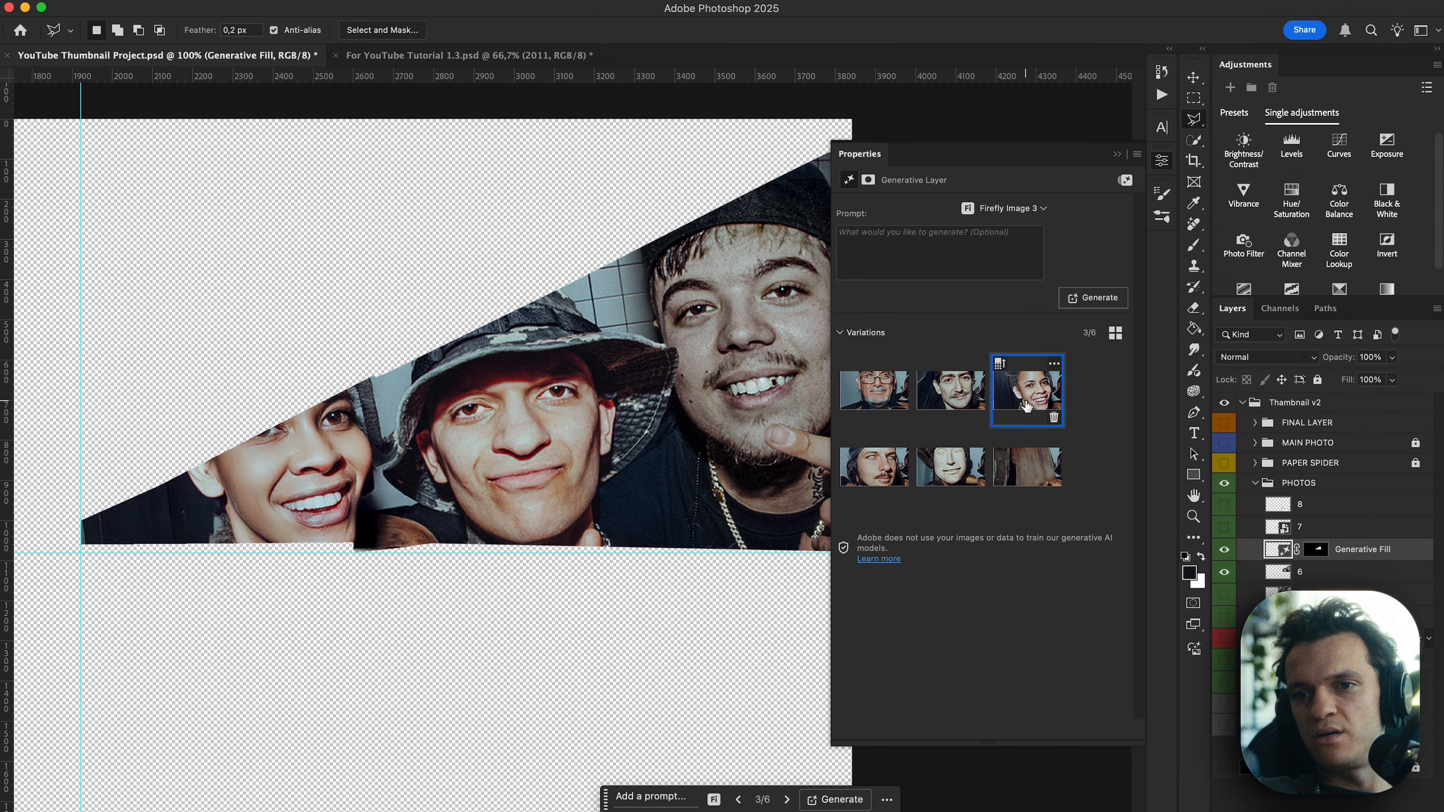
{"action": "left_click", "coordinate": [936, 473]}
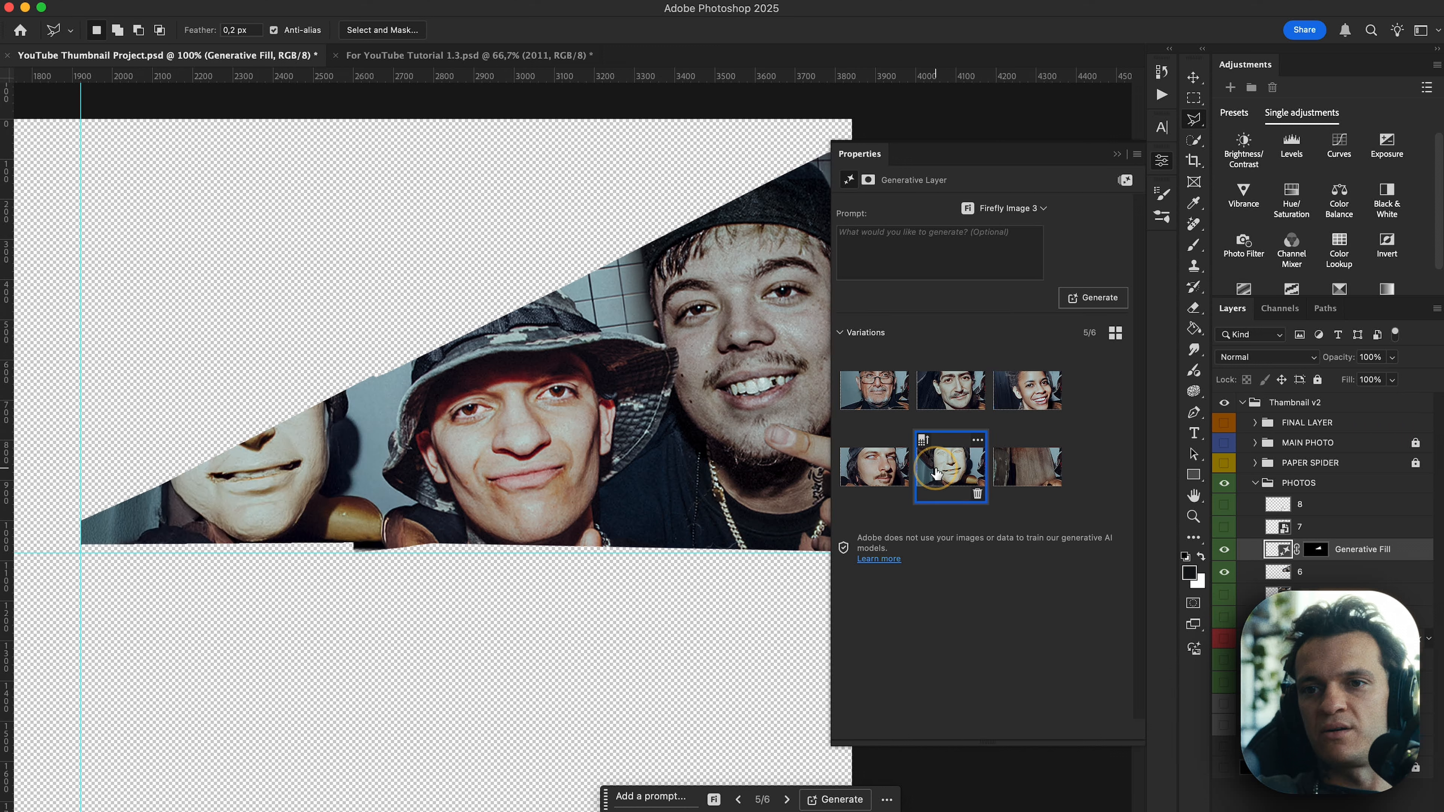
{"action": "left_click", "coordinate": [1117, 157]}
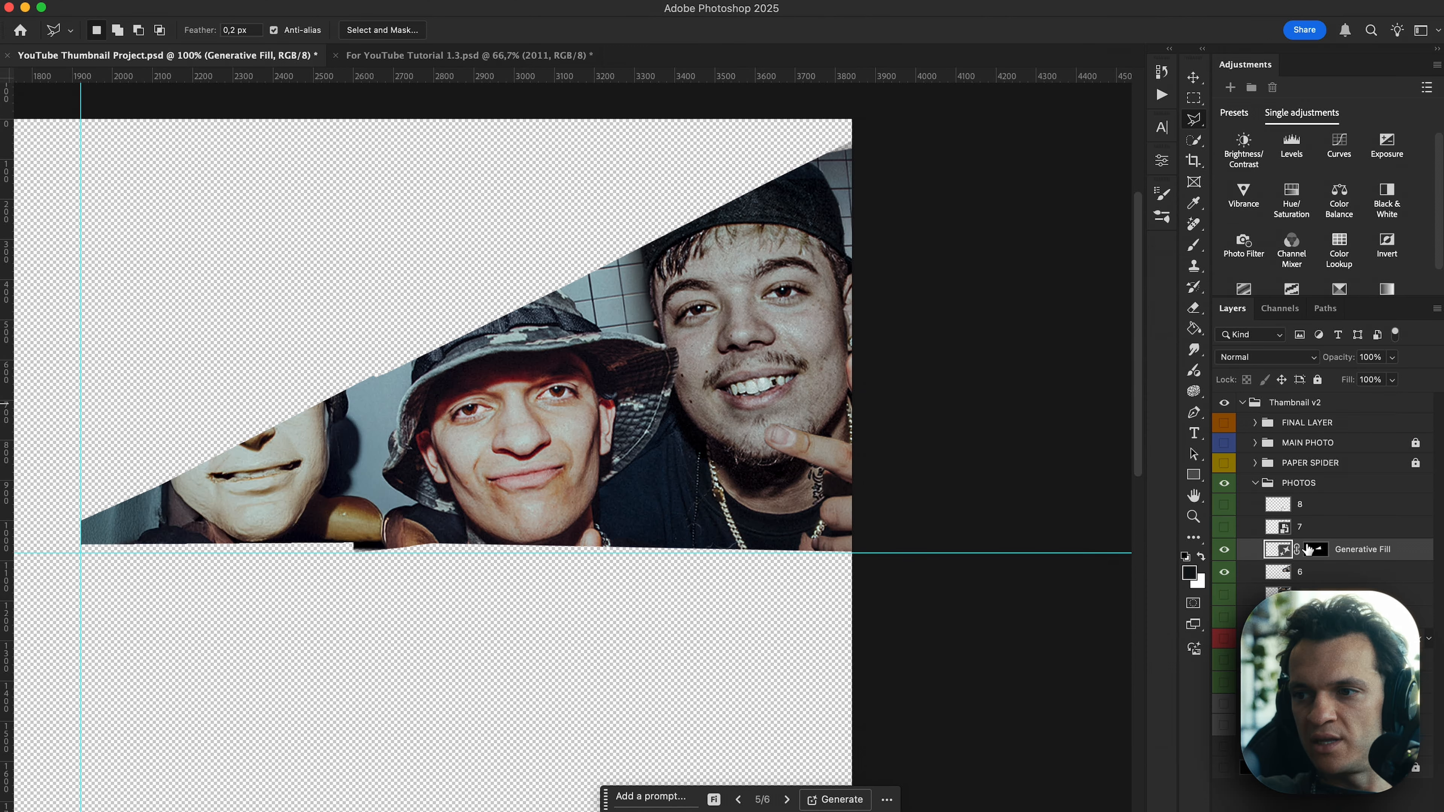
Combine the Generative Fill layer and layer 6 into one smart object and add a new empty layer above it.
{"action": "left_click", "coordinate": [1312, 579], "text": "shift"}
{"action": "right_click", "coordinate": [1311, 579]}
{"action": "key", "text": "super+shift+n"}
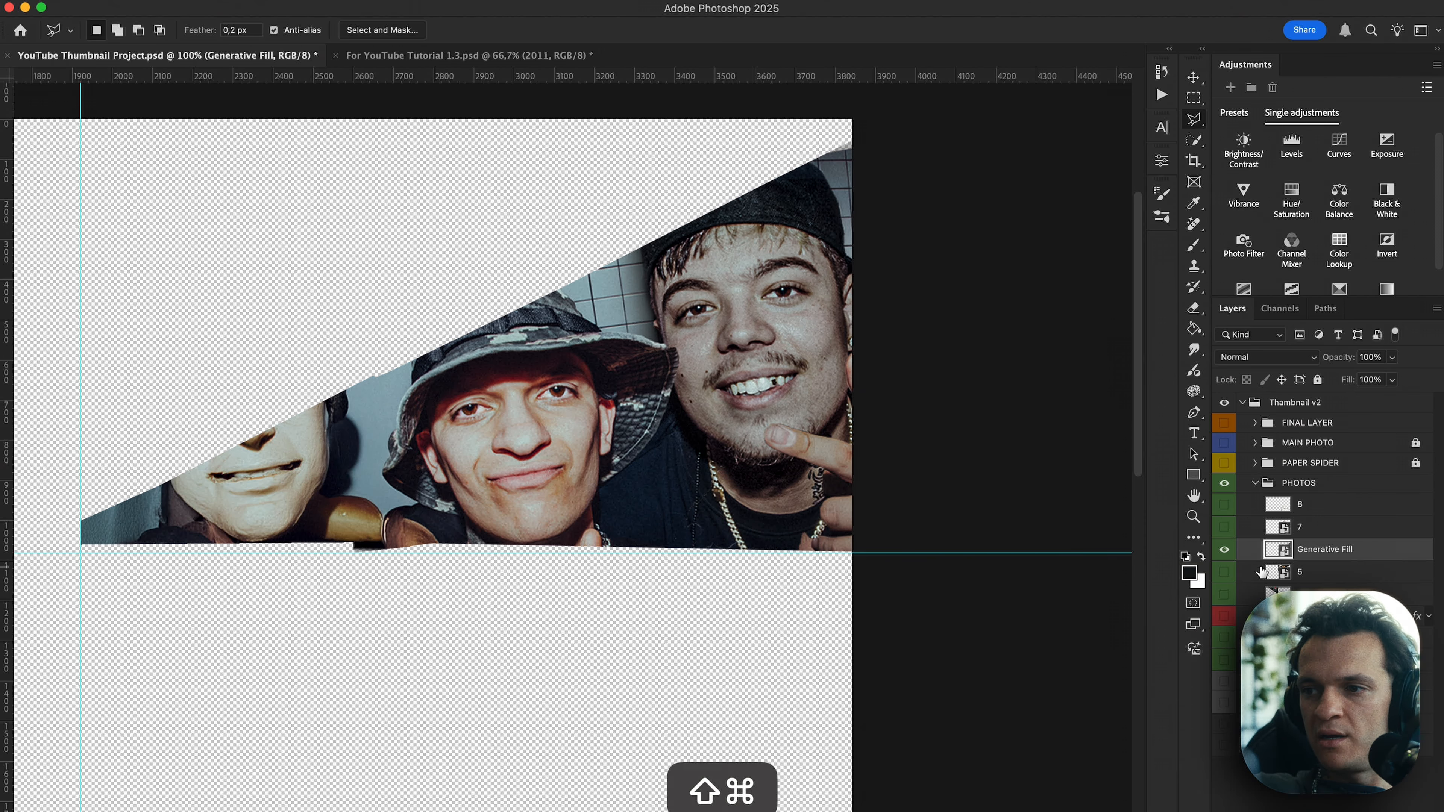
{"action": "key", "text": "Return"}
Sample the blue-grey wall colour beside the bucket hat and paint over the generated face on Layer 18 with an enlarged brush.
{"action": "key", "text": "b"}
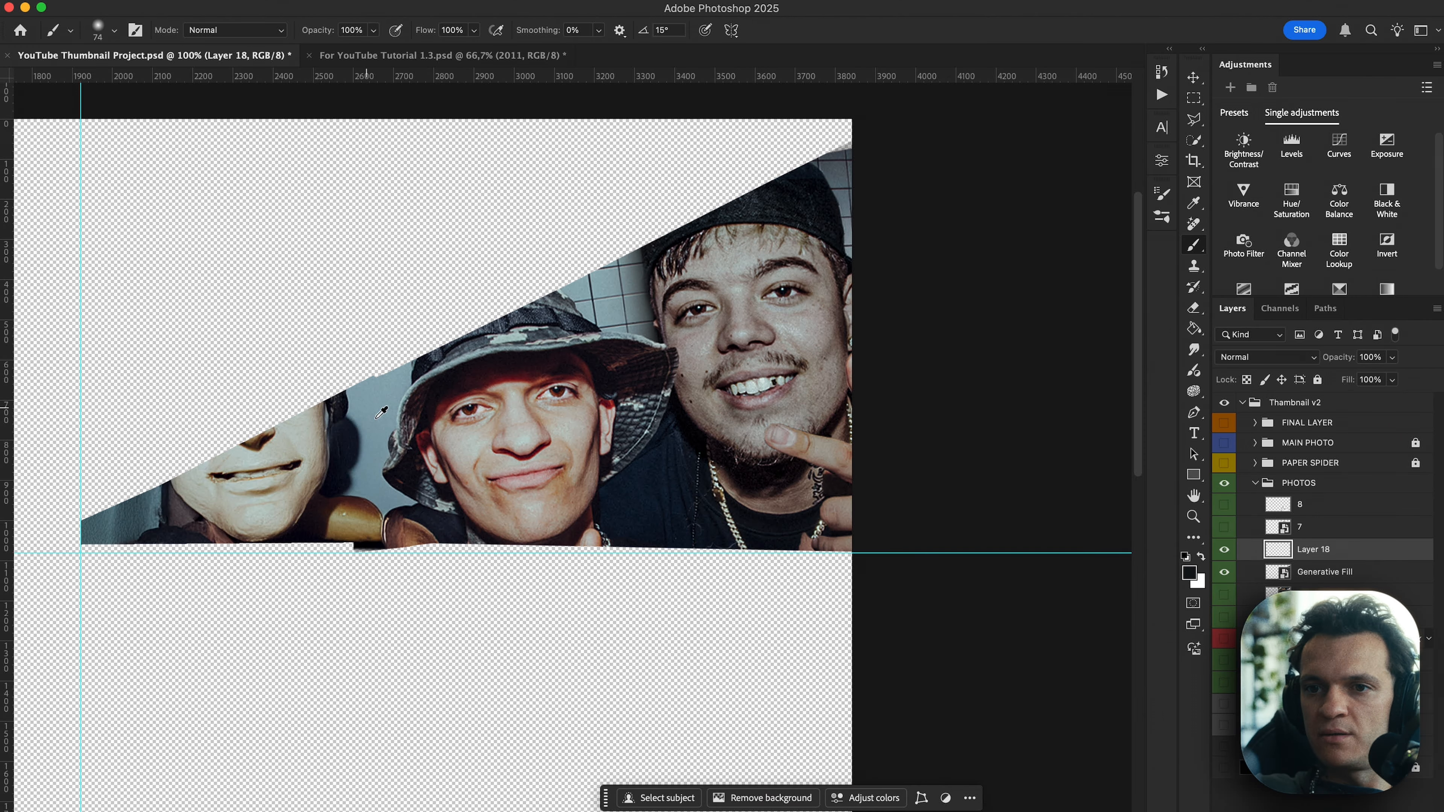
{"action": "scroll", "coordinate": [375, 411], "scroll_direction": "up", "scroll_amount": 3, "text": "alt"}
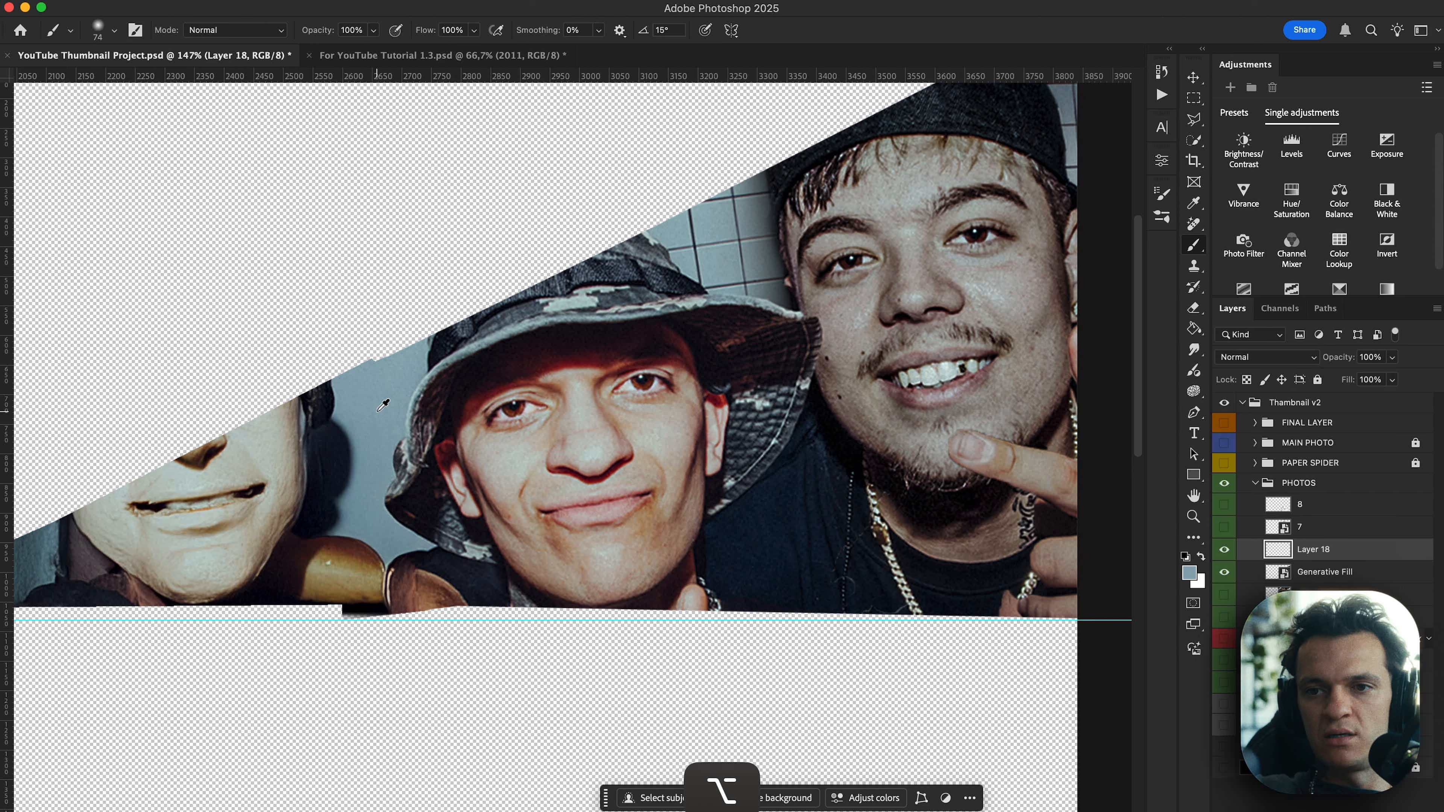
{"action": "left_click", "coordinate": [377, 411], "text": "alt"}
{"action": "left_click_drag", "start_coordinate": [364, 411], "coordinate": [481, 411], "text": "ctrl+alt"}
{"action": "mouse_move", "coordinate": [481, 416]}
{"action": "left_mouse_down", "text": "ctrl+alt"}
{"action": "mouse_move", "coordinate": [480, 400]}
{"action": "mouse_move", "coordinate": [479, 600]}
{"action": "left_mouse_up", "text": "ctrl+alt"}
{"action": "mouse_move", "coordinate": [275, 385]}
{"action": "left_mouse_down"}
{"action": "mouse_move", "coordinate": [264, 464]}
{"action": "mouse_move", "coordinate": [276, 477]}
{"action": "mouse_move", "coordinate": [281, 455]}
{"action": "mouse_move", "coordinate": [285, 551]}
{"action": "mouse_move", "coordinate": [312, 593]}
{"action": "mouse_move", "coordinate": [314, 574]}
{"action": "mouse_move", "coordinate": [324, 584]}
{"action": "mouse_move", "coordinate": [257, 578]}
{"action": "mouse_move", "coordinate": [290, 401]}
{"action": "mouse_move", "coordinate": [306, 563]}
{"action": "mouse_move", "coordinate": [83, 612]}
{"action": "mouse_move", "coordinate": [149, 516]}
{"action": "left_mouse_up"}
Extend the blue-grey paint over the rest of the wedge and along the hat's outer edge with a soft 320 px brush.
{"action": "scroll", "coordinate": [280, 581], "scroll_direction": "left", "scroll_amount": 5}
{"action": "left_click_drag", "start_coordinate": [468, 516], "coordinate": [432, 516], "text": "ctrl+alt"}
{"action": "left_click_drag", "start_coordinate": [543, 466], "coordinate": [563, 465], "text": "ctrl+alt"}
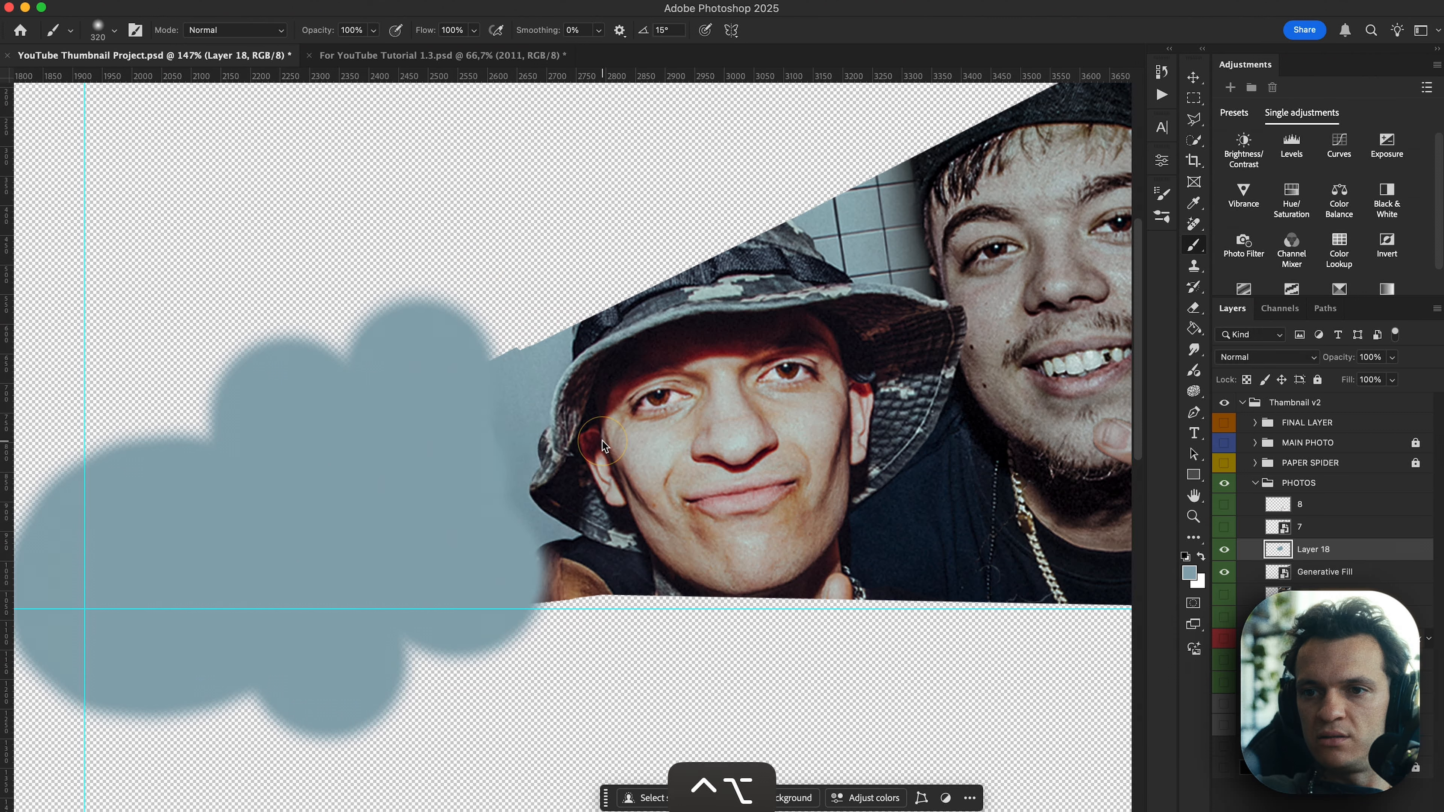
{"action": "mouse_move", "coordinate": [468, 259]}
{"action": "left_mouse_down"}
{"action": "mouse_move", "coordinate": [468, 452]}
{"action": "mouse_move", "coordinate": [578, 633]}
{"action": "left_mouse_up"}
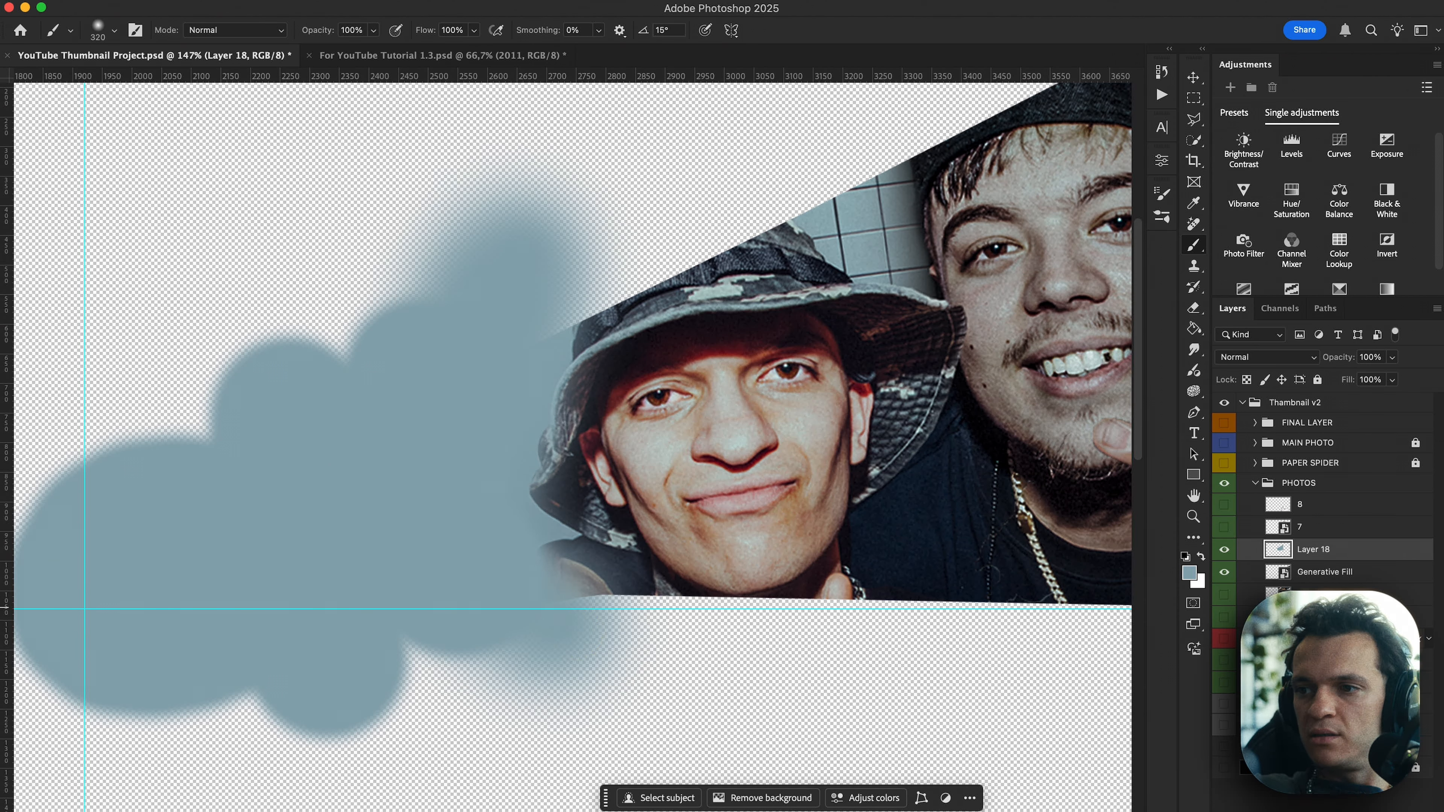
Select the bucket-hat man's head and hat on the Generative Fill layer with Quick Selection and feather the selection by 1,1 px.
{"action": "key", "text": "w"}
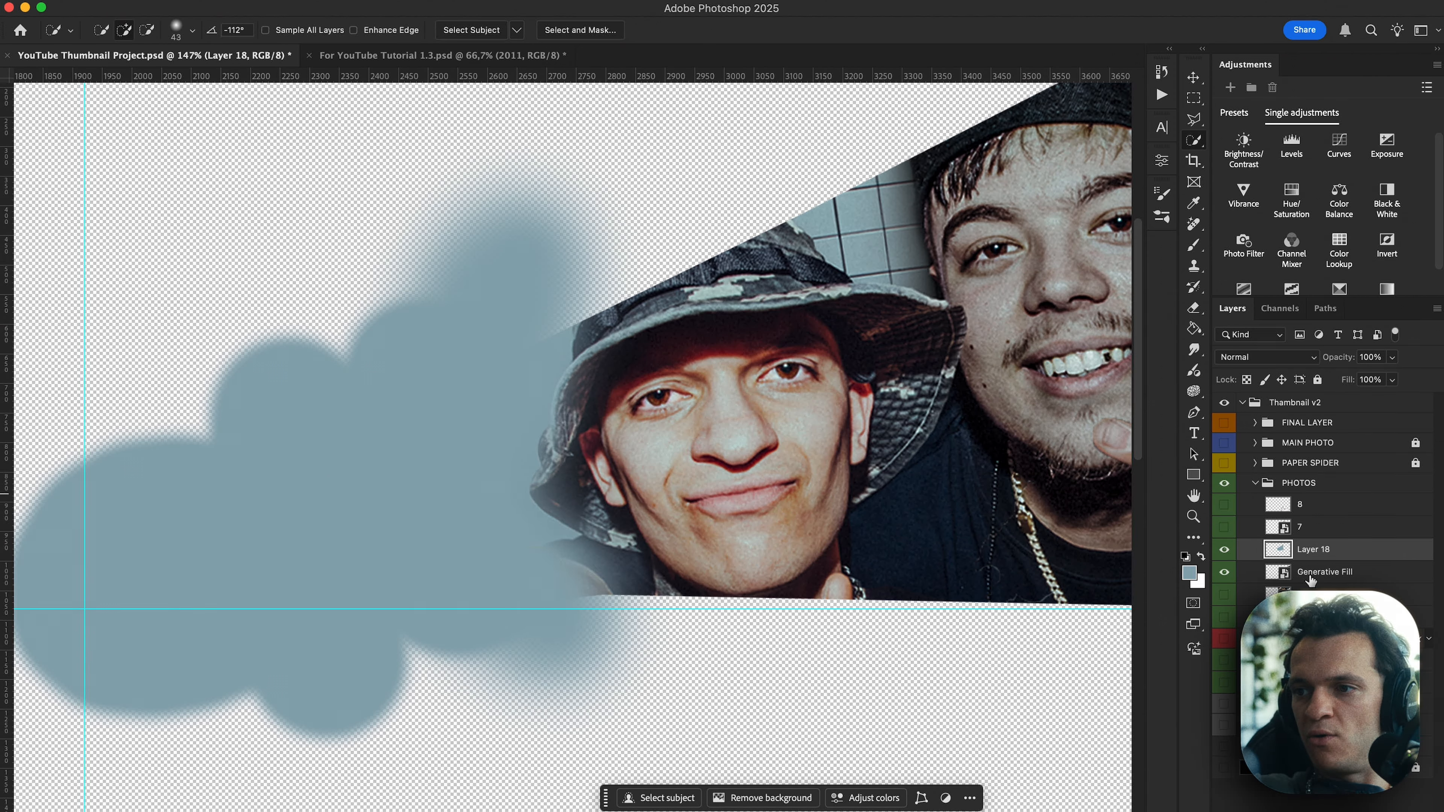
{"action": "left_click", "coordinate": [1325, 571]}
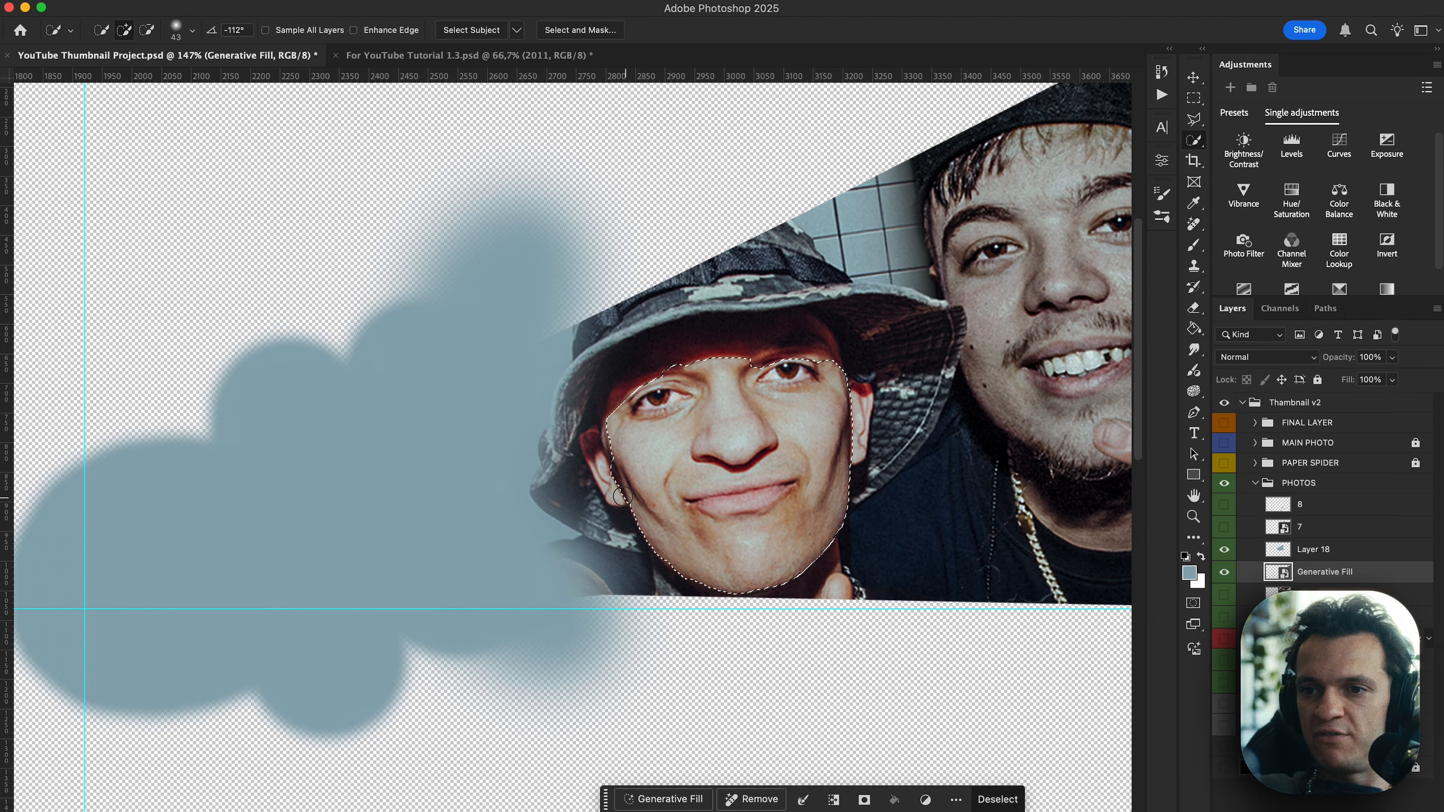
{"action": "left_click_drag", "start_coordinate": [690, 496], "coordinate": [571, 491]}
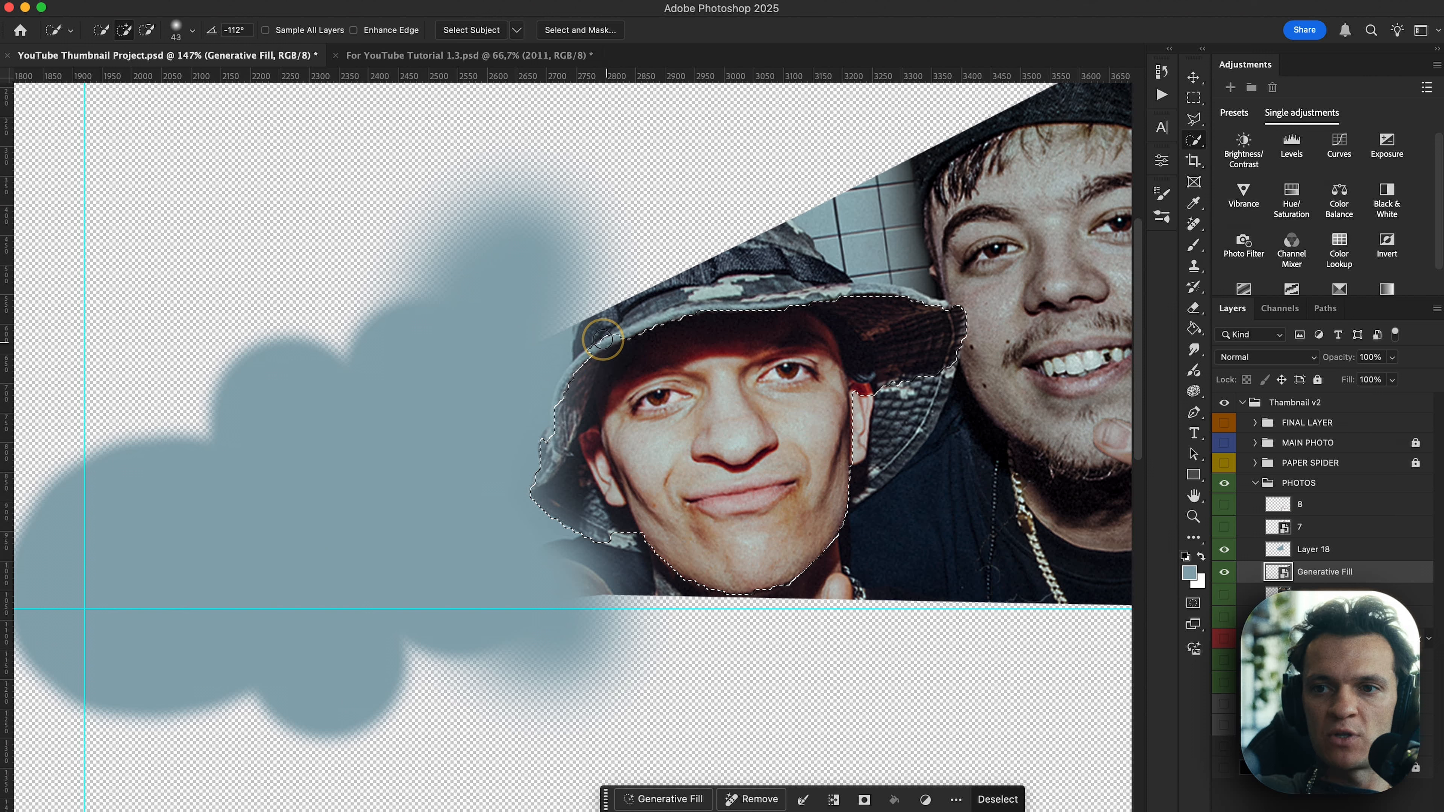
{"action": "left_click_drag", "start_coordinate": [603, 340], "coordinate": [657, 306]}
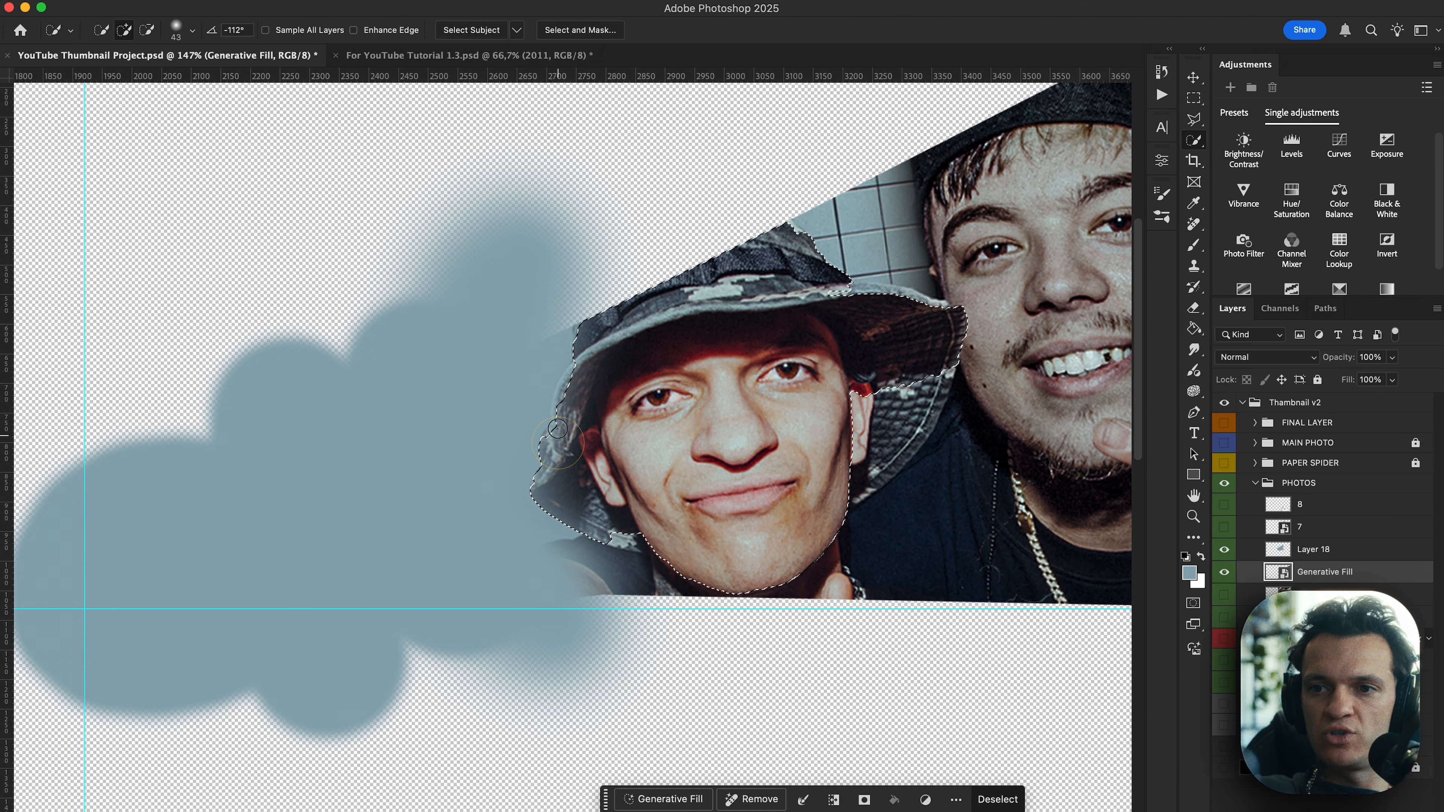
{"action": "key", "text": "super+z"}
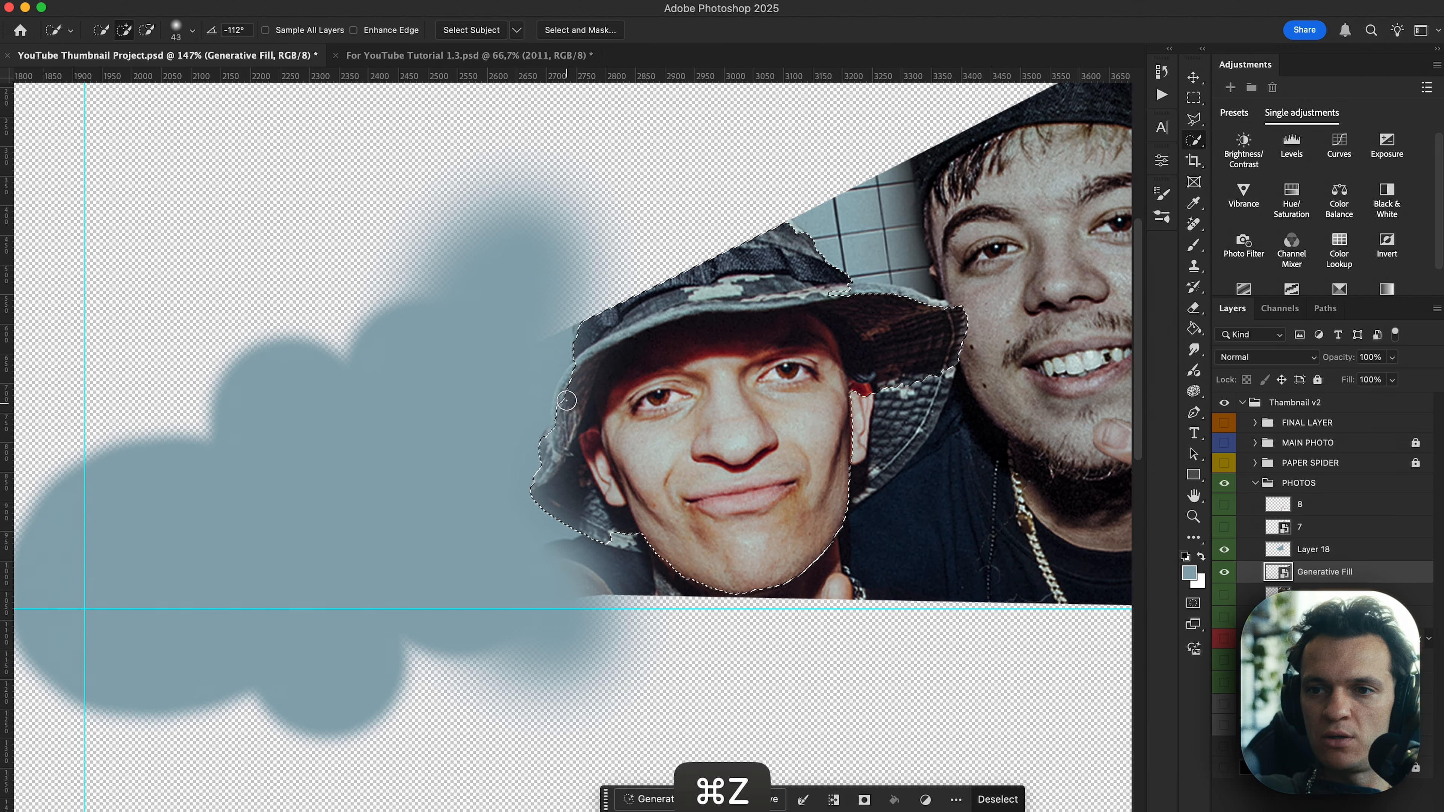
{"action": "left_click", "coordinate": [575, 32]}
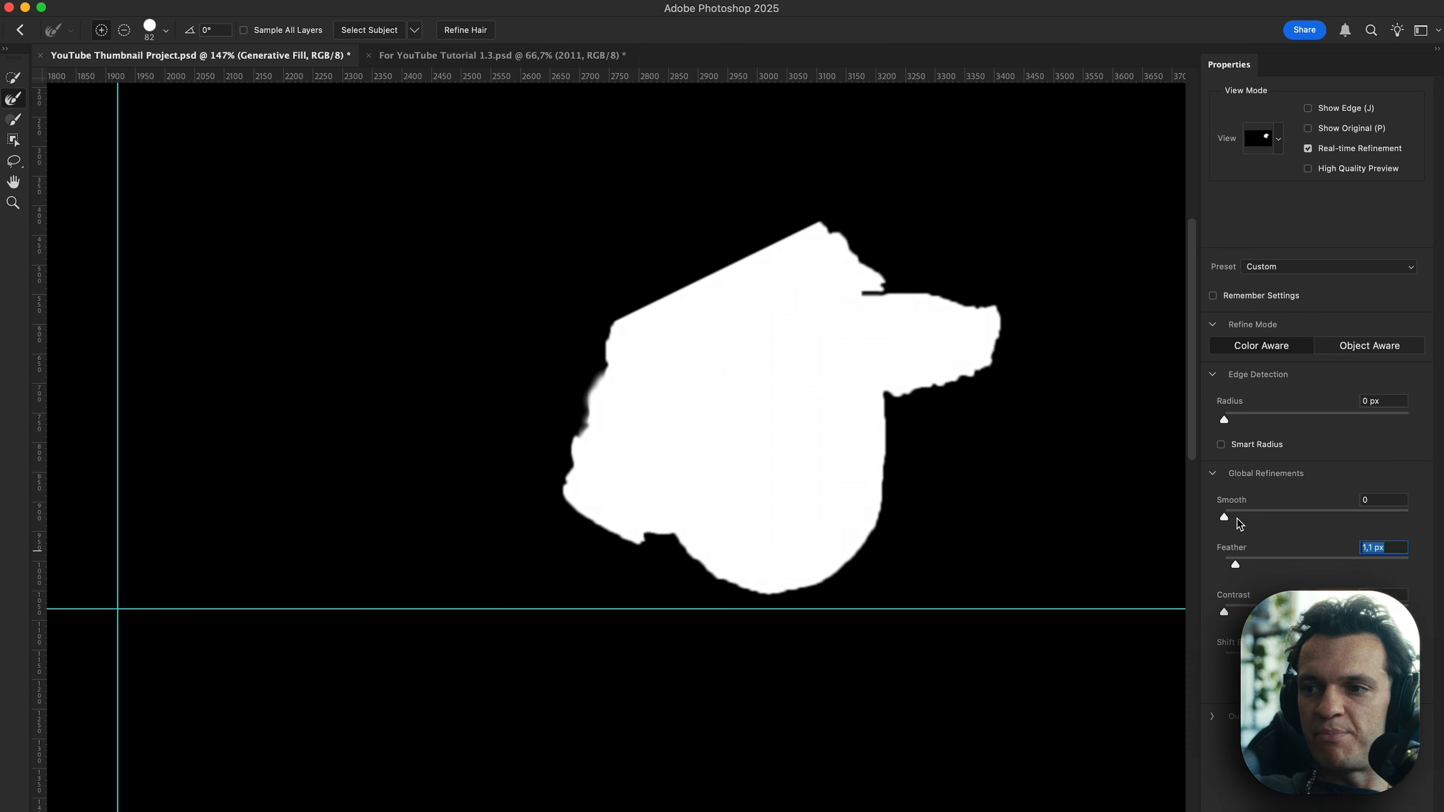
{"action": "key", "text": "Return"}
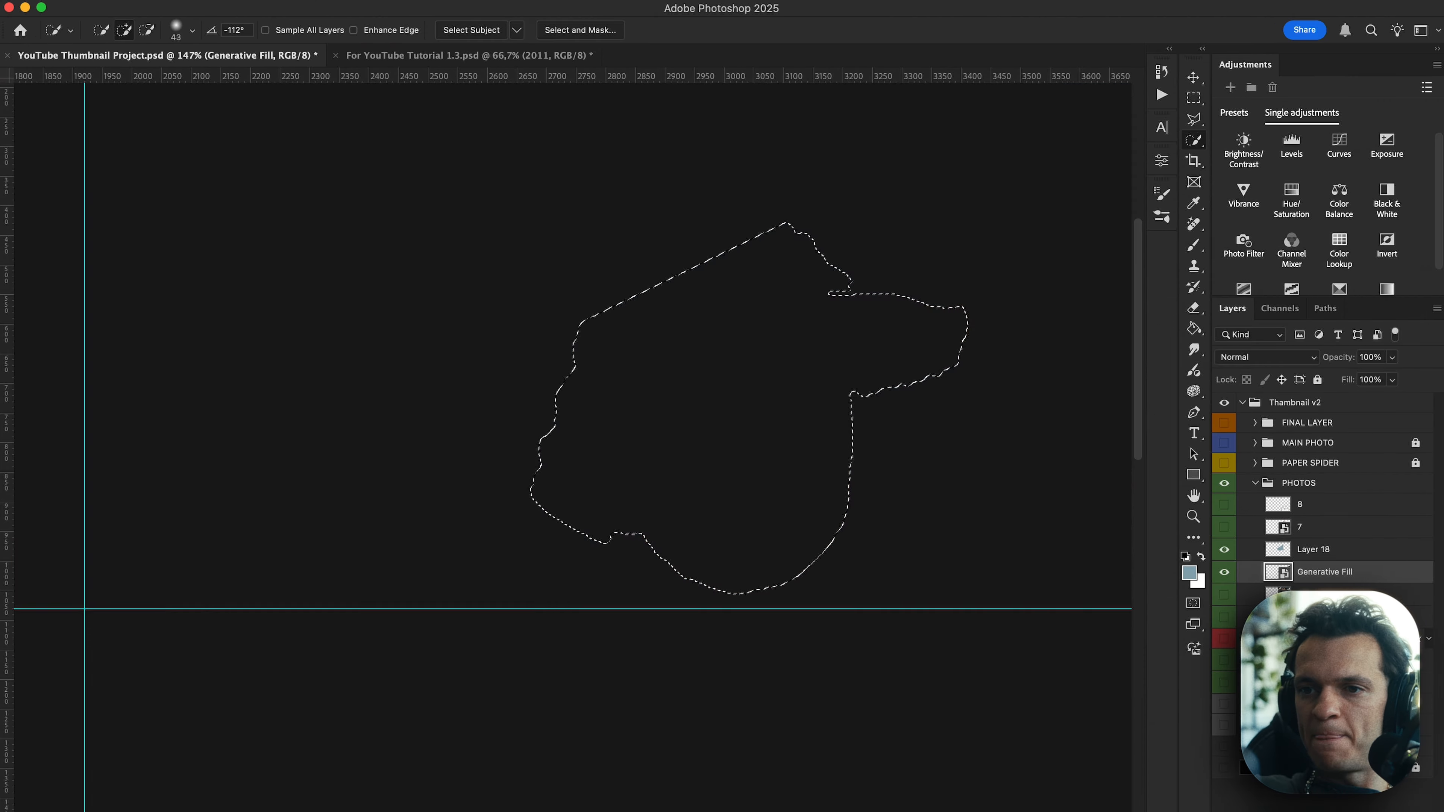
Erase the blue-grey paint overlapping the bucket-hat man on Layer 18 within his selection, and clear the selection.
{"action": "key", "text": "shift+super"}
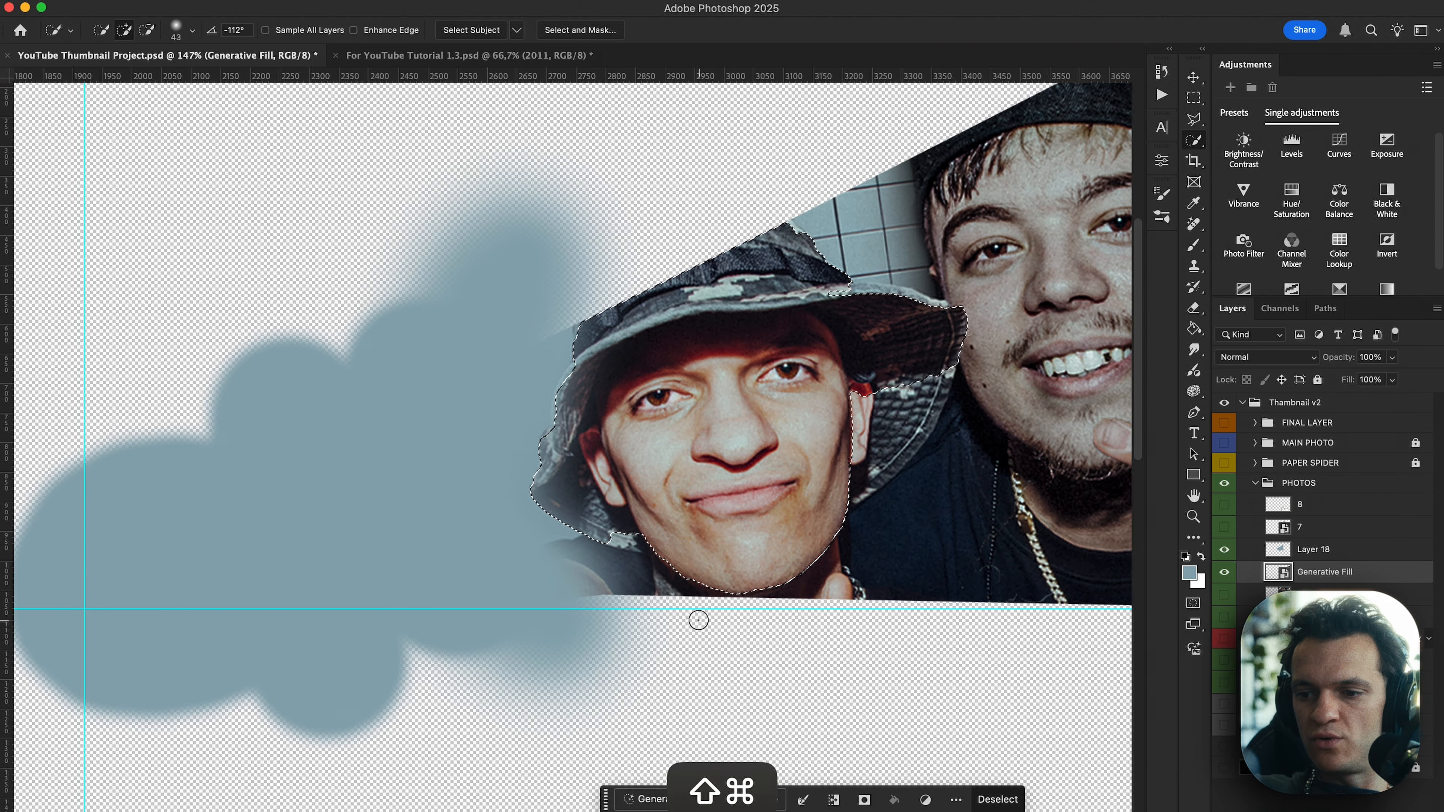
{"action": "key", "text": "shift+super+i"}
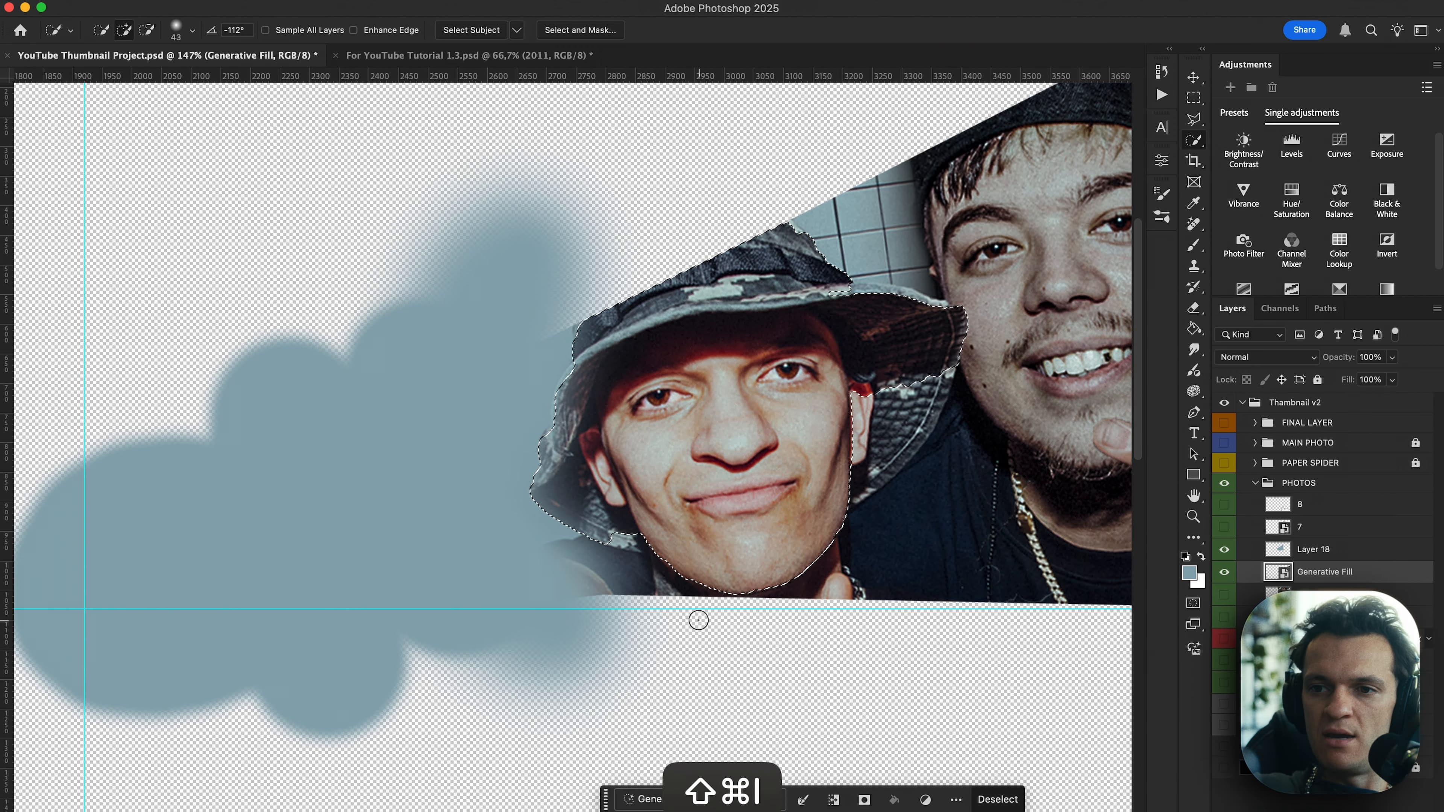
{"action": "key", "text": "e"}
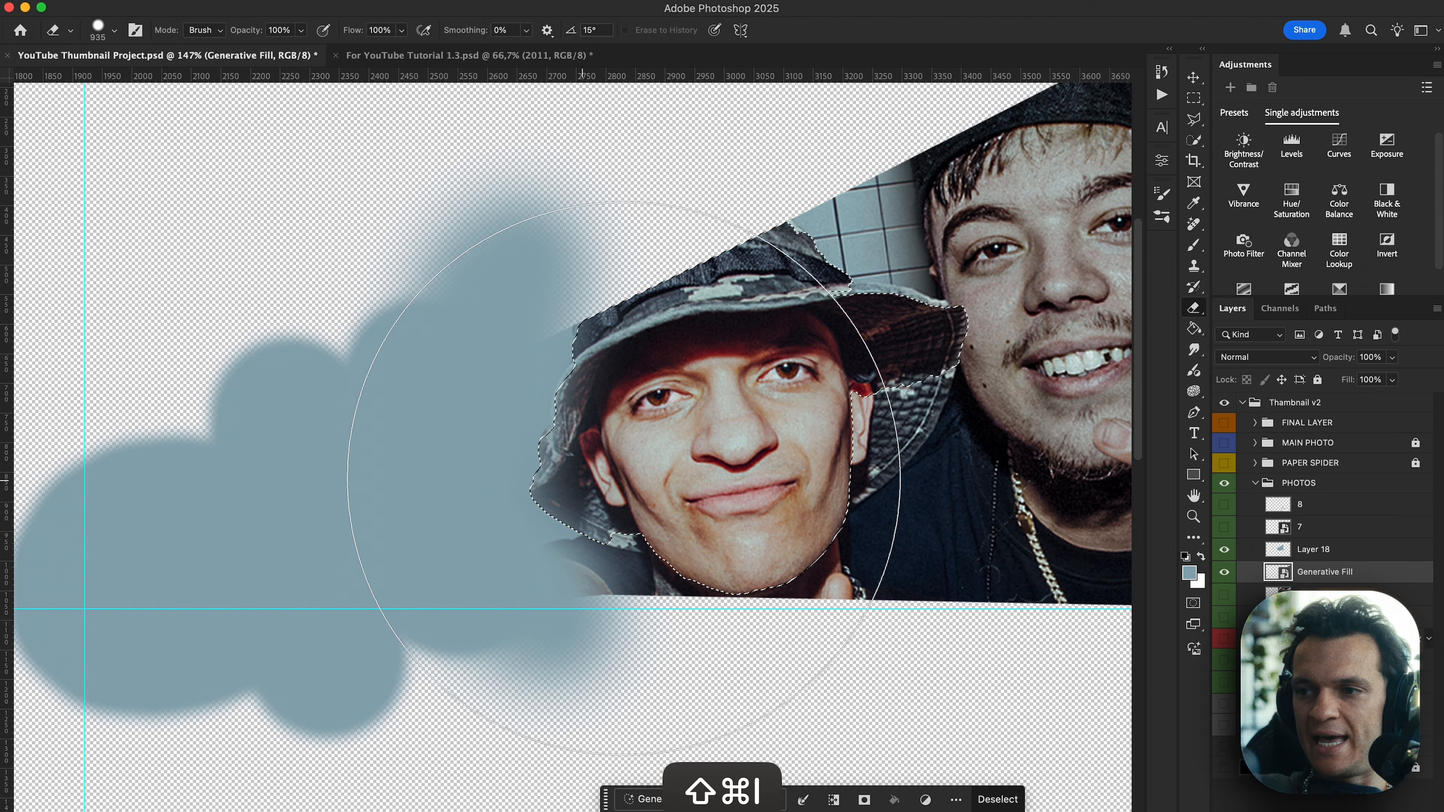
{"action": "left_click", "coordinate": [1281, 550]}
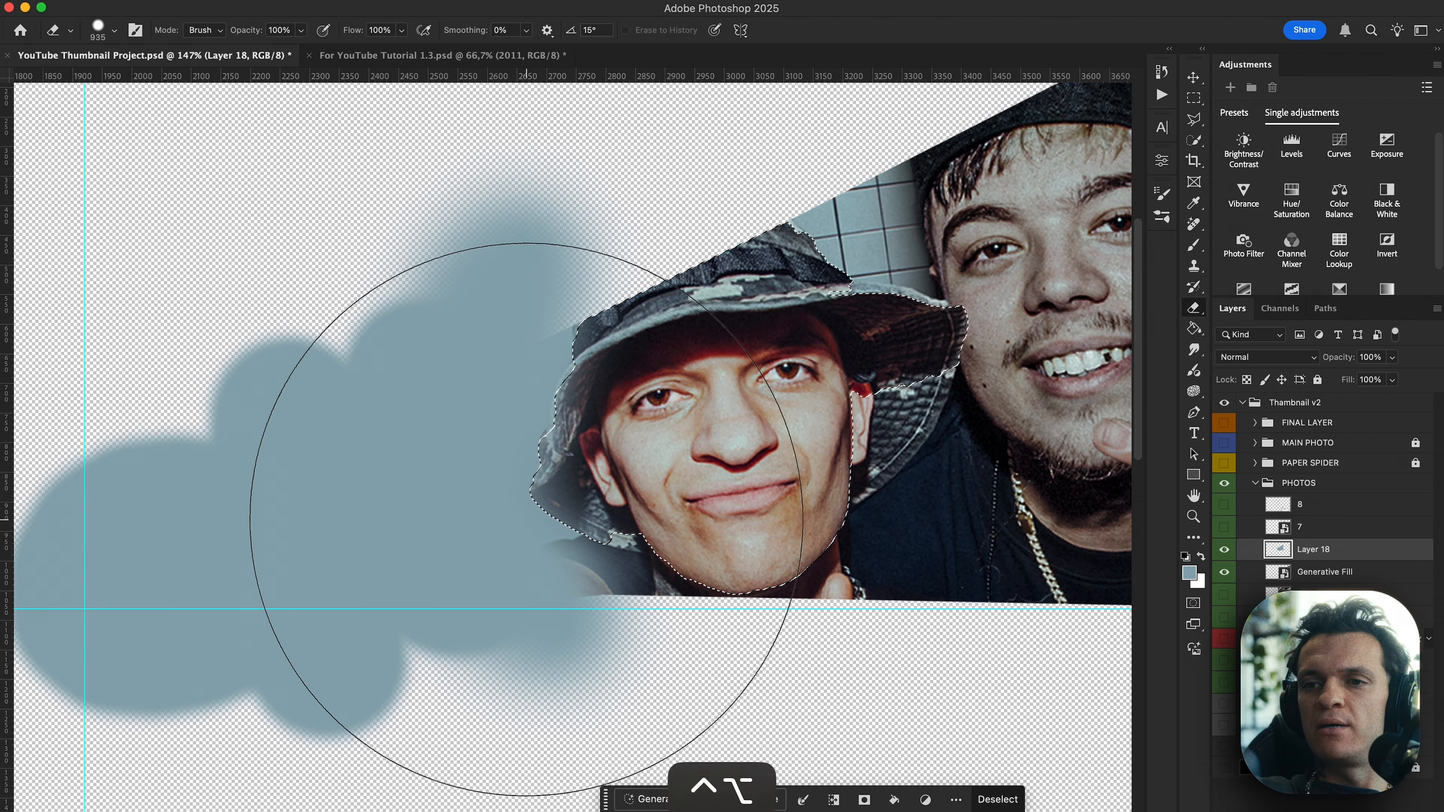
{"action": "left_click_drag", "start_coordinate": [597, 425], "coordinate": [487, 426]}
{"action": "mouse_move", "coordinate": [666, 420]}
{"action": "left_mouse_down"}
{"action": "mouse_move", "coordinate": [570, 410]}
{"action": "mouse_move", "coordinate": [516, 597]}
{"action": "left_mouse_up"}
{"action": "left_click", "coordinate": [648, 415]}
{"action": "key", "text": "super+z"}
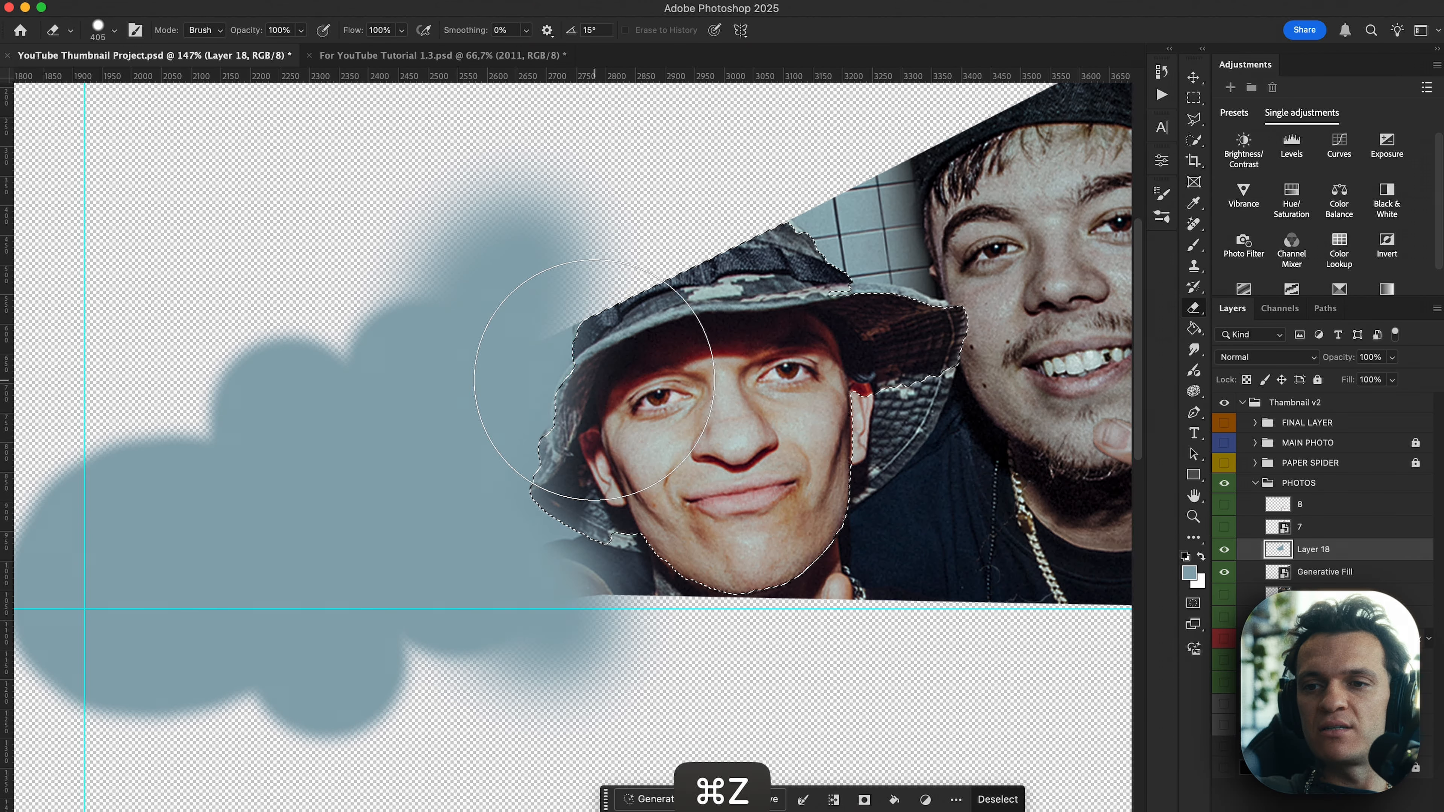
{"action": "key", "text": "shift+super+i"}
{"action": "mouse_move", "coordinate": [609, 433]}
{"action": "left_mouse_down"}
{"action": "mouse_move", "coordinate": [554, 473]}
{"action": "mouse_move", "coordinate": [864, 554]}
{"action": "mouse_move", "coordinate": [574, 434]}
{"action": "mouse_move", "coordinate": [696, 255]}
{"action": "mouse_move", "coordinate": [764, 532]}
{"action": "mouse_move", "coordinate": [660, 495]}
{"action": "left_mouse_up"}
{"action": "key", "text": "super+d"}
{"action": "key", "text": "v"}
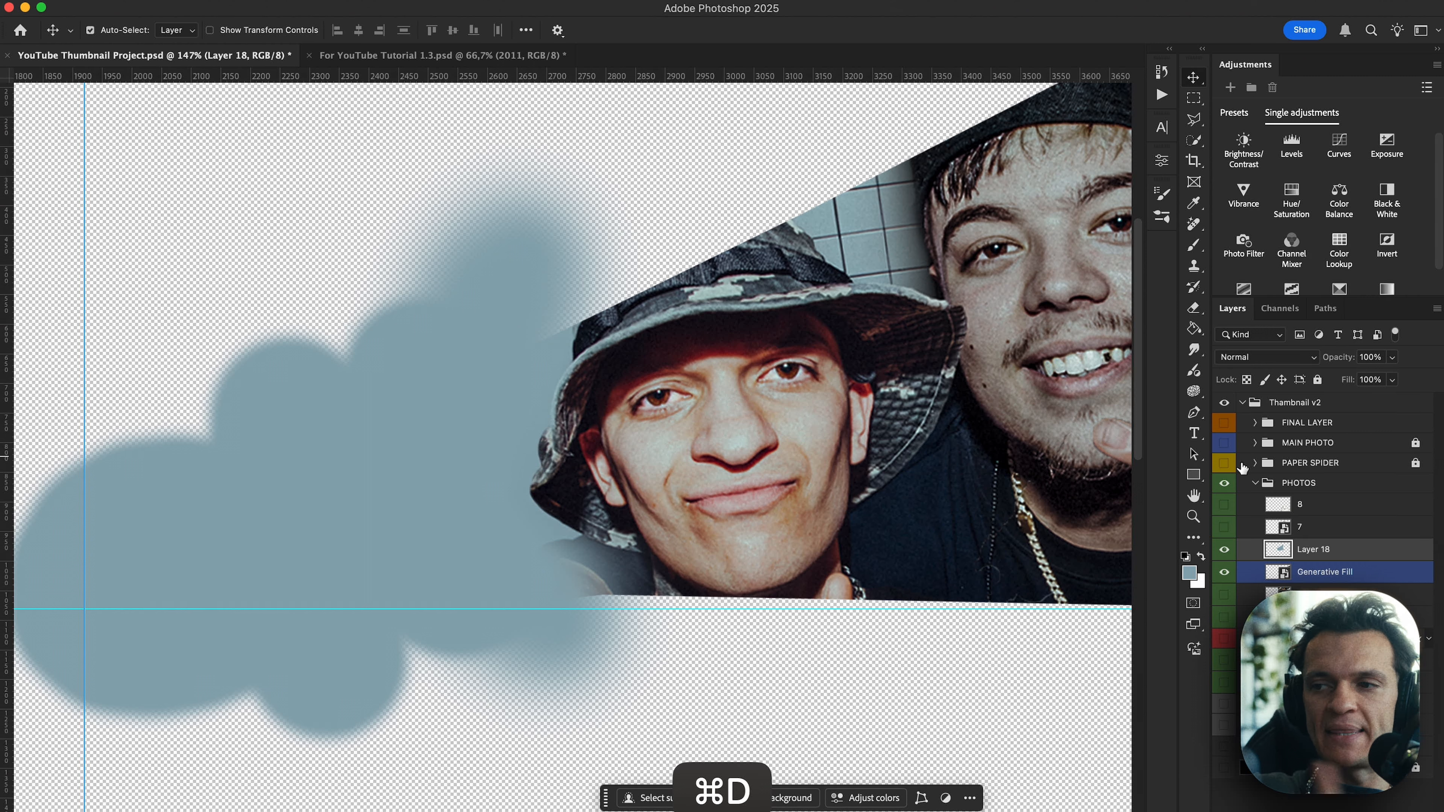
{"action": "key", "text": "super+z"}
{"action": "key", "text": "super+z"}
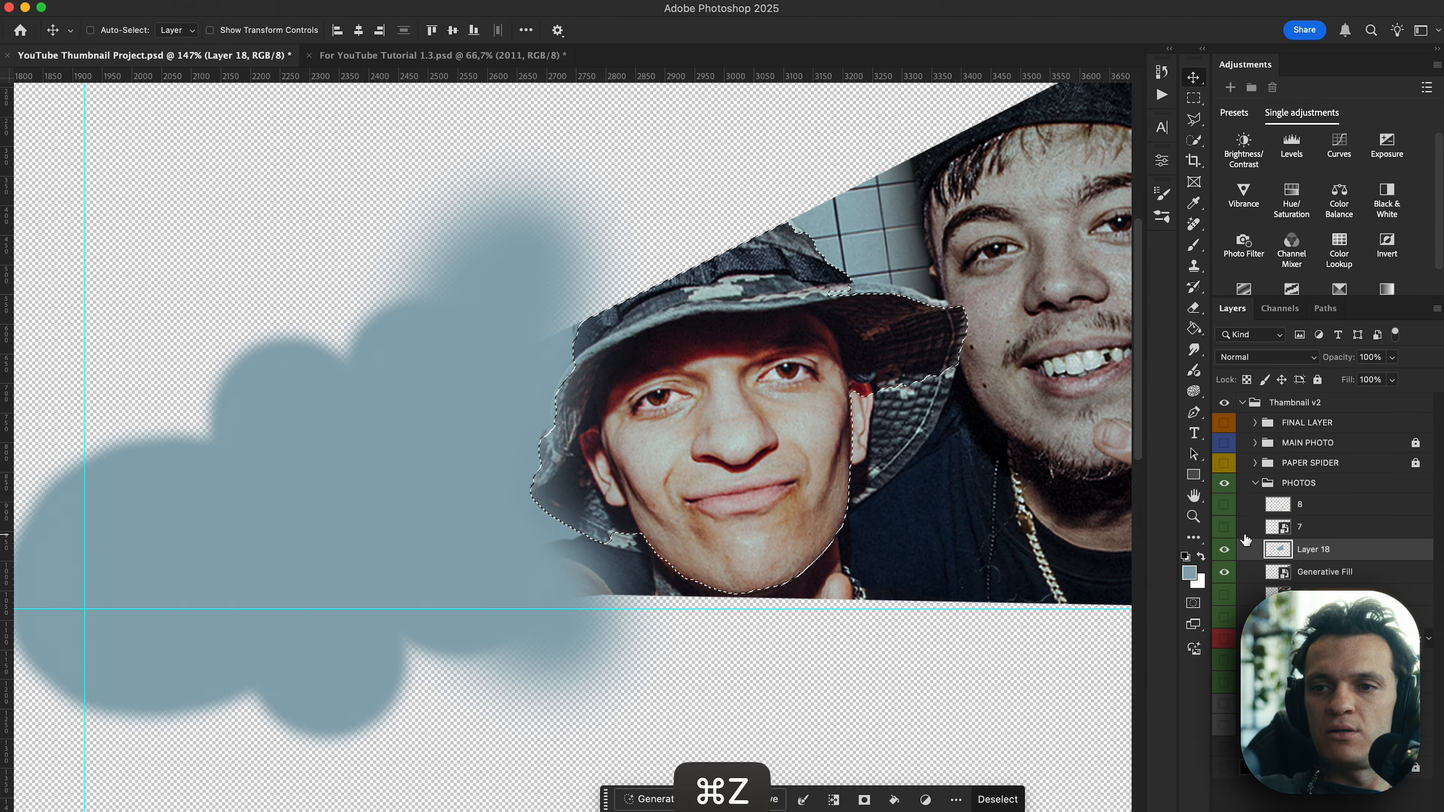
{"action": "key", "text": "super+shift+z"}
{"action": "key", "text": "super+shift+z"}
{"action": "left_click", "coordinate": [1225, 442]}
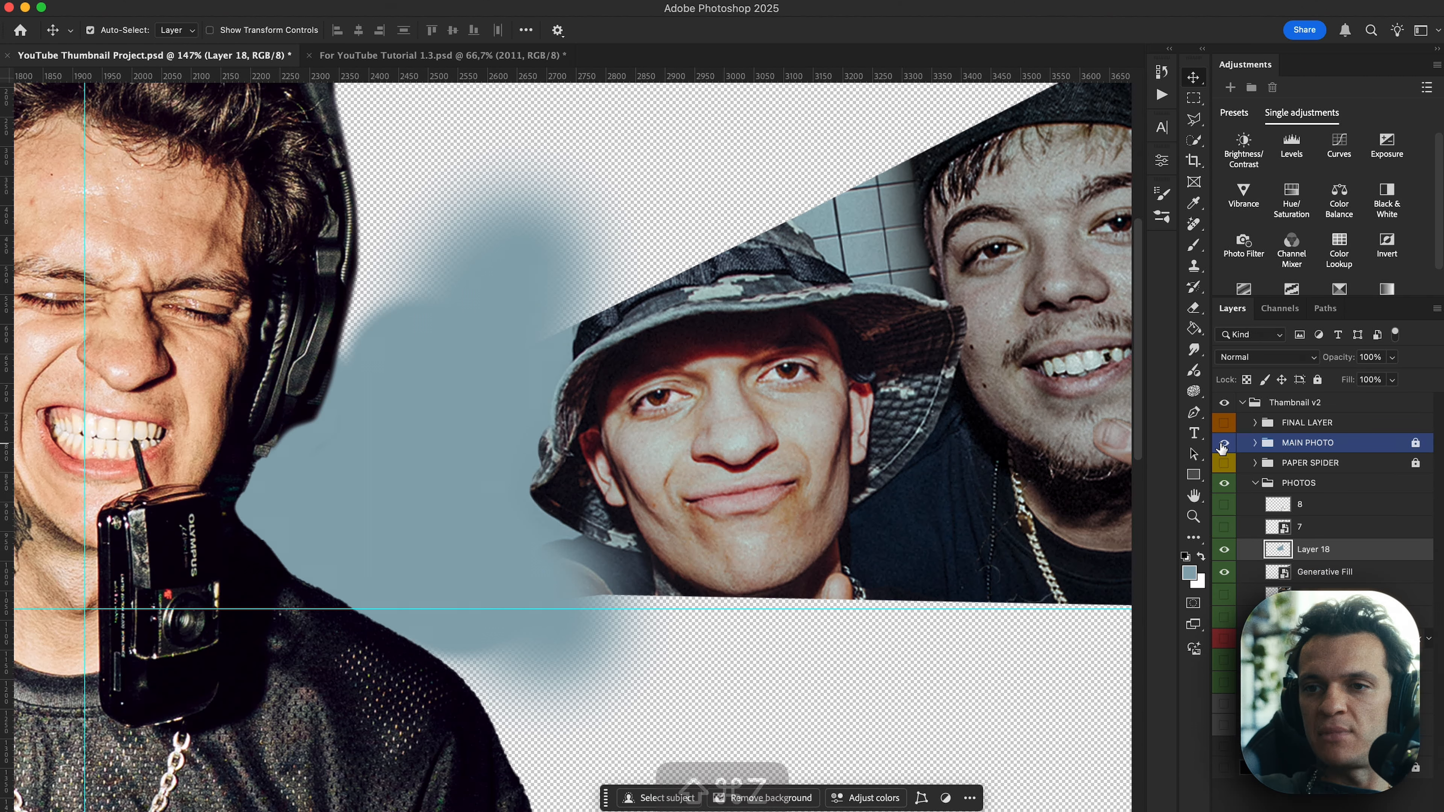
{"action": "left_click", "coordinate": [1224, 443]}
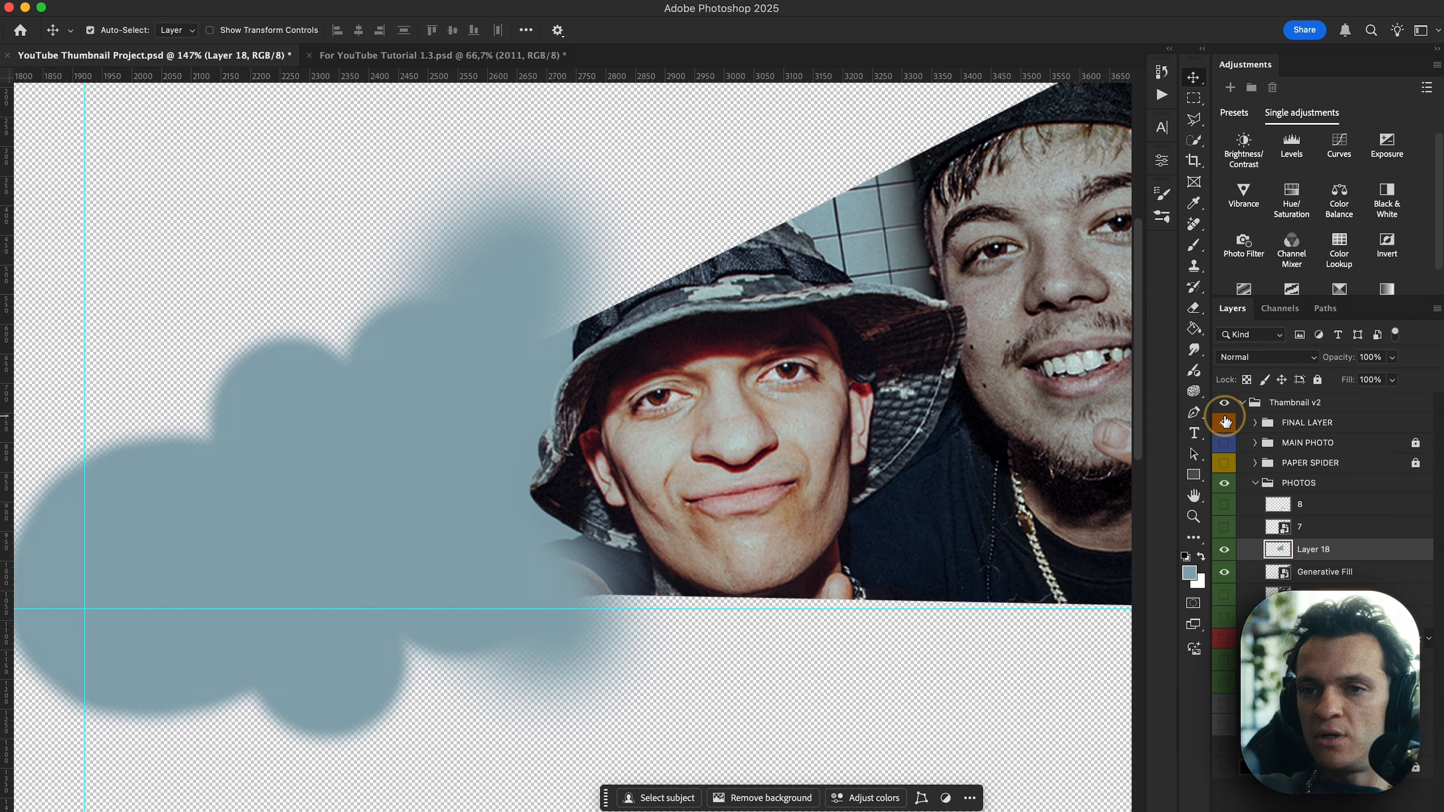
Show the FINAL LAYER and PAPER SPIDER groups, and convert Layer 18 and the Generative Fill layer together into a smart object.
{"action": "left_click", "coordinate": [1224, 422]}
{"action": "left_click", "coordinate": [1225, 462]}
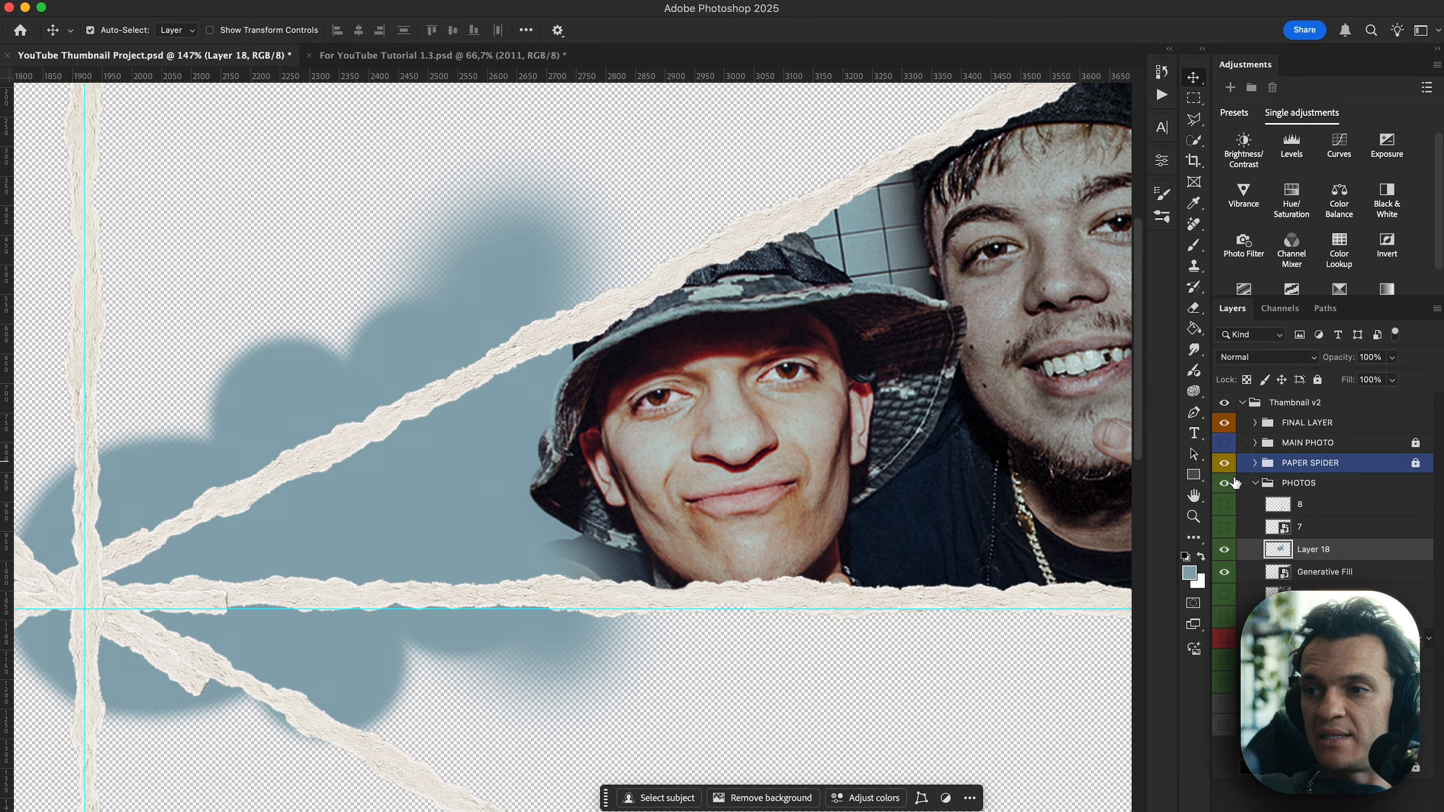
{"action": "left_click", "coordinate": [1302, 572], "text": "shift"}
{"action": "right_click", "coordinate": [1308, 571]}
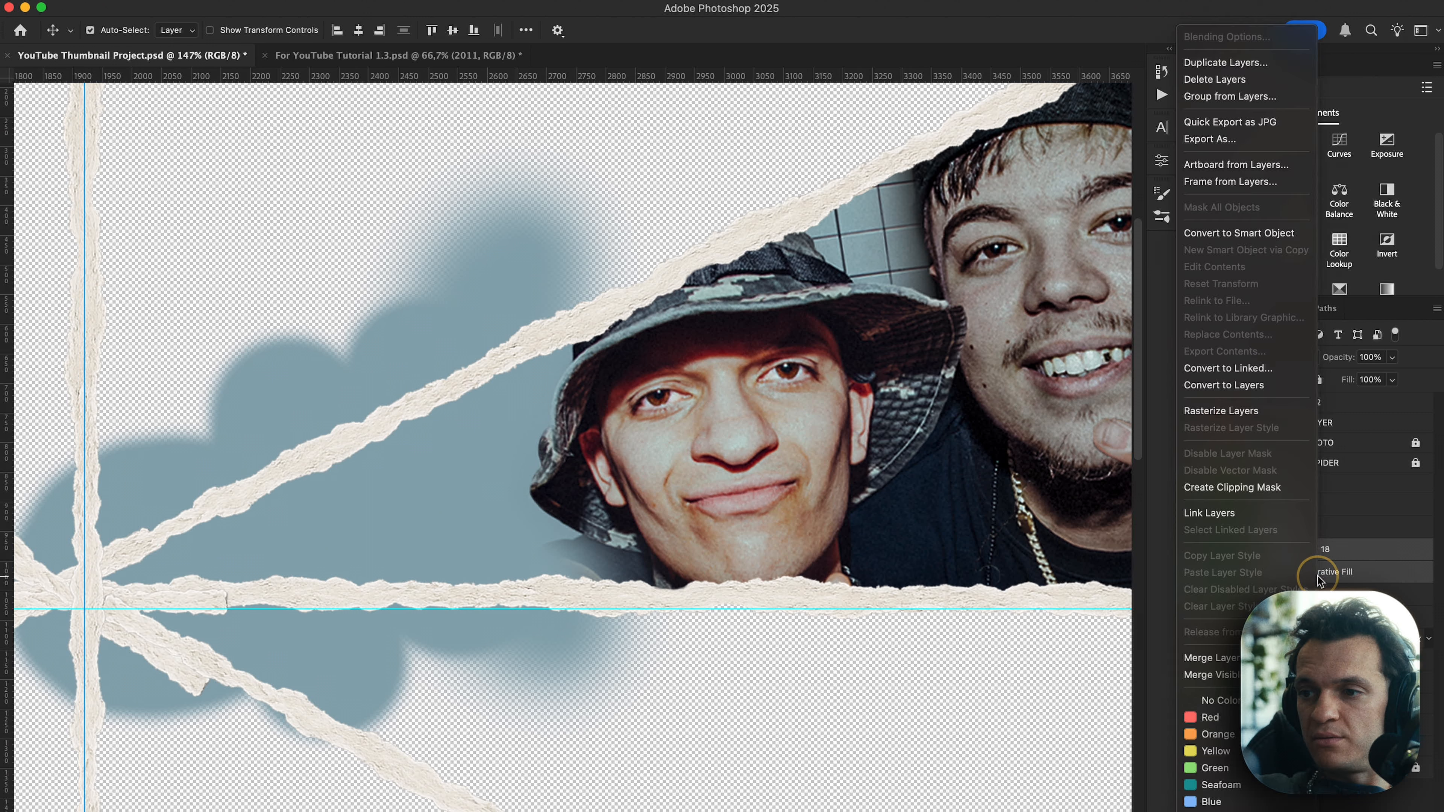
{"action": "left_click", "coordinate": [1240, 233]}
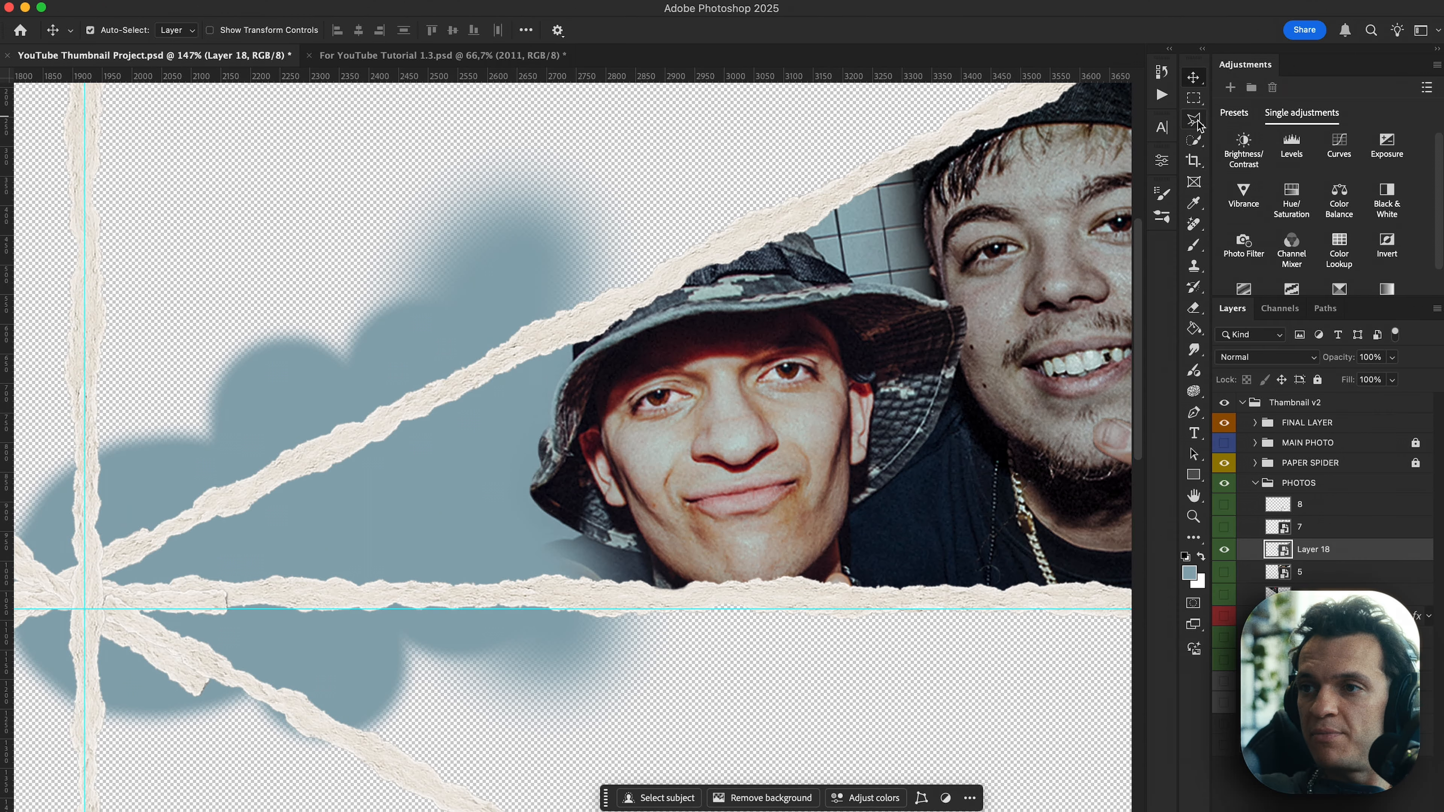
Outline the bucket-hat wedge along the torn-paper strips, rasterize Layer 18 and erase the blue-grey paint outside the wedge.
{"action": "key", "text": "l"}
{"action": "left_click", "coordinate": [850, 187]}
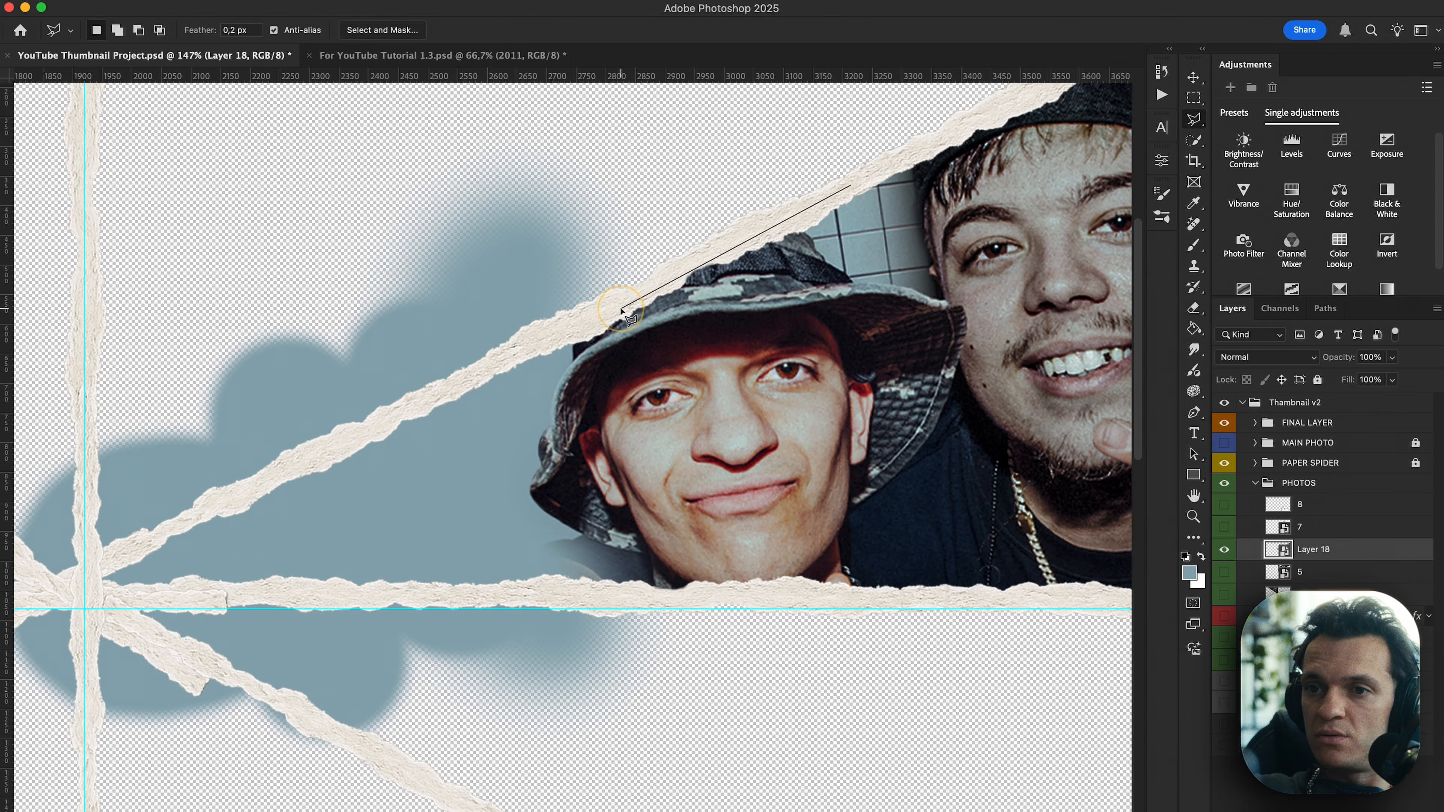
{"action": "key", "text": "Escape"}
{"action": "key", "text": "super+d"}
{"action": "key", "text": "e"}
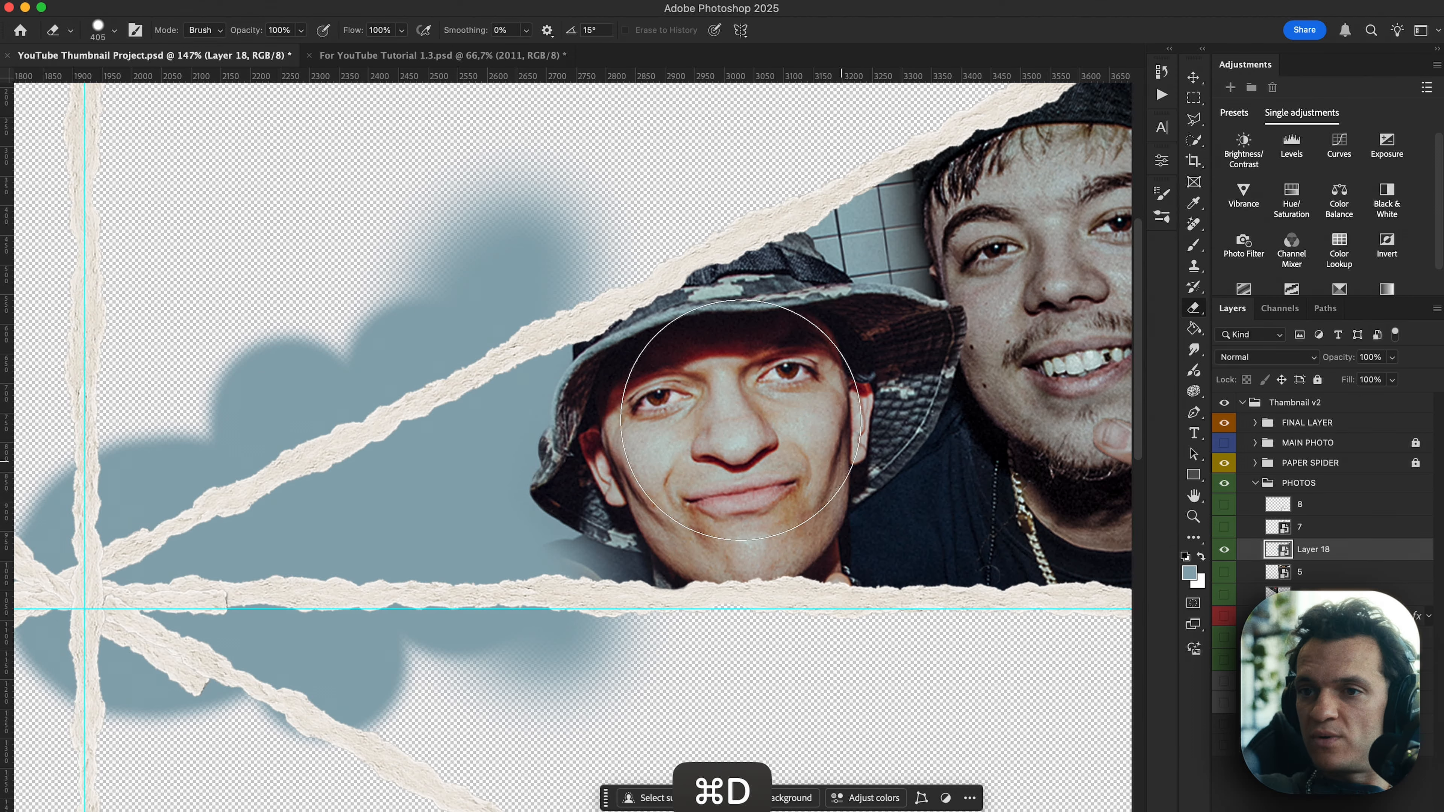
{"action": "scroll", "coordinate": [472, 339], "scroll_direction": "down", "scroll_amount": 5}
{"action": "left_click", "coordinate": [703, 354]}
{"action": "key", "text": "Return"}
{"action": "mouse_move", "coordinate": [512, 245]}
{"action": "left_mouse_down"}
{"action": "mouse_move", "coordinate": [527, 270]}
{"action": "mouse_move", "coordinate": [372, 348]}
{"action": "mouse_move", "coordinate": [314, 549]}
{"action": "mouse_move", "coordinate": [516, 513]}
{"action": "left_mouse_up"}
{"action": "key", "text": "b"}
{"action": "scroll", "coordinate": [325, 458], "scroll_direction": "up", "scroll_amount": 5}
{"action": "left_click_drag", "start_coordinate": [340, 416], "coordinate": [272, 421], "text": "ctrl+alt"}
{"action": "key", "text": "super+0"}
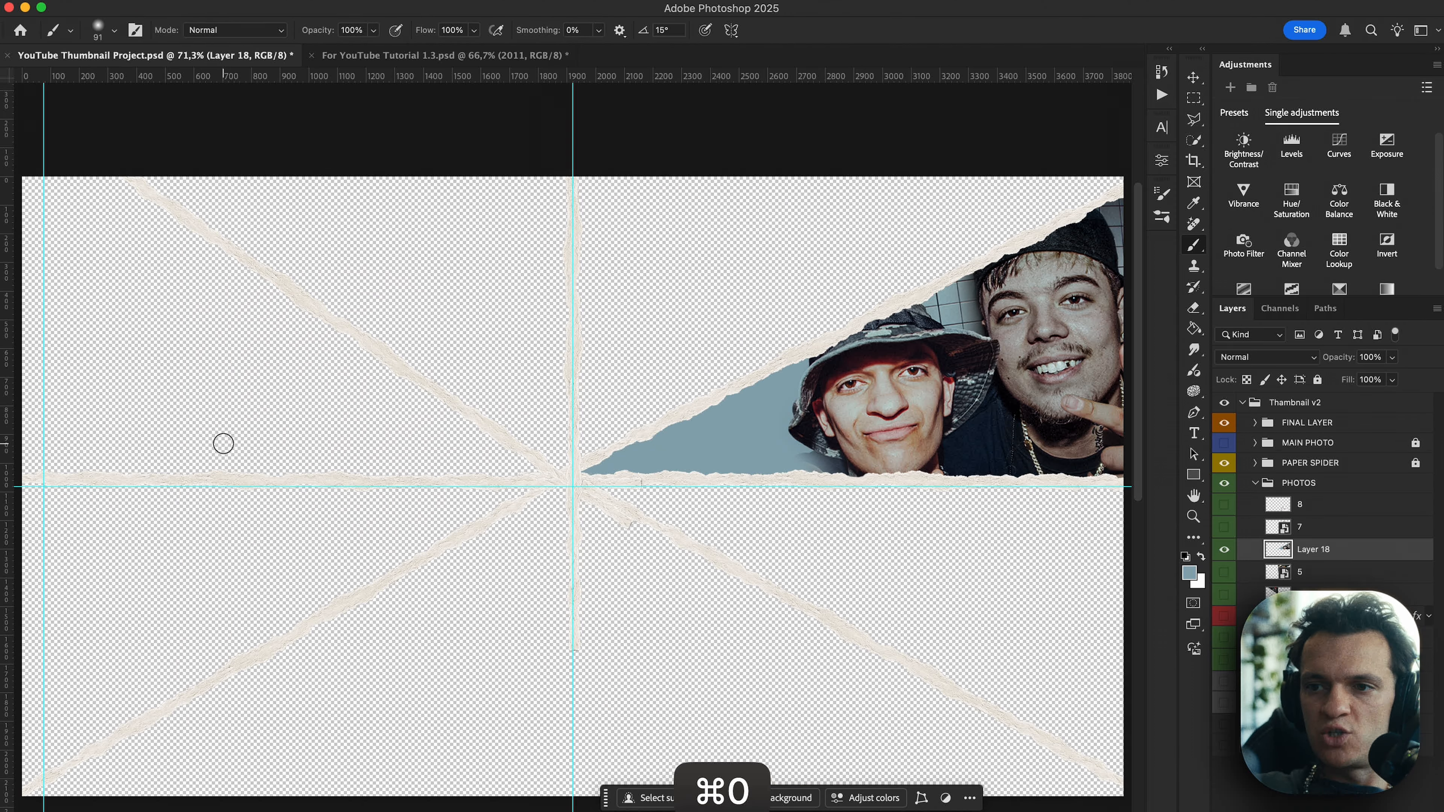
{"action": "key", "text": "v"}
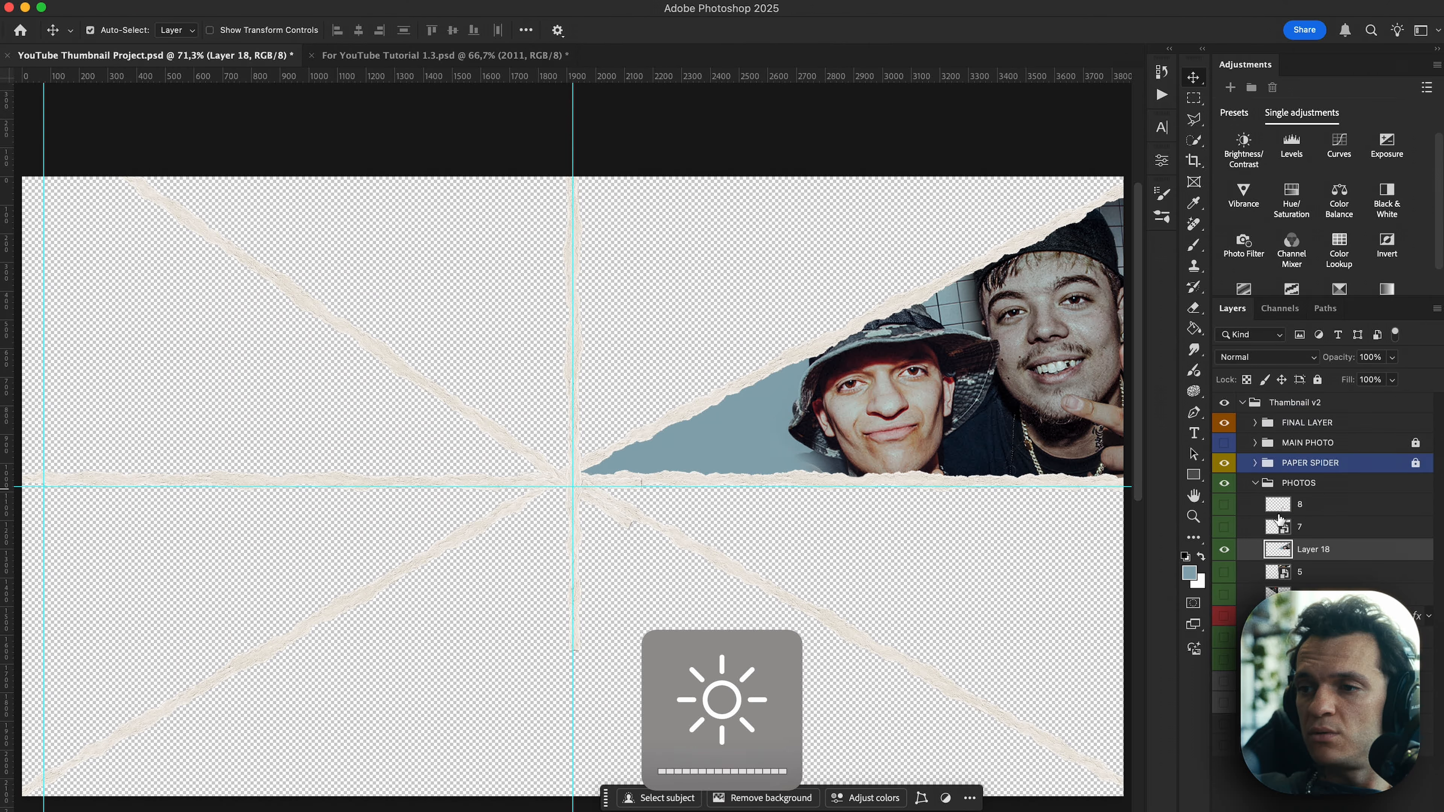
Show the cameraman photo on layer 7, the MAIN PHOTO group and the other hidden photo layers except layer 8.
{"action": "left_click", "coordinate": [1224, 526]}
{"action": "scroll", "coordinate": [886, 532], "scroll_direction": "right", "scroll_amount": 5}
{"action": "scroll", "coordinate": [887, 532], "scroll_direction": "down", "scroll_amount": 1}
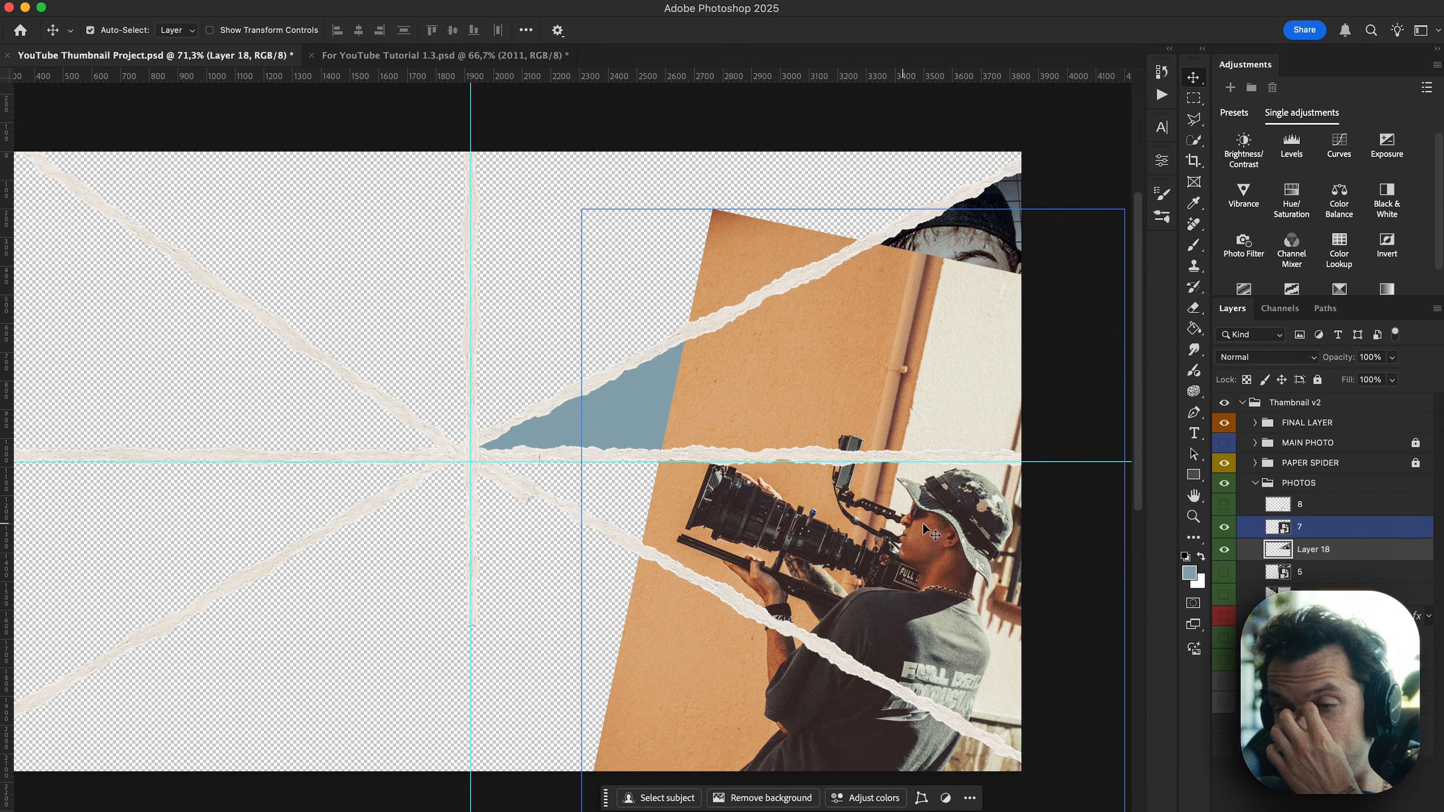
{"action": "scroll", "coordinate": [932, 574], "scroll_direction": "up", "scroll_amount": 2}
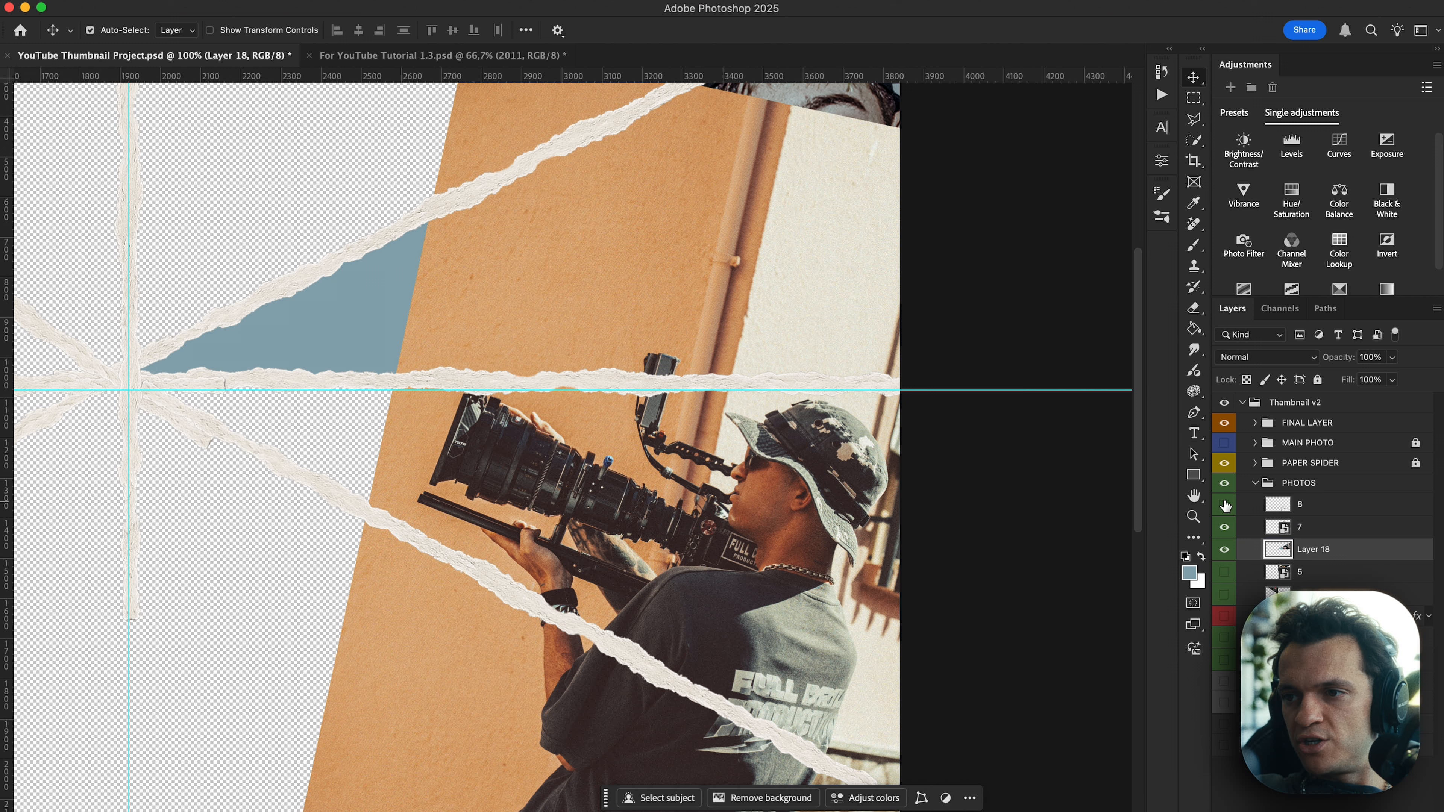
{"action": "left_click", "coordinate": [1224, 443]}
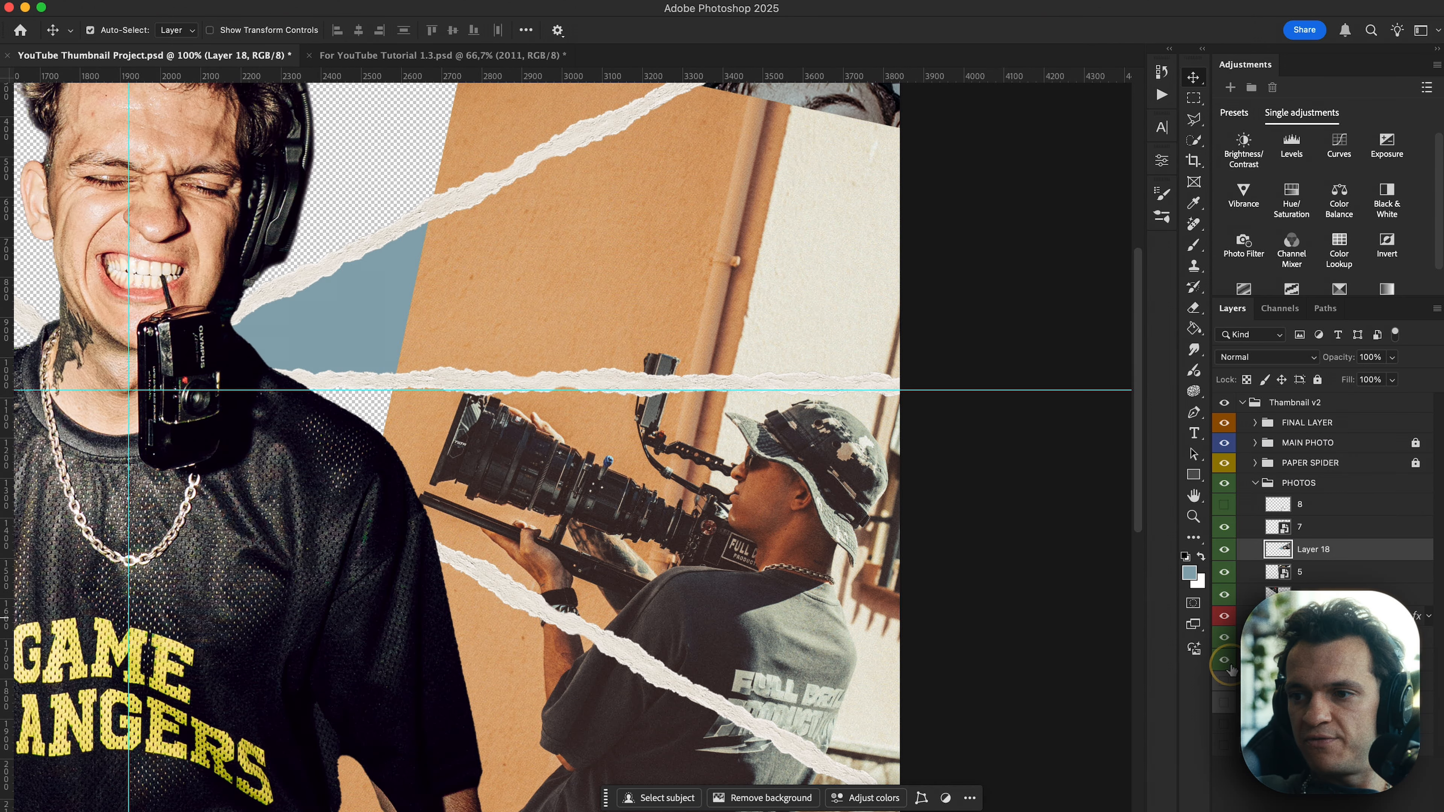
{"action": "left_click", "coordinate": [1225, 704]}
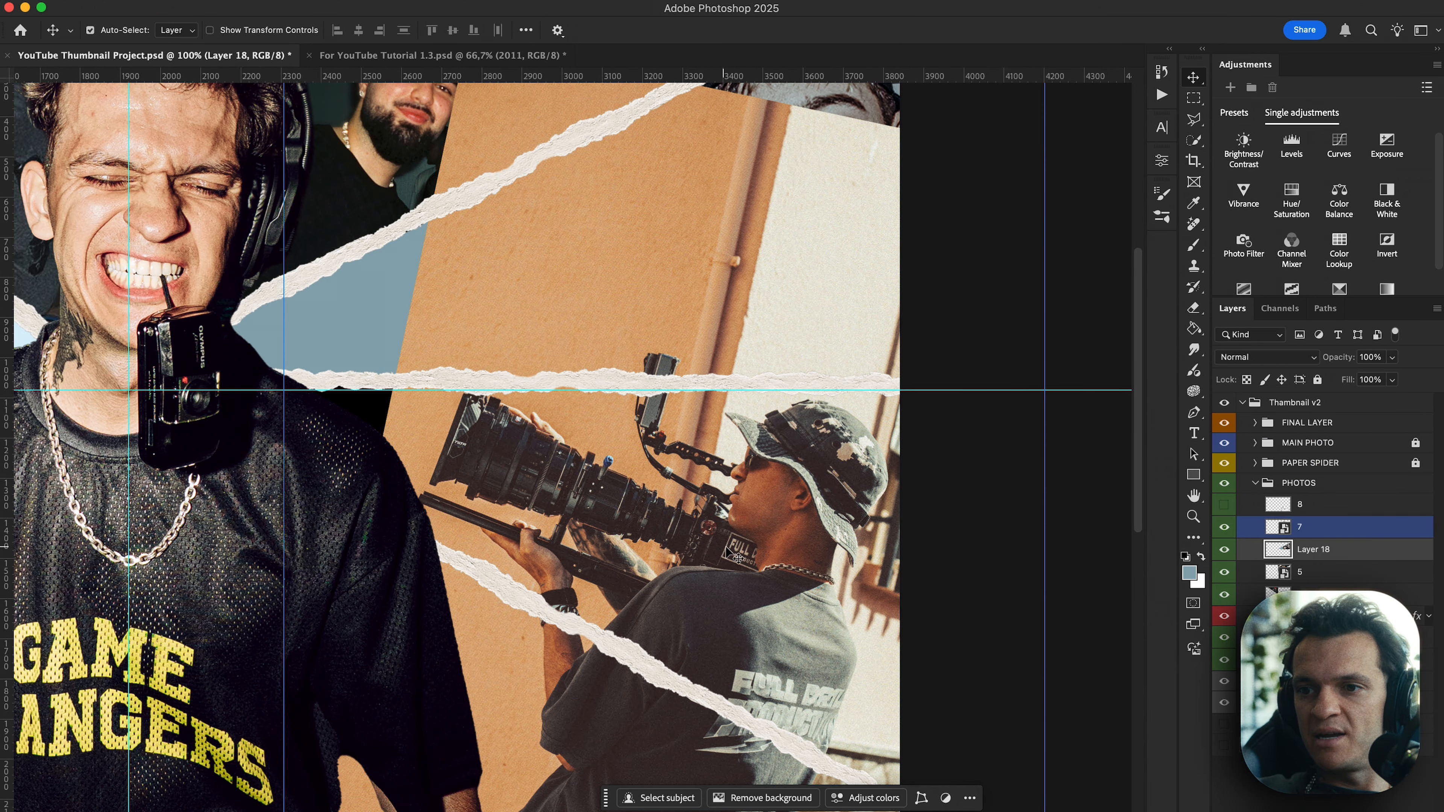
Rotate the cameraman photo on layer 7 slightly counter-clockwise and shift it right and up within its wedge.
{"action": "mouse_move", "coordinate": [765, 520]}
{"action": "left_mouse_down"}
{"action": "mouse_move", "coordinate": [771, 539]}
{"action": "mouse_move", "coordinate": [790, 521]}
{"action": "mouse_move", "coordinate": [779, 522]}
{"action": "left_mouse_up"}
{"action": "key", "text": "super+t"}
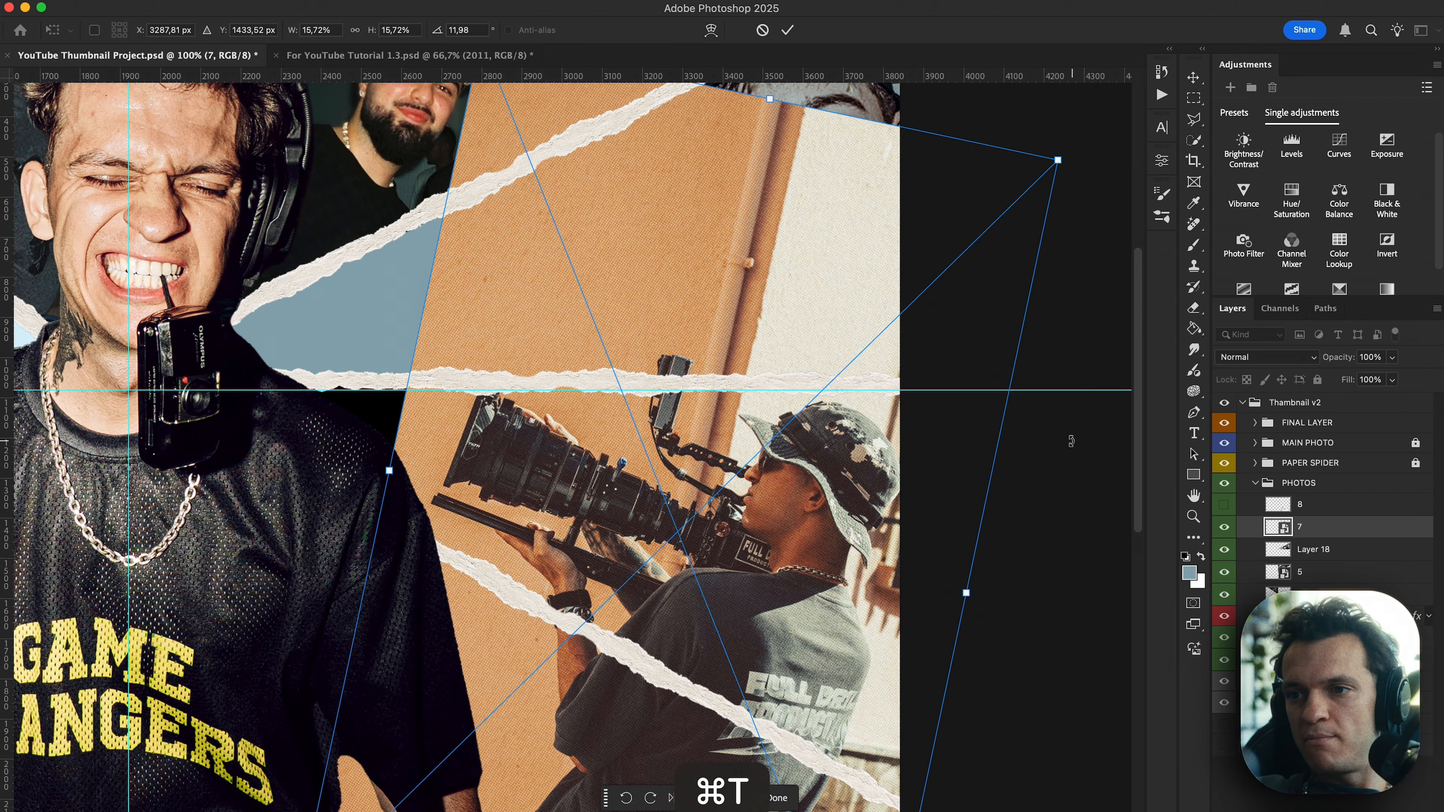
{"action": "left_click_drag", "start_coordinate": [1067, 442], "coordinate": [1061, 390]}
{"action": "left_click_drag", "start_coordinate": [814, 495], "coordinate": [843, 484]}
{"action": "key", "text": "Return"}
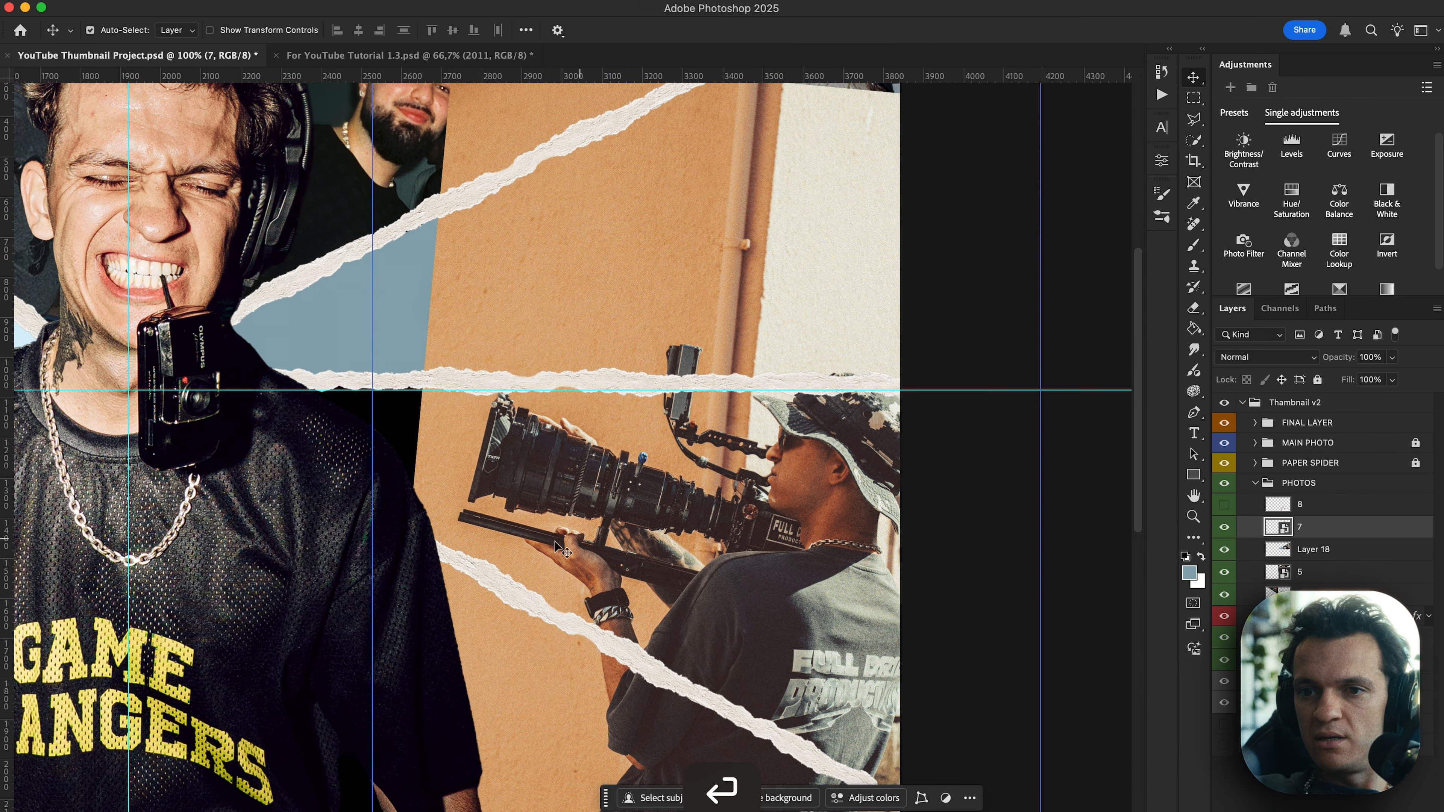
Smudge the orange wall on layer 7 across the black gap beside the man's shoulder with a brush of about 239 px at 73% strength.
{"action": "key", "text": "b"}
{"action": "left_click", "coordinate": [1193, 350]}
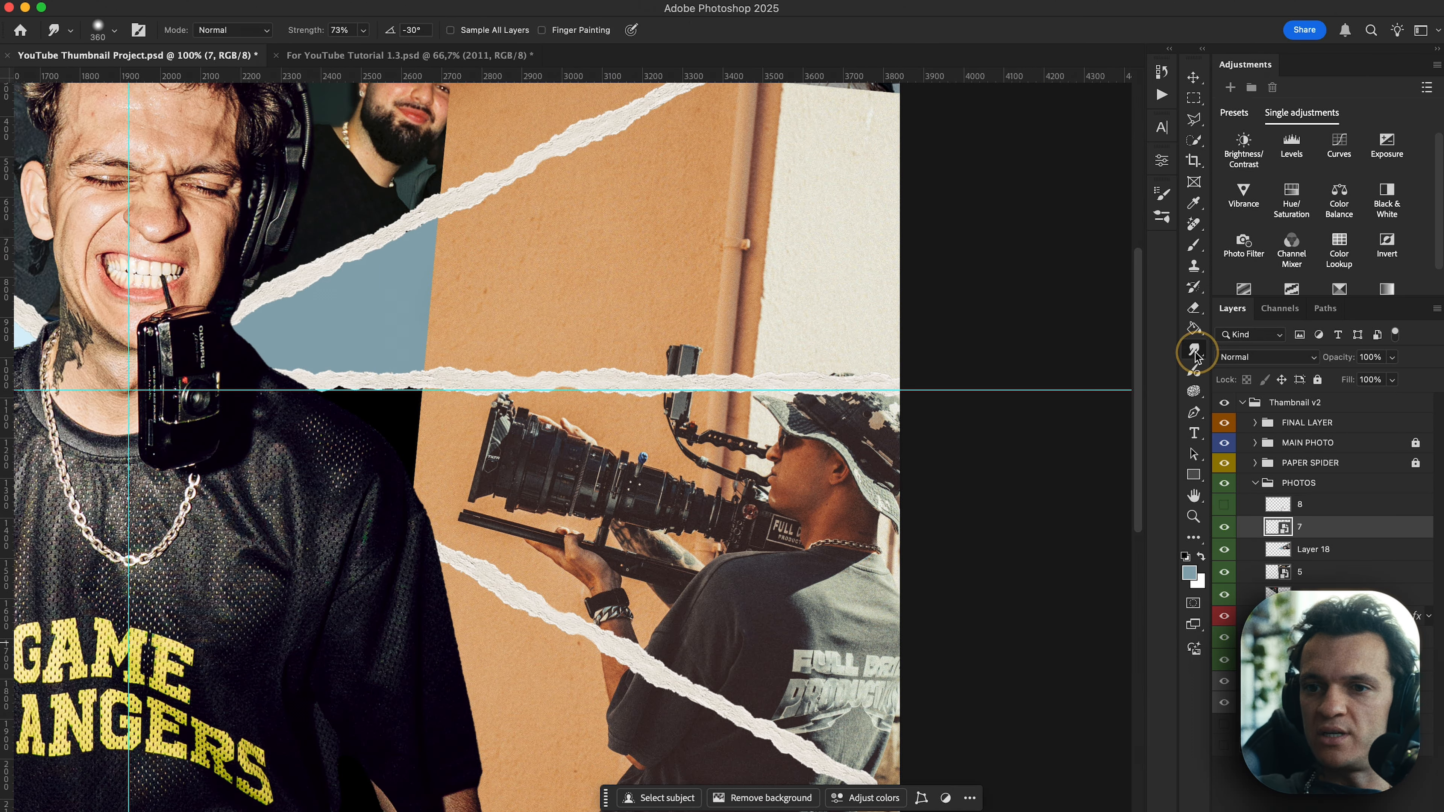
{"action": "scroll", "coordinate": [419, 512], "scroll_direction": "up", "scroll_amount": 5}
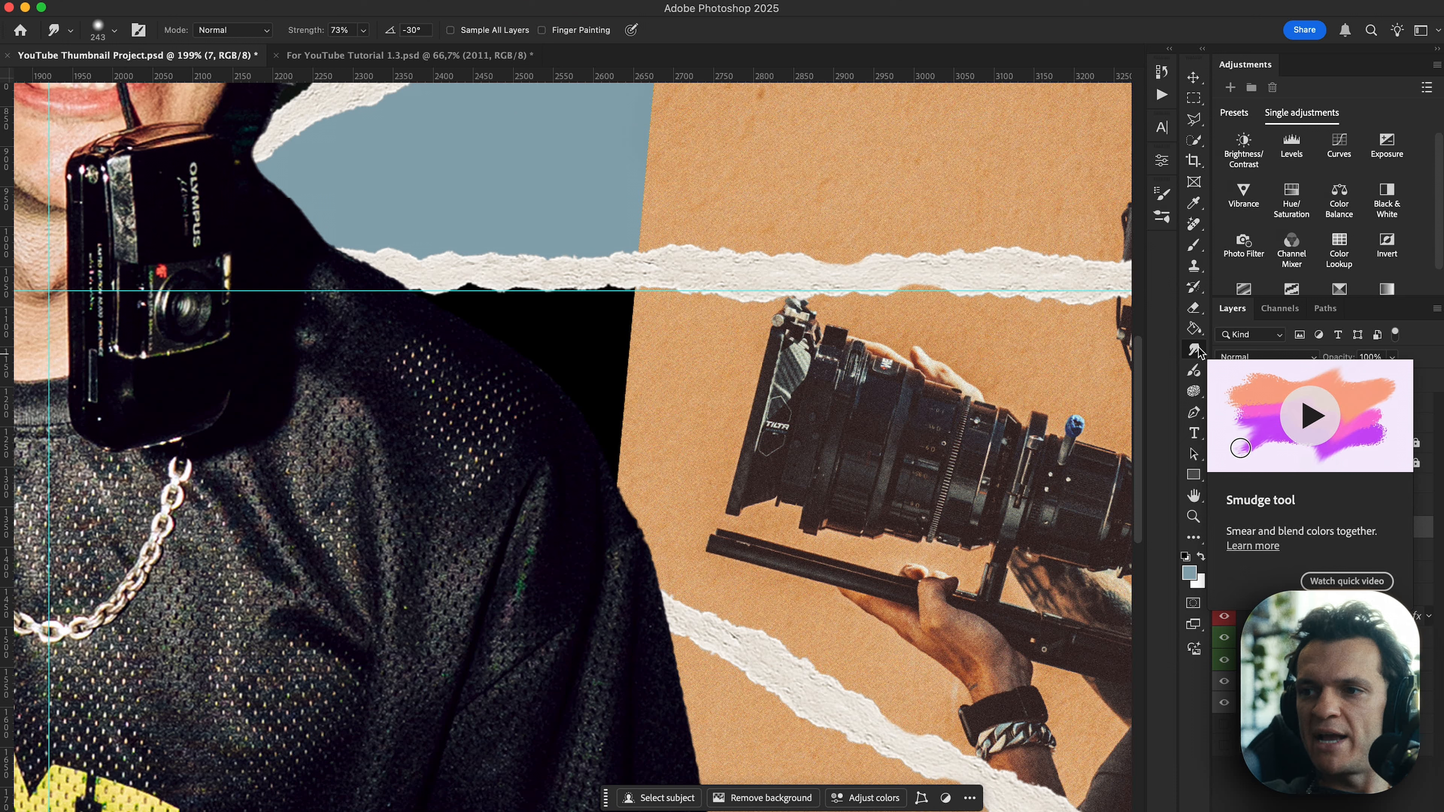
{"action": "left_click_drag", "start_coordinate": [729, 306], "coordinate": [684, 305], "text": "ctrl+alt"}
{"action": "mouse_move", "coordinate": [633, 353]}
{"action": "left_mouse_down", "text": "ctrl+alt"}
{"action": "mouse_move", "coordinate": [655, 342]}
{"action": "mouse_move", "coordinate": [398, 307]}
{"action": "left_mouse_up", "text": "ctrl+alt"}
{"action": "left_click", "coordinate": [655, 341]}
{"action": "left_click", "coordinate": [722, 329]}
{"action": "left_click_drag", "start_coordinate": [604, 415], "coordinate": [504, 376]}
{"action": "left_click_drag", "start_coordinate": [551, 453], "coordinate": [483, 407]}
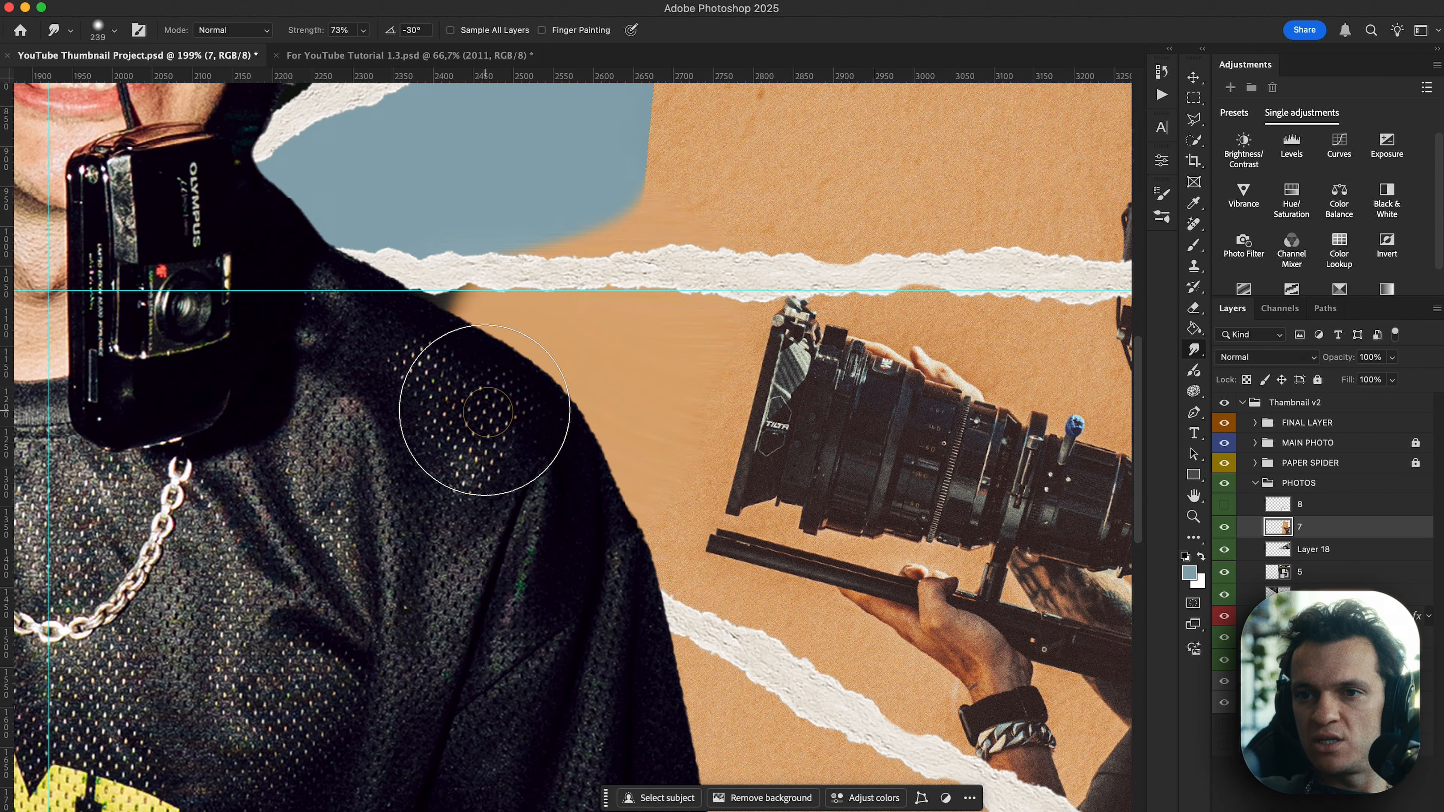
{"action": "left_click_drag", "start_coordinate": [486, 350], "coordinate": [339, 310]}
Outline the cameraman wedge on layer 7 along the torn-paper strips with the polygonal lasso and invert the selection.
{"action": "key", "text": "v"}
{"action": "scroll", "coordinate": [735, 396], "scroll_direction": "down", "scroll_amount": 3, "text": "alt"}
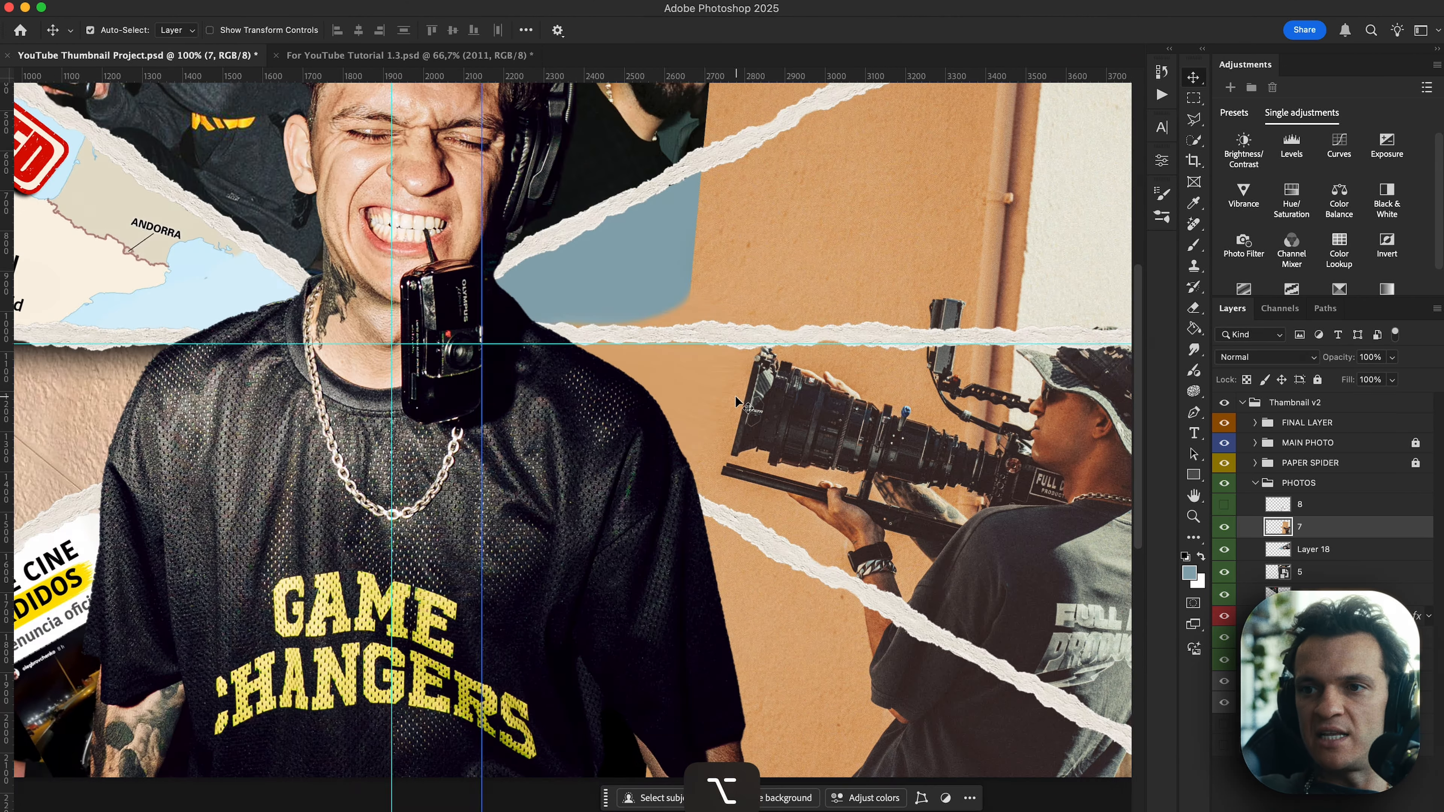
{"action": "scroll", "coordinate": [736, 396], "scroll_direction": "right", "scroll_amount": 2}
{"action": "left_click", "coordinate": [1194, 119]}
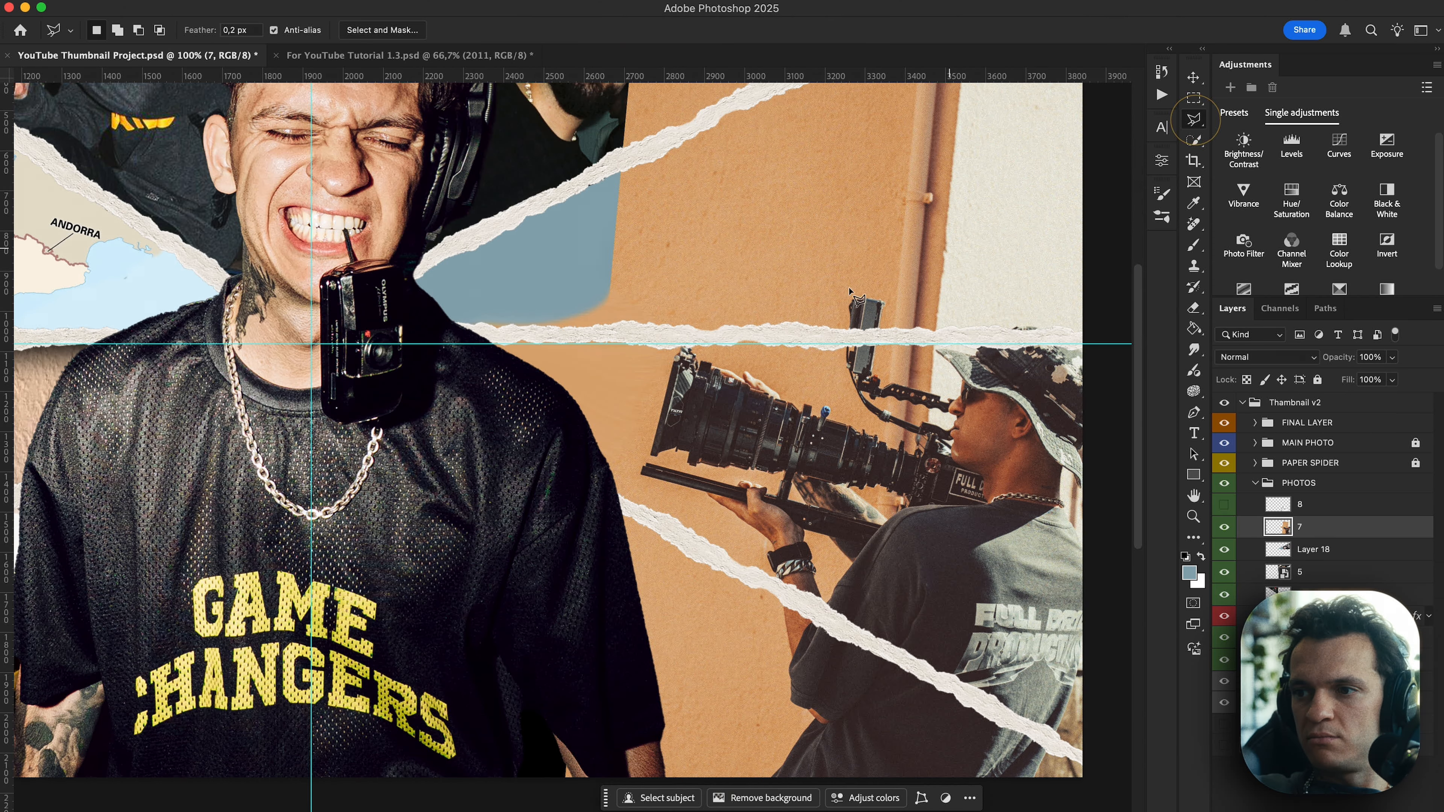
{"action": "scroll", "coordinate": [739, 333], "scroll_direction": "right", "scroll_amount": 3}
{"action": "left_click", "coordinate": [908, 335]}
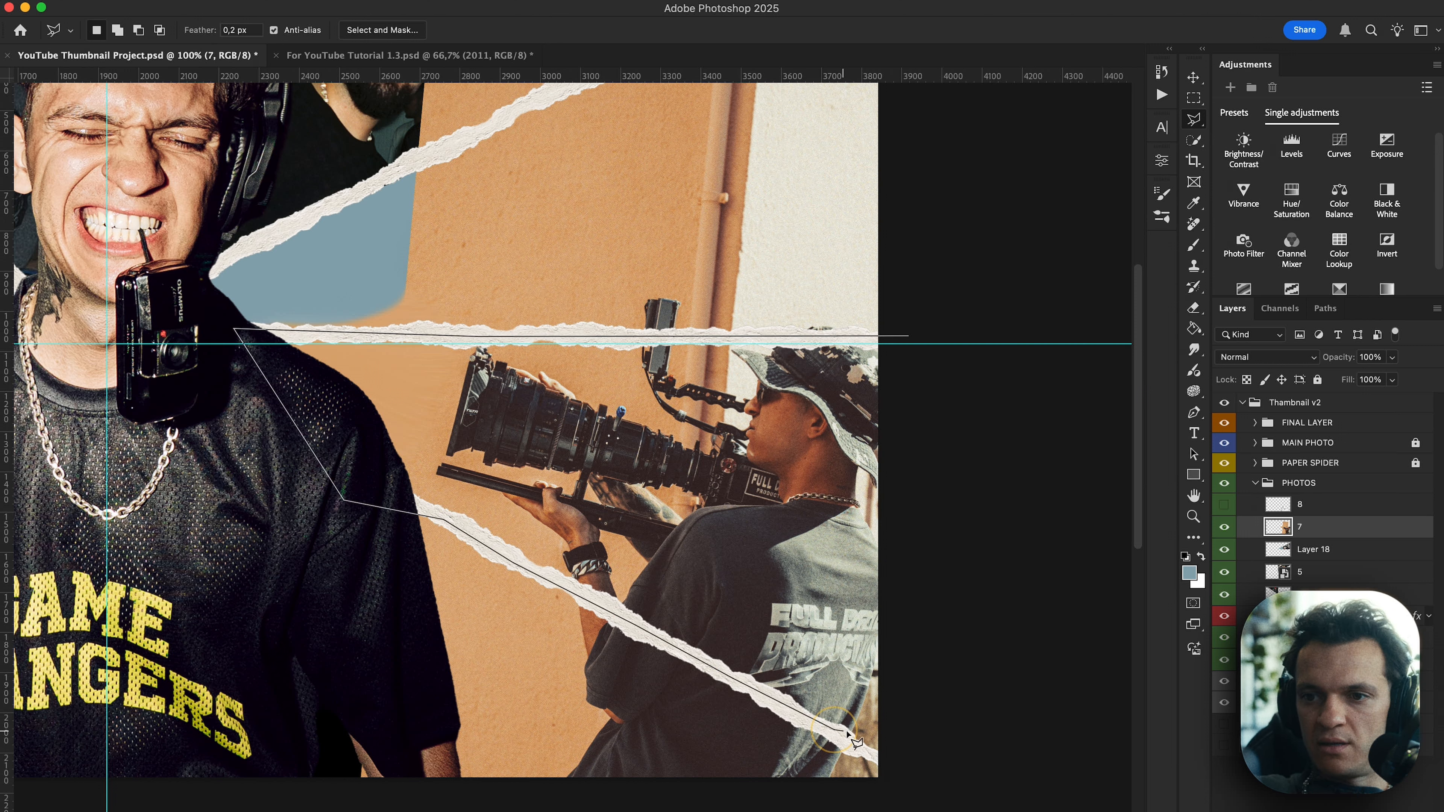
{"action": "left_click", "coordinate": [910, 335]}
{"action": "key", "text": "e"}
{"action": "key", "text": "shift+super+i"}
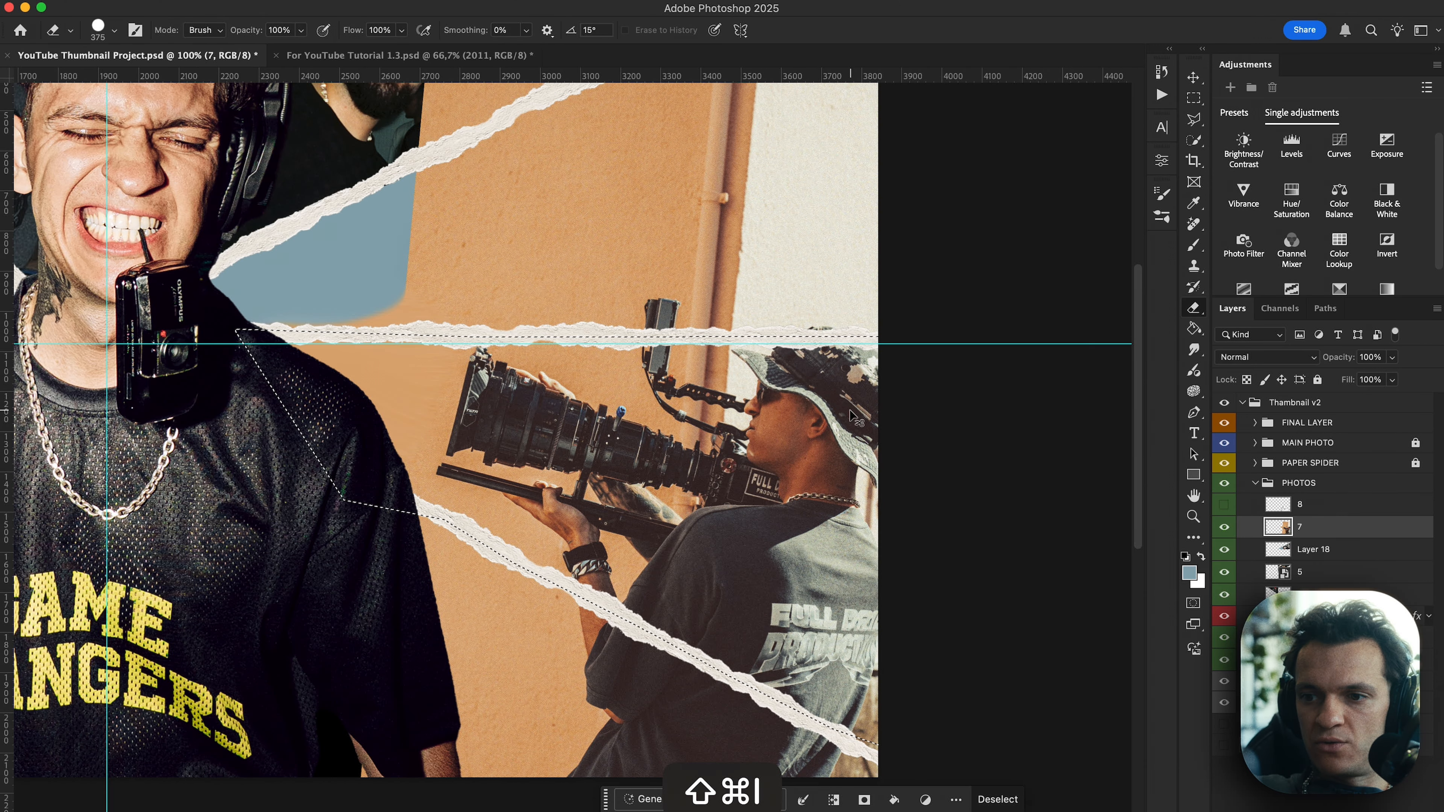
Erase the parts of the cameraman photo outside its wedge on layer 7 and clear the selection.
{"action": "mouse_move", "coordinate": [938, 349]}
{"action": "left_mouse_down"}
{"action": "mouse_move", "coordinate": [526, 694]}
{"action": "mouse_move", "coordinate": [596, 629]}
{"action": "left_mouse_up"}
{"action": "scroll", "coordinate": [600, 626], "scroll_direction": "down", "scroll_amount": 5}
{"action": "left_click_drag", "start_coordinate": [551, 547], "coordinate": [864, 547]}
{"action": "left_click_drag", "start_coordinate": [551, 547], "coordinate": [864, 596]}
{"action": "key", "text": "super+d"}
{"action": "key", "text": "v"}
{"action": "scroll", "coordinate": [615, 797], "scroll_direction": "down", "scroll_amount": 4}
{"action": "scroll", "coordinate": [655, 698], "scroll_direction": "up", "scroll_amount": 3}
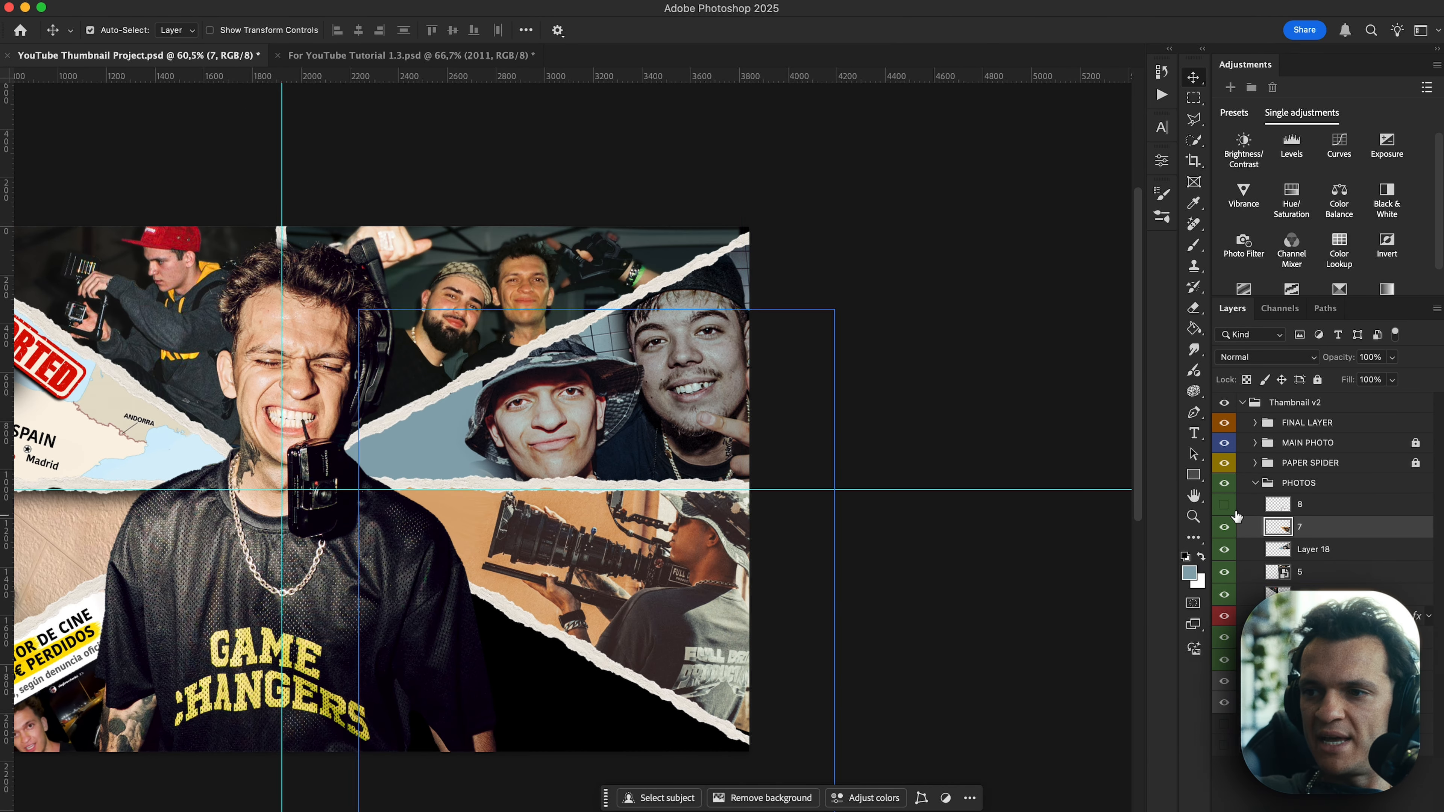
Show layer 8, and enlarge and reposition its "Volumen de Proyectos 2024" sheet in the wedge below the cameraman.
{"action": "left_click", "coordinate": [1225, 504]}
{"action": "left_click", "coordinate": [1279, 512]}
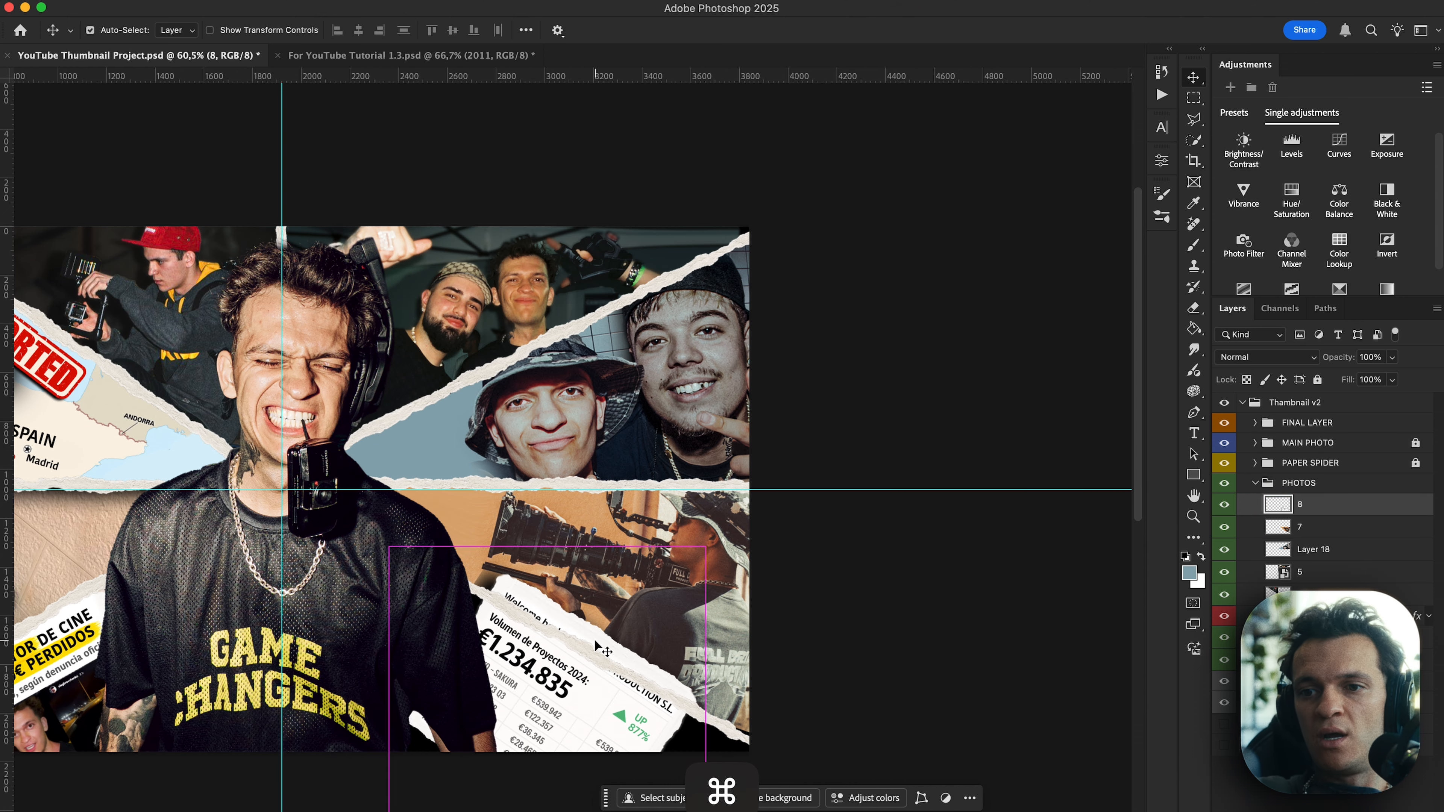
{"action": "key", "text": "super+t"}
{"action": "scroll", "coordinate": [597, 647], "scroll_direction": "up", "scroll_amount": 3}
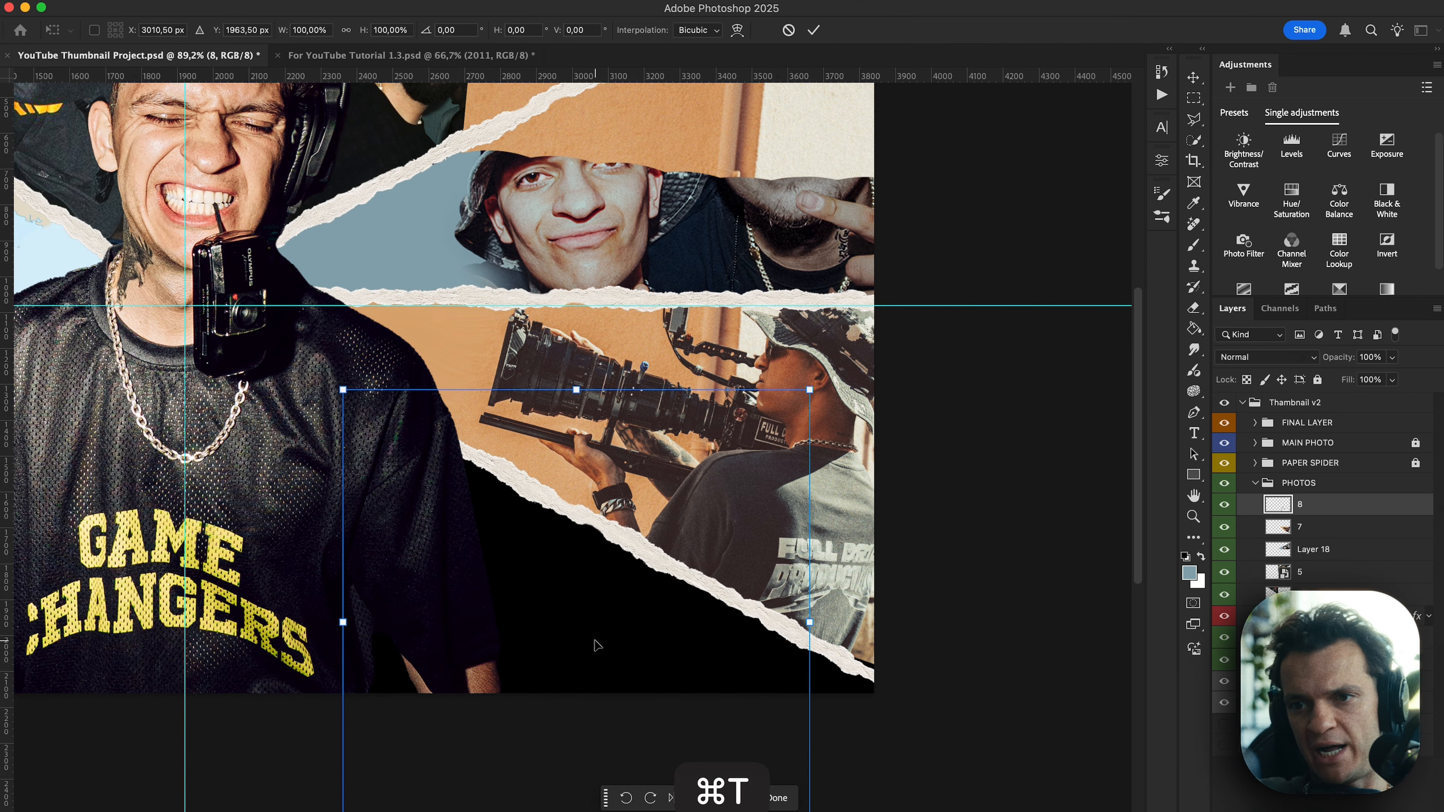
{"action": "key", "text": "Return"}
{"action": "key", "text": "super+t"}
{"action": "left_click_drag", "start_coordinate": [595, 619], "coordinate": [604, 650]}
{"action": "left_click_drag", "start_coordinate": [896, 599], "coordinate": [899, 595]}
{"action": "key", "text": "Return"}
{"action": "key", "text": "super+t"}
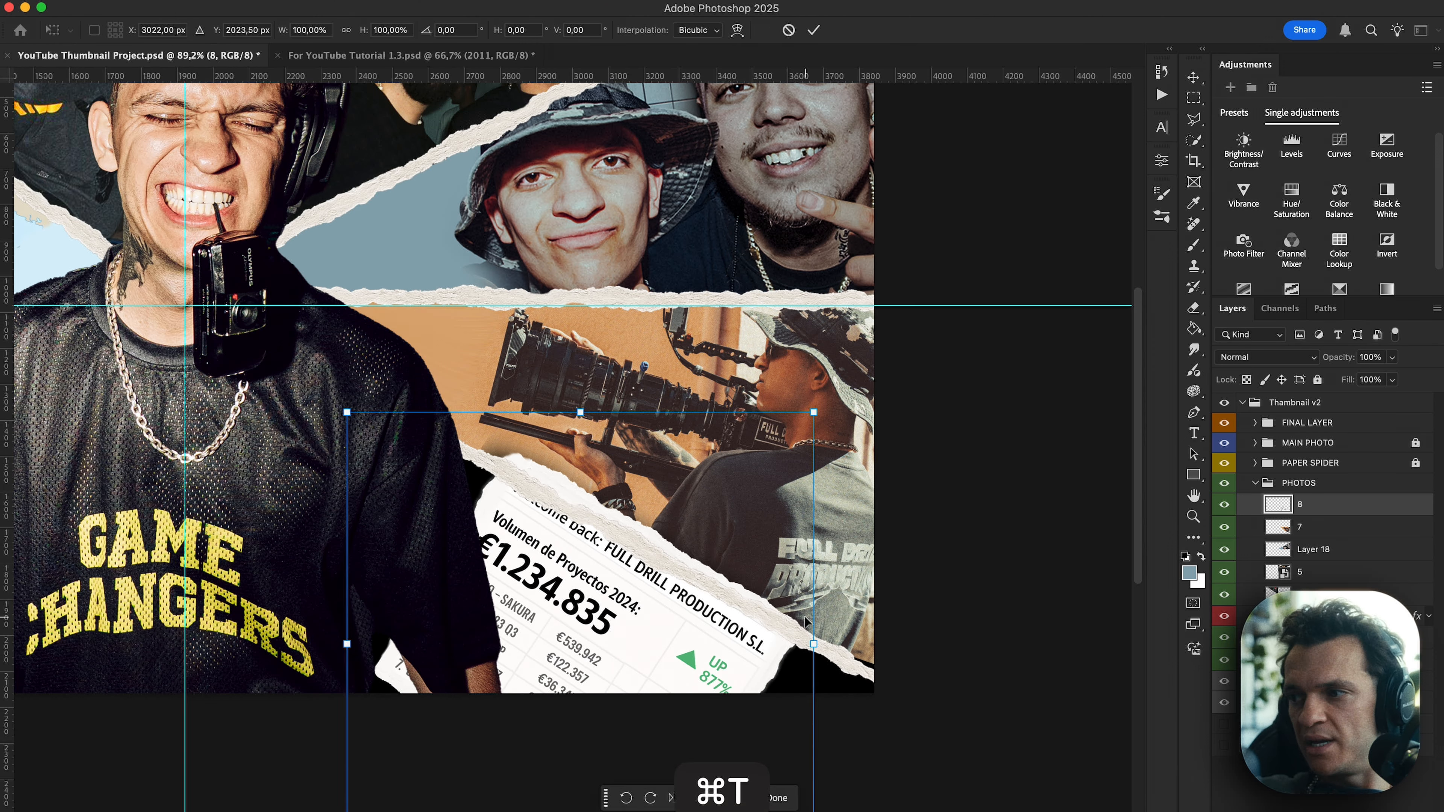
{"action": "key", "text": "Return"}
{"action": "key", "text": "shift+Right"}
Unlock the PAPER SPIDER group and rotate the Paper-edge_02 copy 5 strip slightly counter-clockwise between the cameraman and the sheet.
{"action": "left_click", "coordinate": [1255, 463]}
{"action": "left_click", "coordinate": [1415, 462]}
{"action": "left_click", "coordinate": [1340, 507]}
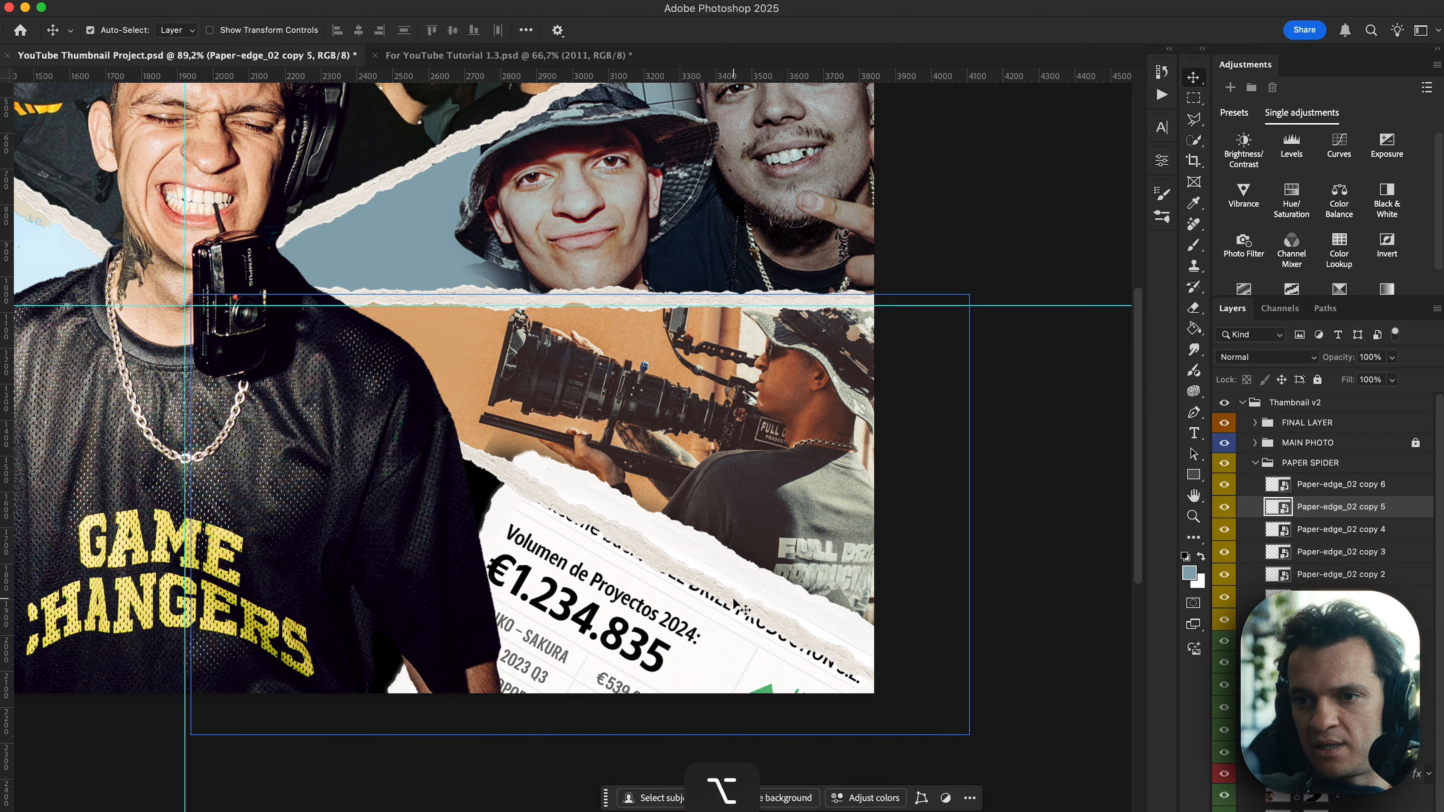
{"action": "key", "text": "super+t"}
{"action": "left_click_drag", "start_coordinate": [1035, 507], "coordinate": [1034, 481]}
{"action": "key", "text": "Return"}
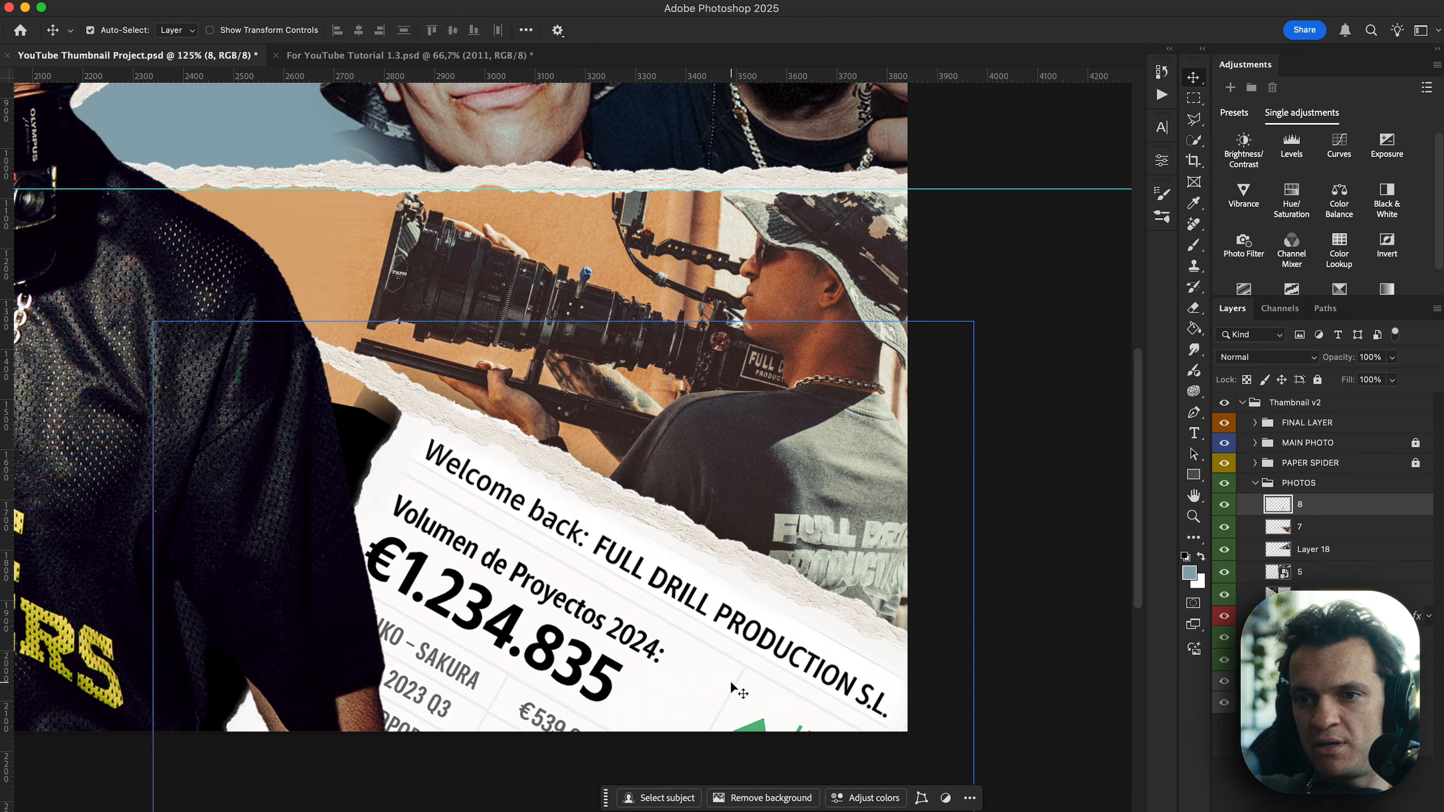
Paint white over the dark gap between shirt and sheet on layer 8, and erase its overlap along the torn strip's upper edge.
{"action": "scroll", "coordinate": [386, 449], "scroll_direction": "up", "scroll_amount": 3}
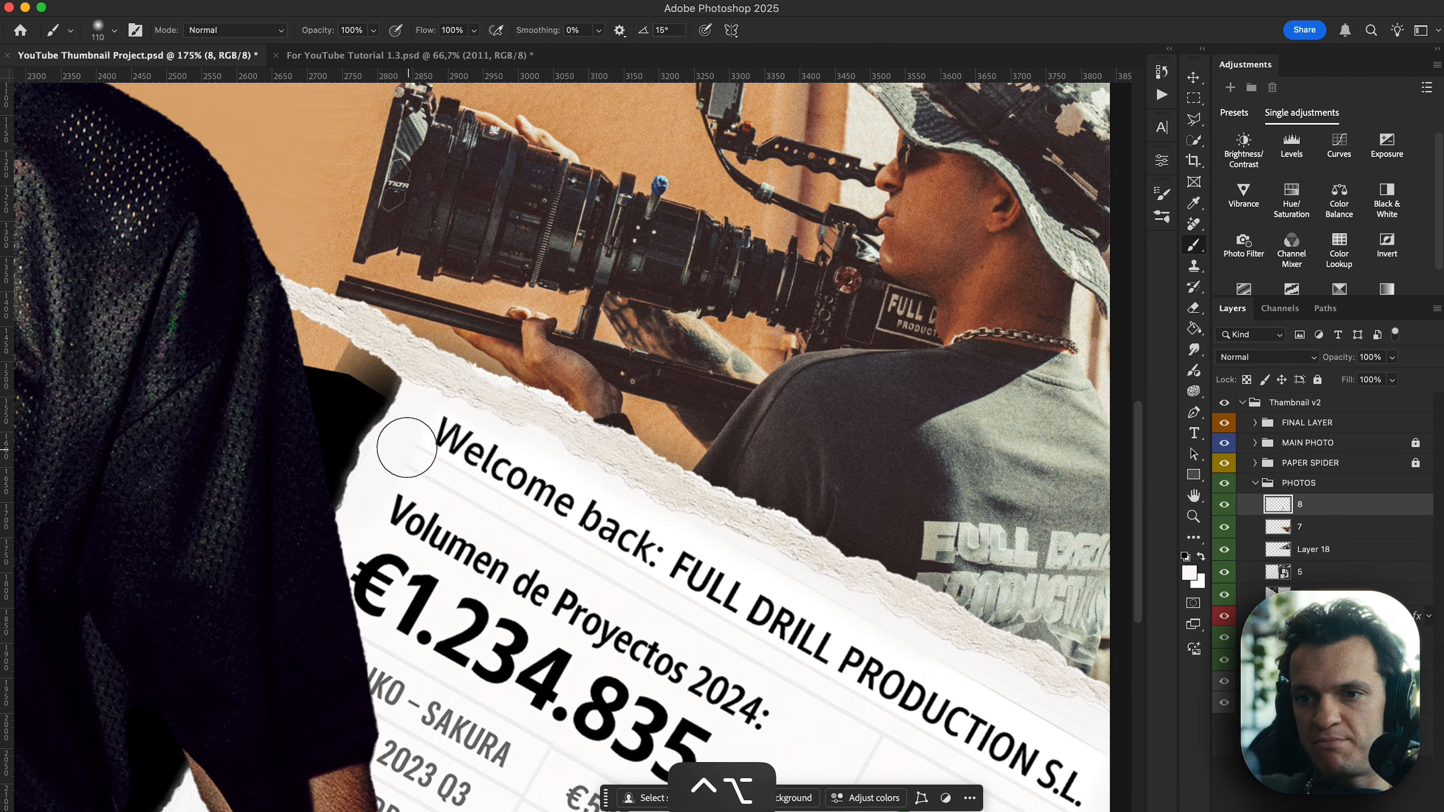
{"action": "left_click_drag", "start_coordinate": [383, 387], "coordinate": [327, 421]}
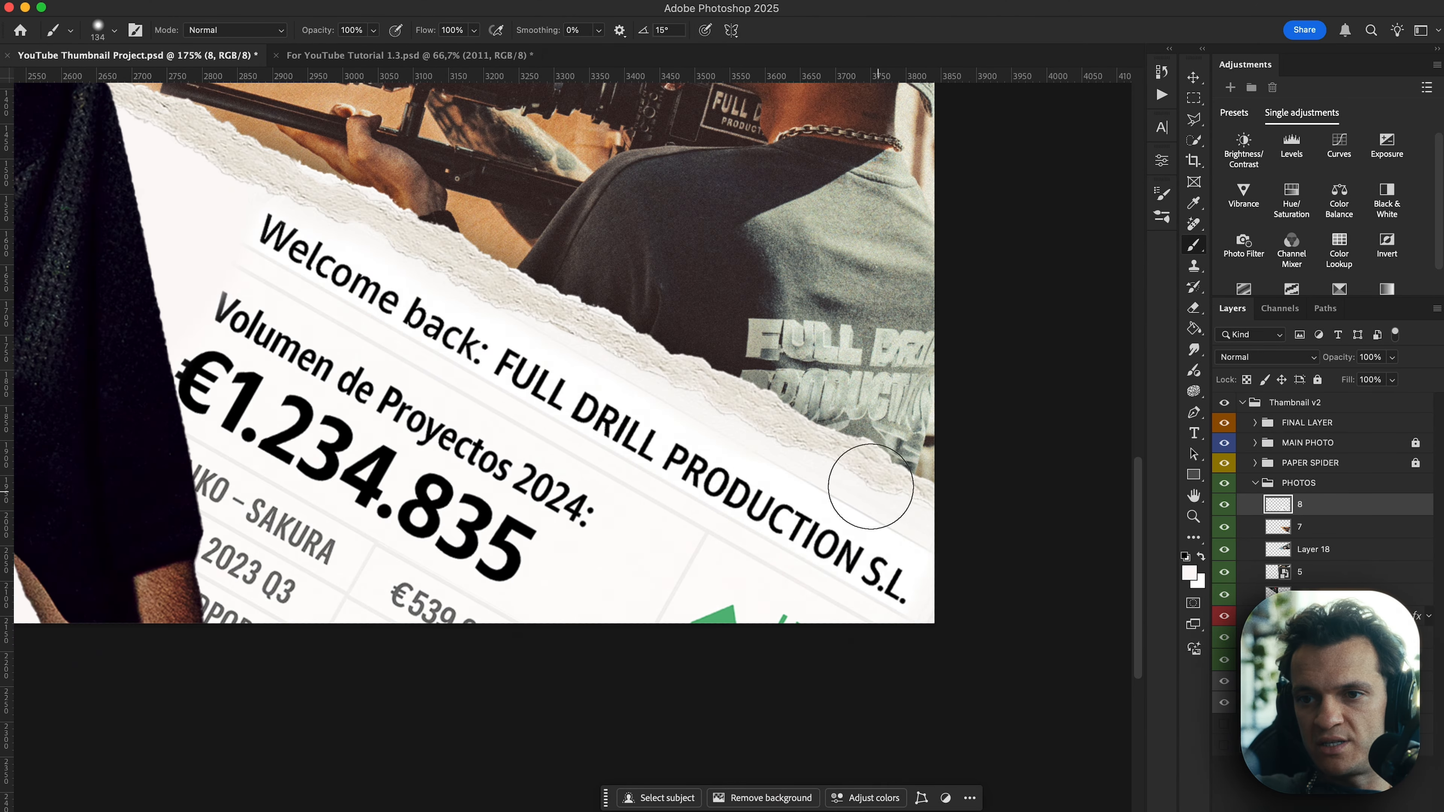
{"action": "scroll", "coordinate": [870, 490], "scroll_direction": "up", "scroll_amount": 2}
{"action": "key", "text": "e"}
{"action": "left_click_drag", "start_coordinate": [253, 221], "coordinate": [696, 420]}
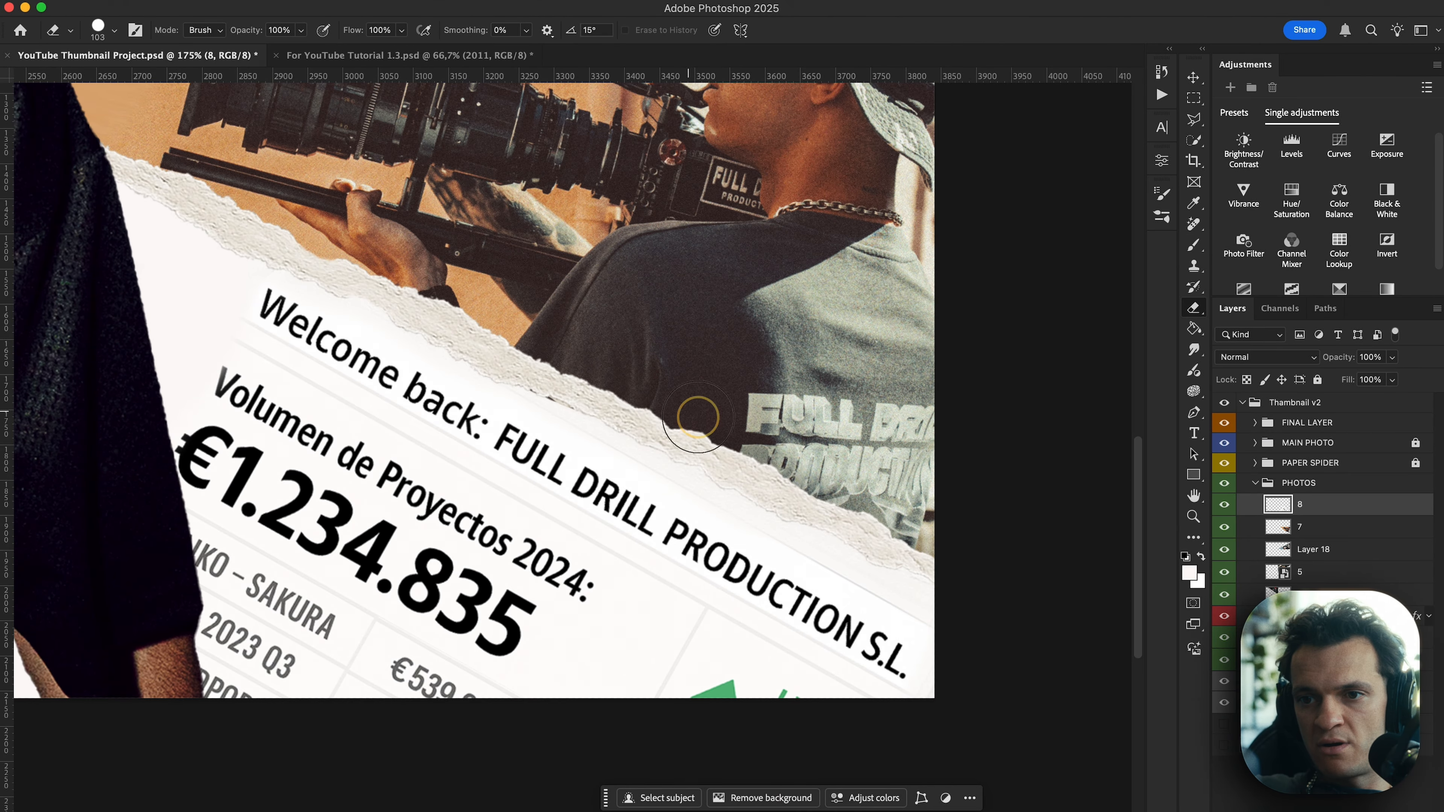
{"action": "key", "text": "Escape"}
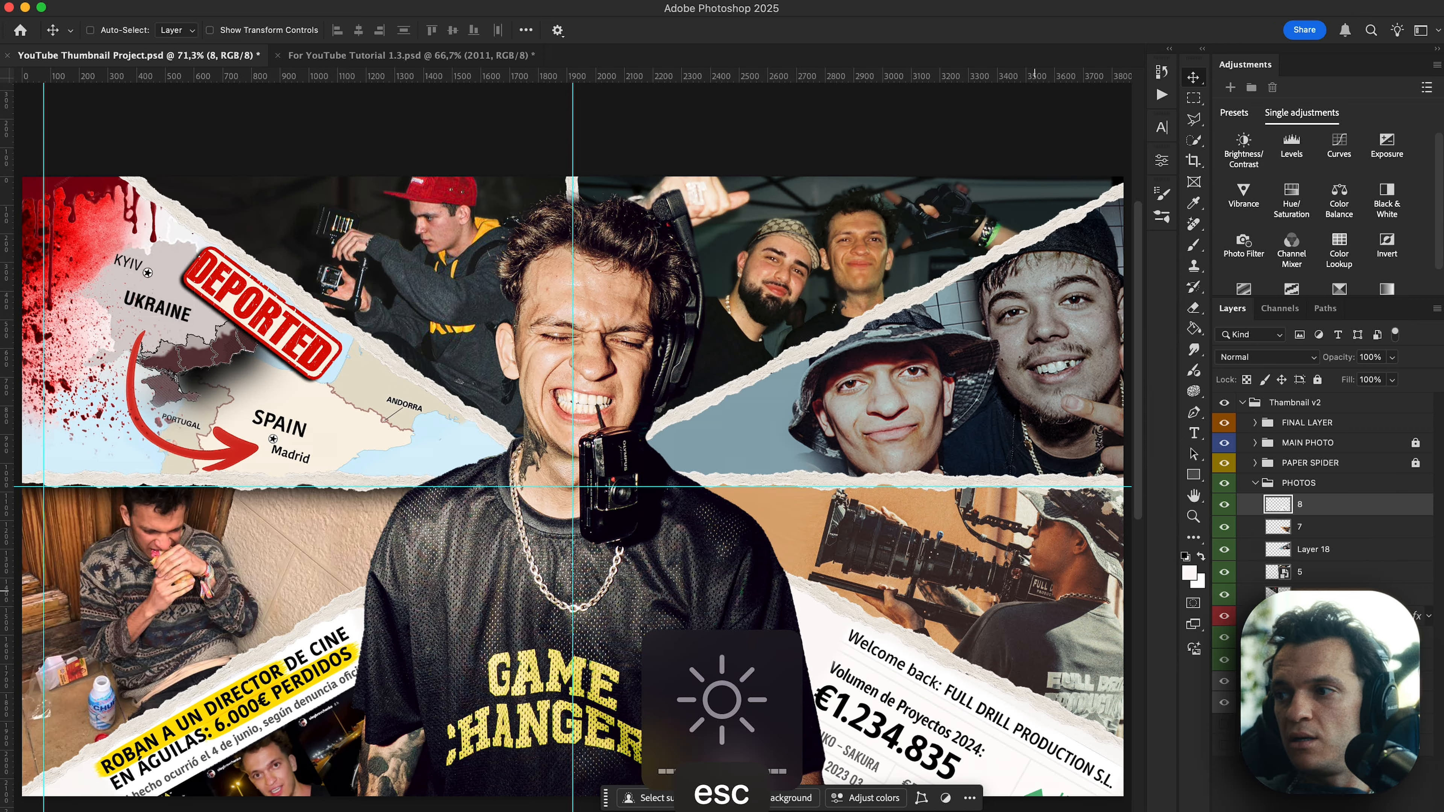
{"action": "key", "text": "super+minus"}
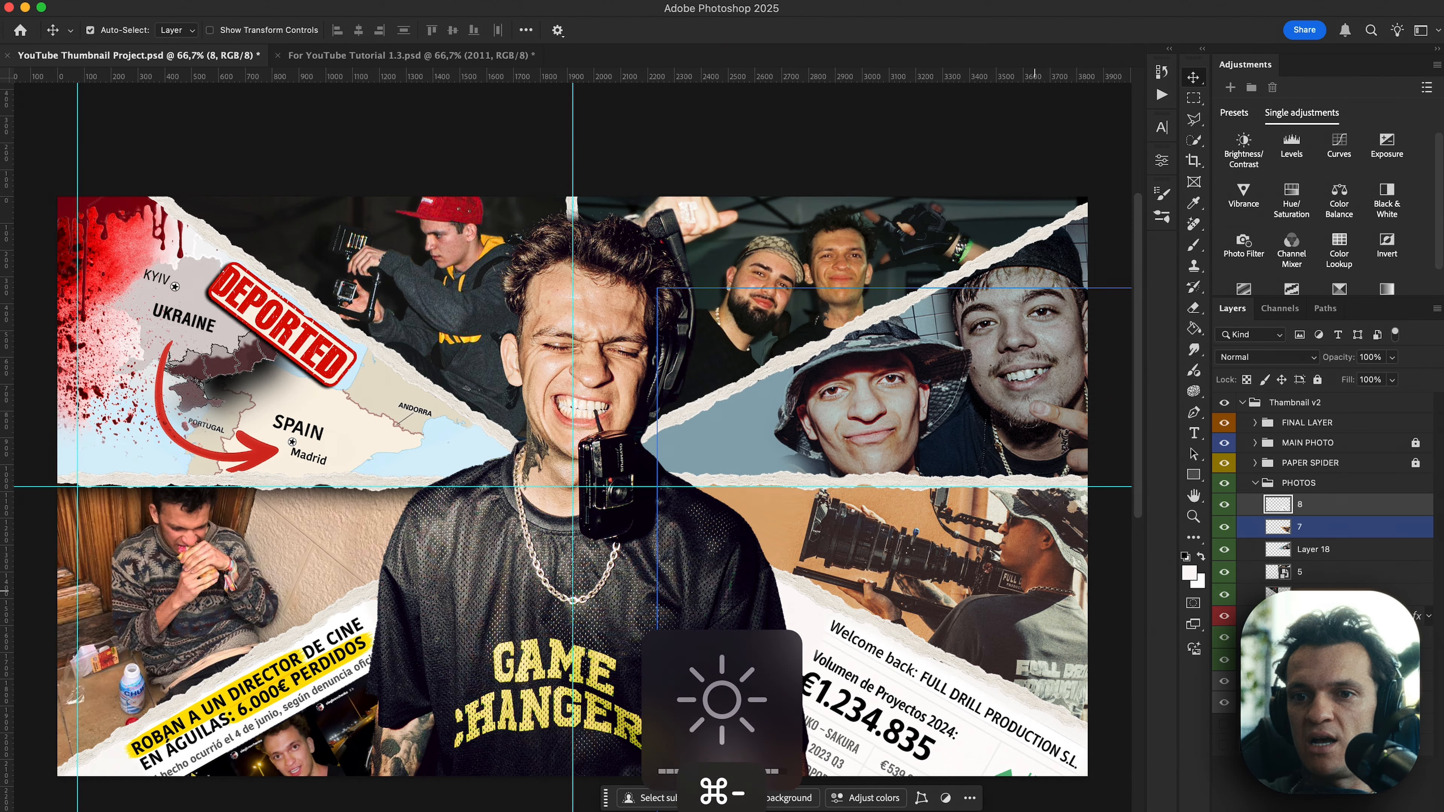
{"action": "key", "text": "super+plus"}
{"action": "key", "text": "super+minus"}
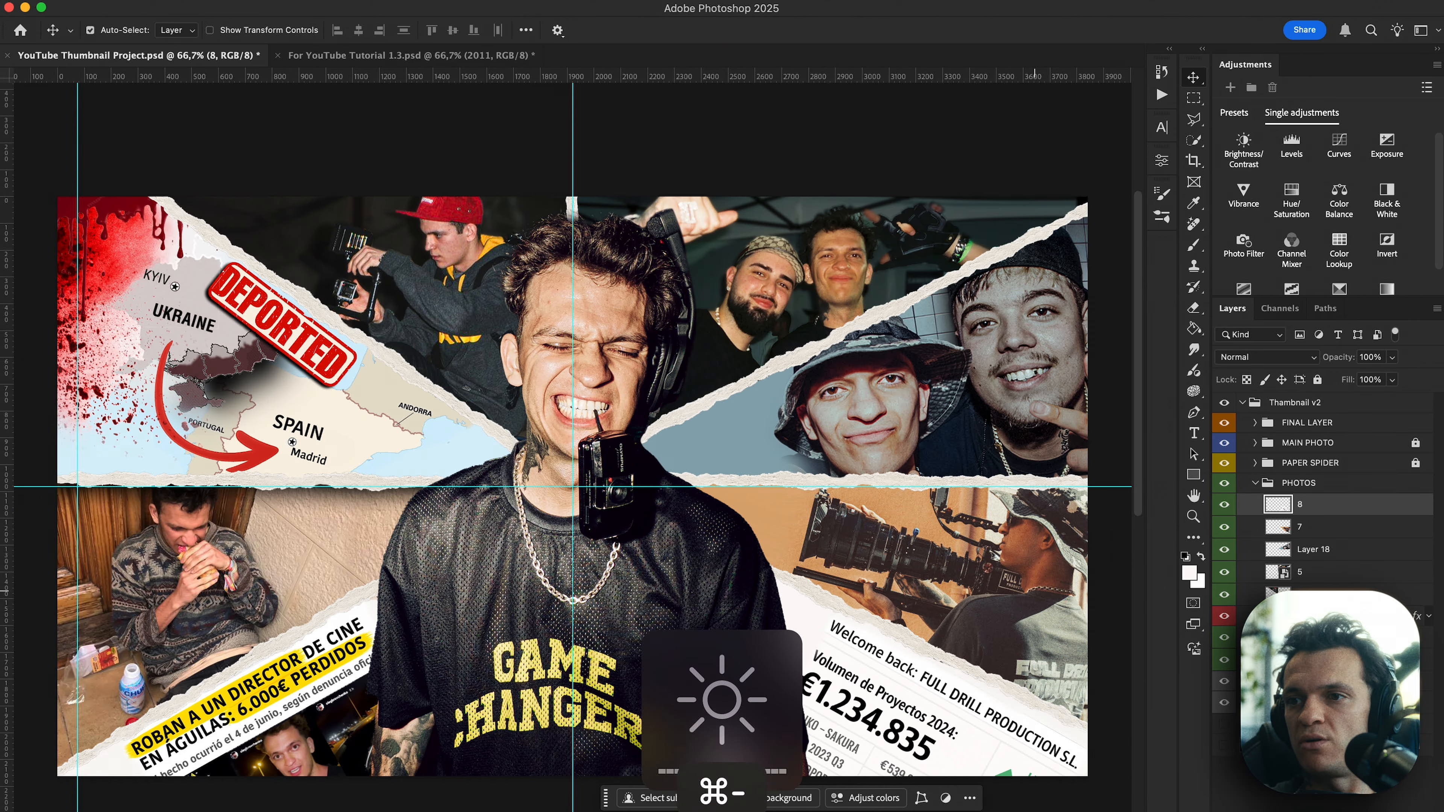
Collapse the PHOTOS group in the layer stack.
{"action": "left_click", "coordinate": [1015, 453]}
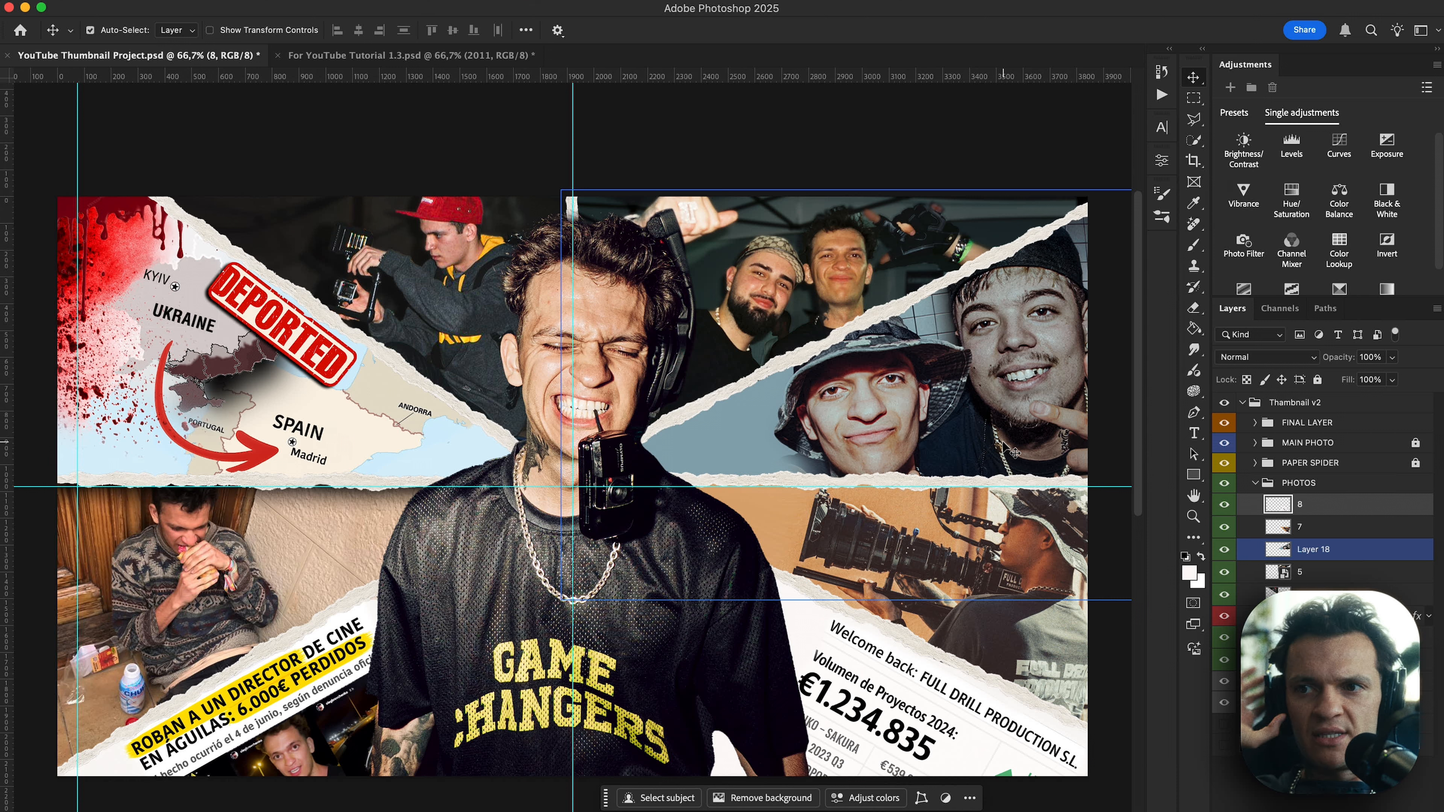
{"action": "left_click", "coordinate": [1302, 483]}
{"action": "left_click", "coordinate": [1256, 483]}
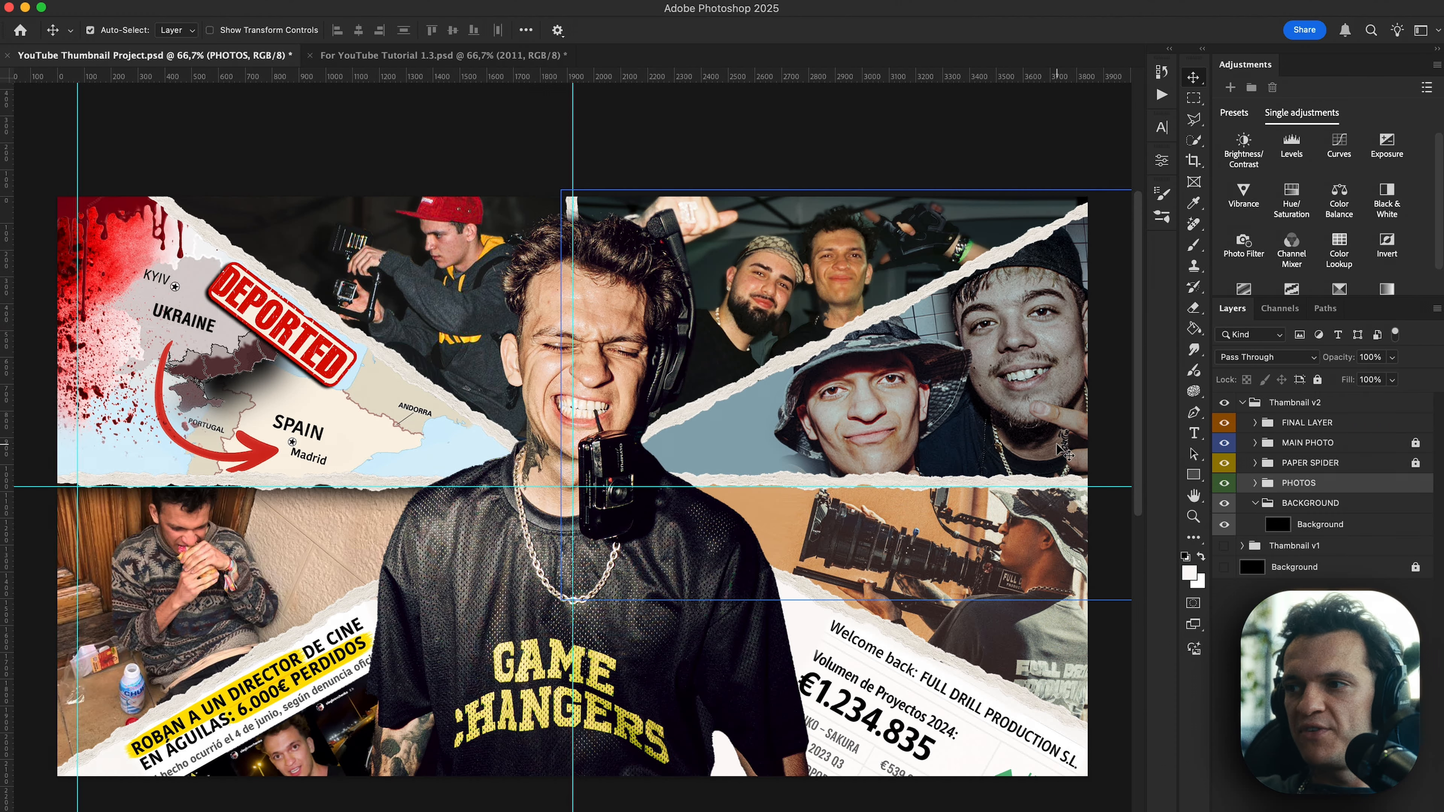
{"action": "key", "text": "super+space"}
{"action": "key", "text": "Escape"}
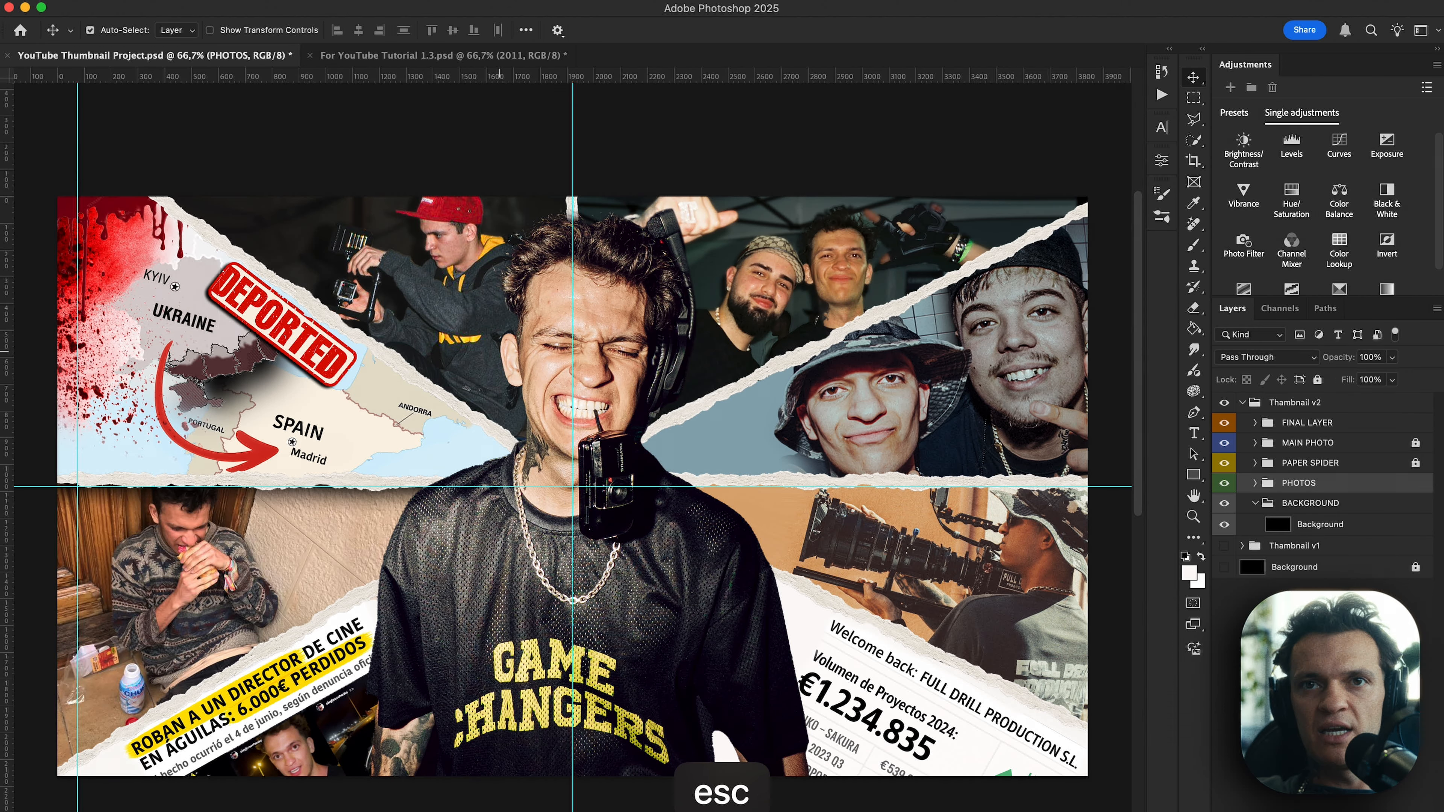
{"action": "key", "text": "F2"}
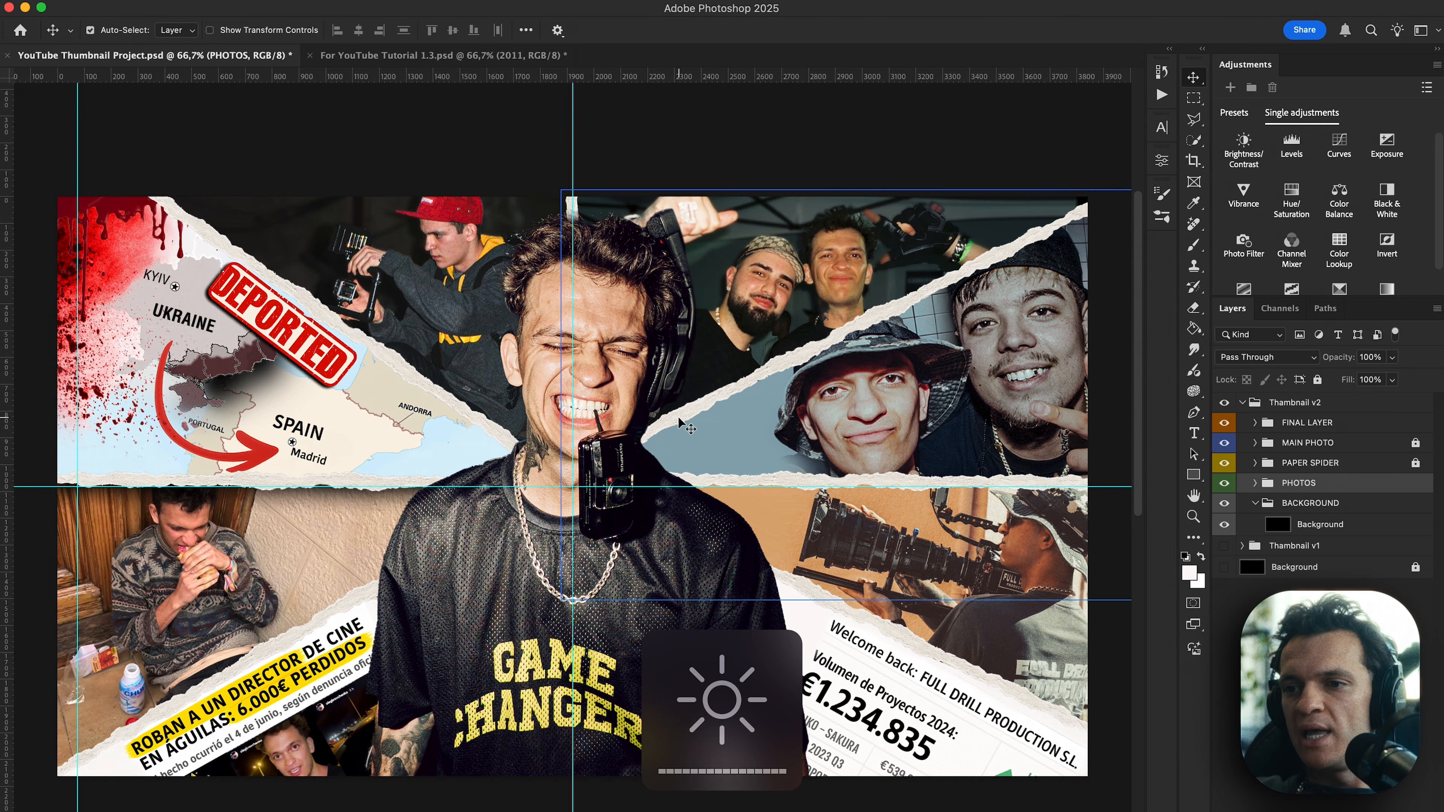
Unlock the MAIN PHOTO and PAPER SPIDER groups and collapse the BACKGROUND group.
{"action": "left_click", "coordinate": [1286, 498]}
{"action": "left_click", "coordinate": [1288, 470]}
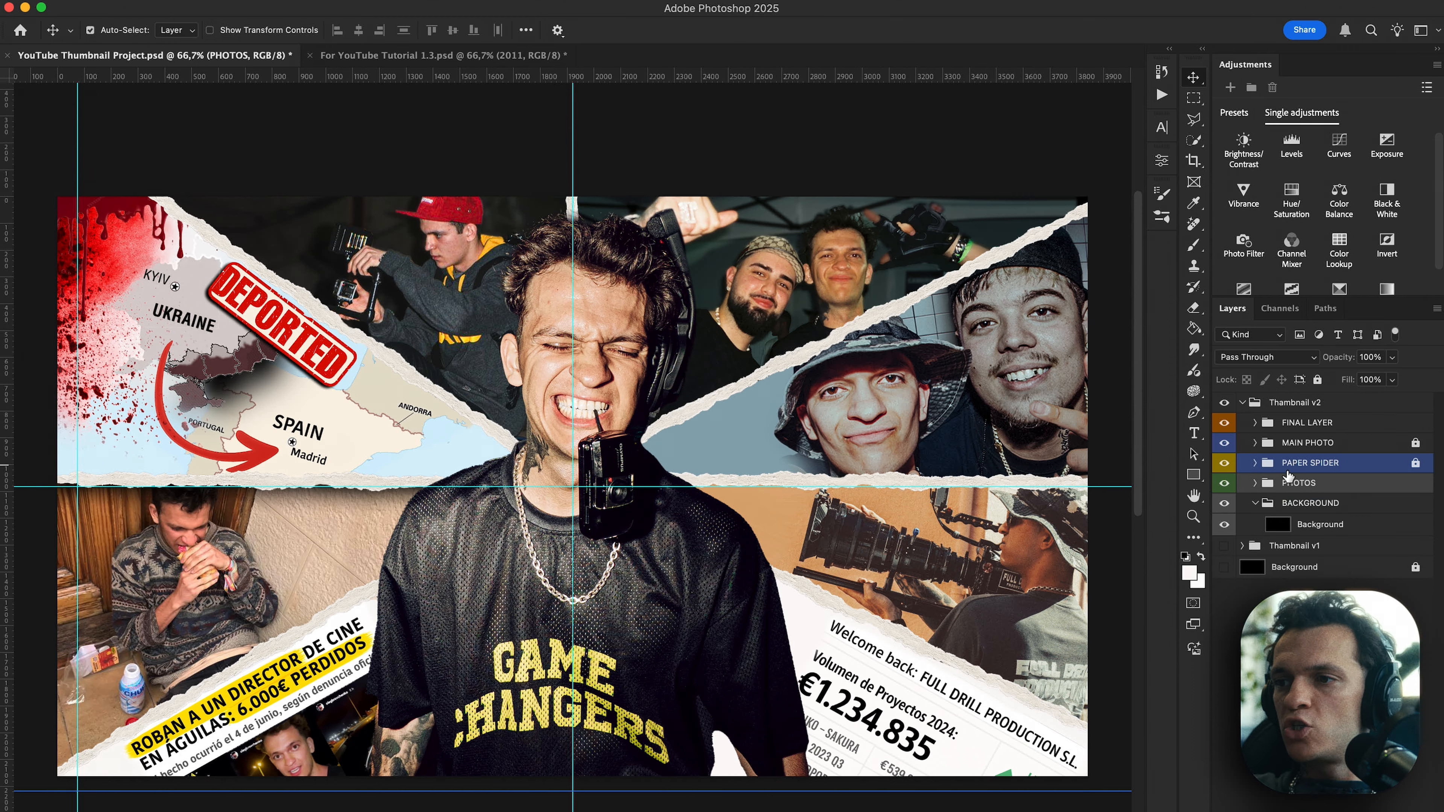
{"action": "left_click", "coordinate": [1299, 449]}
{"action": "left_click", "coordinate": [1308, 463]}
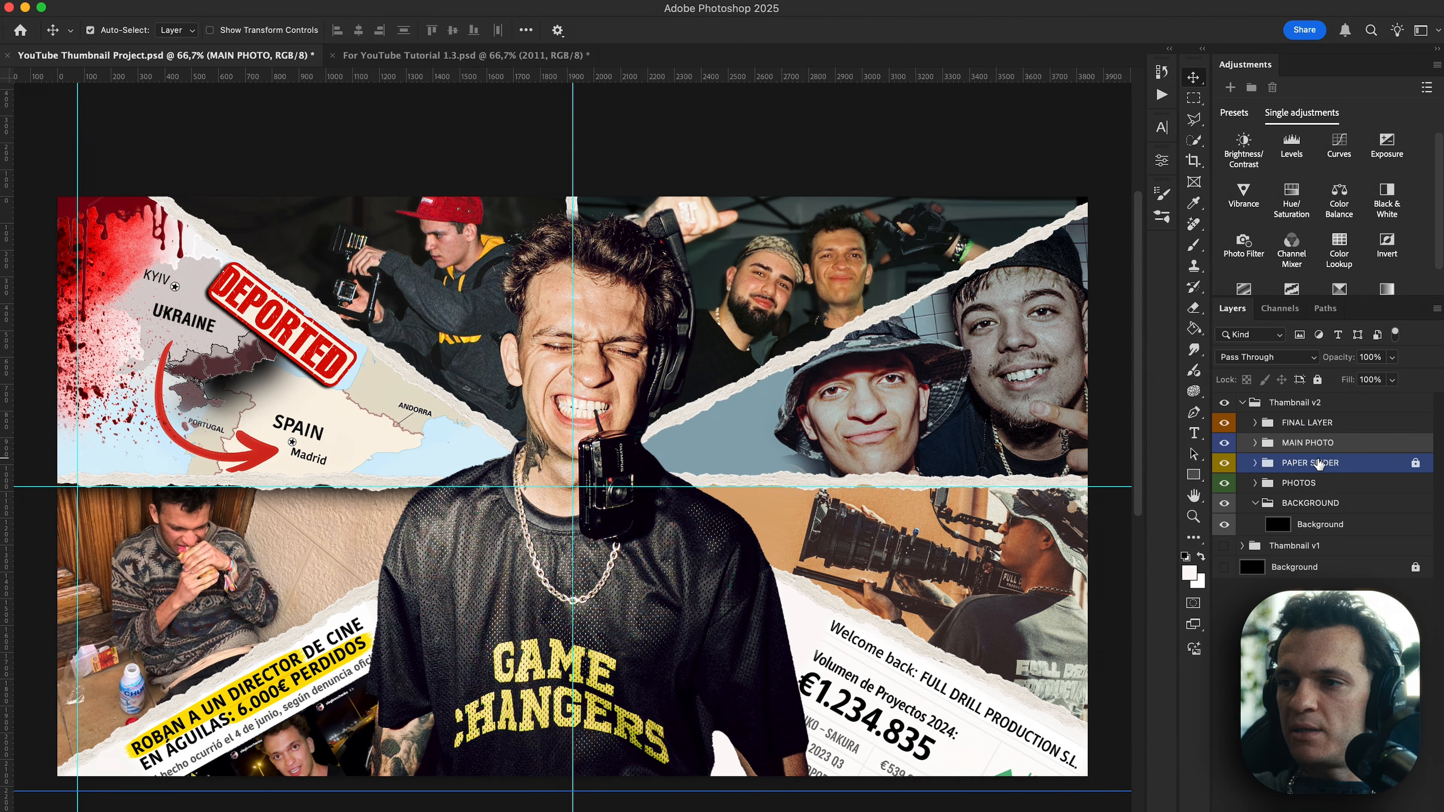
{"action": "left_click", "coordinate": [1318, 380]}
{"action": "left_click", "coordinate": [1268, 503]}
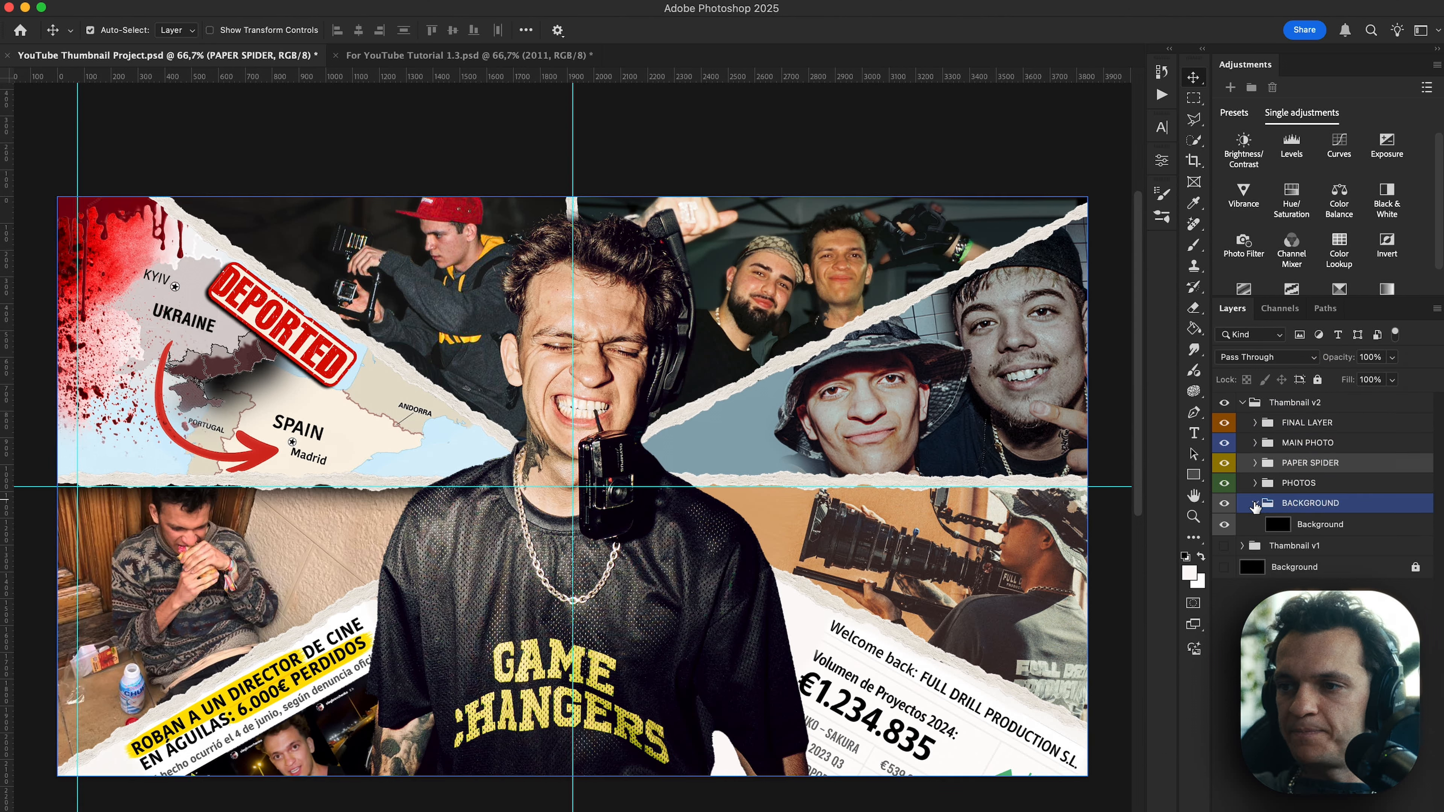
{"action": "left_click", "coordinate": [1254, 504]}
Add a black Drop Shadow to the ME PNG portrait with distance 49 px, spread 16% and size 95 px.
{"action": "left_click", "coordinate": [1255, 443]}
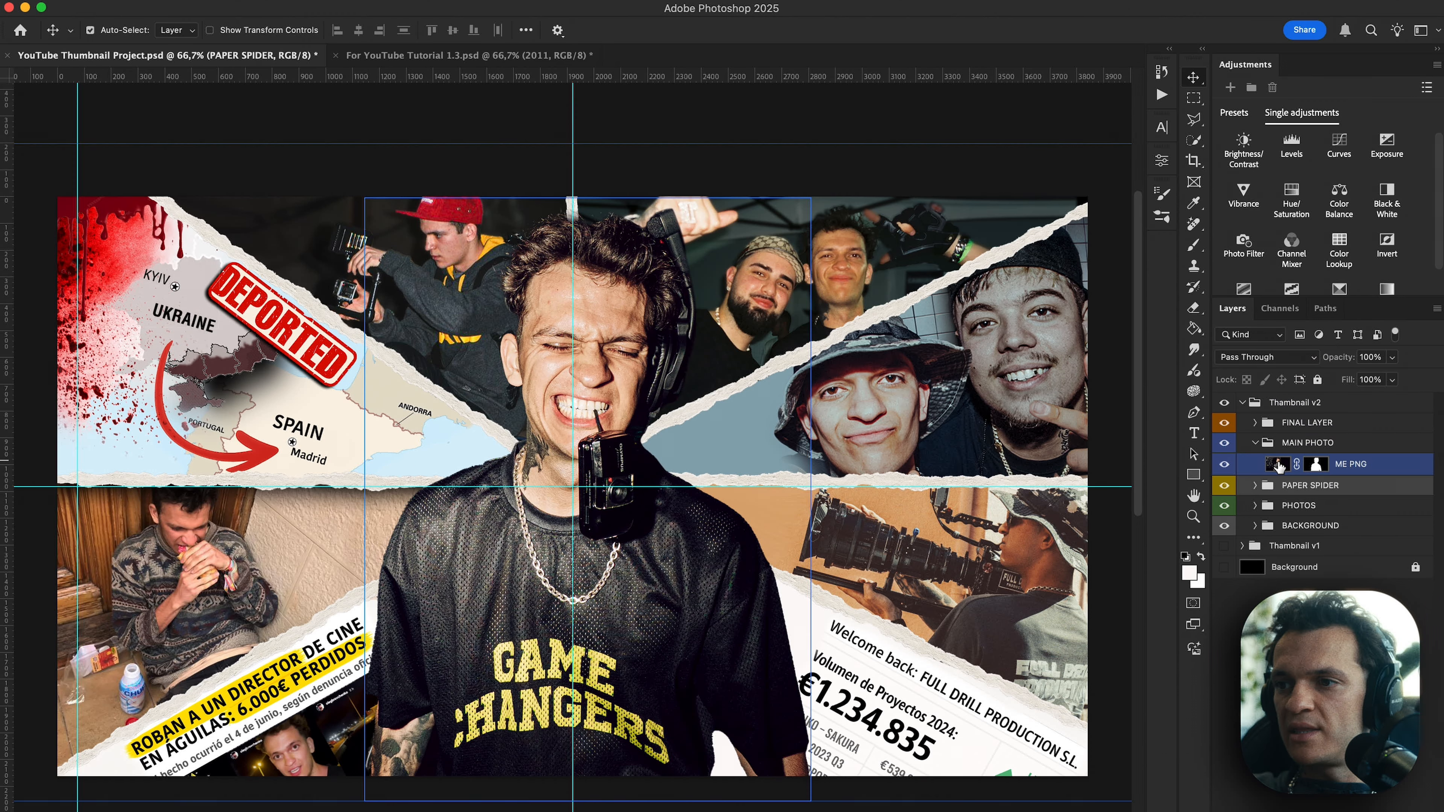
{"action": "left_click", "coordinate": [1274, 467]}
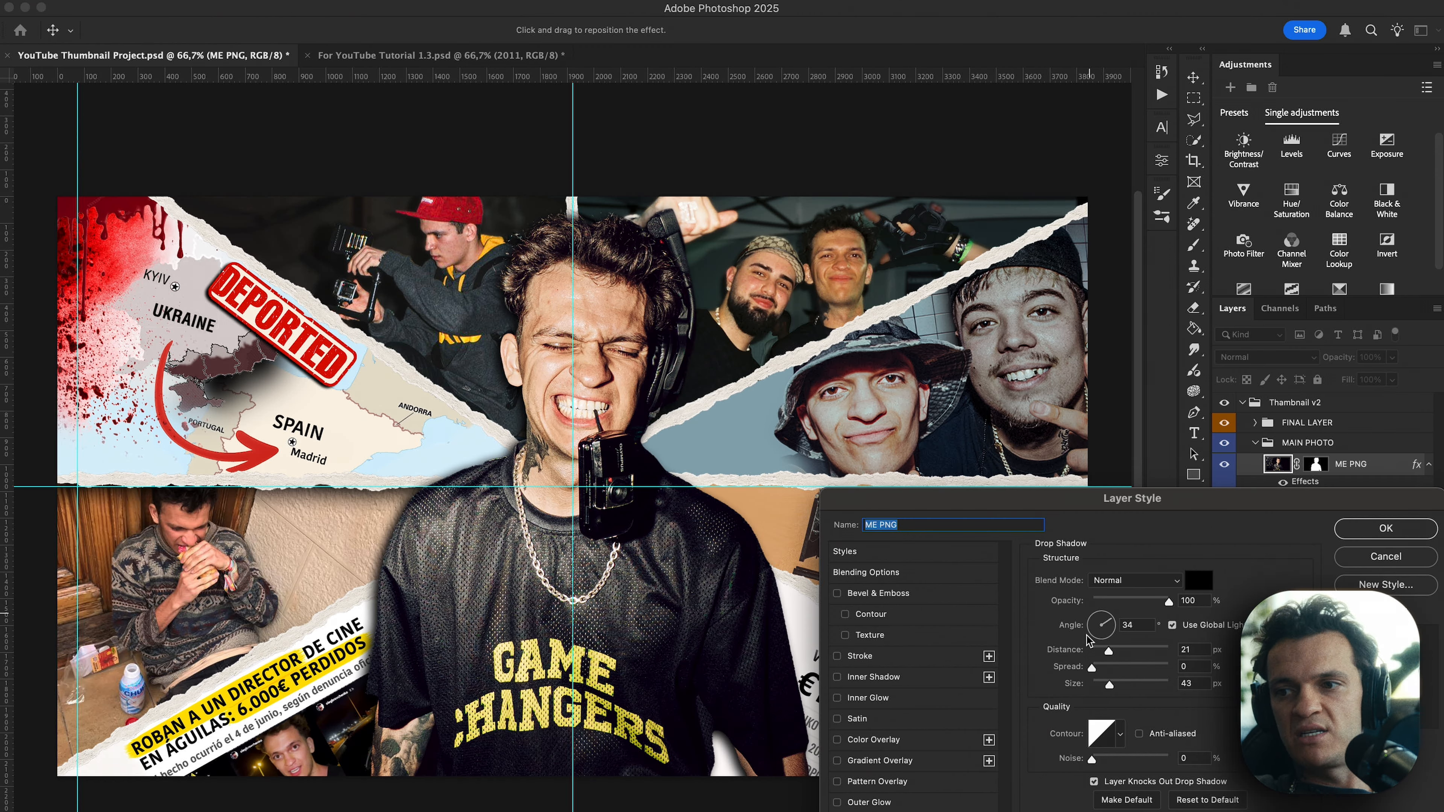
{"action": "left_click_drag", "start_coordinate": [1111, 658], "coordinate": [1125, 684]}
{"action": "left_click_drag", "start_coordinate": [1113, 650], "coordinate": [1127, 651]}
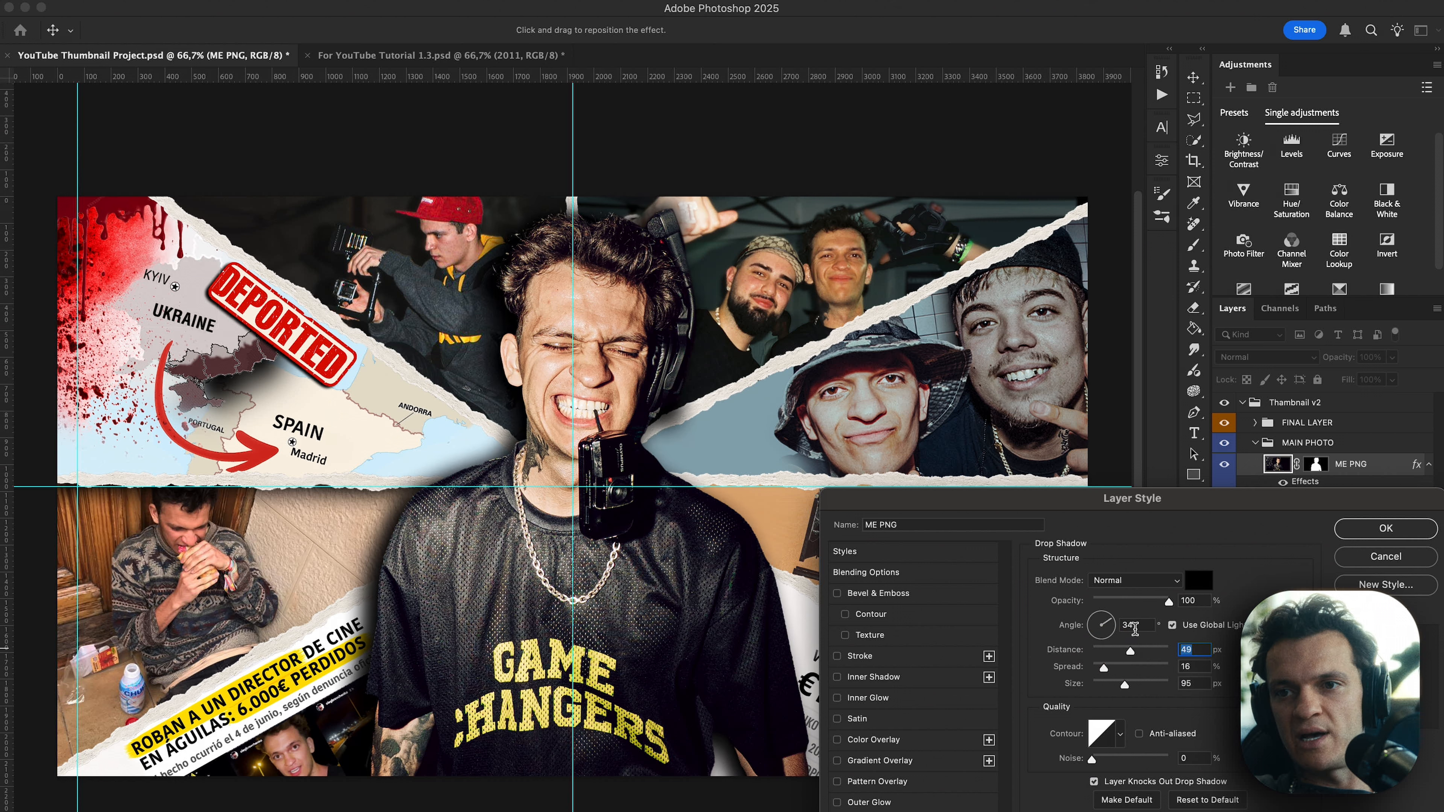
{"action": "left_click", "coordinate": [1369, 530]}
Collapse the effects list of ME PNG and add a new empty layer directly beneath it in the MAIN PHOTO group.
{"action": "key", "text": "e"}
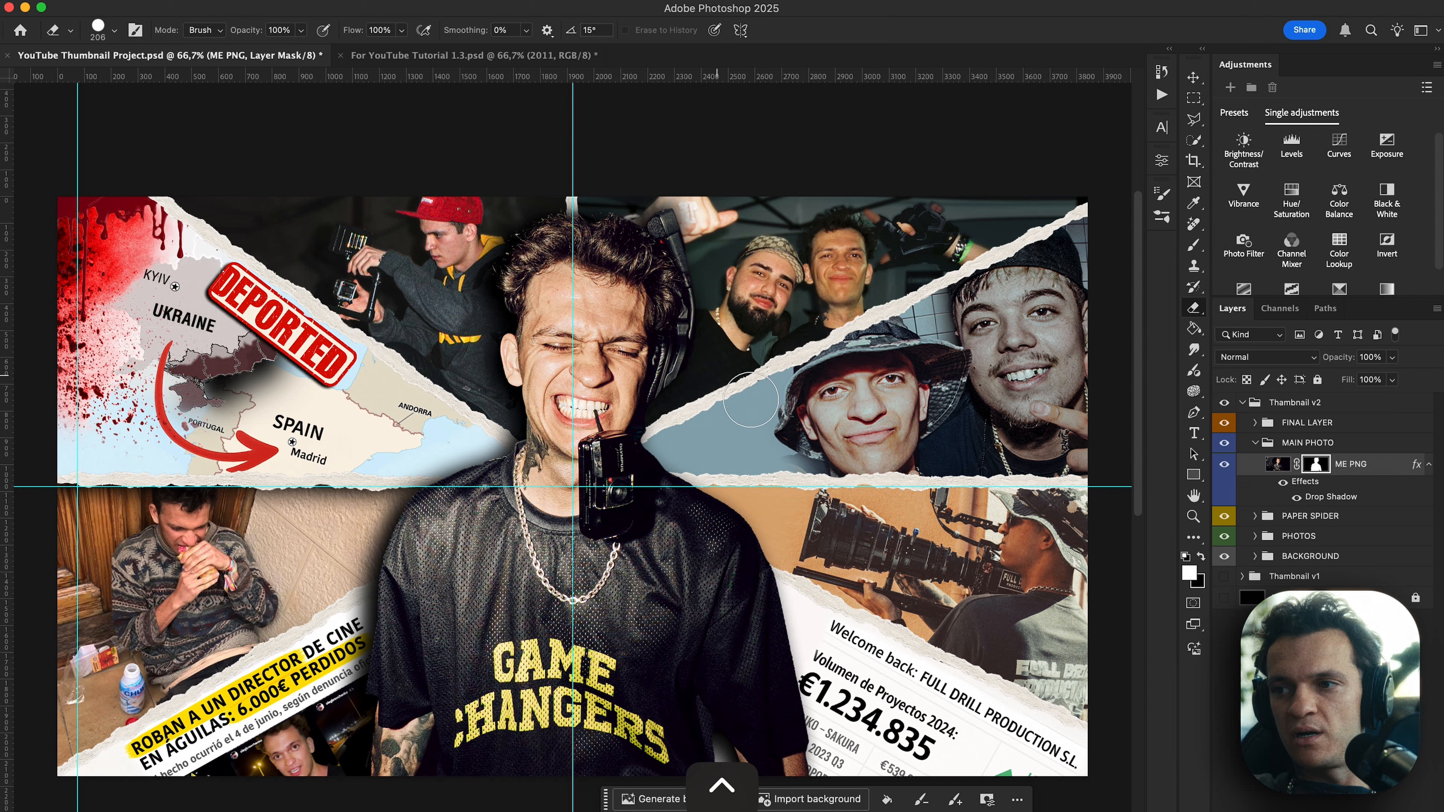
{"action": "key", "text": "v"}
{"action": "left_click", "coordinate": [1300, 535]}
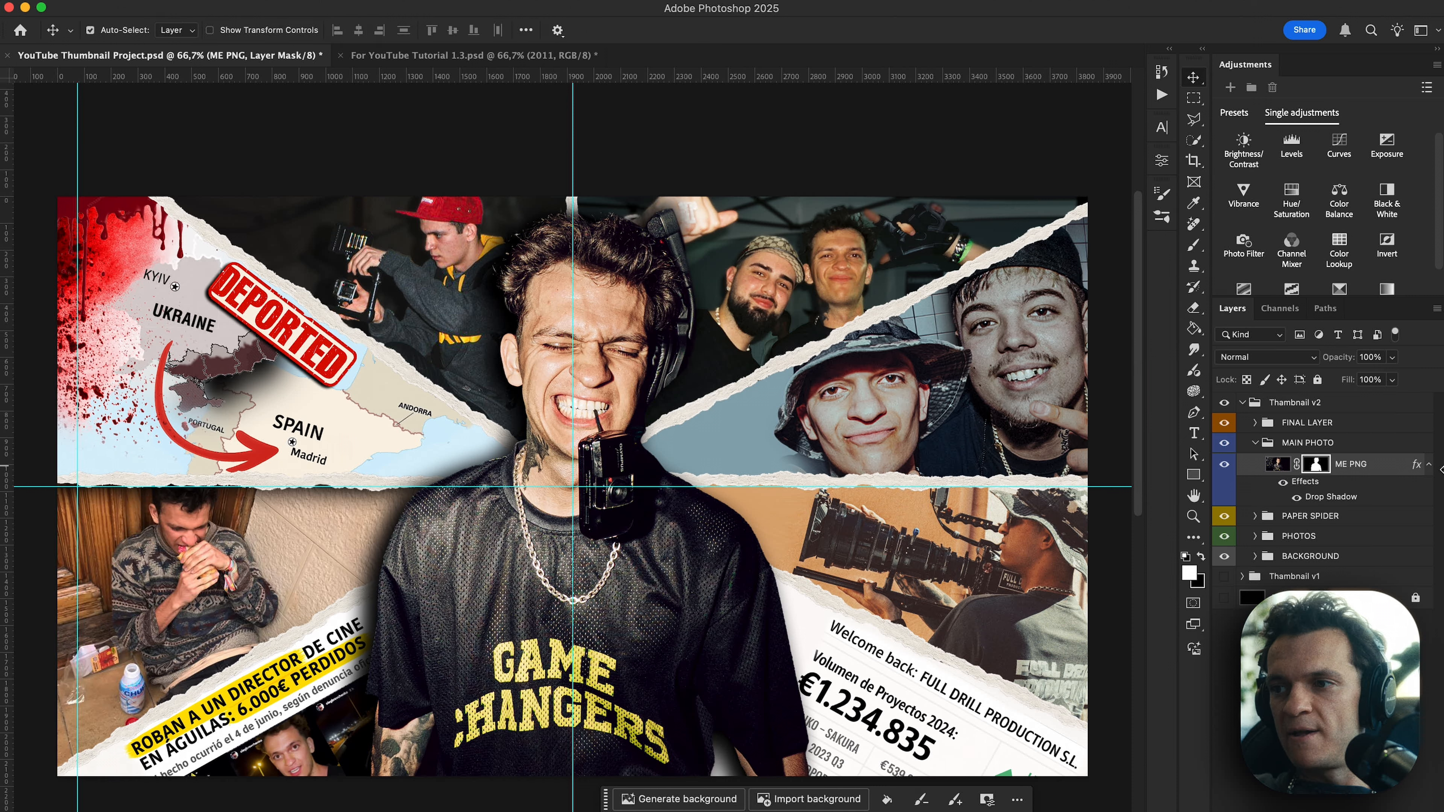
{"action": "left_click", "coordinate": [1428, 464]}
{"action": "left_click", "coordinate": [1277, 464]}
{"action": "key", "text": "super+shift+n"}
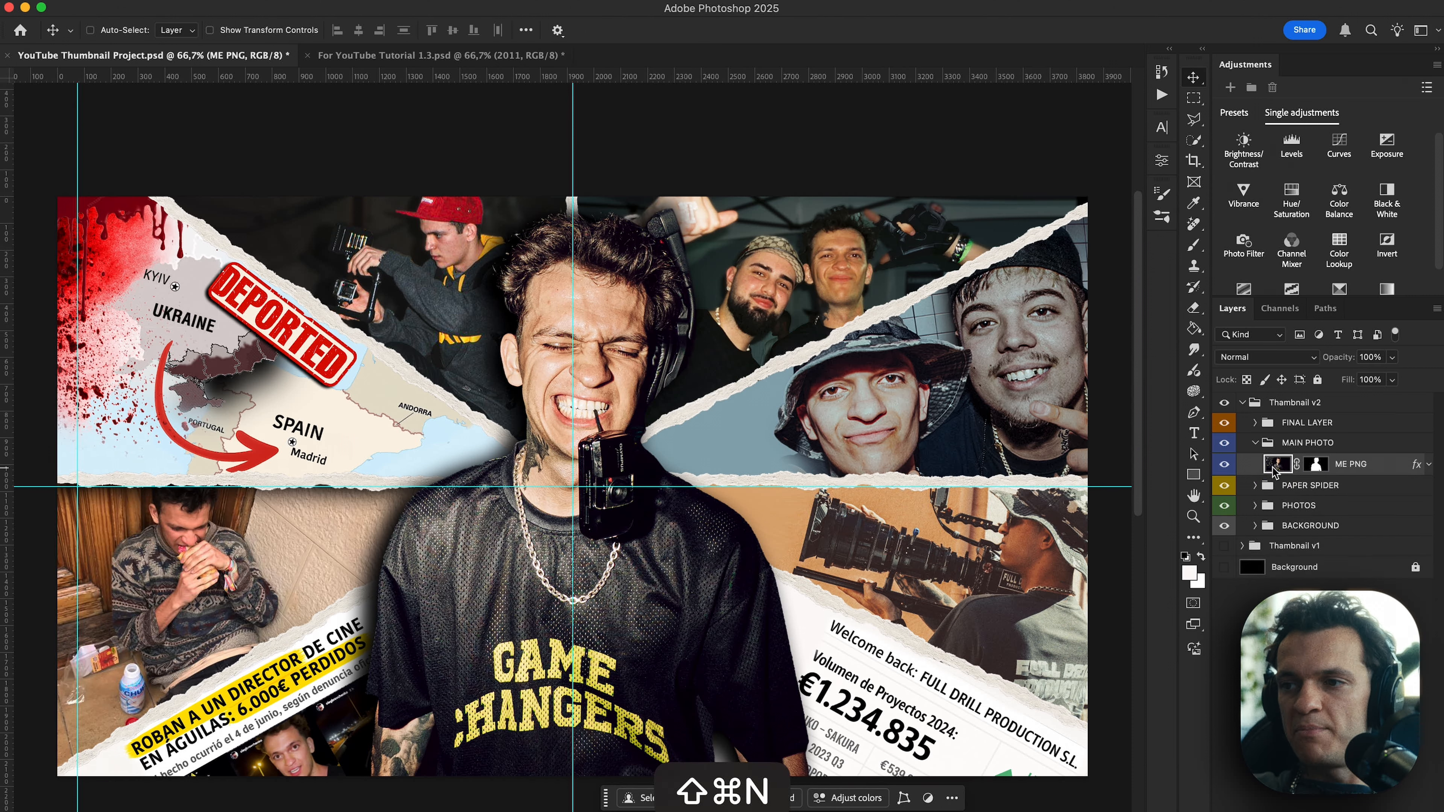
{"action": "key", "text": "Return"}
{"action": "left_click_drag", "start_coordinate": [1274, 472], "coordinate": [1218, 495]}
Paint soft black shading with a large brush around the portrait's head, shoulders and torso on the new layer beneath ME PNG.
{"action": "key", "text": "b"}
{"action": "left_click_drag", "start_coordinate": [546, 366], "coordinate": [603, 366]}
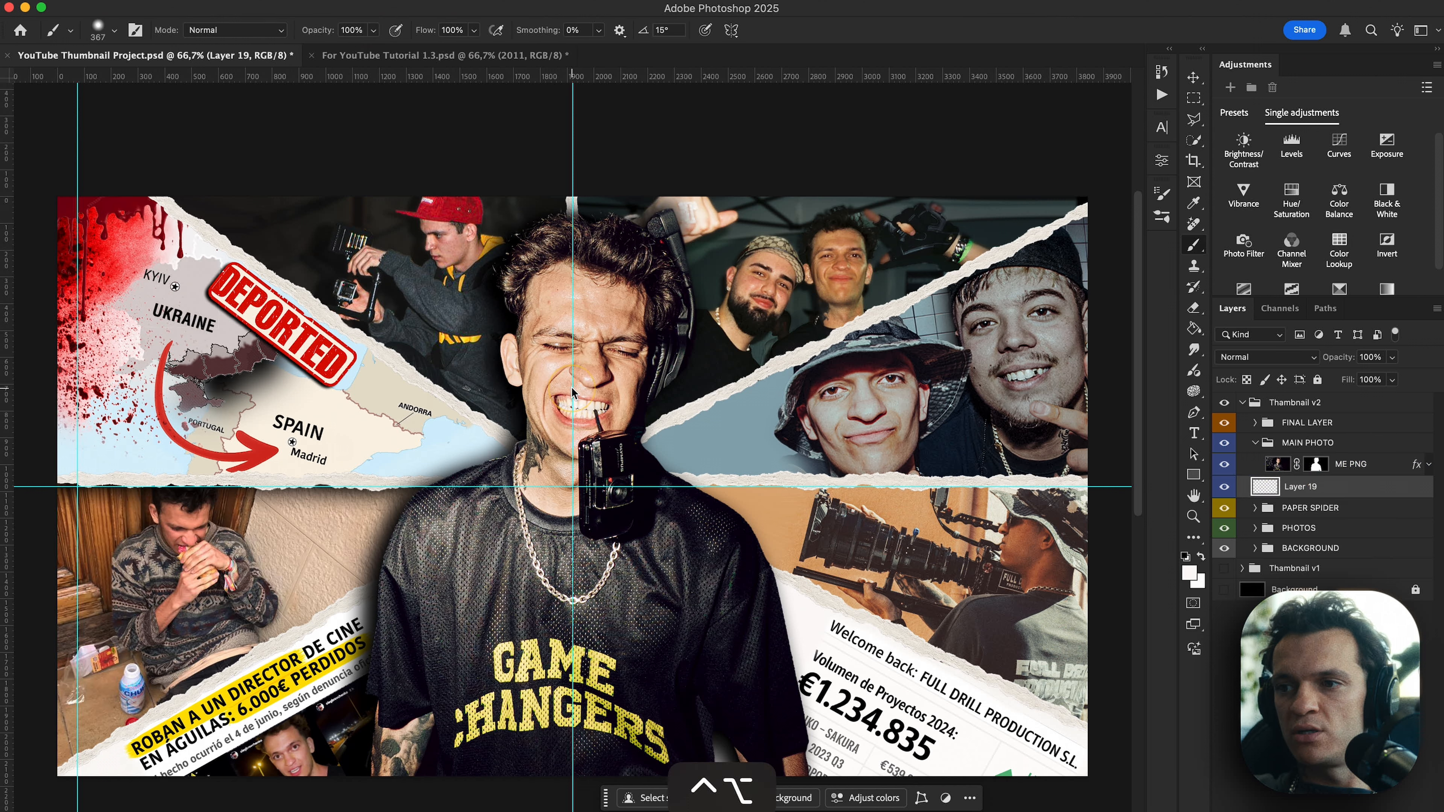
{"action": "left_click_drag", "start_coordinate": [490, 424], "coordinate": [639, 425]}
{"action": "left_click", "coordinate": [514, 348]}
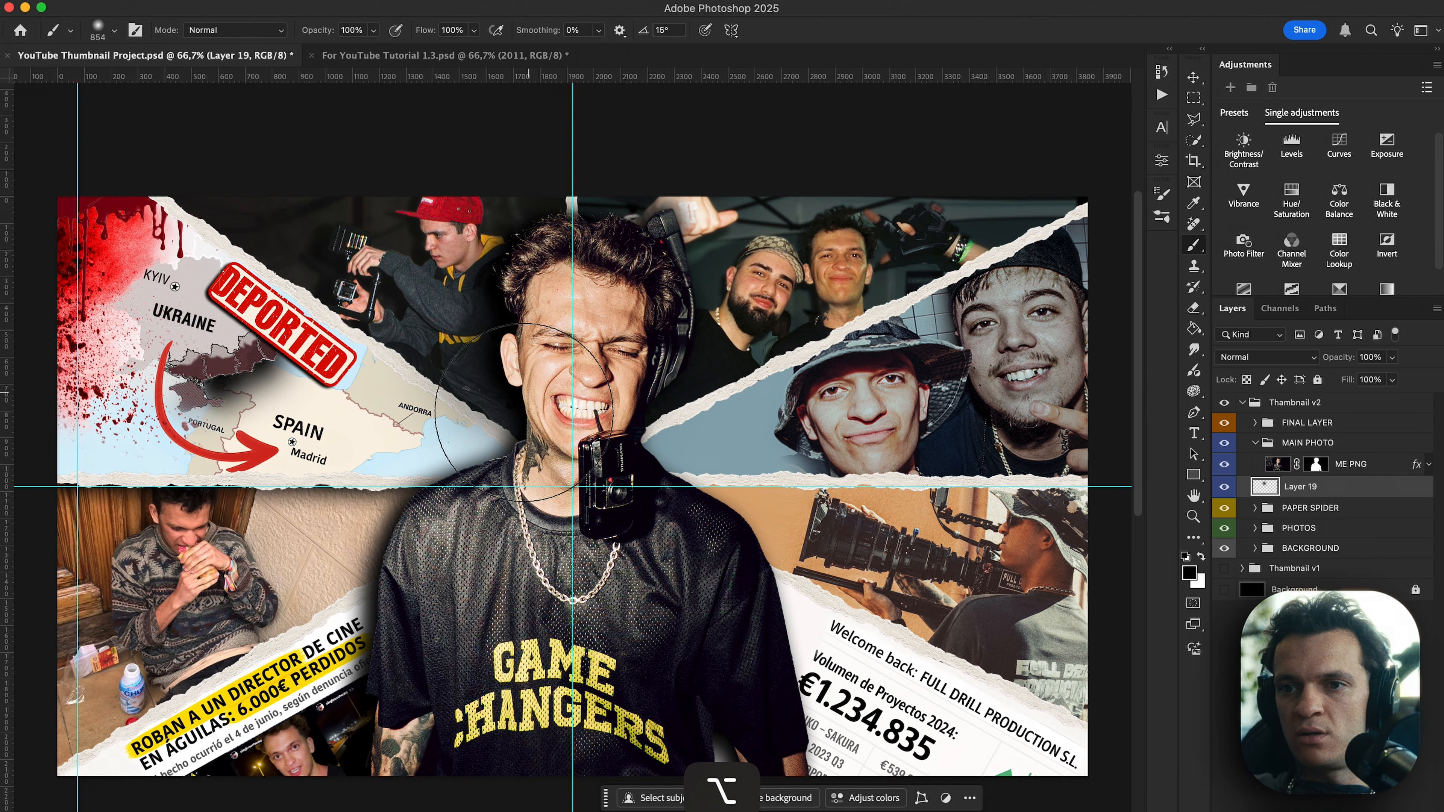
{"action": "left_click", "coordinate": [500, 432]}
{"action": "left_click_drag", "start_coordinate": [493, 471], "coordinate": [573, 488]}
{"action": "left_click", "coordinate": [439, 500]}
{"action": "left_click", "coordinate": [446, 510]}
{"action": "key", "text": "super+z"}
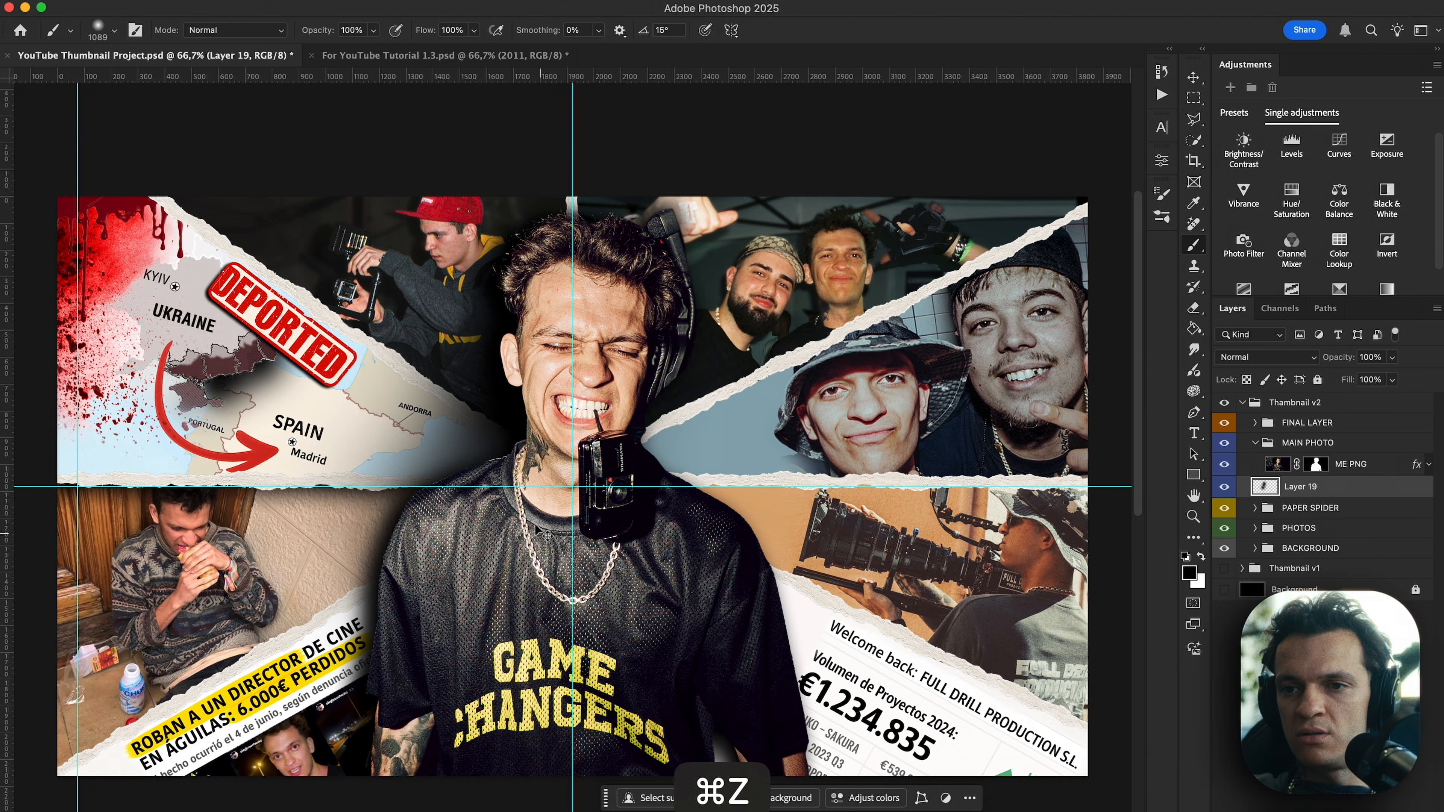
{"action": "left_click", "coordinate": [457, 739]}
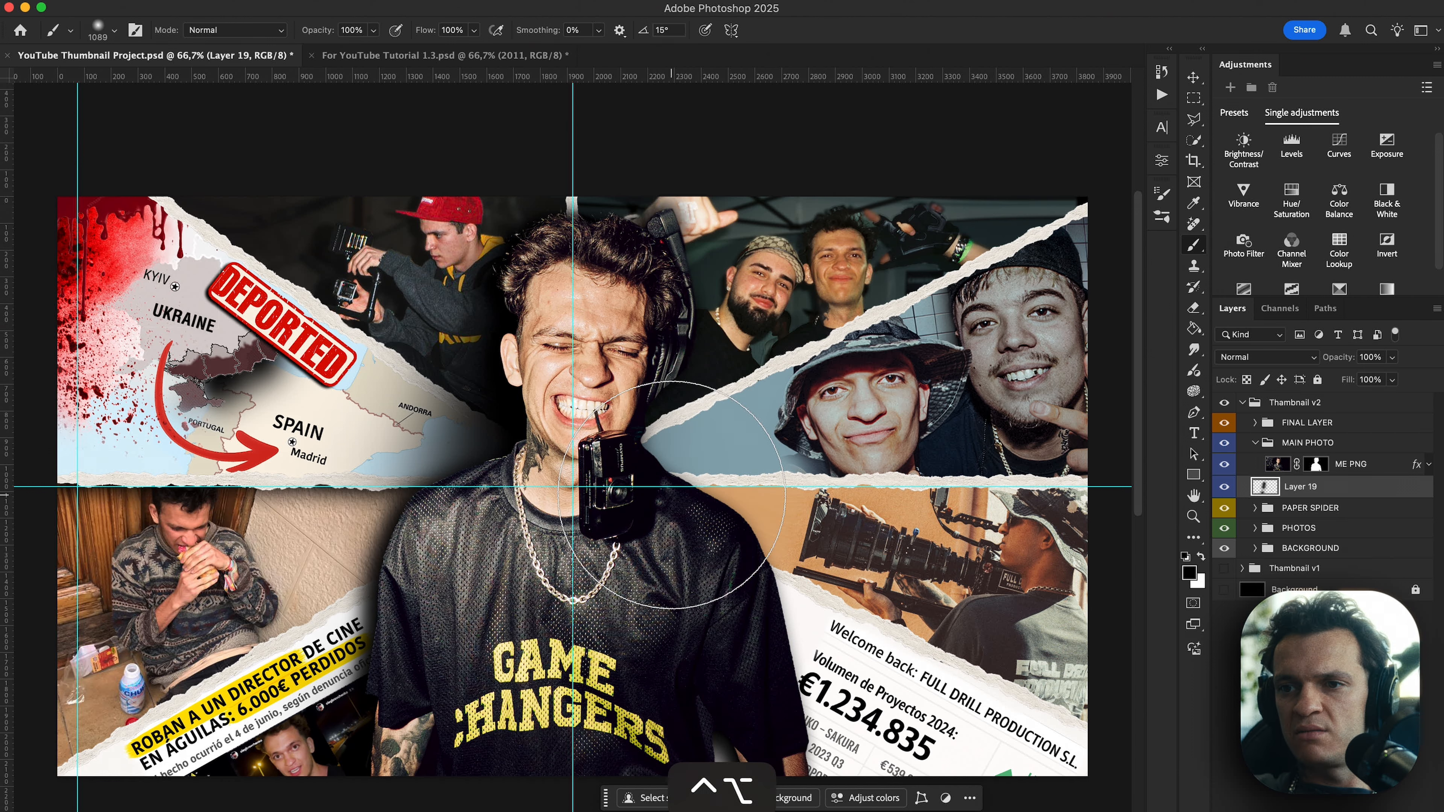
{"action": "left_click_drag", "start_coordinate": [664, 497], "coordinate": [619, 489]}
{"action": "left_click", "coordinate": [620, 489]}
{"action": "left_click_drag", "start_coordinate": [618, 391], "coordinate": [577, 391]}
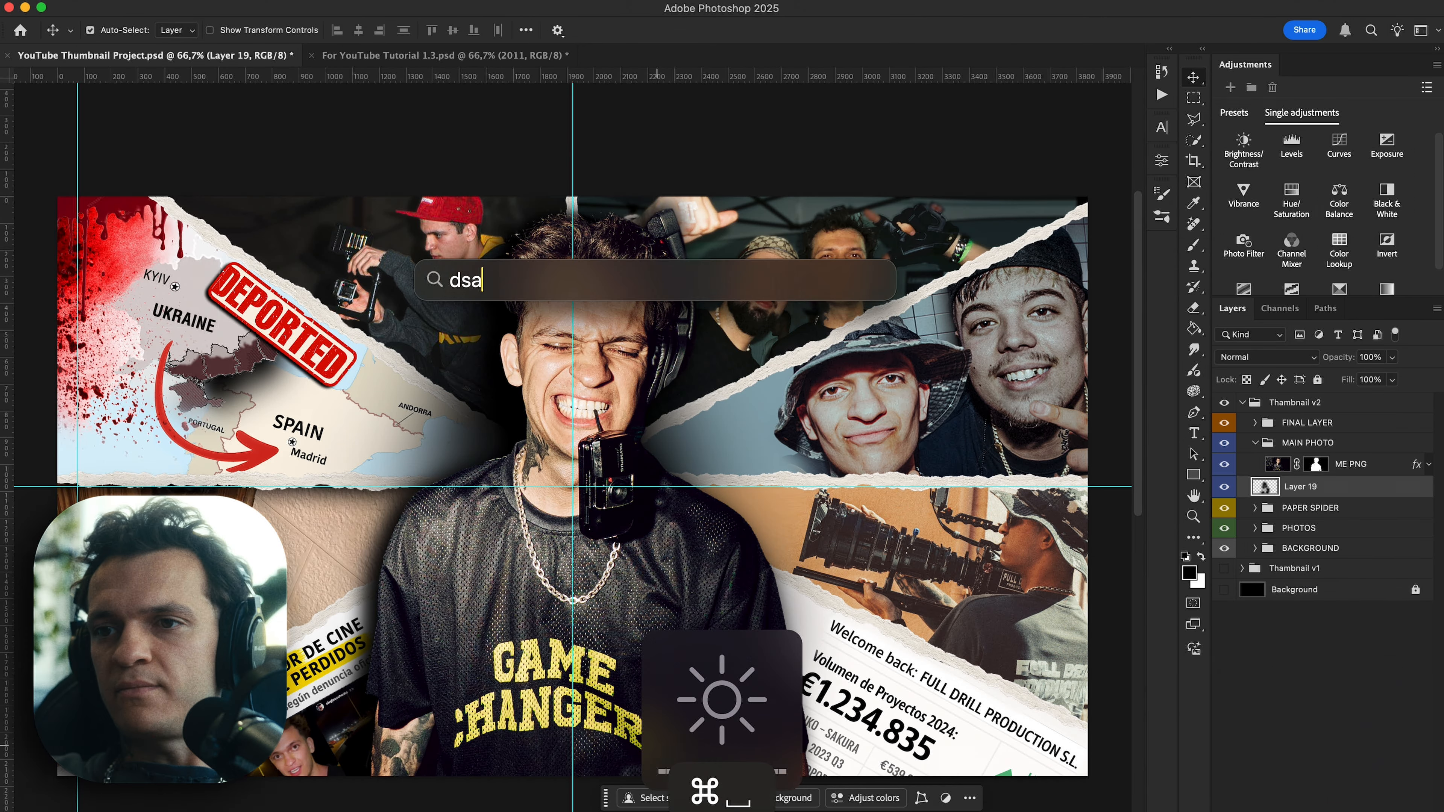
{"action": "key", "text": "Escape"}
{"action": "key", "text": "Escape"}
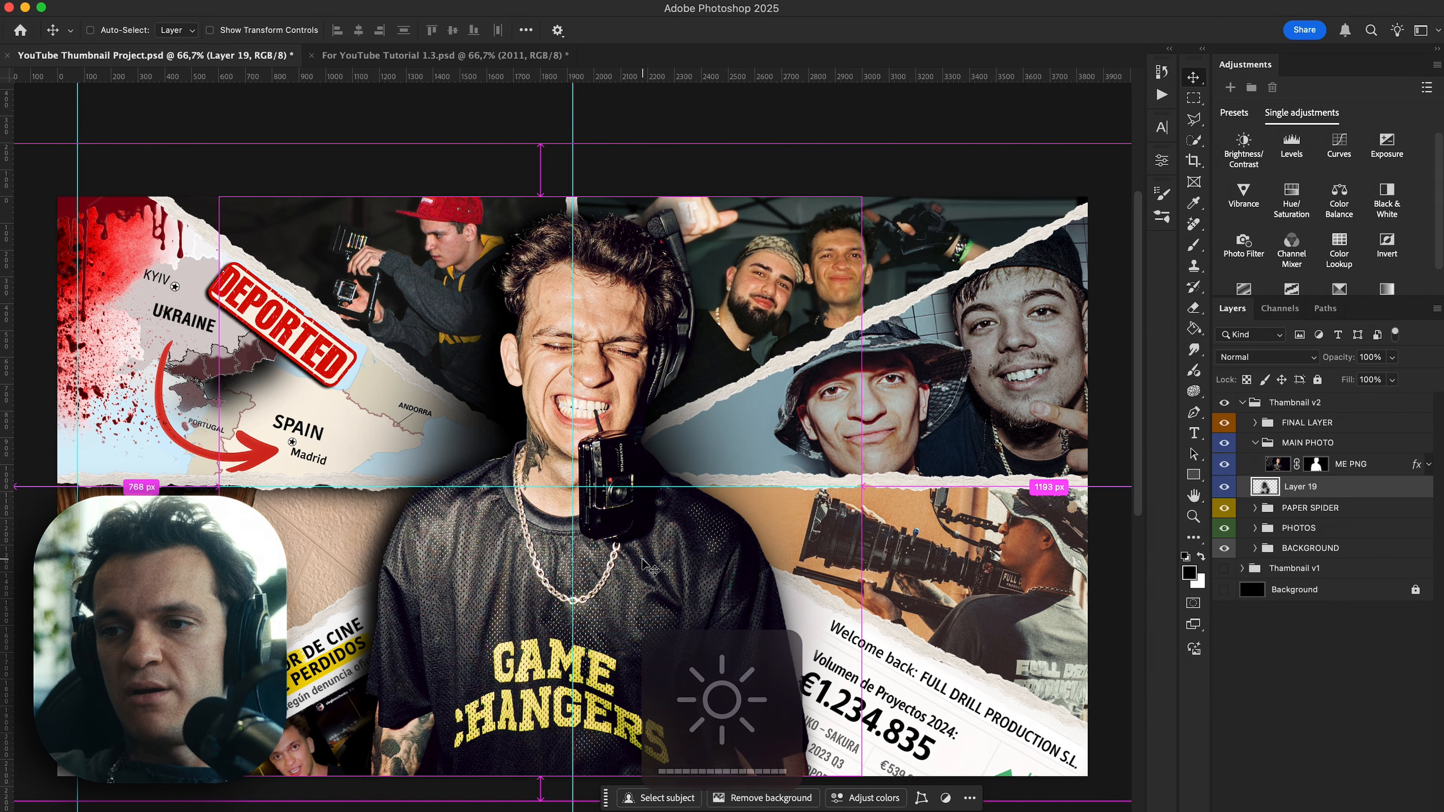
Identify the cameraman photo's layer 7 in the PHOTOS group and select its subject automatically.
{"action": "key", "text": "super+minus"}
{"action": "key", "text": "super+minus"}
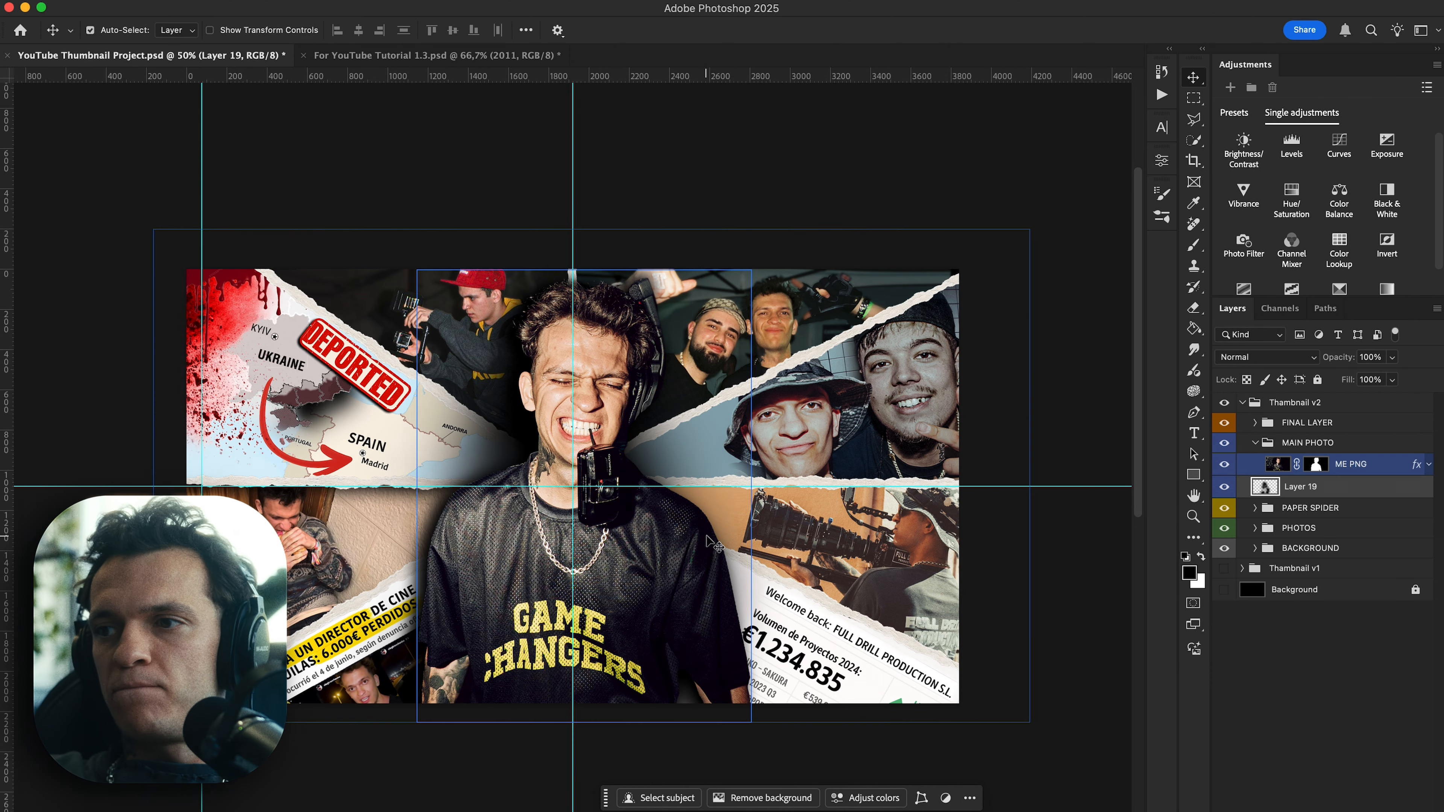
{"action": "left_click", "coordinate": [921, 615]}
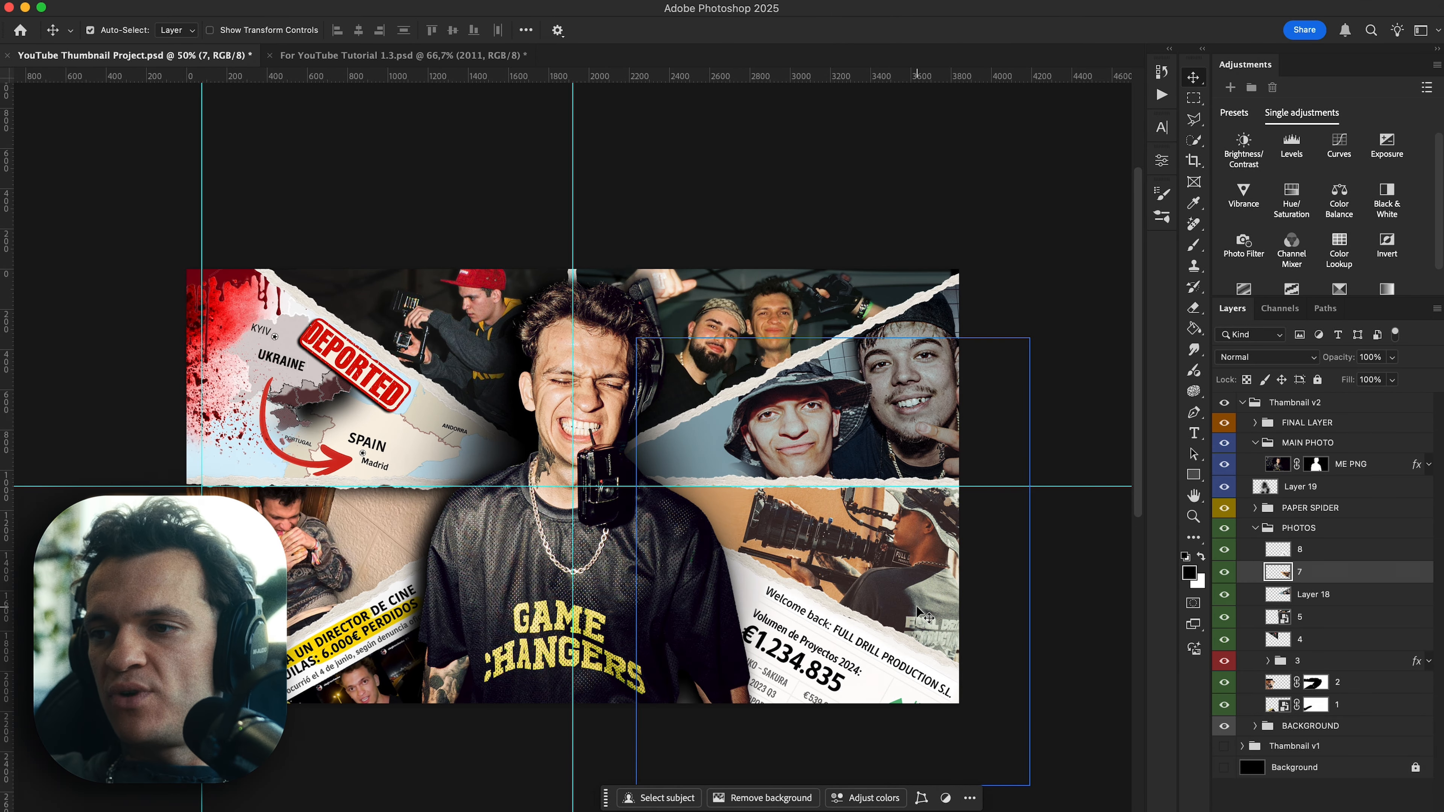
{"action": "scroll", "coordinate": [920, 614], "scroll_direction": "up", "scroll_amount": 2}
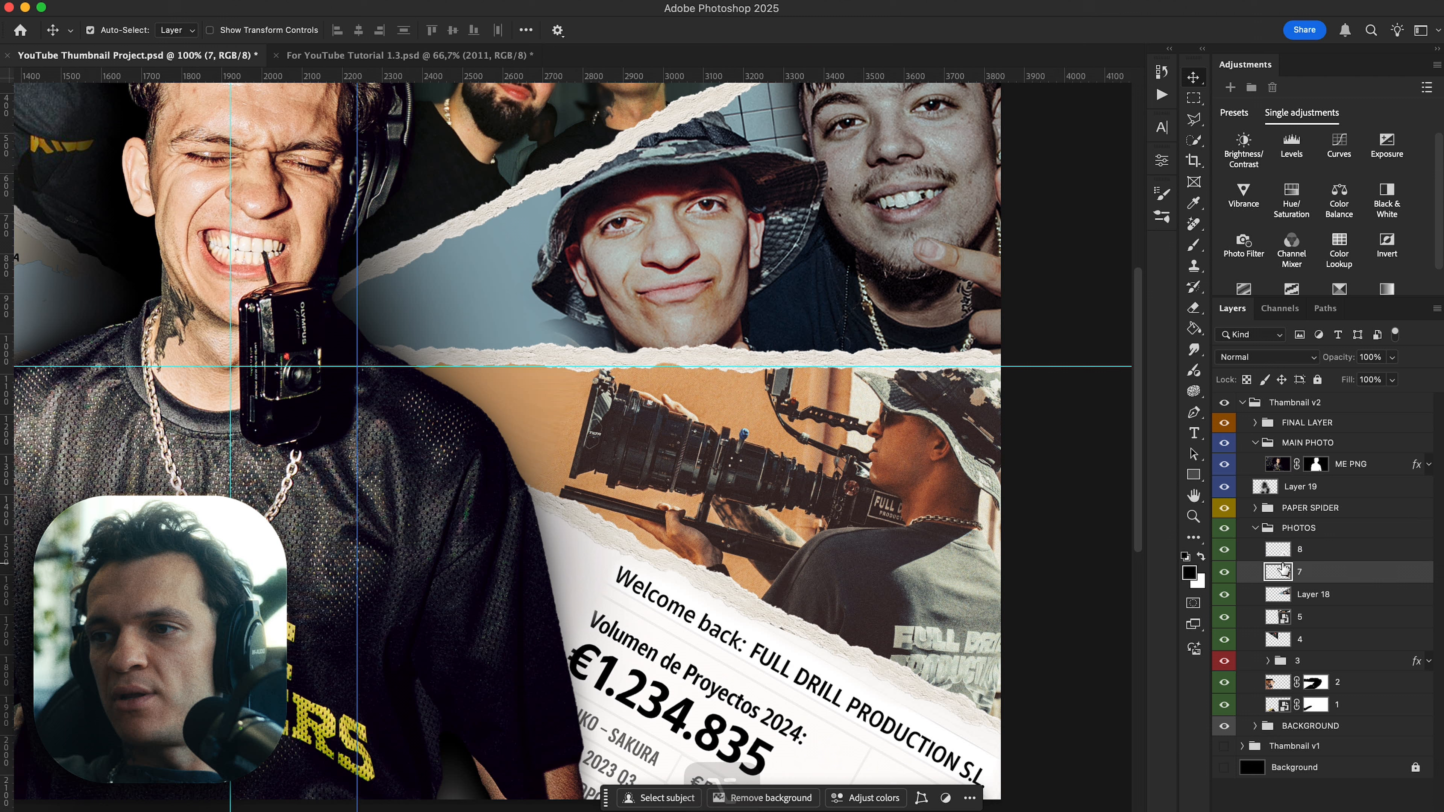
{"action": "left_click", "coordinate": [1225, 572]}
{"action": "left_click", "coordinate": [1225, 573]}
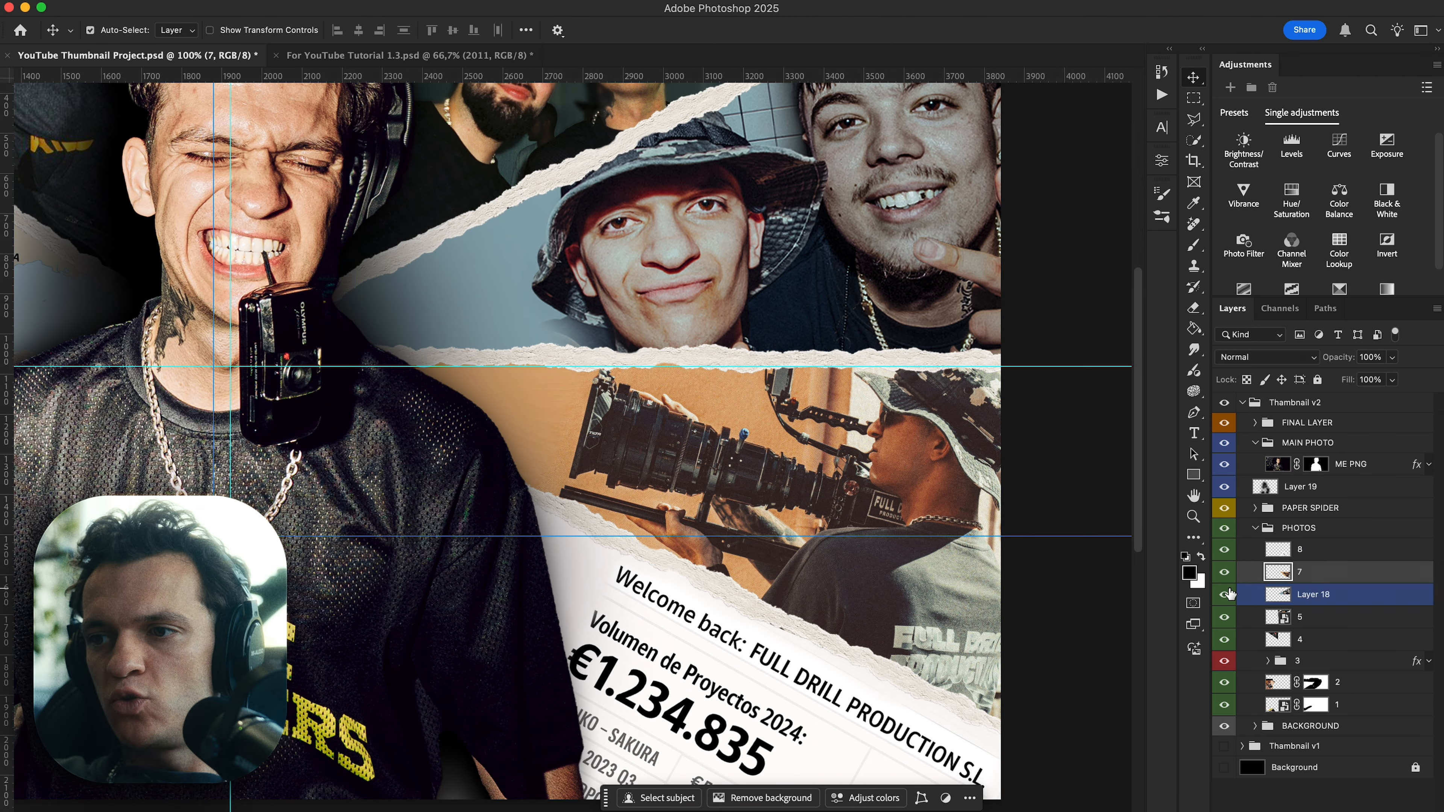
{"action": "left_click", "coordinate": [679, 799]}
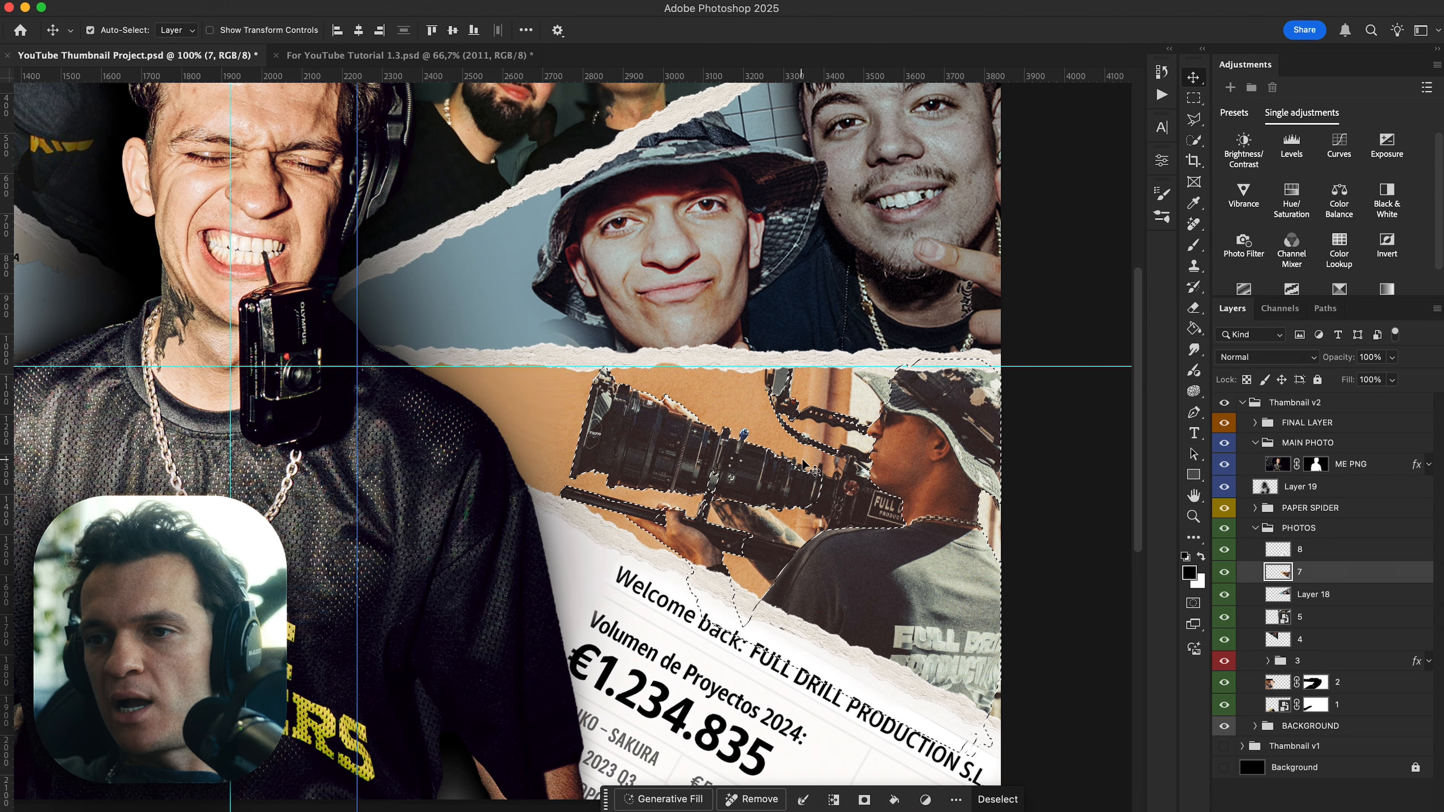
Refine the cameraman selection with the Quick Selection tool and copy the selected area of layer 7 to a new layer.
{"action": "key", "text": "e"}
{"action": "scroll", "coordinate": [865, 489], "scroll_direction": "up", "scroll_amount": 2}
{"action": "mouse_move", "coordinate": [944, 498]}
{"action": "left_mouse_down", "text": "ctrl+alt"}
{"action": "mouse_move", "coordinate": [835, 499]}
{"action": "mouse_move", "coordinate": [939, 516]}
{"action": "mouse_move", "coordinate": [823, 508]}
{"action": "left_mouse_up", "text": "ctrl+alt"}
{"action": "key", "text": "super+z"}
{"action": "key", "text": "w"}
{"action": "mouse_move", "coordinate": [687, 526]}
{"action": "left_mouse_down"}
{"action": "mouse_move", "coordinate": [739, 548]}
{"action": "mouse_move", "coordinate": [681, 507]}
{"action": "left_mouse_up"}
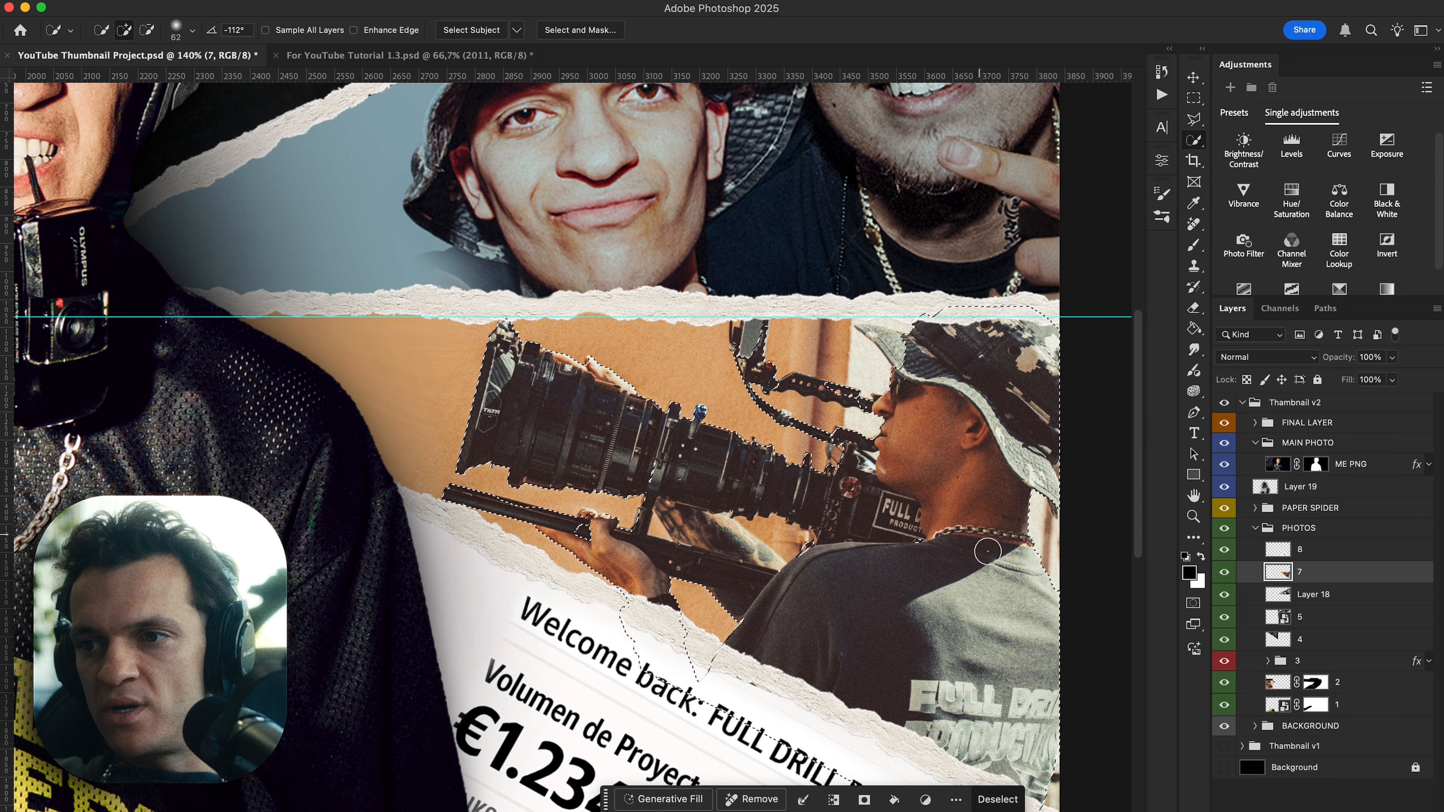
{"action": "key", "text": "super+j"}
{"action": "key", "text": "v"}
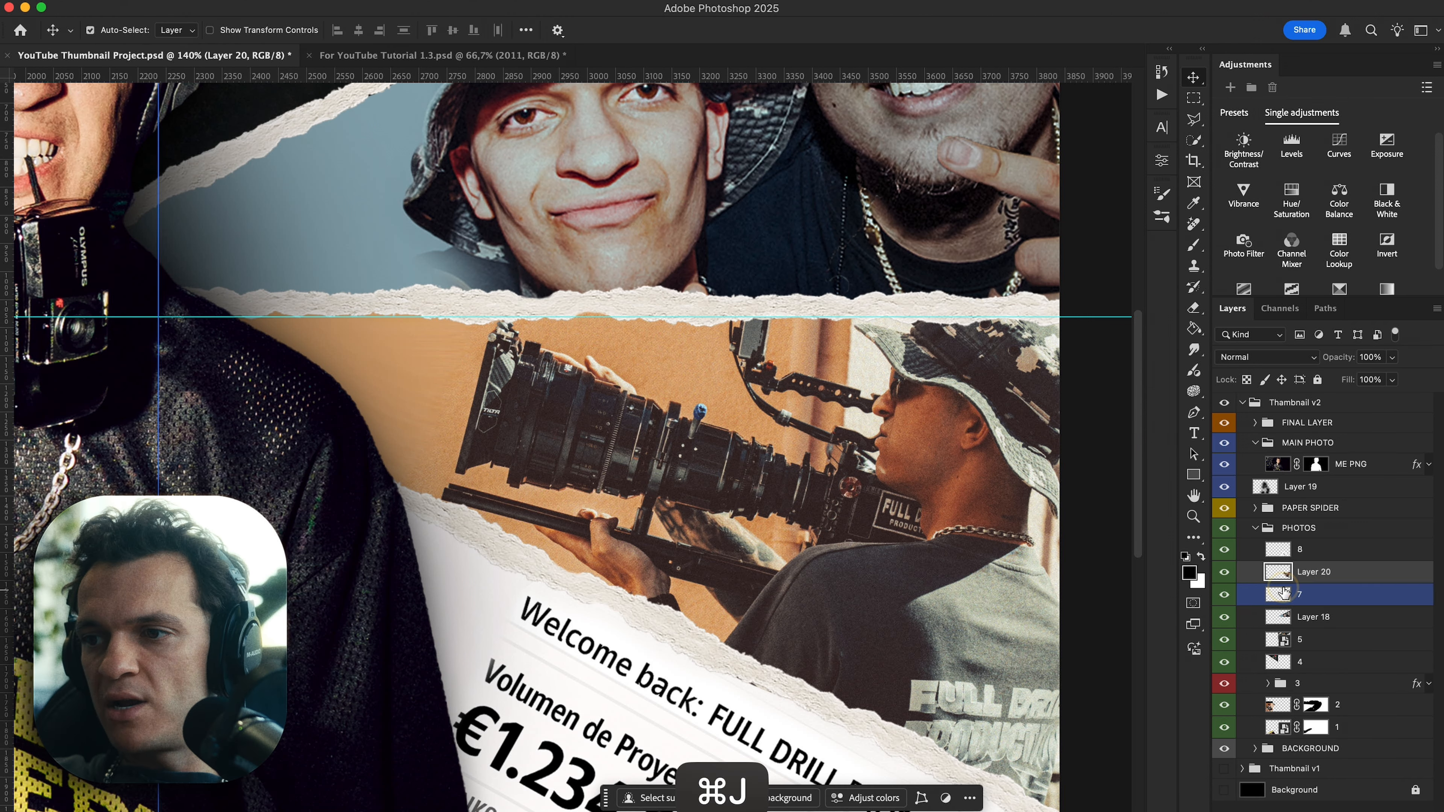
Clip a Curves adjustment to layer 7 and darken the photo by lowering the white point's output to 195.
{"action": "left_click", "coordinate": [1339, 147]}
{"action": "key", "text": "super+alt+g"}
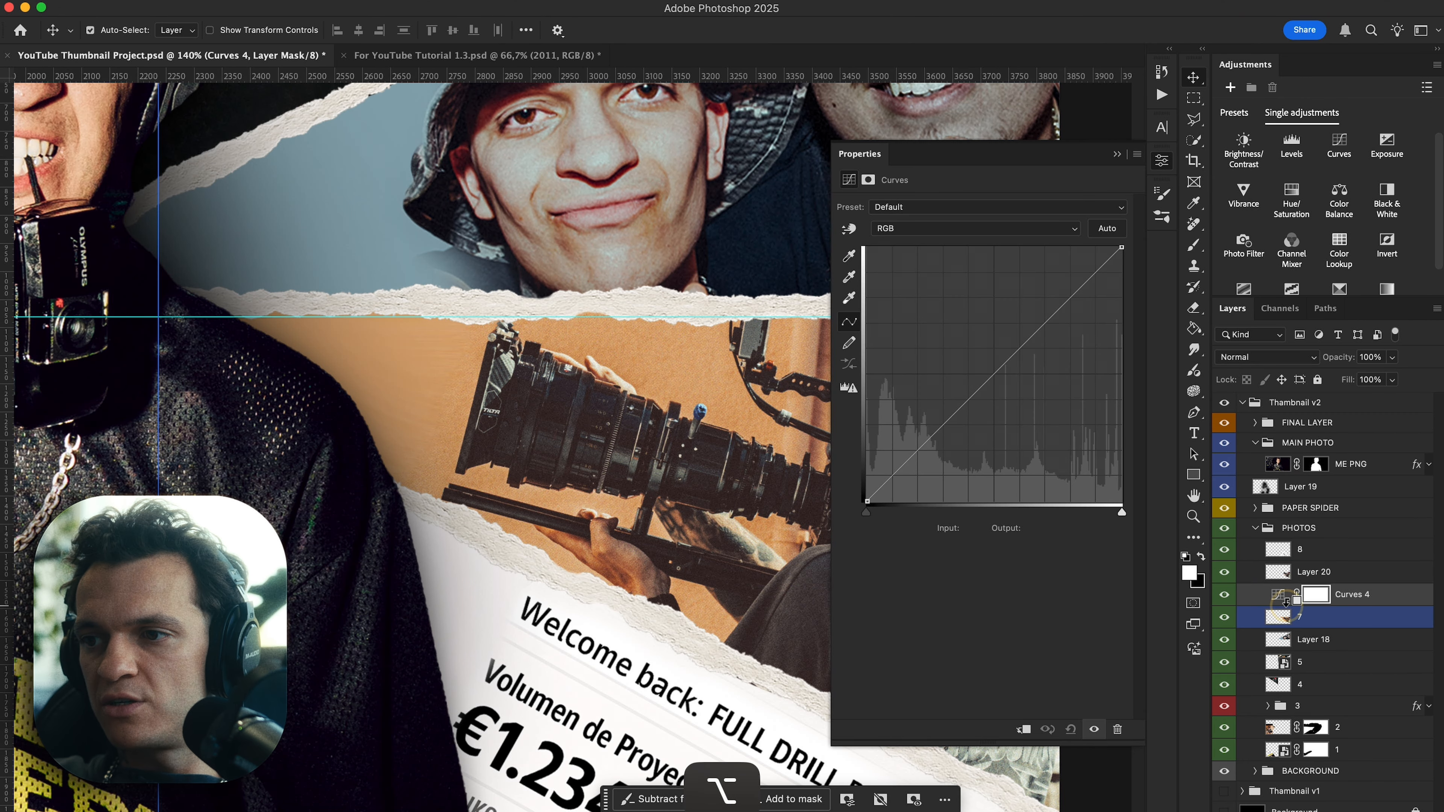
{"action": "left_click_drag", "start_coordinate": [1121, 250], "coordinate": [1122, 308]}
{"action": "scroll", "coordinate": [659, 369], "scroll_direction": "right", "scroll_amount": 5}
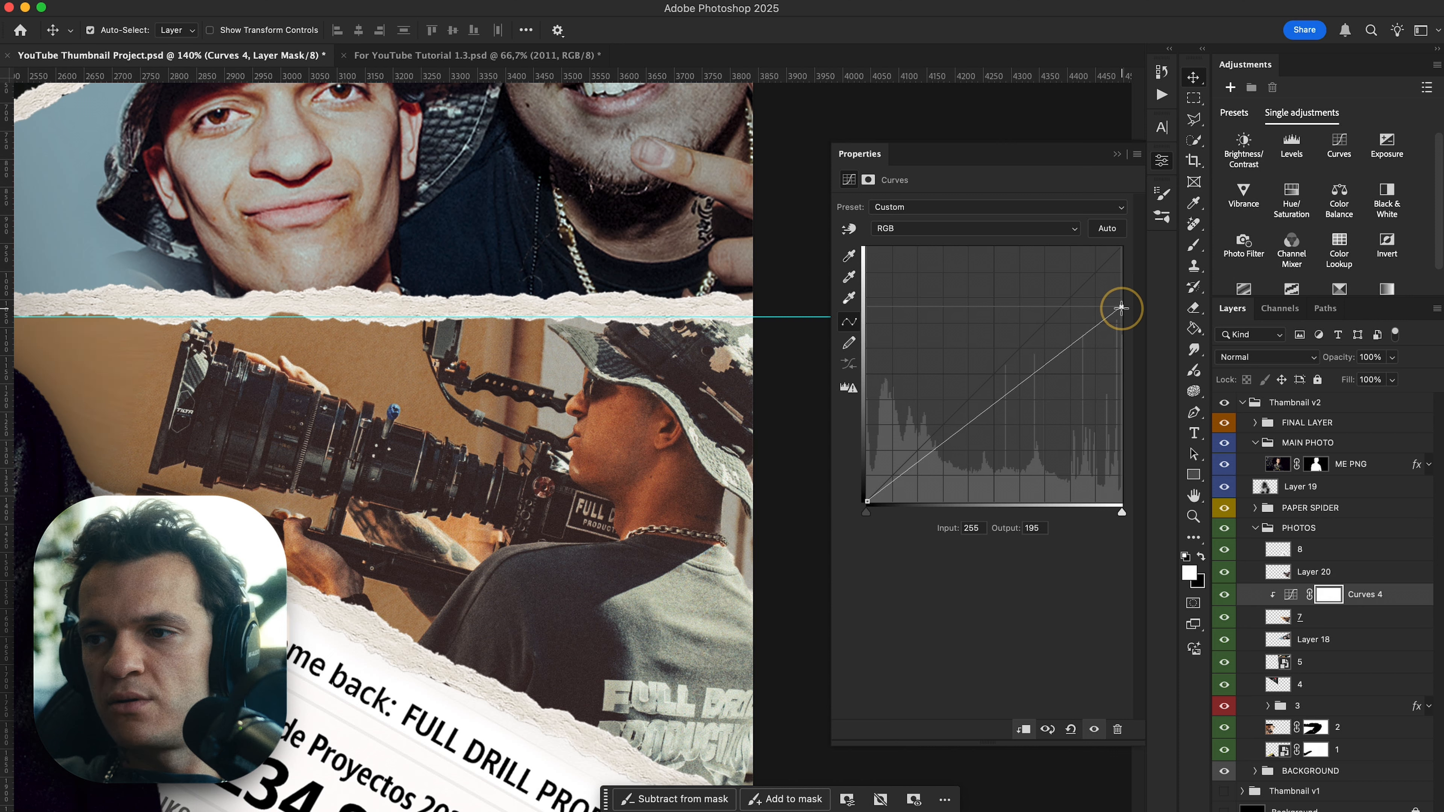
Clip a Curves adjustment to the cameraman cutout, raising highlights, lifting input 70 to output 94 and moving the black point to input 27.
{"action": "left_click", "coordinate": [1281, 626]}
{"action": "left_click", "coordinate": [1284, 574]}
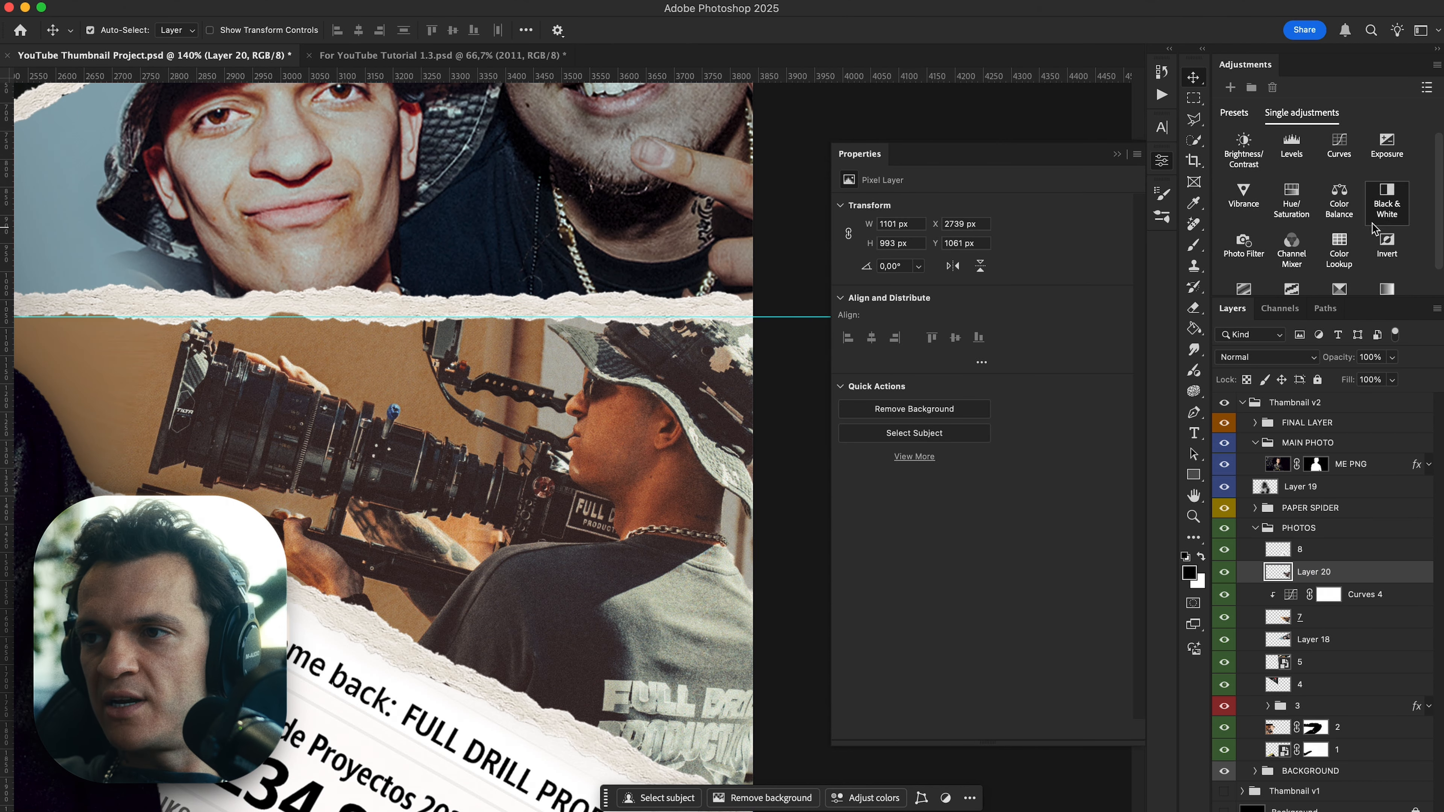
{"action": "left_click", "coordinate": [1343, 158]}
{"action": "left_click", "coordinate": [1296, 580], "text": "alt"}
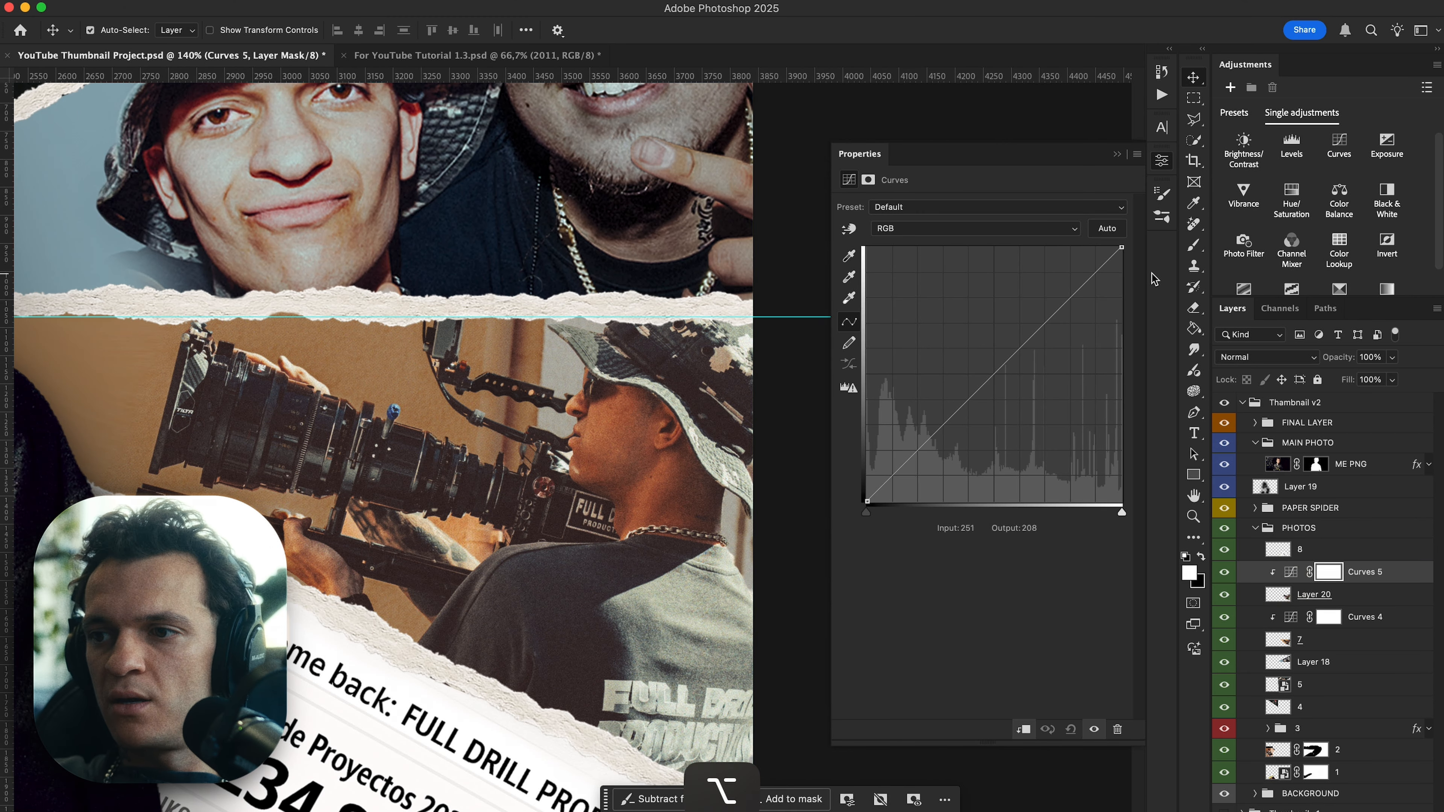
{"action": "left_click_drag", "start_coordinate": [1038, 314], "coordinate": [1048, 286]}
{"action": "left_click", "coordinate": [937, 407]}
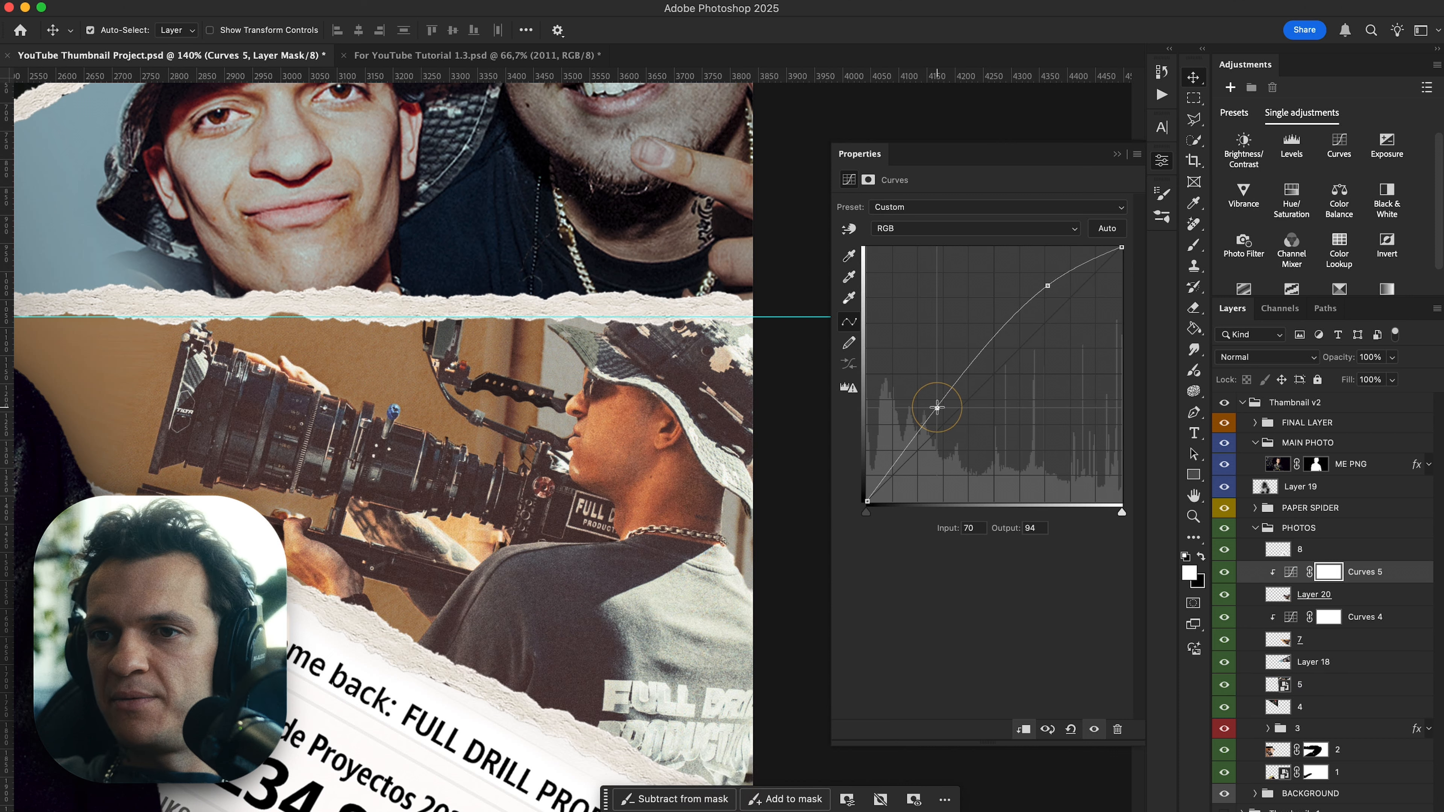
{"action": "left_click_drag", "start_coordinate": [869, 502], "coordinate": [897, 515]}
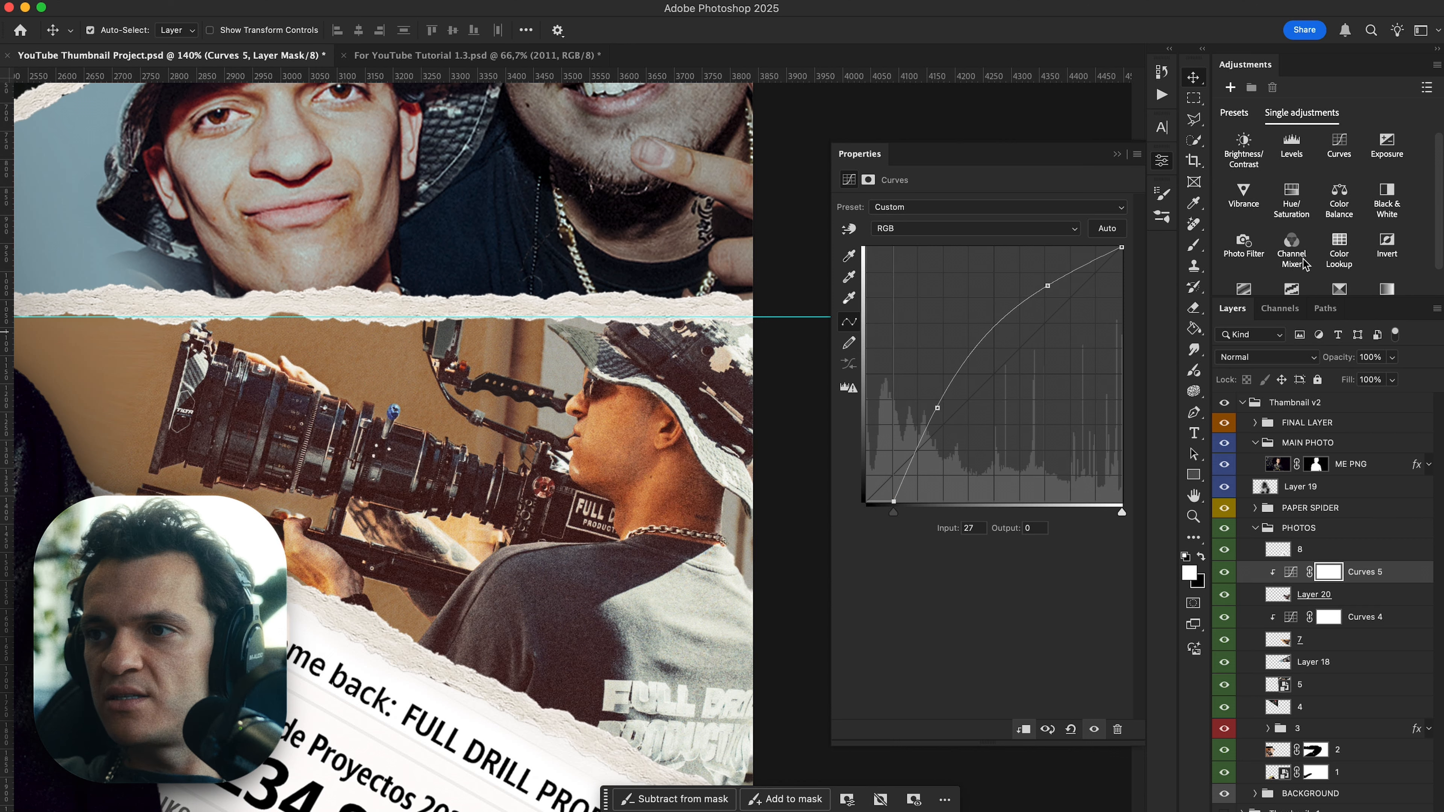
Clip a Selective Color adjustment to the cameraman cutout and set its Blacks to cyan +50, yellow +9 and black +46.
{"action": "left_click", "coordinate": [1339, 289]}
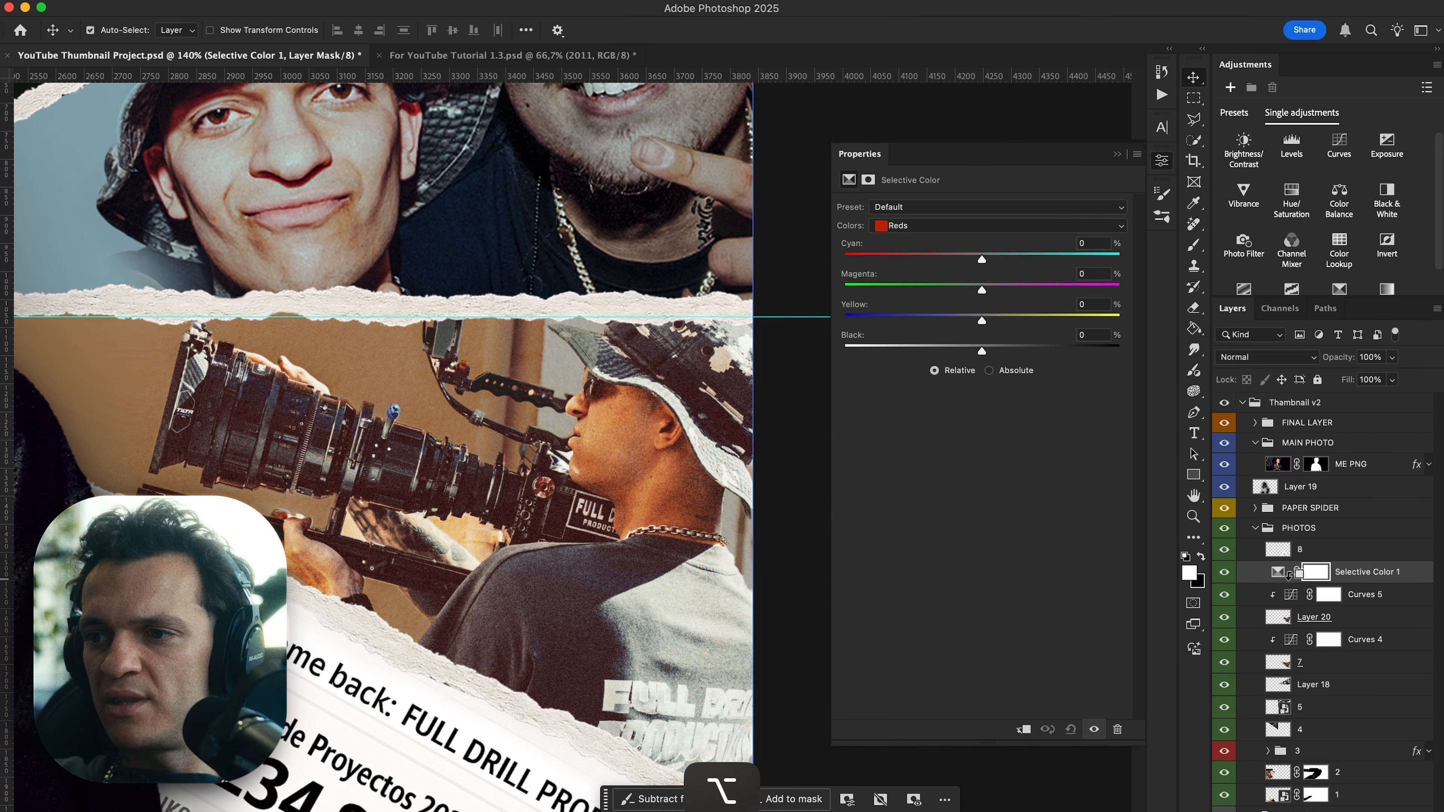
{"action": "left_click", "coordinate": [1287, 575], "text": "alt"}
{"action": "left_click", "coordinate": [899, 225]}
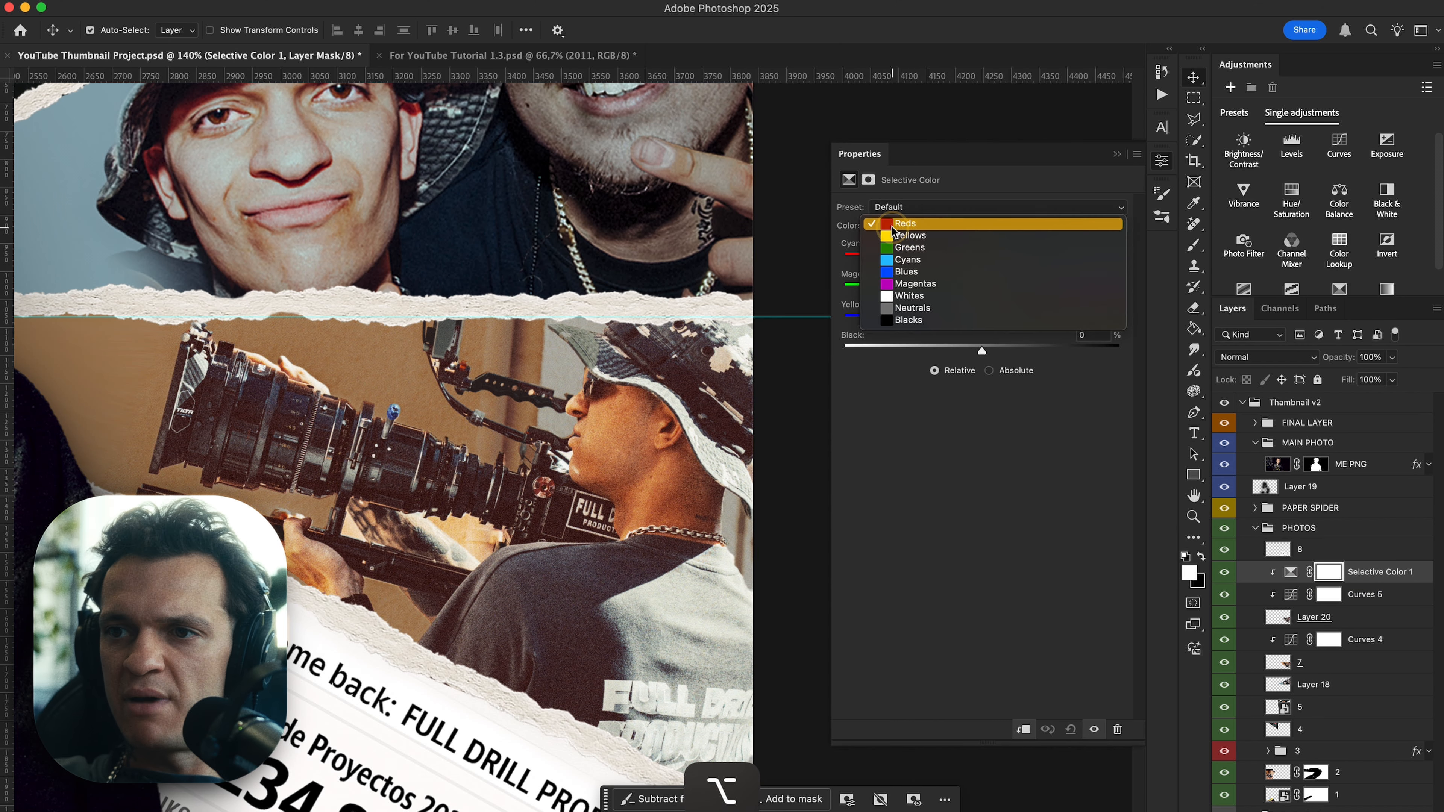
{"action": "left_click", "coordinate": [918, 320]}
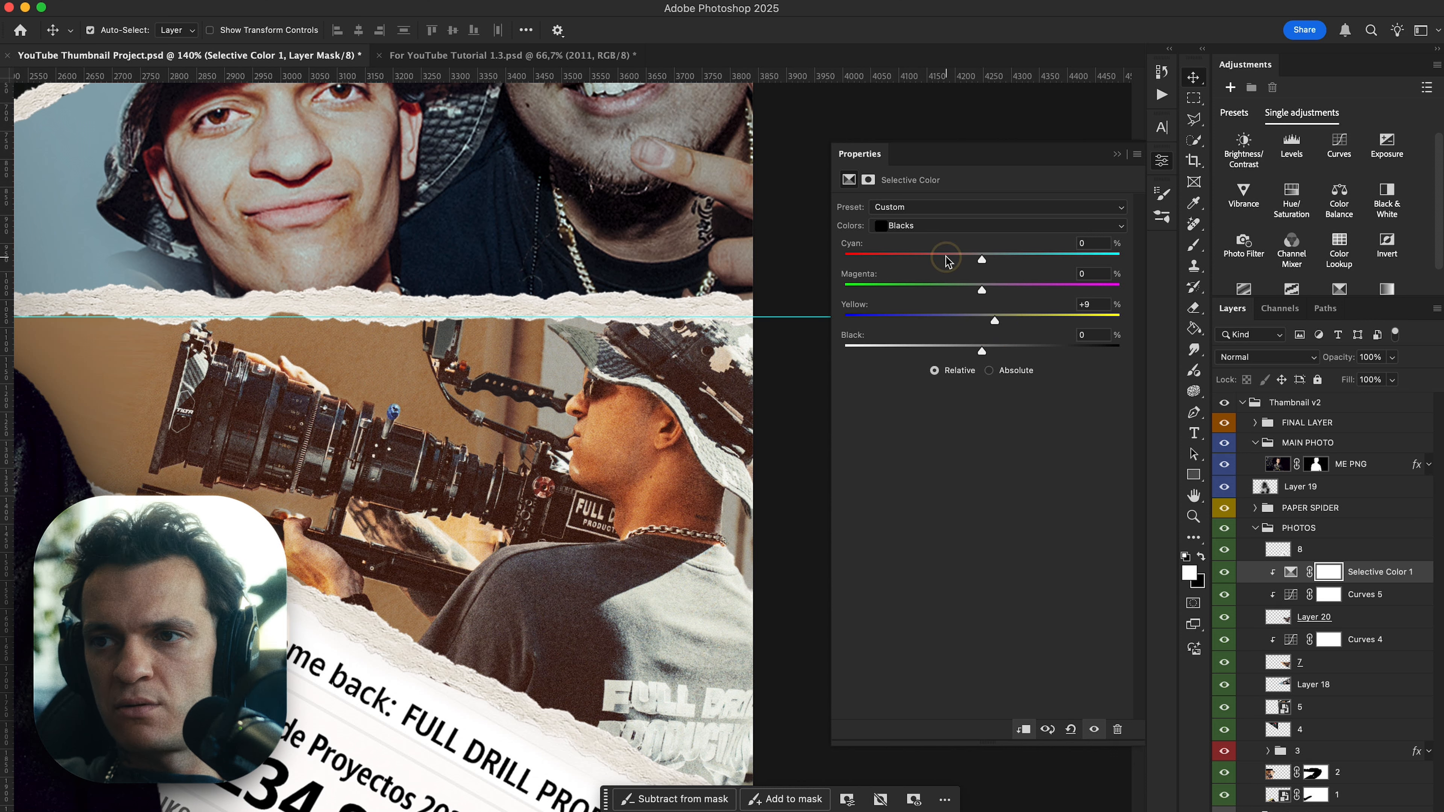
{"action": "left_click_drag", "start_coordinate": [1002, 259], "coordinate": [1023, 261]}
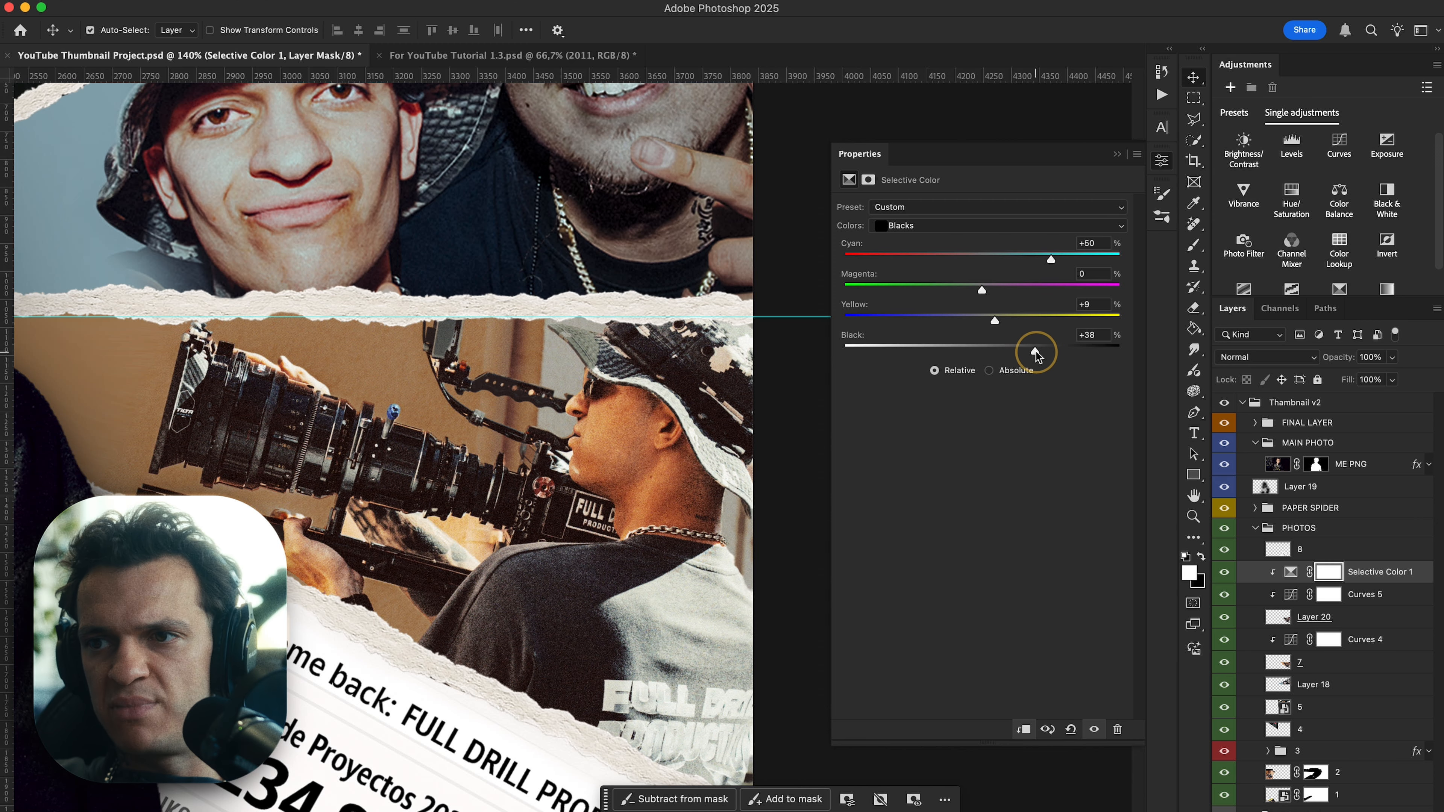
{"action": "left_click", "coordinate": [634, 397]}
{"action": "scroll", "coordinate": [634, 398], "scroll_direction": "down", "scroll_amount": 5}
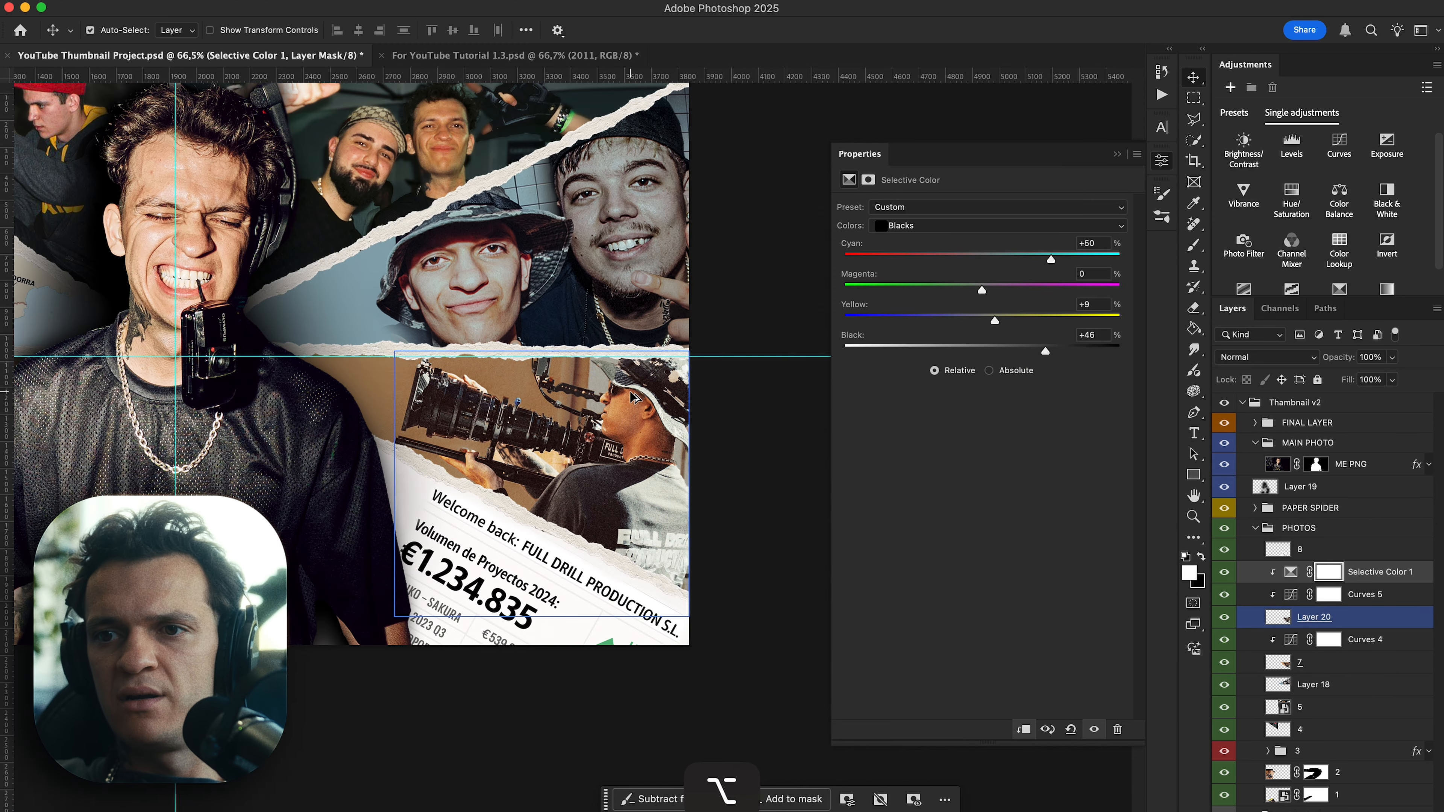
{"action": "scroll", "coordinate": [711, 432], "scroll_direction": "up", "scroll_amount": 4}
{"action": "scroll", "coordinate": [711, 432], "scroll_direction": "down", "scroll_amount": 3}
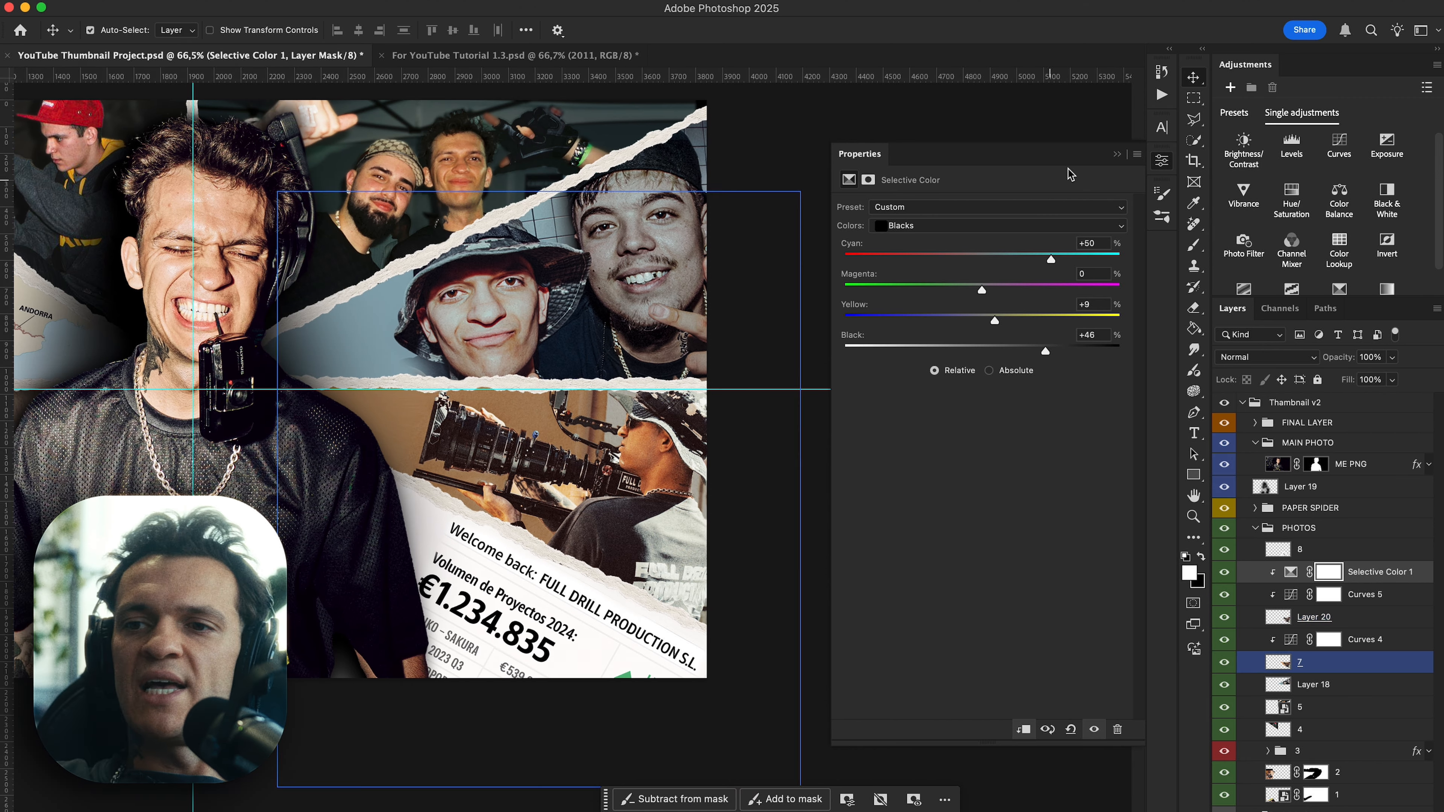
{"action": "left_click", "coordinate": [1117, 157]}
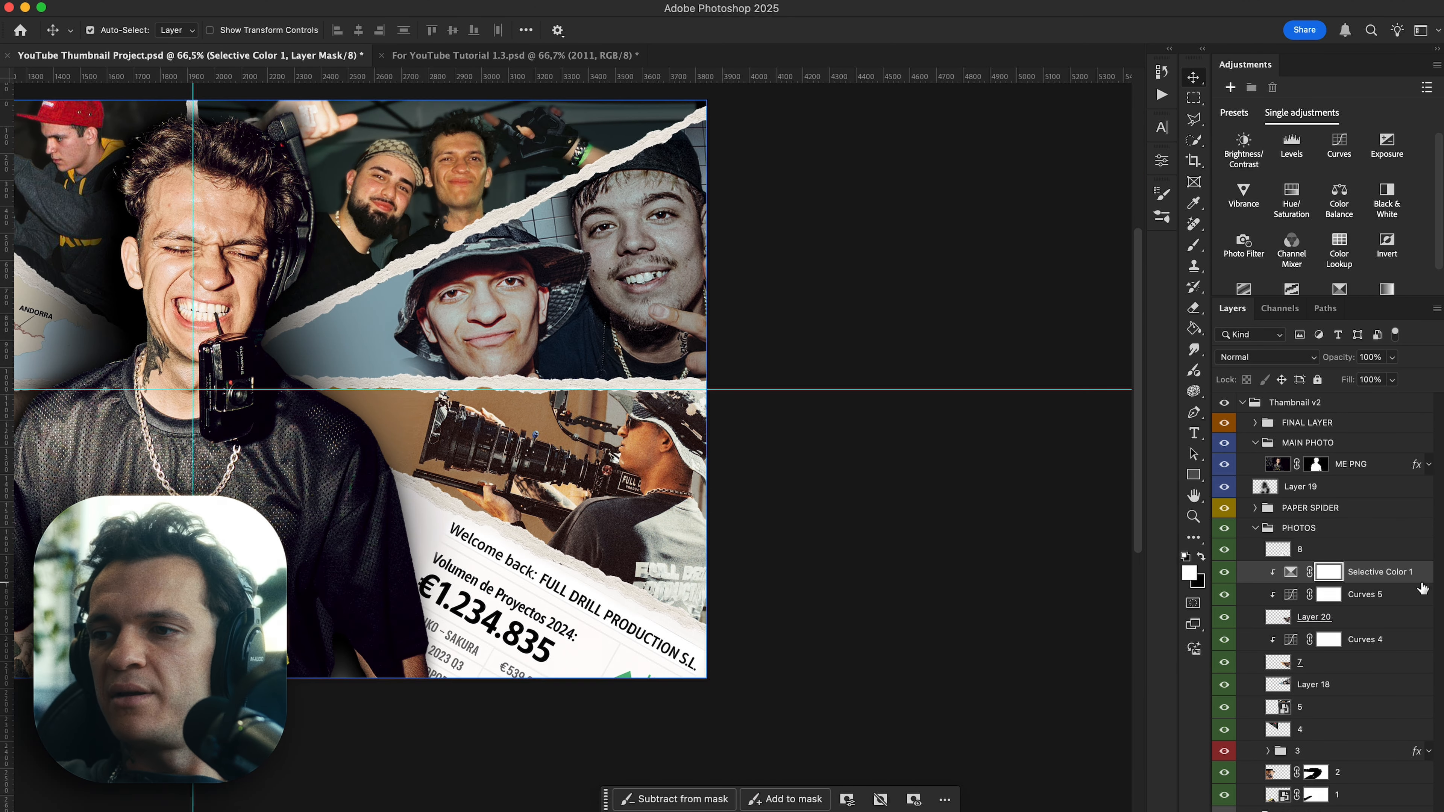
Group the cameraman photo's layers, from the Selective Color adjustment down to Layer 18.
{"action": "left_click", "coordinate": [1333, 687]}
{"action": "left_click", "coordinate": [1333, 686], "text": "shift"}
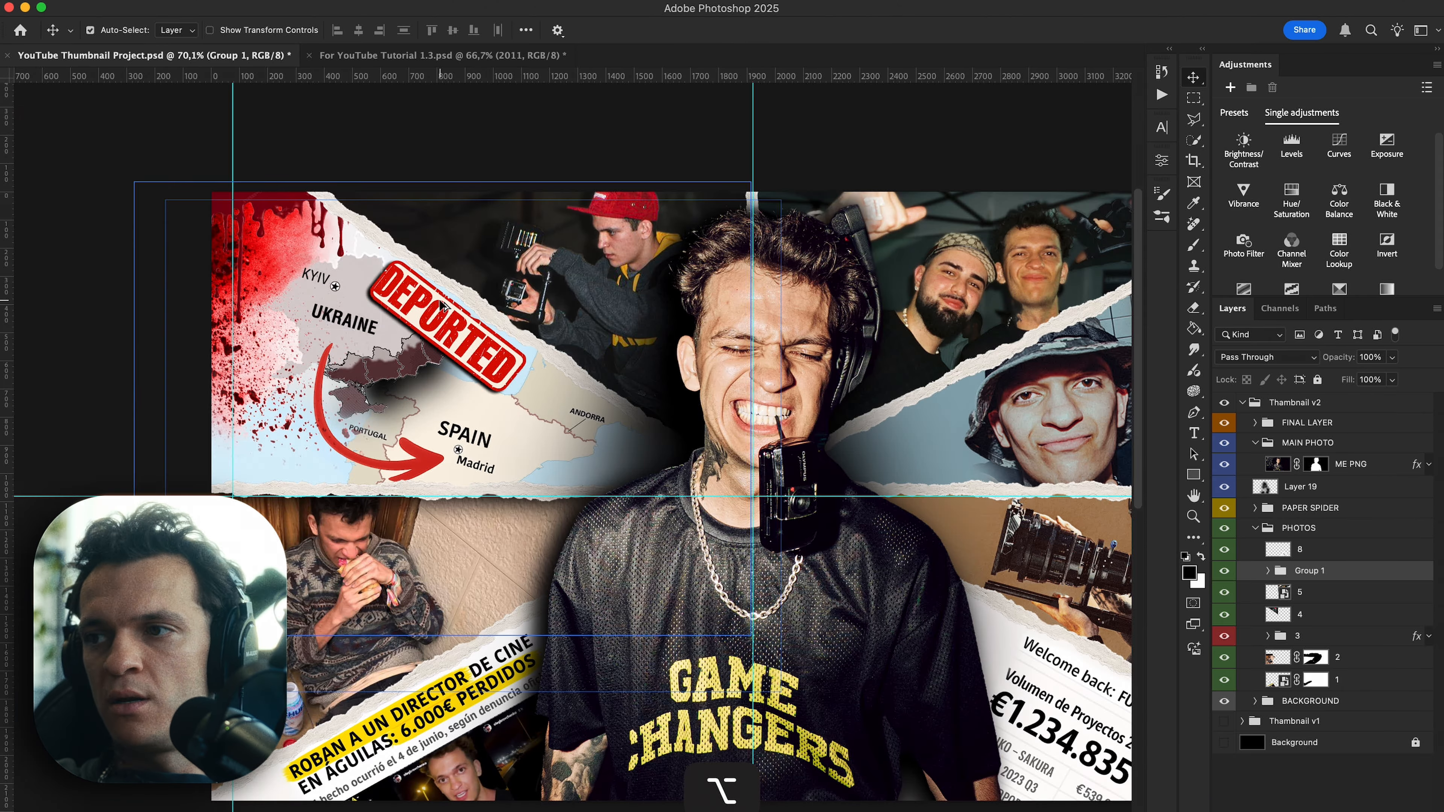
{"action": "scroll", "coordinate": [440, 301], "scroll_direction": "down", "scroll_amount": 4}
Identify the layer holding the photo of the man eating a sandwich and rename it BROKE.
{"action": "left_click", "coordinate": [405, 420]}
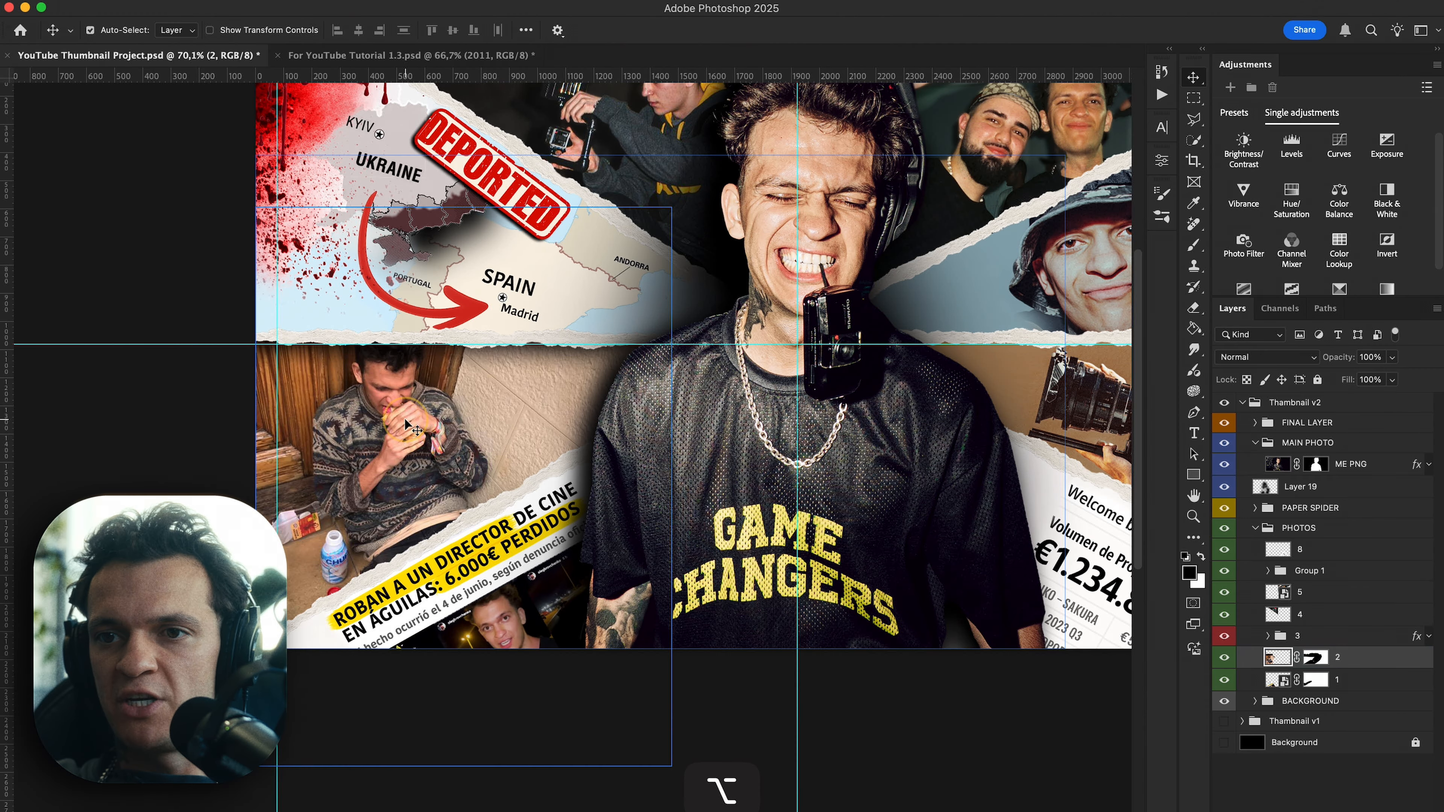
{"action": "scroll", "coordinate": [405, 420], "scroll_direction": "up", "scroll_amount": 3}
{"action": "scroll", "coordinate": [404, 420], "scroll_direction": "down", "scroll_amount": 2}
{"action": "scroll", "coordinate": [405, 420], "scroll_direction": "left", "scroll_amount": 2}
{"action": "left_click", "coordinate": [1224, 659]}
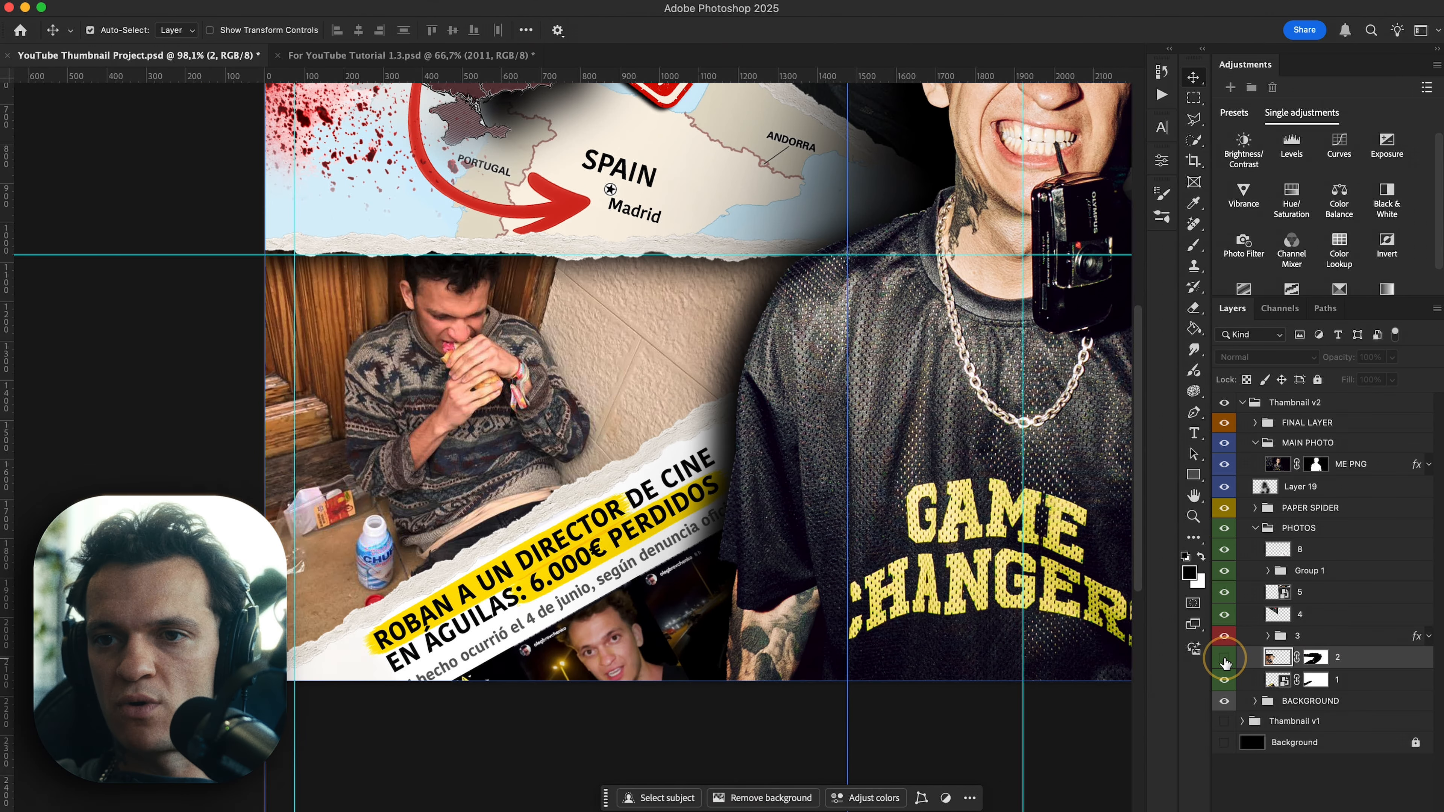
{"action": "left_click", "coordinate": [1224, 659]}
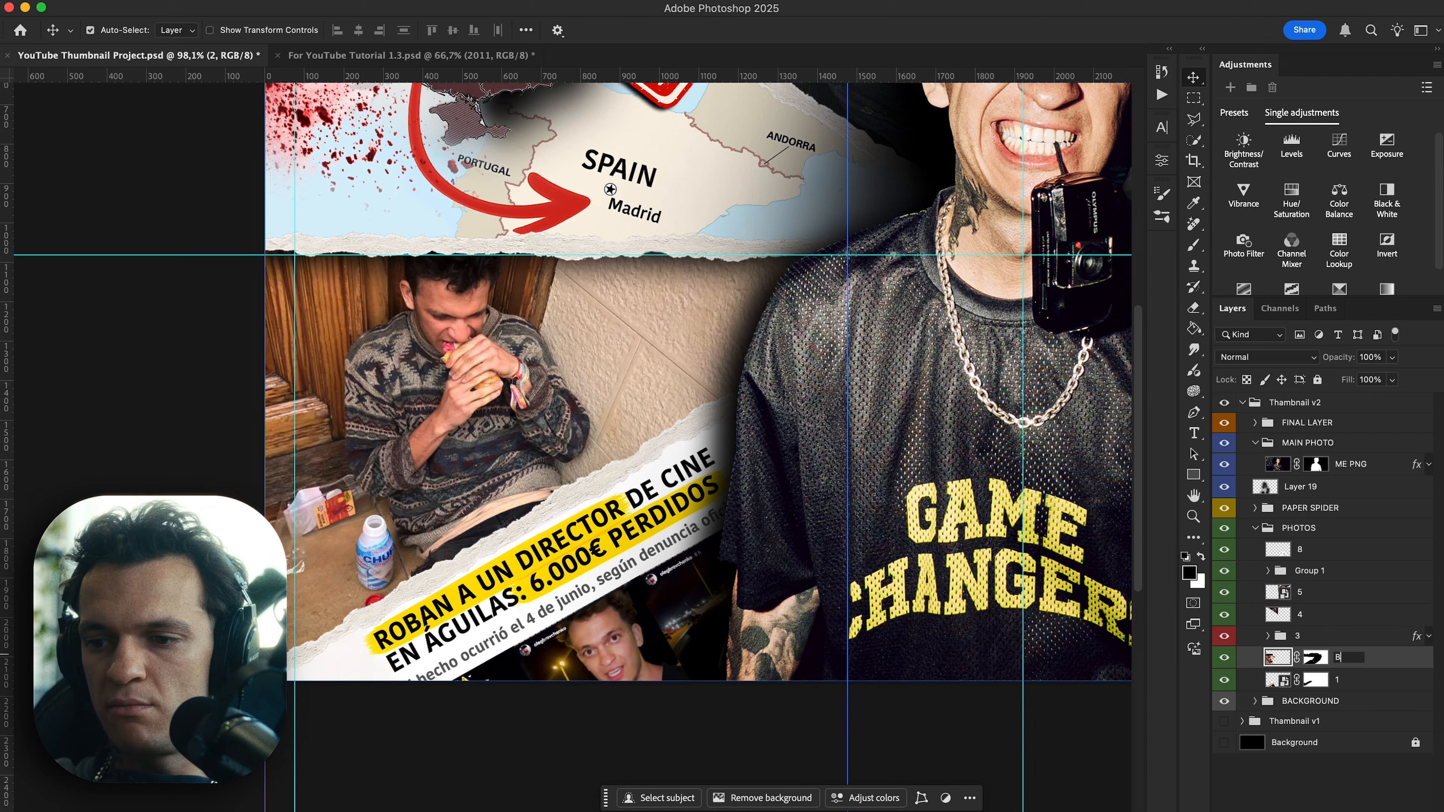
{"action": "key", "text": "Return"}
Create a new group in PHOTOS and move the BROKE layer into it.
{"action": "left_click", "coordinate": [1356, 810]}
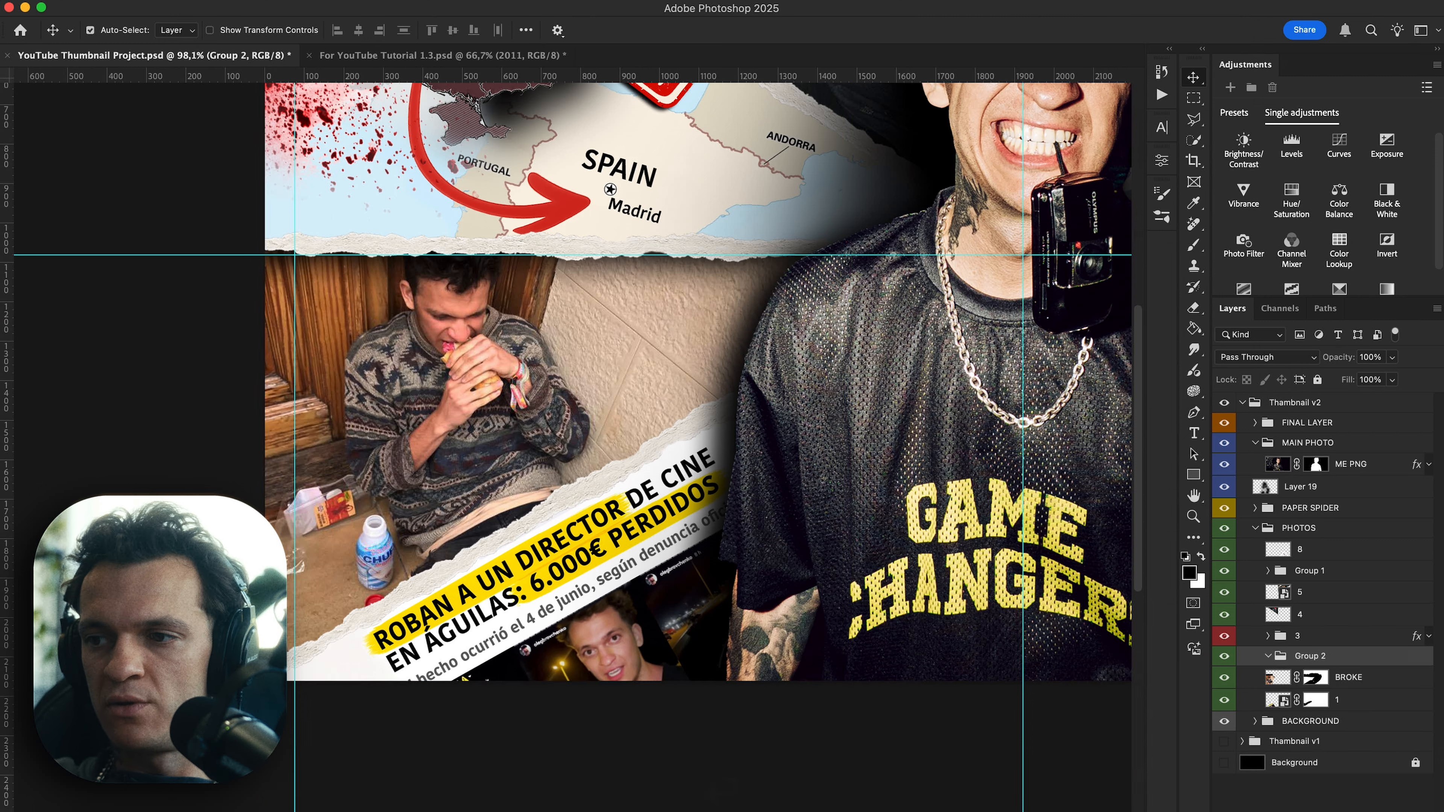
{"action": "left_click_drag", "start_coordinate": [1294, 677], "coordinate": [1303, 660]}
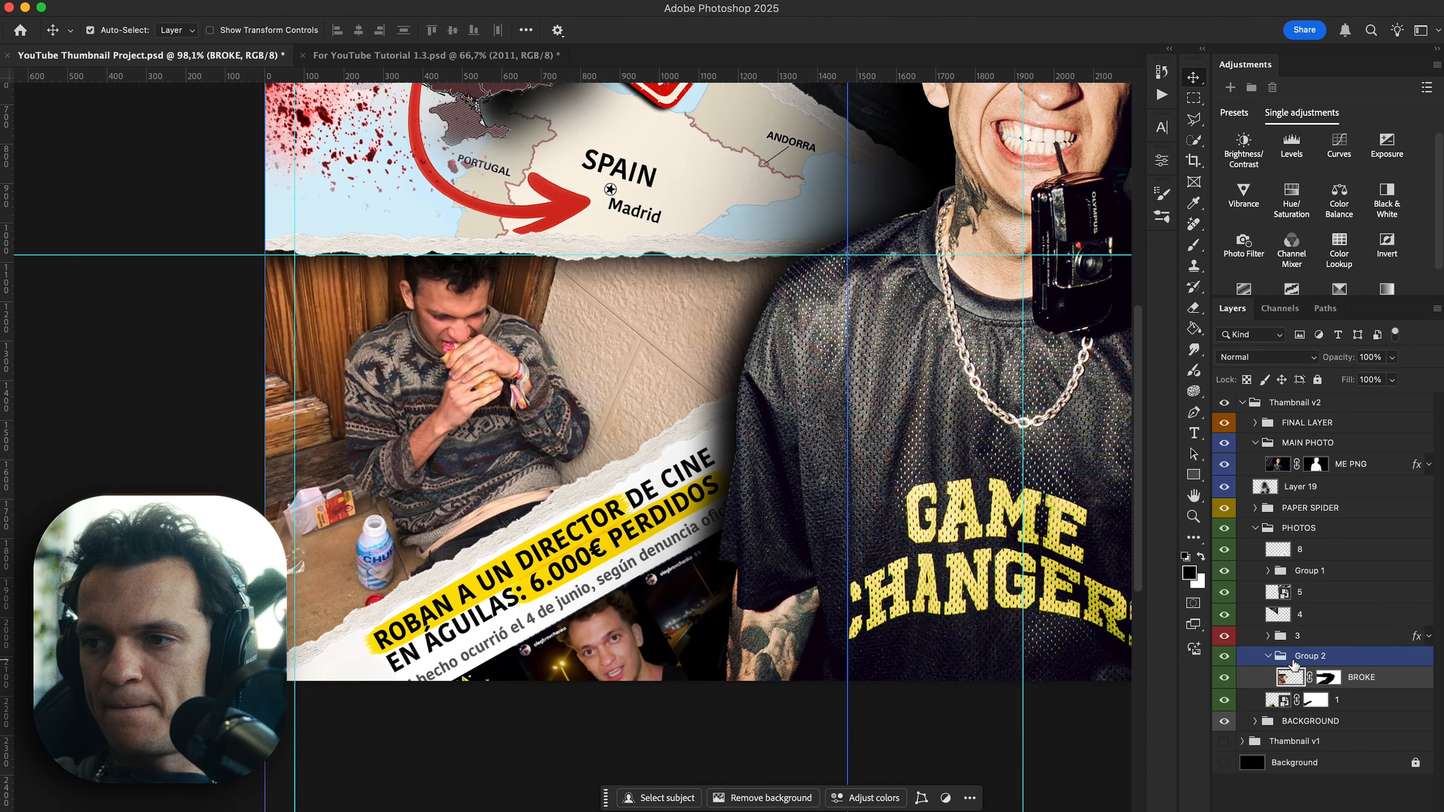
{"action": "left_click", "coordinate": [1224, 678]}
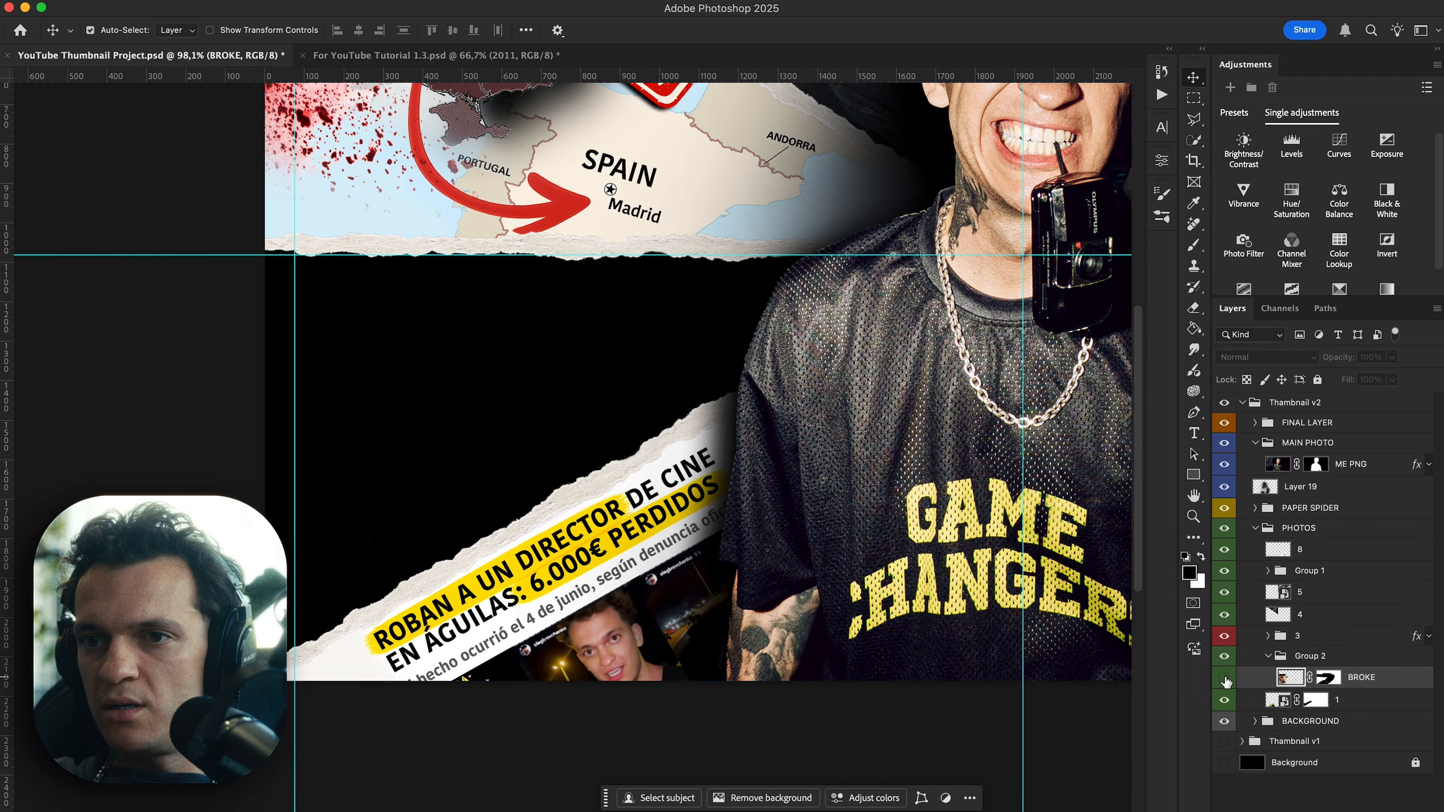
{"action": "left_click", "coordinate": [1224, 677]}
Duplicate the BROKE layer, select its subject automatically and copy the selection to a new layer.
{"action": "key", "text": "w"}
{"action": "key", "text": "super+j"}
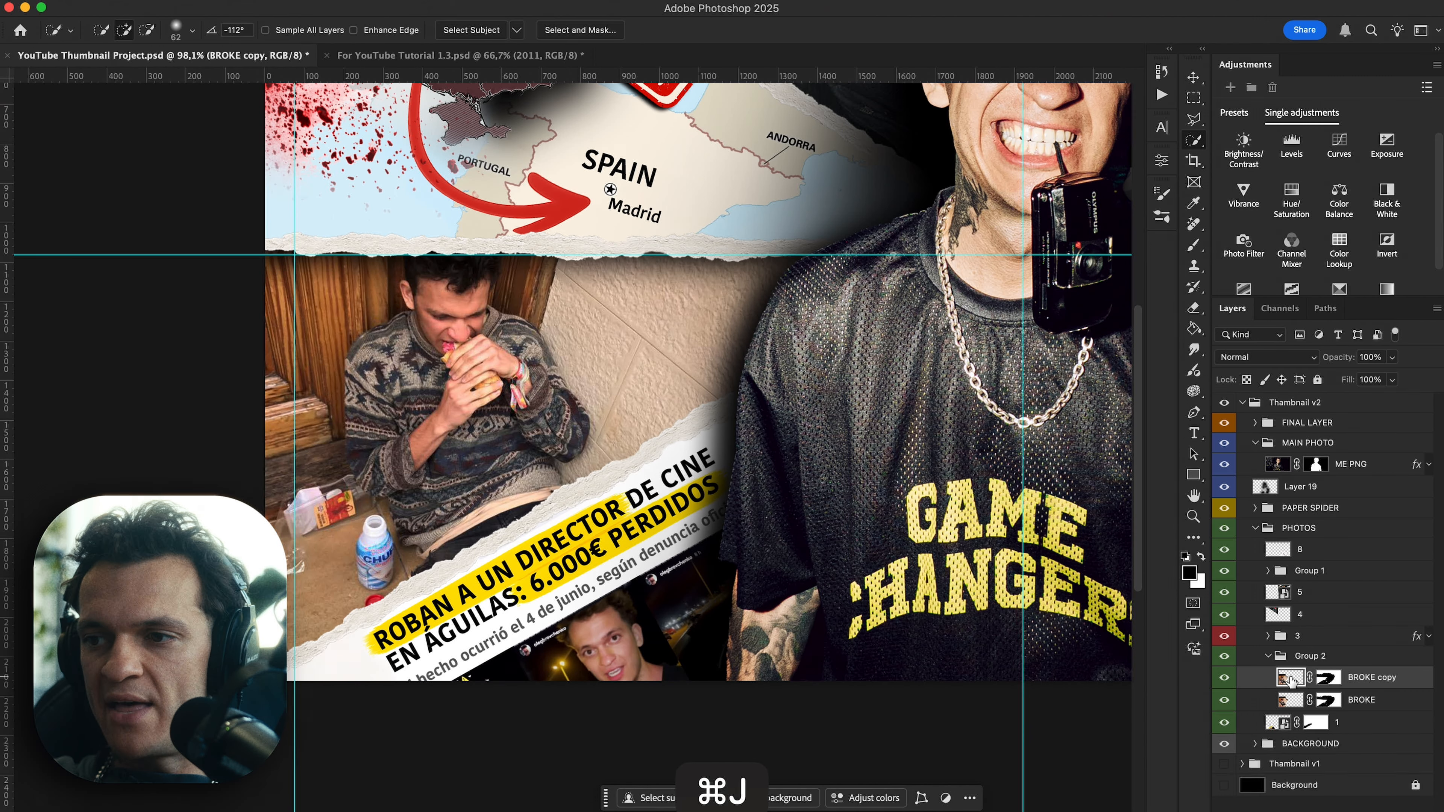
{"action": "left_click", "coordinate": [639, 799]}
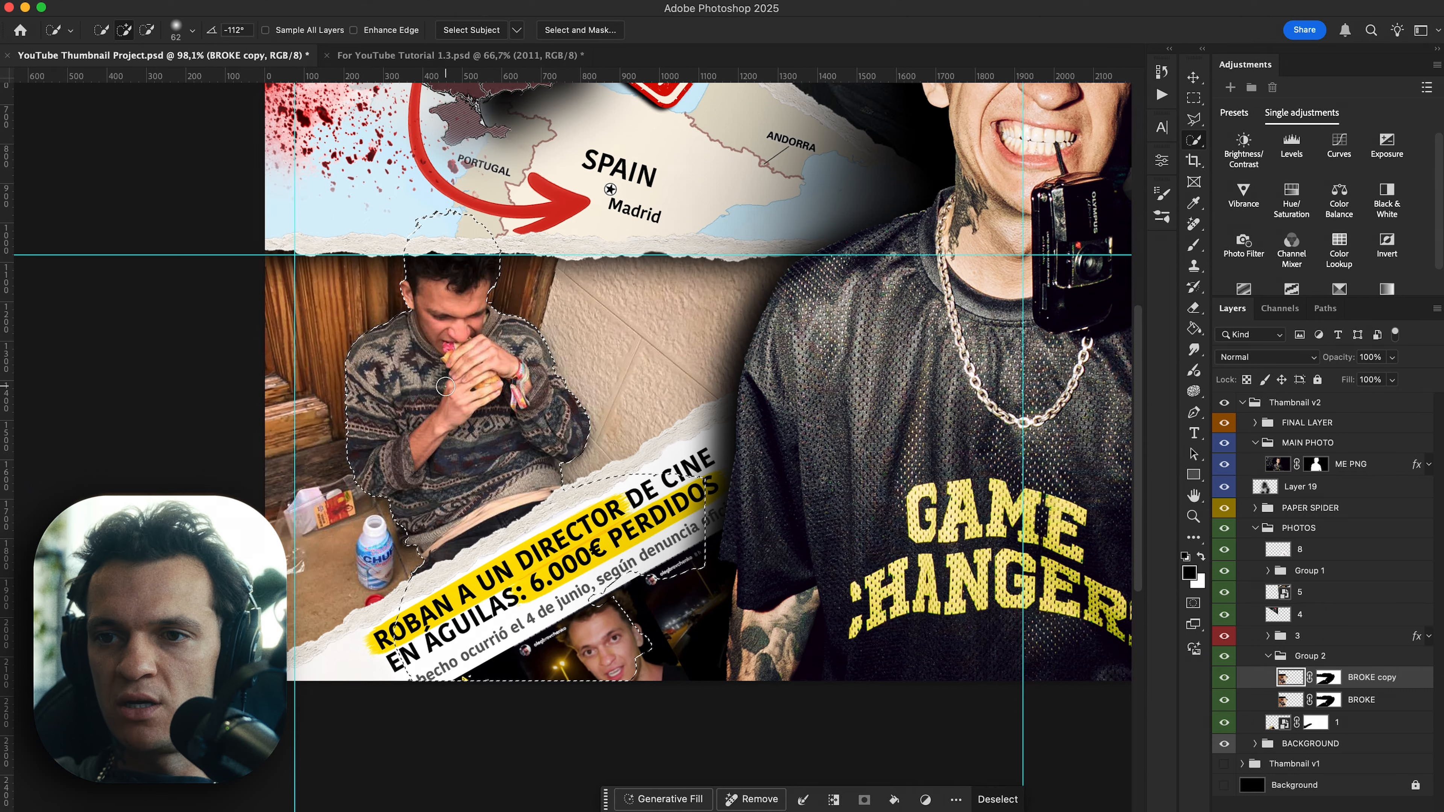
{"action": "key", "text": "super+j"}
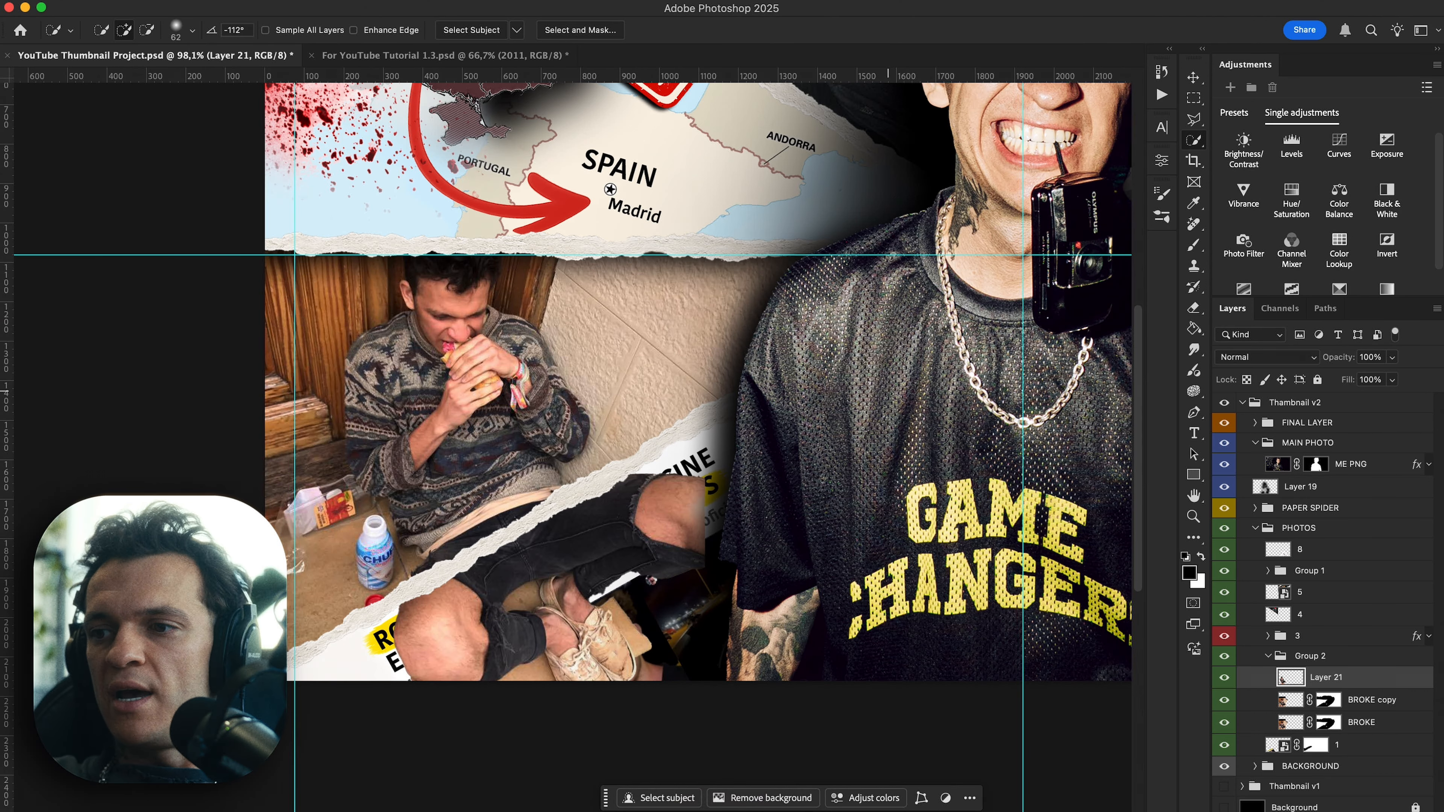
Erase the cutout's legs where they overlap the torn newspaper headline below the photo.
{"action": "key", "text": "e"}
{"action": "left_click_drag", "start_coordinate": [789, 606], "coordinate": [847, 610]}
{"action": "left_click_drag", "start_coordinate": [651, 618], "coordinate": [628, 575]}
{"action": "mouse_move", "coordinate": [617, 663]}
{"action": "left_mouse_down"}
{"action": "mouse_move", "coordinate": [816, 566]}
{"action": "mouse_move", "coordinate": [493, 656]}
{"action": "mouse_move", "coordinate": [398, 643]}
{"action": "mouse_move", "coordinate": [416, 660]}
{"action": "mouse_move", "coordinate": [729, 477]}
{"action": "mouse_move", "coordinate": [625, 517]}
{"action": "mouse_move", "coordinate": [433, 635]}
{"action": "mouse_move", "coordinate": [560, 567]}
{"action": "mouse_move", "coordinate": [534, 661]}
{"action": "left_mouse_up"}
{"action": "key", "text": "v"}
{"action": "key", "text": "F2"}
Clip a Brightness/Contrast adjustment to BROKE copy and lower its brightness to -123.
{"action": "left_click", "coordinate": [1290, 695]}
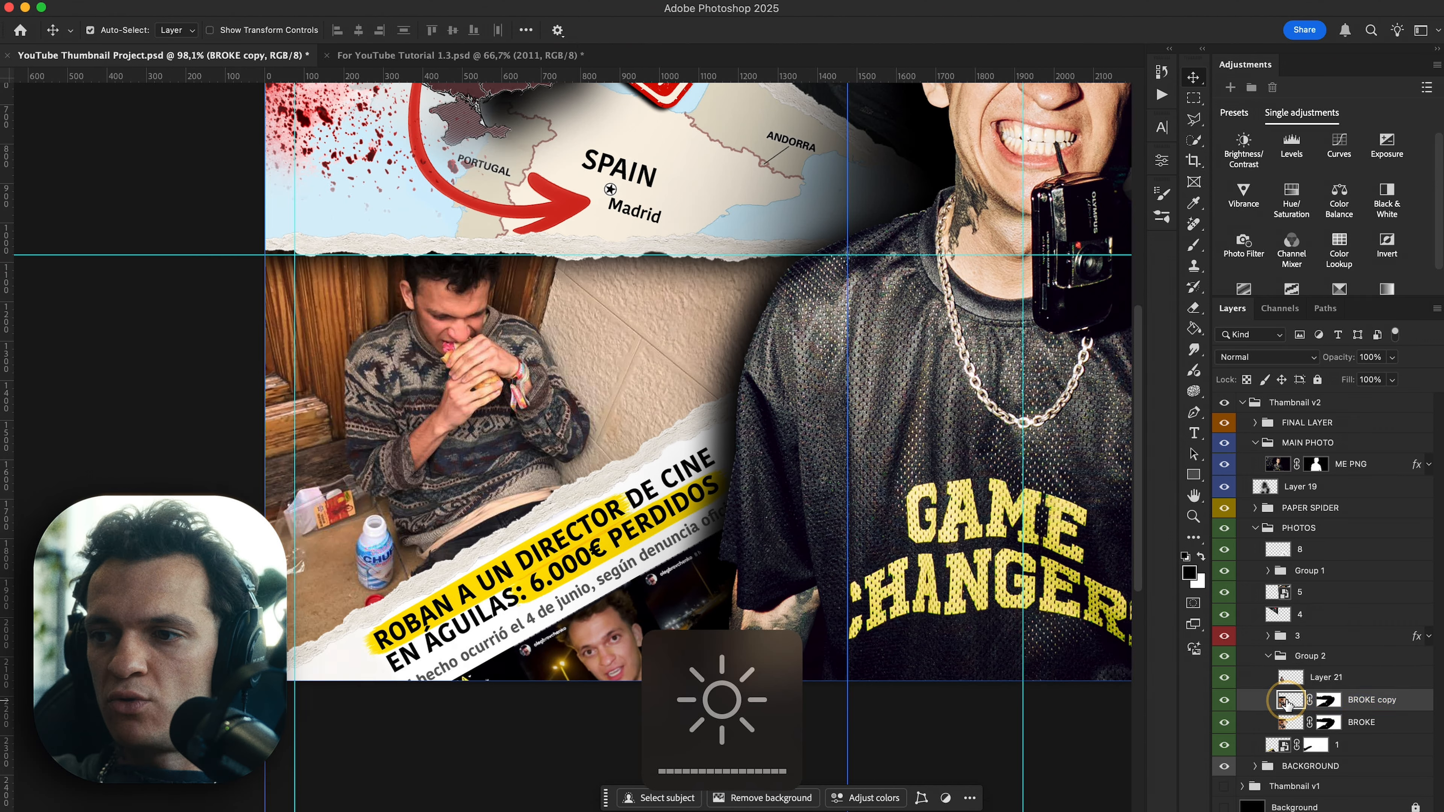
{"action": "left_click", "coordinate": [1244, 151]}
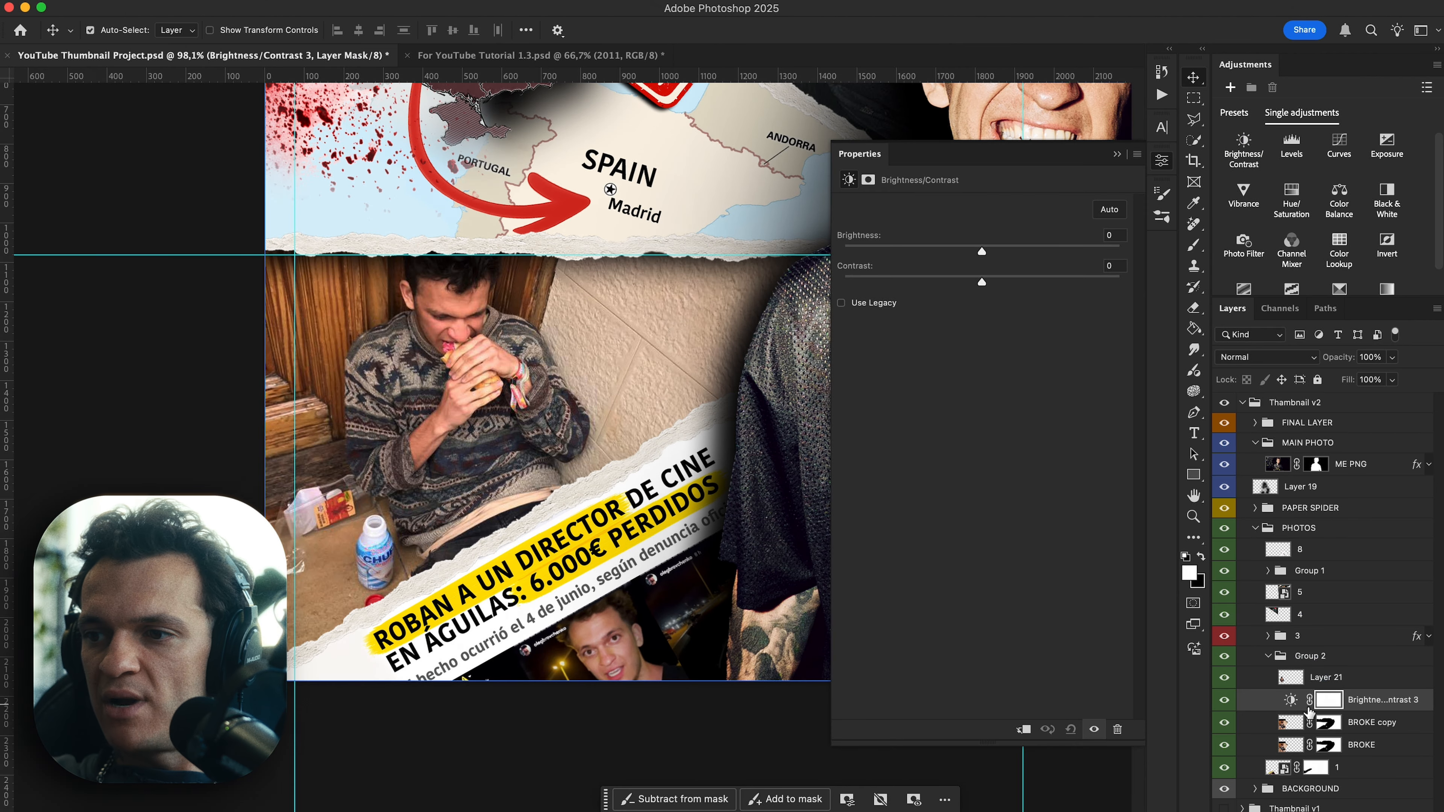
{"action": "left_click", "coordinate": [1296, 711], "text": "alt"}
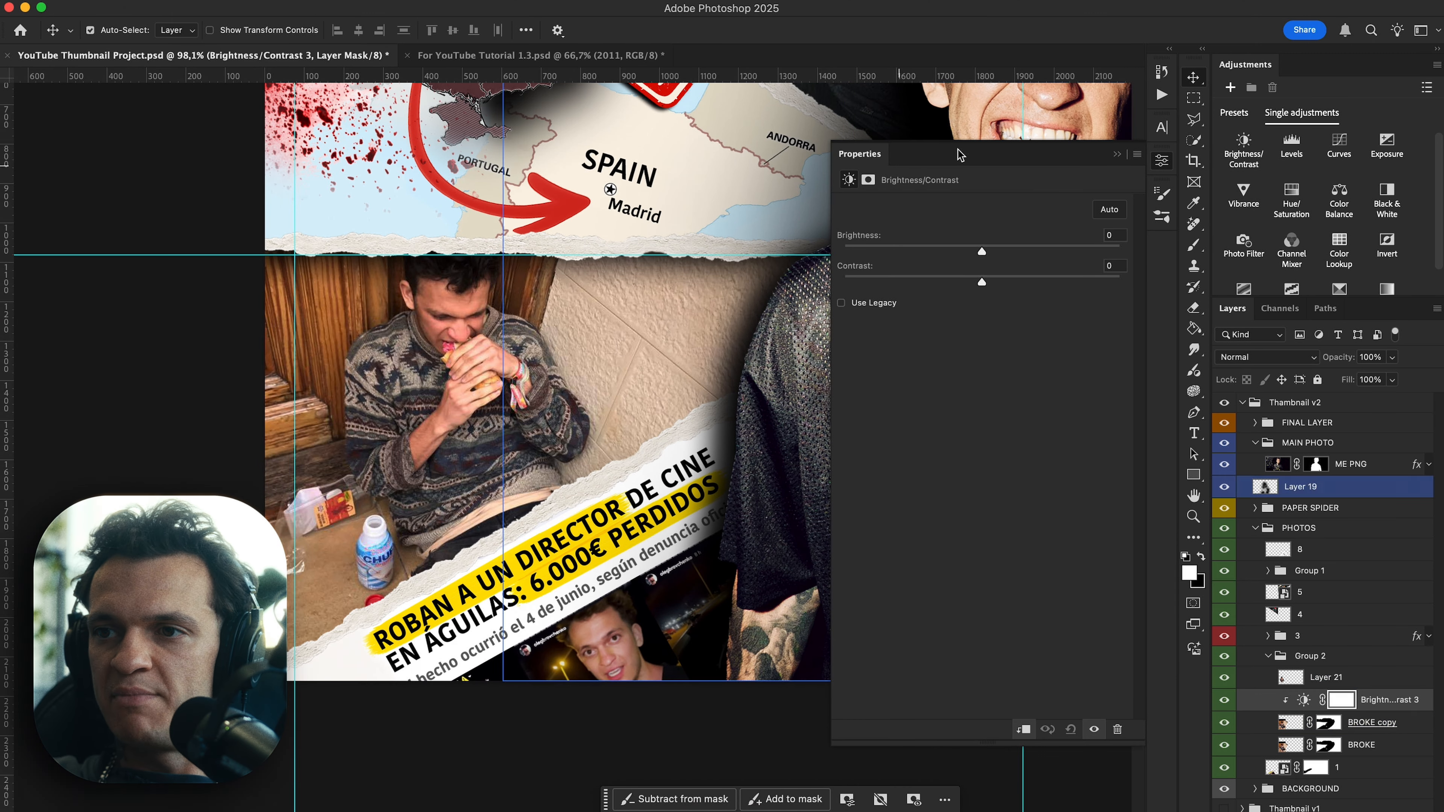
{"action": "left_click_drag", "start_coordinate": [984, 256], "coordinate": [869, 256]}
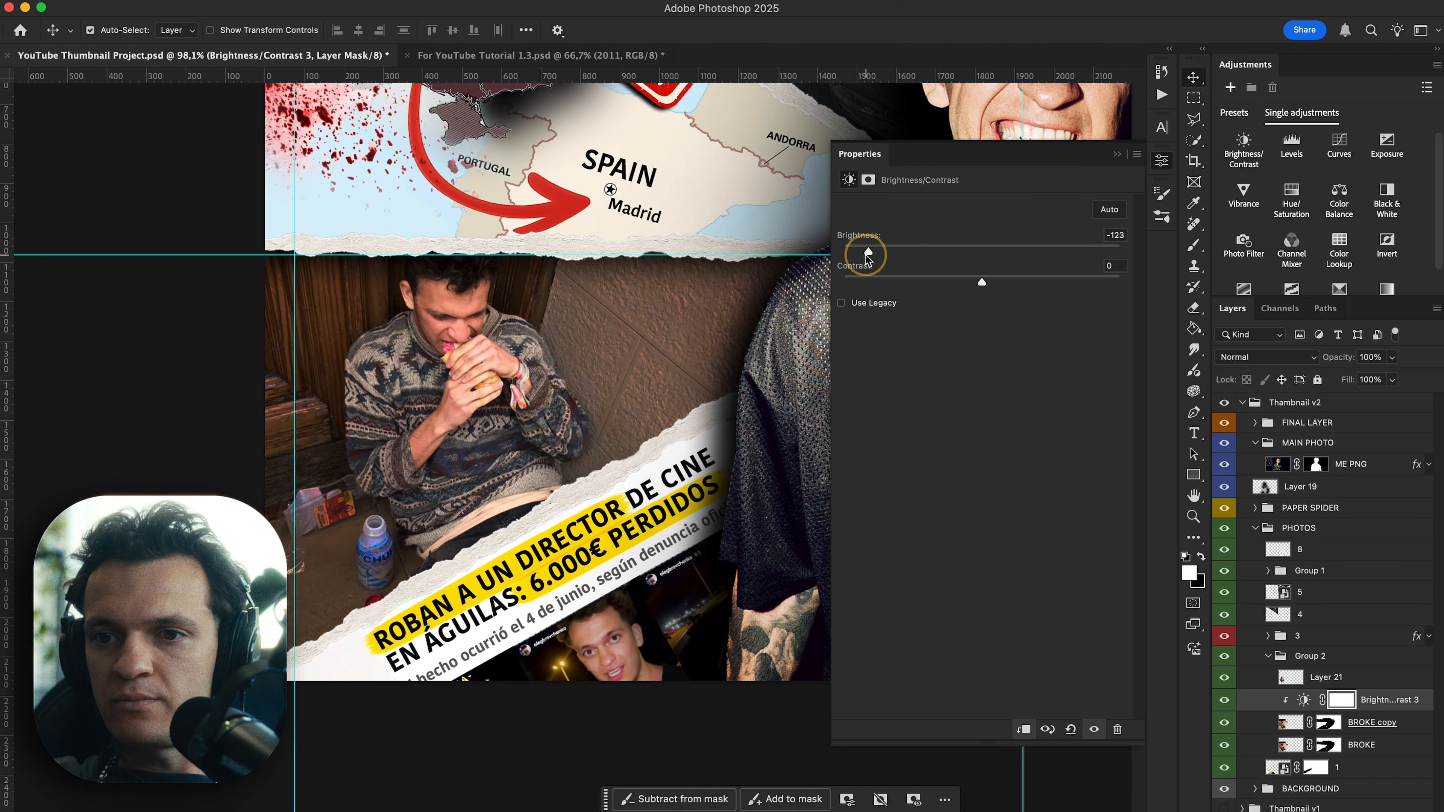
Erase BROKE copy's layer mask over the snack packet beside the man, using a smaller brush, to restore the packet's original brightness.
{"action": "left_click", "coordinate": [1329, 722]}
{"action": "key", "text": "e"}
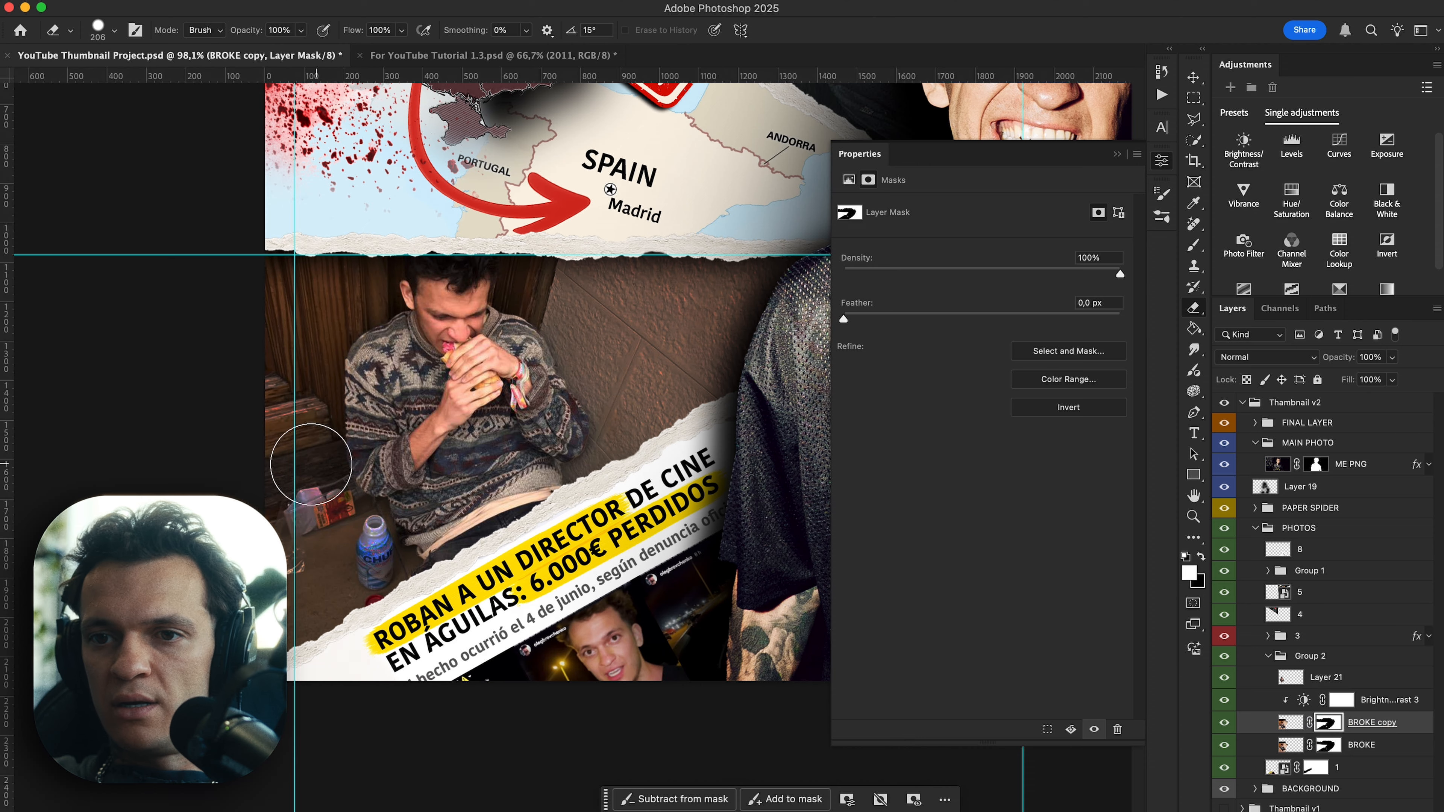
{"action": "mouse_move", "coordinate": [311, 464]}
{"action": "left_mouse_down"}
{"action": "mouse_move", "coordinate": [318, 509]}
{"action": "mouse_move", "coordinate": [408, 569]}
{"action": "left_mouse_up"}
{"action": "key", "text": "super+z"}
{"action": "scroll", "coordinate": [379, 534], "scroll_direction": "up", "scroll_amount": 5}
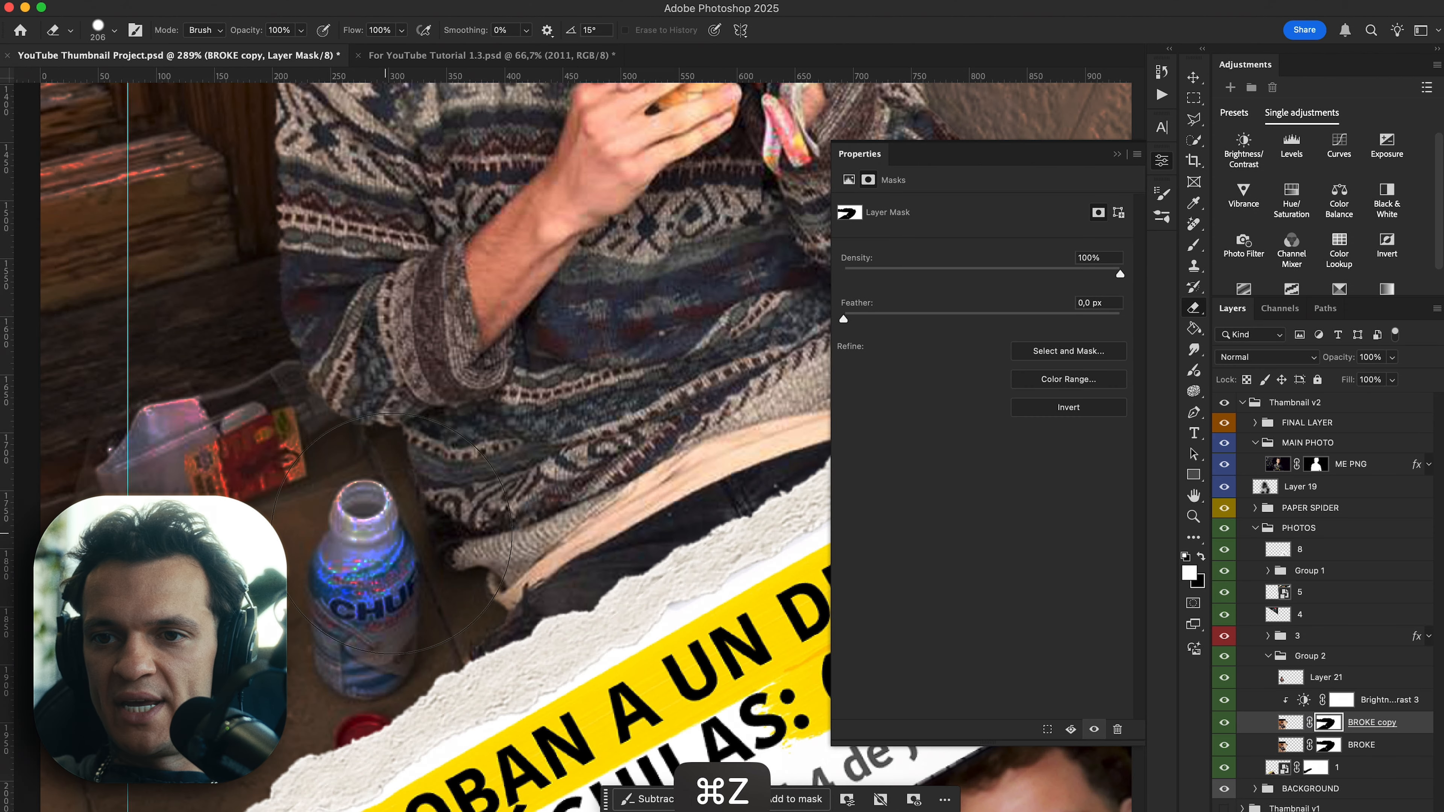
{"action": "left_click_drag", "start_coordinate": [481, 537], "coordinate": [313, 536]}
{"action": "left_click_drag", "start_coordinate": [290, 422], "coordinate": [248, 420]}
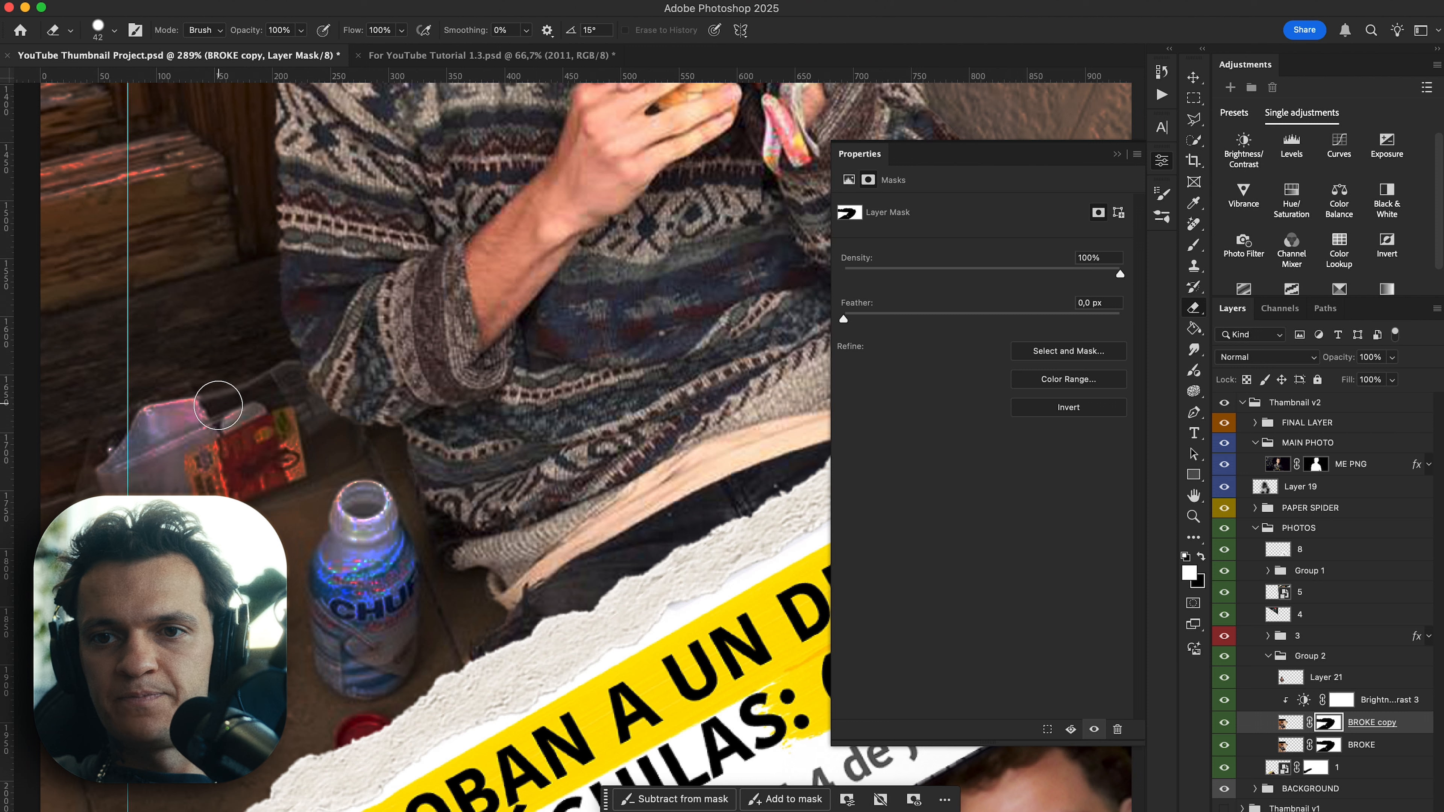
{"action": "key", "text": "ctrl+alt"}
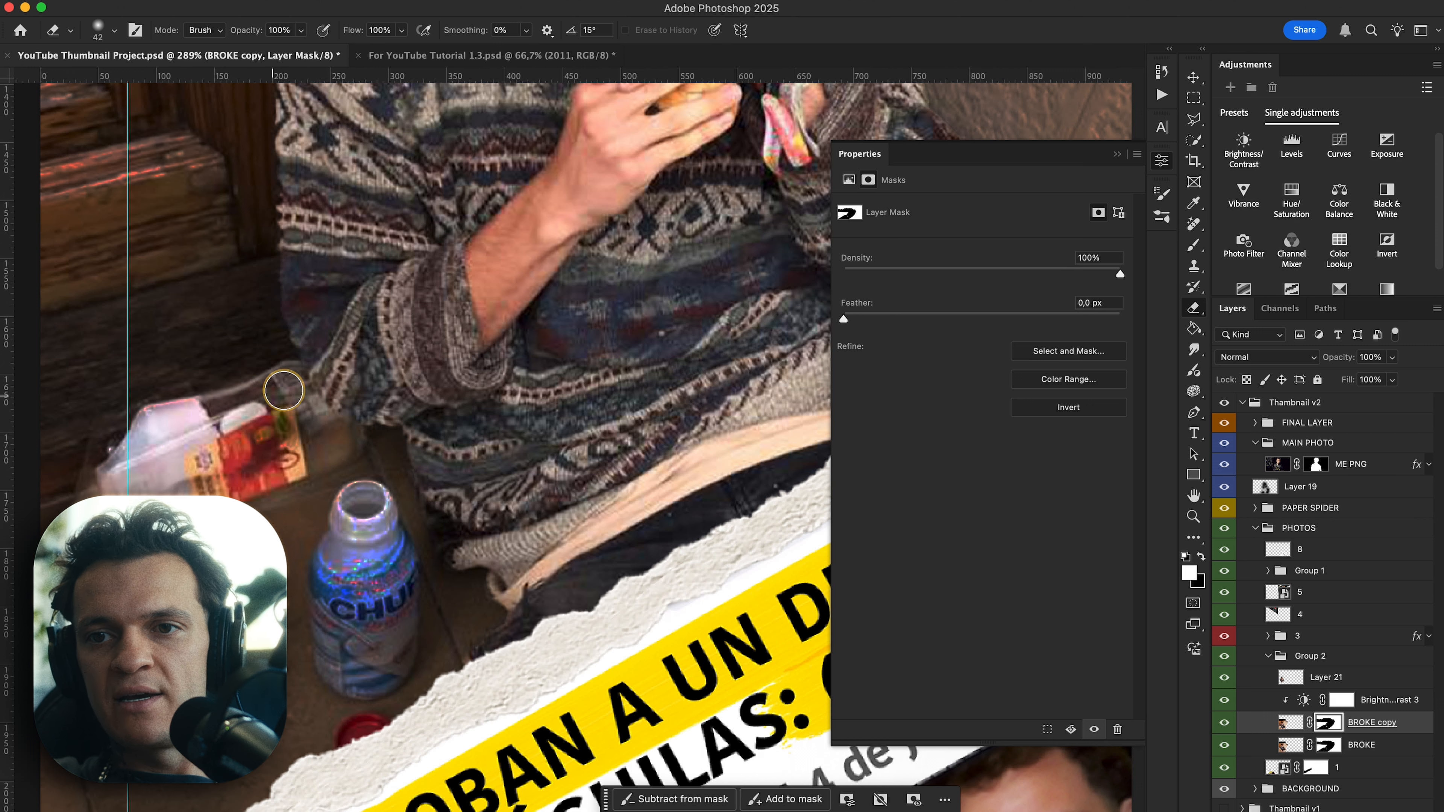
Erase BROKE copy's mask over the bottle and red cap, and redo the last stroke around the snack packet.
{"action": "mouse_move", "coordinate": [342, 640]}
{"action": "left_mouse_down"}
{"action": "mouse_move", "coordinate": [330, 585]}
{"action": "mouse_move", "coordinate": [368, 489]}
{"action": "mouse_move", "coordinate": [383, 555]}
{"action": "mouse_move", "coordinate": [351, 665]}
{"action": "mouse_move", "coordinate": [364, 680]}
{"action": "mouse_move", "coordinate": [400, 562]}
{"action": "mouse_move", "coordinate": [389, 522]}
{"action": "left_mouse_up"}
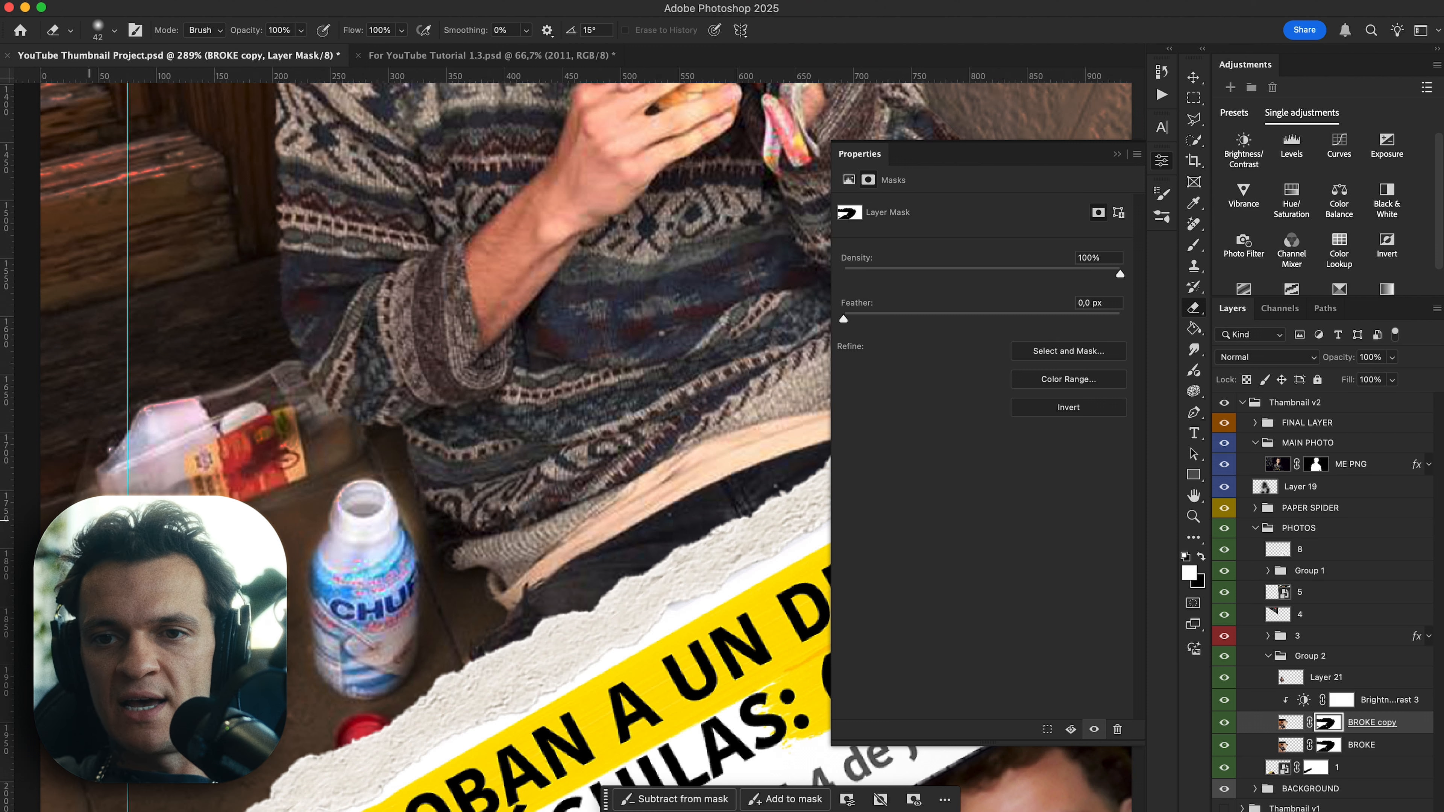
{"action": "key", "text": "super+z"}
{"action": "left_click_drag", "start_coordinate": [239, 458], "coordinate": [327, 416]}
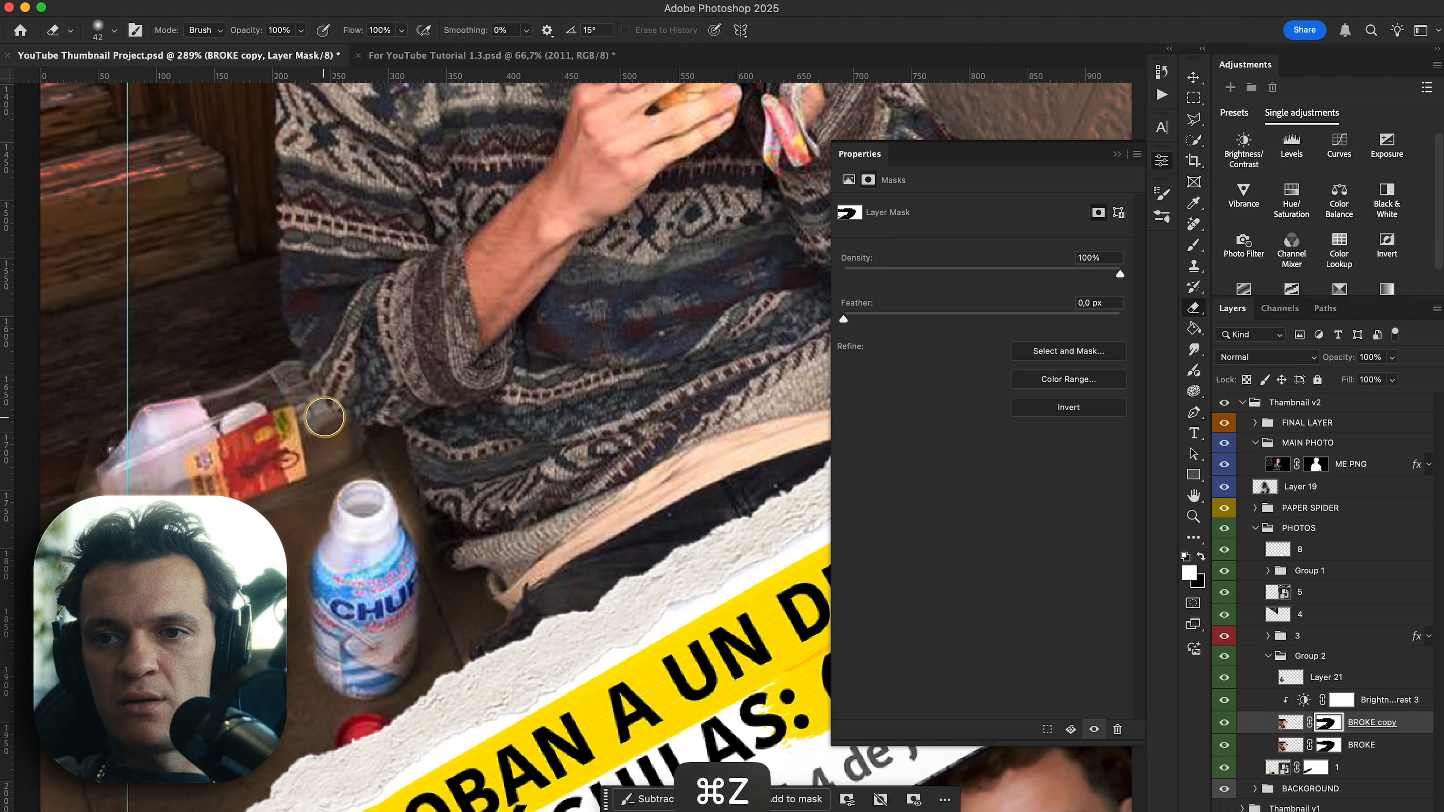
{"action": "scroll", "coordinate": [341, 433], "scroll_direction": "down", "scroll_amount": 5}
Select the eating man's cutout, Layer 21, keeping its original position, and open it in the Camera Raw filter.
{"action": "key", "text": "v"}
{"action": "scroll", "coordinate": [341, 434], "scroll_direction": "up", "scroll_amount": 4}
{"action": "scroll", "coordinate": [341, 434], "scroll_direction": "right", "scroll_amount": 4}
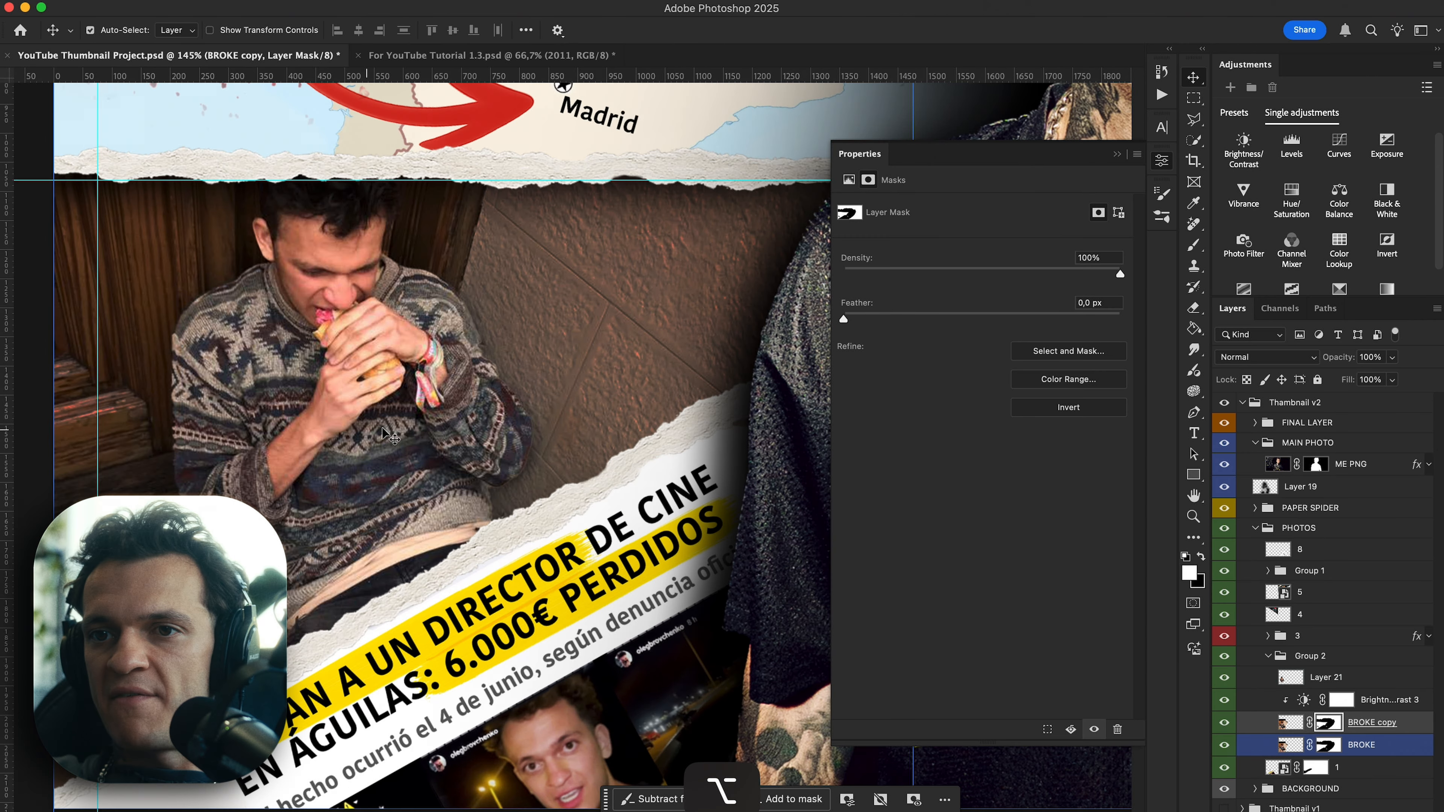
{"action": "left_click", "coordinate": [393, 397]}
{"action": "mouse_move", "coordinate": [438, 429]}
{"action": "left_mouse_down"}
{"action": "mouse_move", "coordinate": [364, 510]}
{"action": "mouse_move", "coordinate": [437, 446]}
{"action": "left_mouse_up"}
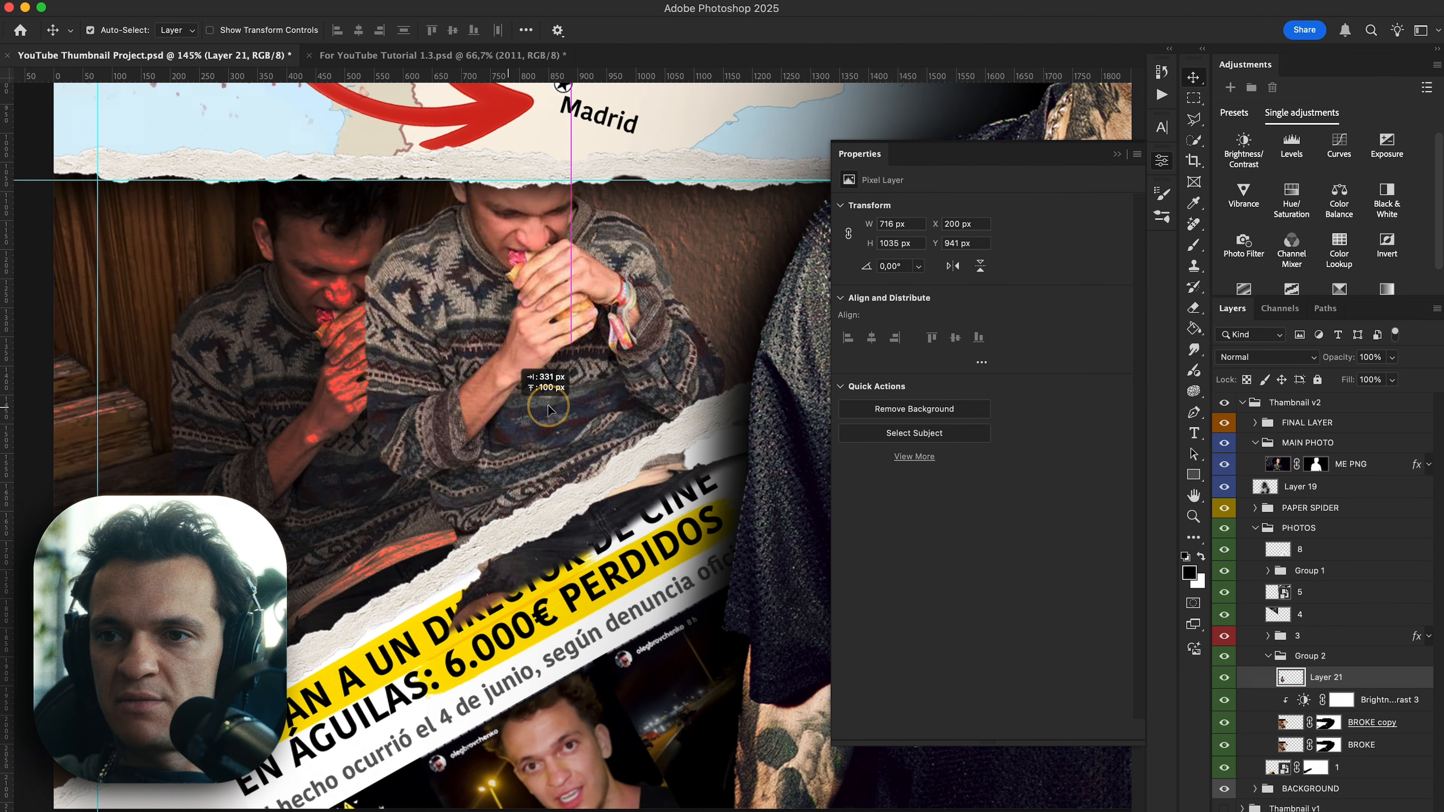
{"action": "key", "text": "super+z"}
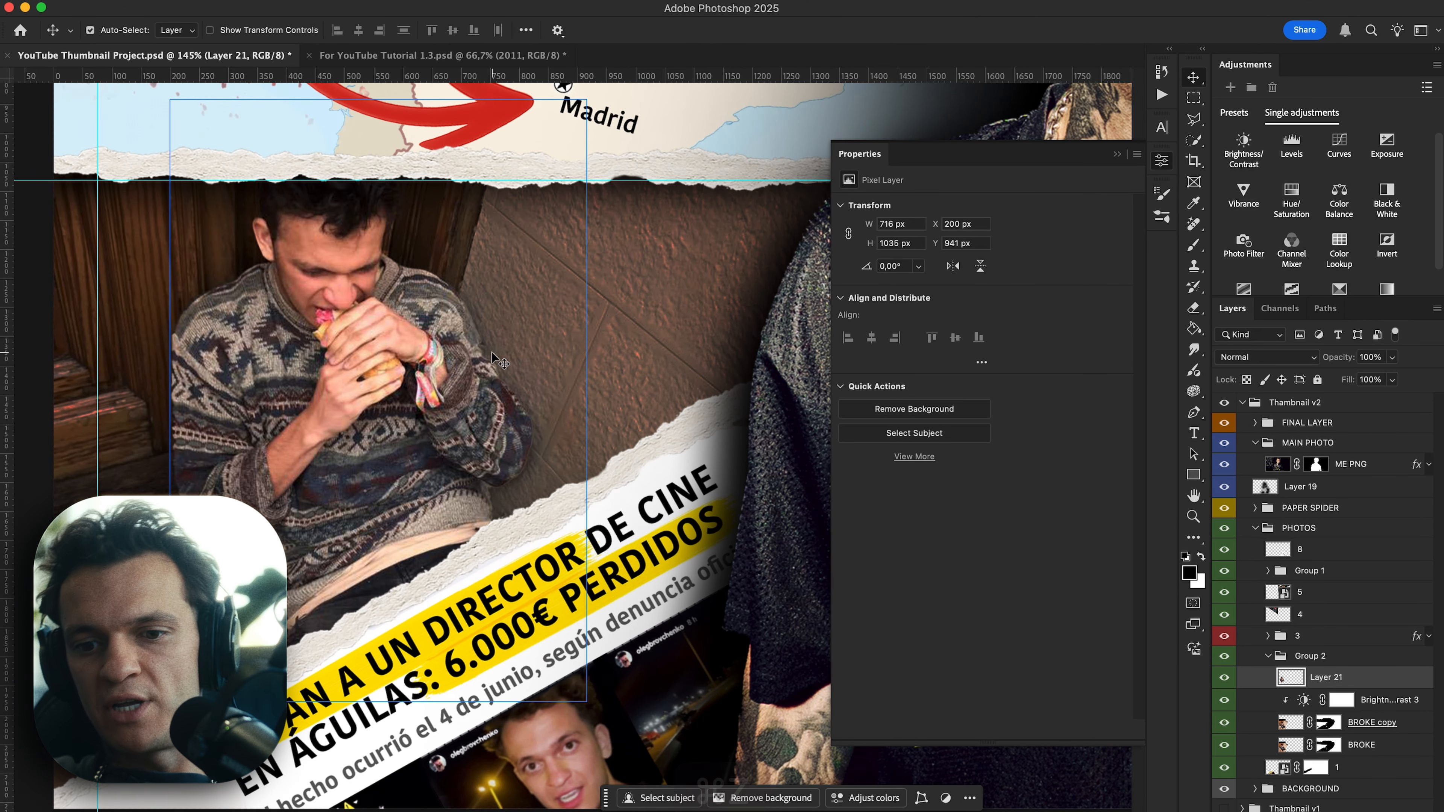
{"action": "key", "text": "super+shift+a"}
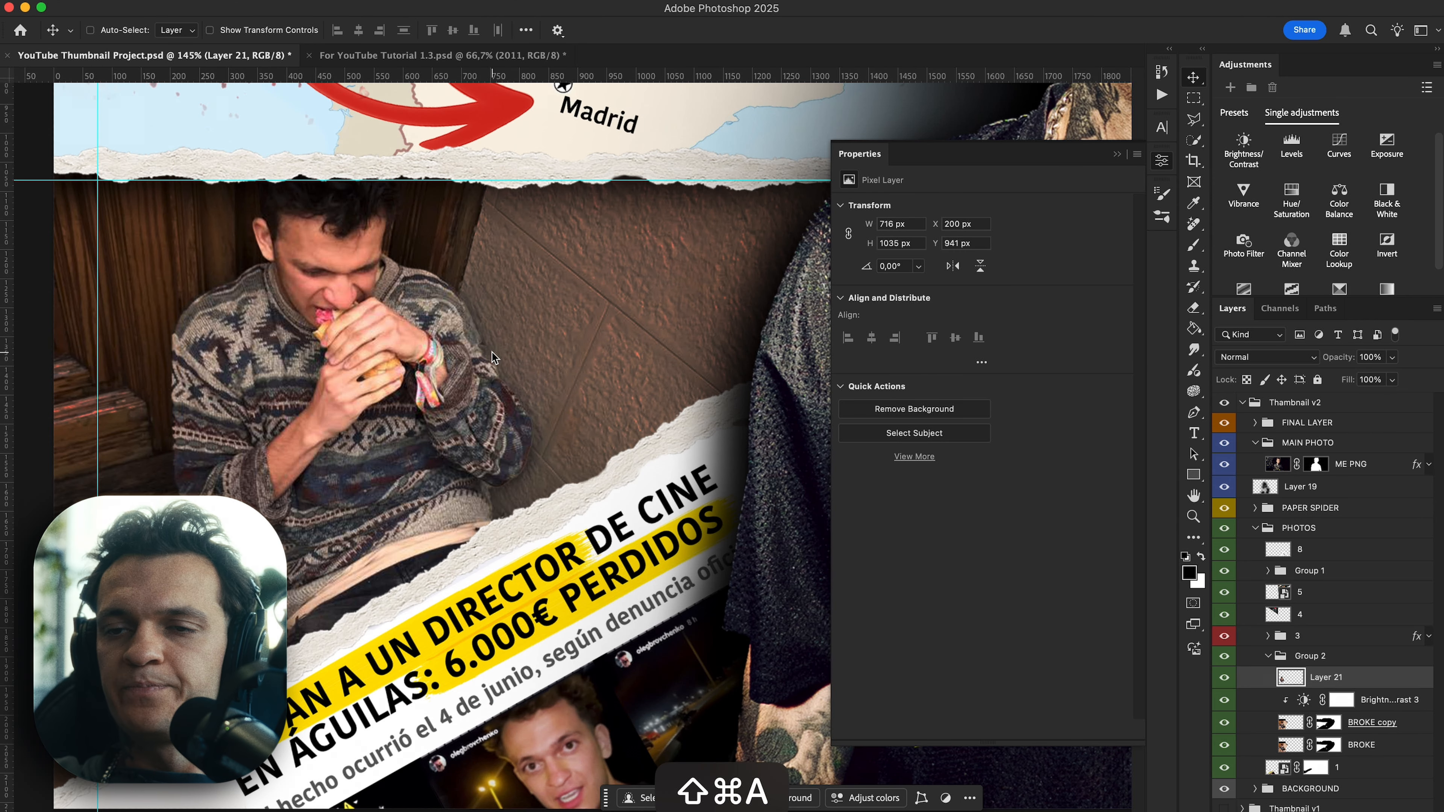
Apply Camera Raw to the eating man's cutout with Texture +30, Clarity +58 and Vibrance -27.
{"action": "key", "text": "alt"}
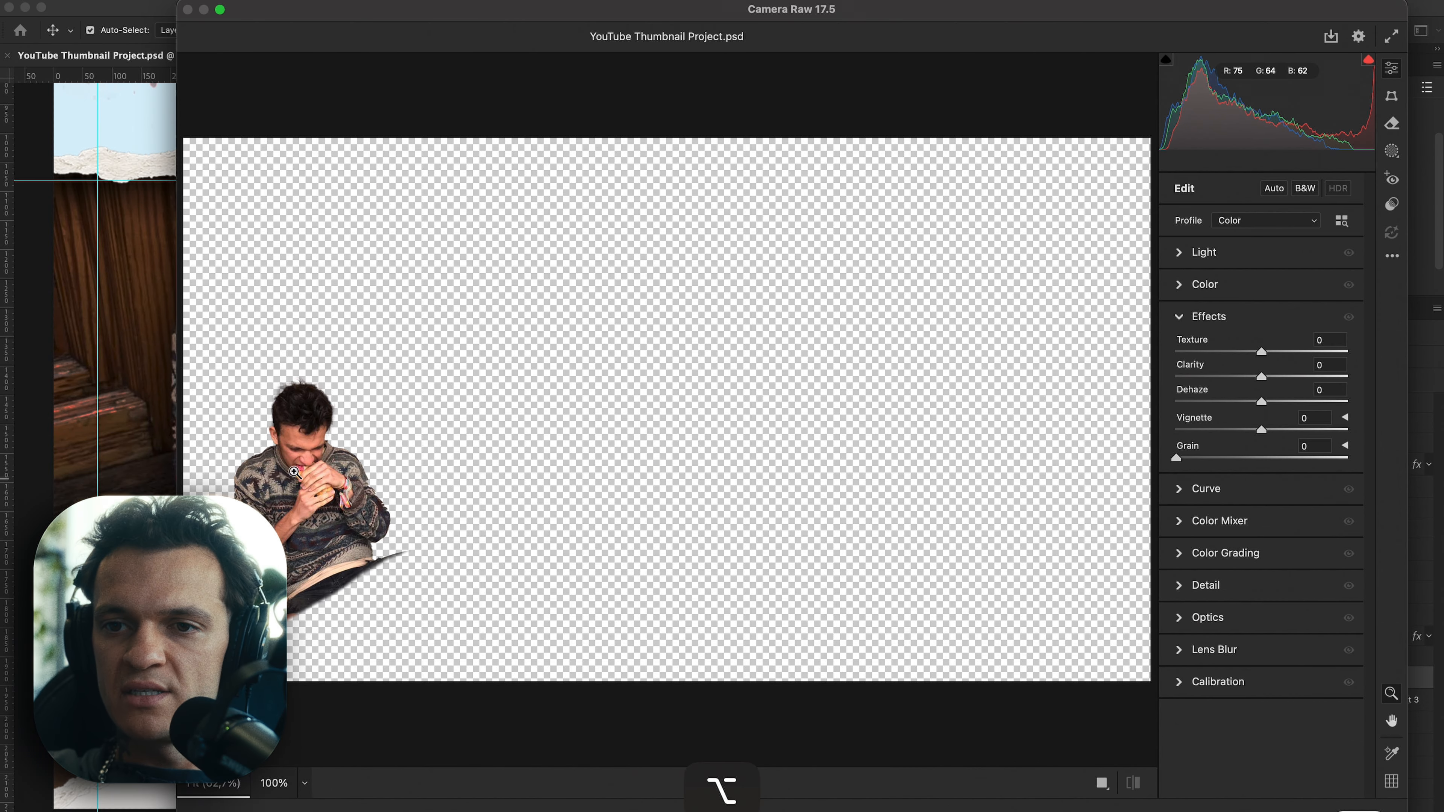
{"action": "left_click_drag", "start_coordinate": [288, 508], "coordinate": [1317, 442]}
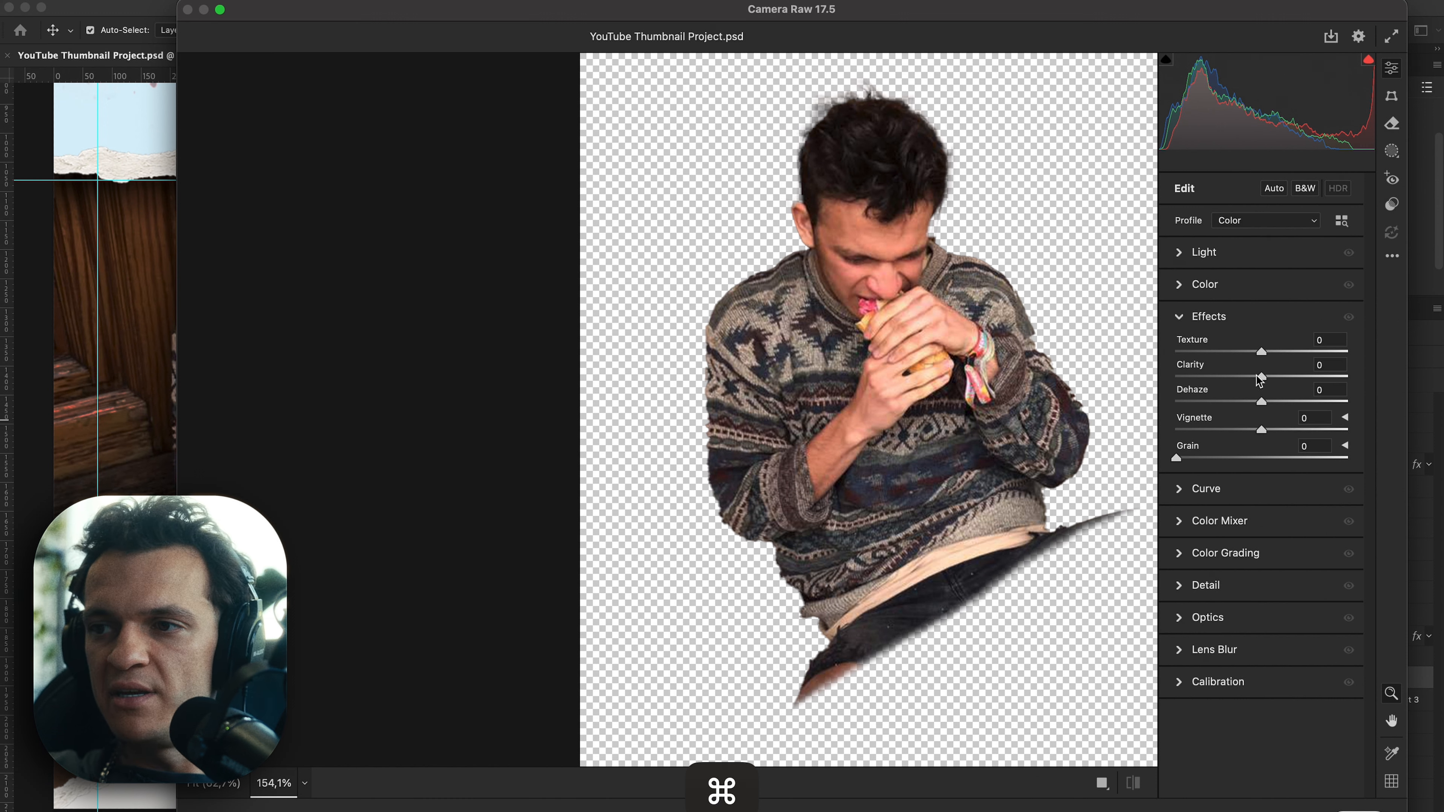
{"action": "left_click_drag", "start_coordinate": [1261, 376], "coordinate": [1283, 353]}
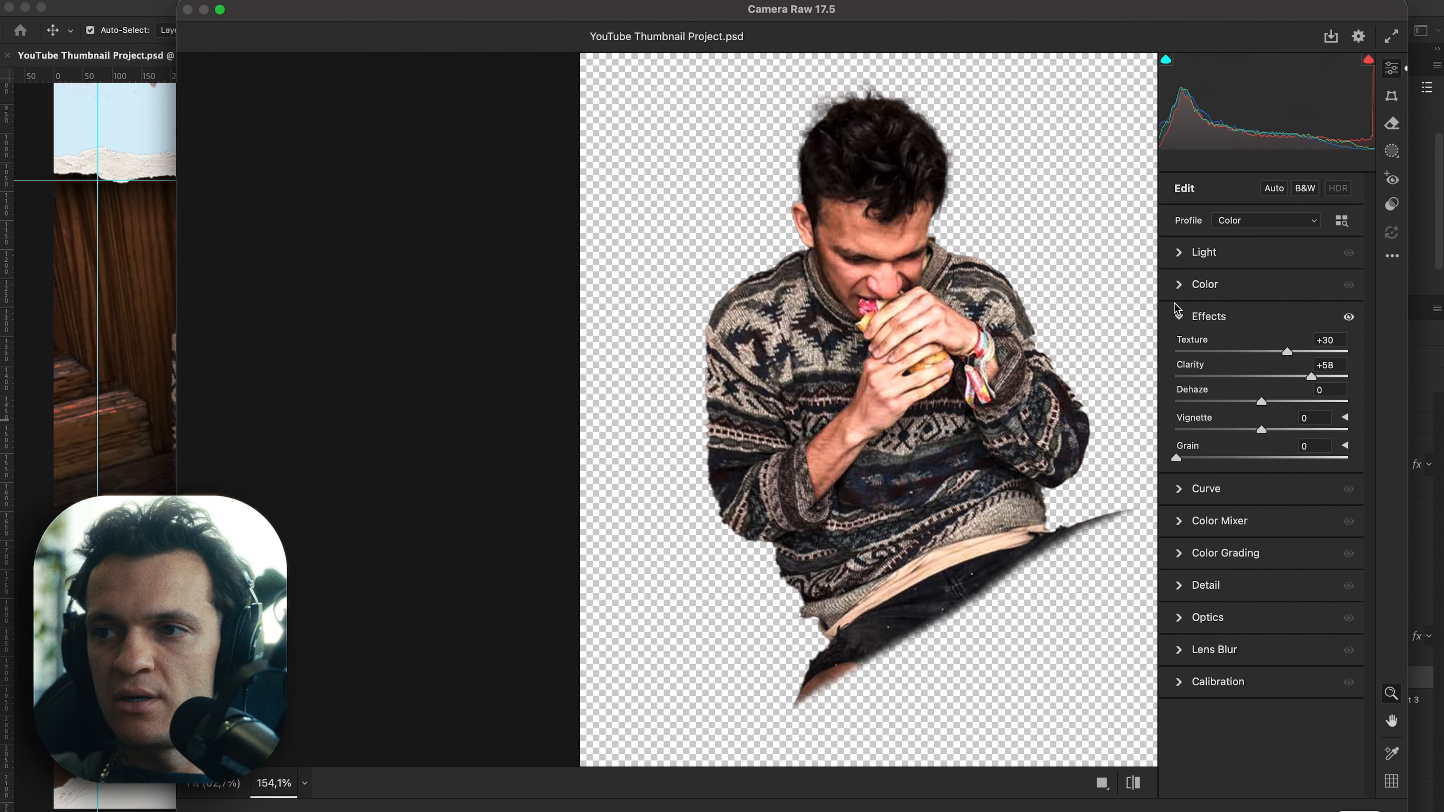
{"action": "left_click", "coordinate": [1180, 285]}
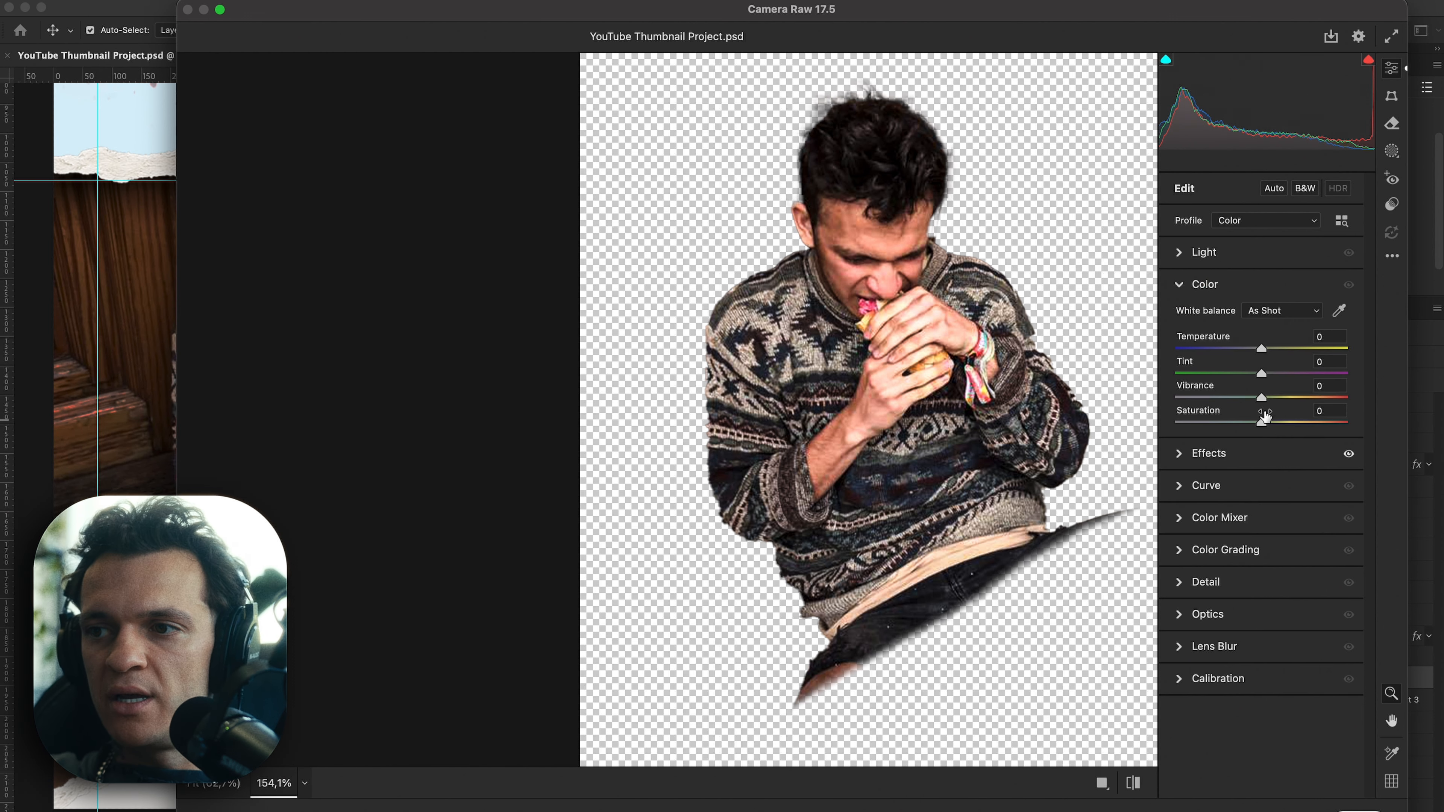
{"action": "left_click_drag", "start_coordinate": [1262, 404], "coordinate": [1246, 404]}
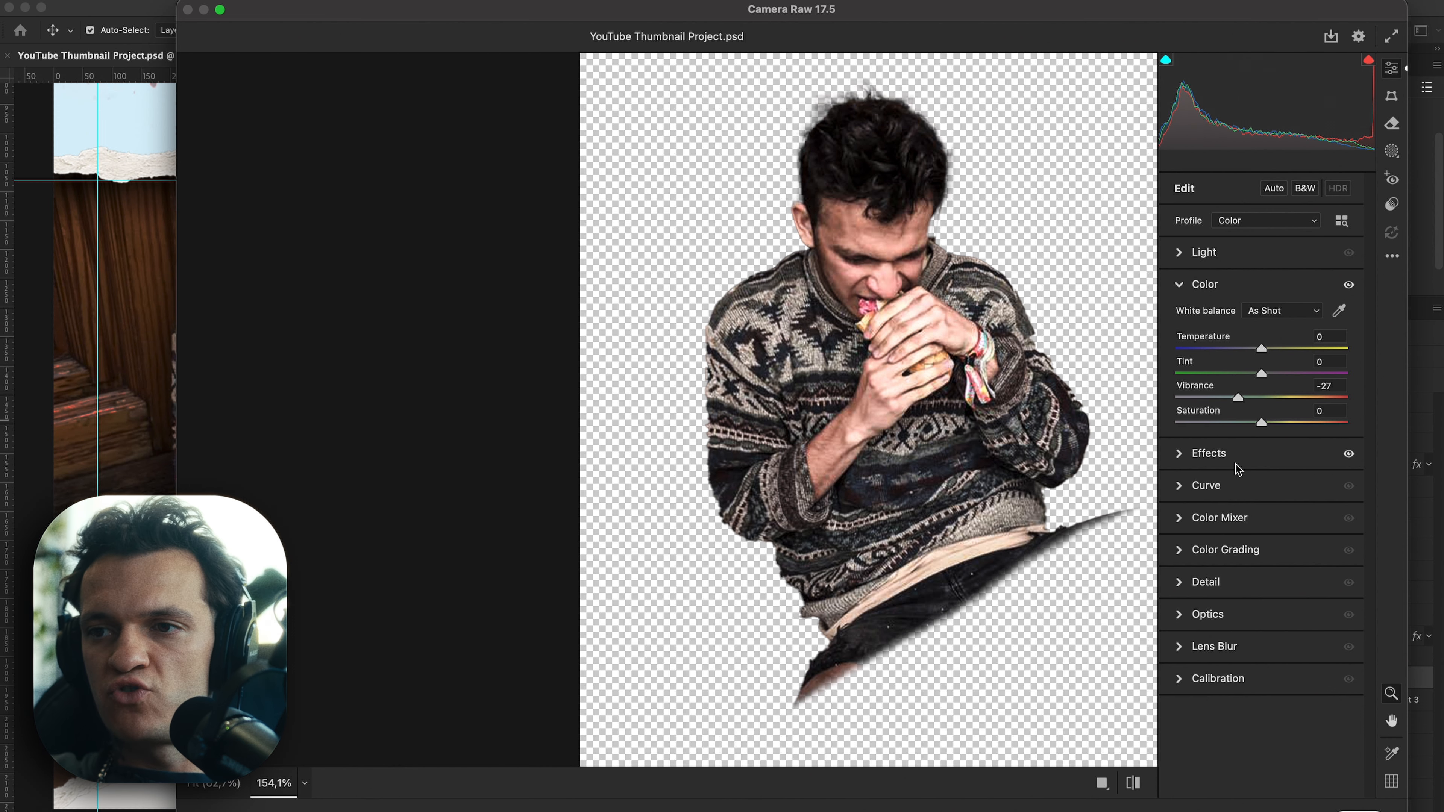
{"action": "left_click", "coordinate": [1360, 807]}
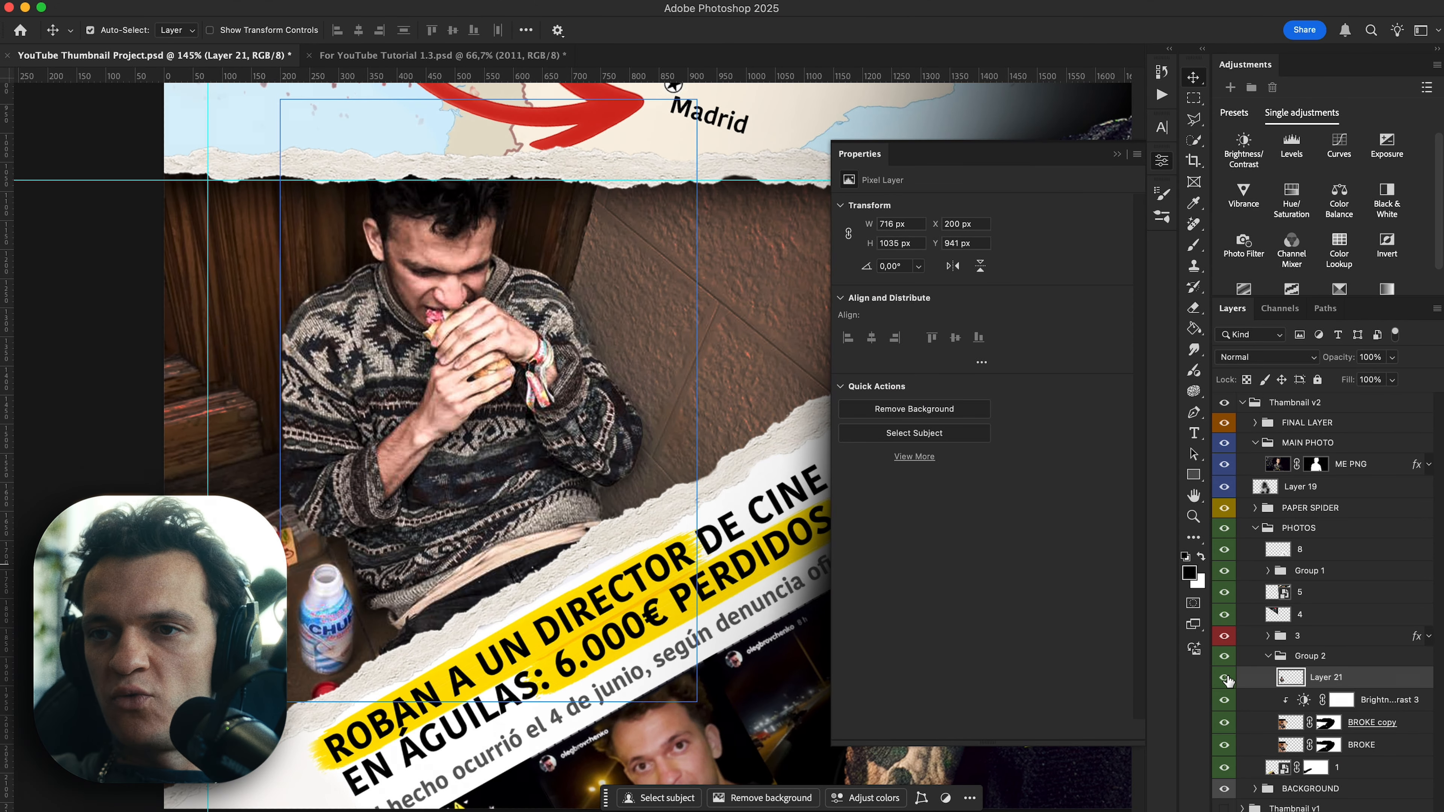
Compare the eating man's photo with and without its cutout and darkening layers, first up close and within the whole thumbnail.
{"action": "left_click", "coordinate": [1224, 678]}
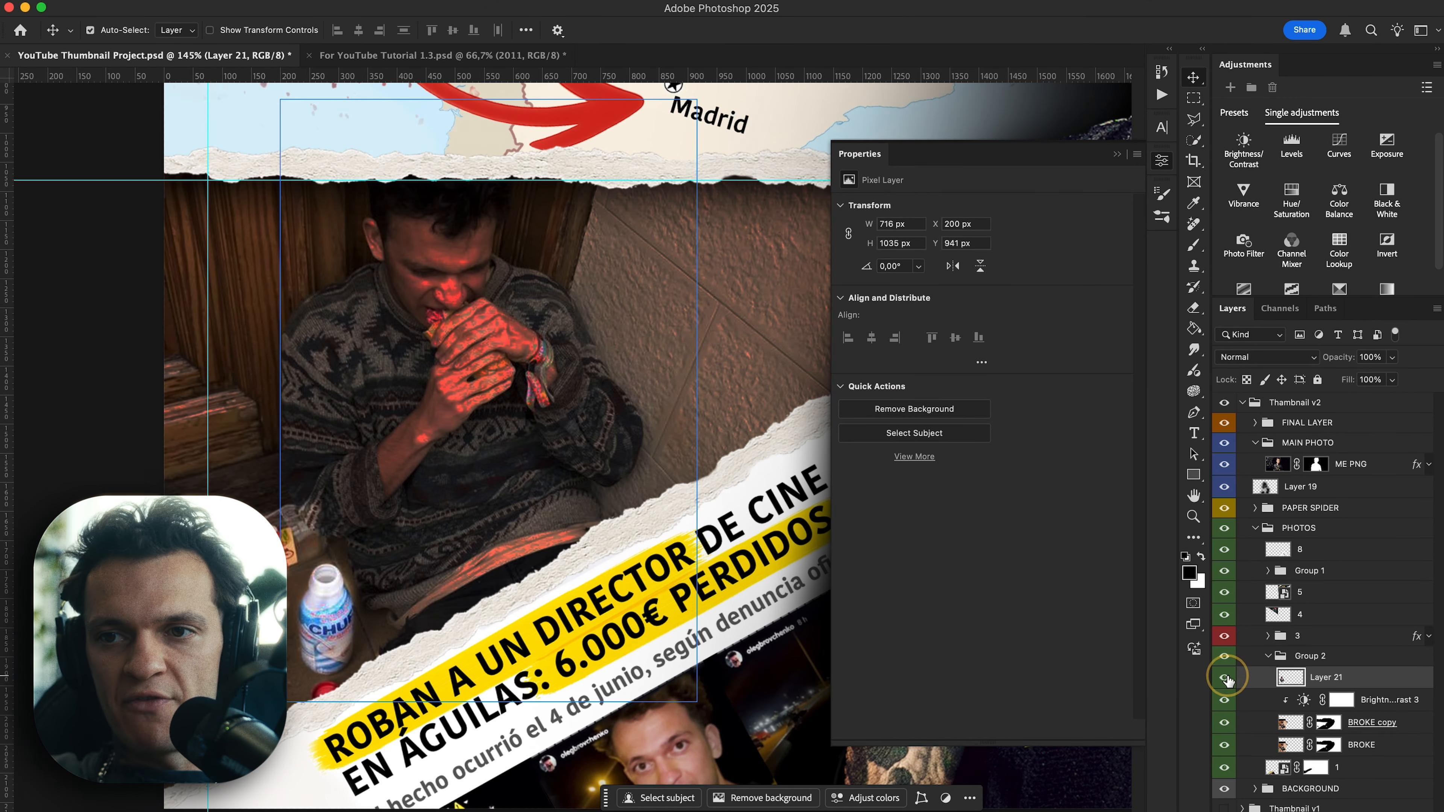
{"action": "left_click", "coordinate": [1225, 678]}
{"action": "left_click", "coordinate": [1225, 678]}
{"action": "left_click", "coordinate": [1224, 677]}
{"action": "key", "text": "super+0"}
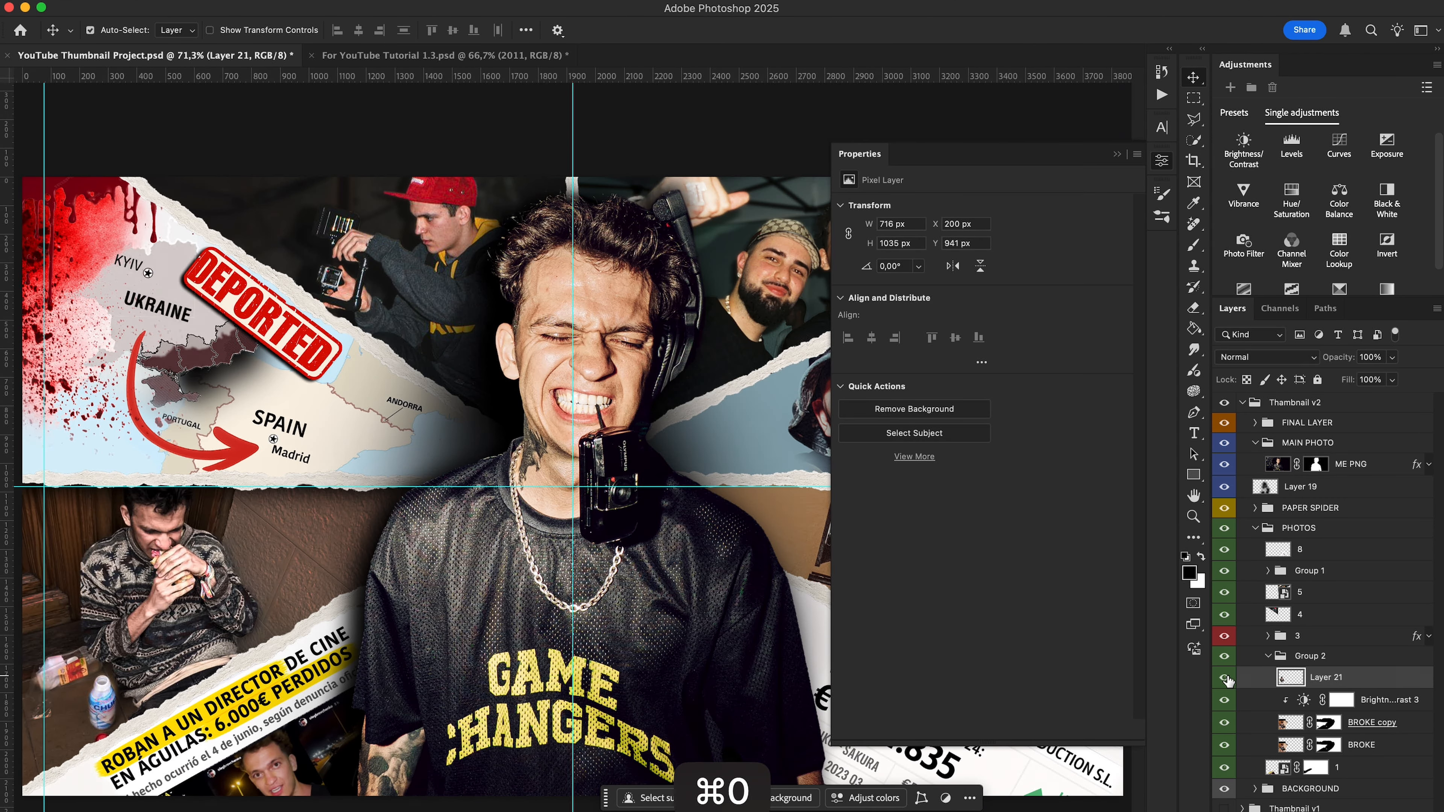
{"action": "left_click", "coordinate": [1116, 156]}
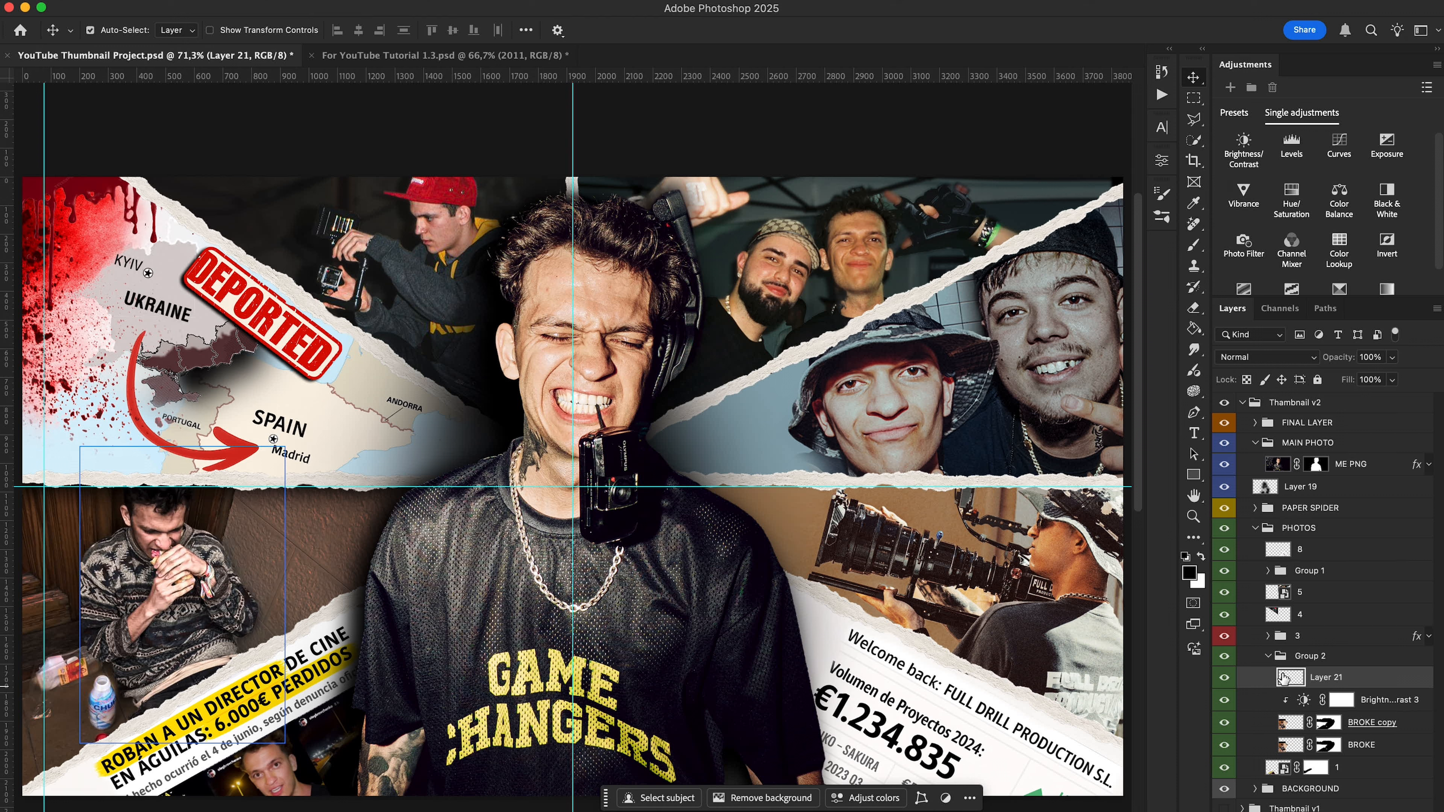
{"action": "left_click", "coordinate": [1225, 739]}
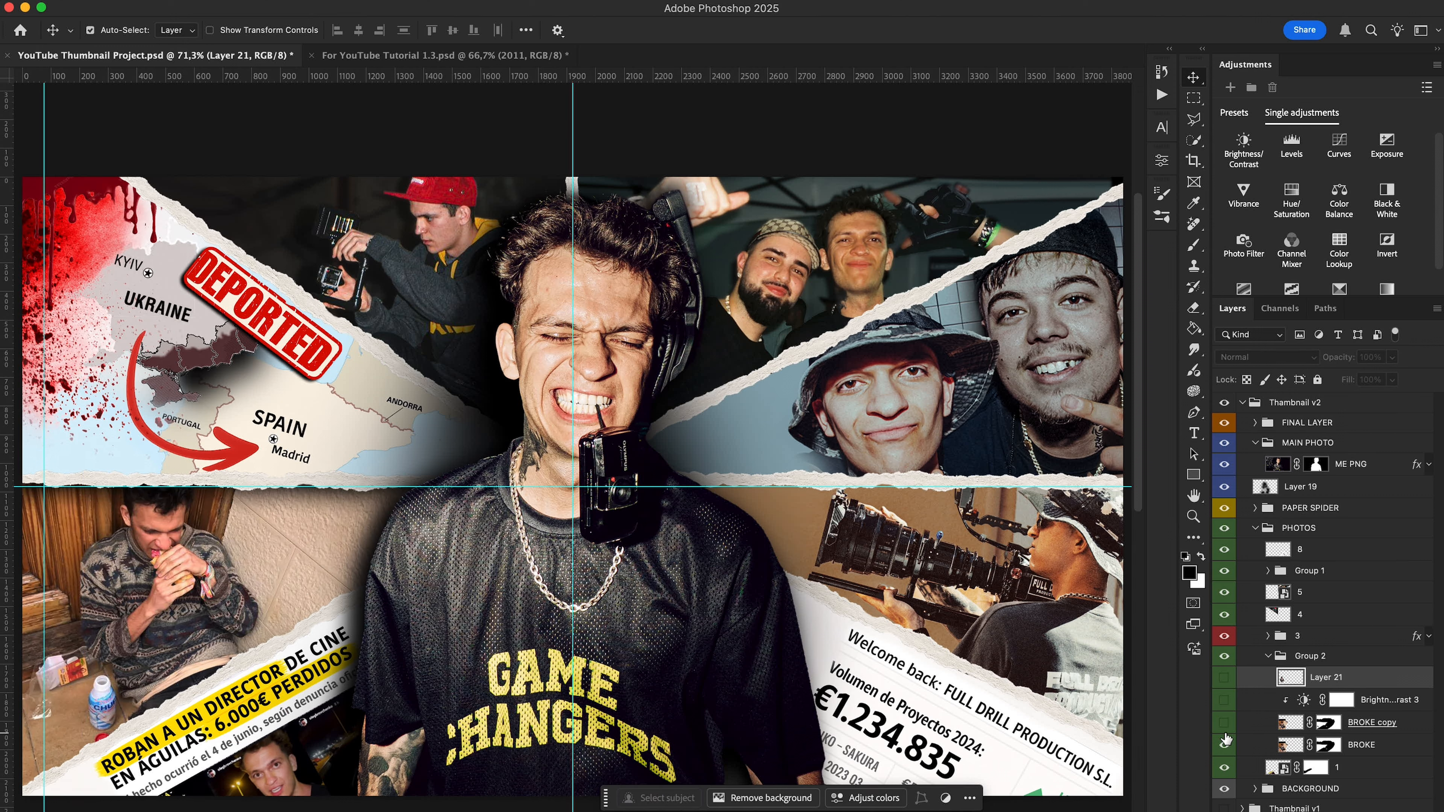
{"action": "left_click_drag", "start_coordinate": [1225, 700], "coordinate": [1226, 677]}
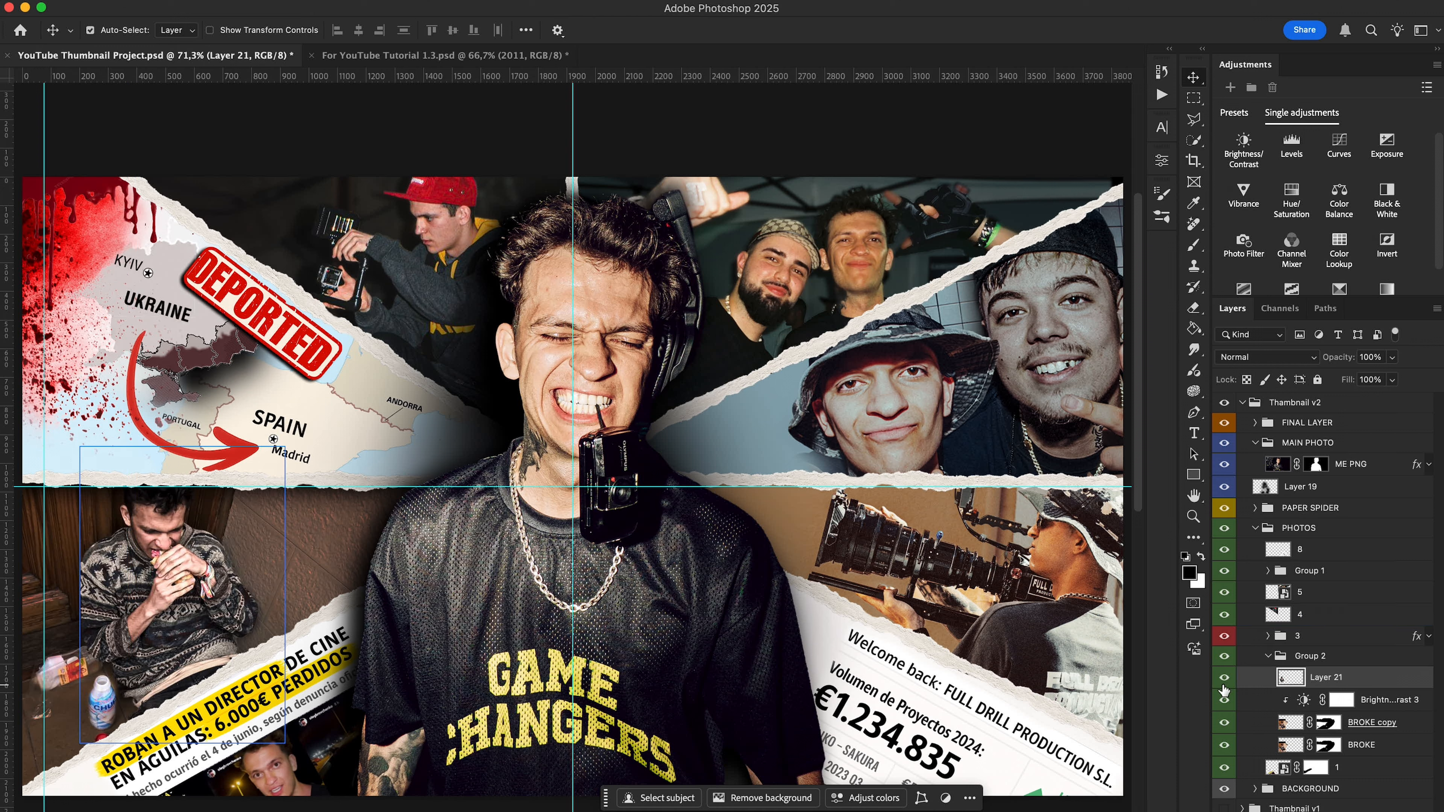
Compare the cameraman photo in Group 1 with and without its cutout and Curves adjustments, keeping all layers on.
{"action": "left_click", "coordinate": [1055, 604]}
{"action": "left_click", "coordinate": [1225, 683]}
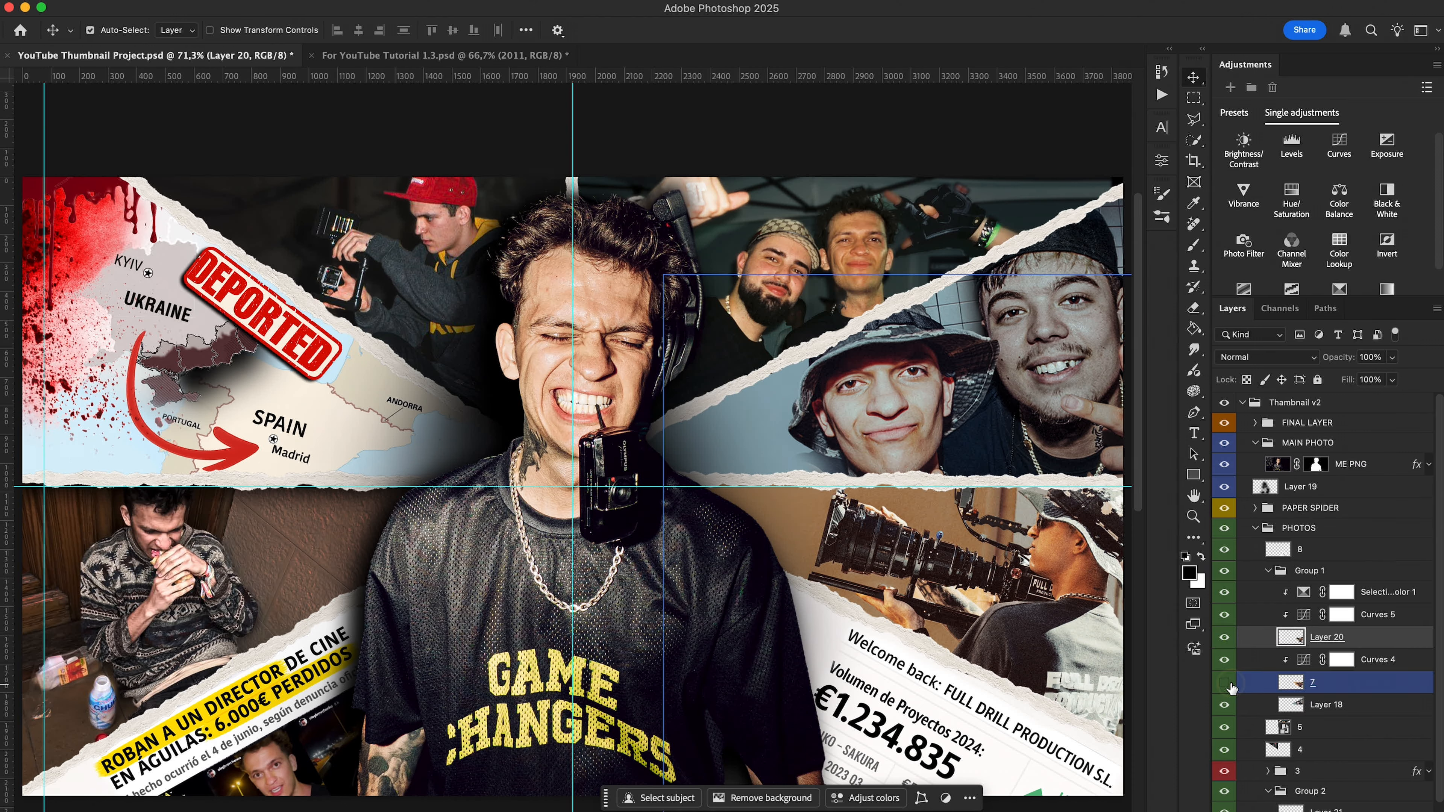
{"action": "left_click_drag", "start_coordinate": [1230, 625], "coordinate": [1227, 615]}
{"action": "key", "text": "super+z"}
{"action": "left_click", "coordinate": [1227, 654]}
{"action": "key", "text": "super+z"}
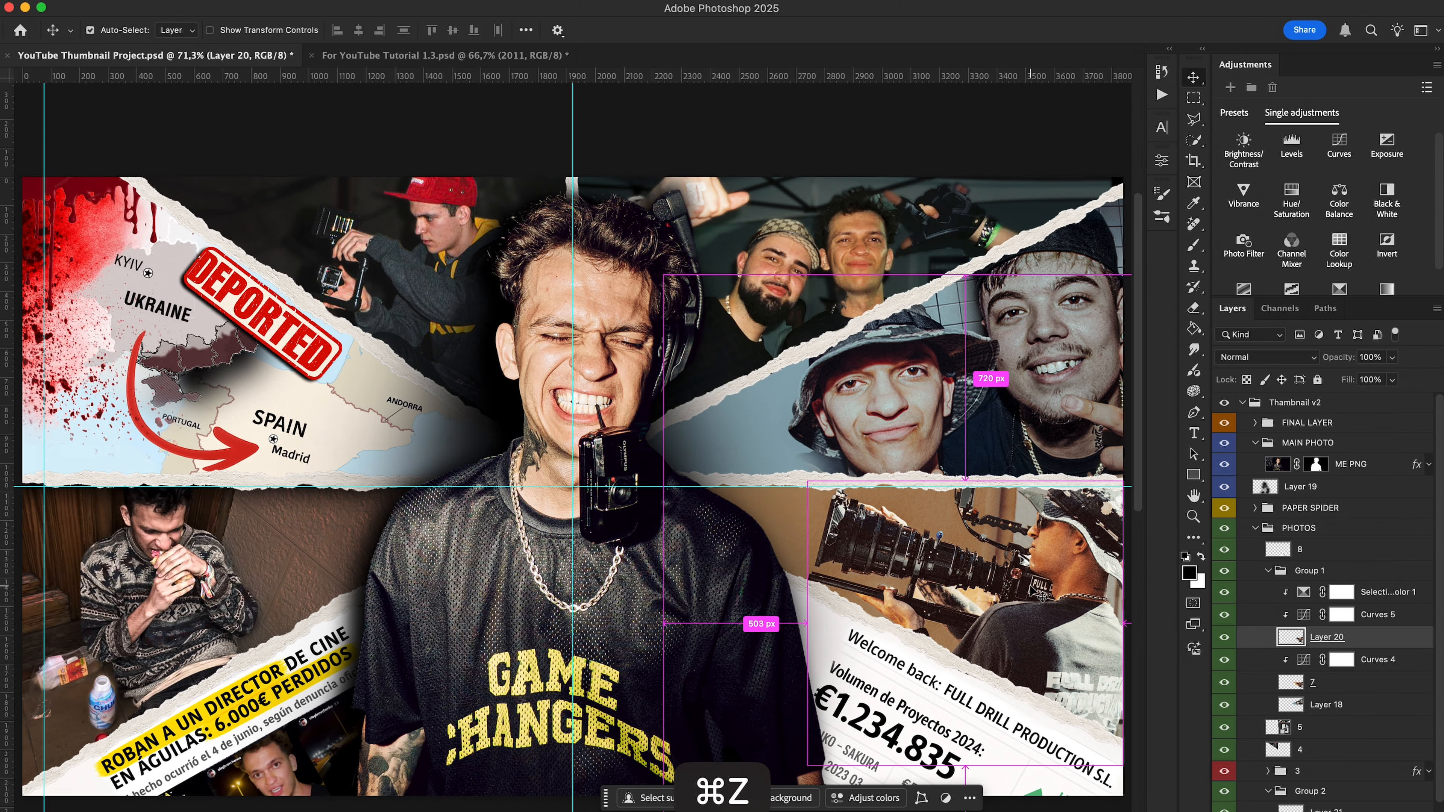
{"action": "key", "text": "super+shift+z"}
{"action": "key", "text": "super+z"}
{"action": "key", "text": "super+shift+z"}
{"action": "key", "text": "super+z"}
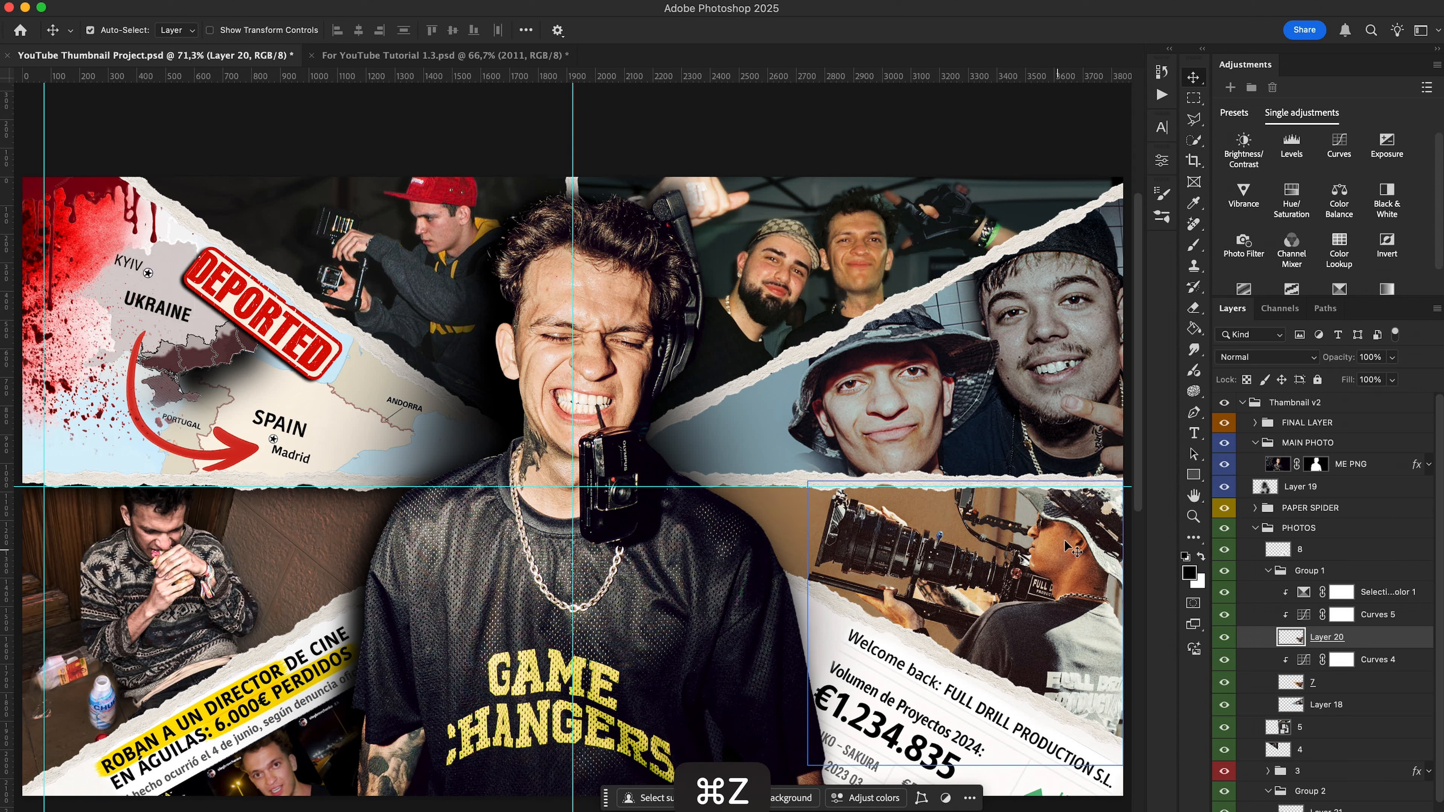
Collapse Group 1, Group 2 and the PHOTOS group in the layer stack.
{"action": "left_click", "coordinate": [1308, 571]}
{"action": "left_click", "coordinate": [1269, 572]}
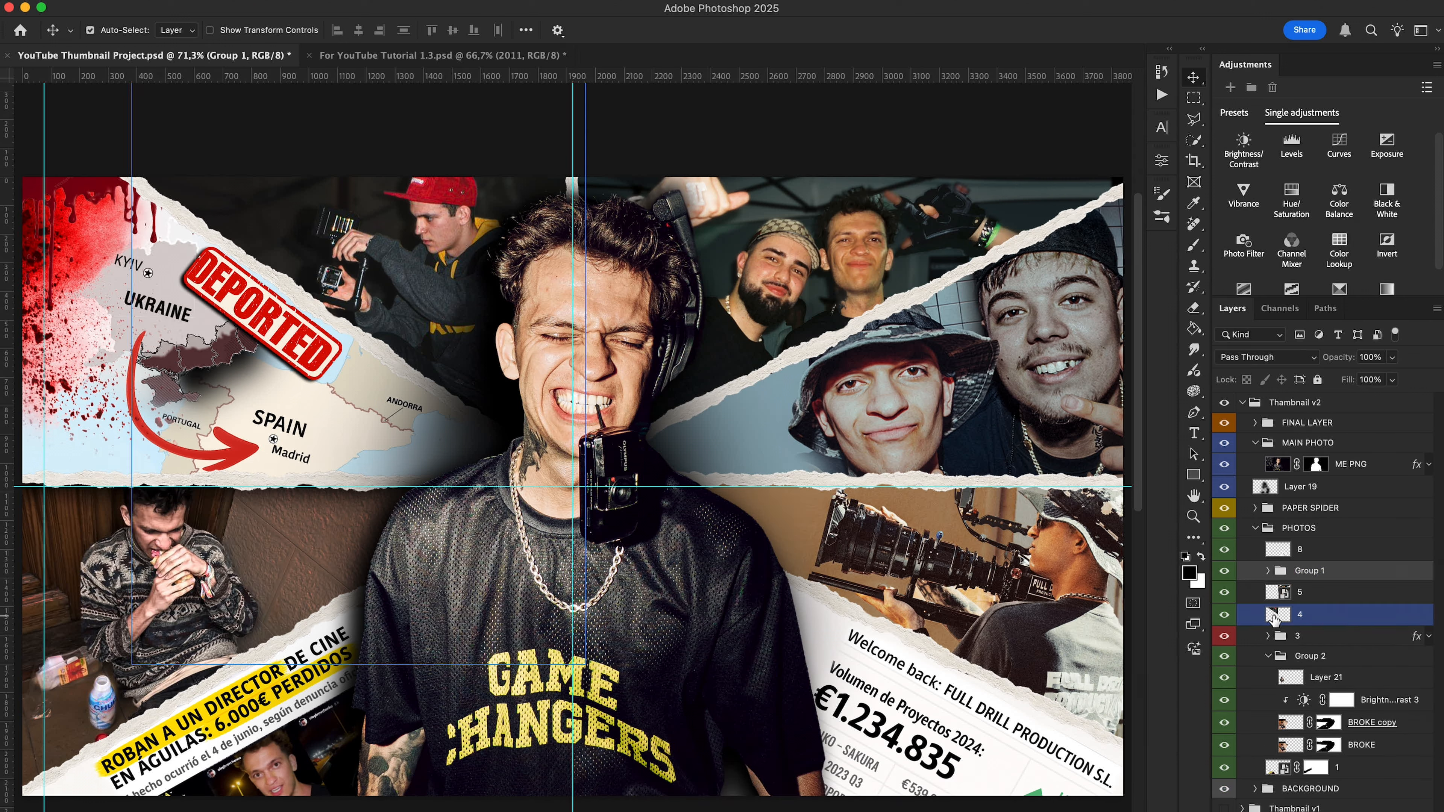
{"action": "left_click", "coordinate": [1268, 657]}
{"action": "left_click", "coordinate": [1261, 531]}
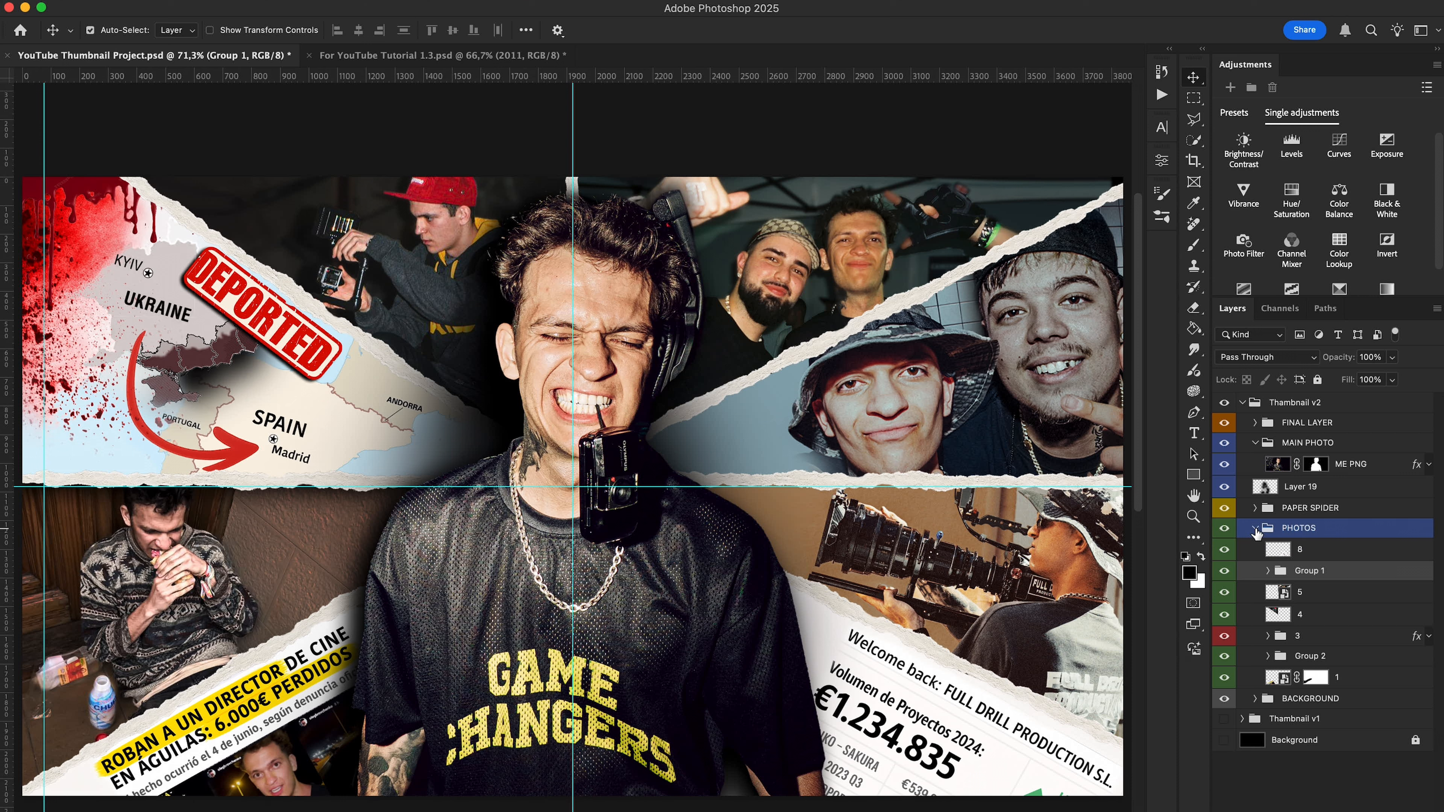
{"action": "left_click", "coordinate": [1257, 531]}
{"action": "left_click", "coordinate": [1238, 488]}
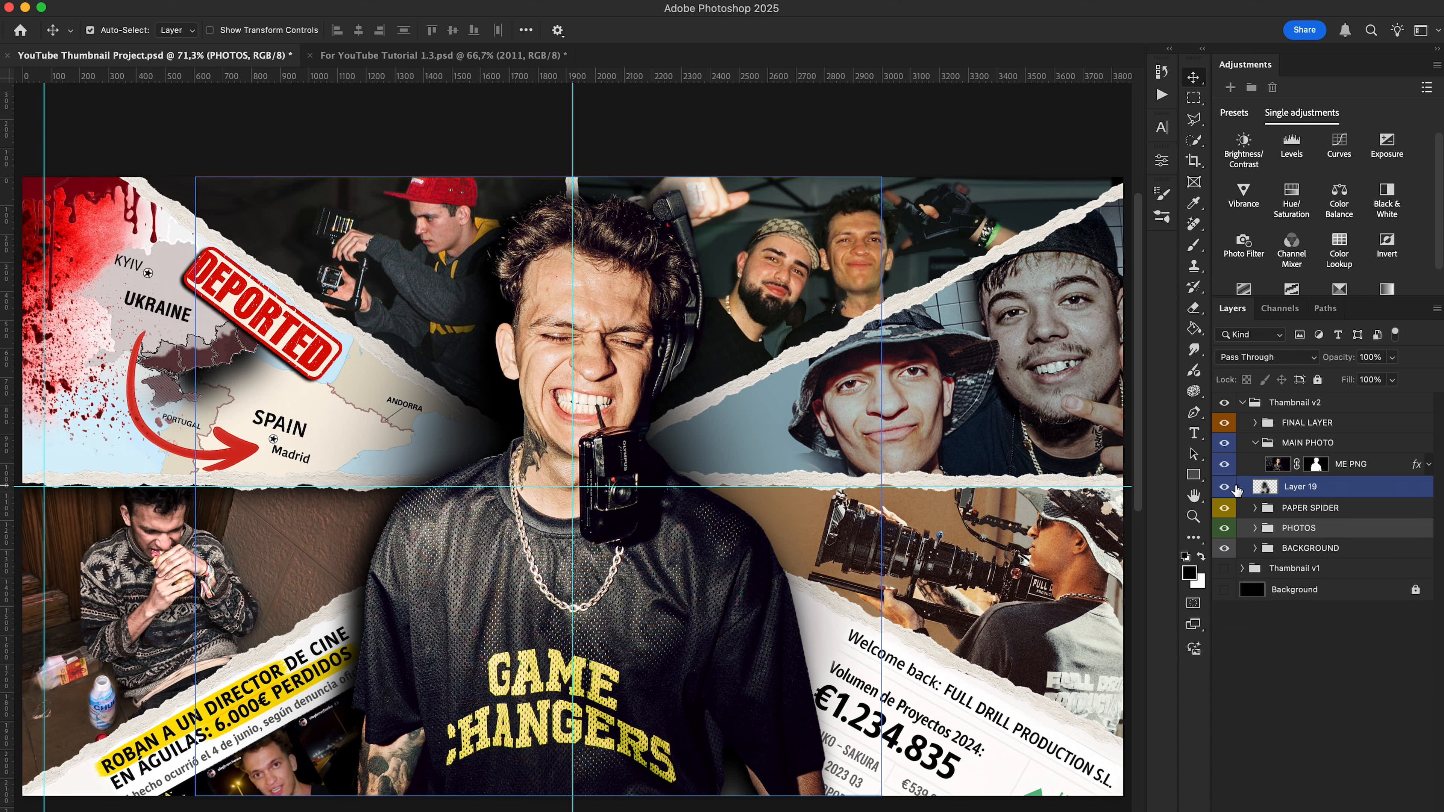
Compare the thumbnail with and without Layer 19 and the ME PNG main photo, leaving both visible.
{"action": "left_click", "coordinate": [1225, 488]}
{"action": "left_click", "coordinate": [1228, 465]}
{"action": "left_click", "coordinate": [1224, 465]}
{"action": "left_click", "coordinate": [1224, 465]}
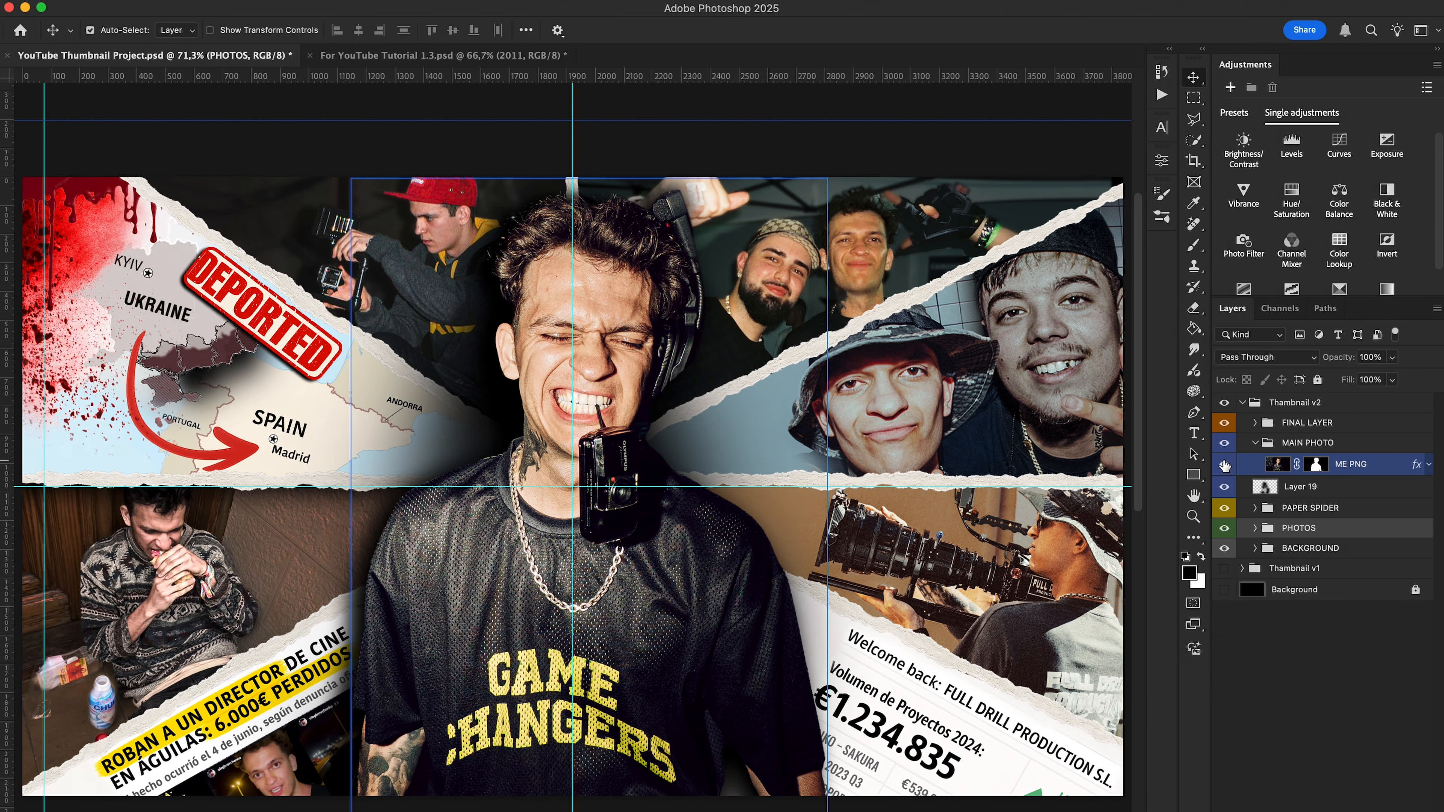
{"action": "left_click", "coordinate": [1224, 466]}
{"action": "left_click", "coordinate": [1224, 465]}
Apply the Camera Raw filter to the ME PNG image with Clarity +30 and Texture +13.
{"action": "left_click", "coordinate": [1286, 470]}
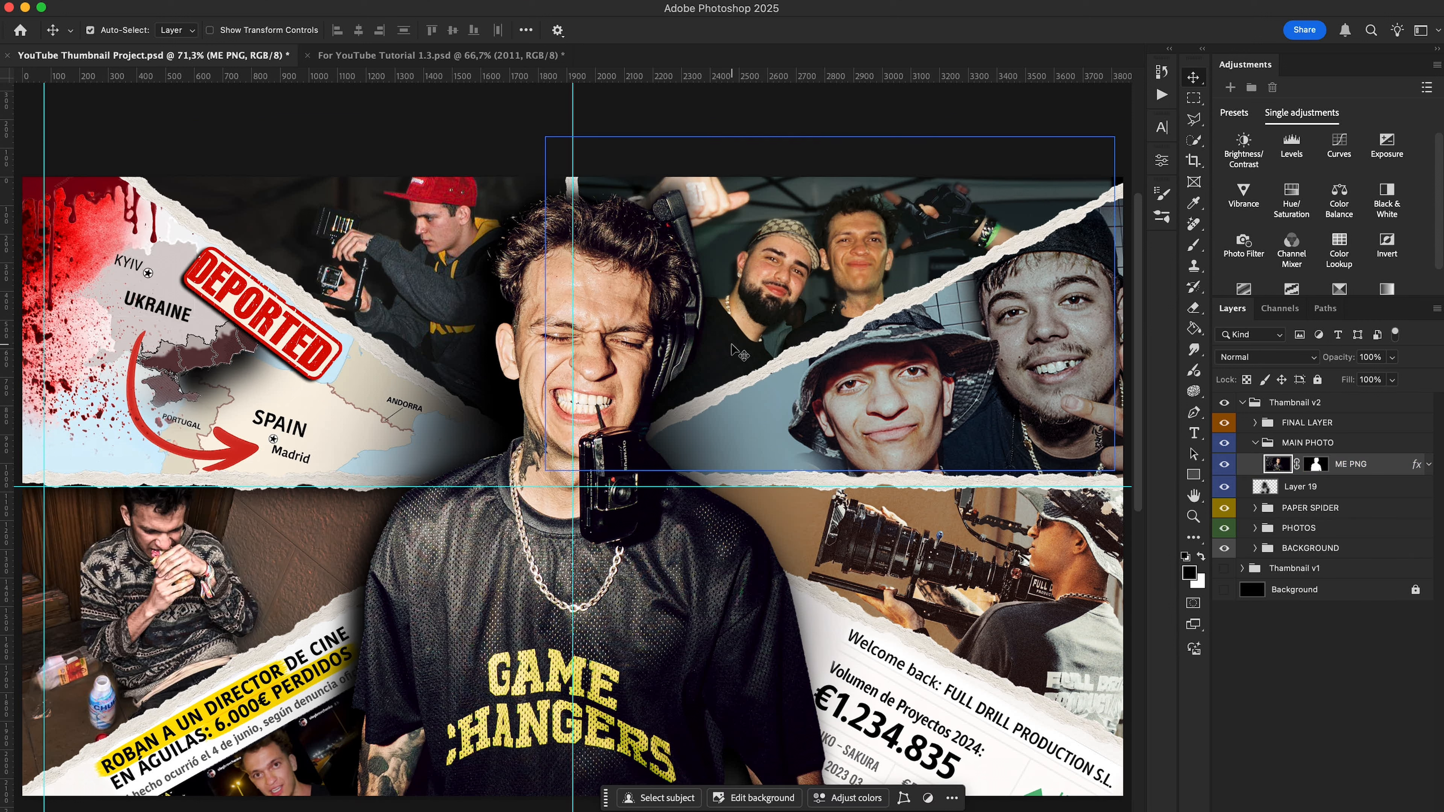
{"action": "key", "text": "shift+super+a"}
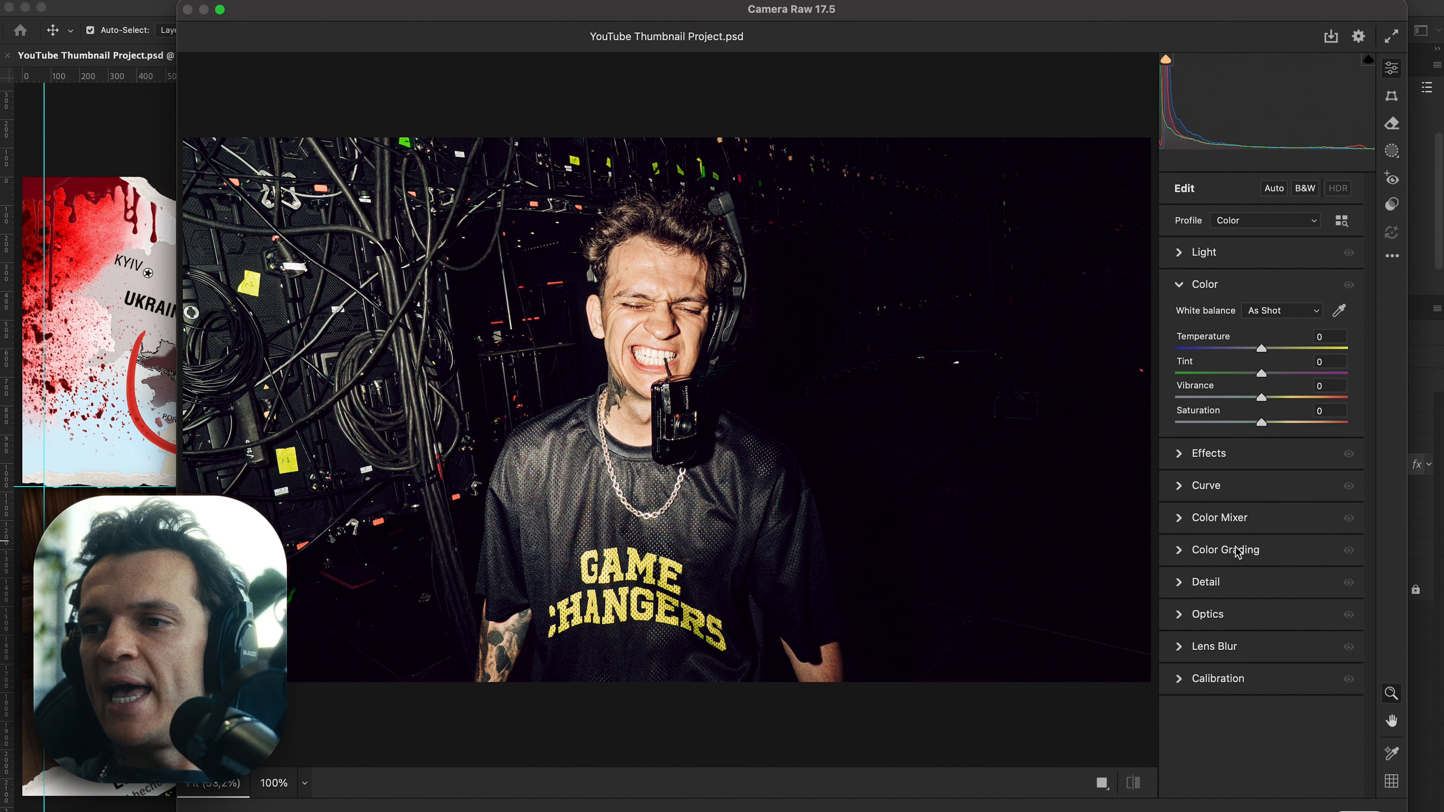
{"action": "left_click", "coordinate": [1180, 462]}
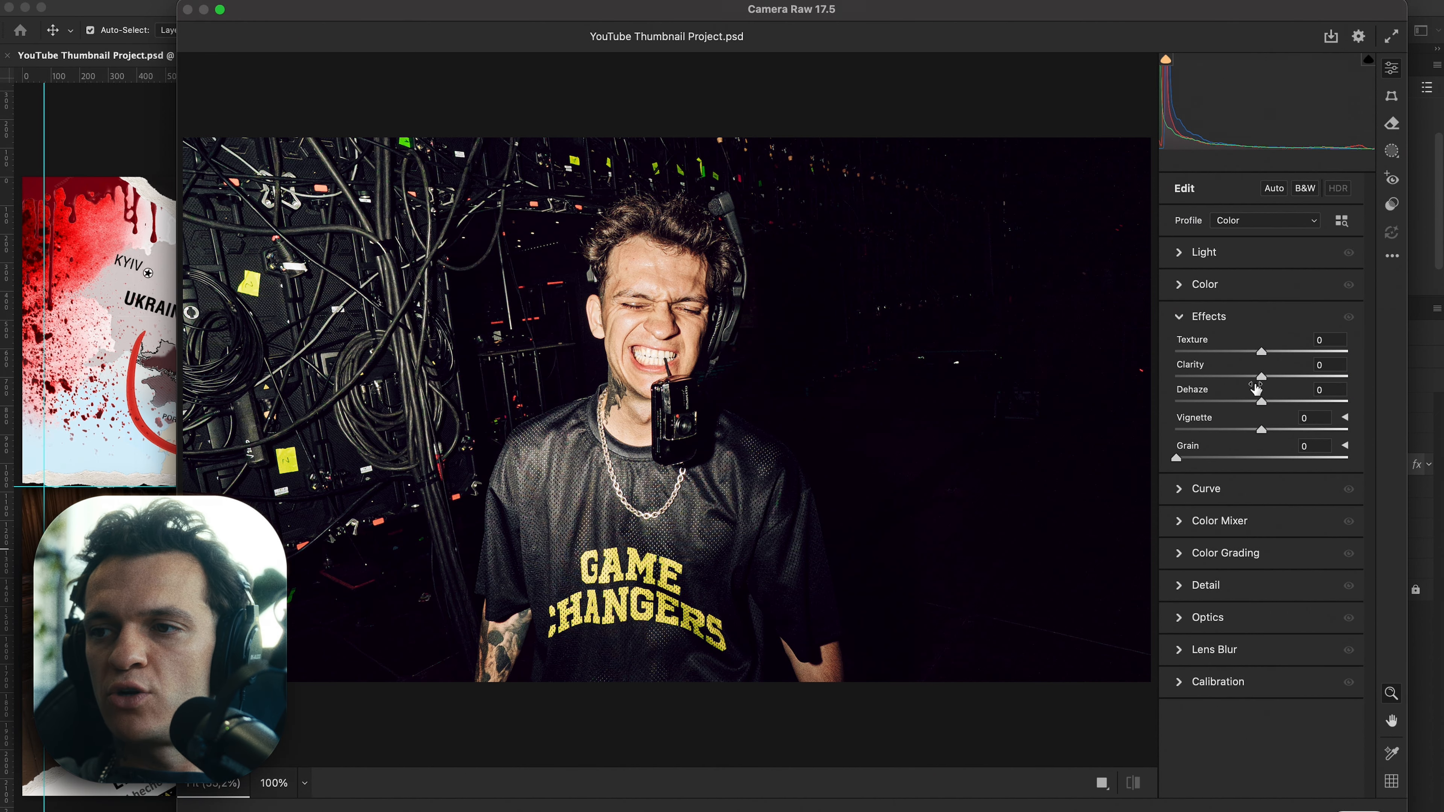
{"action": "left_click_drag", "start_coordinate": [928, 682], "coordinate": [536, 193]}
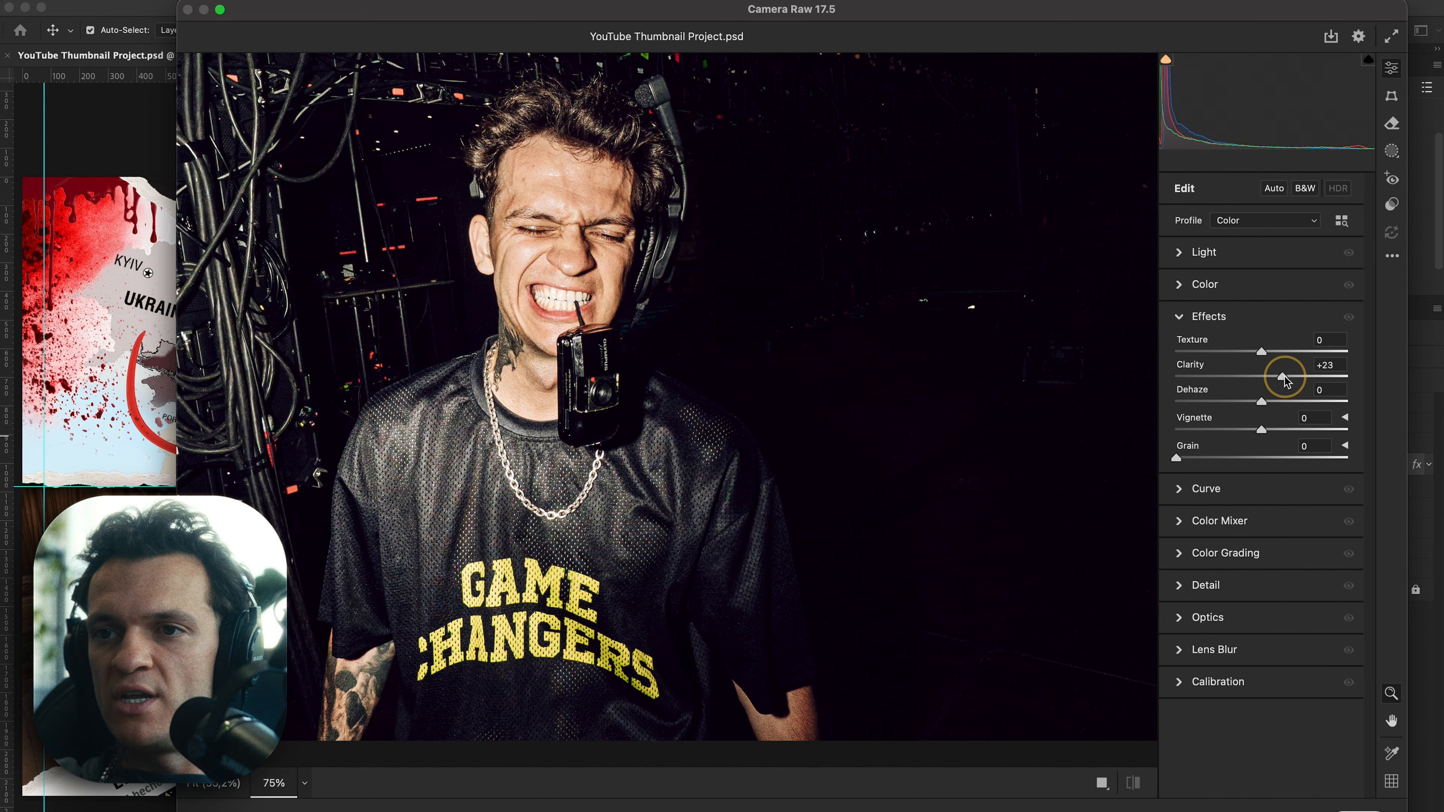
{"action": "left_click_drag", "start_coordinate": [1286, 380], "coordinate": [1274, 380]}
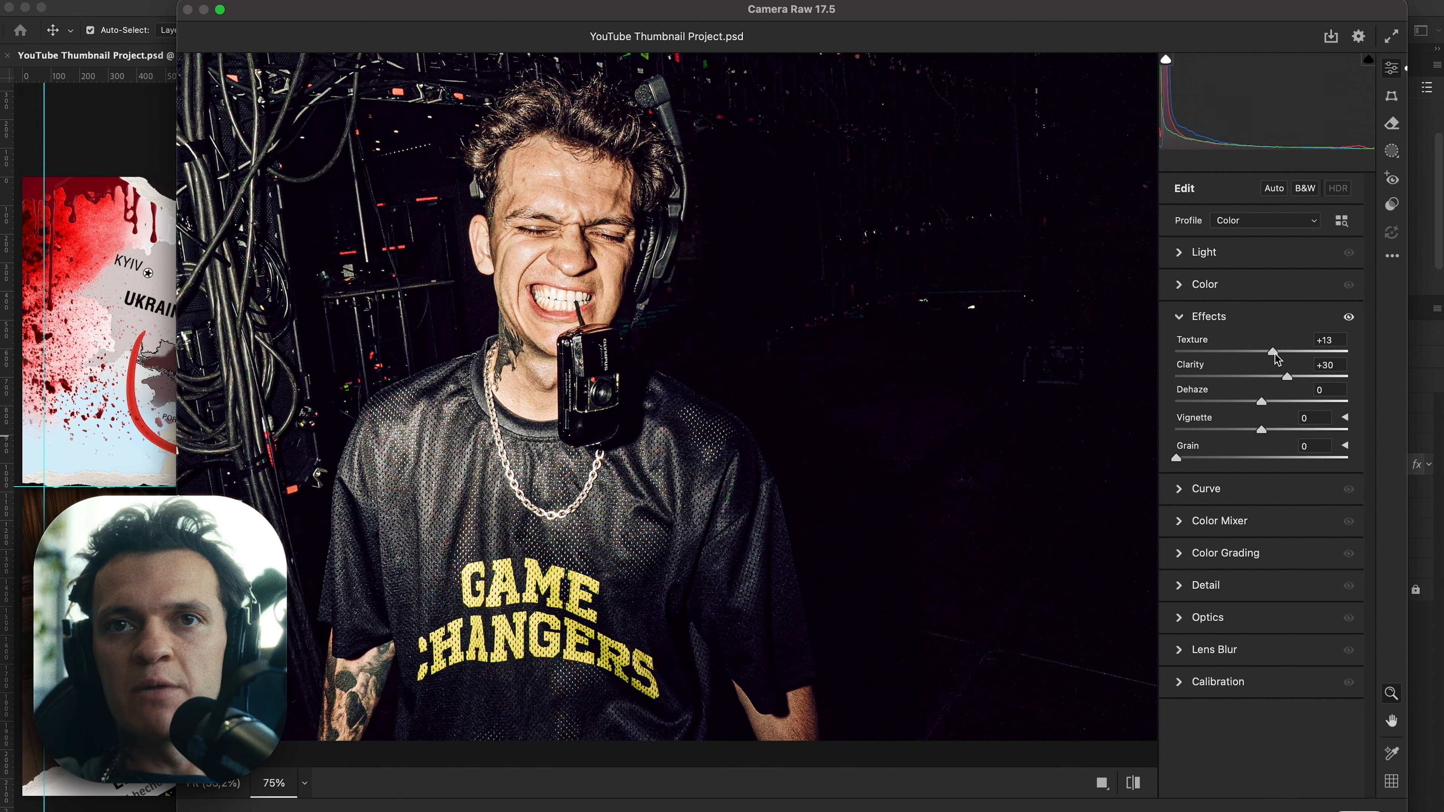
{"action": "left_click", "coordinate": [1365, 806]}
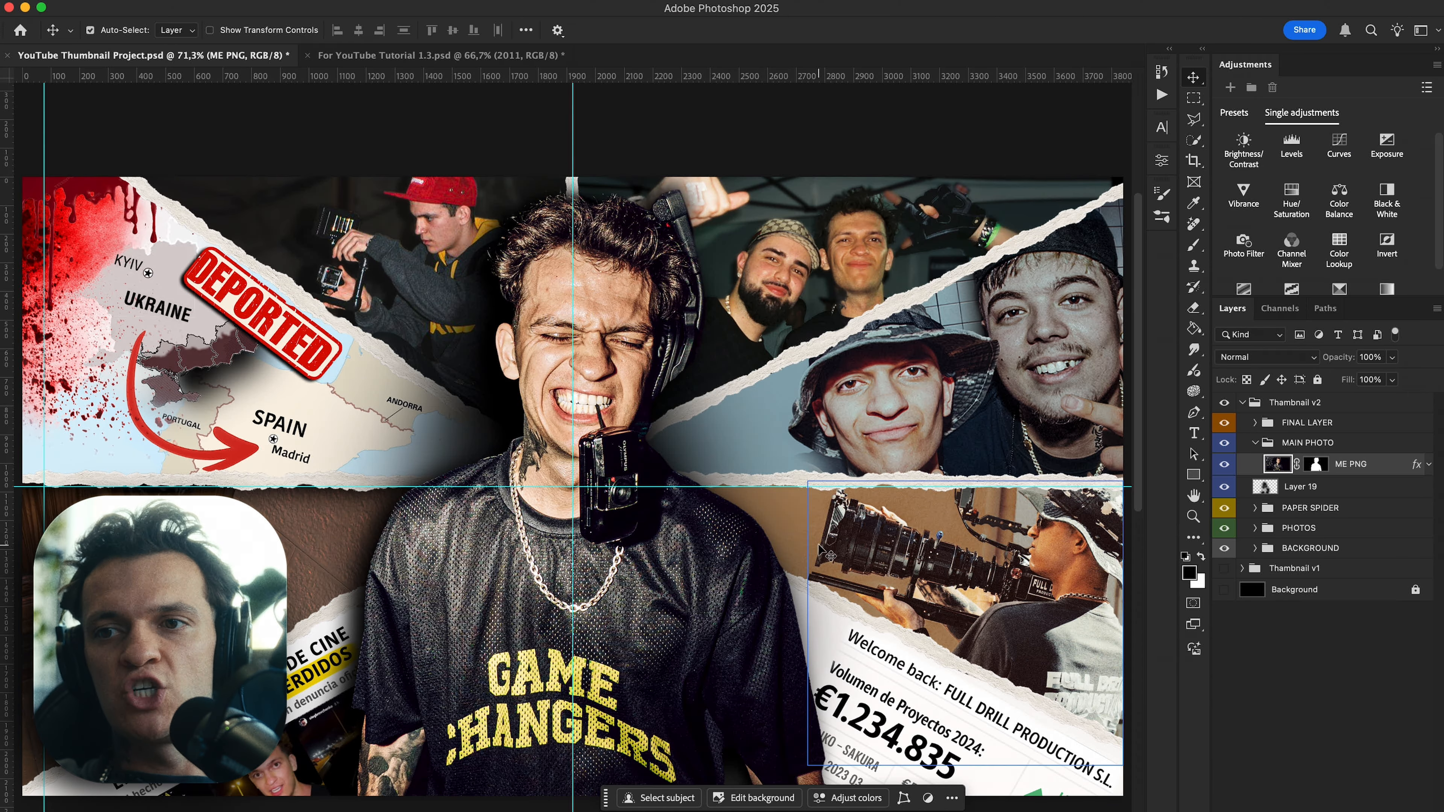
Compare the main photo before and after its Camera Raw sharpening, examining the face up close and keeping the filtered version.
{"action": "key", "text": "super+z"}
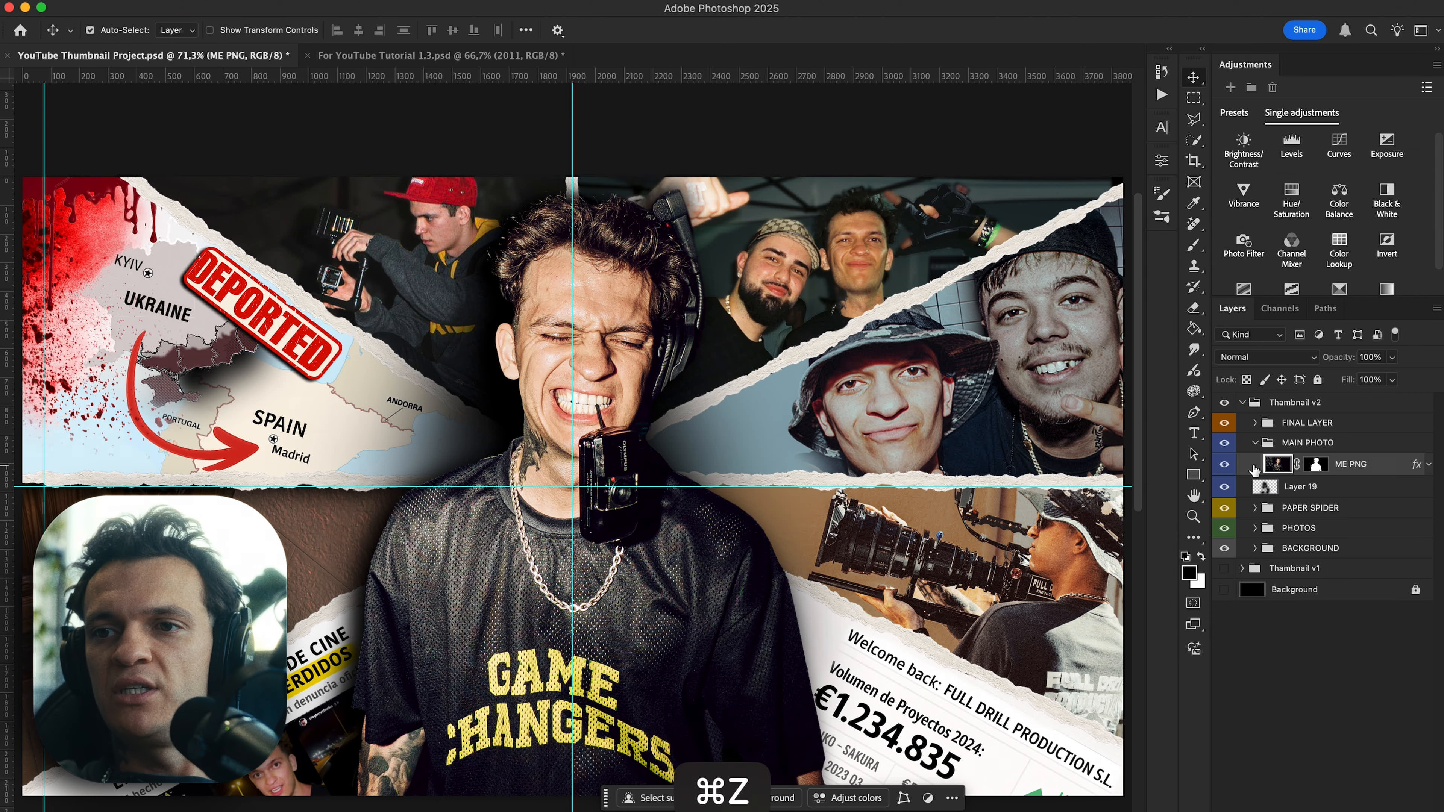
{"action": "key", "text": "shift+super+z"}
{"action": "key", "text": "super+z"}
{"action": "key", "text": "z"}
{"action": "left_click_drag", "start_coordinate": [781, 370], "coordinate": [836, 371]}
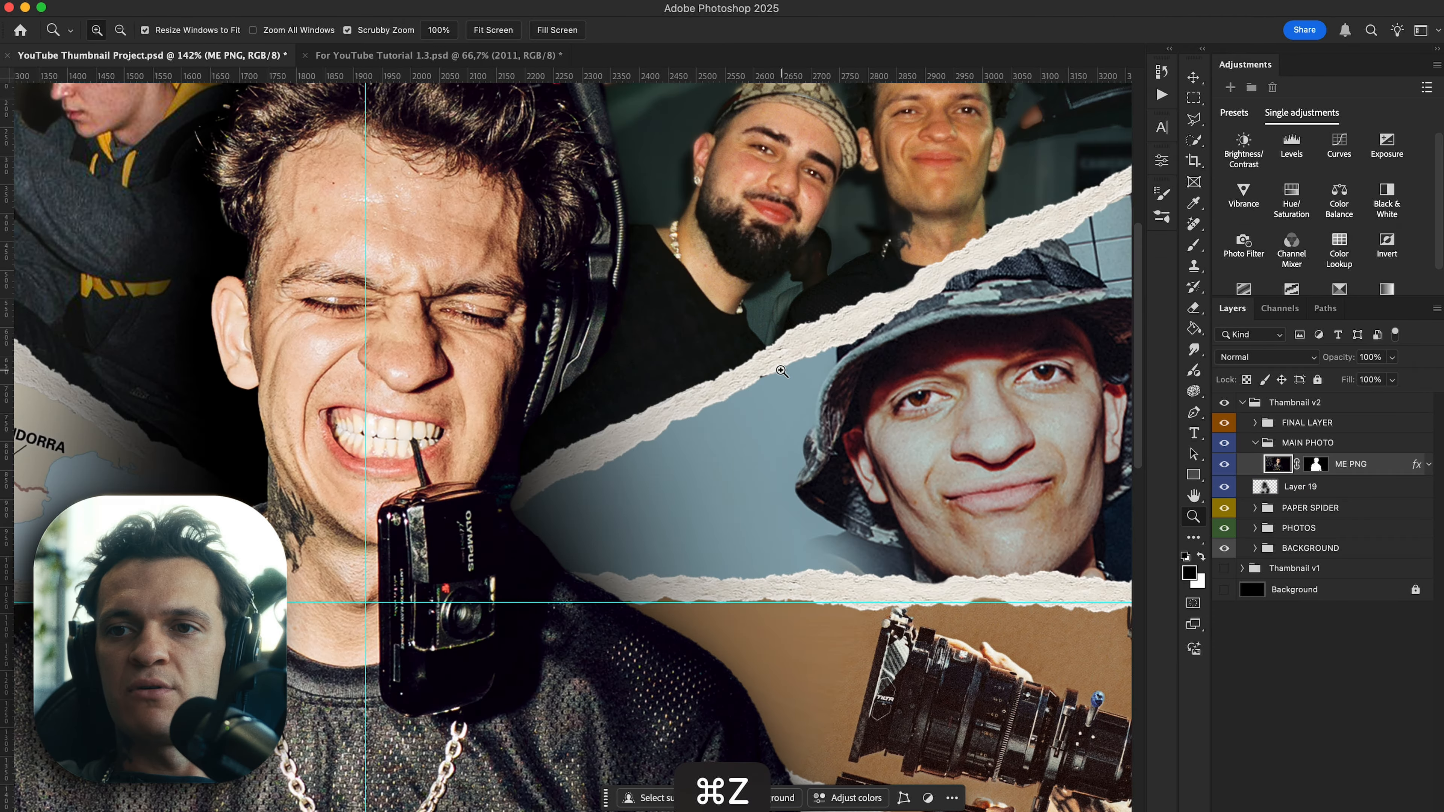
{"action": "scroll", "coordinate": [788, 376], "scroll_direction": "left", "scroll_amount": 5}
{"action": "key", "text": "shift+super+z"}
{"action": "key", "text": "super+z"}
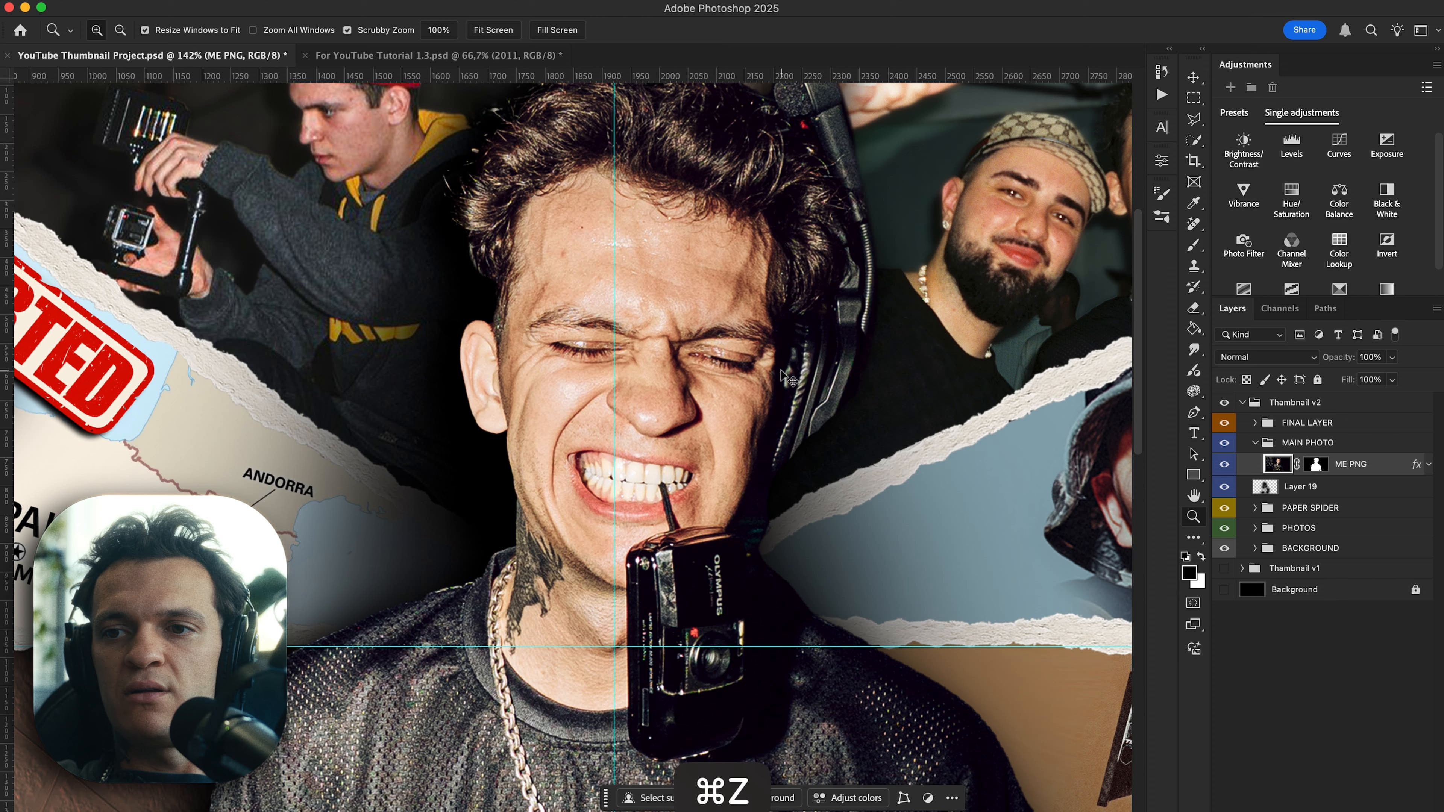
{"action": "key", "text": "shift+super+z"}
{"action": "key", "text": "super+z"}
{"action": "key", "text": "shift+super+z"}
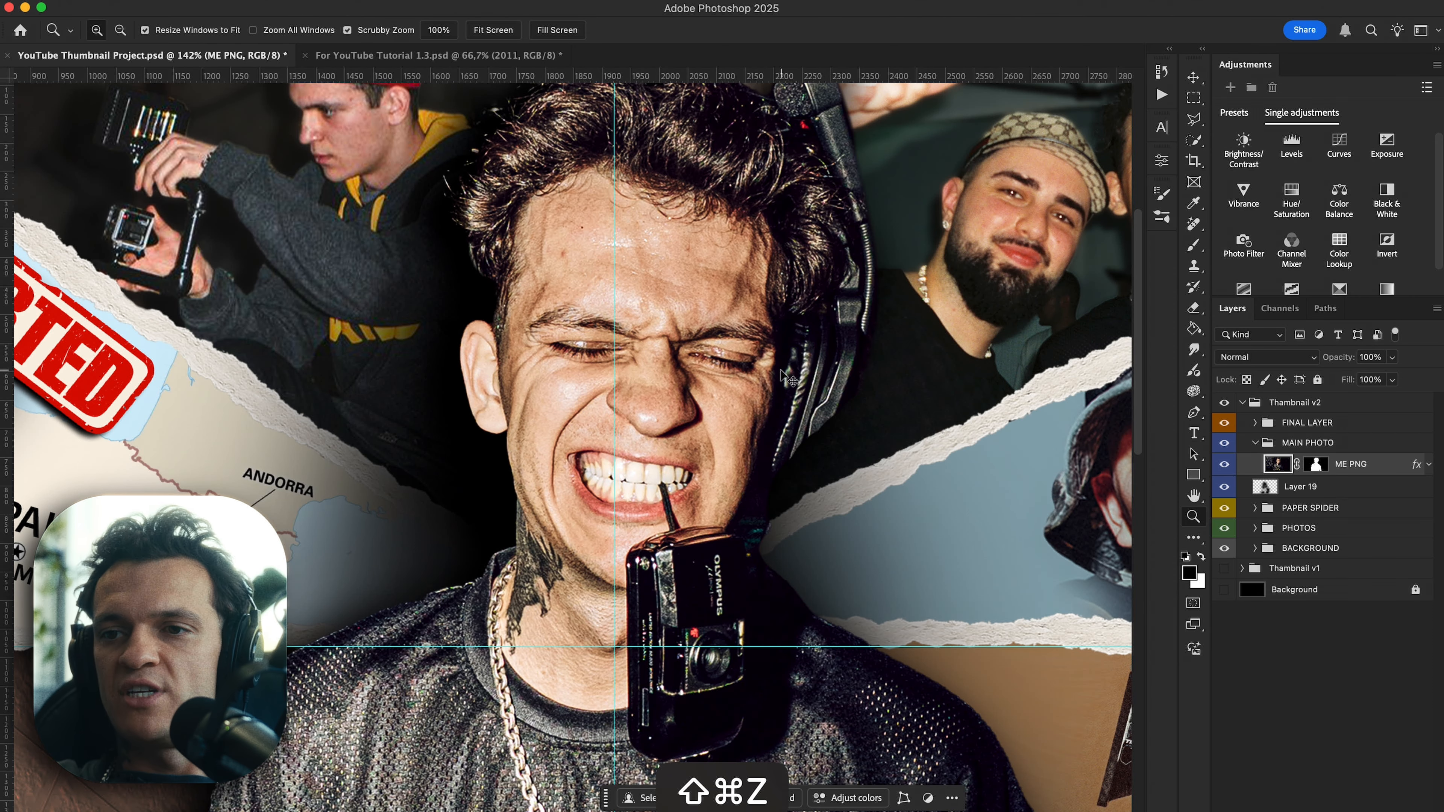
{"action": "key", "text": "super+0"}
{"action": "key", "text": "XF86MonBrightnessUp"}
{"action": "key", "text": "v"}
{"action": "left_click", "coordinate": [717, 402]}
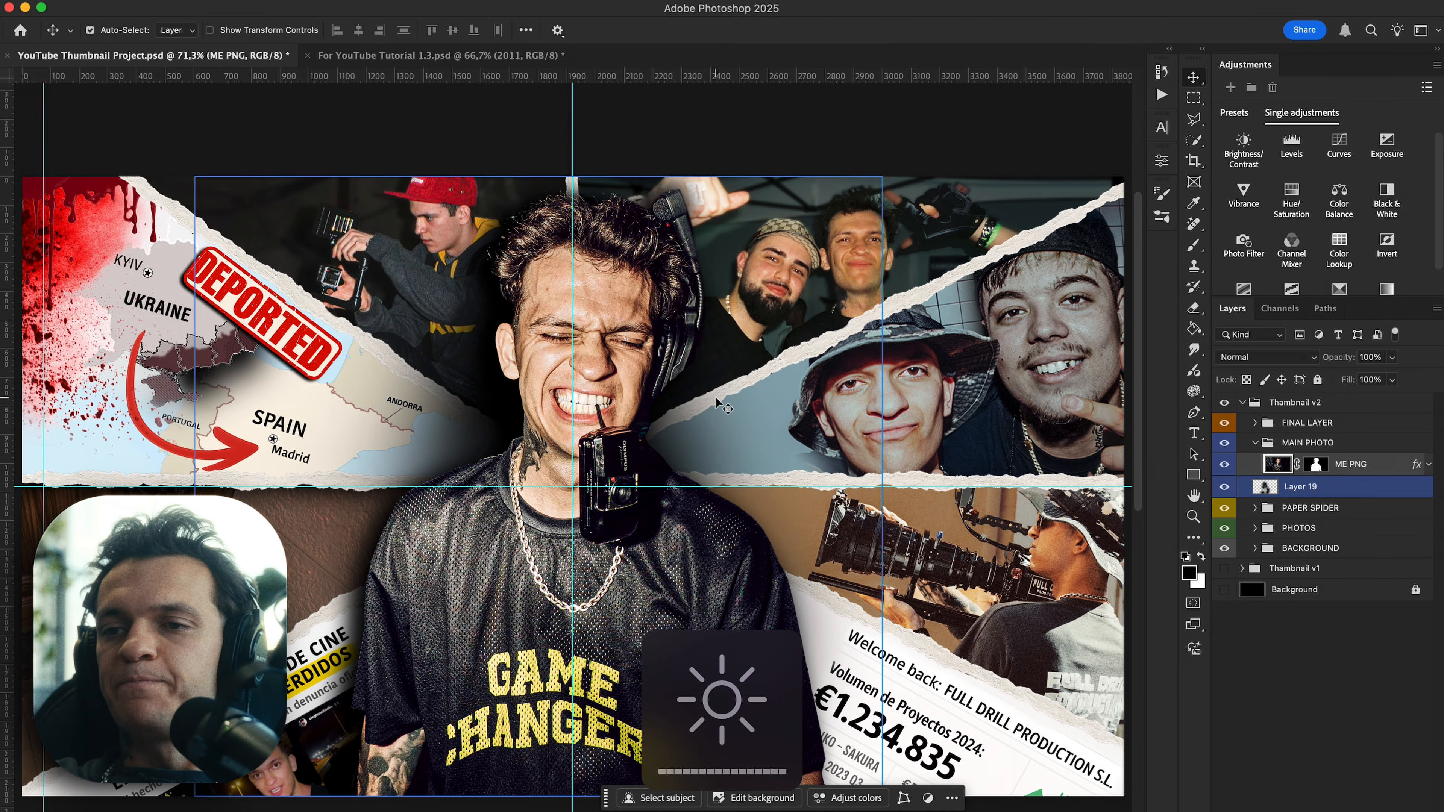
{"action": "key", "text": "super+minus"}
{"action": "key", "text": "super+space"}
{"action": "type", "text": "dsa"}
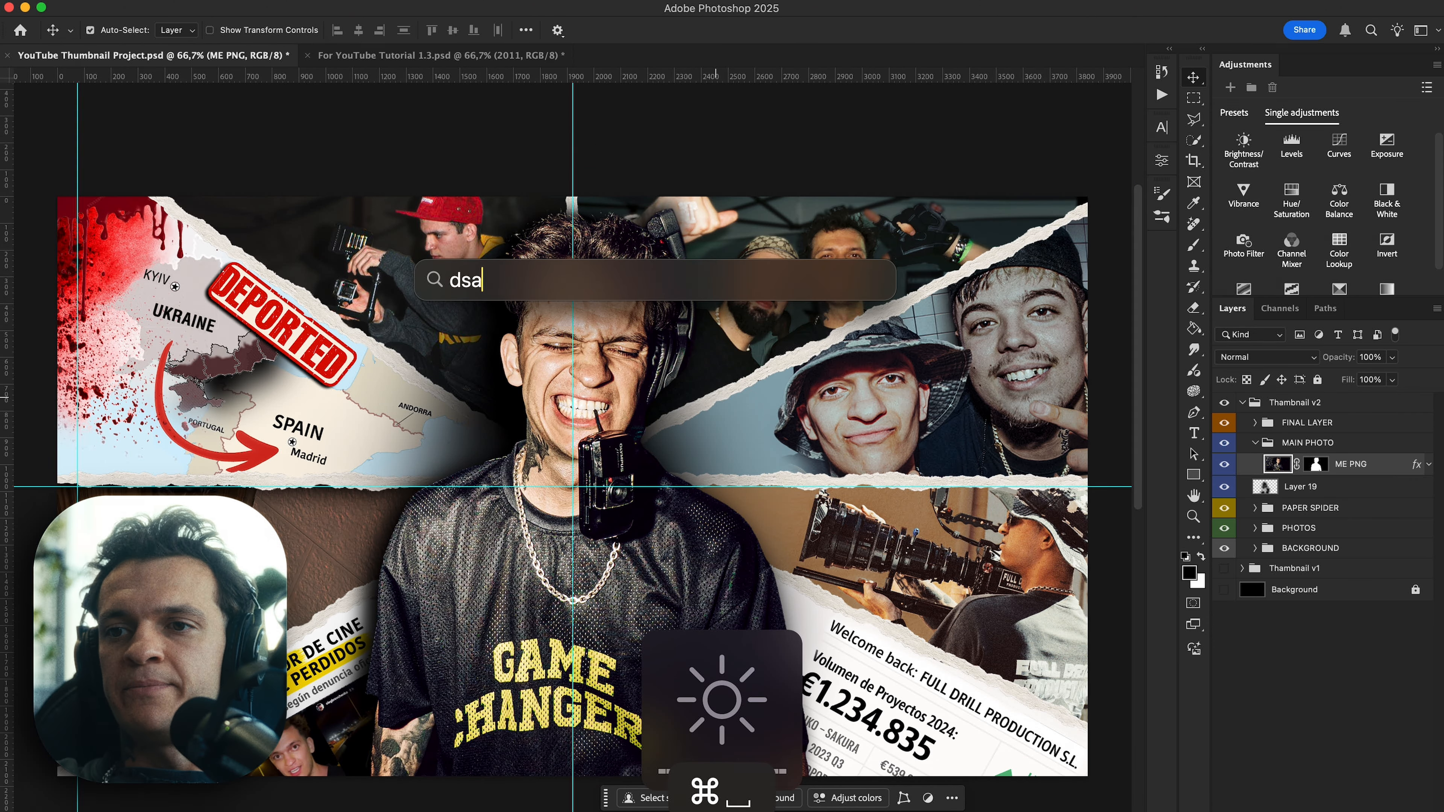
{"action": "key", "text": "Escape"}
{"action": "key", "text": "Escape"}
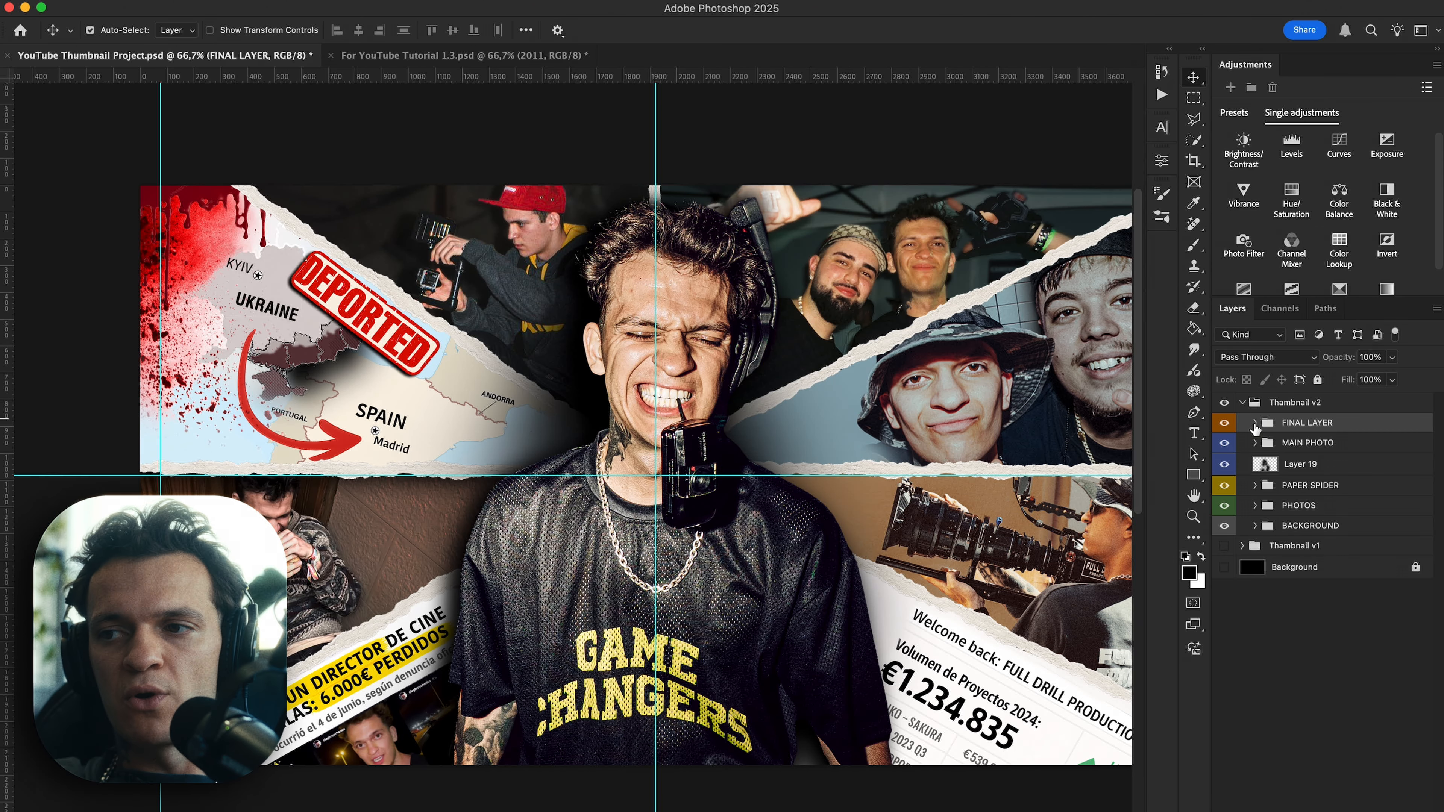
Create a new empty layer inside the FINAL LAYER group.
{"action": "key", "text": "shift+super+n"}
{"action": "key", "text": "Return"}
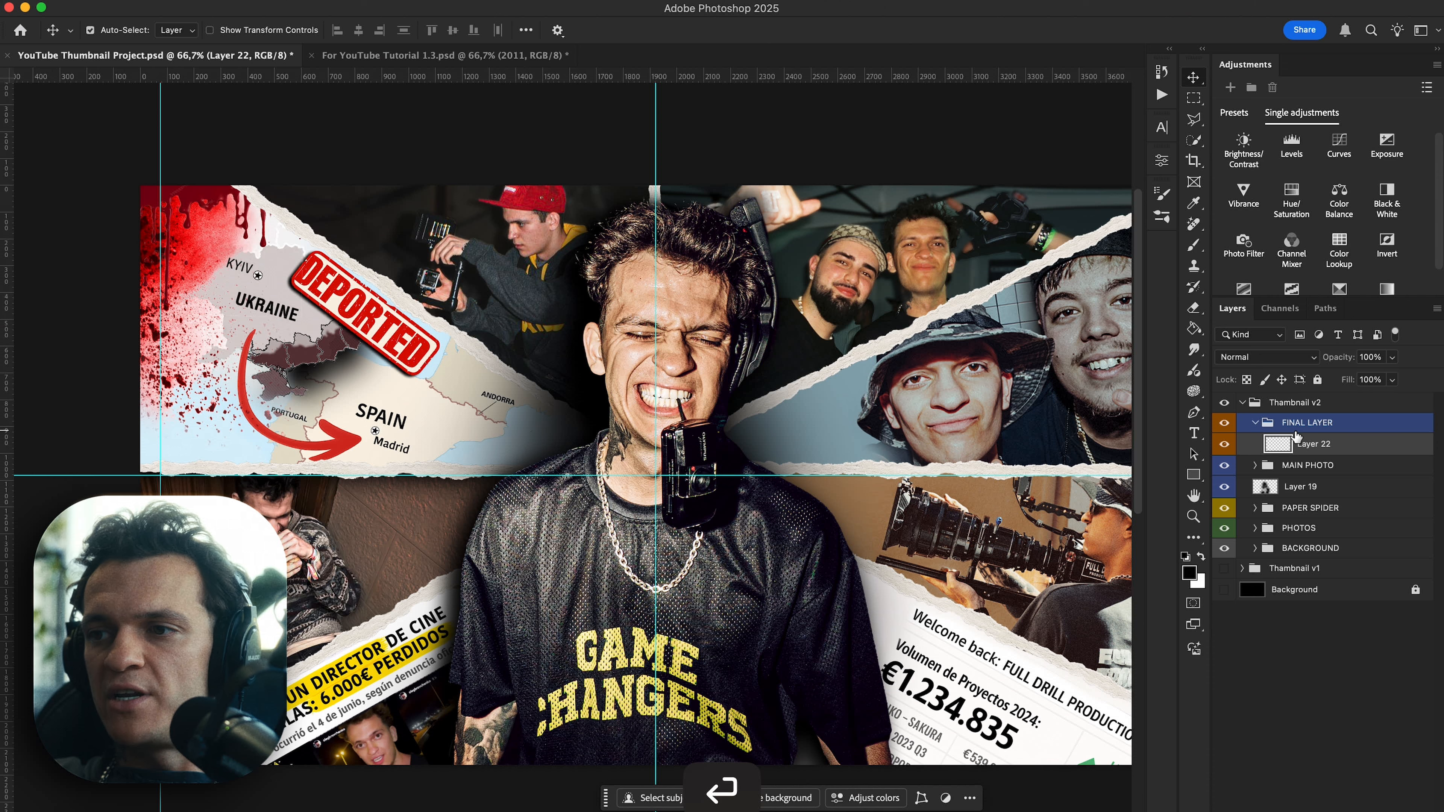
{"action": "left_click_drag", "start_coordinate": [1290, 444], "coordinate": [1292, 432]}
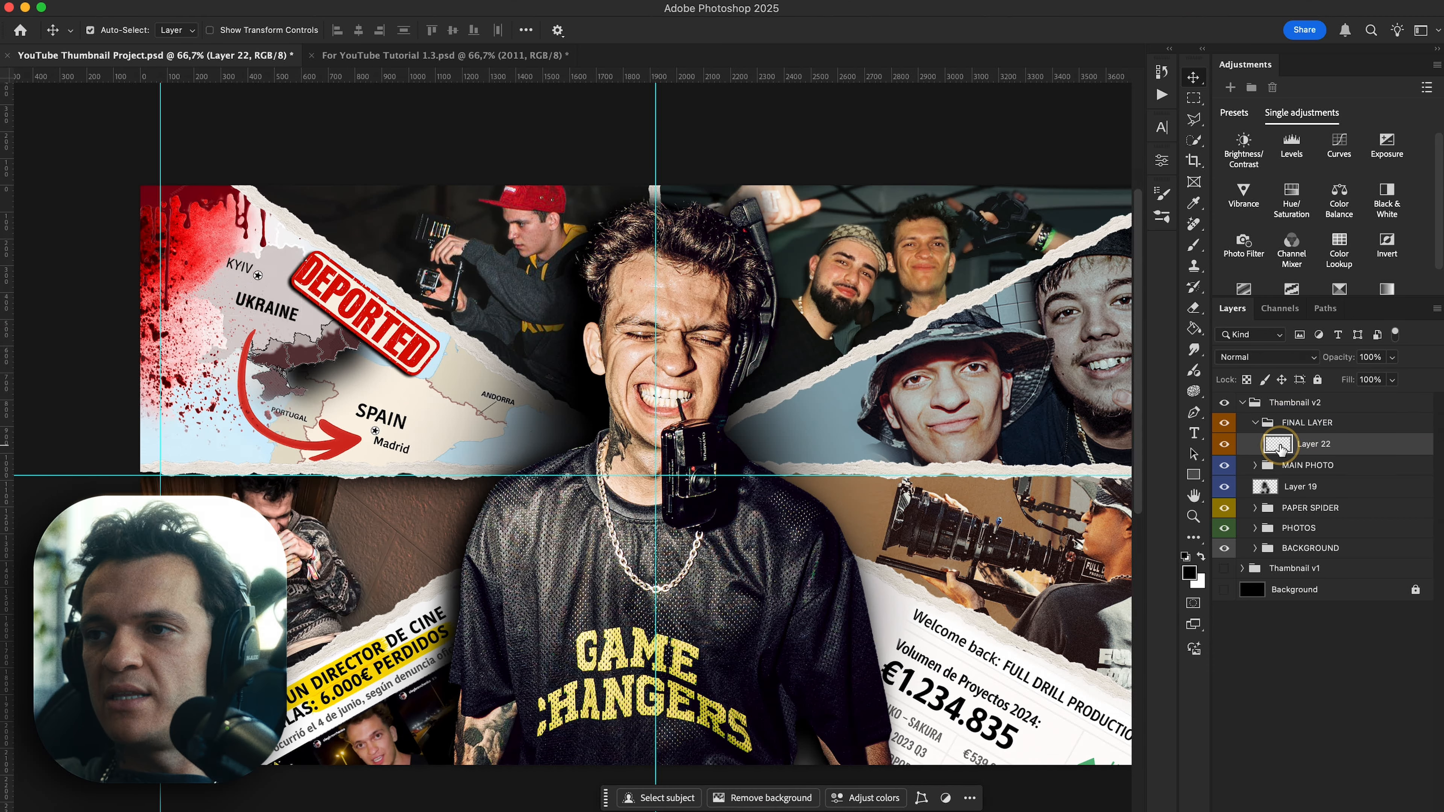
Darken the thumbnail's upper edge on Layer 22 using a large soft black brush at 40% opacity.
{"action": "key", "text": "b"}
{"action": "key", "text": "super+minus"}
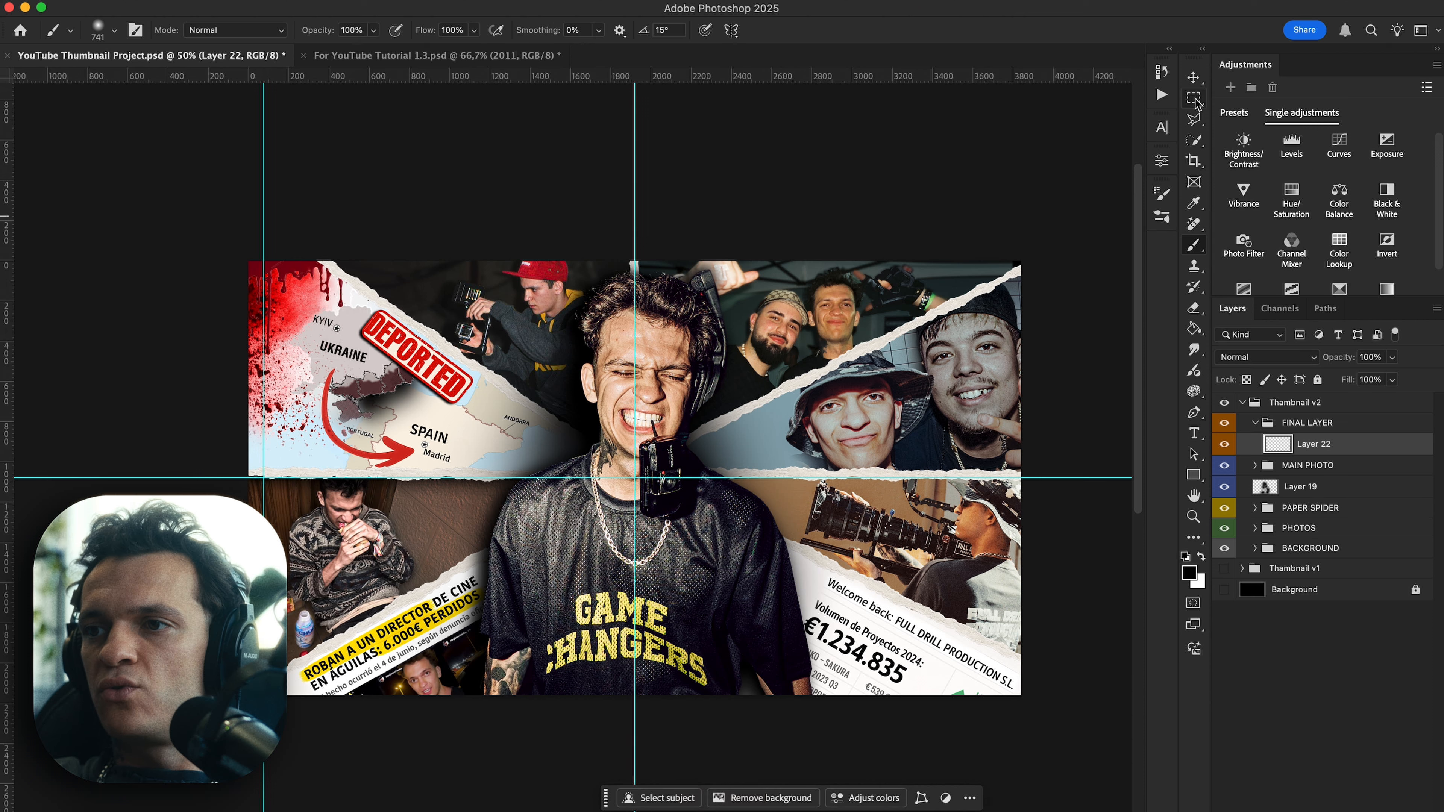
{"action": "mouse_move", "coordinate": [633, 428]}
{"action": "left_mouse_down", "text": "ctrl+alt"}
{"action": "mouse_move", "coordinate": [745, 318]}
{"action": "mouse_move", "coordinate": [752, 276]}
{"action": "left_mouse_up", "text": "ctrl+alt"}
{"action": "left_click_drag", "start_coordinate": [568, 485], "coordinate": [628, 186], "text": "ctrl+alt"}
{"action": "left_click_drag", "start_coordinate": [435, 392], "coordinate": [398, 392], "text": "ctrl+alt"}
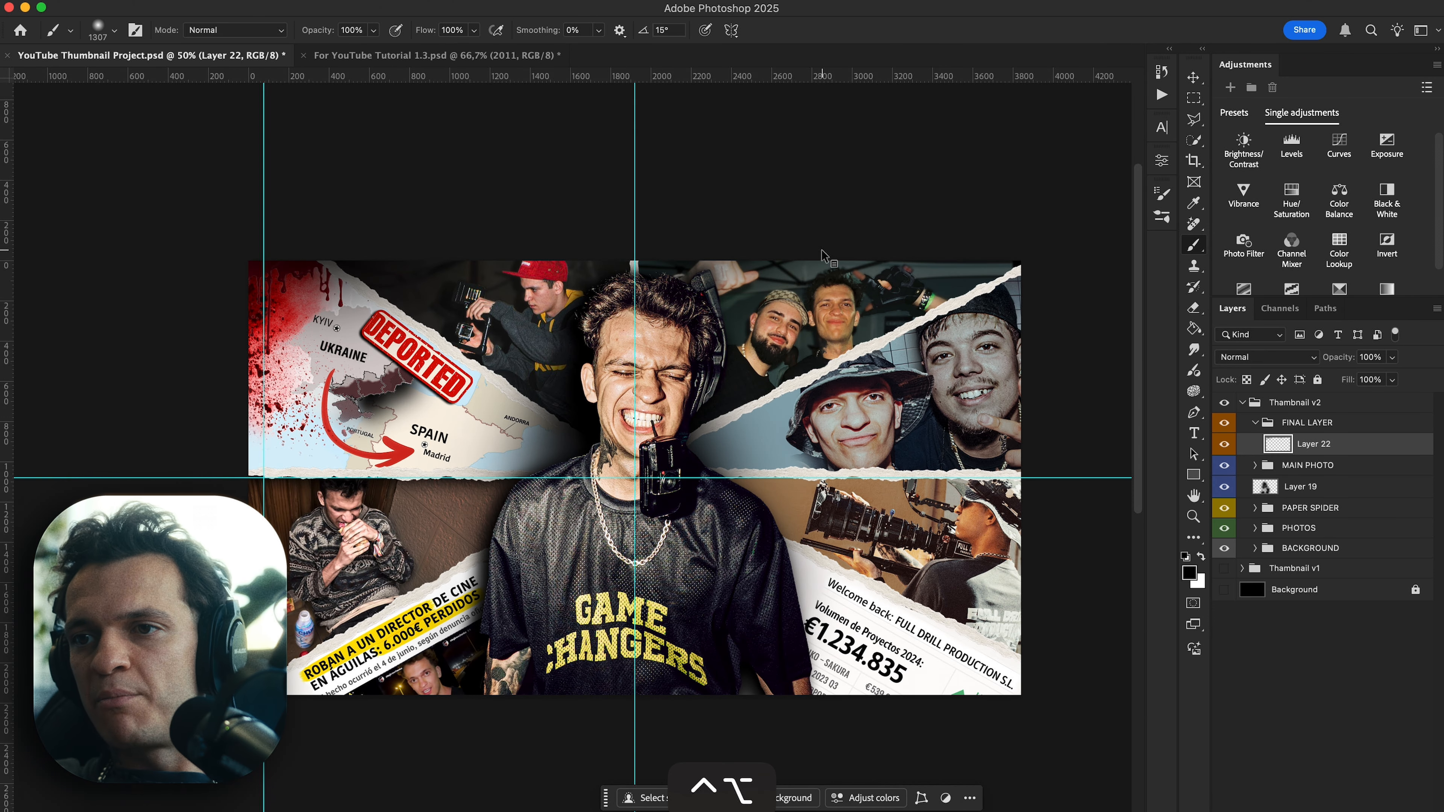
{"action": "left_click_drag", "start_coordinate": [821, 250], "coordinate": [709, 242], "text": "ctrl+alt"}
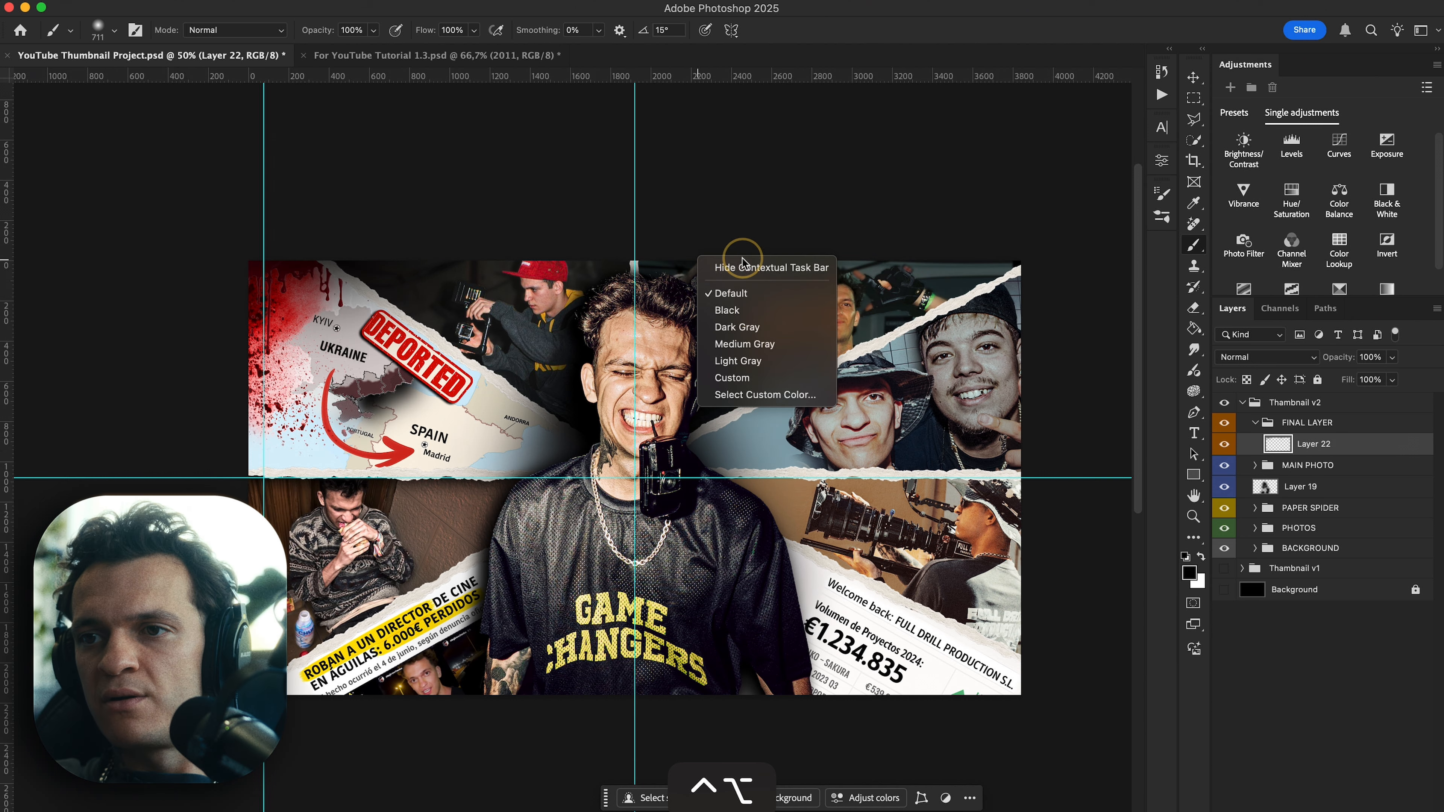
{"action": "left_click", "coordinate": [777, 233]}
{"action": "left_click_drag", "start_coordinate": [710, 333], "coordinate": [795, 327], "text": "ctrl+alt"}
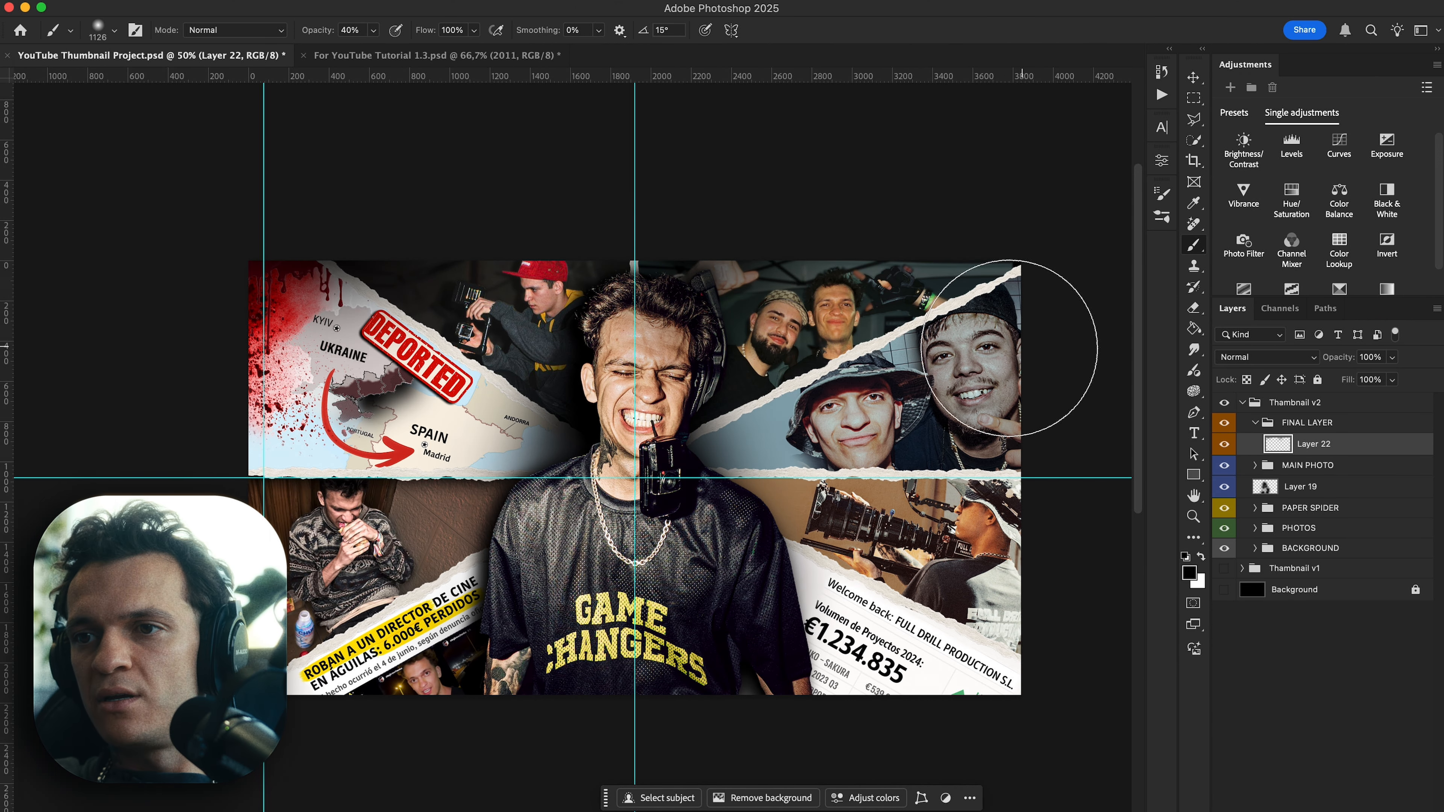
Erase the dark shading over the faces of the two men in the upper photo on Layer 22.
{"action": "key", "text": "e"}
{"action": "left_click_drag", "start_coordinate": [809, 350], "coordinate": [836, 349], "text": "ctrl+alt"}
{"action": "scroll", "coordinate": [836, 347], "scroll_direction": "up", "scroll_amount": 10, "text": "alt"}
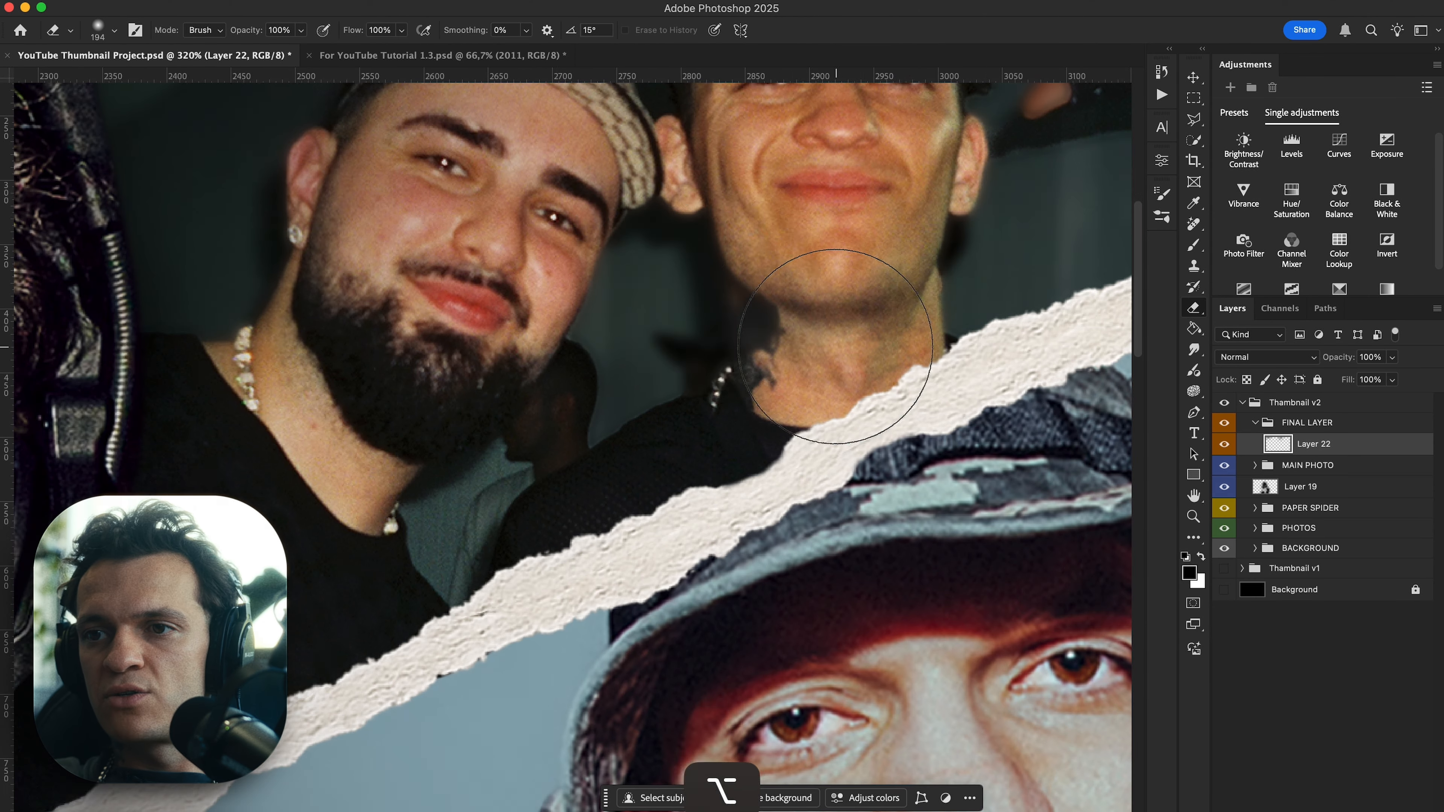
{"action": "scroll", "coordinate": [708, 296], "scroll_direction": "down", "scroll_amount": 6, "text": "alt"}
{"action": "scroll", "coordinate": [716, 291], "scroll_direction": "up", "scroll_amount": 7, "text": "alt"}
{"action": "left_click_drag", "start_coordinate": [728, 296], "coordinate": [634, 297], "text": "ctrl+alt"}
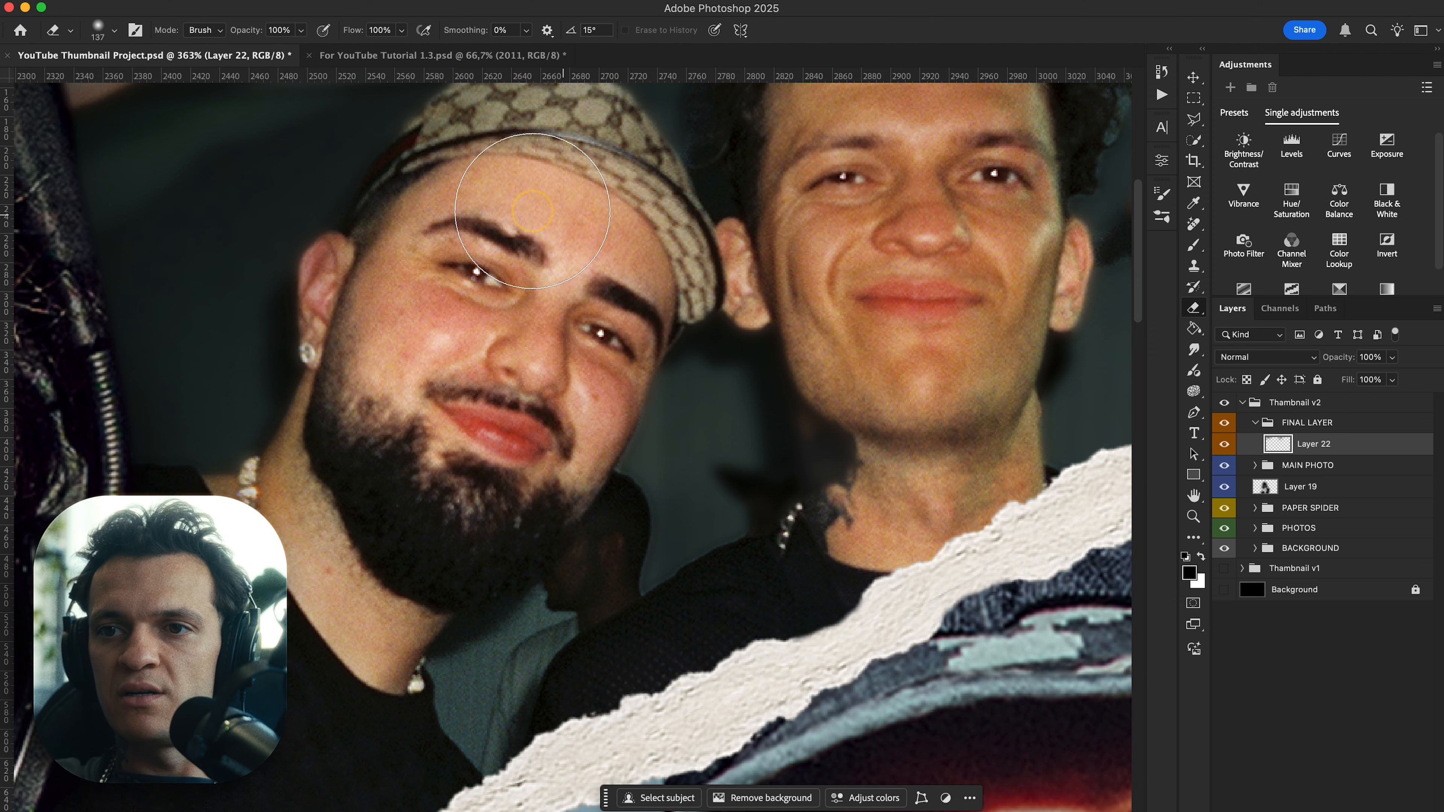
{"action": "key", "text": "super+0"}
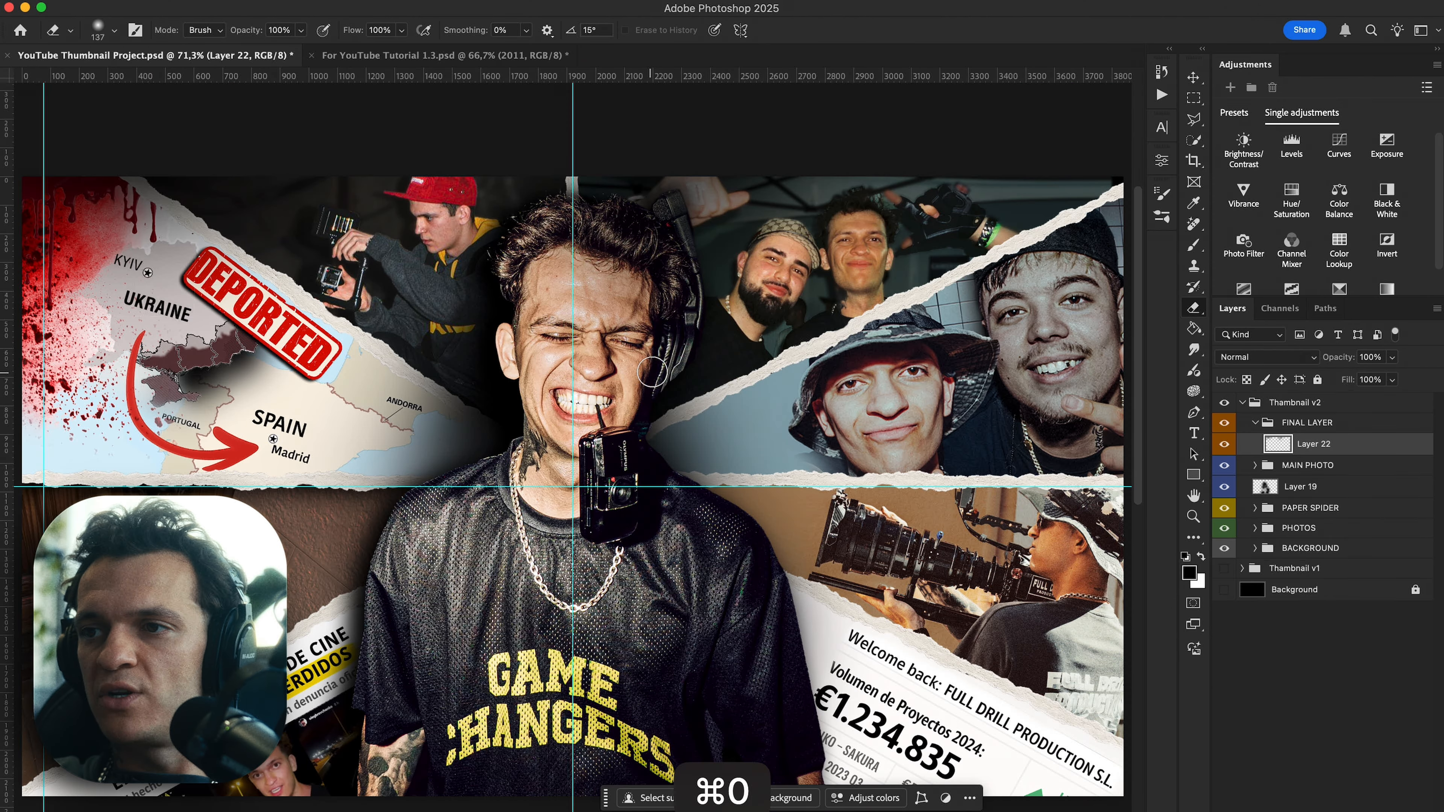
Shade the thumbnail's outer corners, right edge and lower edge in soft black at 40% brush opacity, raising it to 100% for the lower left.
{"action": "key", "text": "b"}
{"action": "scroll", "coordinate": [763, 321], "scroll_direction": "right", "scroll_amount": 5}
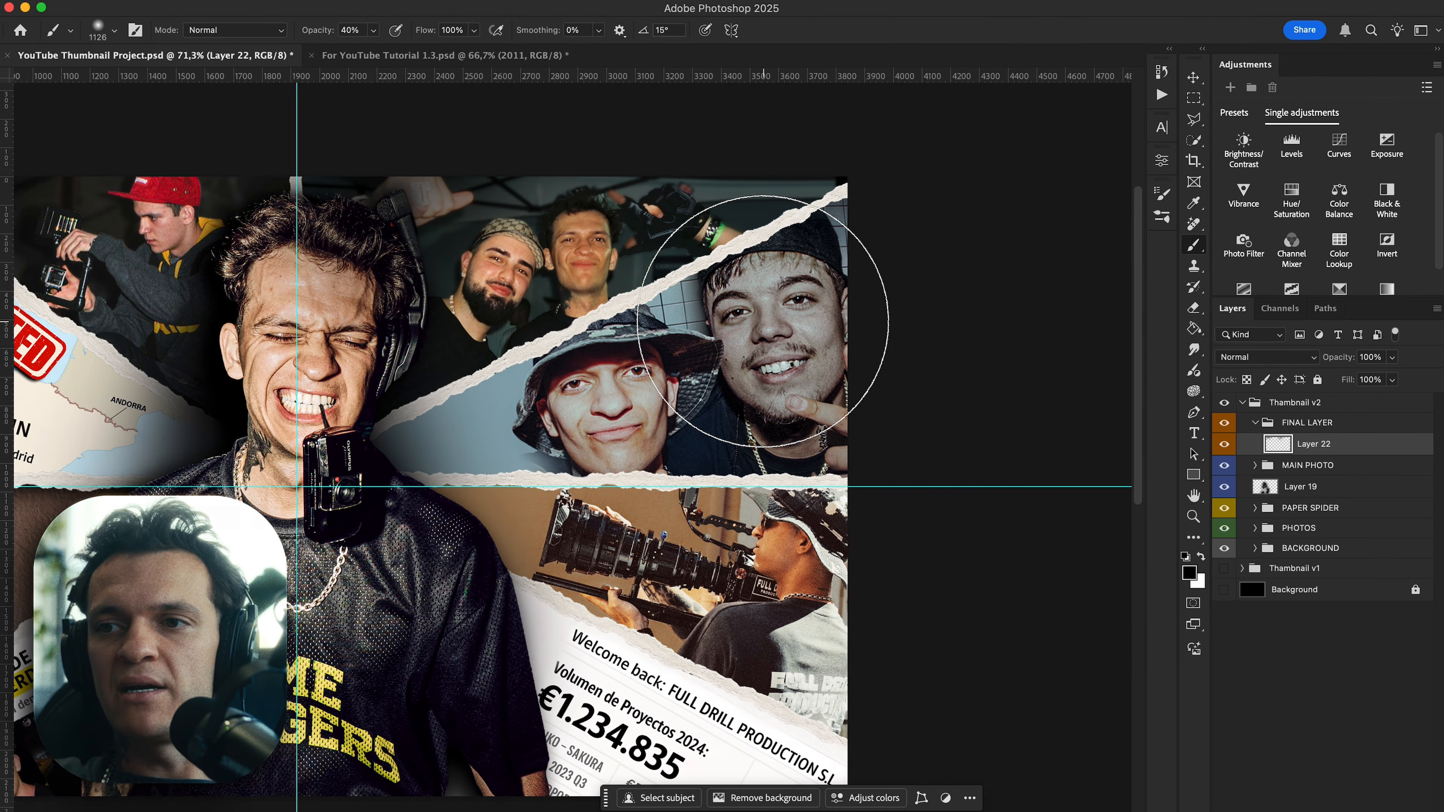
{"action": "scroll", "coordinate": [763, 321], "scroll_direction": "right", "scroll_amount": 3}
{"action": "mouse_move", "coordinate": [677, 305]}
{"action": "left_mouse_down"}
{"action": "mouse_move", "coordinate": [632, 304]}
{"action": "mouse_move", "coordinate": [612, 263]}
{"action": "left_mouse_up"}
{"action": "left_click", "coordinate": [639, 143]}
{"action": "left_click", "coordinate": [766, 206]}
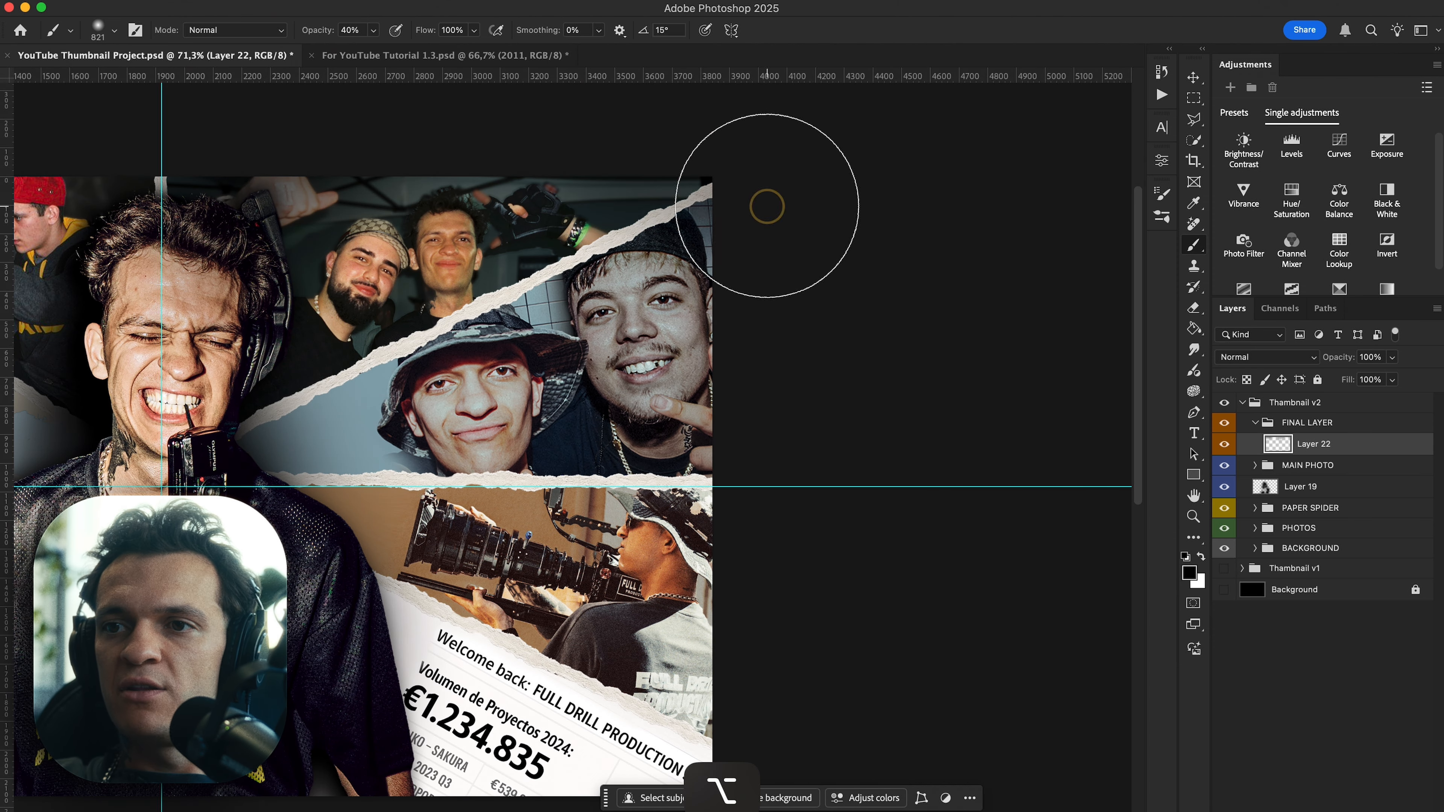
{"action": "left_click", "coordinate": [628, 716]}
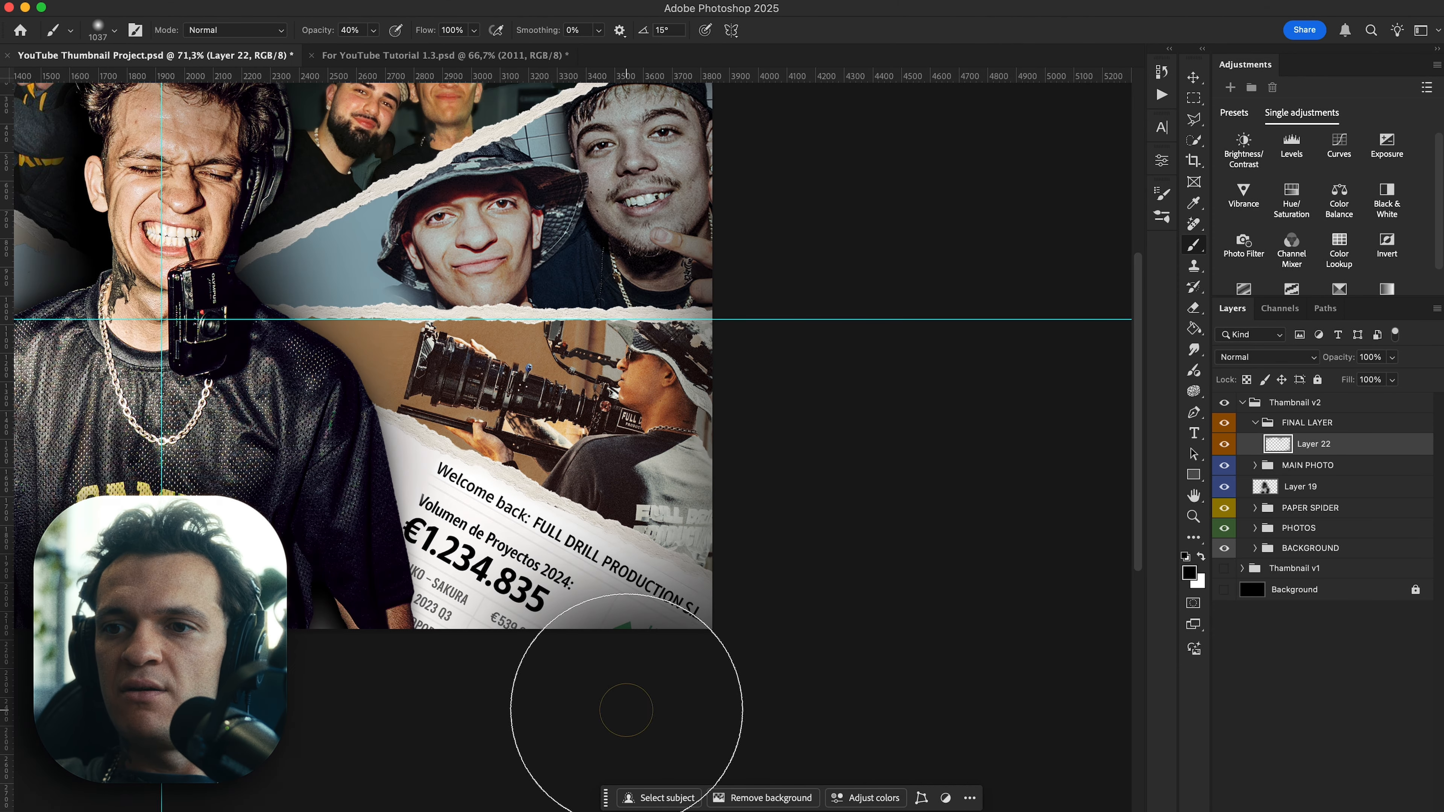
{"action": "key", "text": "0"}
{"action": "scroll", "coordinate": [348, 739], "scroll_direction": "left", "scroll_amount": 9}
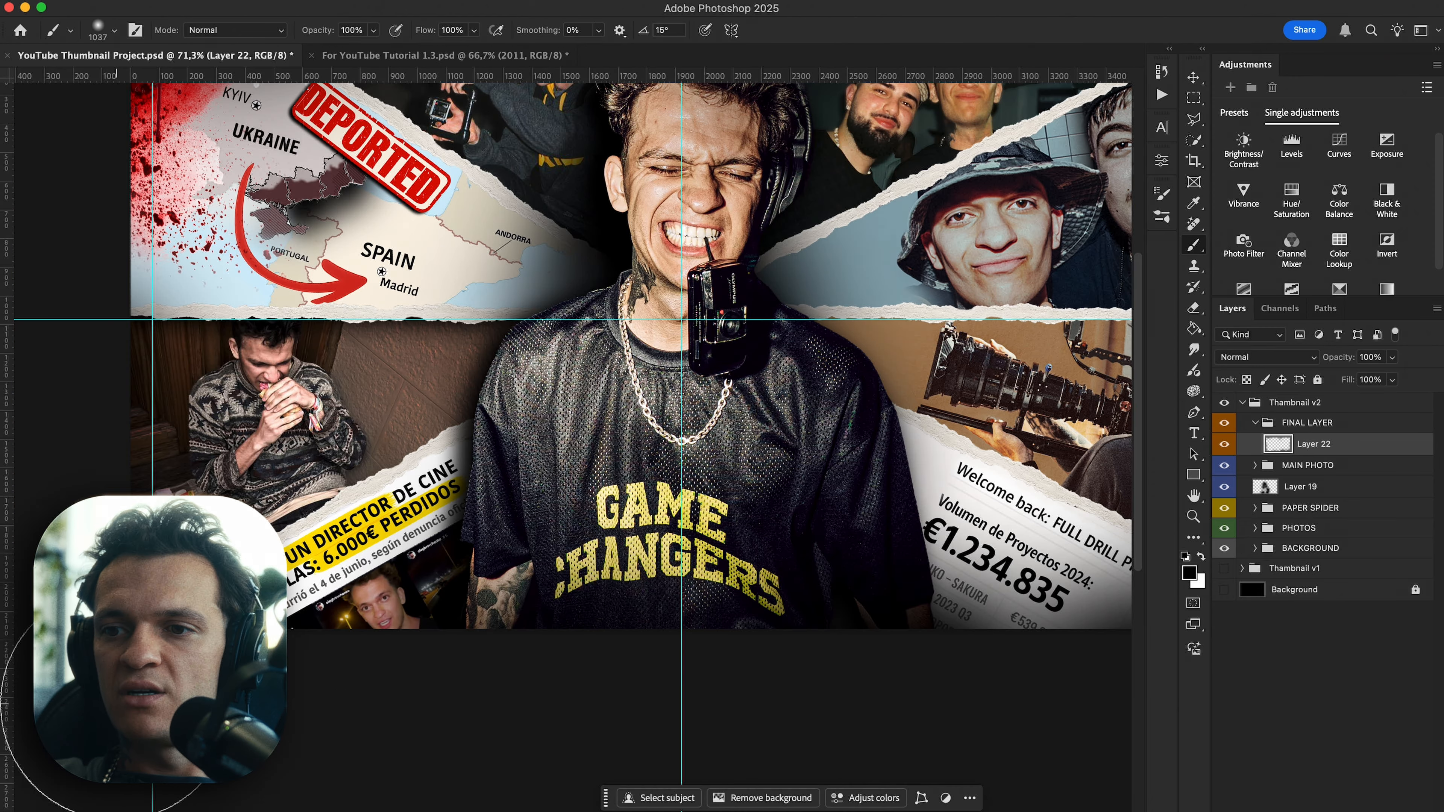
Hide the guides and compare the thumbnail with and without the black edge shading, leaving Layer 22 visible.
{"action": "key", "text": "v"}
{"action": "key", "text": "super+0"}
{"action": "key", "text": "super+semicolon"}
{"action": "left_click", "coordinate": [1223, 445]}
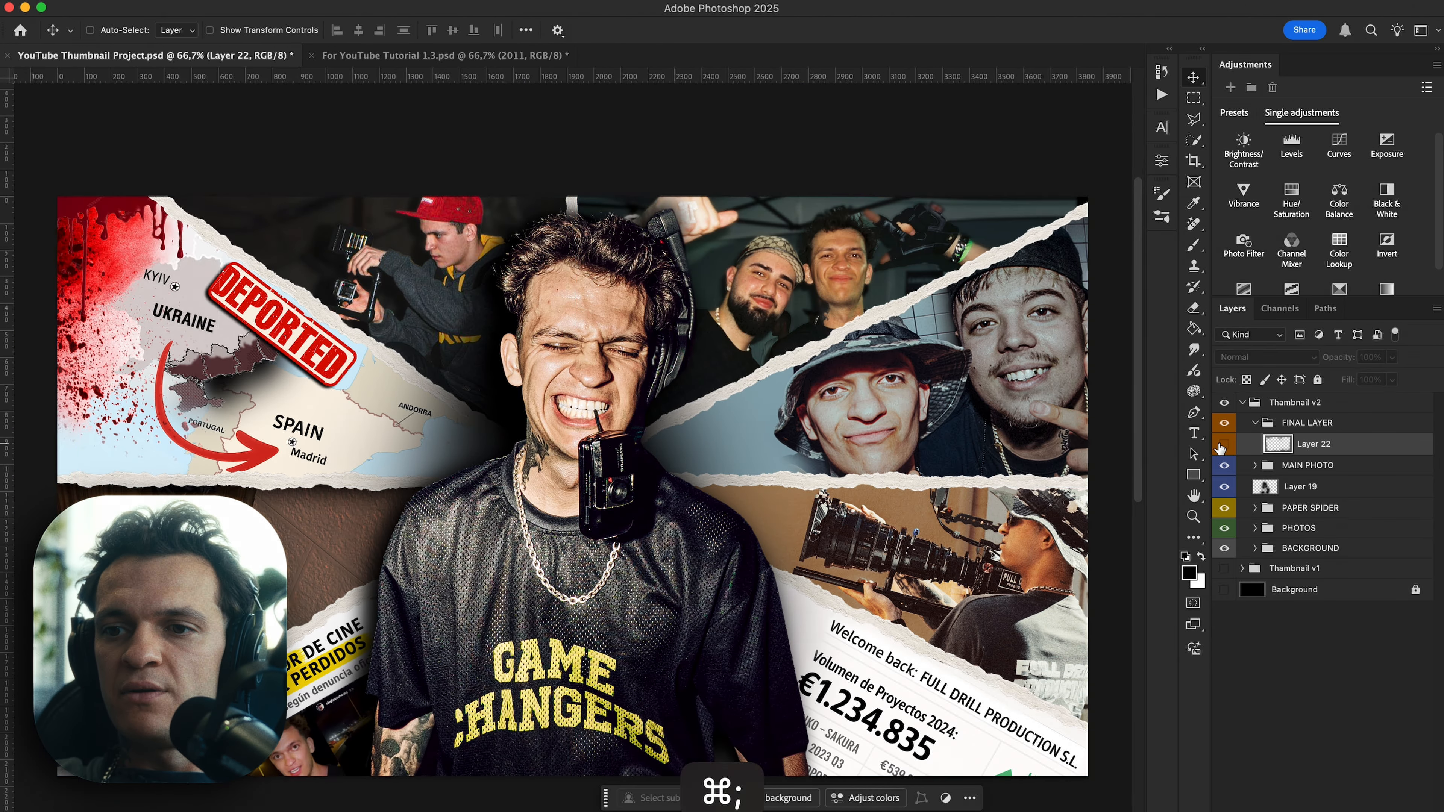
{"action": "left_click", "coordinate": [1224, 444]}
{"action": "key", "text": "e"}
{"action": "key", "text": "v"}
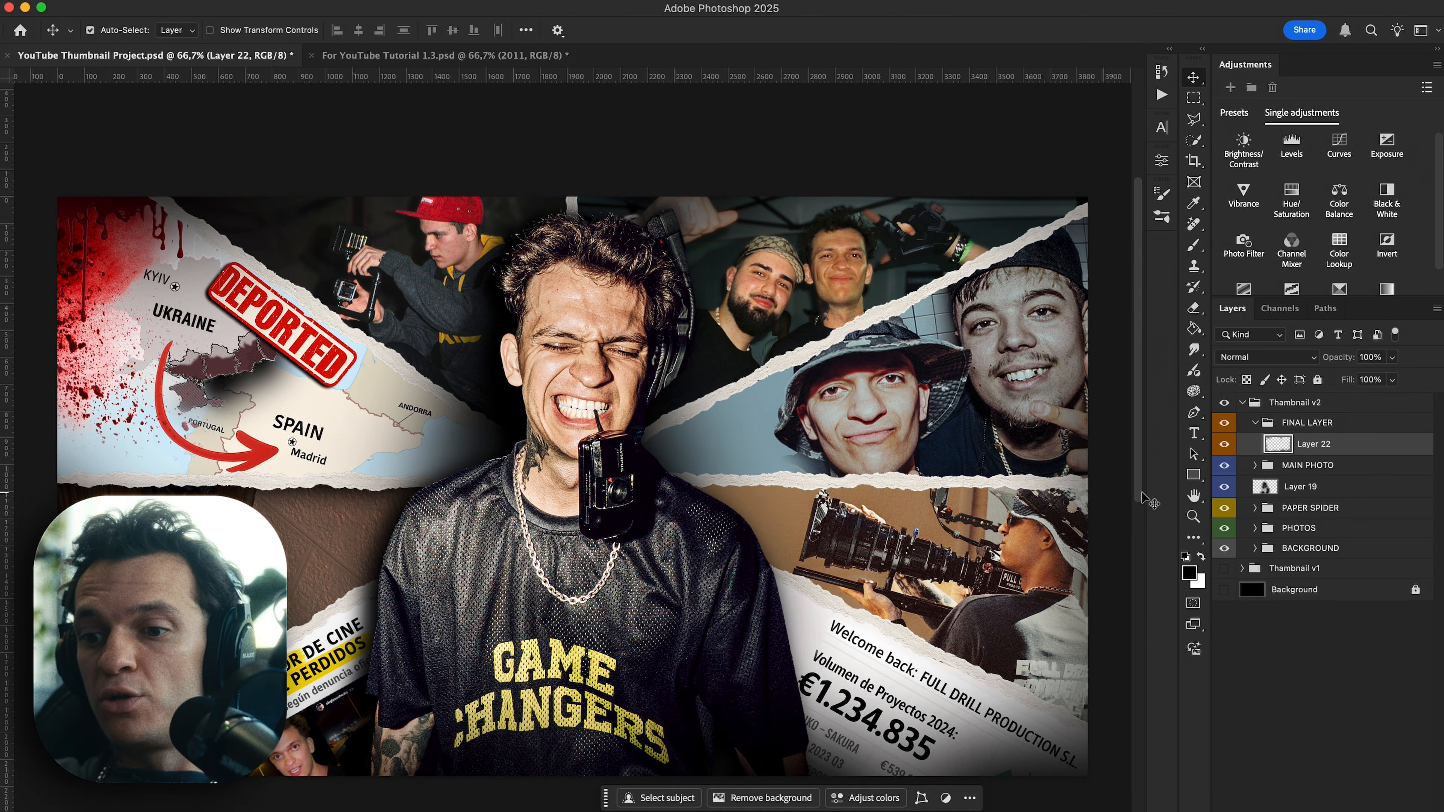
Create a new layer above Layer 22 in Screen blend mode and set the brush's foreground color to red ff0000.
{"action": "key", "text": "shift+super+n"}
{"action": "key", "text": "Return"}
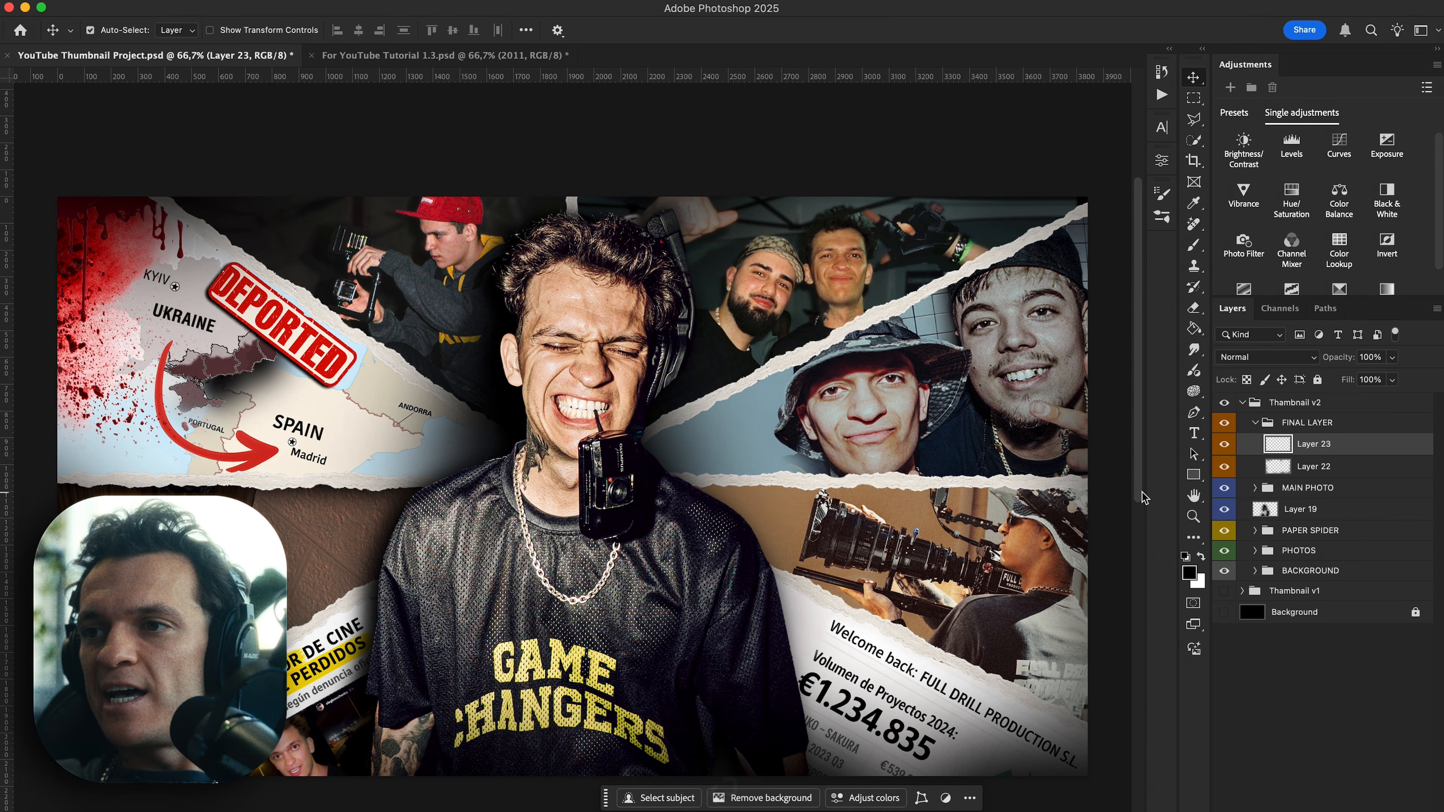
{"action": "key", "text": "b"}
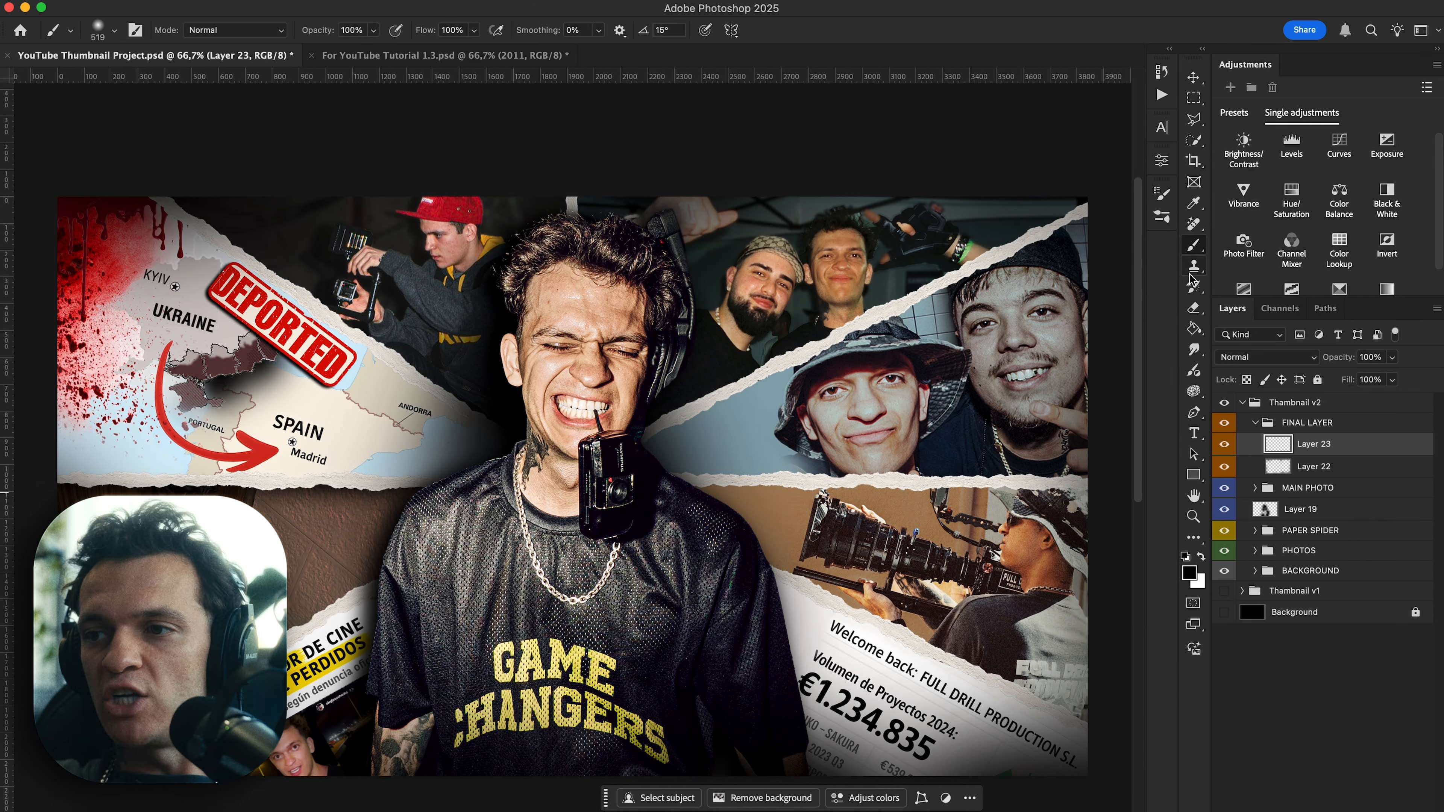
{"action": "left_click", "coordinate": [1242, 358]}
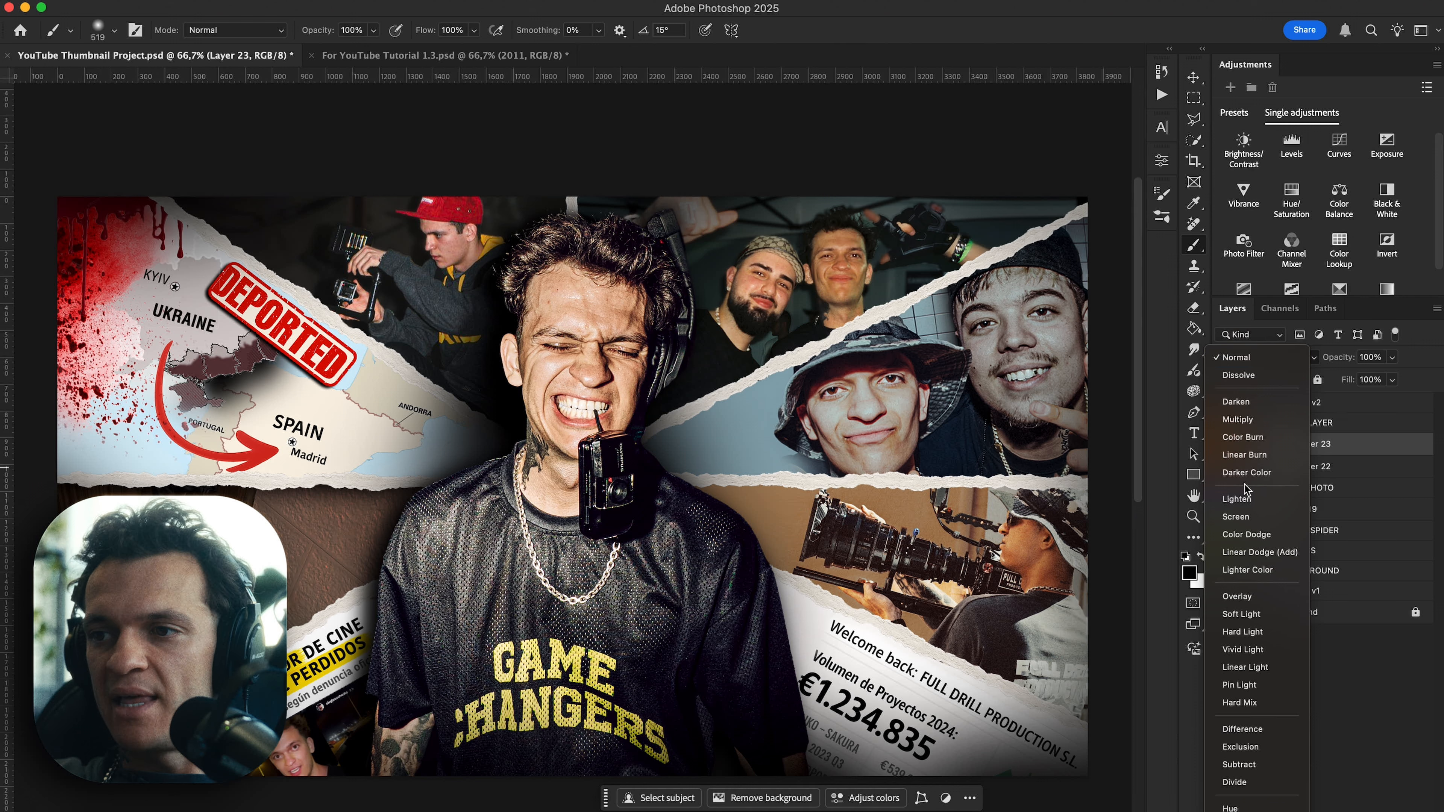
{"action": "left_click", "coordinate": [1247, 516]}
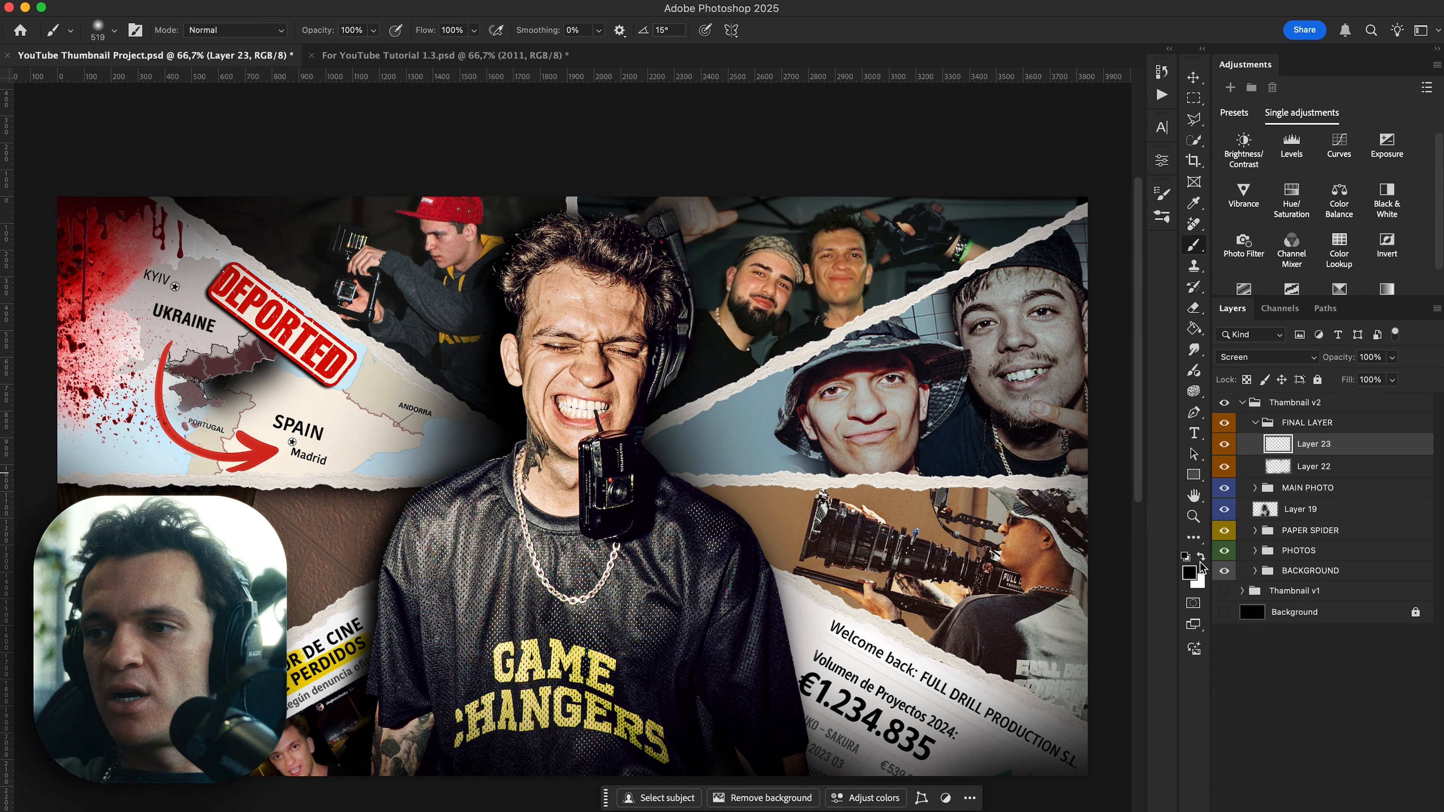
{"action": "left_click", "coordinate": [1191, 575]}
{"action": "left_click_drag", "start_coordinate": [967, 530], "coordinate": [1201, 428]}
{"action": "left_click", "coordinate": [1156, 494]}
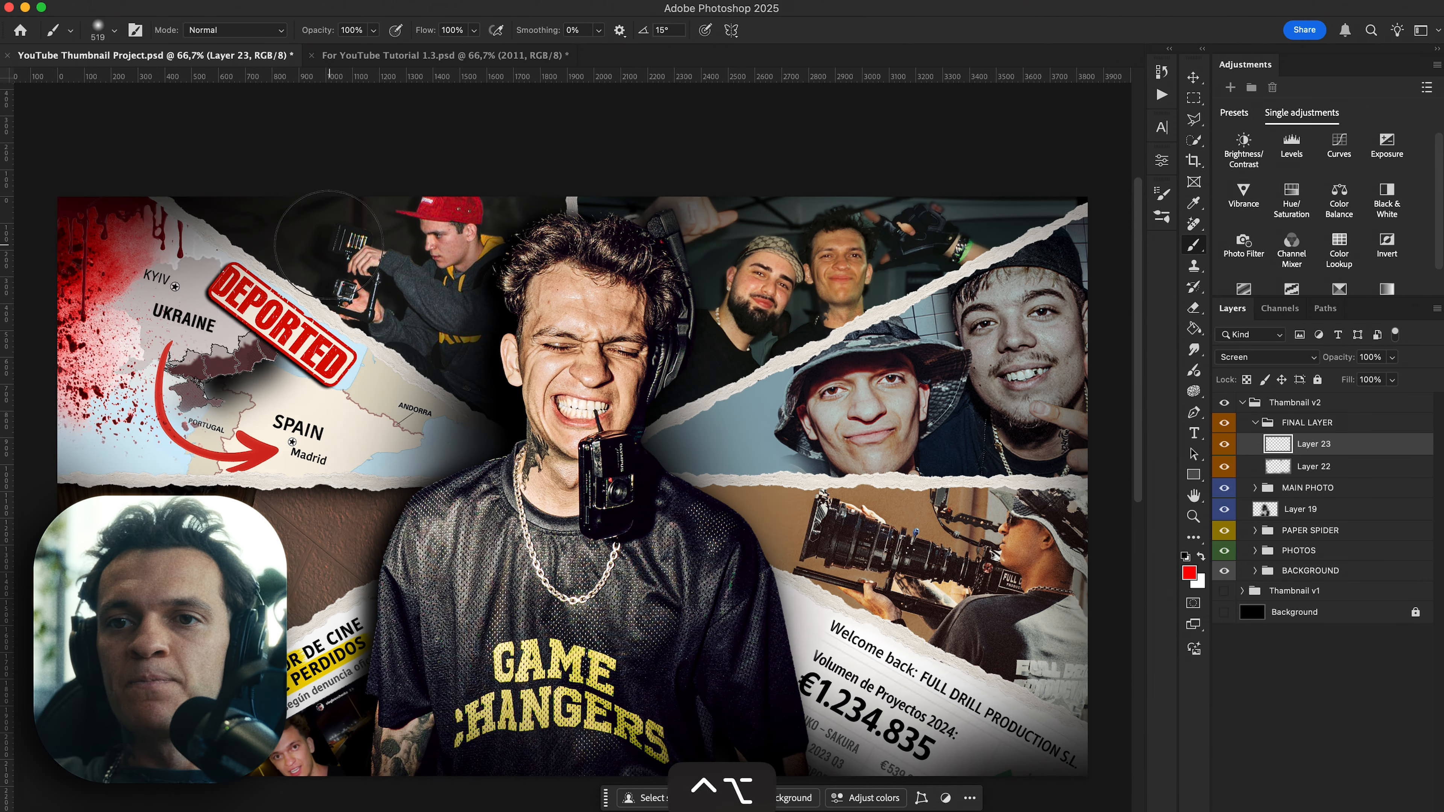
Paint a soft red glow along the thumbnail's left edge and upper-left corner beside the blood-splattered map.
{"action": "scroll", "coordinate": [210, 207], "scroll_direction": "up", "scroll_amount": 4}
{"action": "mouse_move", "coordinate": [379, 257]}
{"action": "left_mouse_down"}
{"action": "mouse_move", "coordinate": [272, 263]}
{"action": "mouse_move", "coordinate": [324, 237]}
{"action": "mouse_move", "coordinate": [325, 257]}
{"action": "left_mouse_up"}
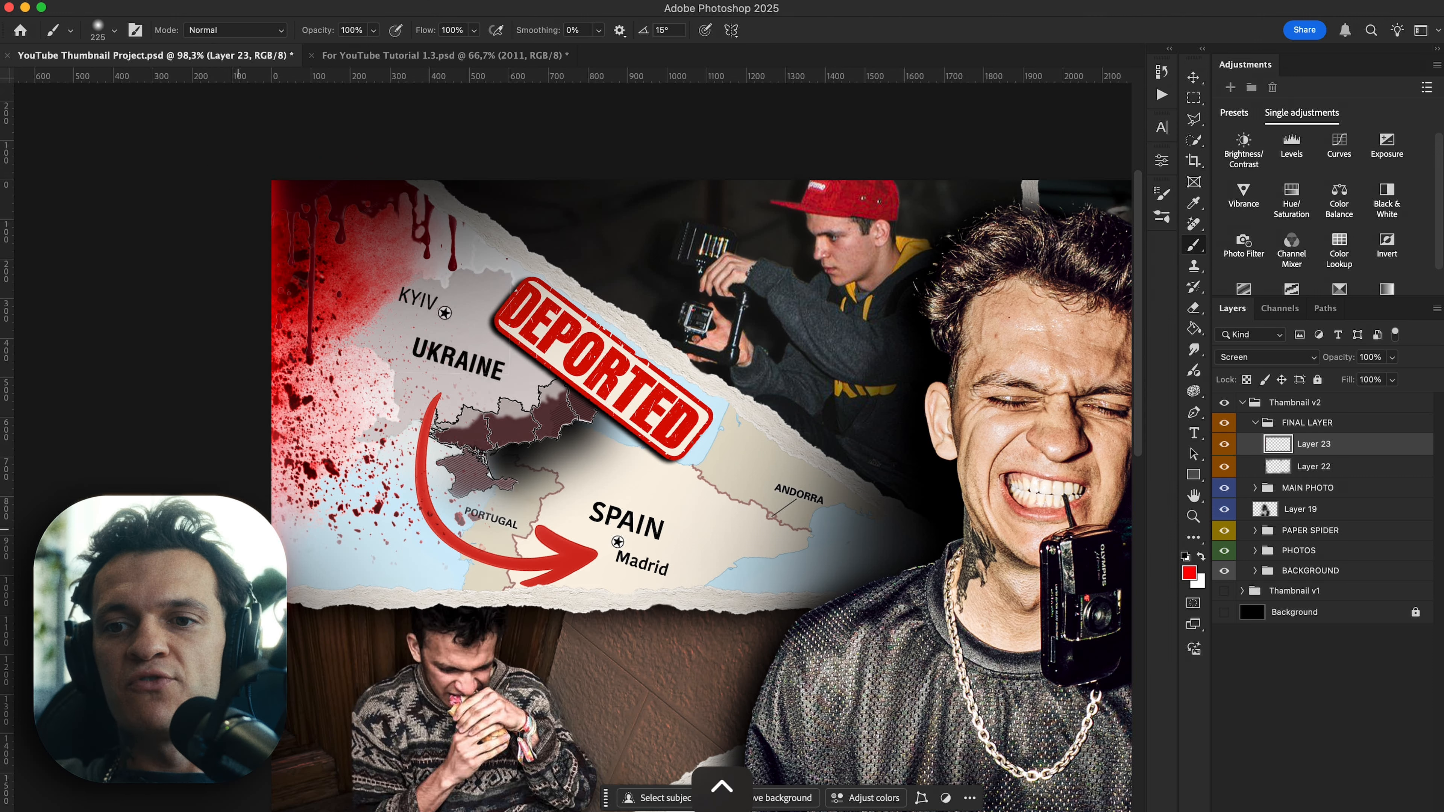
{"action": "left_click_drag", "start_coordinate": [237, 529], "coordinate": [385, 529]}
{"action": "scroll", "coordinate": [113, 490], "scroll_direction": "down", "scroll_amount": 4}
{"action": "scroll", "coordinate": [159, 302], "scroll_direction": "up", "scroll_amount": 7}
{"action": "left_click_drag", "start_coordinate": [387, 270], "coordinate": [73, 294]}
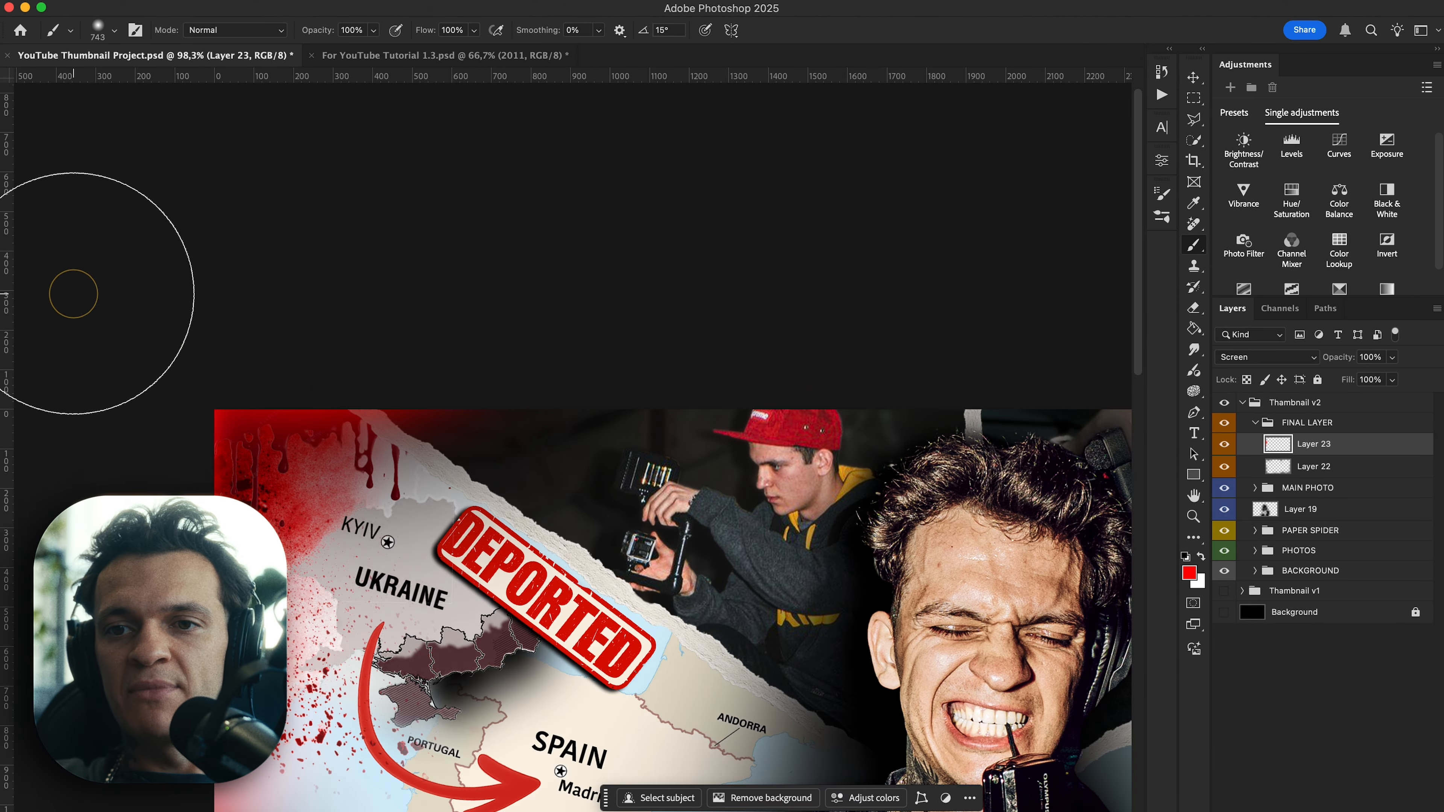
Change the foreground color to bright green and paint a soft glow along the thumbnail's right edge and lower-right corner.
{"action": "scroll", "coordinate": [392, 396], "scroll_direction": "right", "scroll_amount": 15}
{"action": "scroll", "coordinate": [392, 397], "scroll_direction": "down", "scroll_amount": 5}
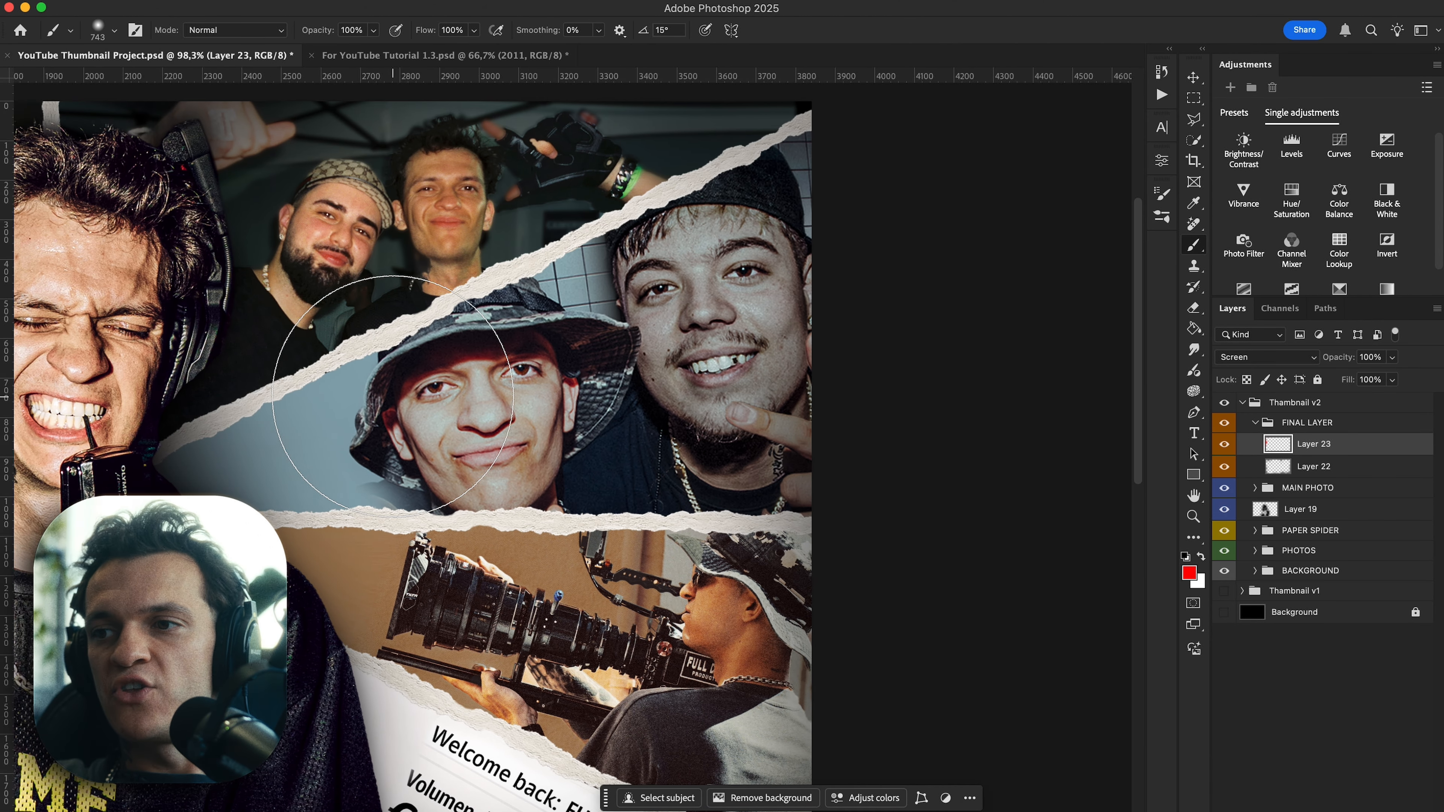
{"action": "scroll", "coordinate": [393, 396], "scroll_direction": "right", "scroll_amount": 2}
{"action": "left_click", "coordinate": [1191, 573]}
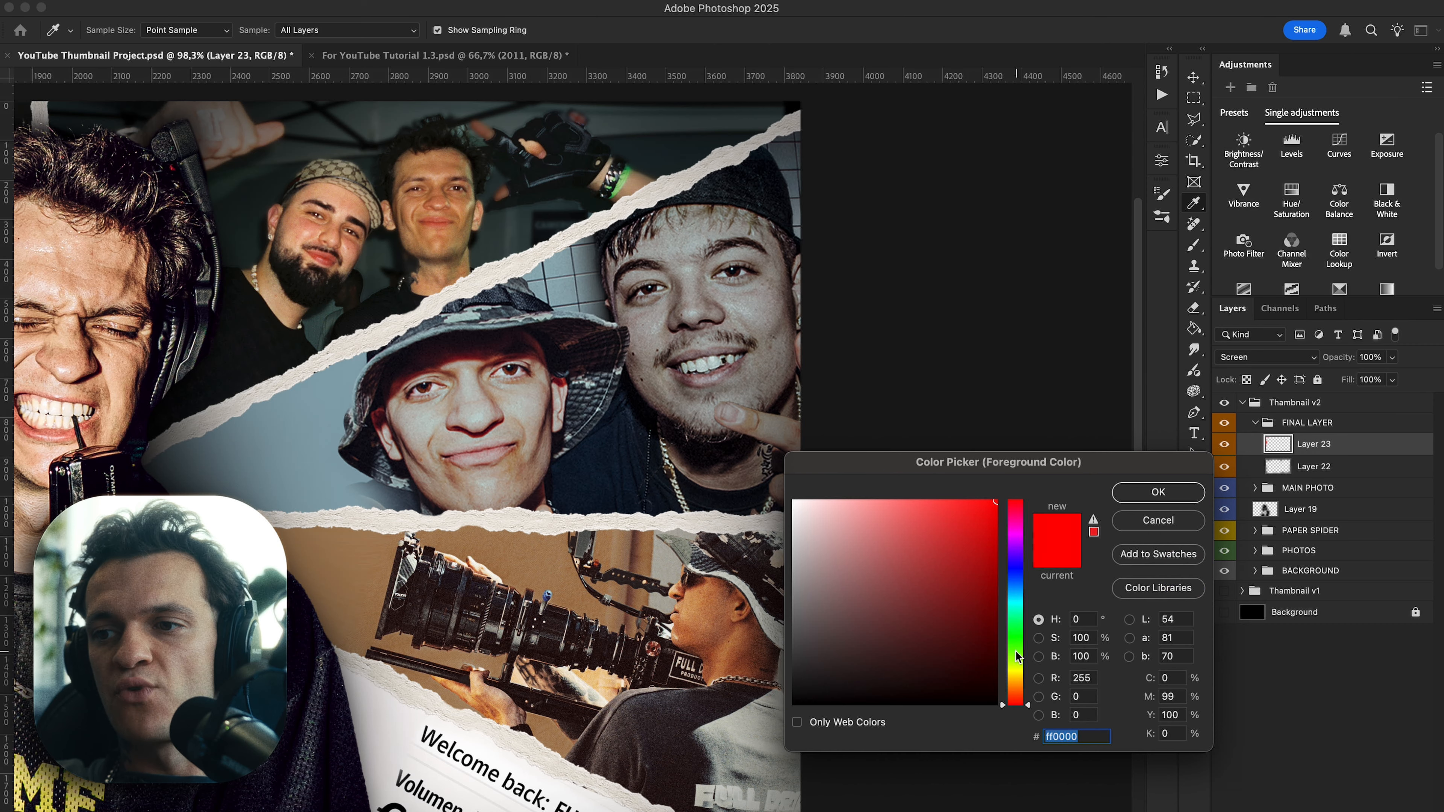
{"action": "left_click_drag", "start_coordinate": [1016, 657], "coordinate": [1015, 644]}
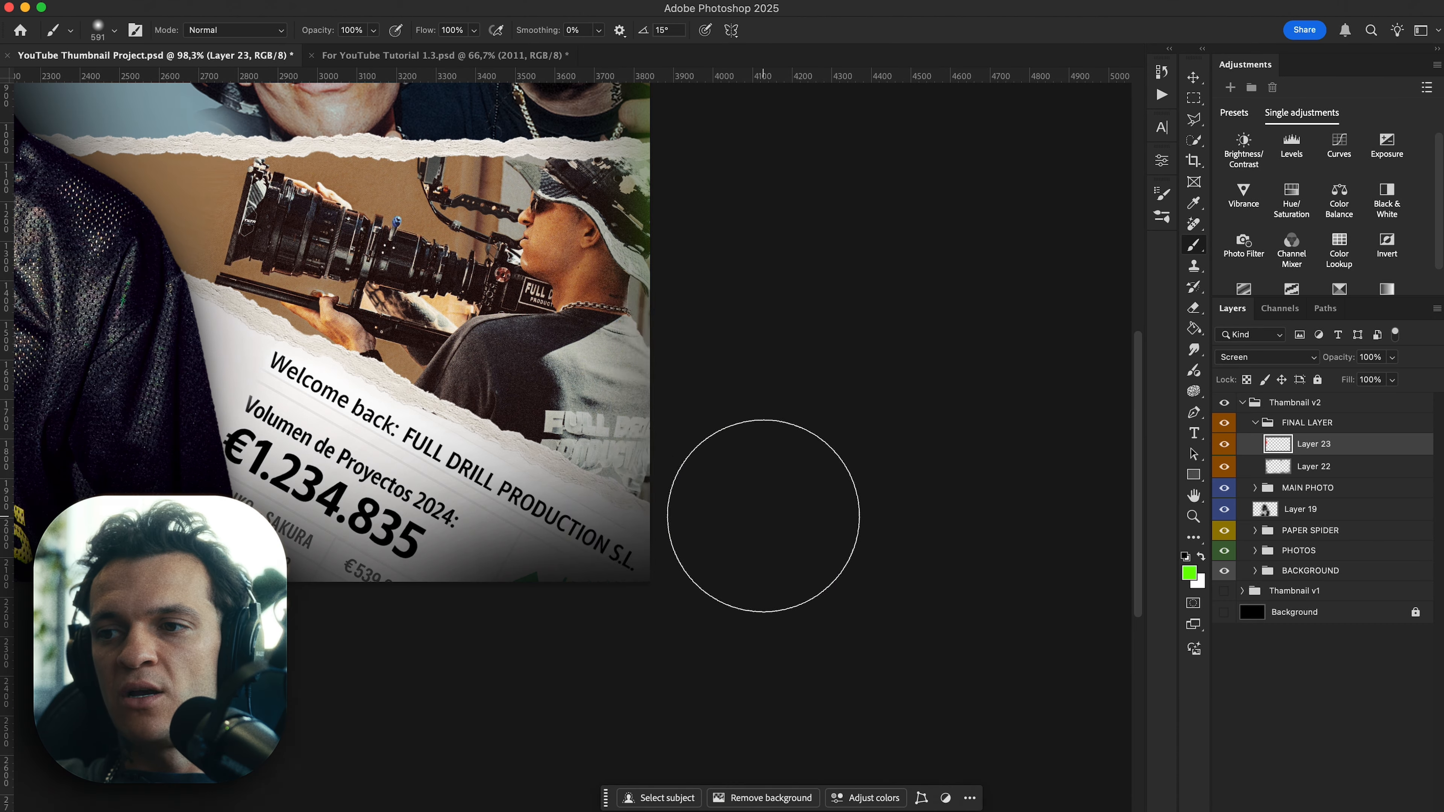
{"action": "left_click_drag", "start_coordinate": [764, 511], "coordinate": [735, 617]}
{"action": "mouse_move", "coordinate": [557, 484]}
{"action": "left_mouse_down", "text": "ctrl+alt"}
{"action": "mouse_move", "coordinate": [719, 619]}
{"action": "mouse_move", "coordinate": [488, 697]}
{"action": "mouse_move", "coordinate": [571, 704]}
{"action": "mouse_move", "coordinate": [772, 431]}
{"action": "mouse_move", "coordinate": [701, 460]}
{"action": "left_mouse_up", "text": "ctrl+alt"}
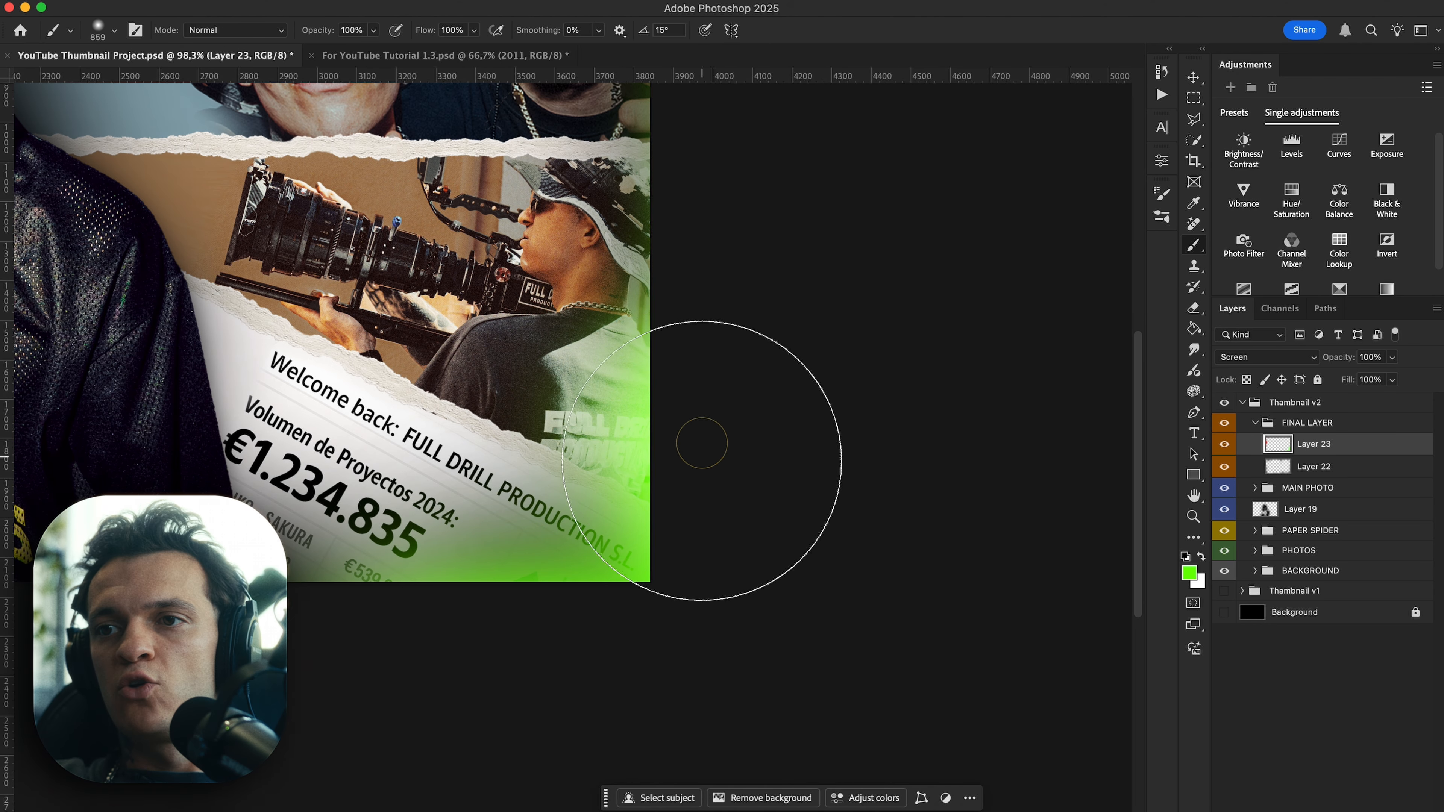
Erase the excess green glow over the revenue document's text and the cameraman's shirt with a large soft eraser.
{"action": "key", "text": "e"}
{"action": "left_click_drag", "start_coordinate": [447, 443], "coordinate": [554, 458], "text": "ctrl+alt"}
{"action": "left_click_drag", "start_coordinate": [601, 448], "coordinate": [610, 339], "text": "ctrl+alt"}
{"action": "left_click", "coordinate": [517, 444]}
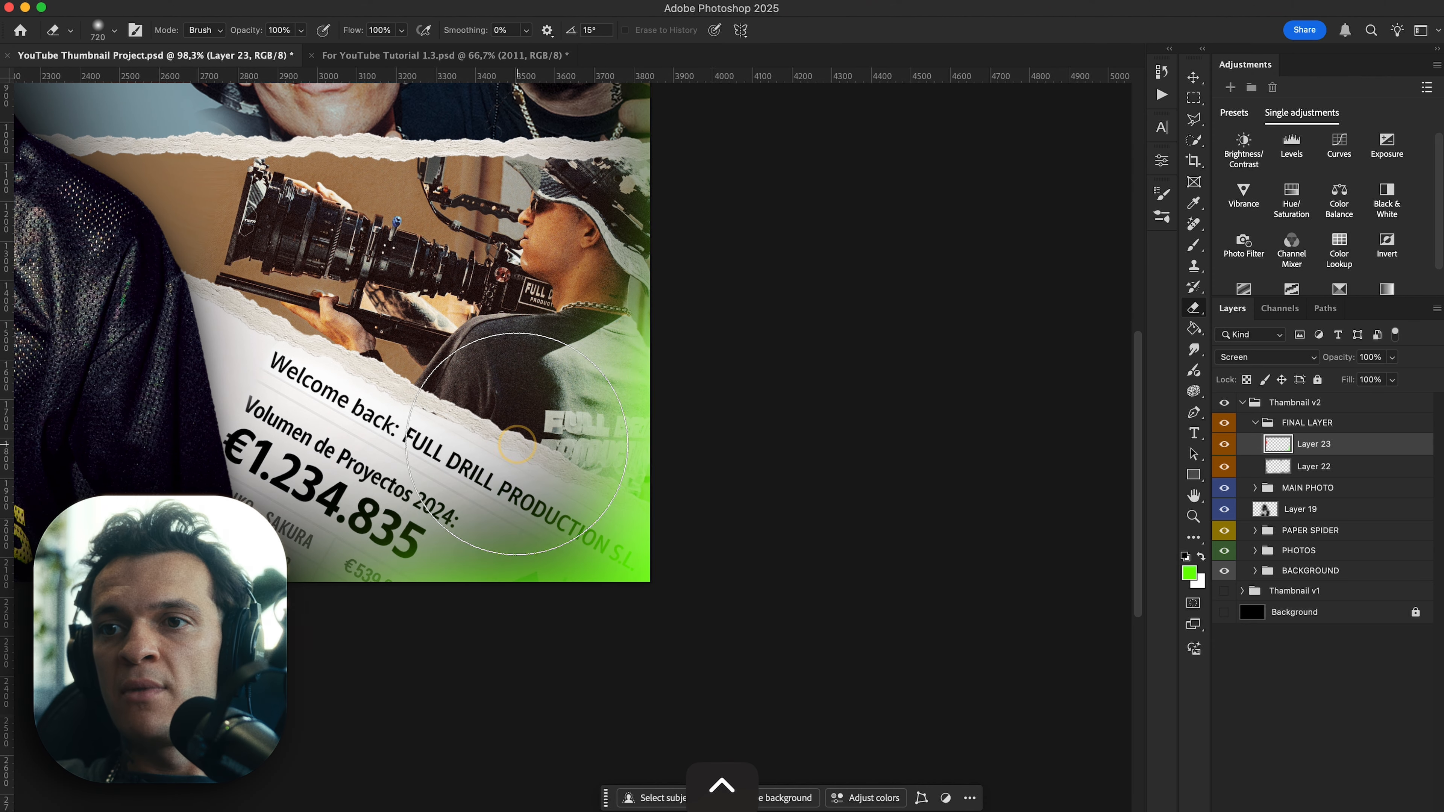
Compare the whole thumbnail with and without the red and green glows, leaving Layer 23 visible.
{"action": "key", "text": "v"}
{"action": "key", "text": "super+0"}
{"action": "key", "text": "super+minus"}
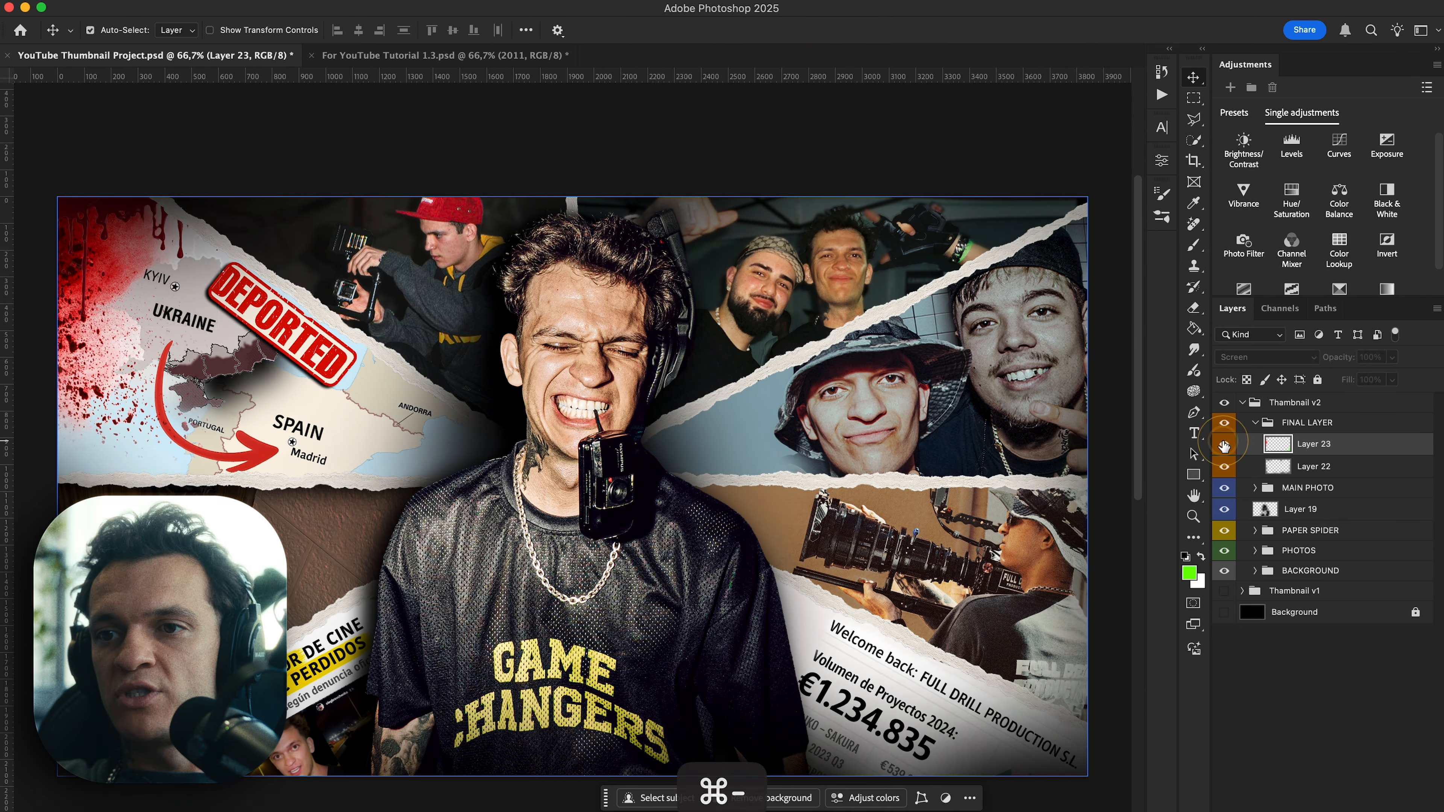
{"action": "left_click", "coordinate": [1223, 444]}
{"action": "left_click", "coordinate": [1224, 444]}
{"action": "left_click", "coordinate": [1223, 444]}
{"action": "left_click", "coordinate": [1223, 444]}
{"action": "left_click", "coordinate": [1223, 444]}
{"action": "key", "text": "super+minus"}
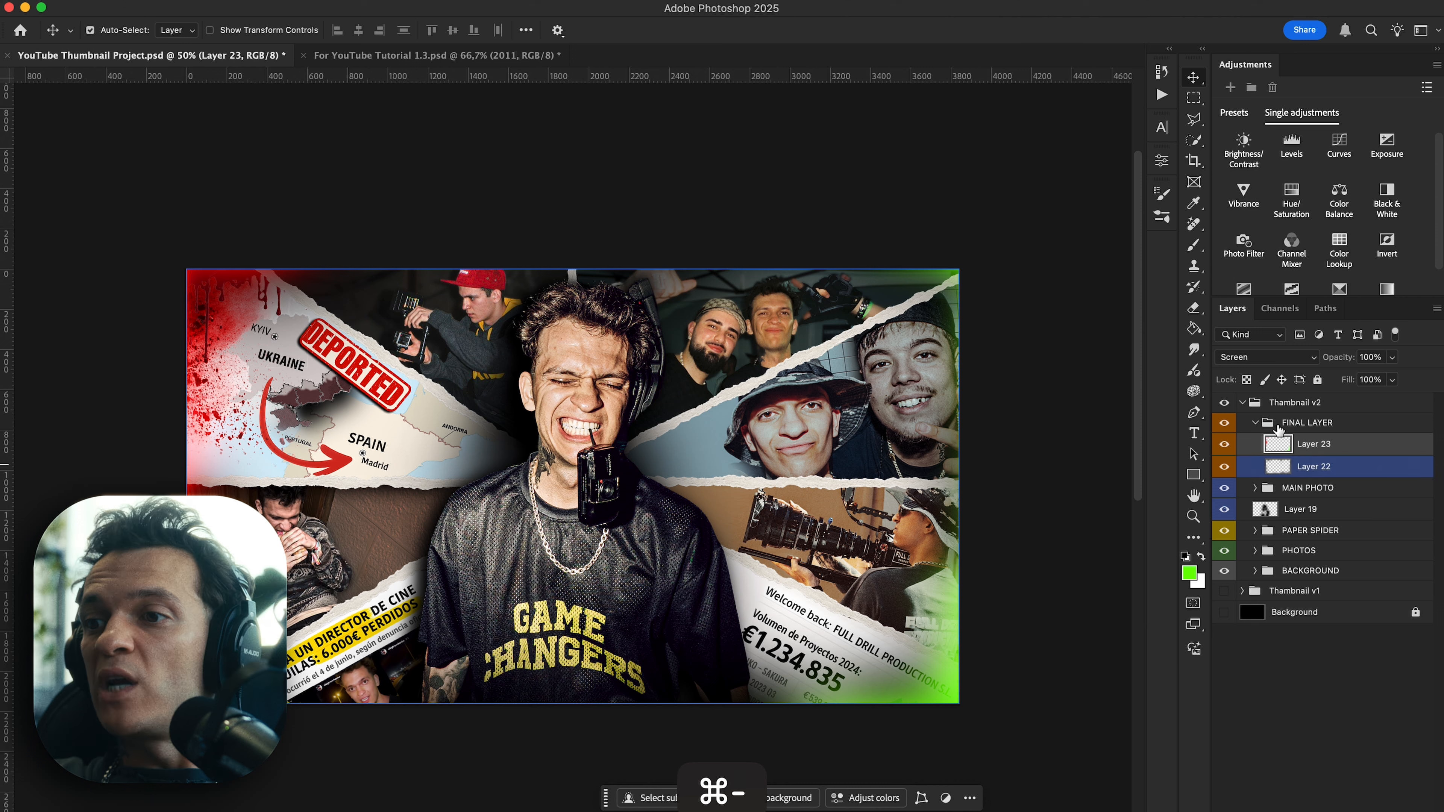
Collapse the FINAL LAYER group and stamp everything from FINAL LAYER down to BACKGROUND into one merged layer.
{"action": "left_click", "coordinate": [1279, 426]}
{"action": "left_click", "coordinate": [1255, 424]}
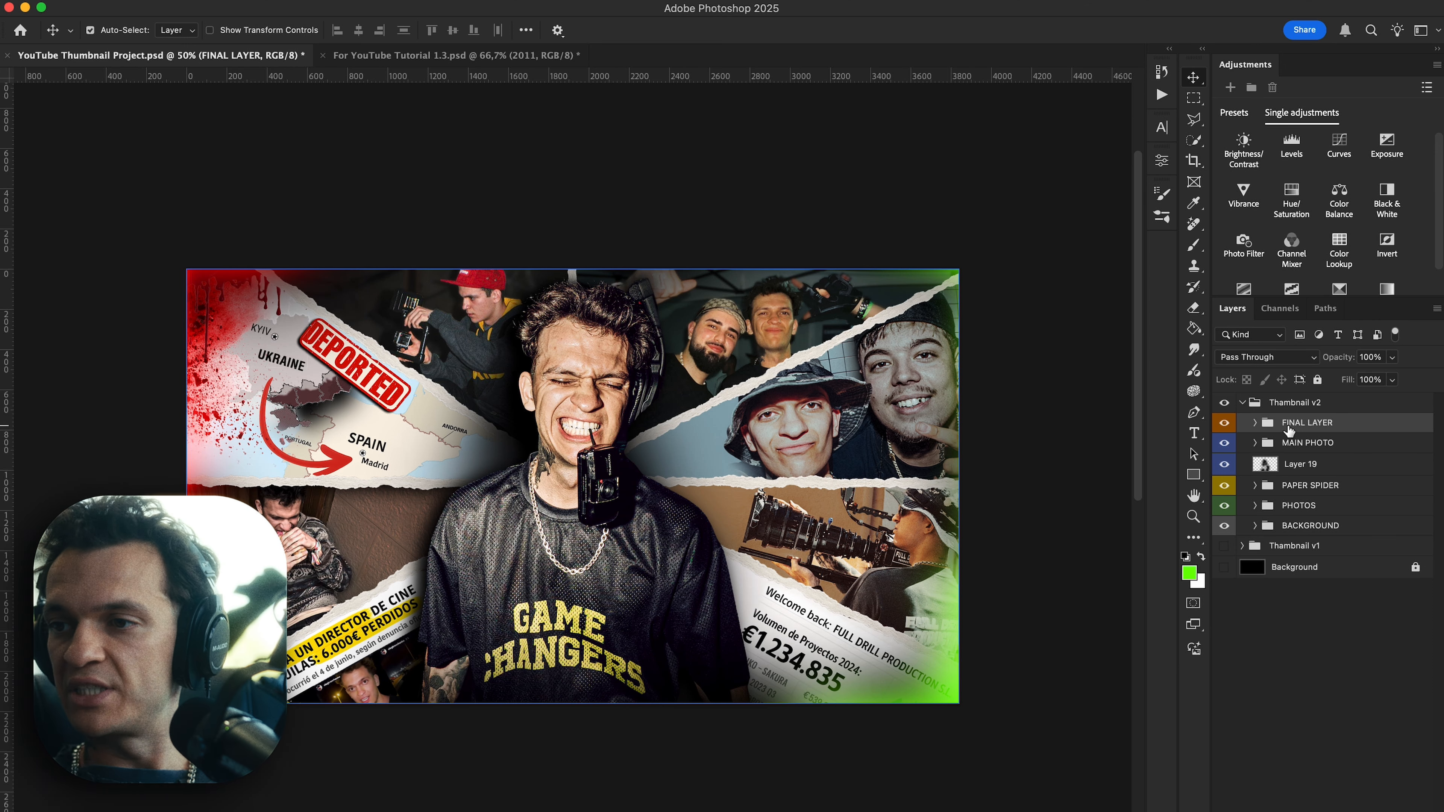
{"action": "left_click", "coordinate": [1301, 533], "text": "shift"}
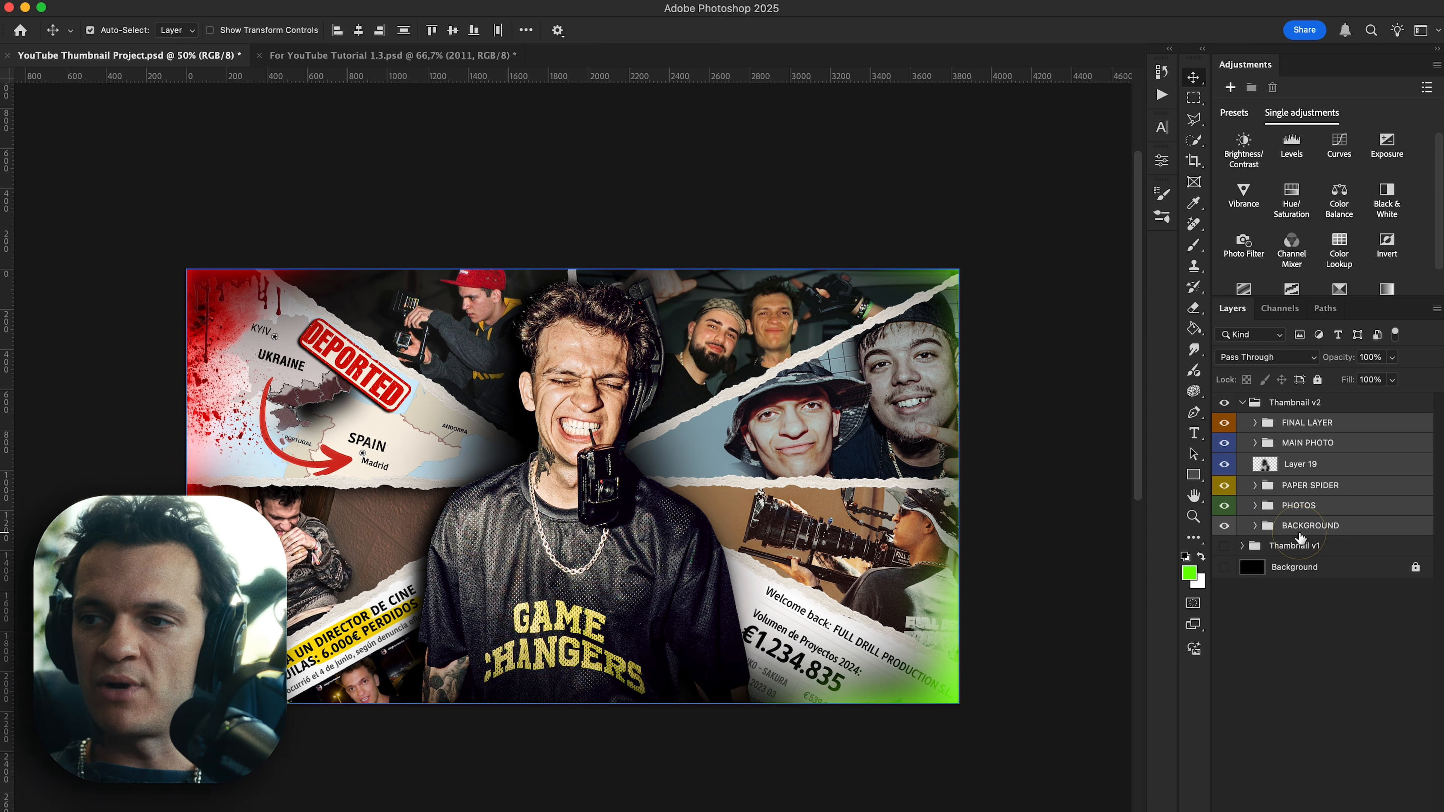
{"action": "key", "text": "alt+super+e"}
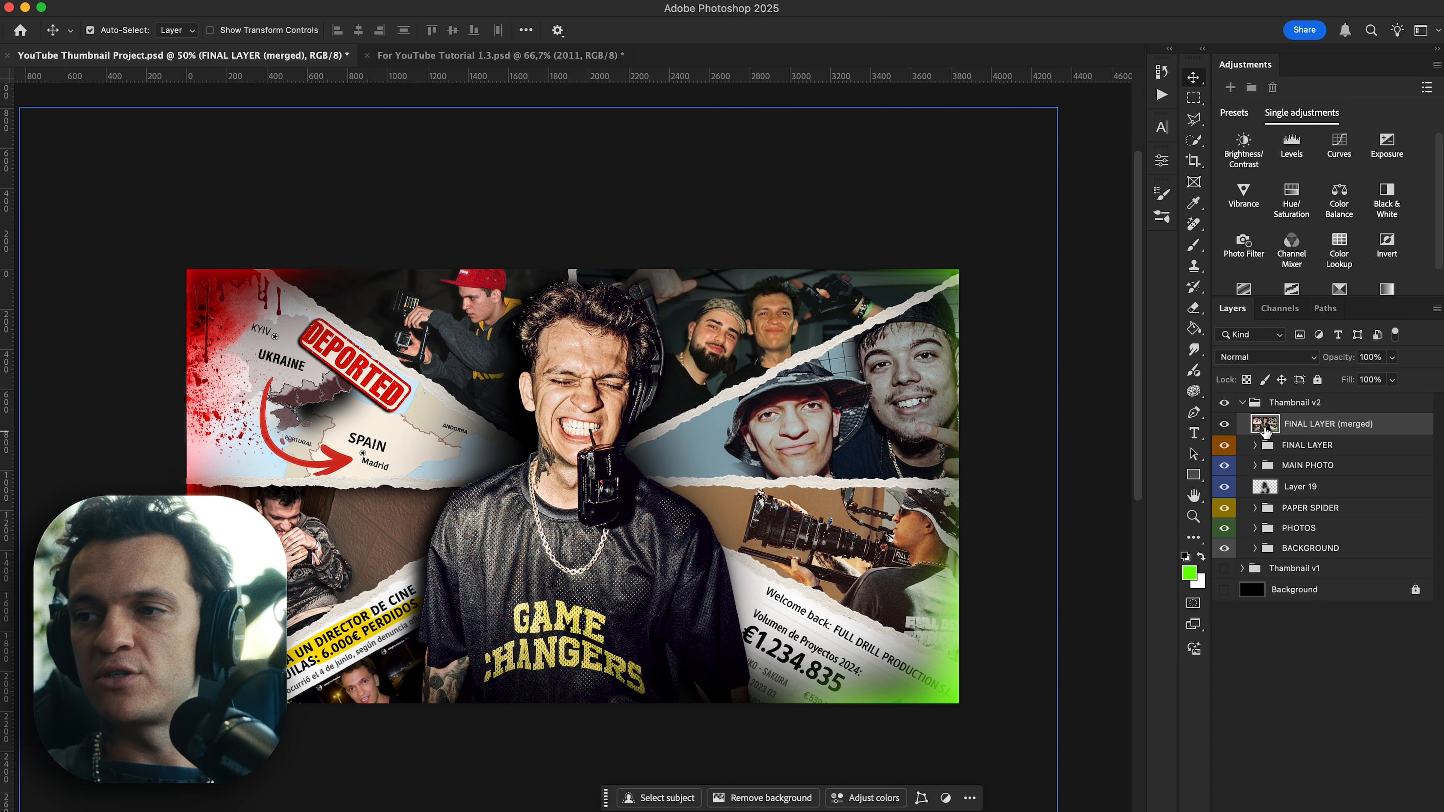
{"action": "key", "text": "super+t"}
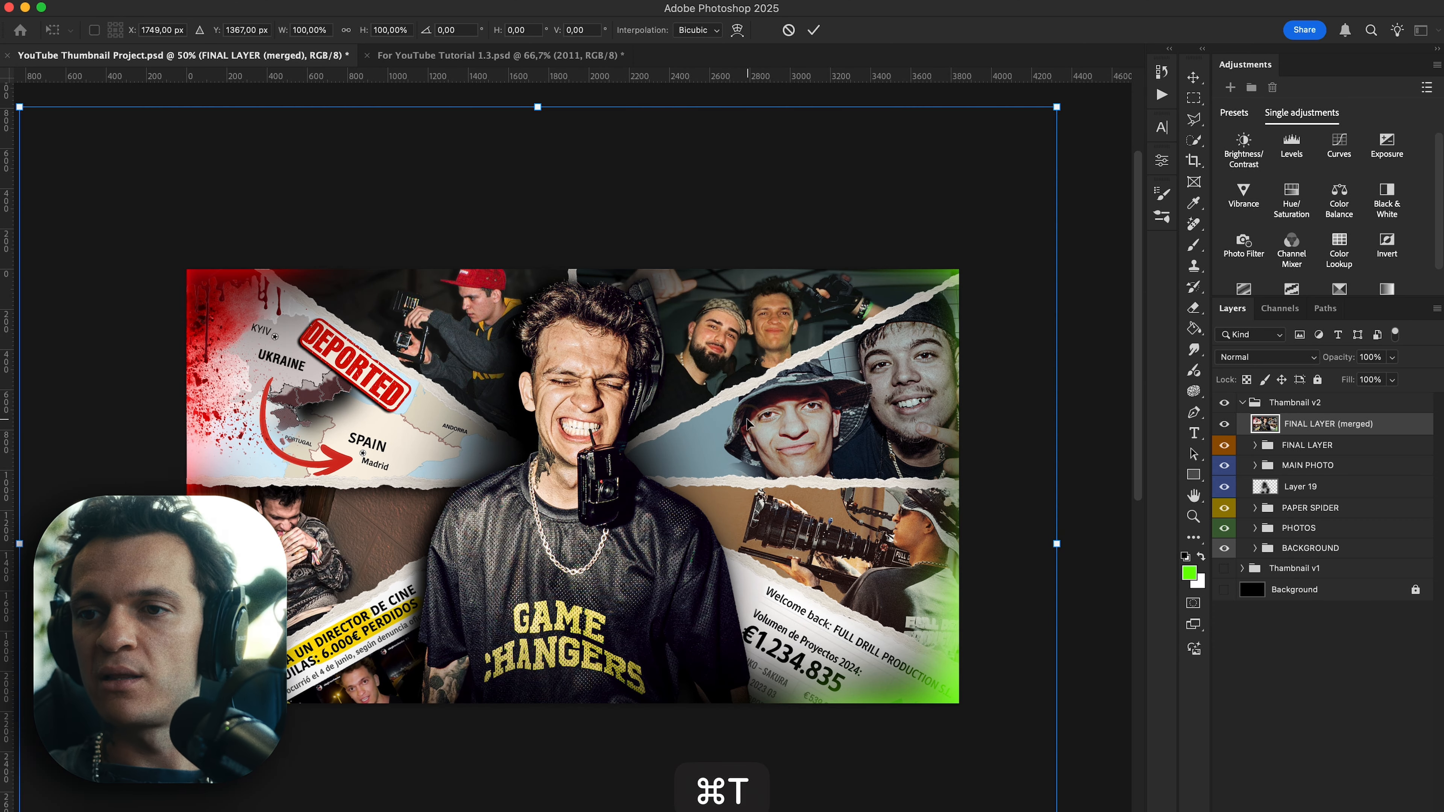
{"action": "left_click_drag", "start_coordinate": [654, 421], "coordinate": [739, 380]}
{"action": "key", "text": "Escape"}
{"action": "key", "text": "super+0"}
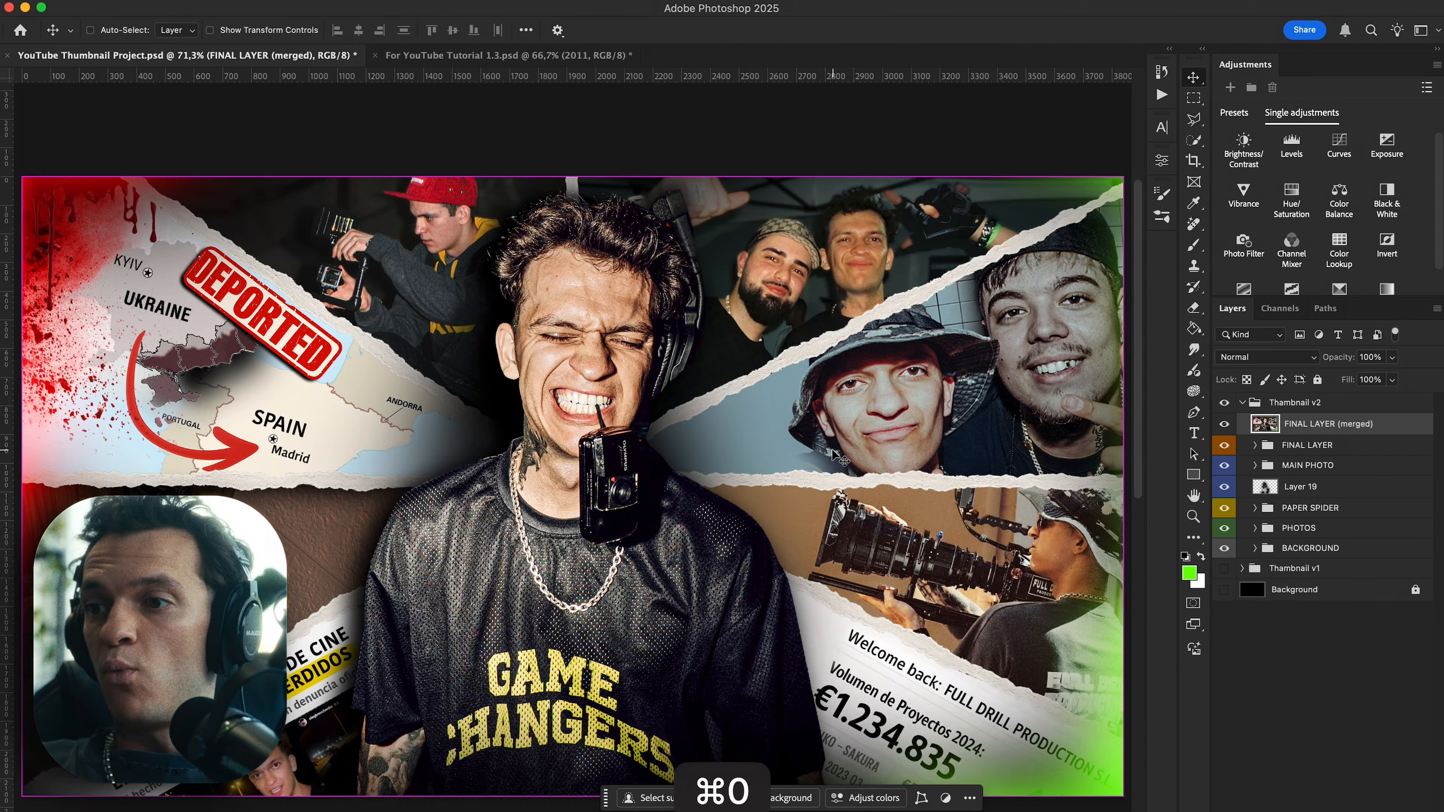
Duplicate the merged layer and apply a Radial Blur to the copy, using the Spin method, Good quality and an amount of 1.
{"action": "key", "text": "super+j"}
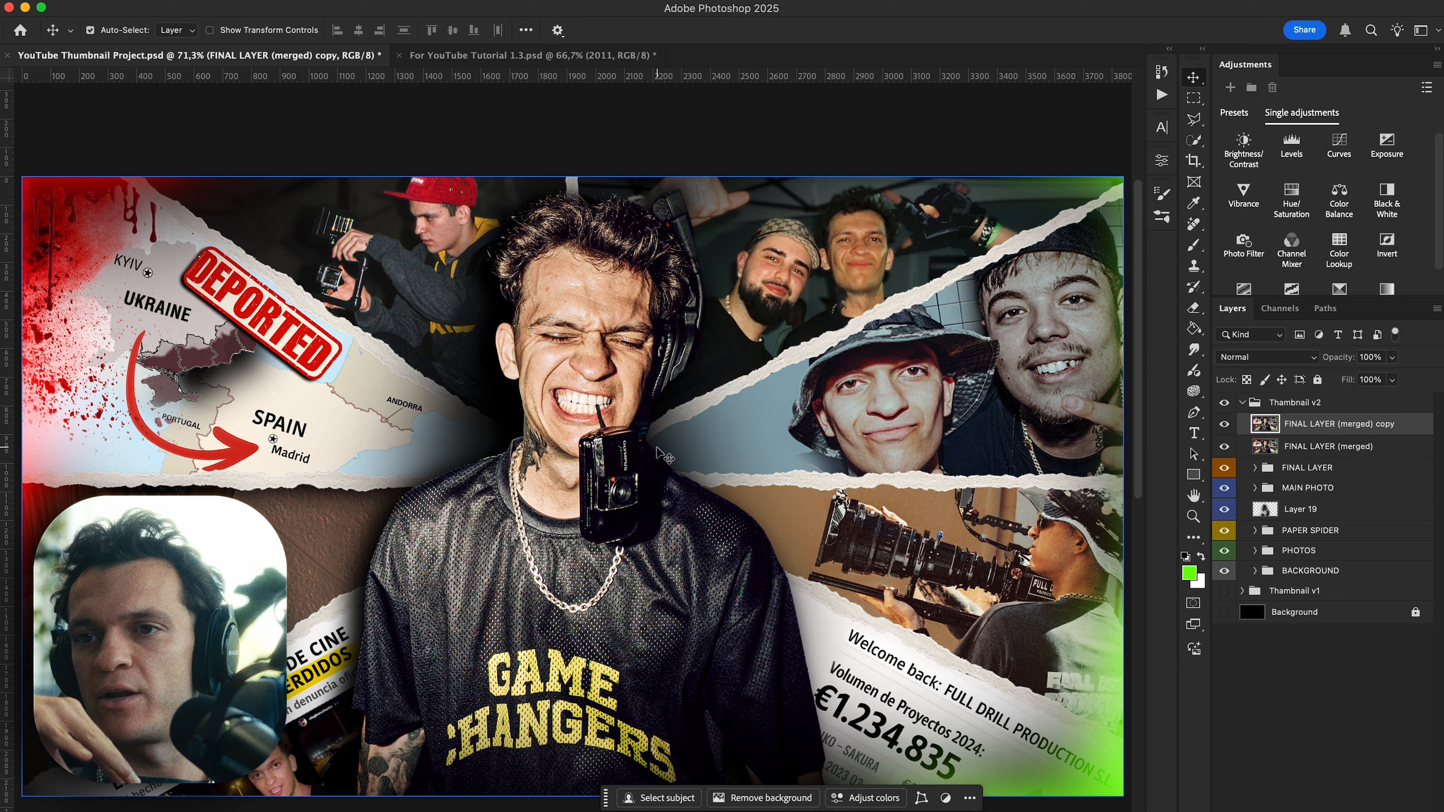
{"action": "left_click", "coordinate": [398, 1]}
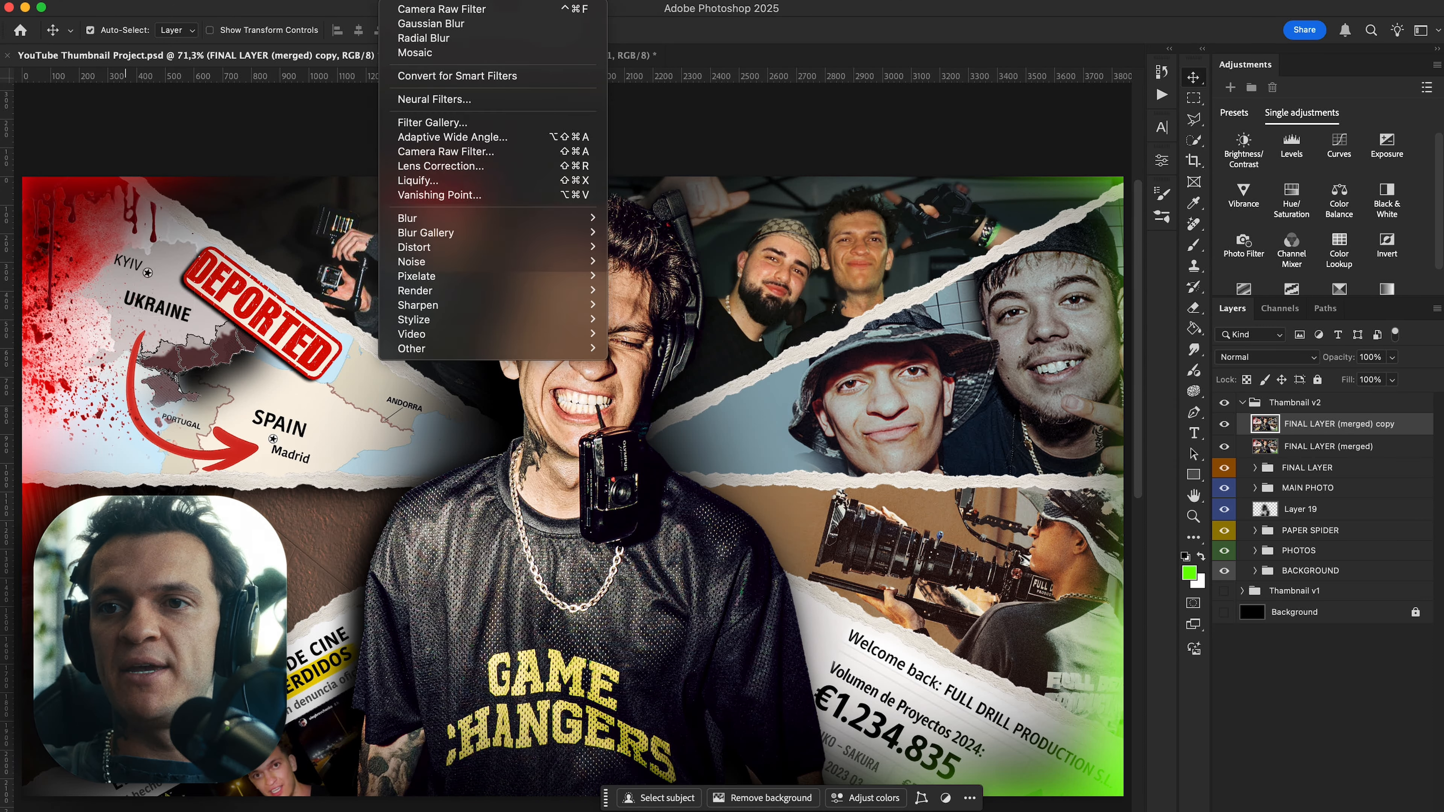
{"action": "mouse_move", "coordinate": [485, 223]}
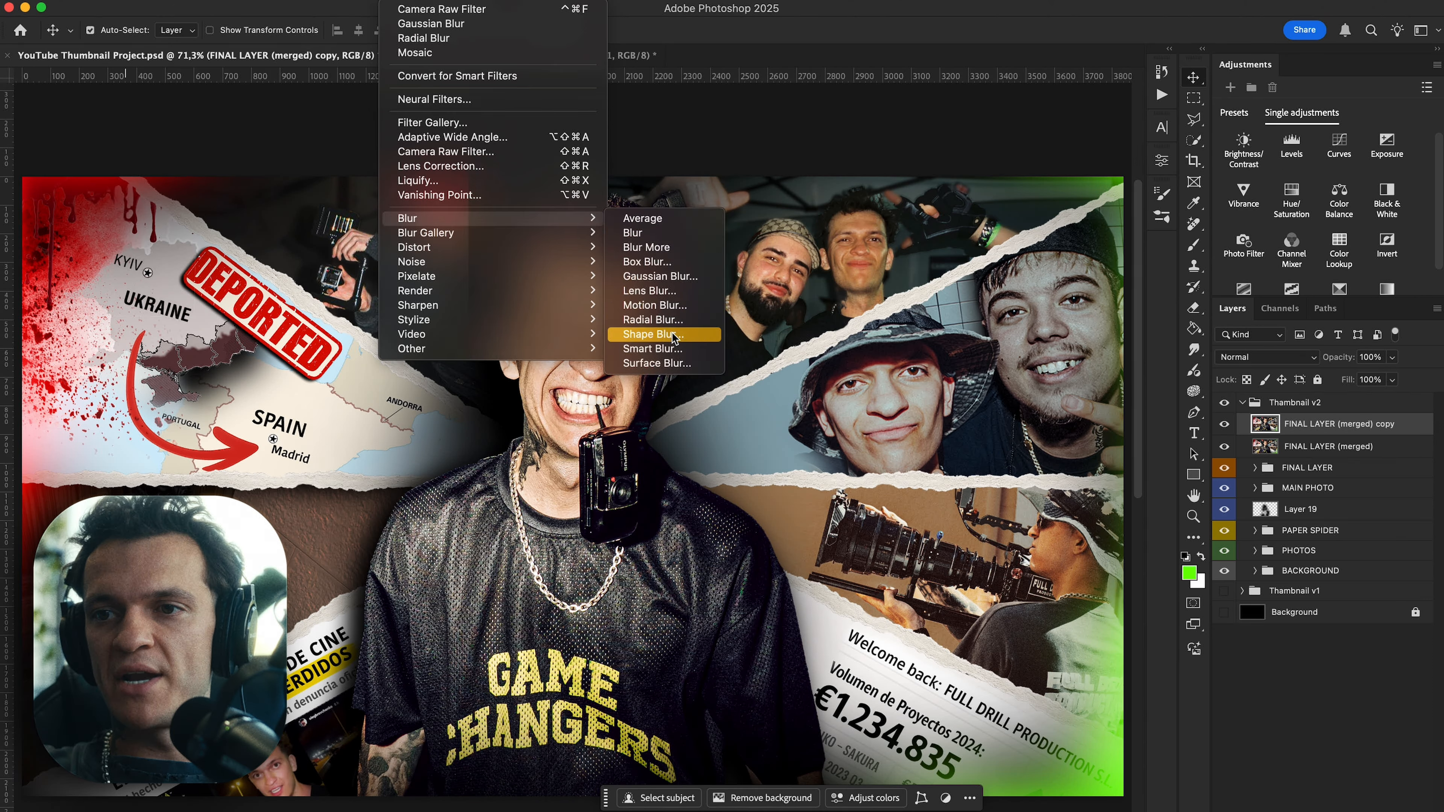
{"action": "left_click", "coordinate": [671, 320]}
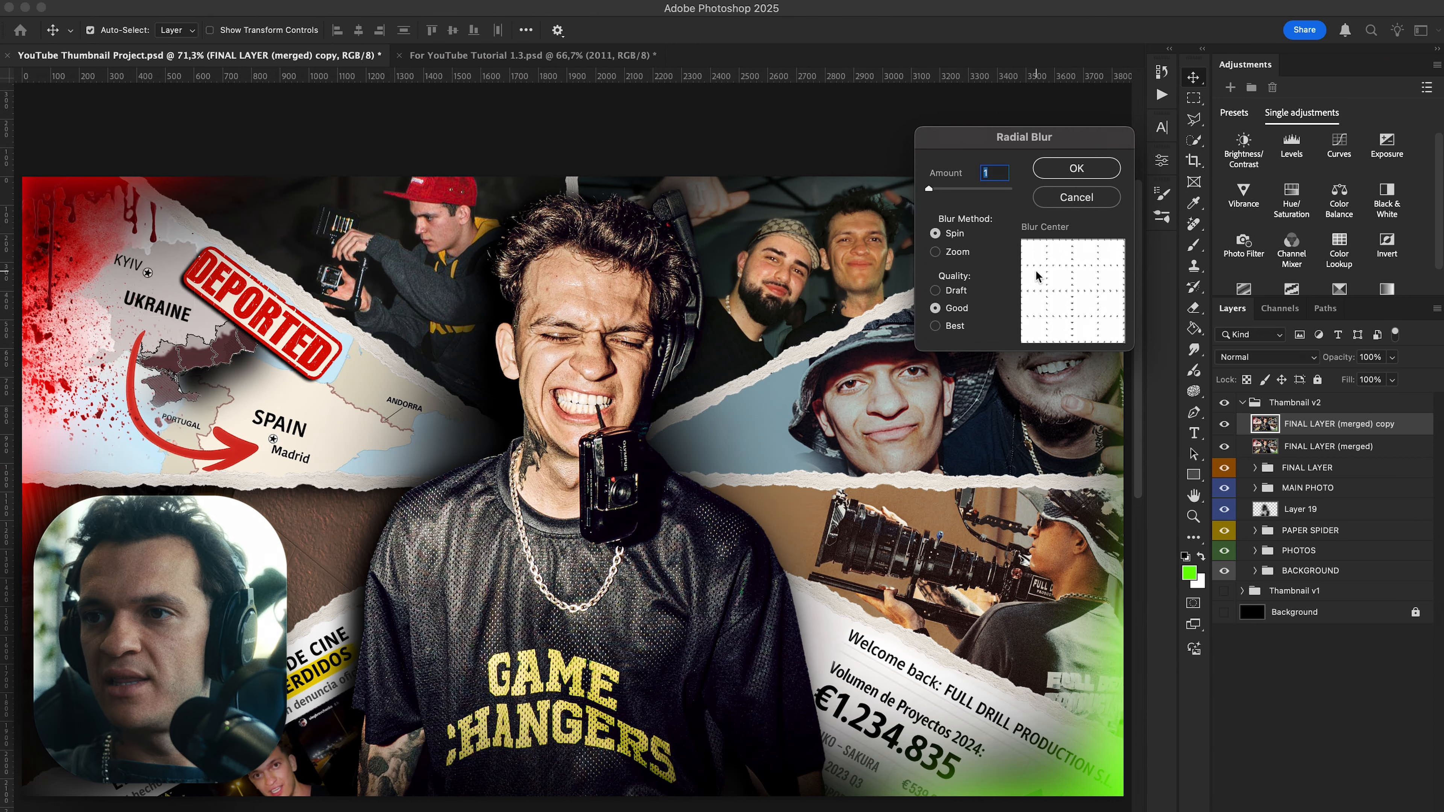
{"action": "key", "text": "BackSpace"}
{"action": "type", "text": "1"}
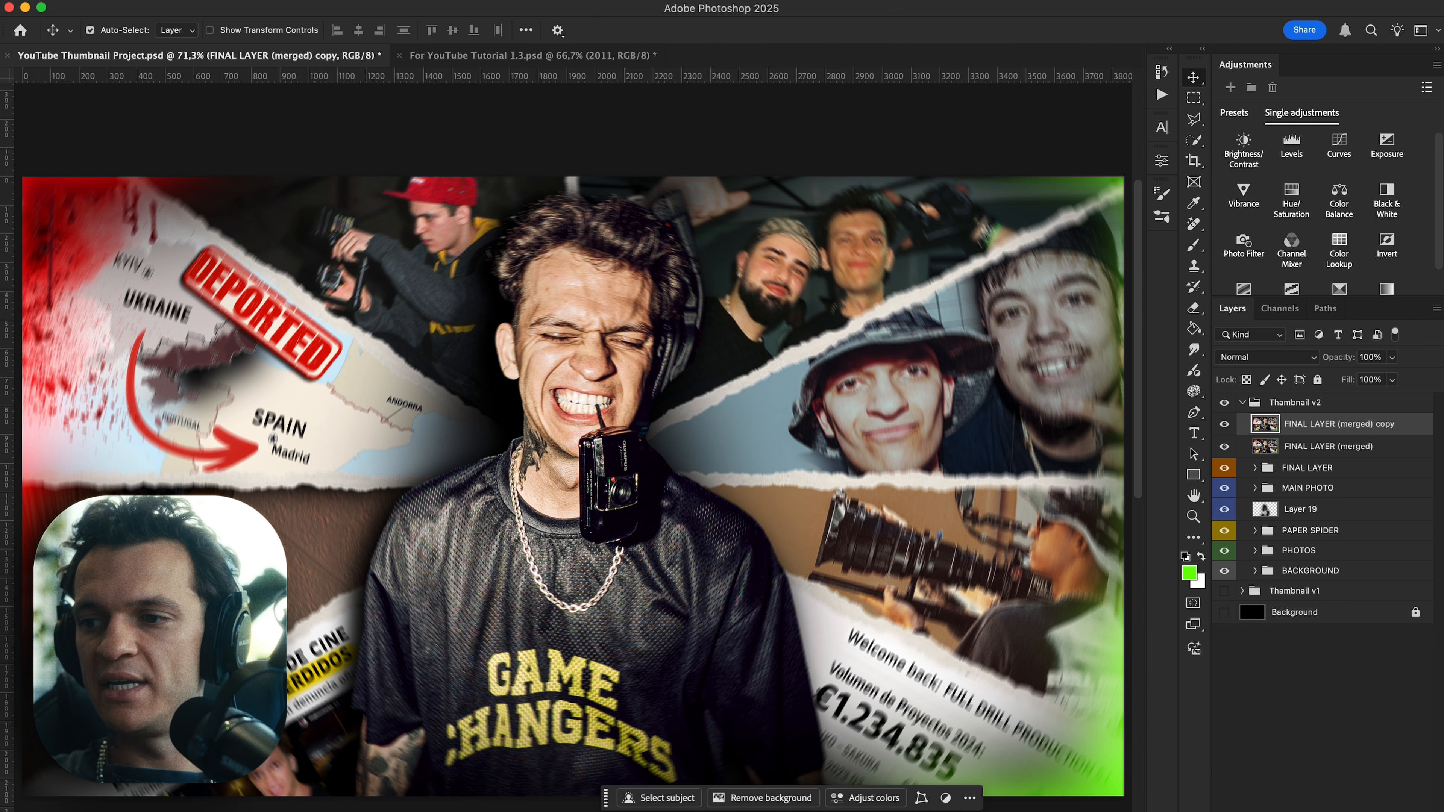
Add a layer mask to the blurred copy and erase the blur over the central figure, map and surrounding photos with a large soft eraser.
{"action": "key", "text": "e"}
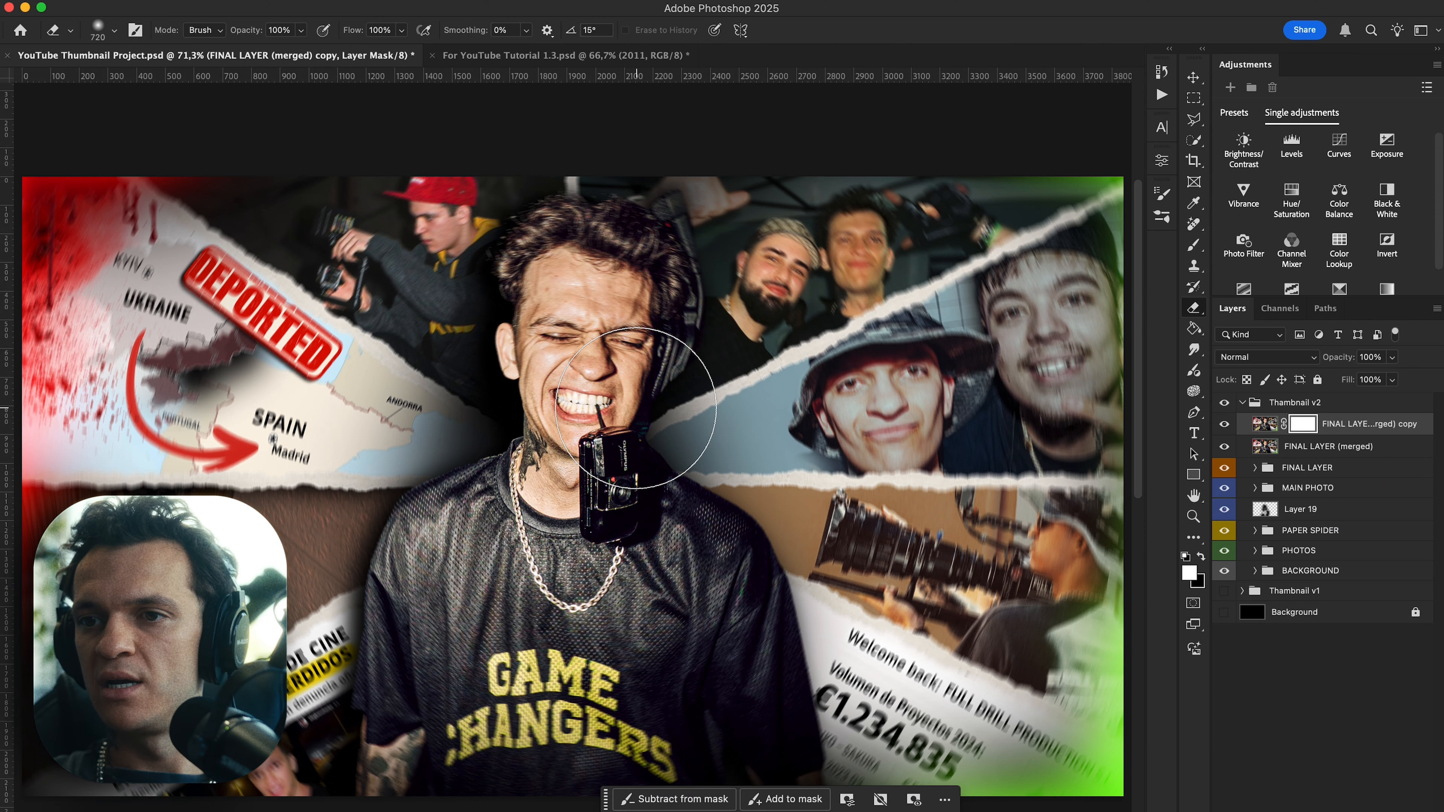
{"action": "left_click_drag", "start_coordinate": [597, 409], "coordinate": [643, 347]}
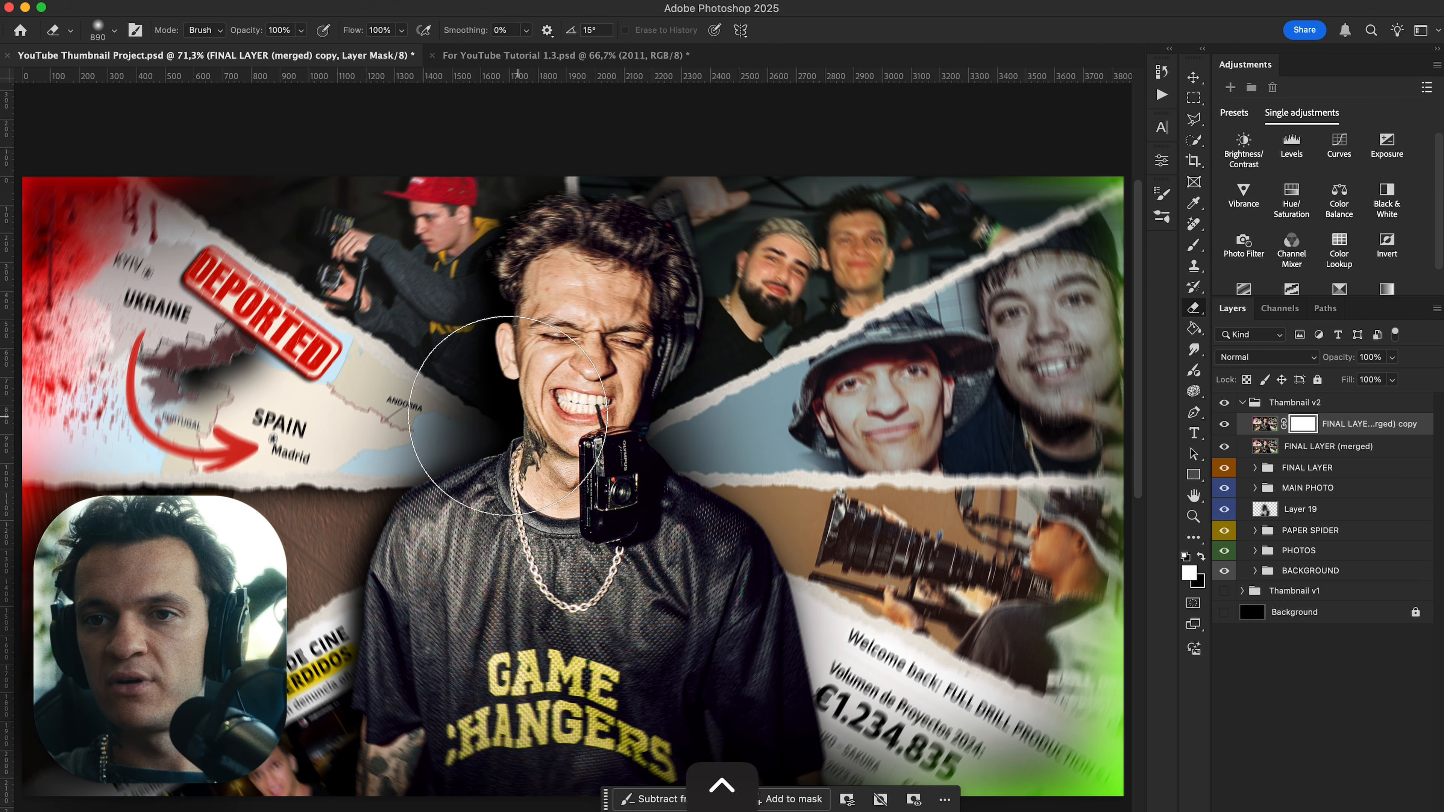
{"action": "left_click_drag", "start_coordinate": [310, 396], "coordinate": [329, 396]}
{"action": "left_click", "coordinate": [166, 353]}
{"action": "mouse_move", "coordinate": [166, 354]}
{"action": "left_mouse_down"}
{"action": "mouse_move", "coordinate": [287, 407]}
{"action": "mouse_move", "coordinate": [145, 336]}
{"action": "mouse_move", "coordinate": [118, 341]}
{"action": "mouse_move", "coordinate": [421, 281]}
{"action": "mouse_move", "coordinate": [439, 261]}
{"action": "mouse_move", "coordinate": [568, 275]}
{"action": "mouse_move", "coordinate": [701, 332]}
{"action": "mouse_move", "coordinate": [817, 327]}
{"action": "mouse_move", "coordinate": [854, 295]}
{"action": "left_mouse_up"}
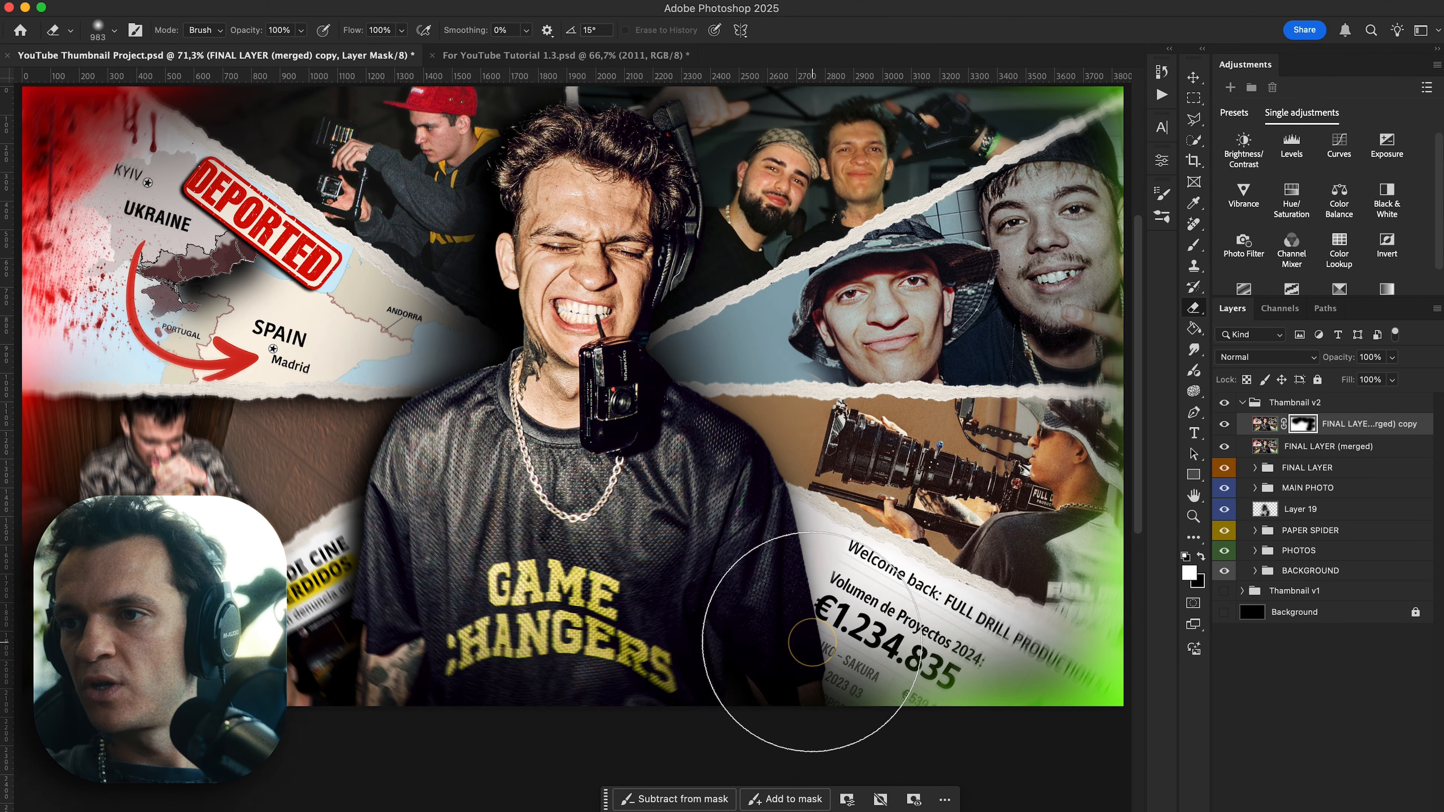
{"action": "left_click", "coordinate": [568, 621]}
{"action": "key", "text": "super+z"}
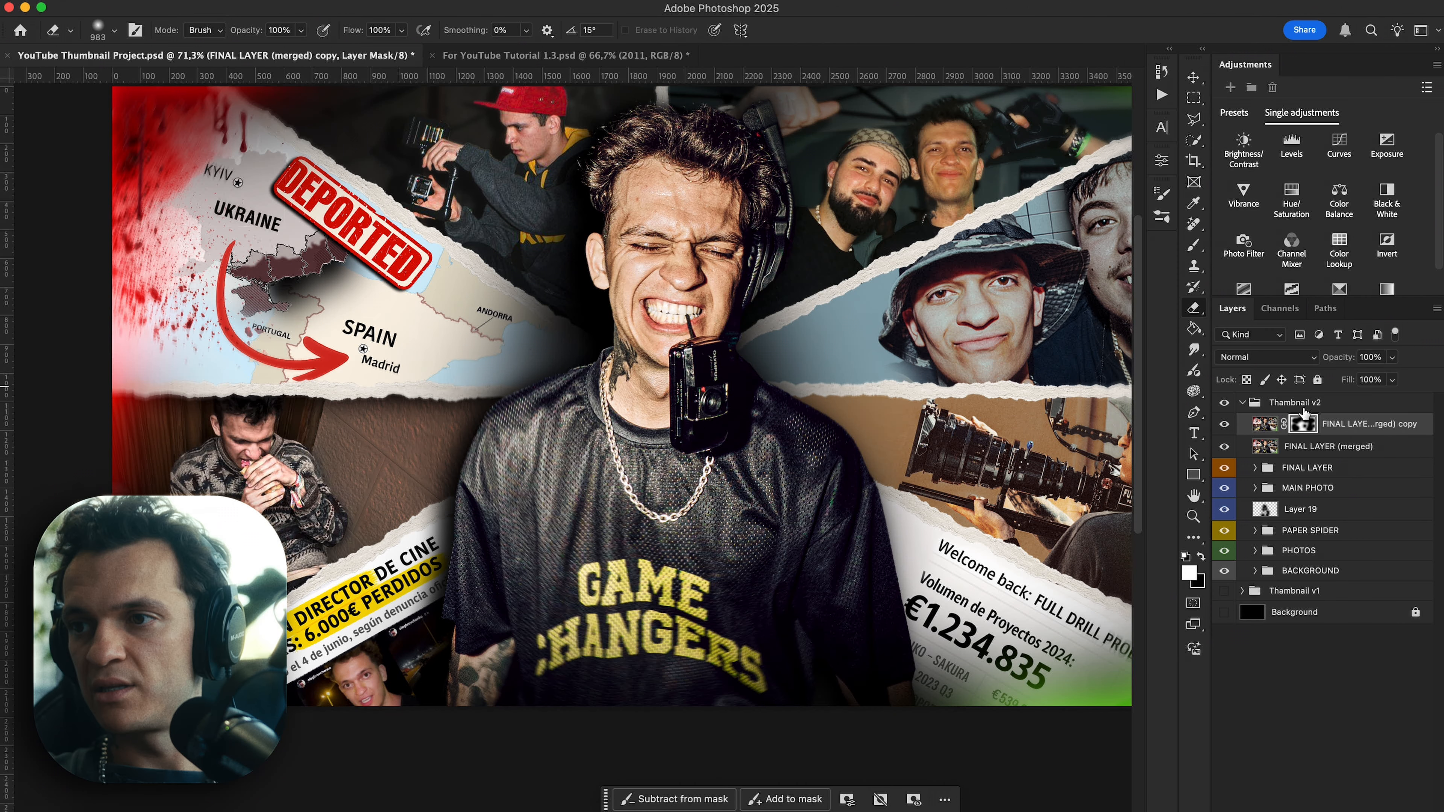
Stamp the masked blur copy and FINAL LAYER (merged) together into a new merged layer above them.
{"action": "left_click", "coordinate": [1265, 447]}
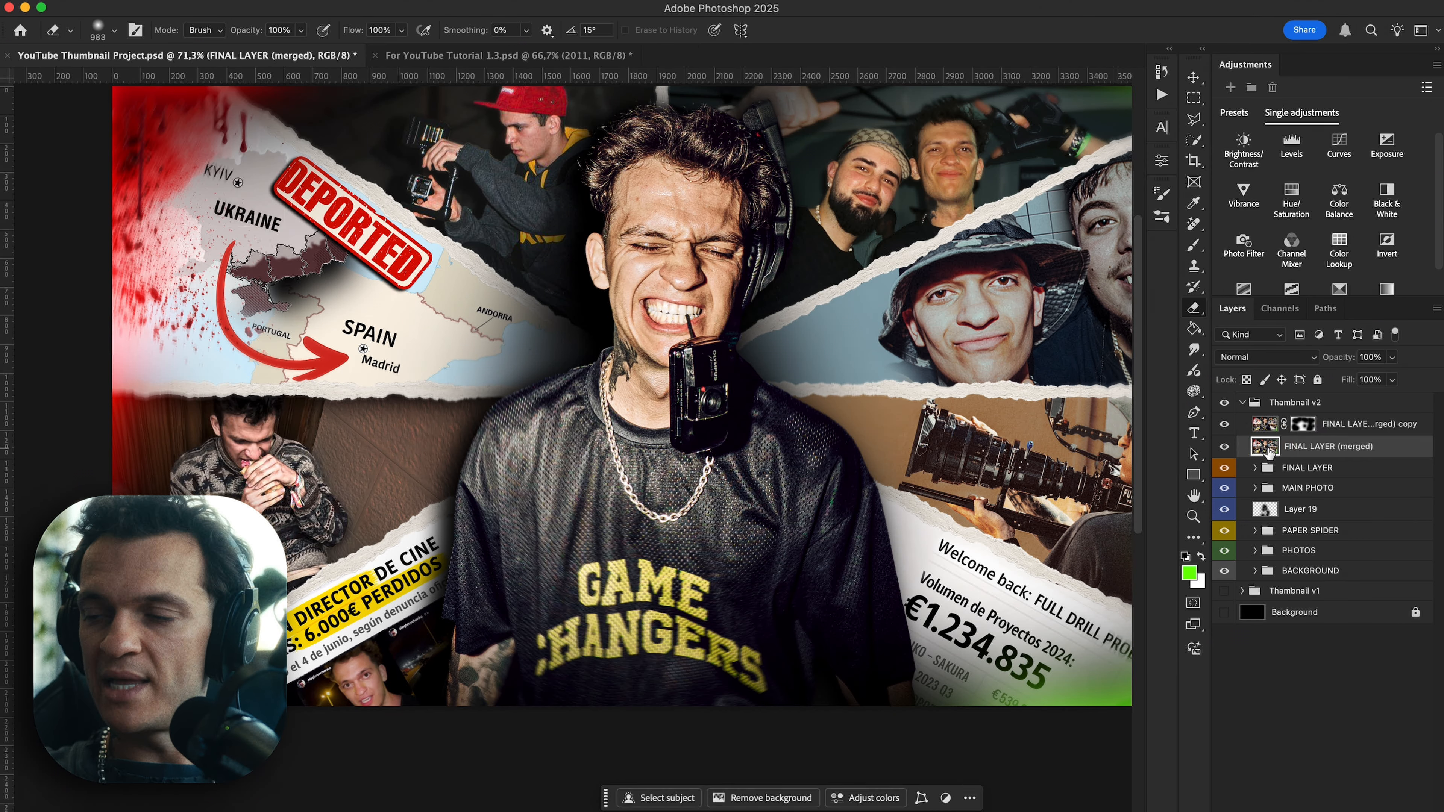
{"action": "left_click", "coordinate": [1357, 432], "text": "shift"}
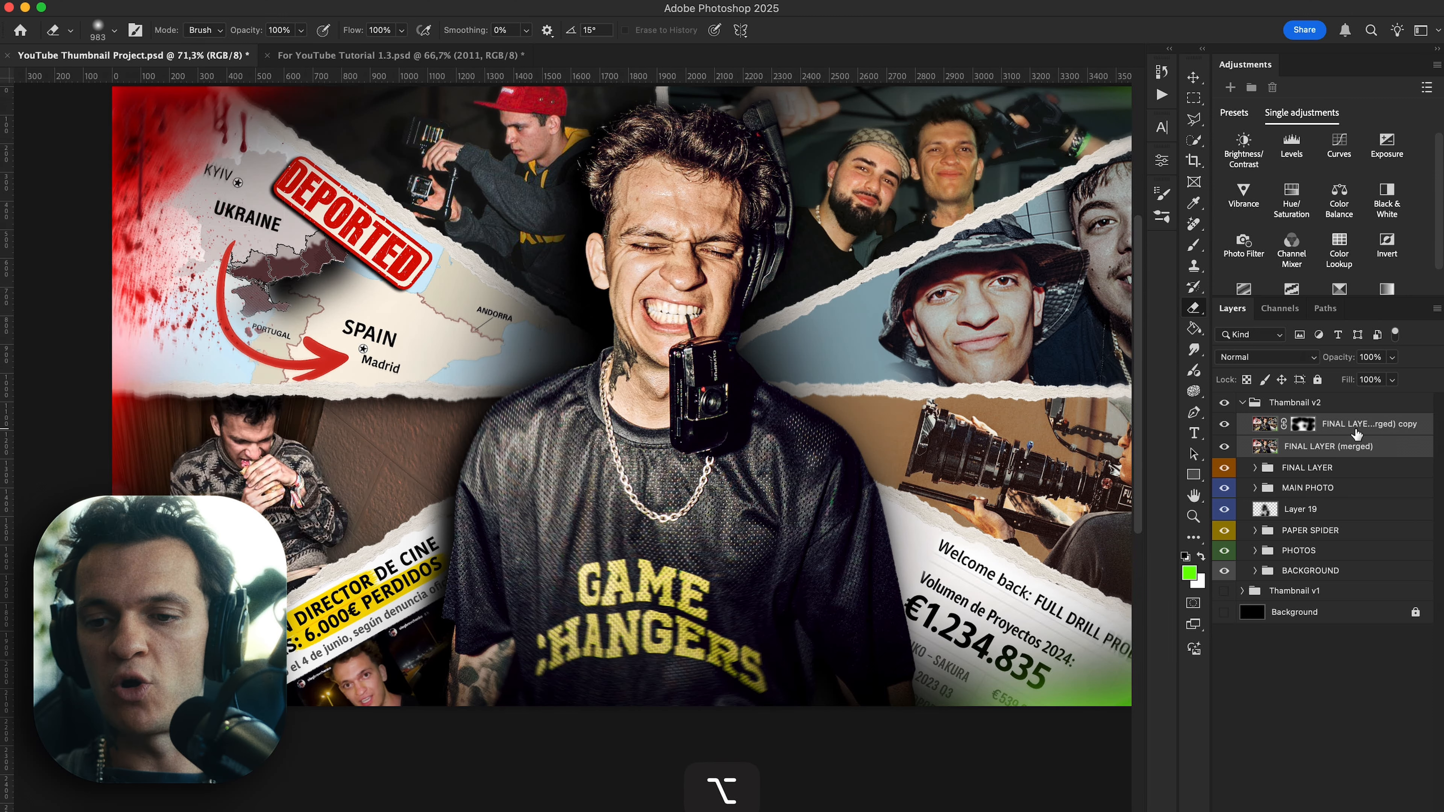
{"action": "key", "text": "super+alt+e"}
{"action": "key", "text": "v"}
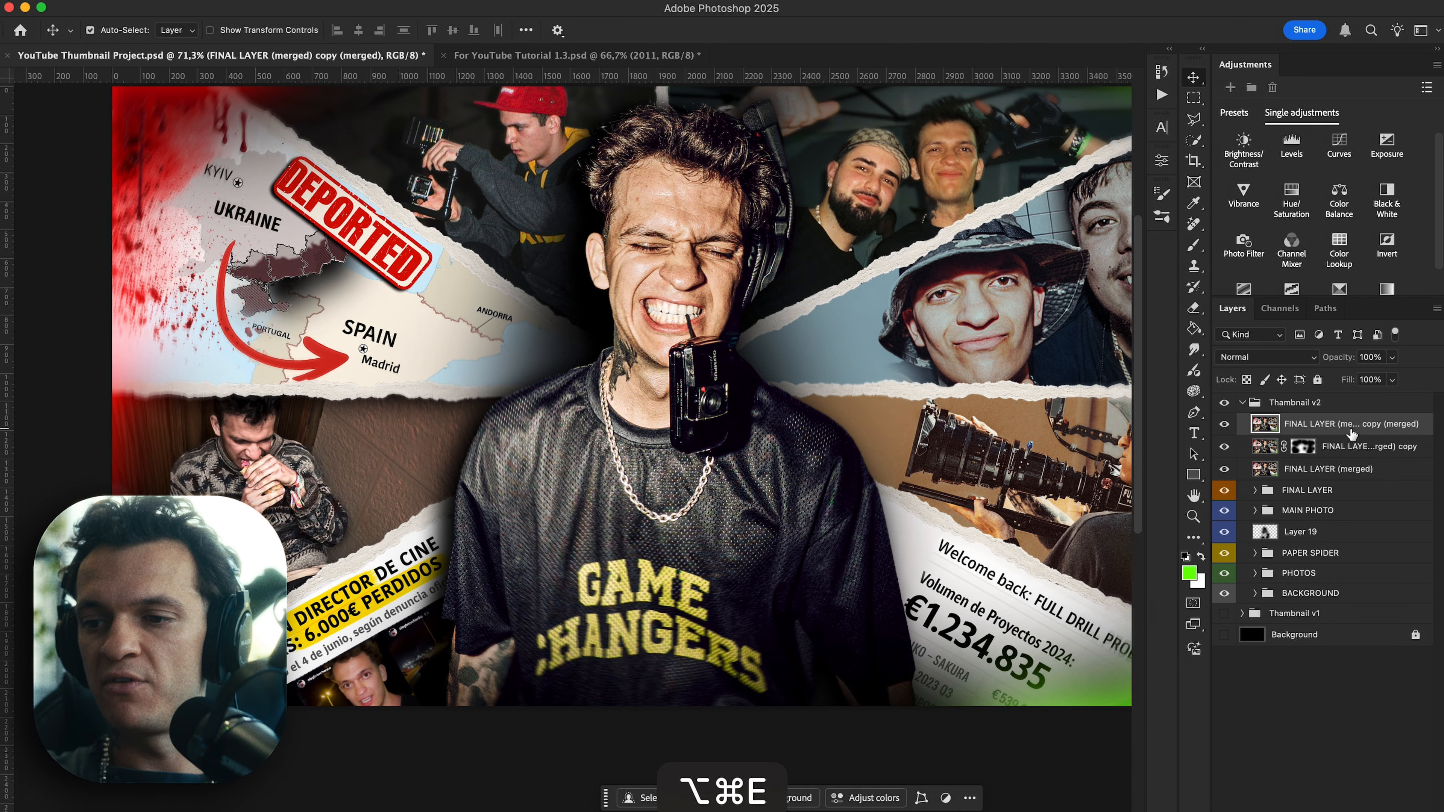
{"action": "key", "text": "super+0"}
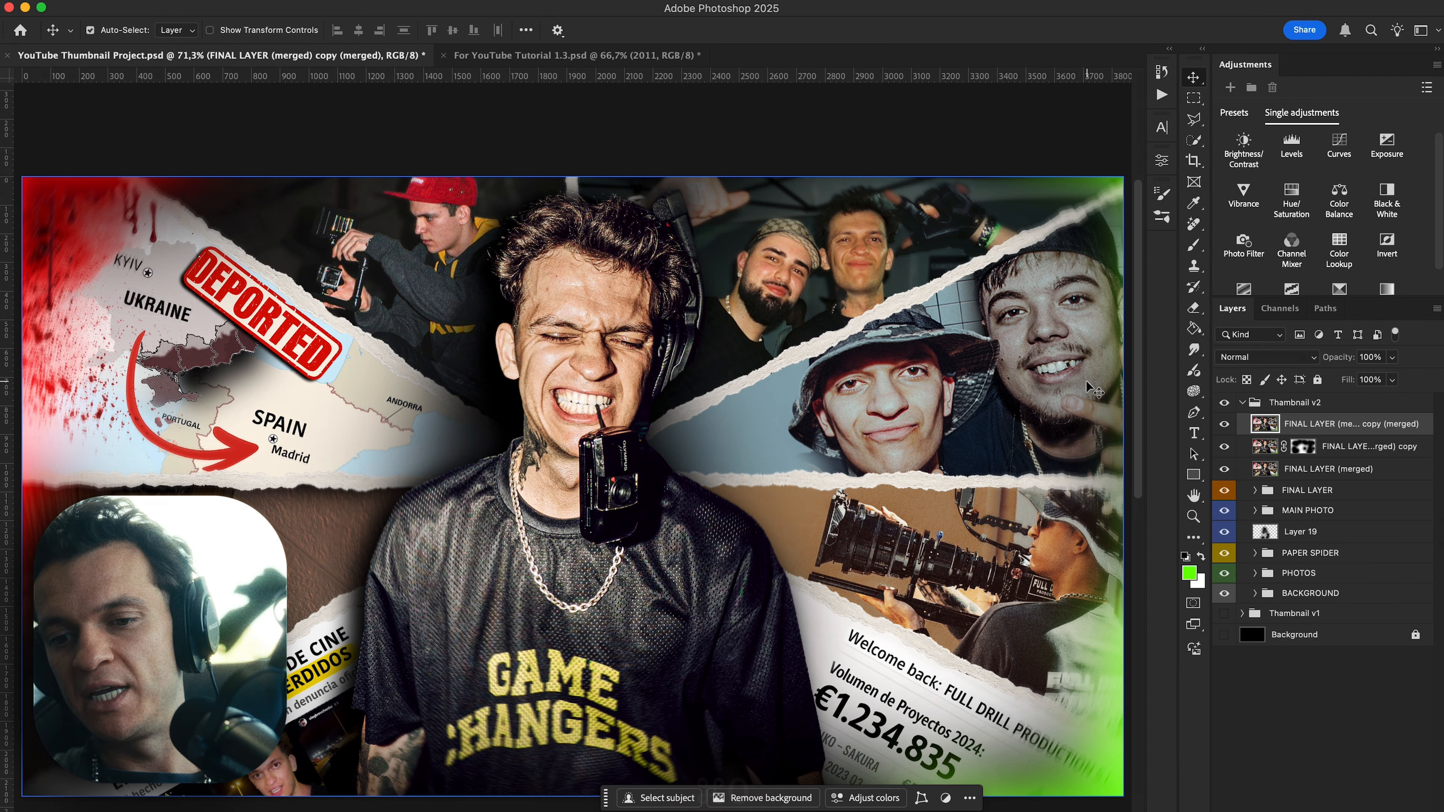
Open the new merged layer in the Camera Raw filter and set Grain to 49, Clarity to +12 and Texture to +12.
{"action": "key", "text": "super+shift+a"}
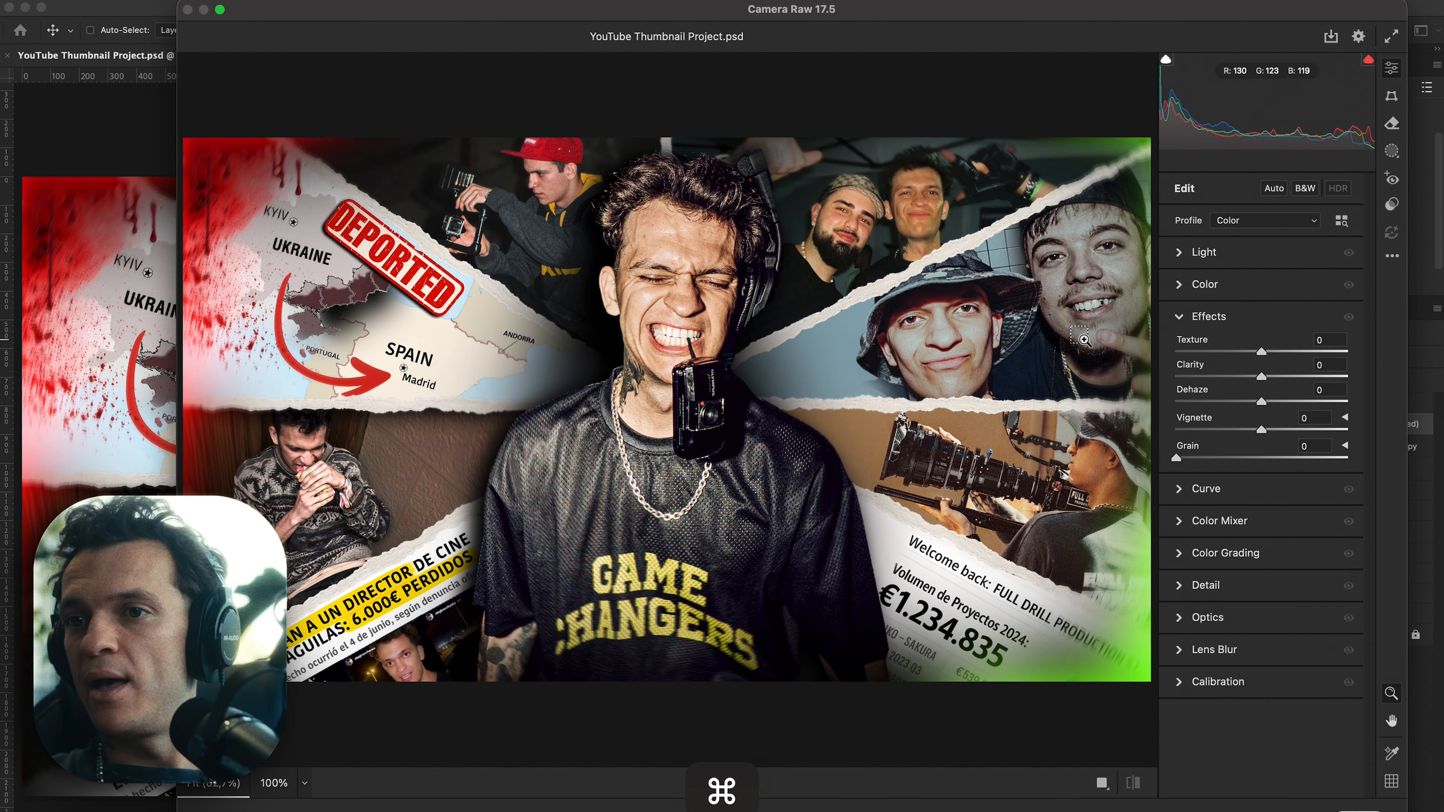
{"action": "key", "text": "super+equal"}
{"action": "key", "text": "super+equal"}
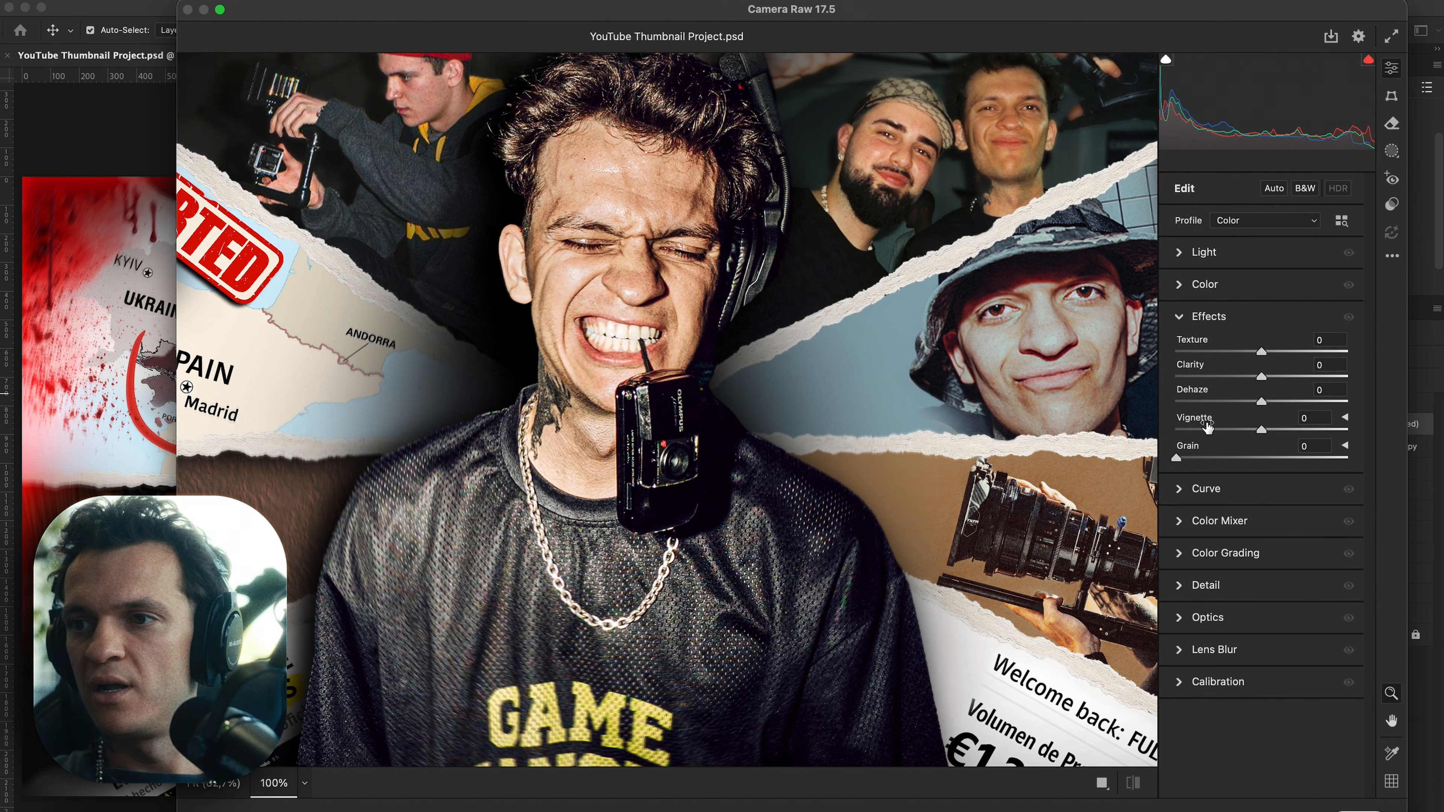
{"action": "left_click", "coordinate": [1232, 458]}
{"action": "left_click_drag", "start_coordinate": [1232, 458], "coordinate": [1258, 459]}
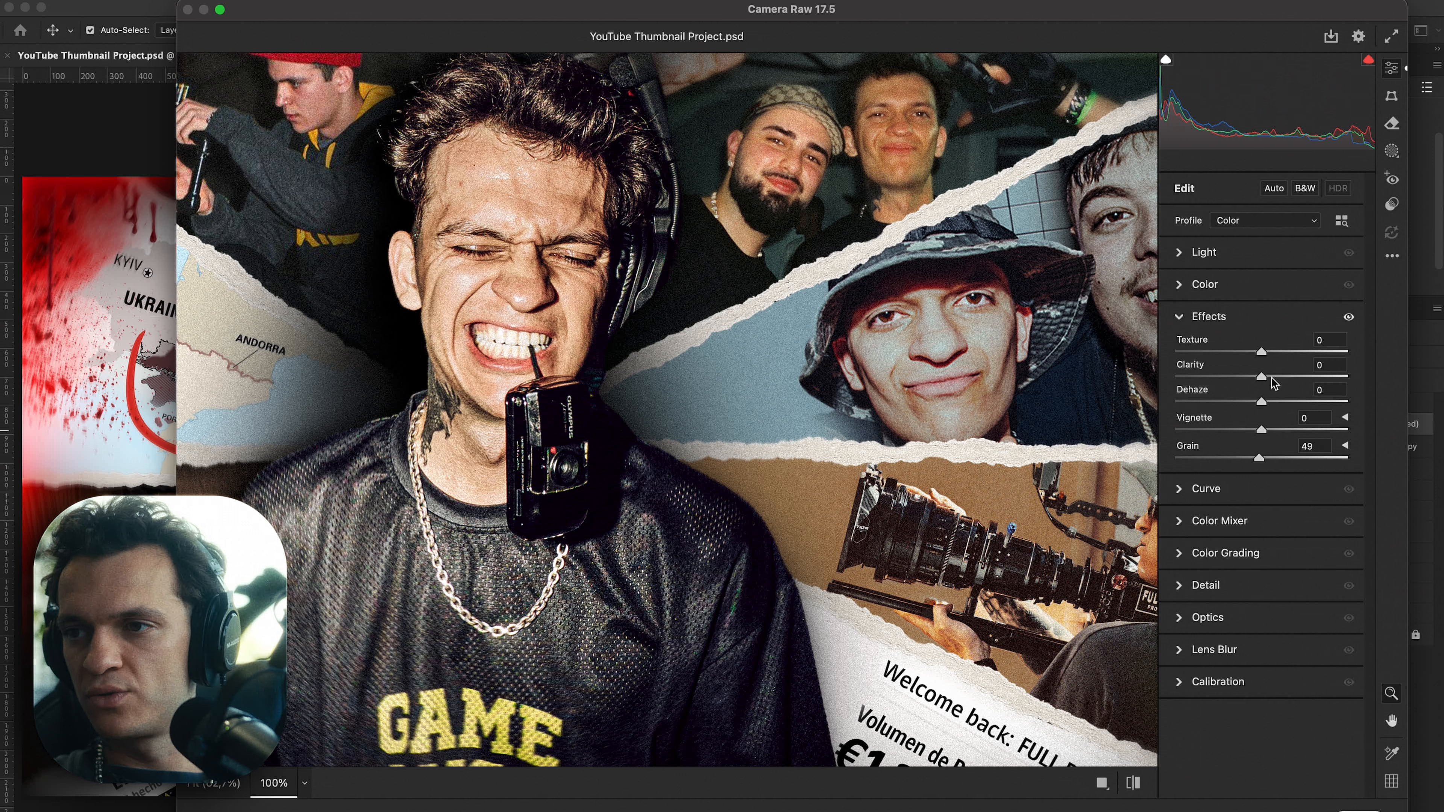
{"action": "left_click", "coordinate": [1272, 378]}
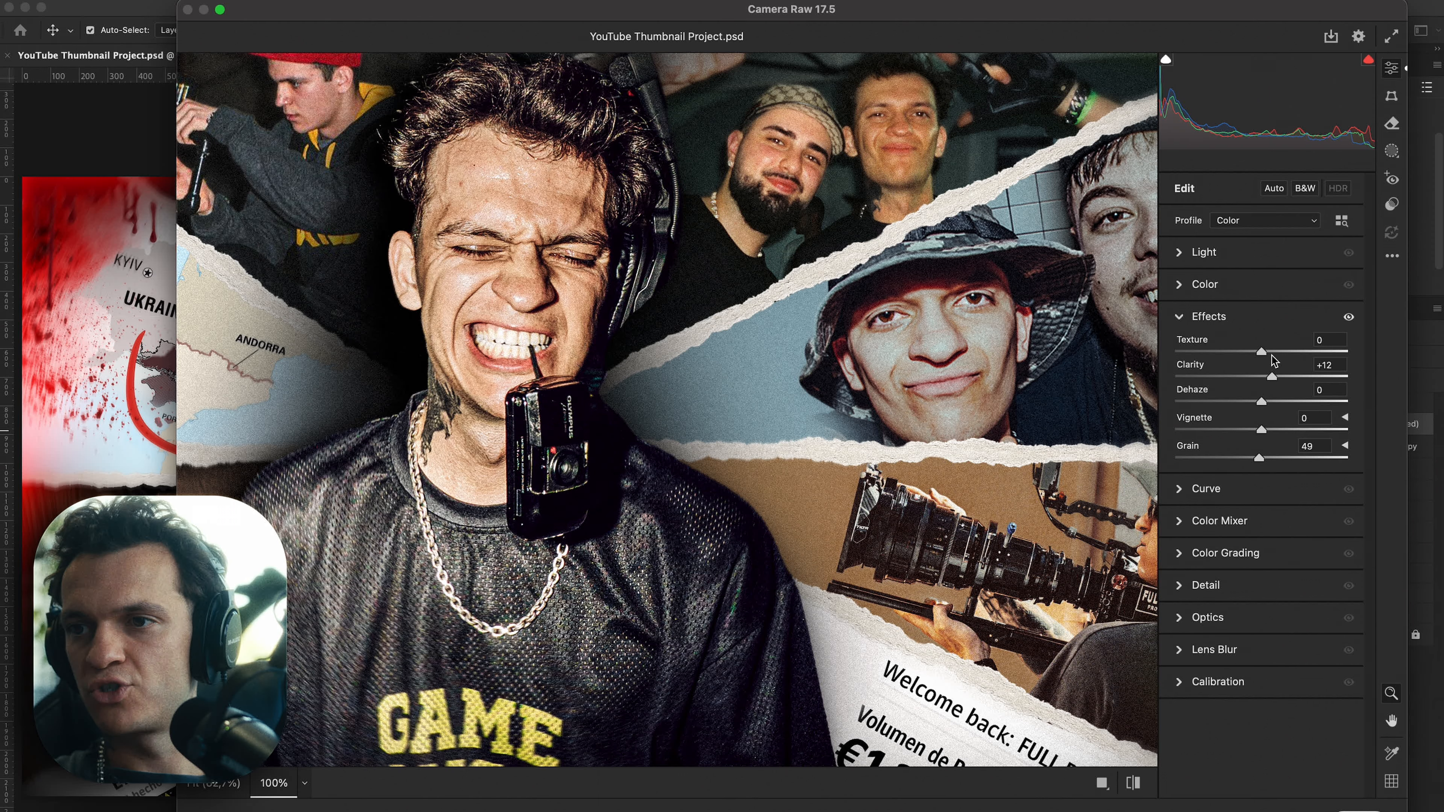
{"action": "left_click", "coordinate": [1272, 353]}
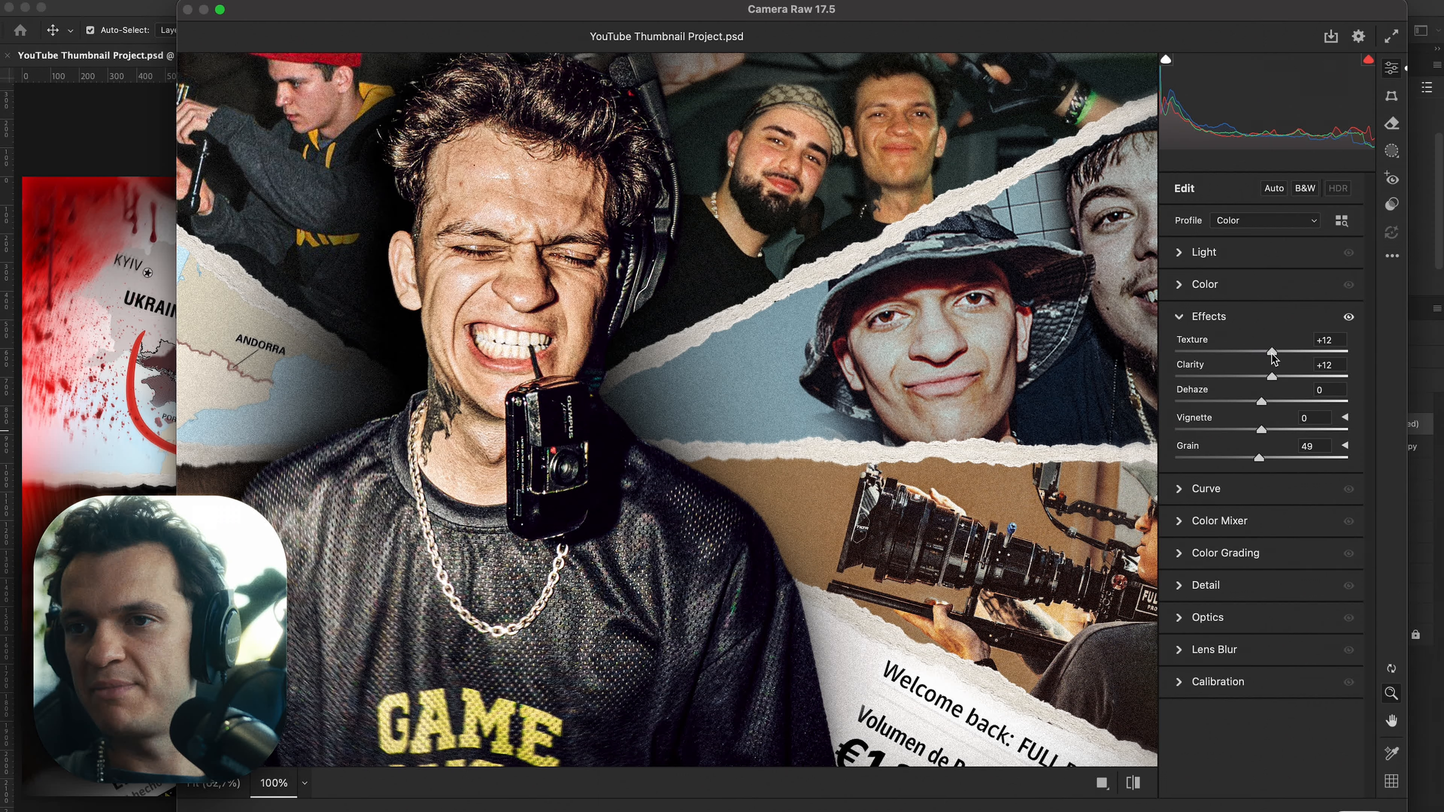
Try lowering Saturation to -6, reset it to 0, and apply the Camera Raw adjustments to the merged layer.
{"action": "left_click", "coordinate": [1181, 254]}
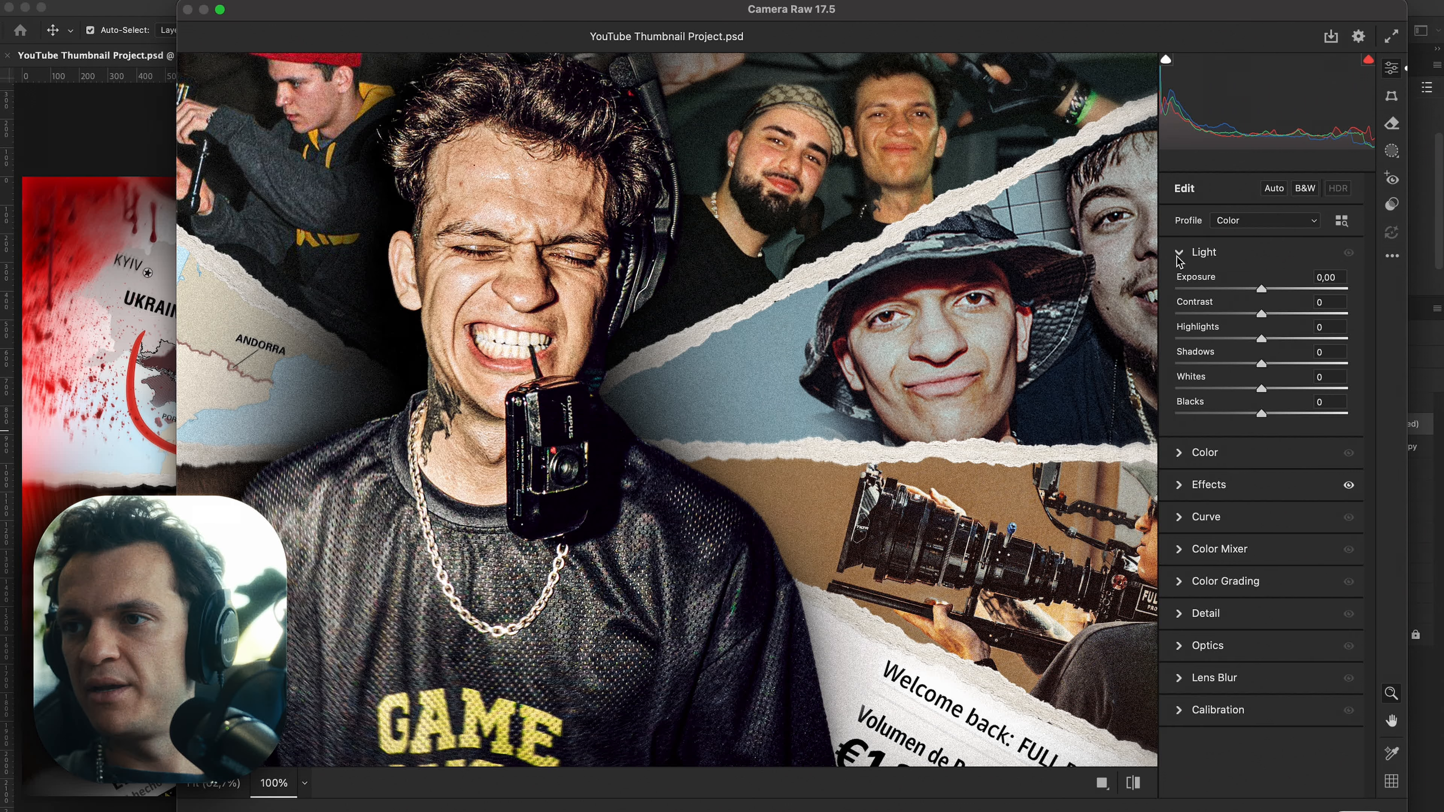
{"action": "left_click", "coordinate": [1177, 255]}
{"action": "left_click", "coordinate": [1180, 285]}
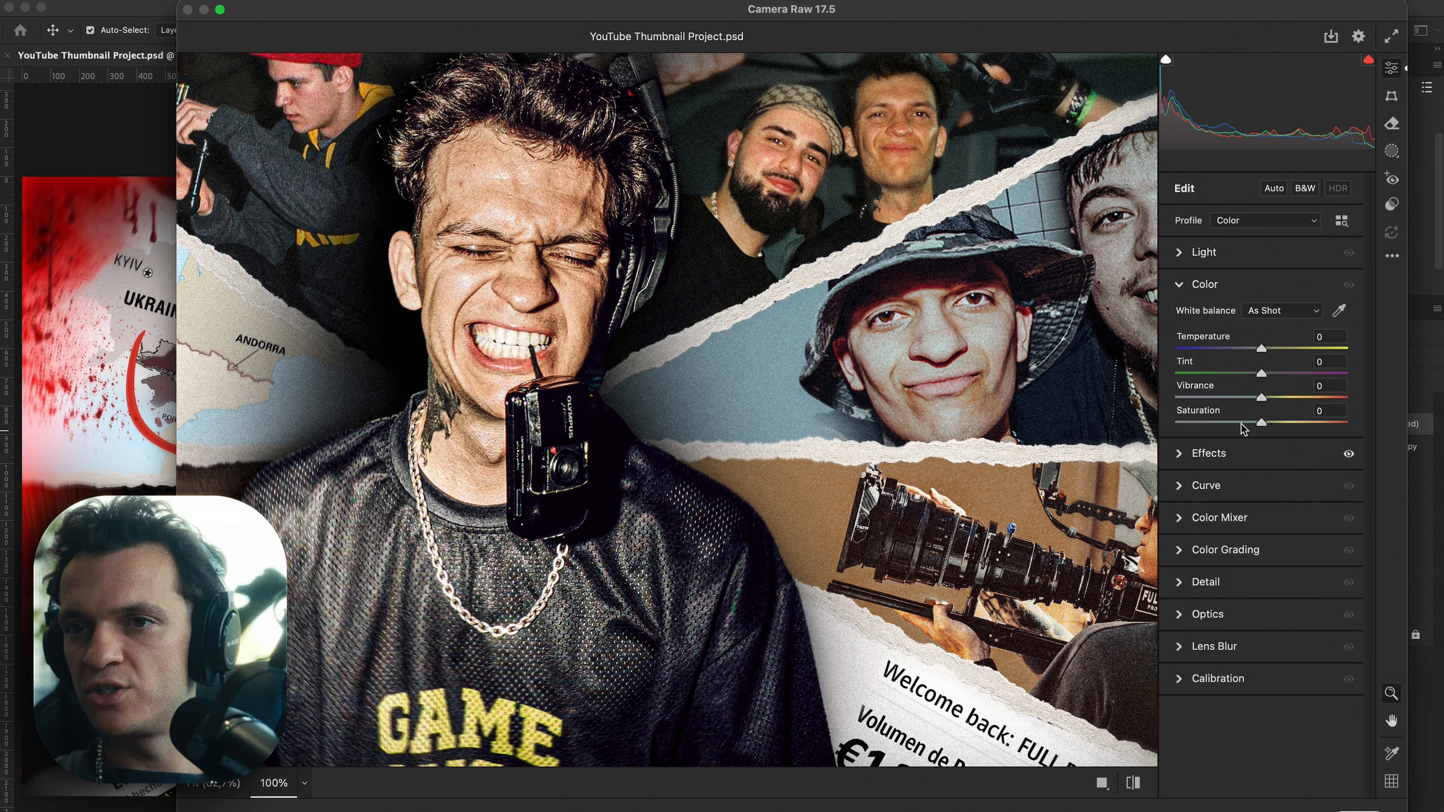
{"action": "left_click_drag", "start_coordinate": [1243, 424], "coordinate": [1258, 426]}
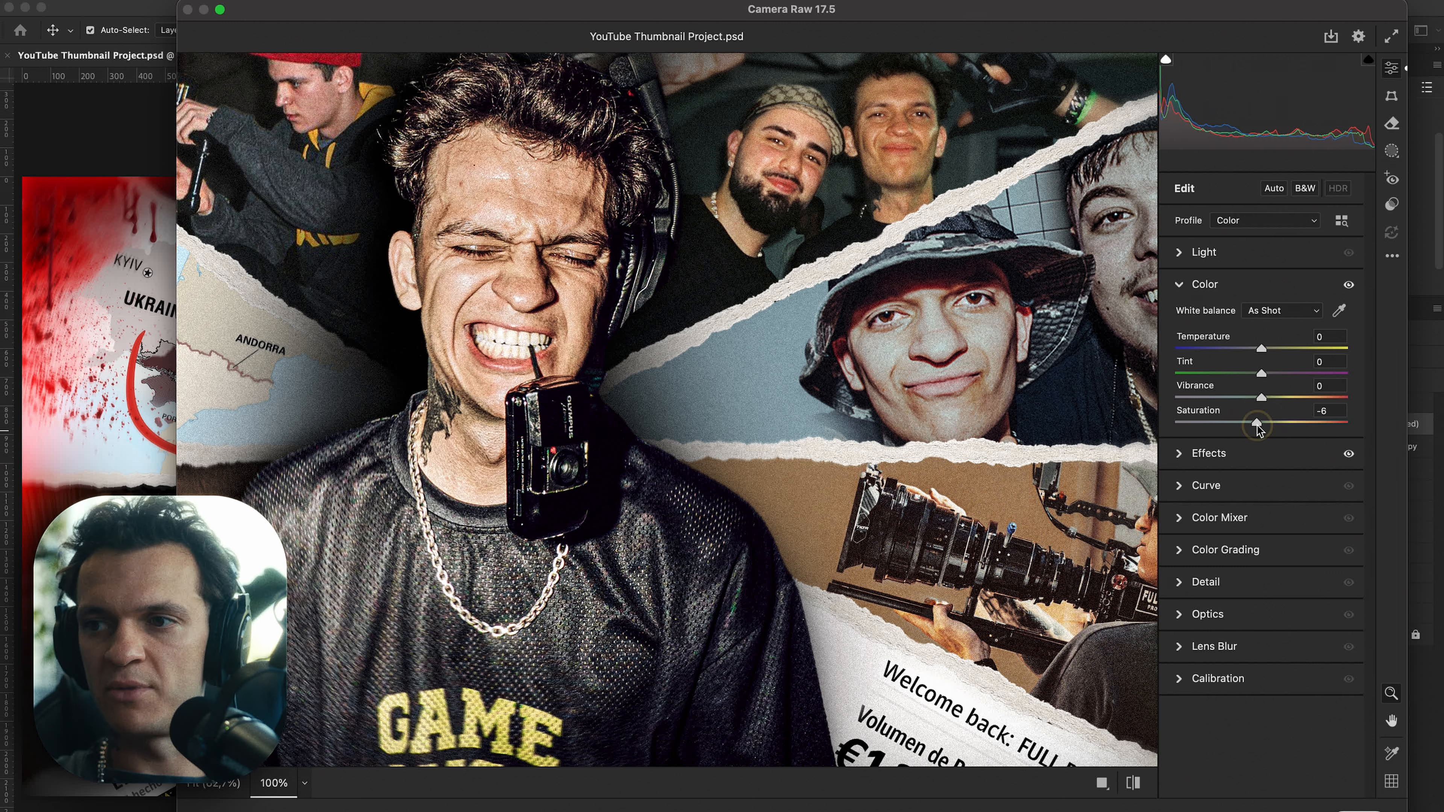
{"action": "double_click", "coordinate": [1258, 429]}
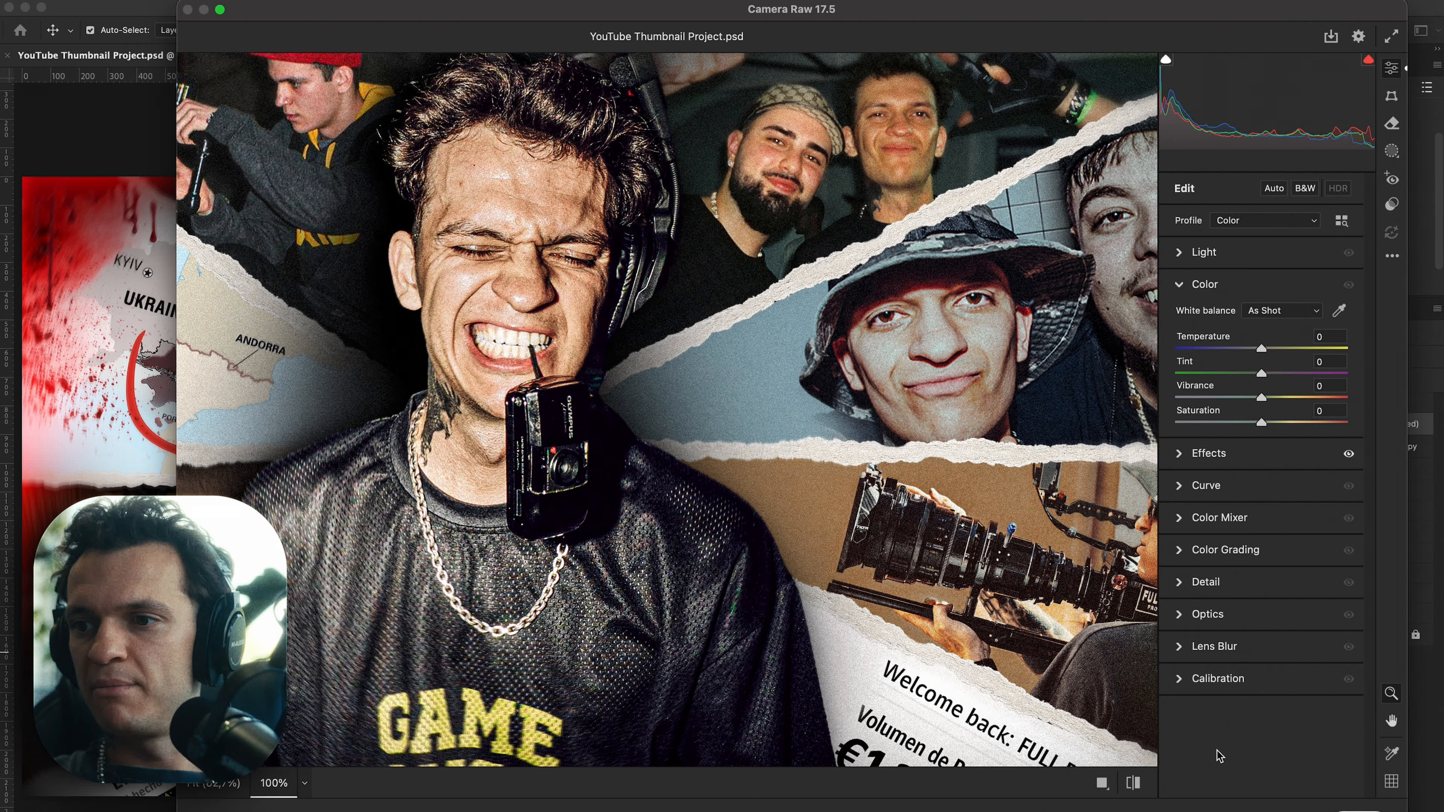
{"action": "left_click", "coordinate": [1355, 810]}
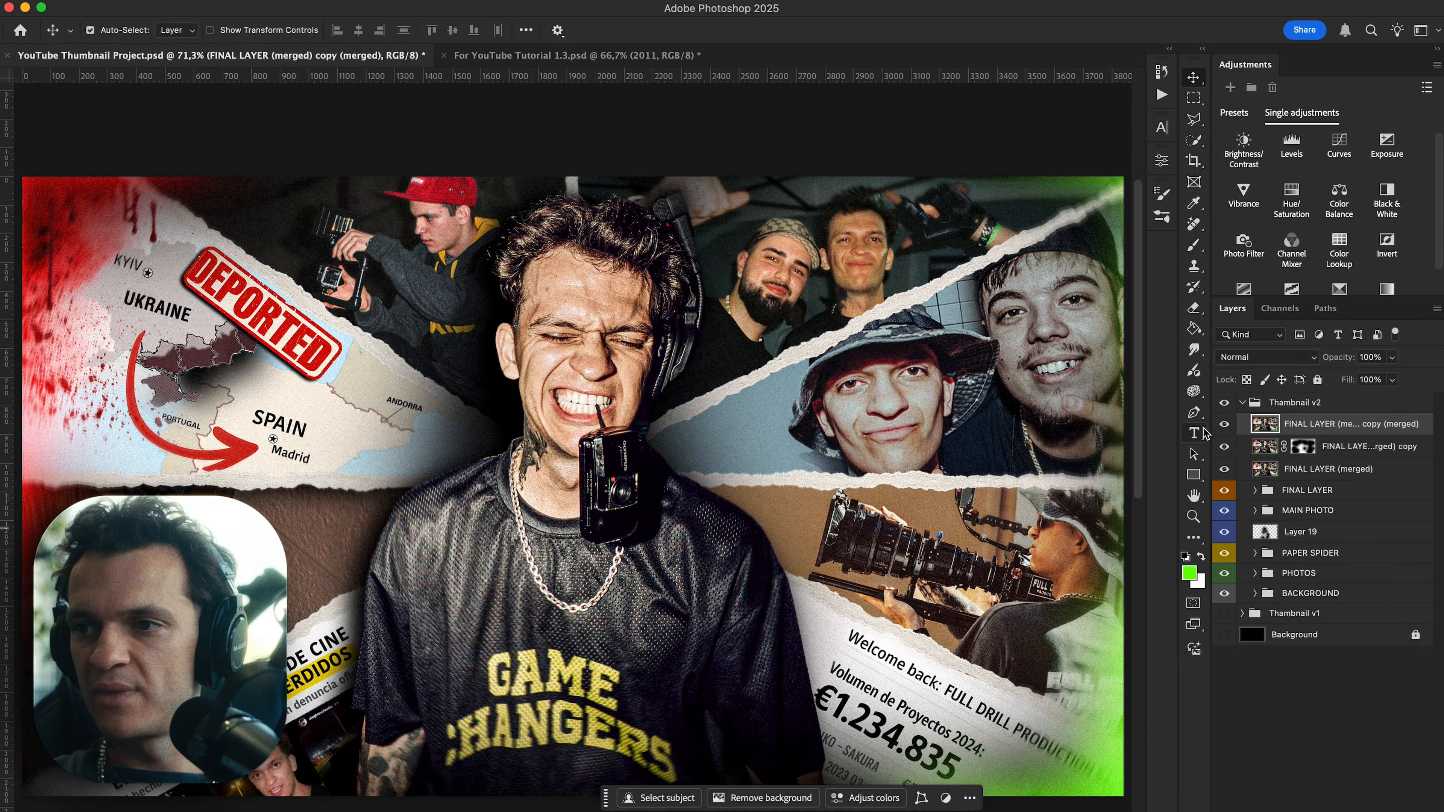
Compare the whole thumbnail with and without the Camera Raw effects, with the panels hidden.
{"action": "left_click", "coordinate": [1224, 424]}
{"action": "left_click", "coordinate": [1224, 424]}
{"action": "key", "text": "Tab"}
{"action": "key", "text": "super+0"}
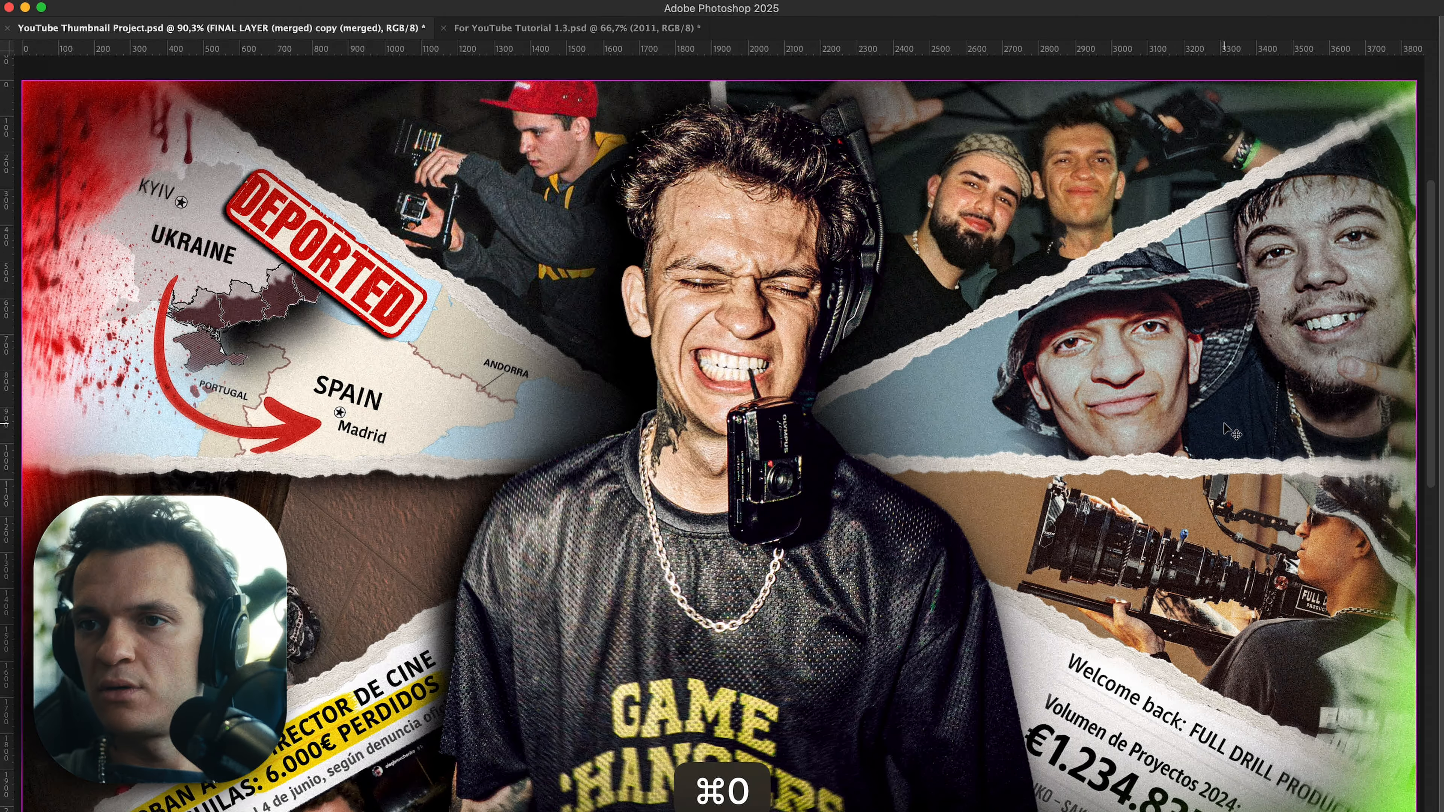
{"action": "key", "text": "super+z"}
{"action": "key", "text": "shift+super+z"}
{"action": "key", "text": "super+z"}
{"action": "key", "text": "shift+super+z"}
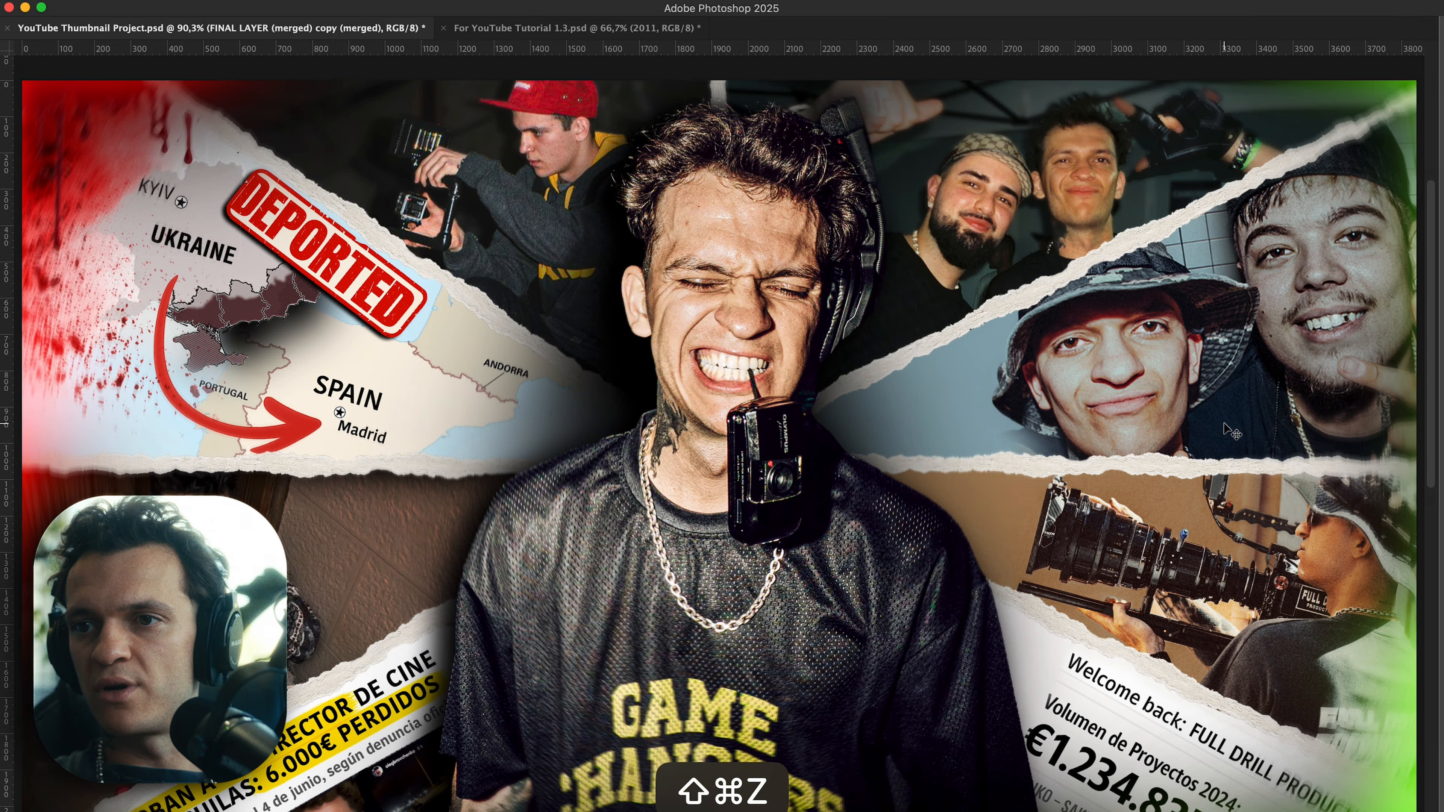
{"action": "key", "text": "super+z"}
{"action": "key", "text": "shift+super+z"}
Examine the grain and sharpness up close on the main face, map, sandwich photo, camera rig and bucket-hat portrait, comparing before and after.
{"action": "scroll", "coordinate": [692, 360], "scroll_direction": "up", "scroll_amount": 10}
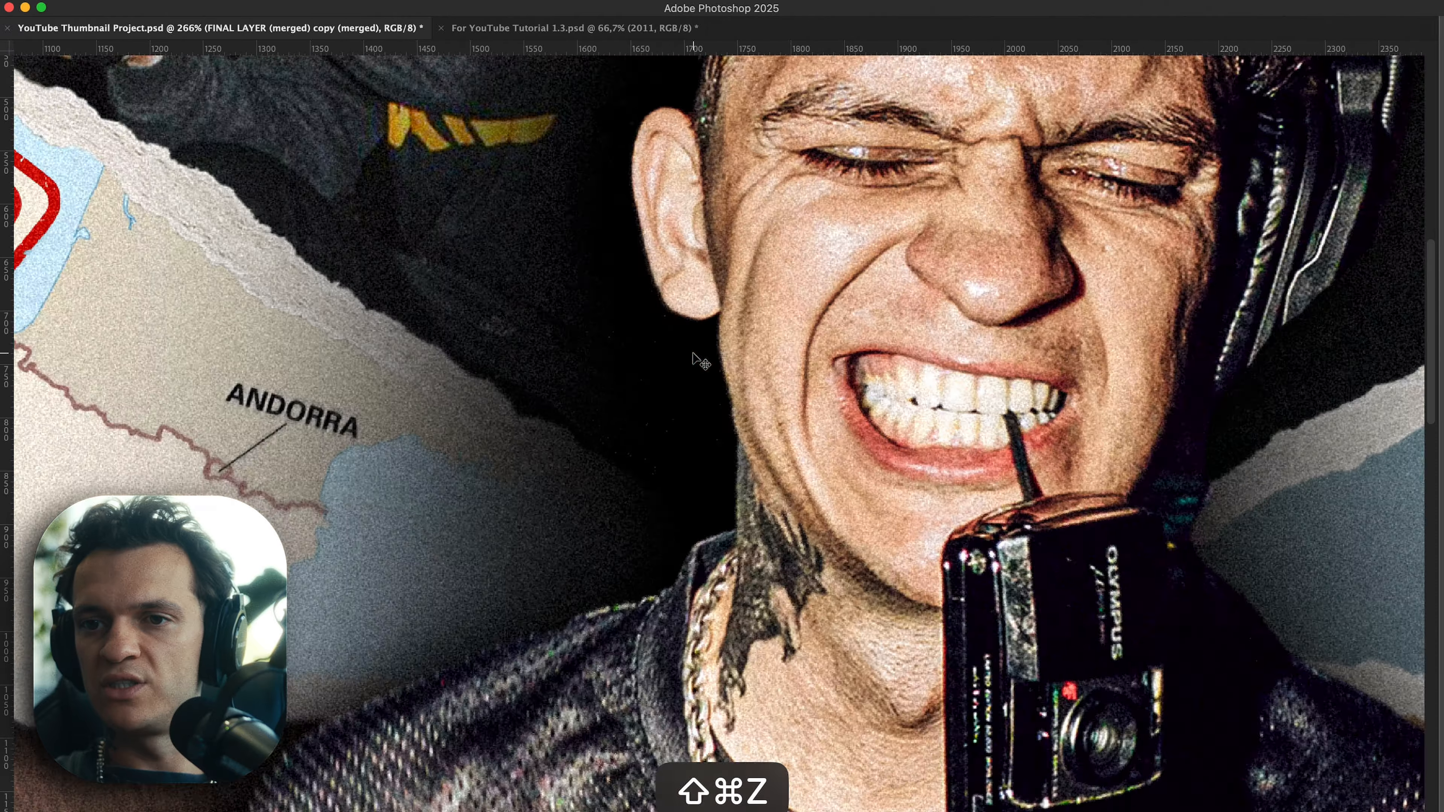
{"action": "key", "text": "super+z"}
{"action": "key", "text": "shift+super+z"}
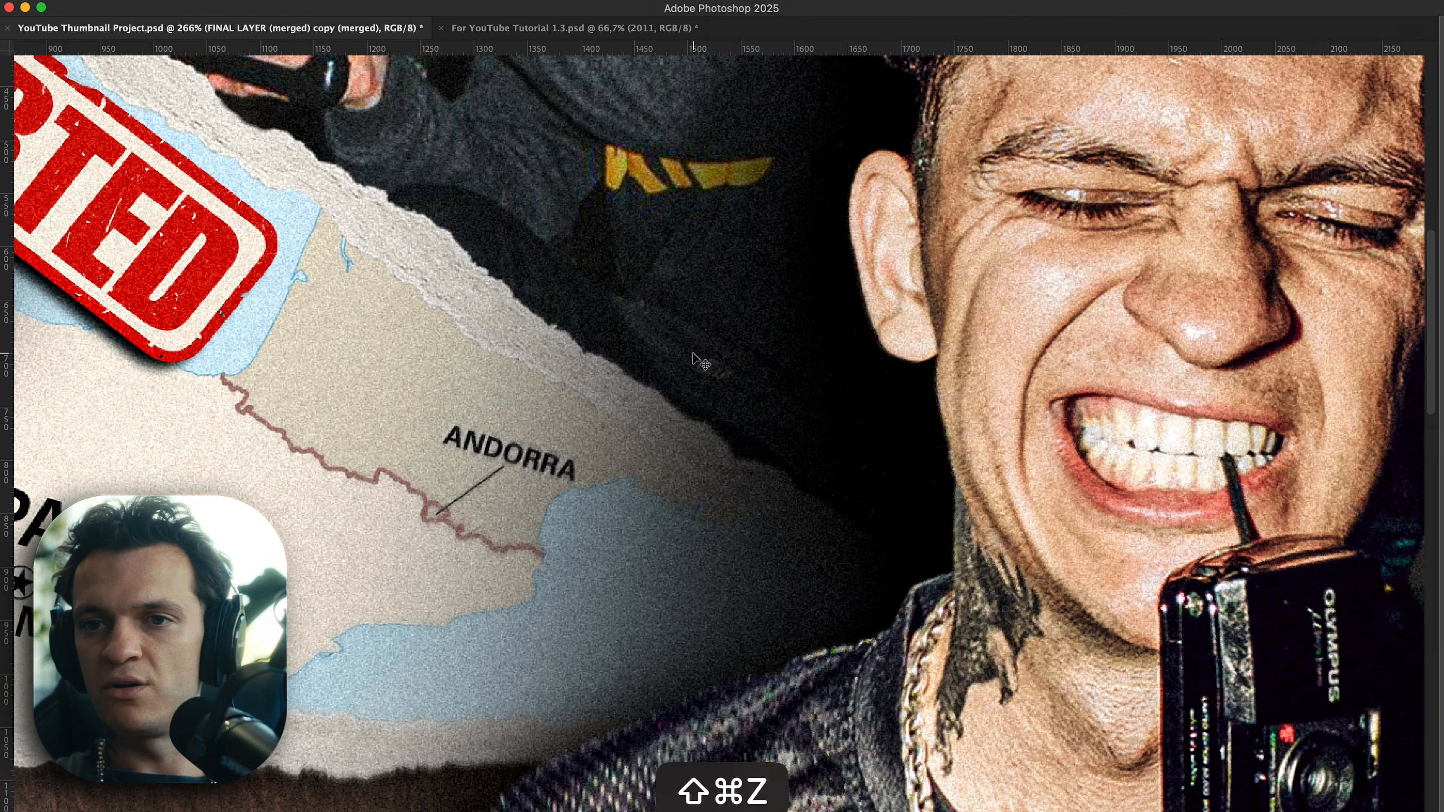
{"action": "scroll", "coordinate": [692, 353], "scroll_direction": "left", "scroll_amount": 10}
{"action": "key", "text": "super+z"}
{"action": "key", "text": "shift+super+z"}
{"action": "scroll", "coordinate": [692, 352], "scroll_direction": "right", "scroll_amount": 20}
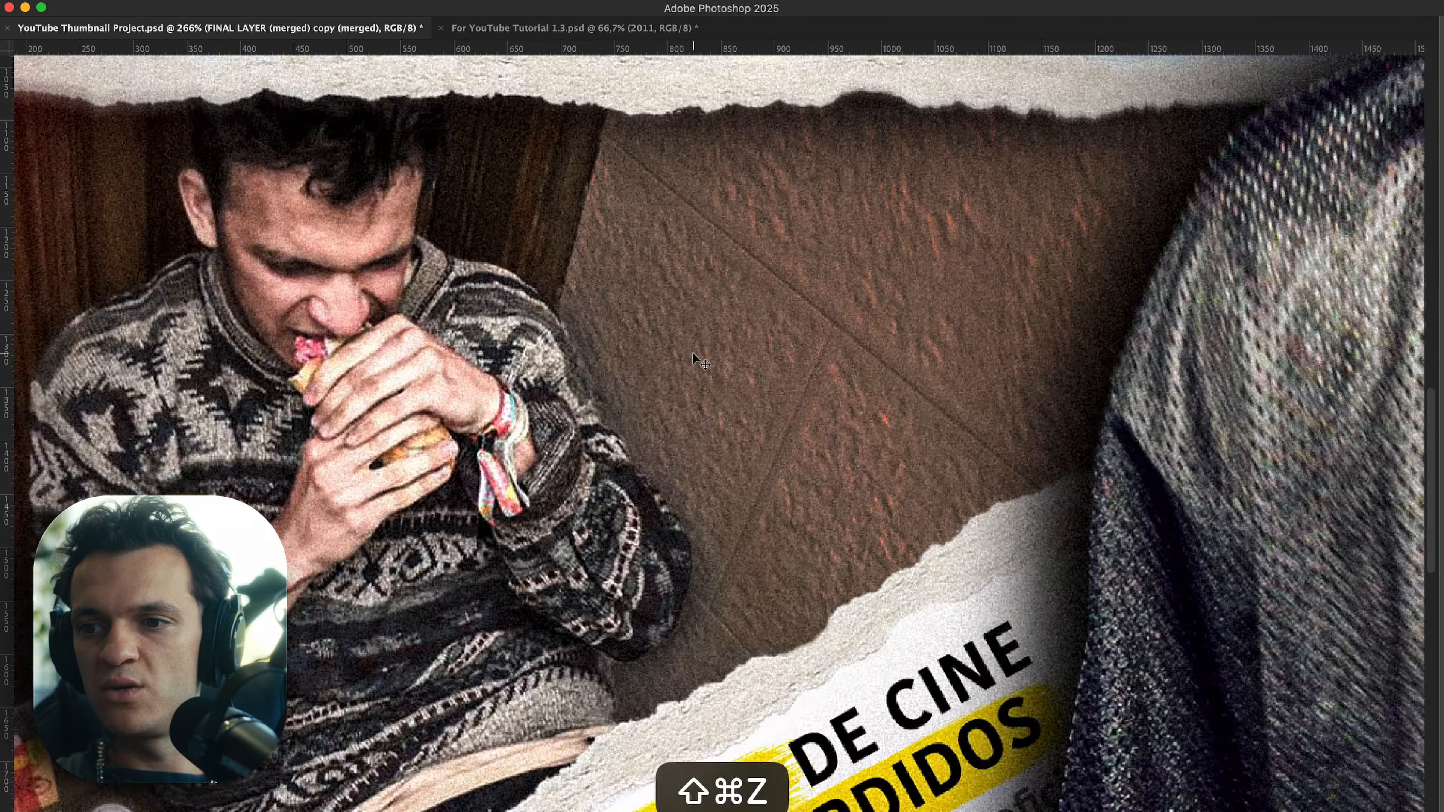
{"action": "scroll", "coordinate": [693, 353], "scroll_direction": "down", "scroll_amount": 10}
{"action": "scroll", "coordinate": [693, 352], "scroll_direction": "right", "scroll_amount": 10}
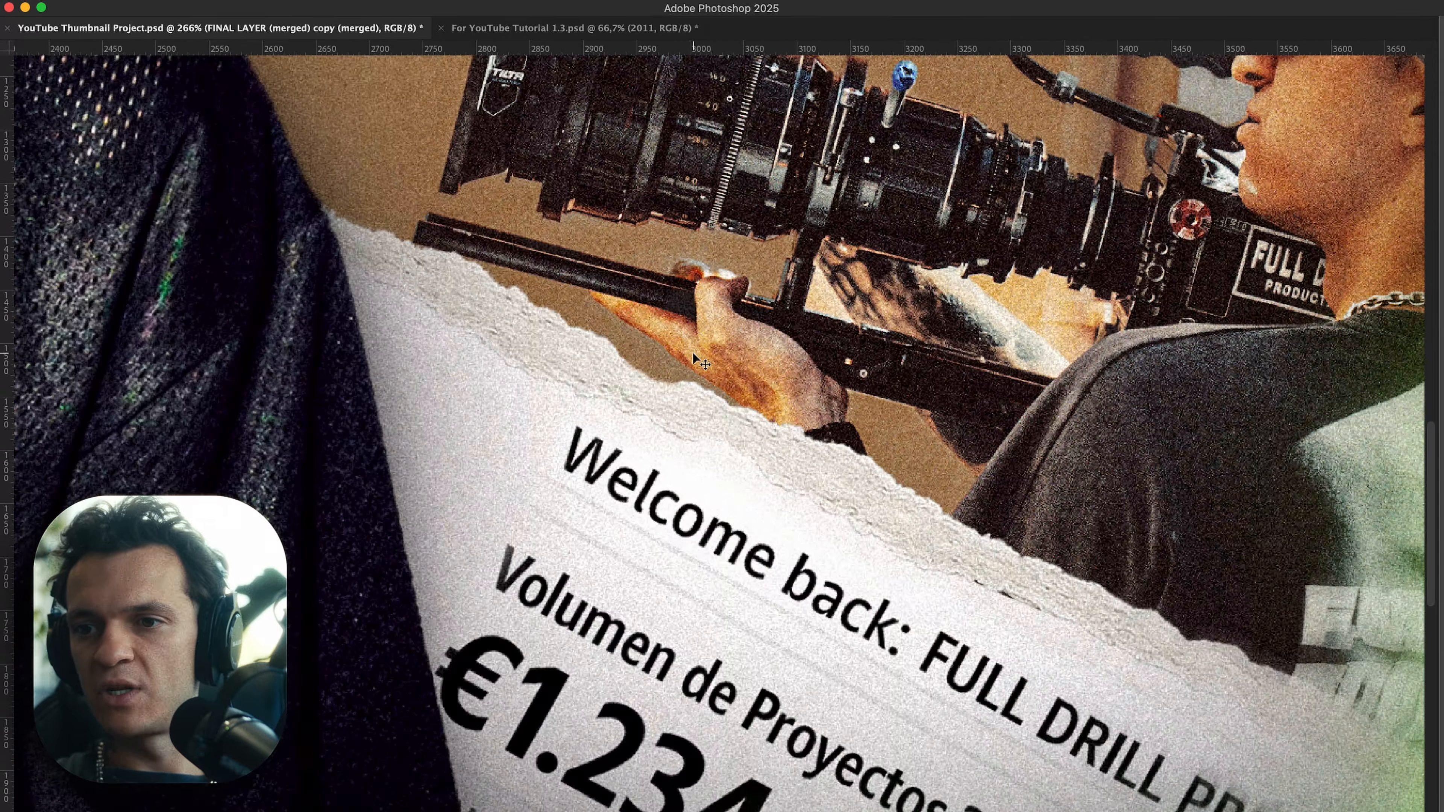
{"action": "key", "text": "super+z"}
{"action": "key", "text": "shift+super+z"}
{"action": "key", "text": "super+z"}
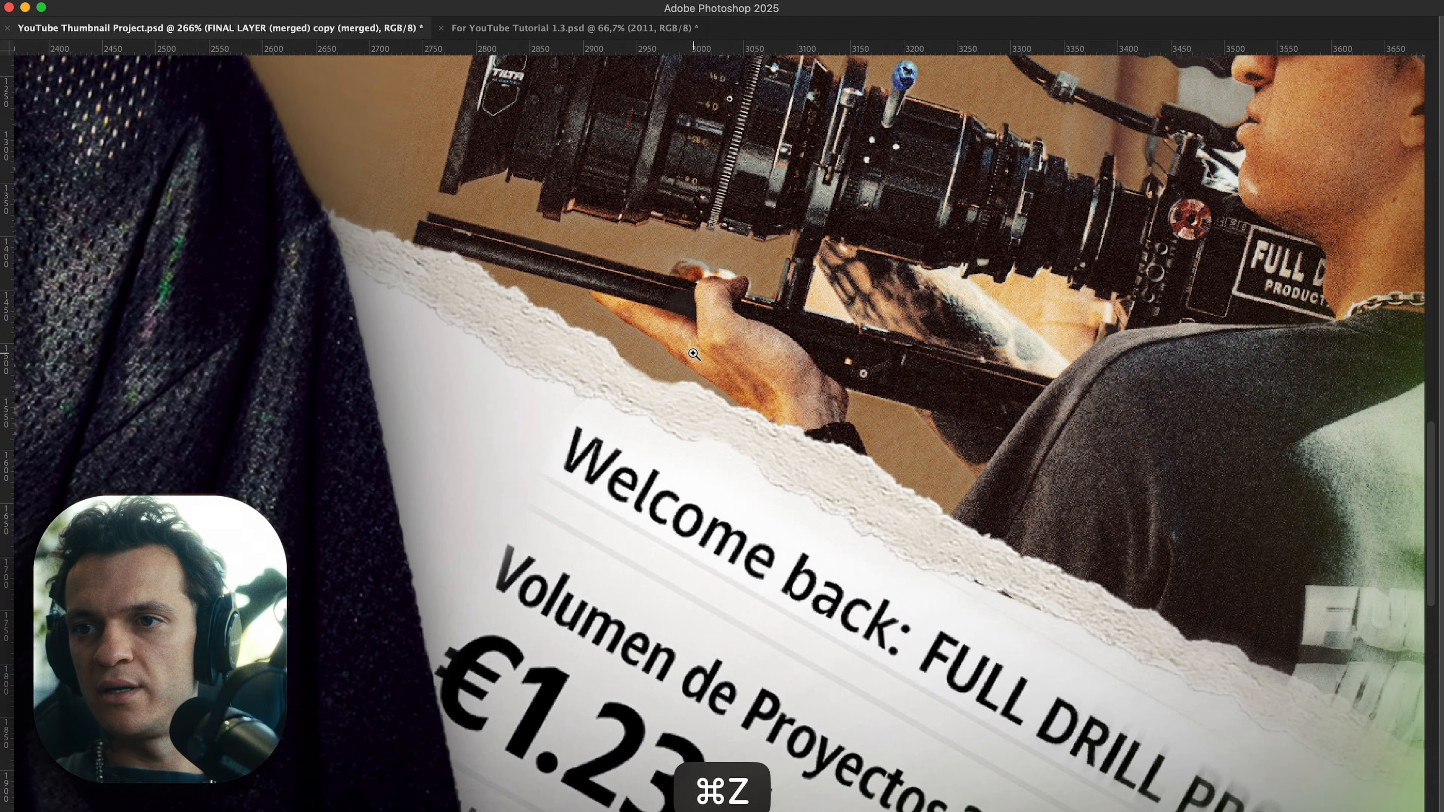
{"action": "scroll", "coordinate": [692, 352], "scroll_direction": "up", "scroll_amount": 15}
{"action": "key", "text": "shift+super+z"}
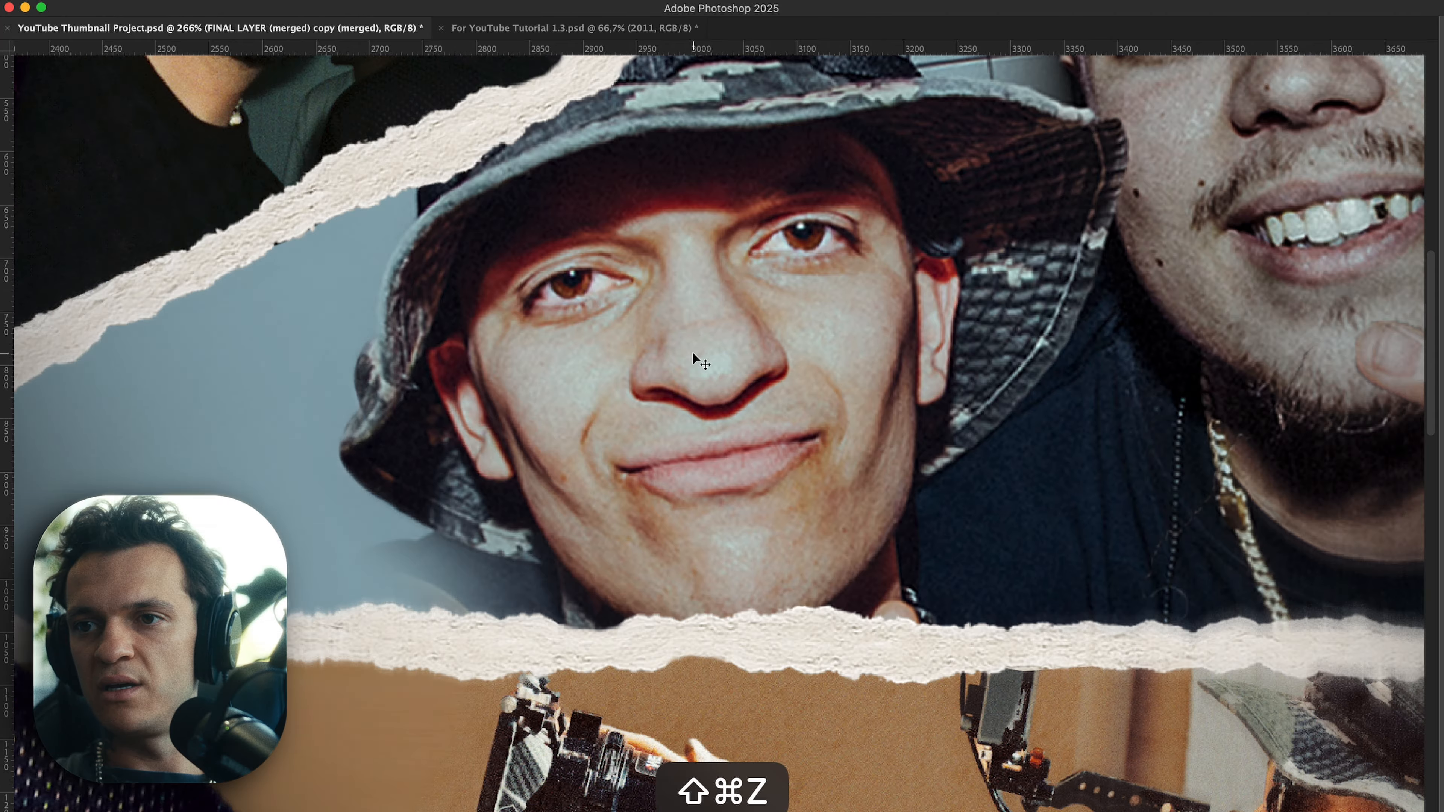
{"action": "key", "text": "super+z"}
Review the complete thumbnail fitted to the screen and at the smaller 66.7% zoom.
{"action": "key", "text": "super+0"}
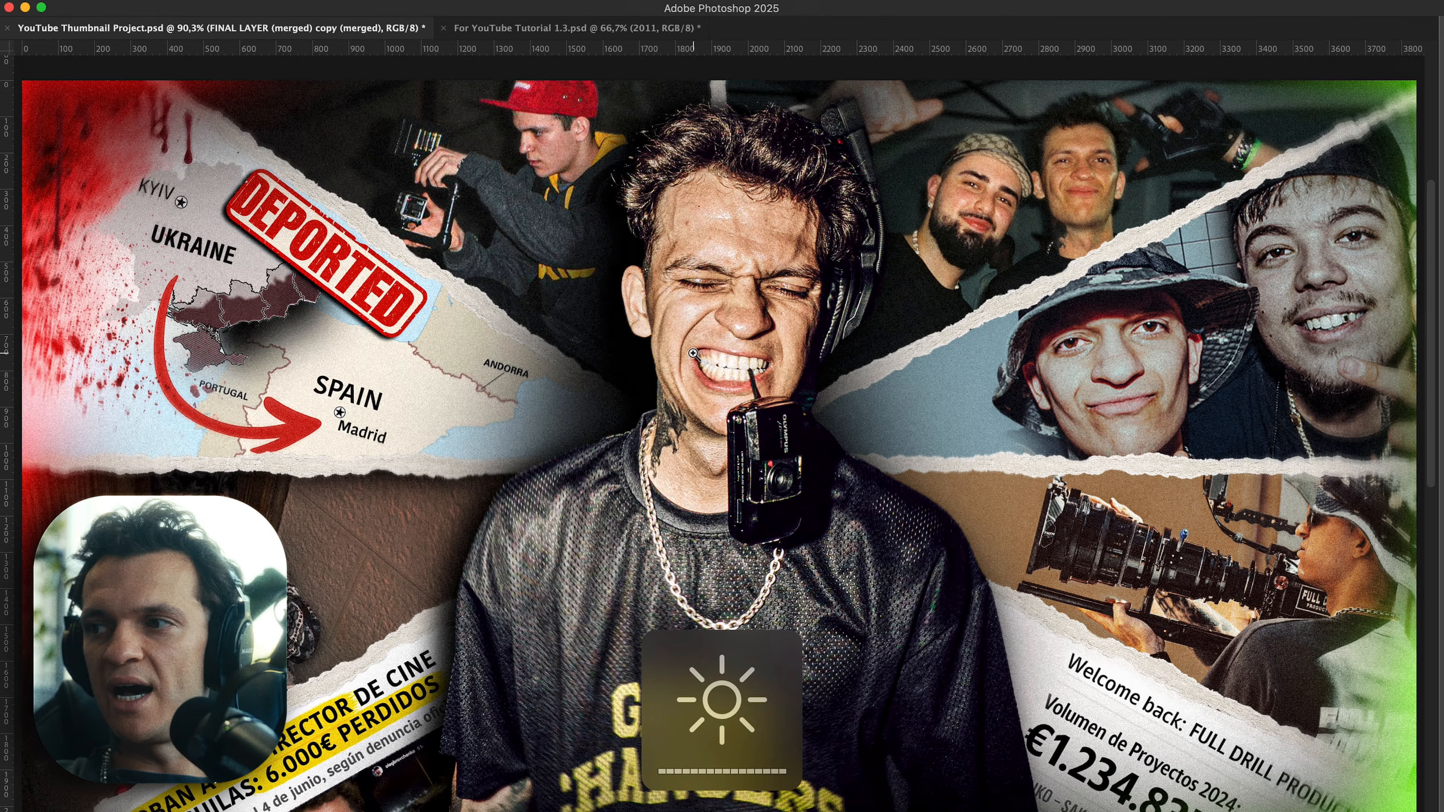
{"action": "key", "text": "super+0"}
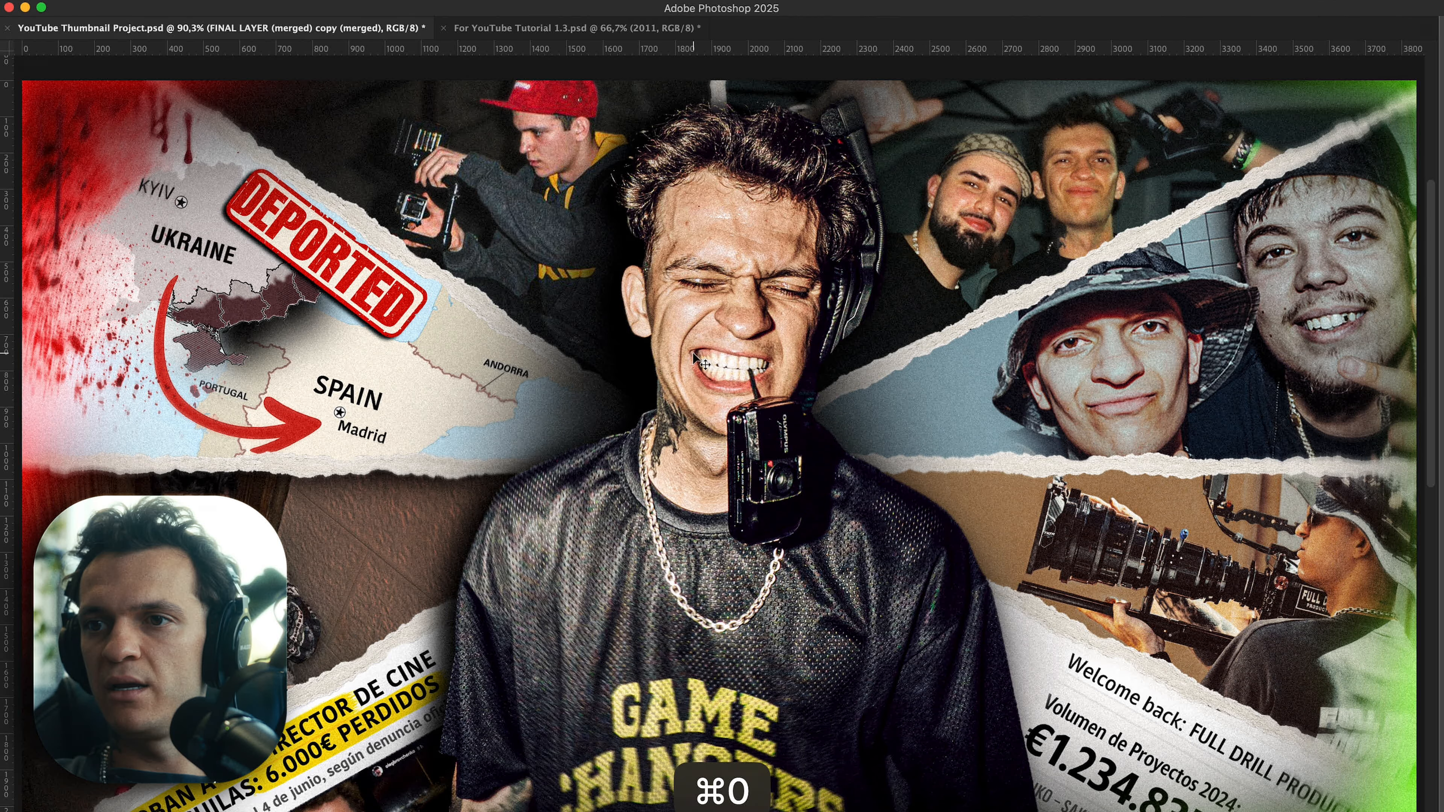
{"action": "key", "text": "super+minus"}
{"action": "key", "text": "super+0"}
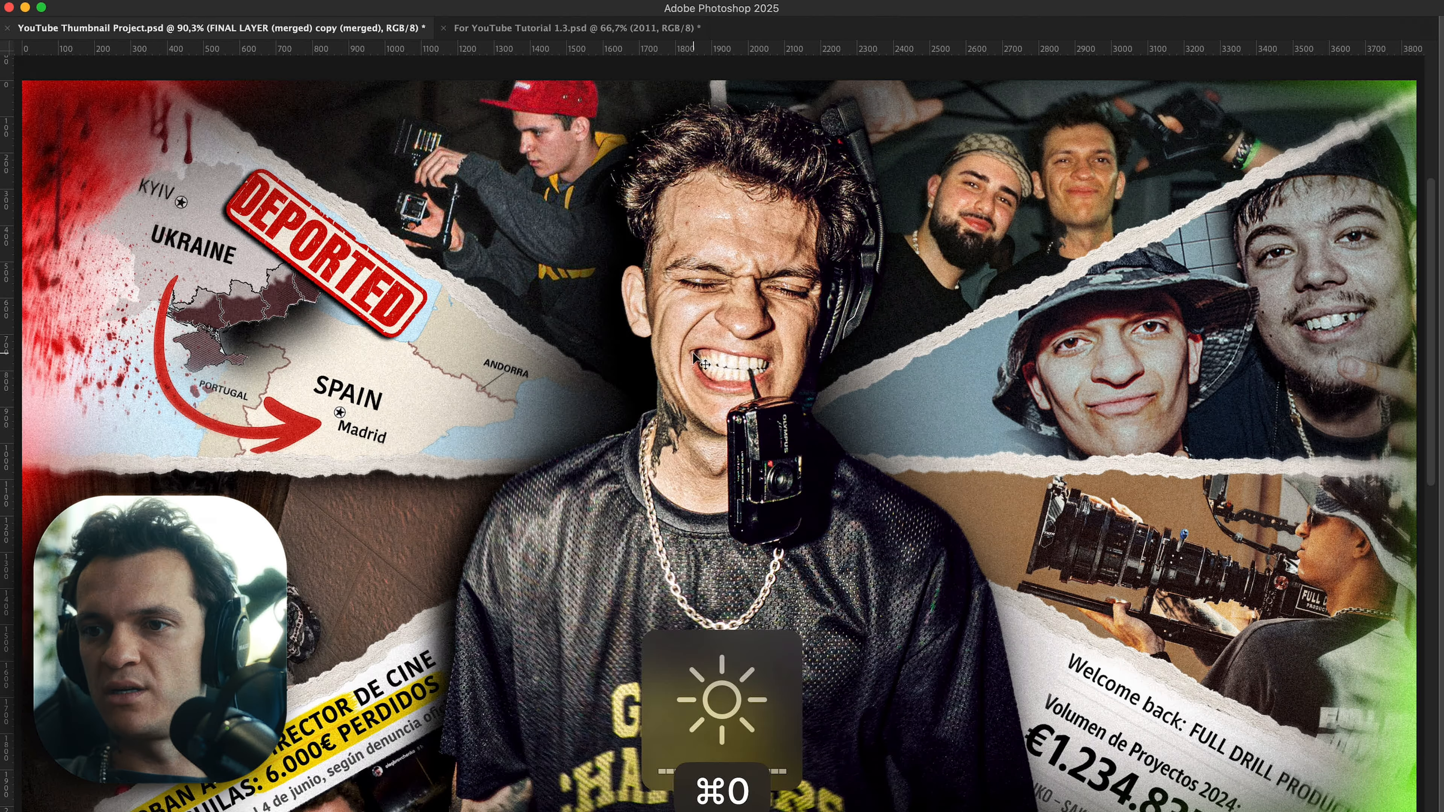
{"action": "key", "text": "super+minus"}
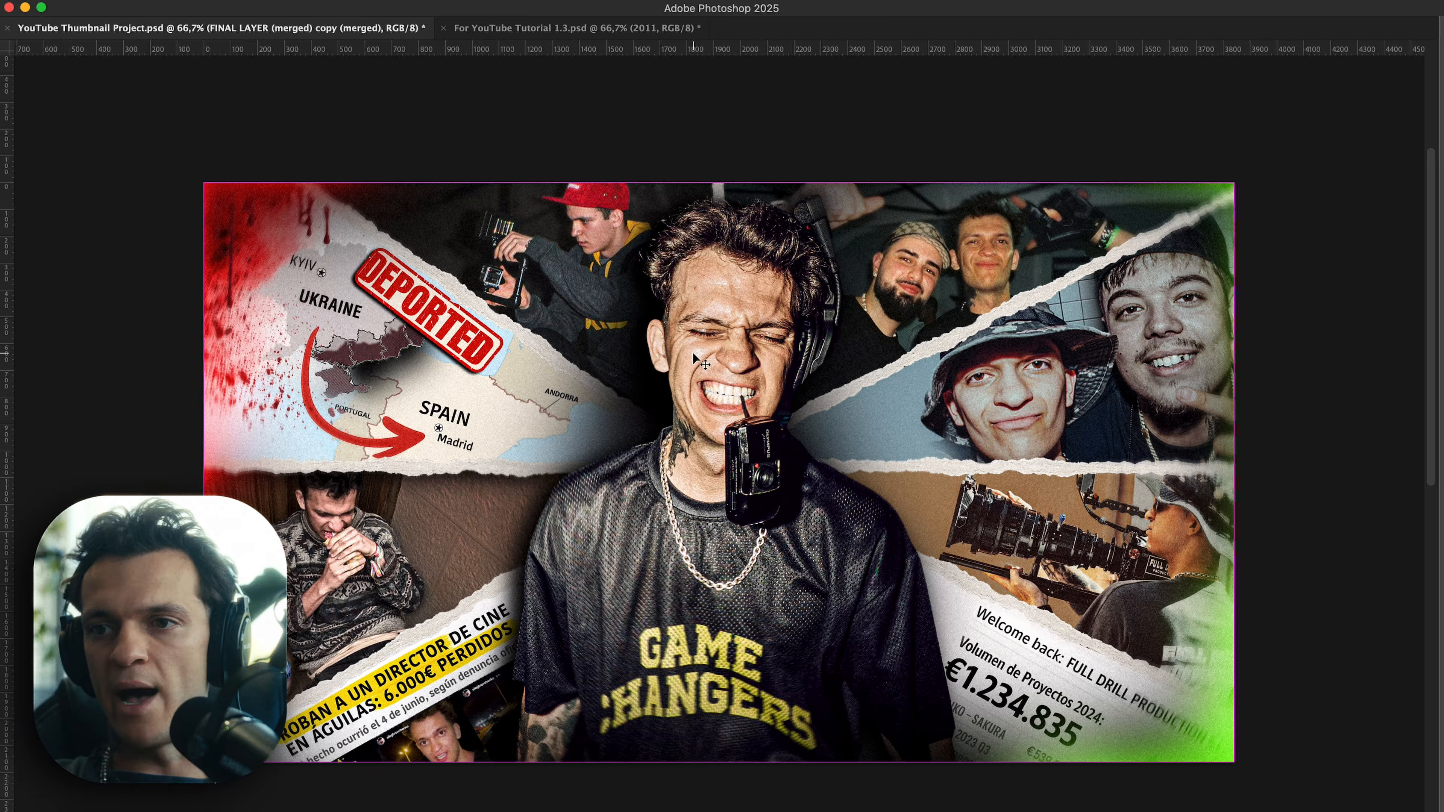
Group the three merged FINAL LAYER layers at the top of Thumbnail v2 and name the group FINAL MIX.
{"action": "key", "text": "Tab"}
{"action": "key", "text": "super+0"}
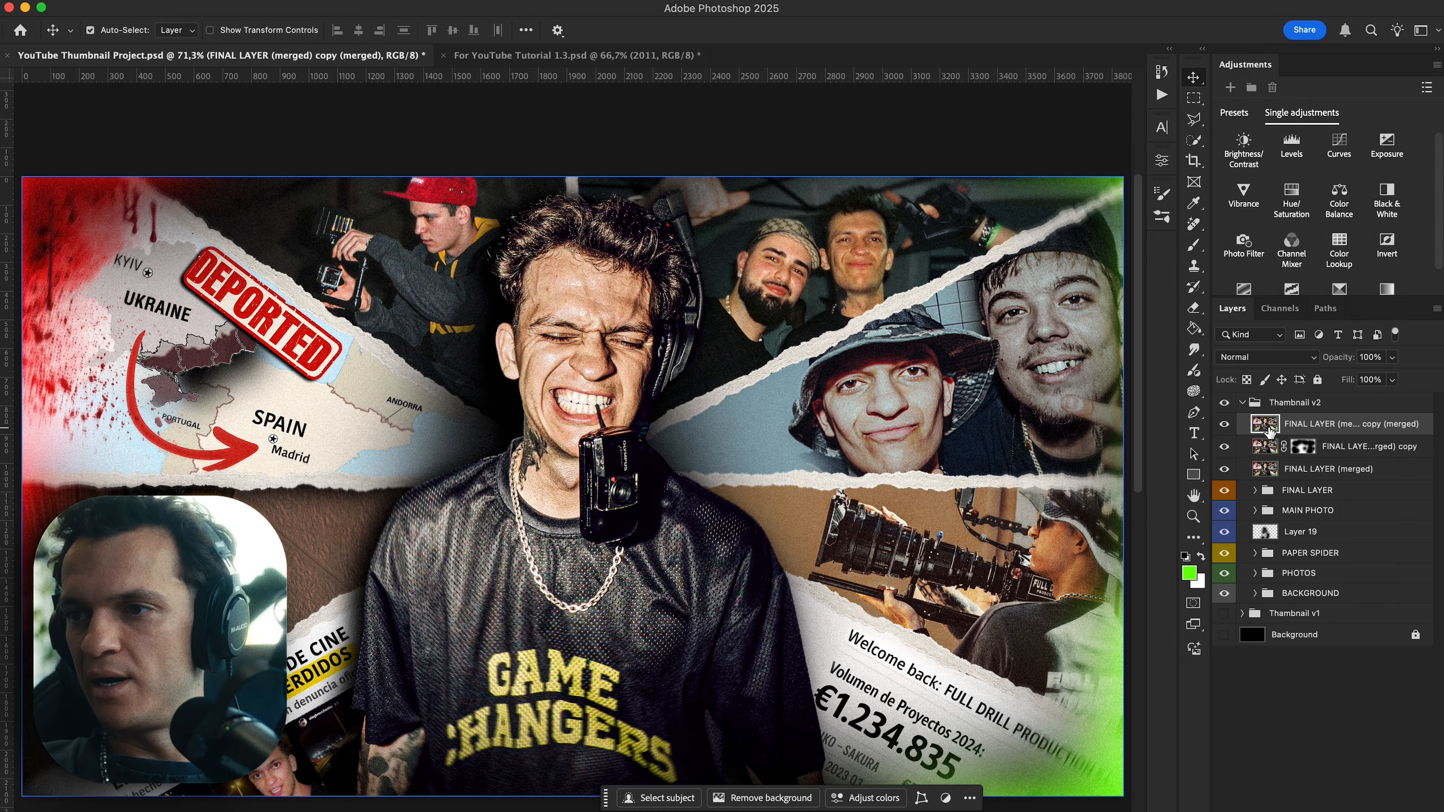
{"action": "left_click", "coordinate": [1305, 450]}
{"action": "left_click", "coordinate": [1285, 473], "text": "shift"}
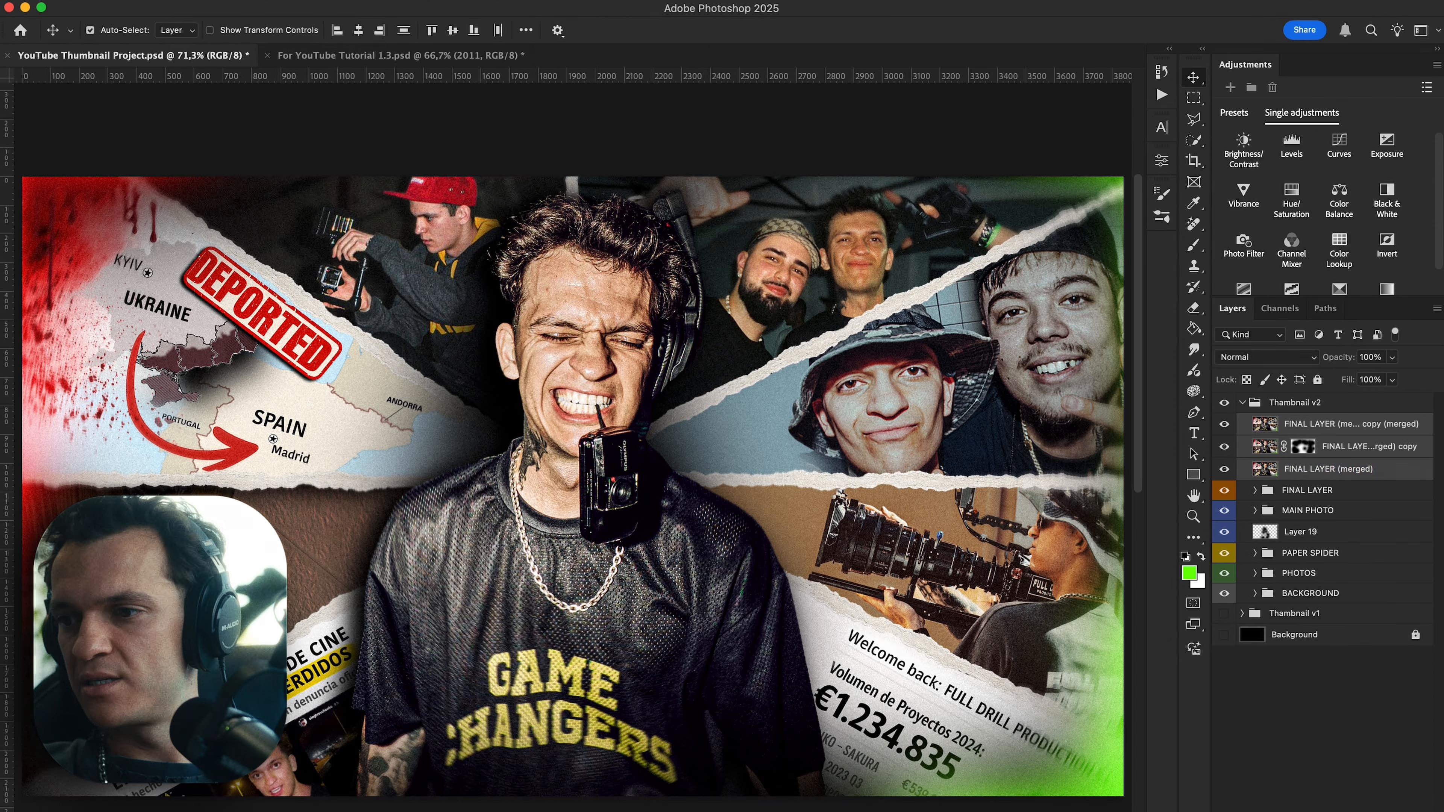
{"action": "key", "text": "super+g"}
{"action": "double_click", "coordinate": [1292, 424]}
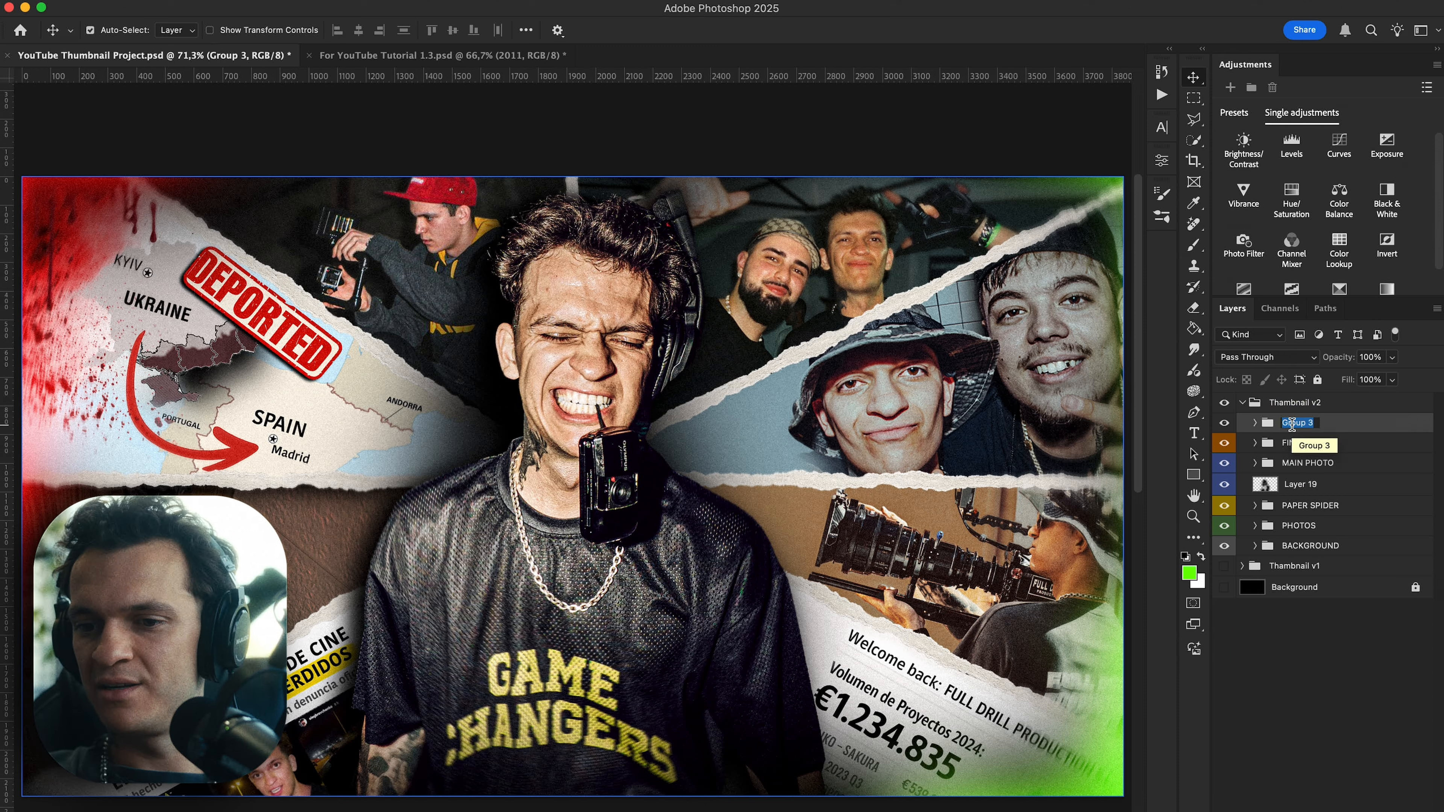
{"action": "type", "text": "FINAL F"}
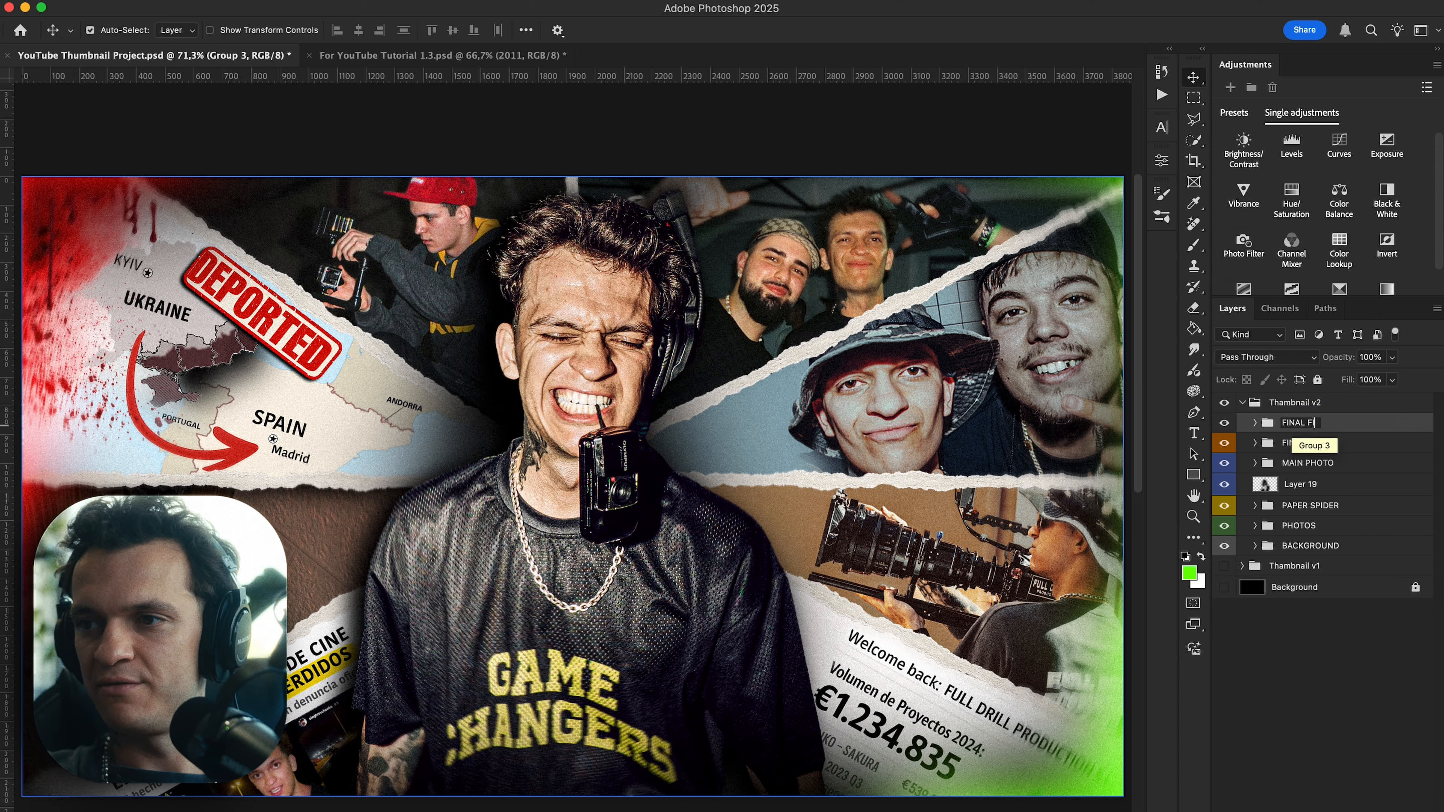
{"action": "key", "text": "BackSpace"}
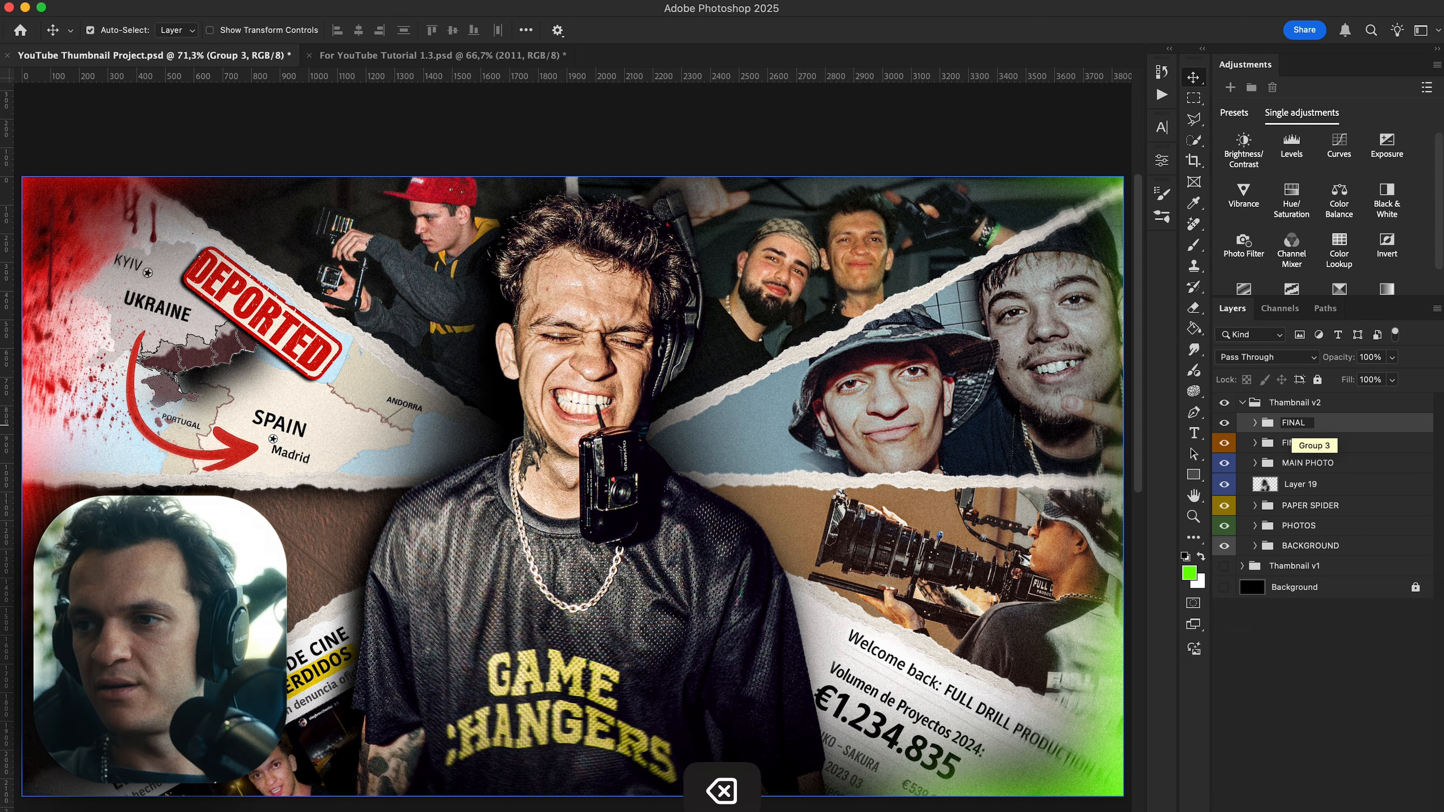
{"action": "type", "text": "MIX"}
{"action": "key", "text": "Return"}
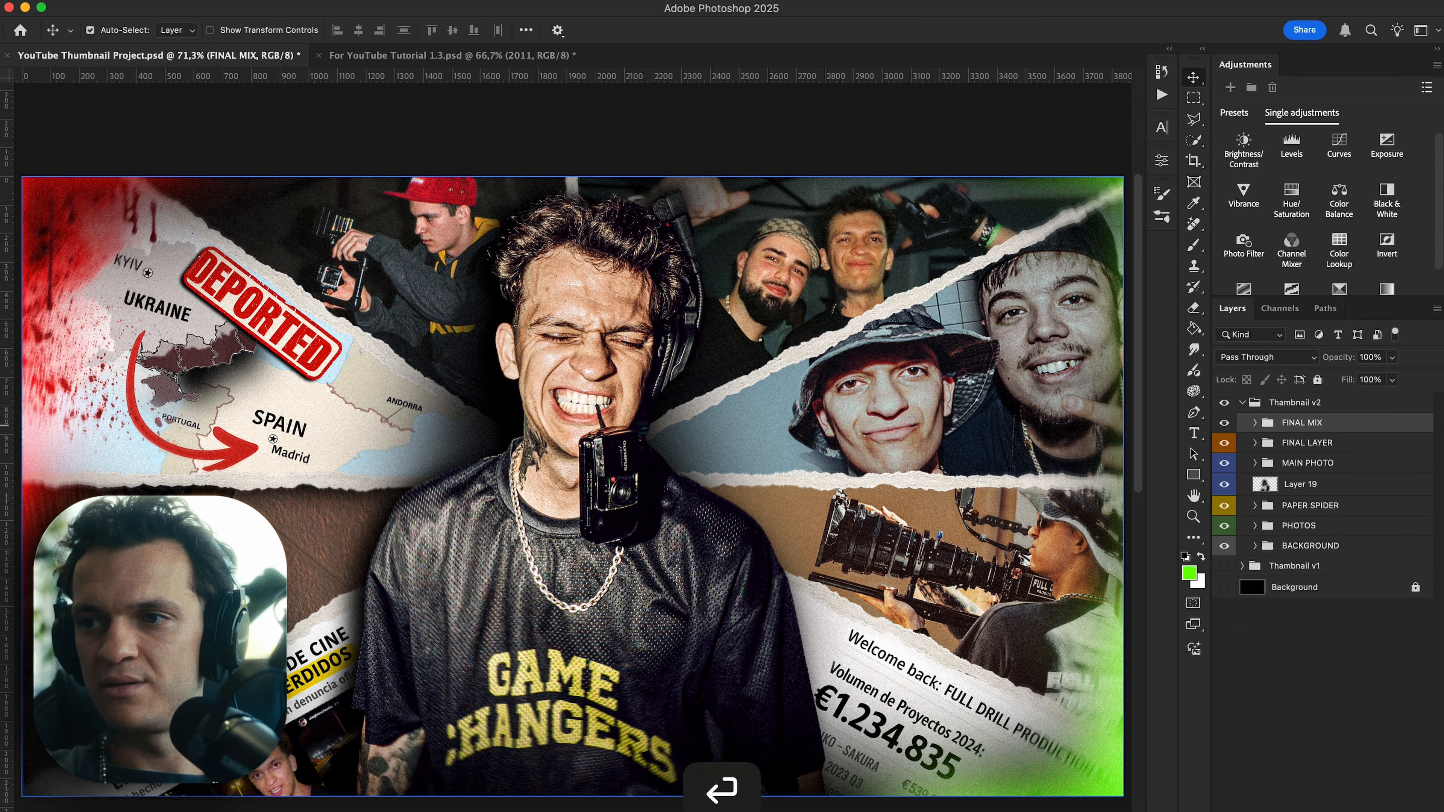
Hide the contents of Thumbnail v2 one by one from FINAL MIX down to BACKGROUND to review each one's contribution.
{"action": "left_click", "coordinate": [1223, 426]}
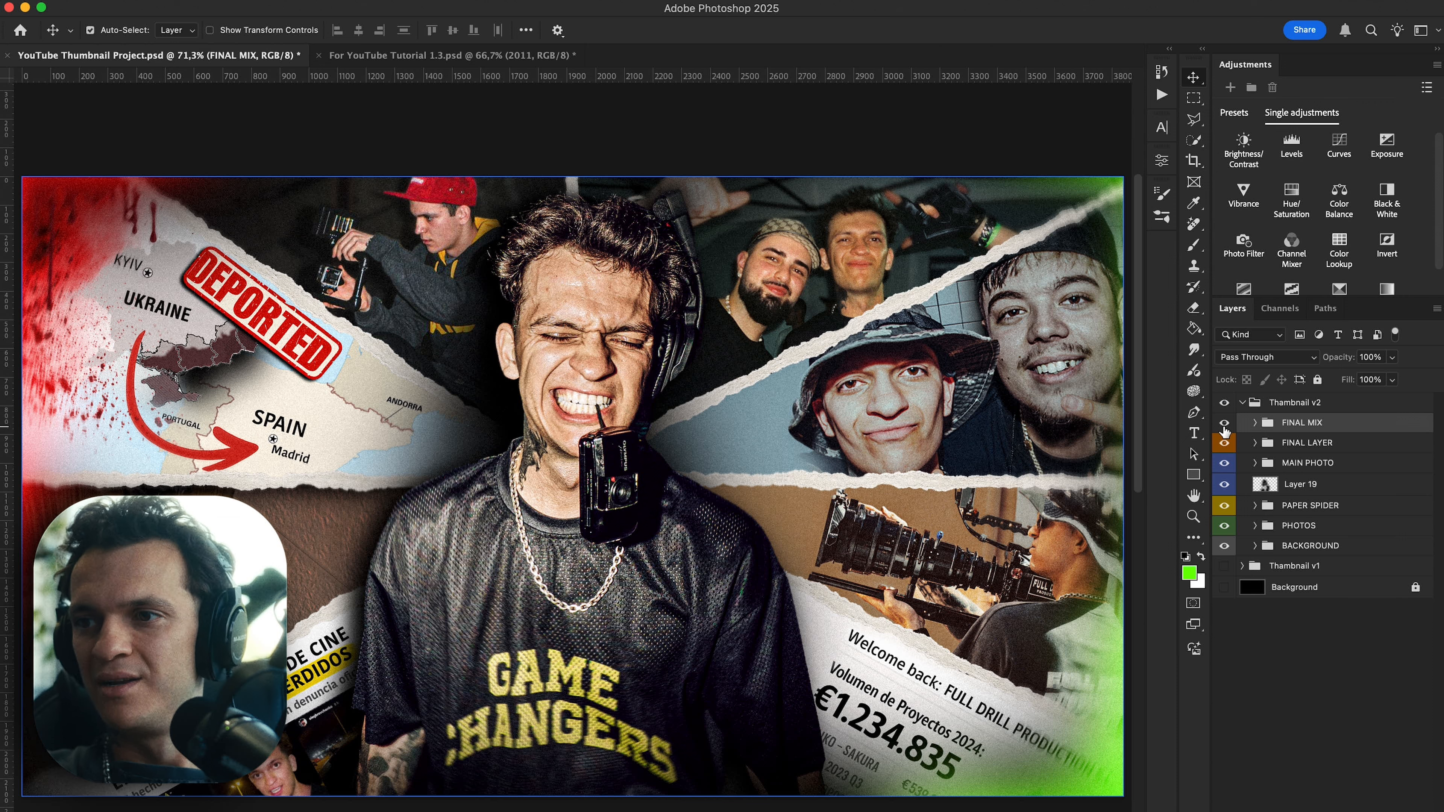
{"action": "left_click", "coordinate": [1225, 423]}
{"action": "left_click", "coordinate": [1226, 441]}
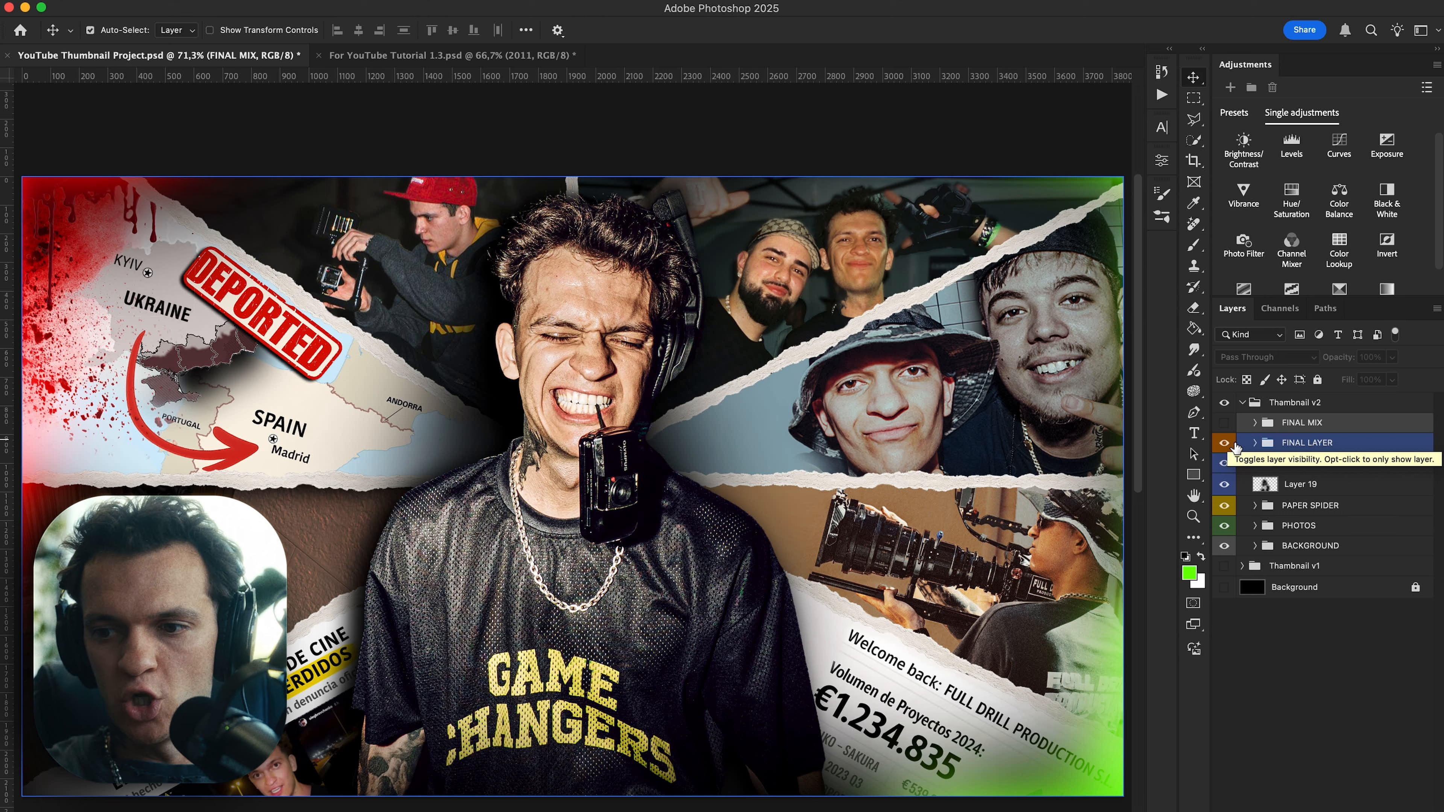
{"action": "left_click", "coordinate": [1225, 442]}
{"action": "left_click", "coordinate": [1225, 463]}
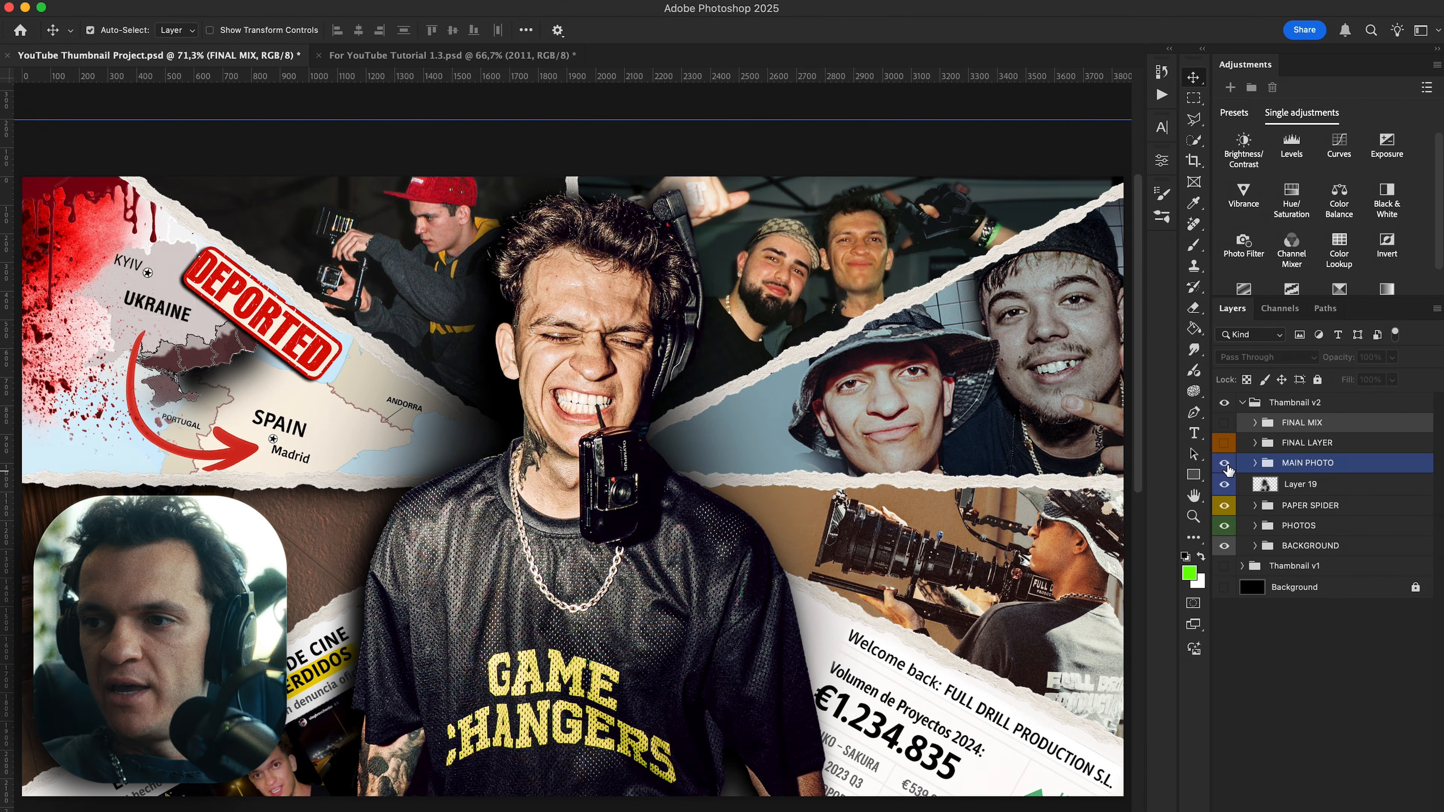
{"action": "left_click", "coordinate": [1225, 483]}
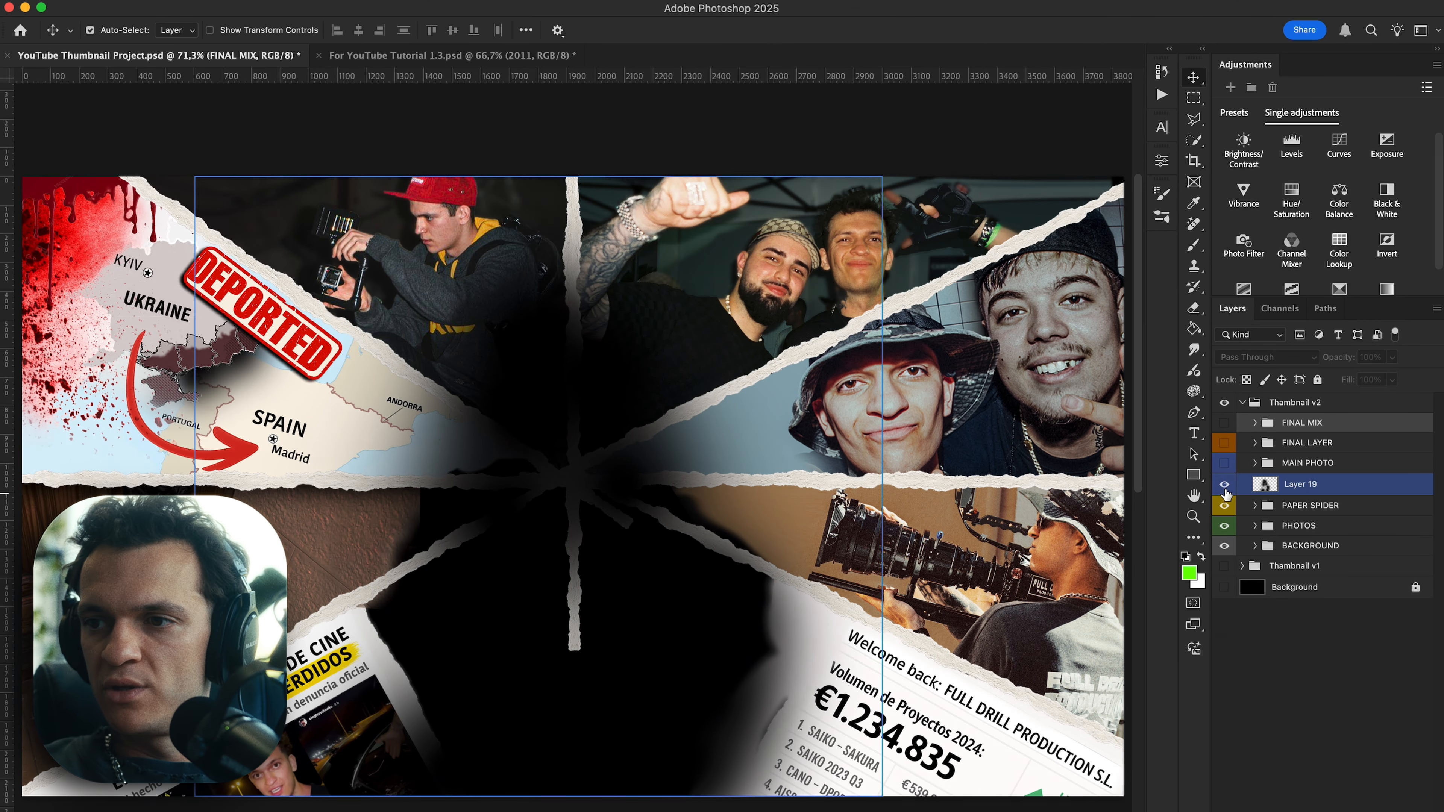
{"action": "left_click", "coordinate": [1225, 506]}
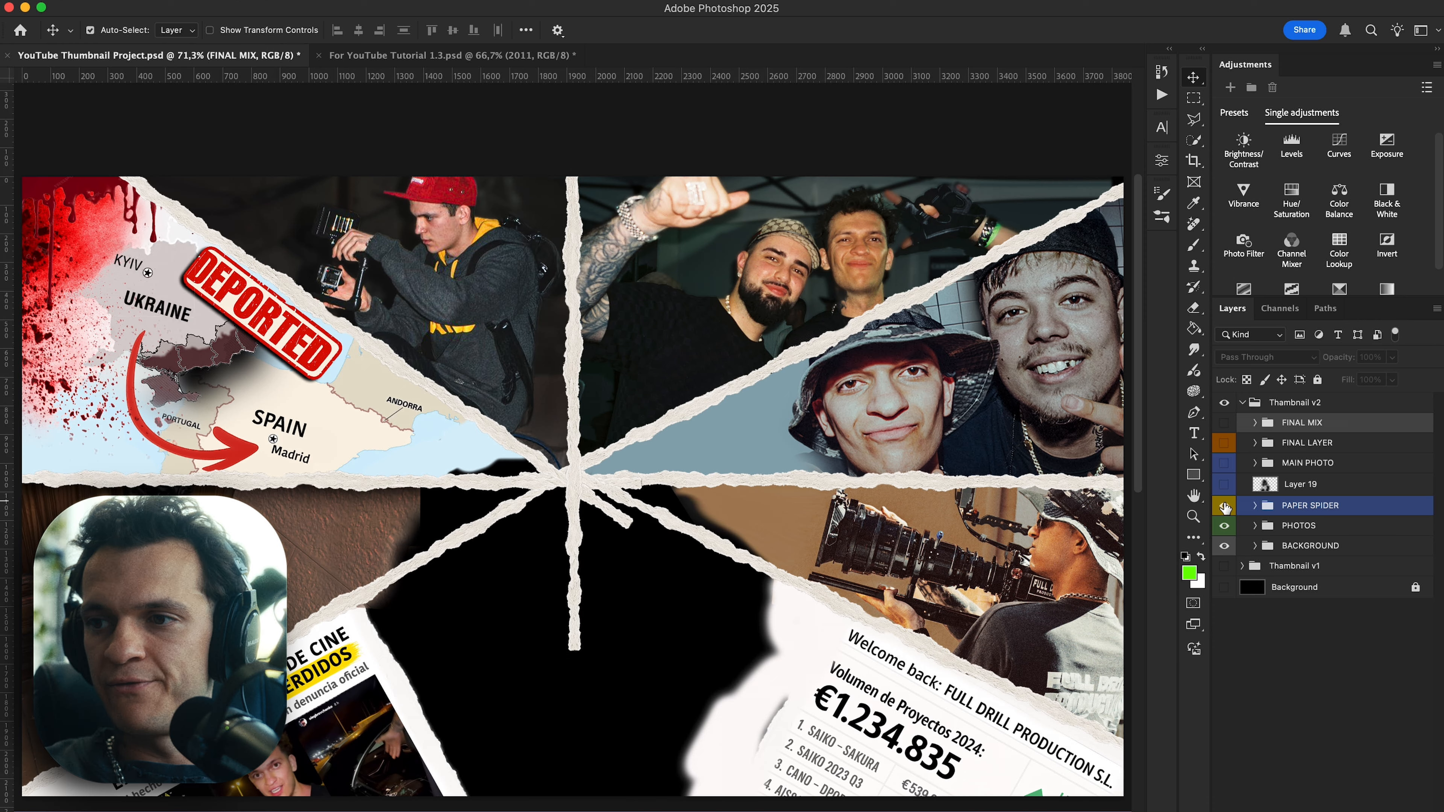
{"action": "left_click", "coordinate": [1225, 525]}
{"action": "left_click", "coordinate": [1225, 546]}
Show the Thumbnail v2 groups and Layer 19 again, building up to FINAL MIX, and review the complete thumbnail fitted to the screen.
{"action": "left_click", "coordinate": [1225, 526]}
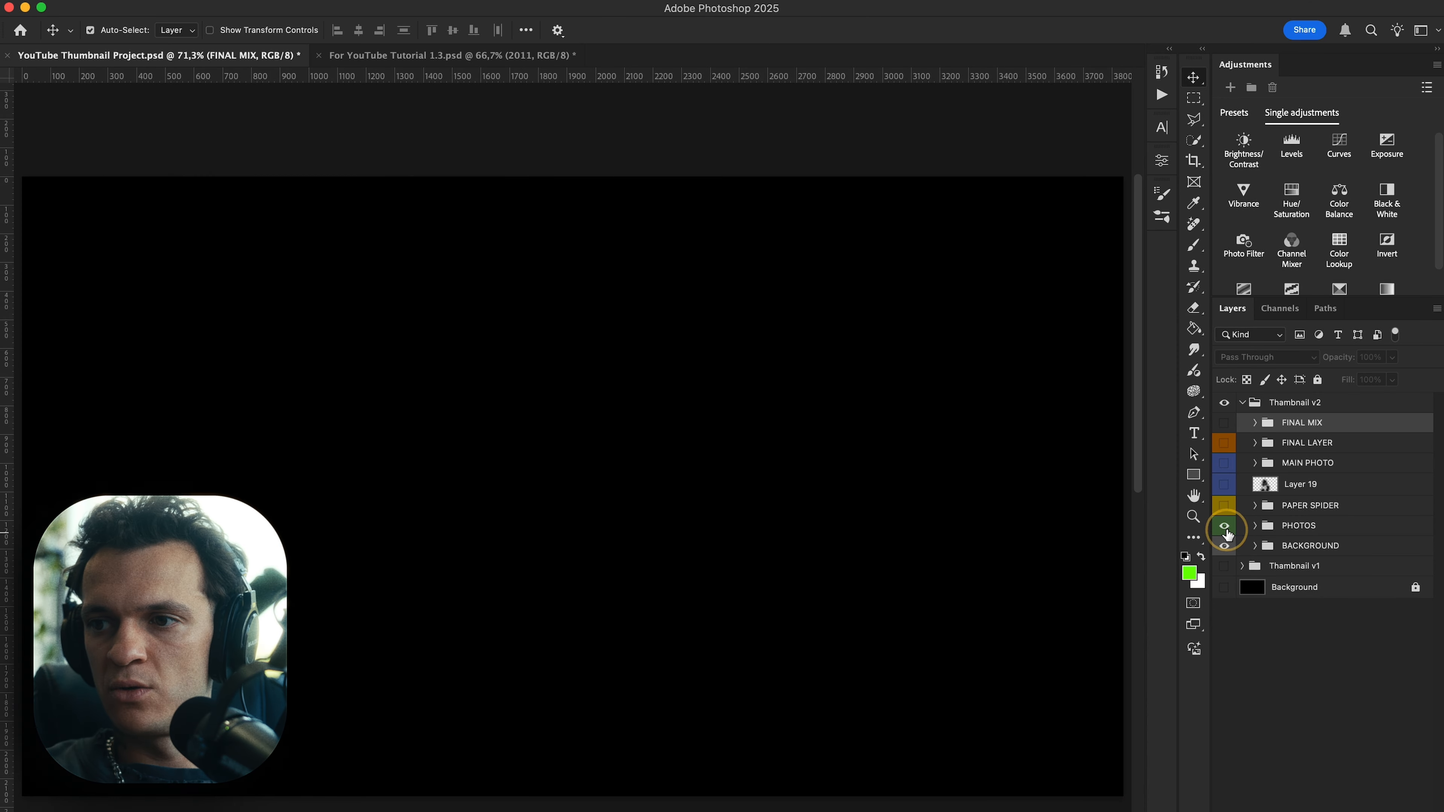
{"action": "left_click", "coordinate": [1225, 525]}
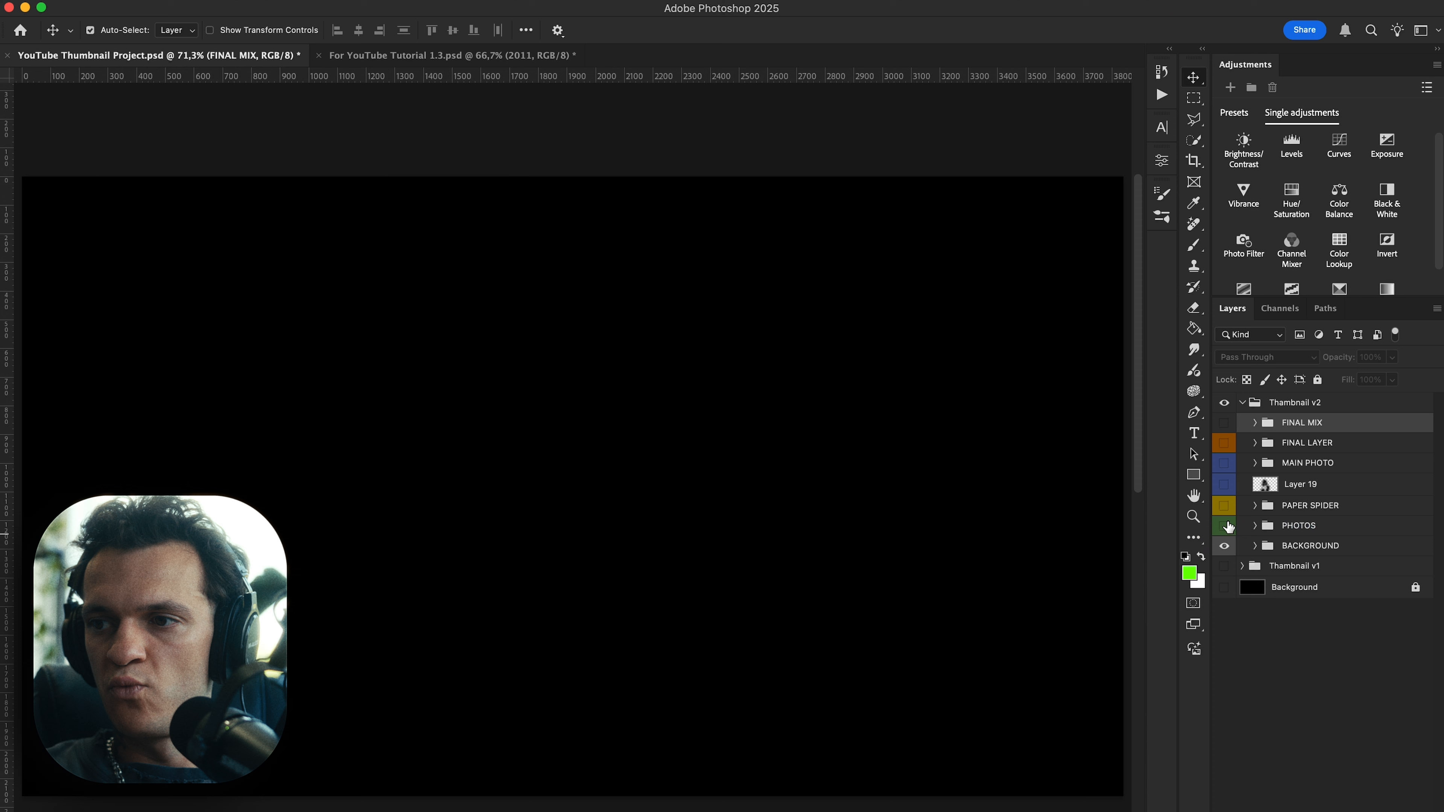
{"action": "left_click", "coordinate": [1225, 506]}
{"action": "left_click", "coordinate": [1225, 526]}
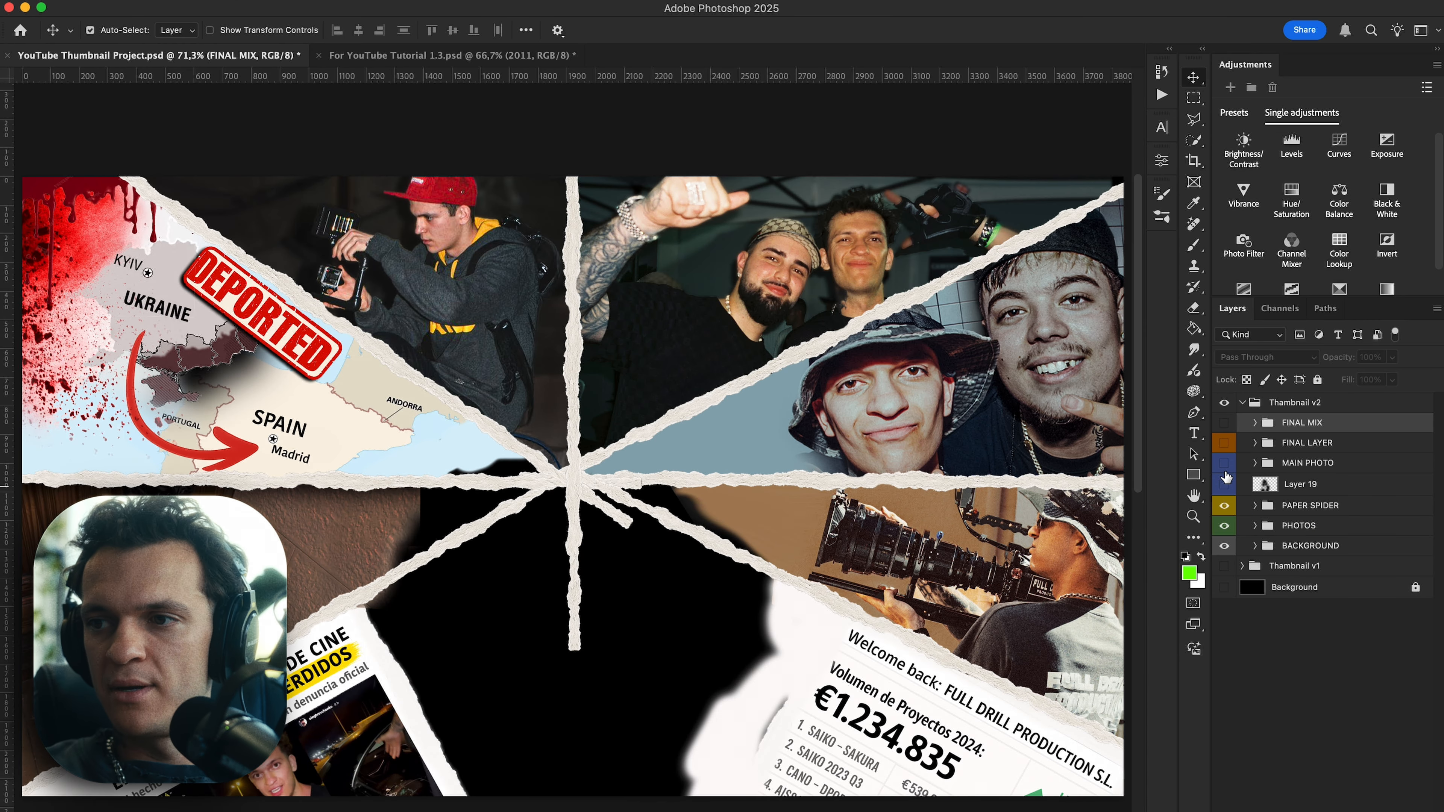
{"action": "left_click", "coordinate": [1224, 484]}
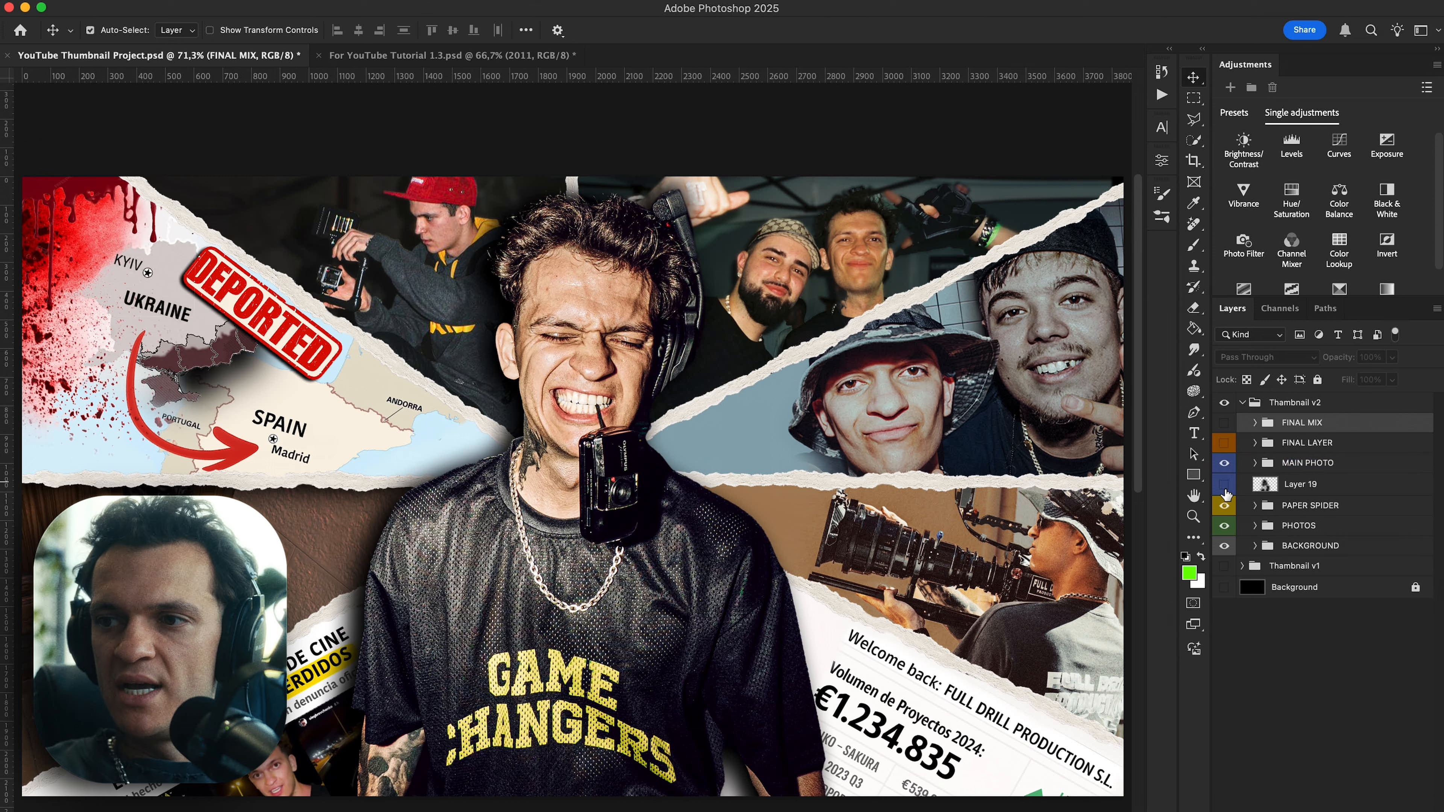
{"action": "left_click", "coordinate": [1225, 485]}
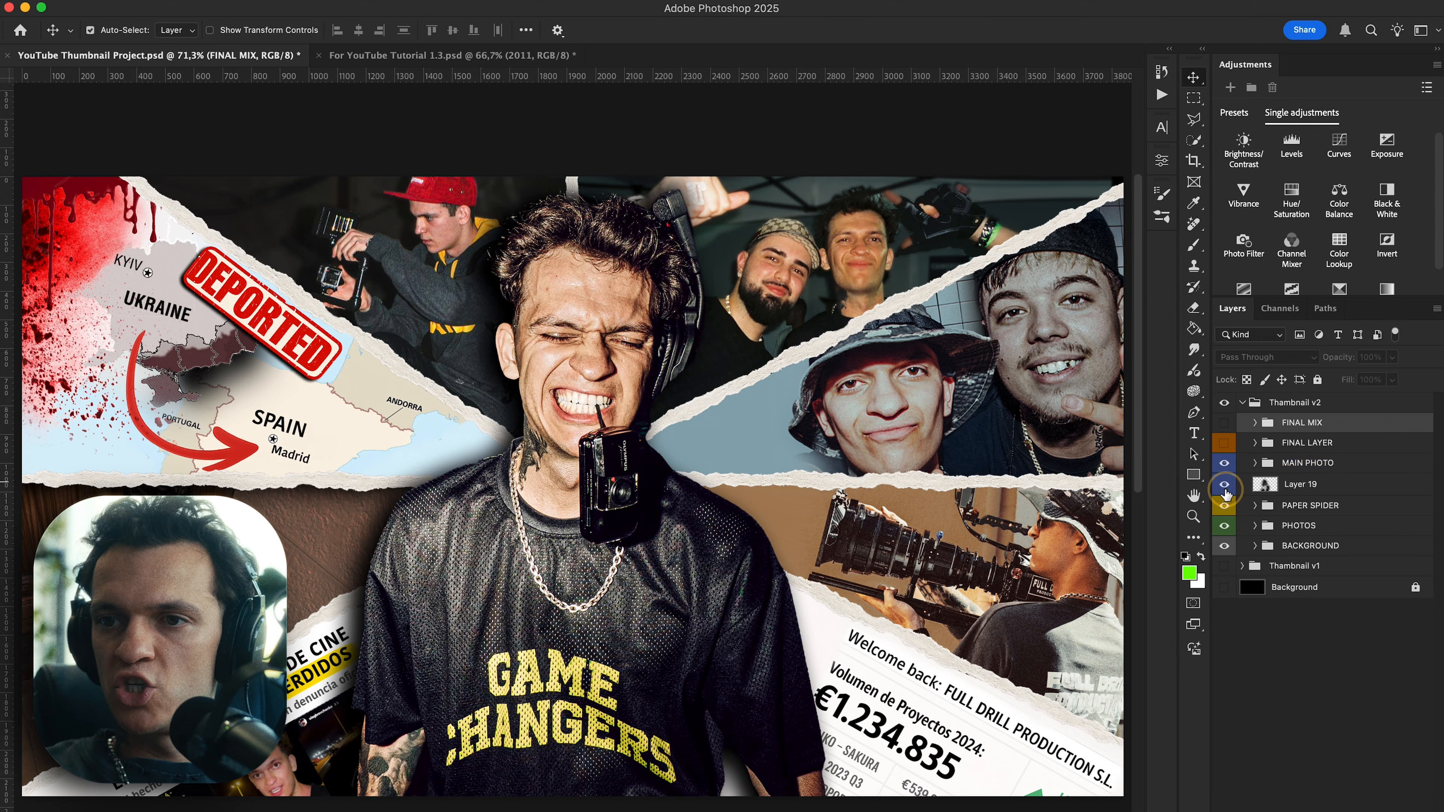
{"action": "left_click", "coordinate": [1225, 446]}
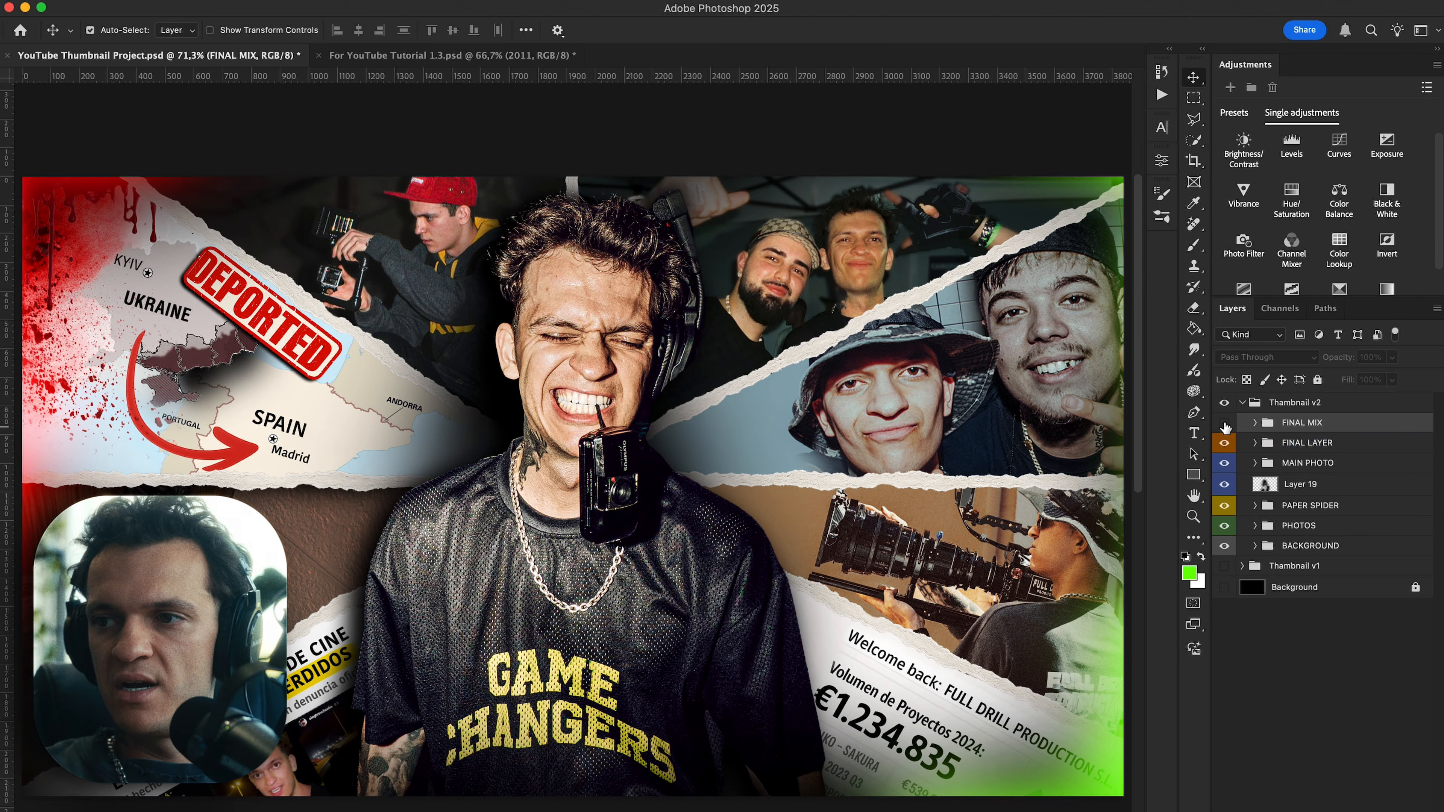
{"action": "left_click", "coordinate": [1225, 422]}
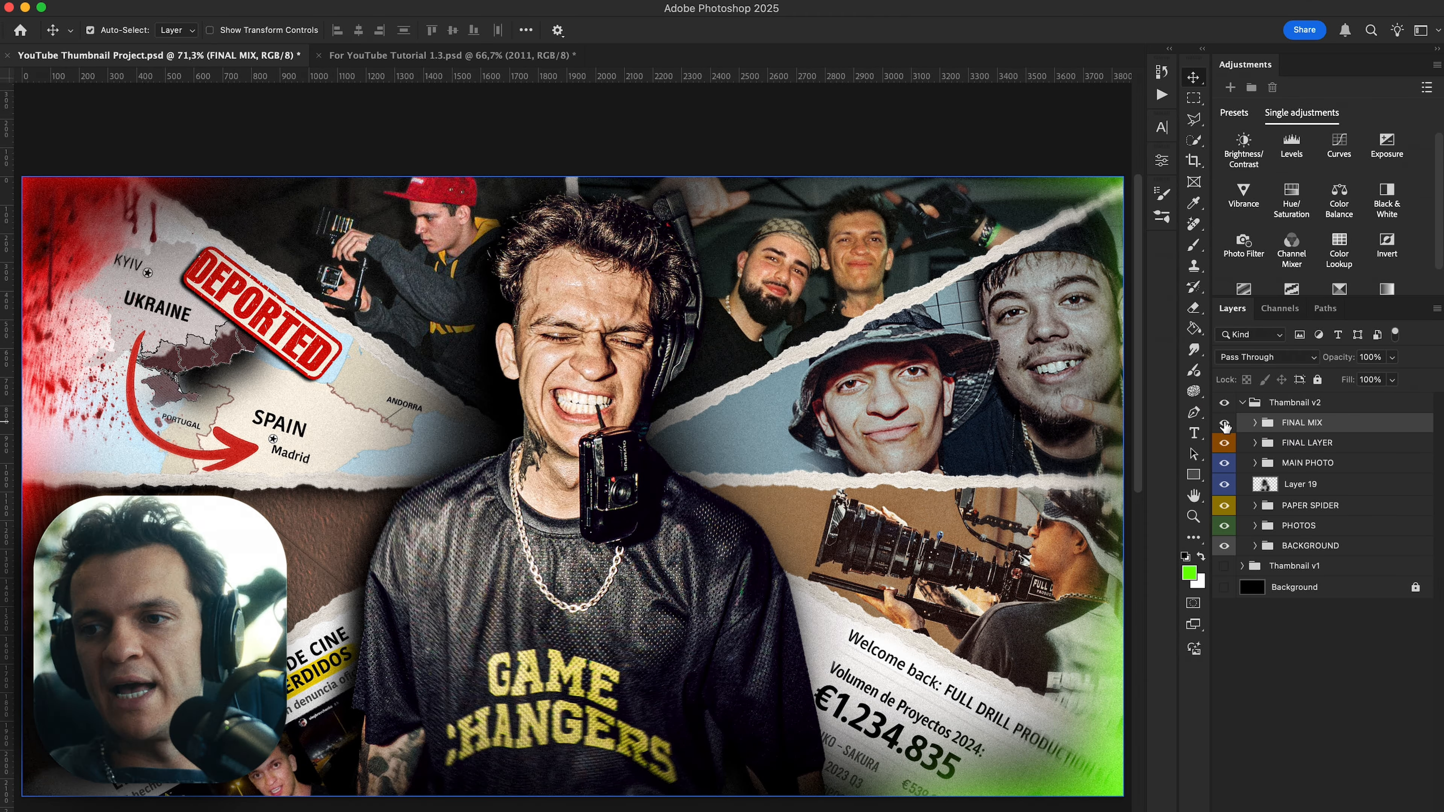
{"action": "key", "text": "super+0"}
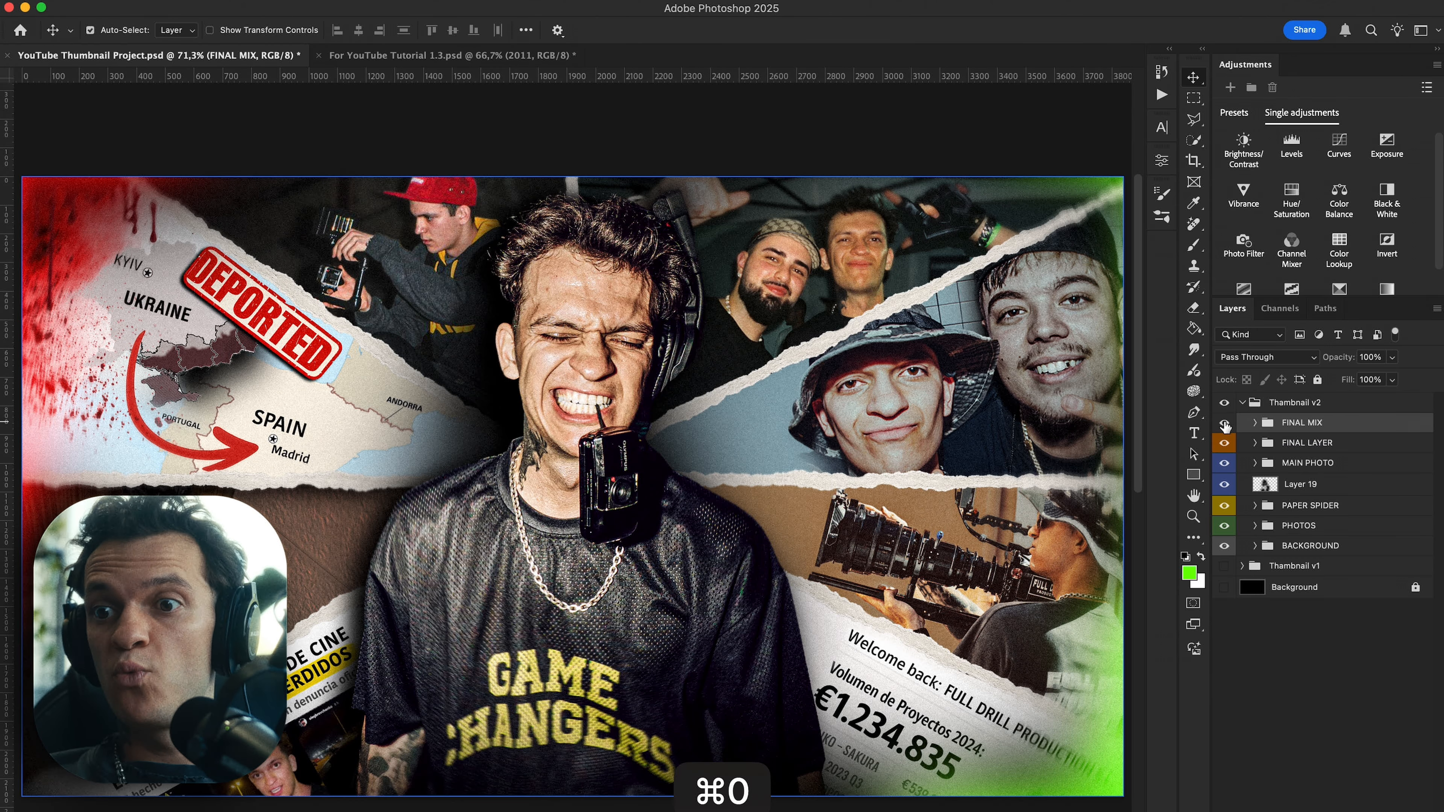
{"action": "key", "text": "F2"}
{"action": "key", "text": "super+0"}
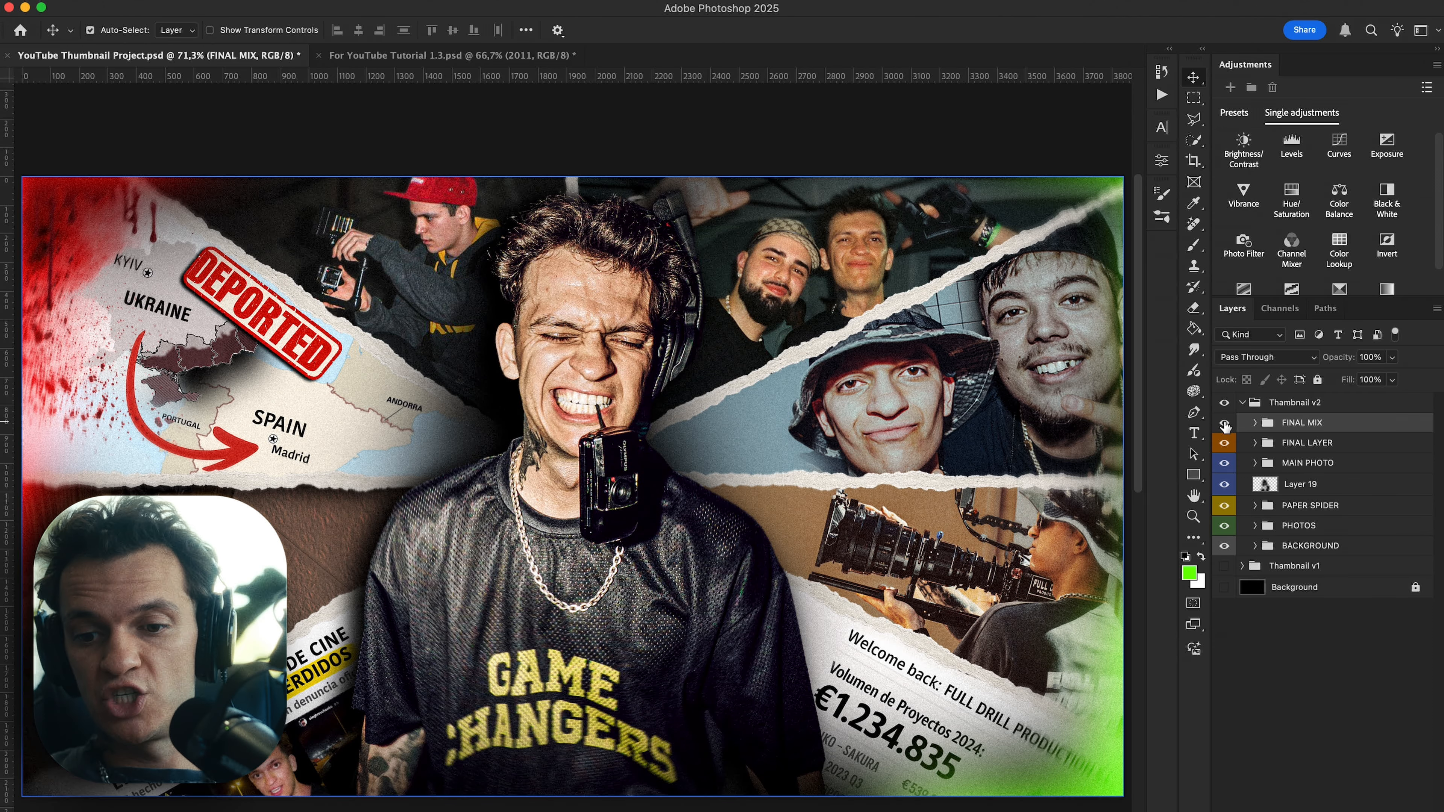
Export the thumbnail for the web as a 3840 x 2160 px JPEG named V2.jpg in the Thumbnail folder.
{"action": "key", "text": "alt+shift+super+s"}
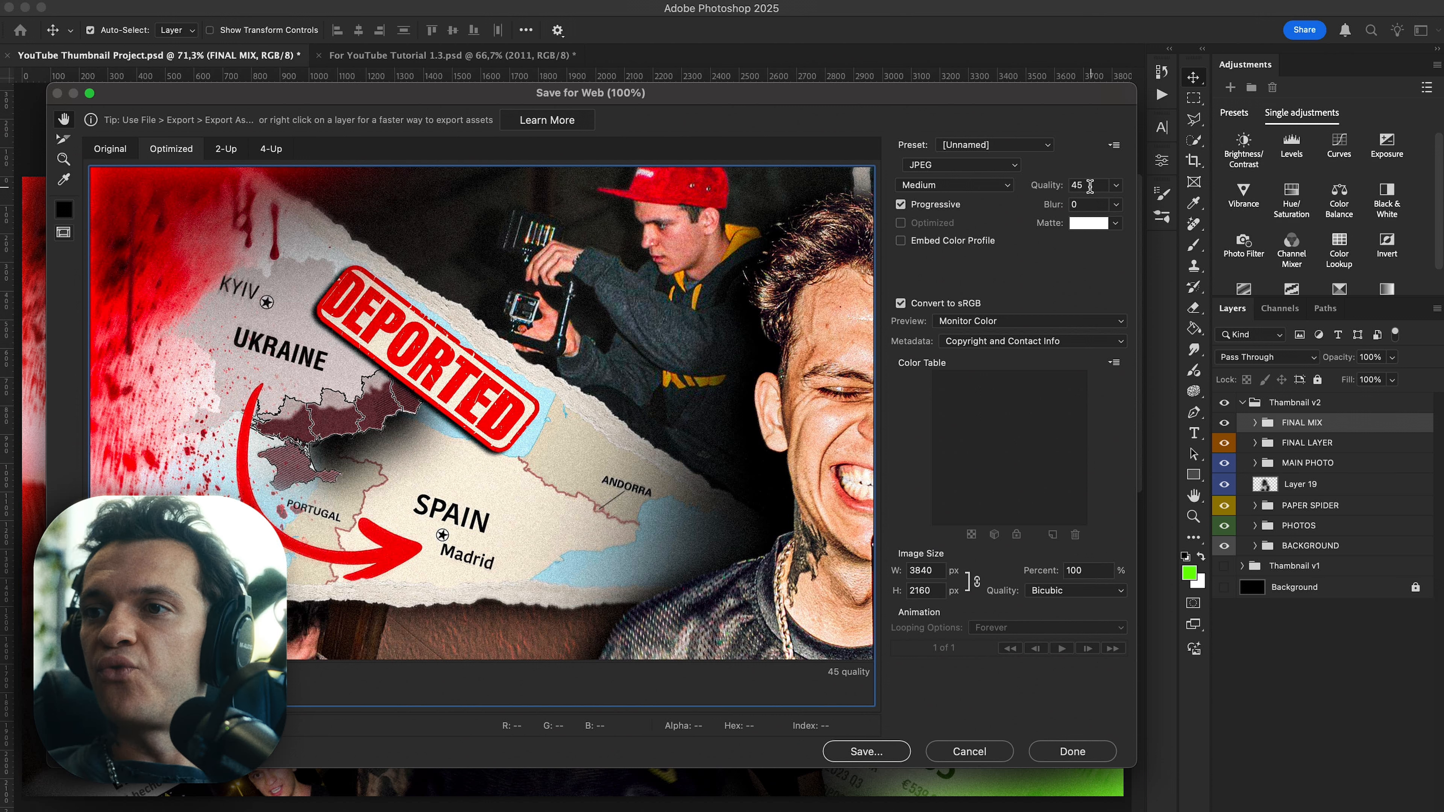
{"action": "left_click", "coordinate": [847, 752]}
{"action": "left_click", "coordinate": [253, 297]}
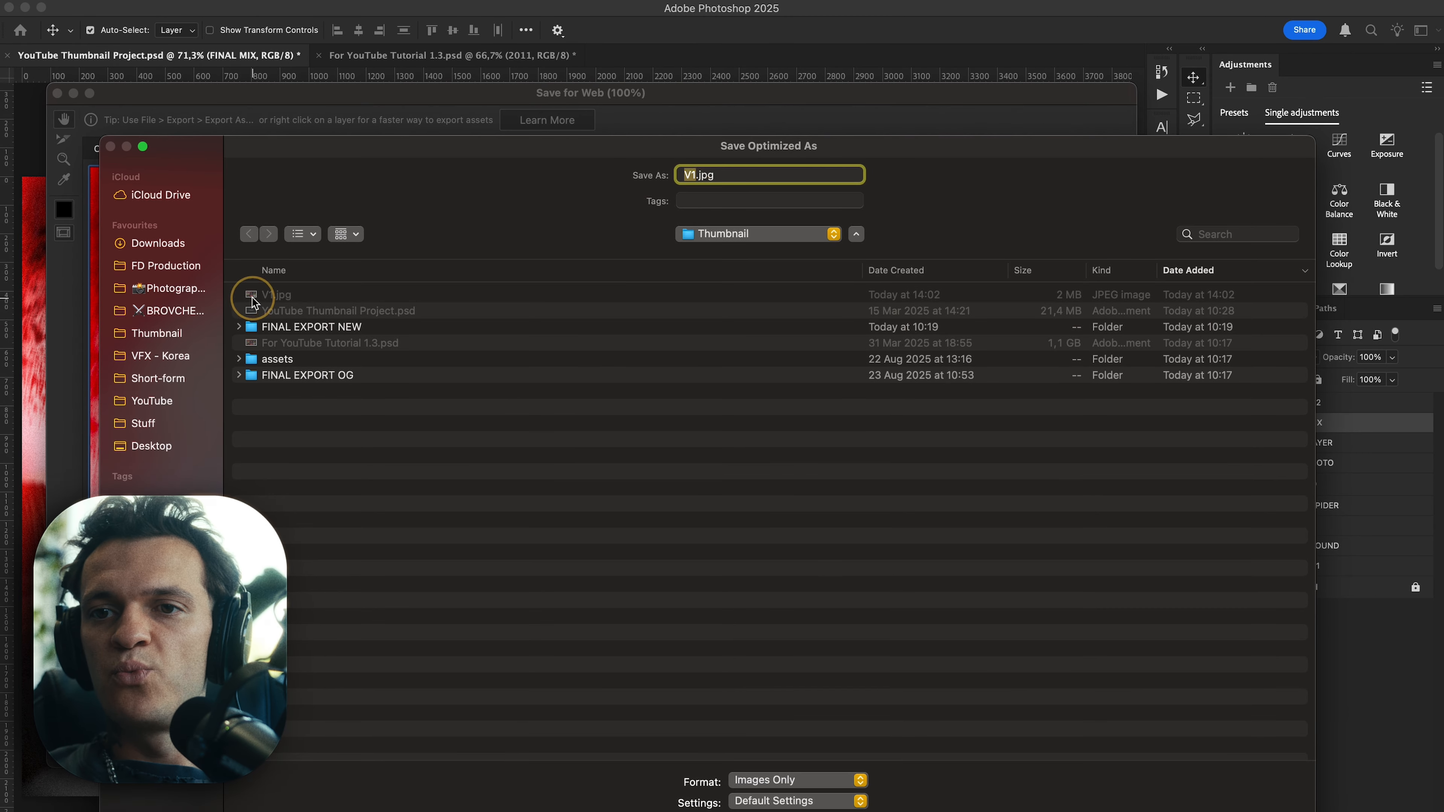
{"action": "key", "text": "Right"}
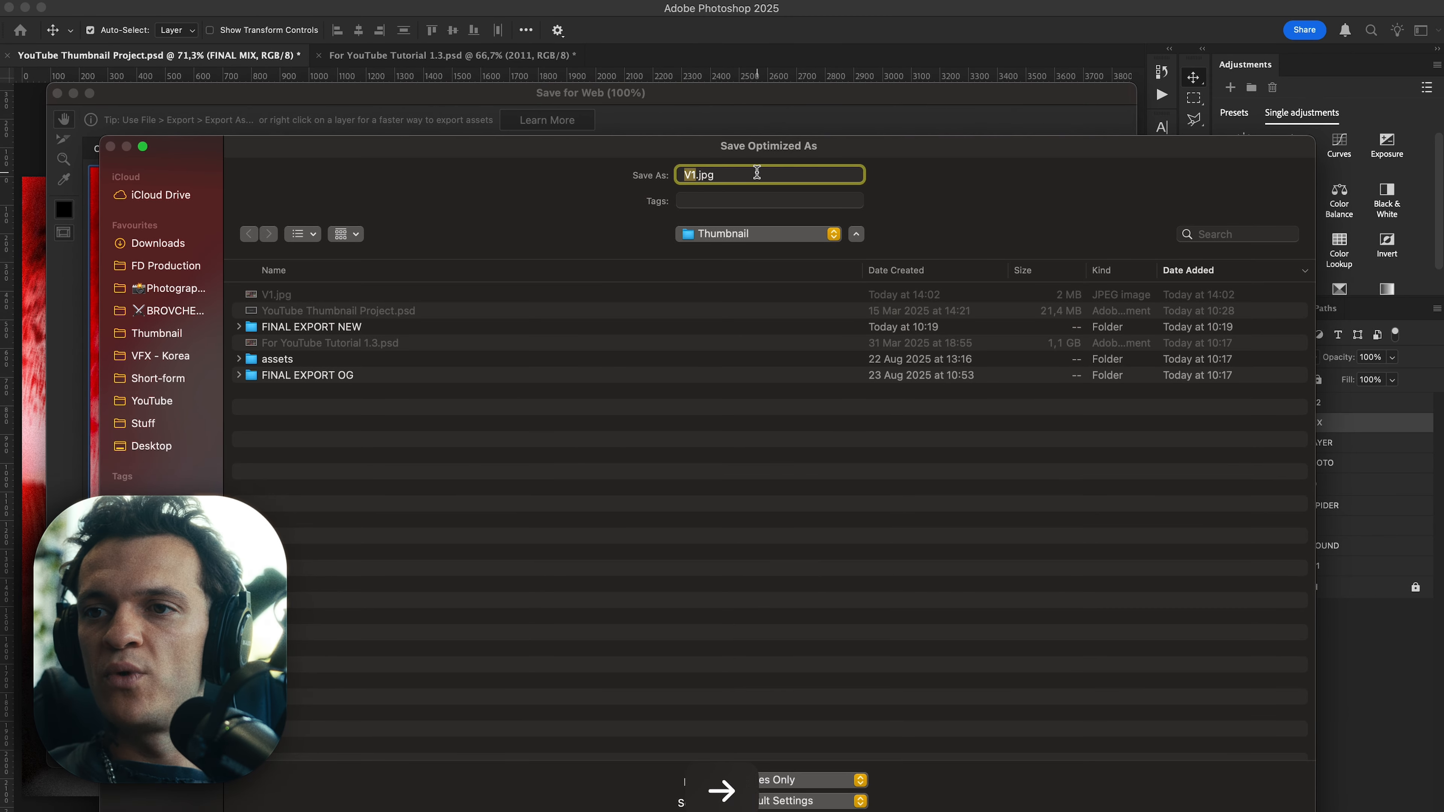
{"action": "key", "text": "BackSpace"}
{"action": "type", "text": "2"}
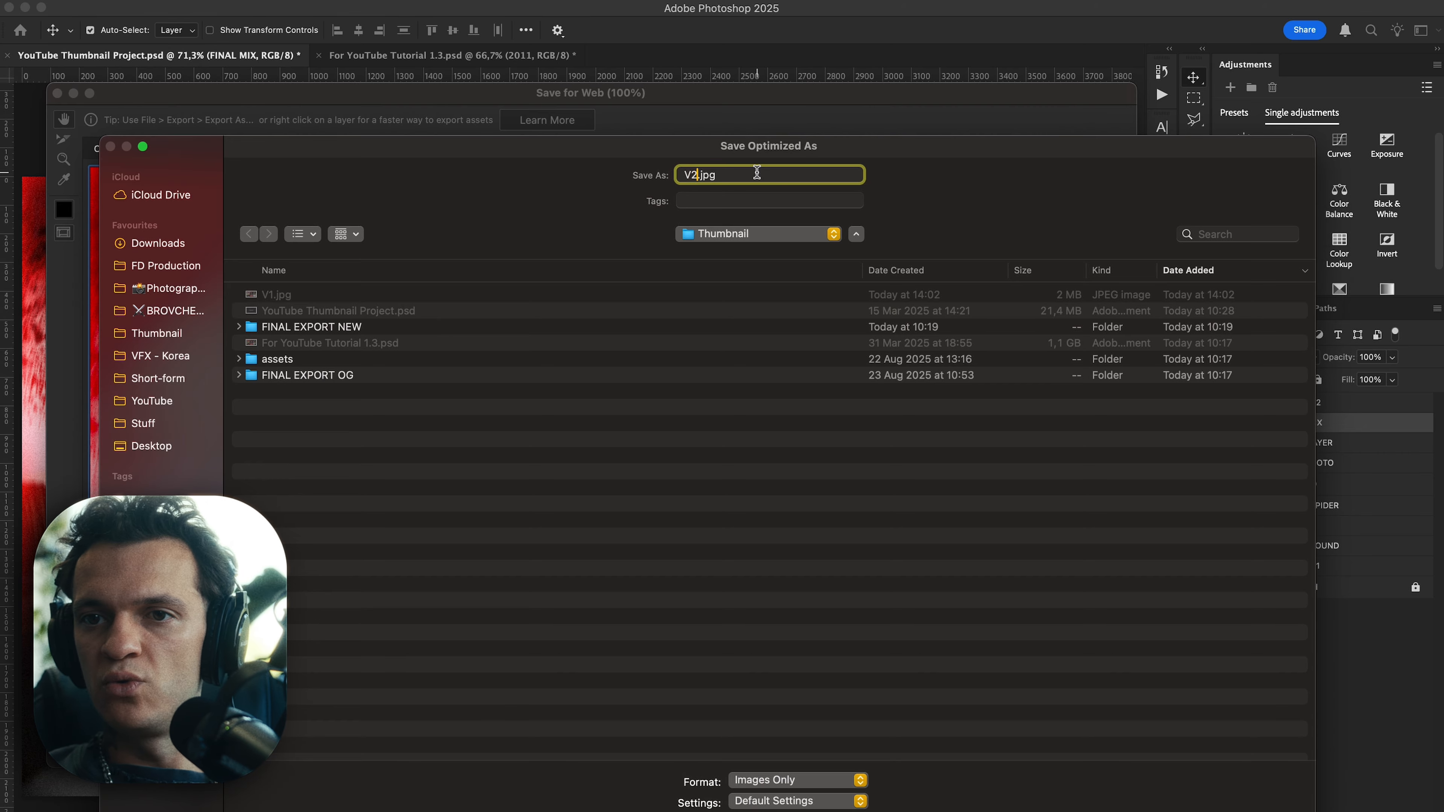
{"action": "key", "text": "Return"}
Switch to Finder, preview the exported V2.jpg in the Thumbnail folder and view V1.jpg enlarged for comparison.
{"action": "key", "text": "cmd+Tab"}
{"action": "left_click", "coordinate": [606, 411]}
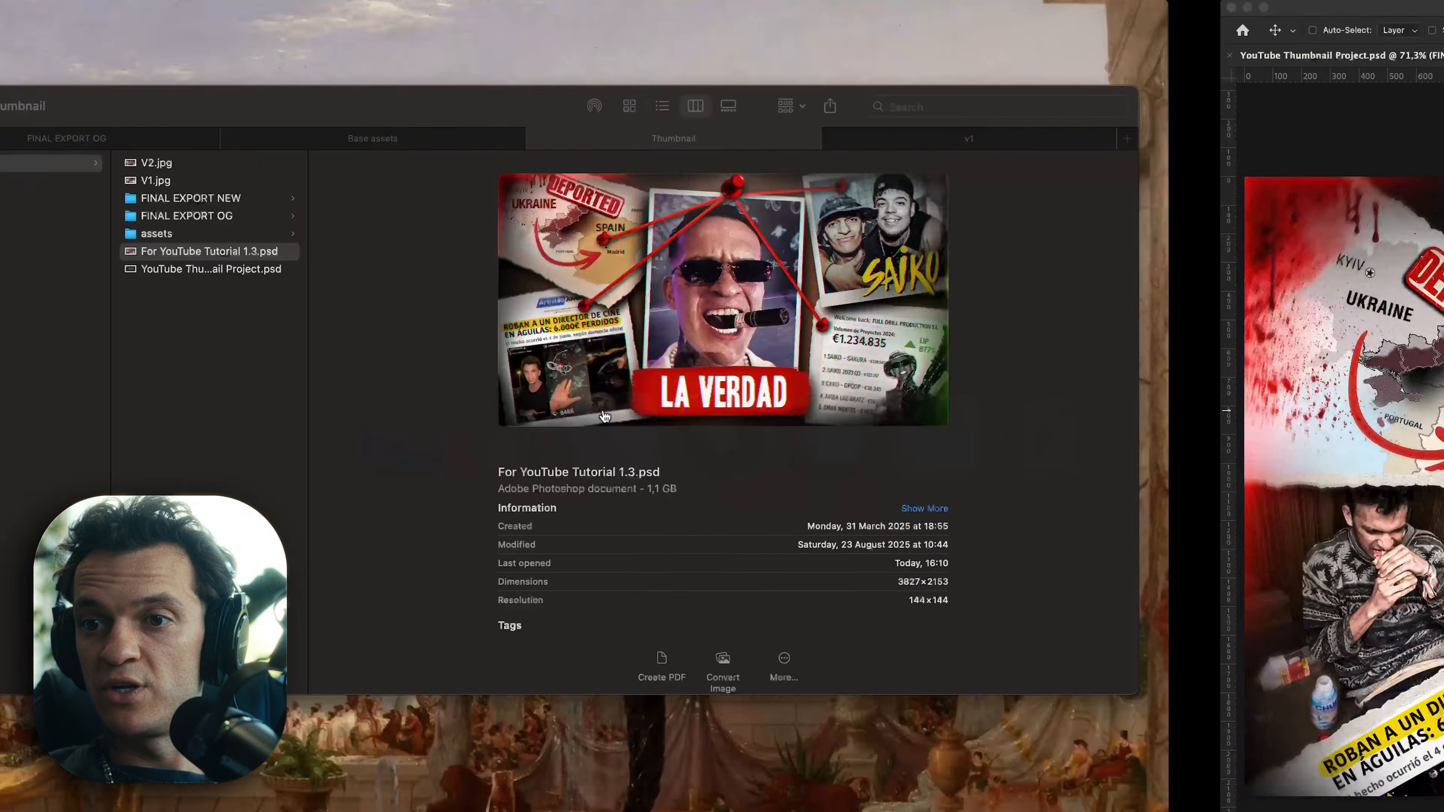
{"action": "left_click", "coordinate": [421, 165]}
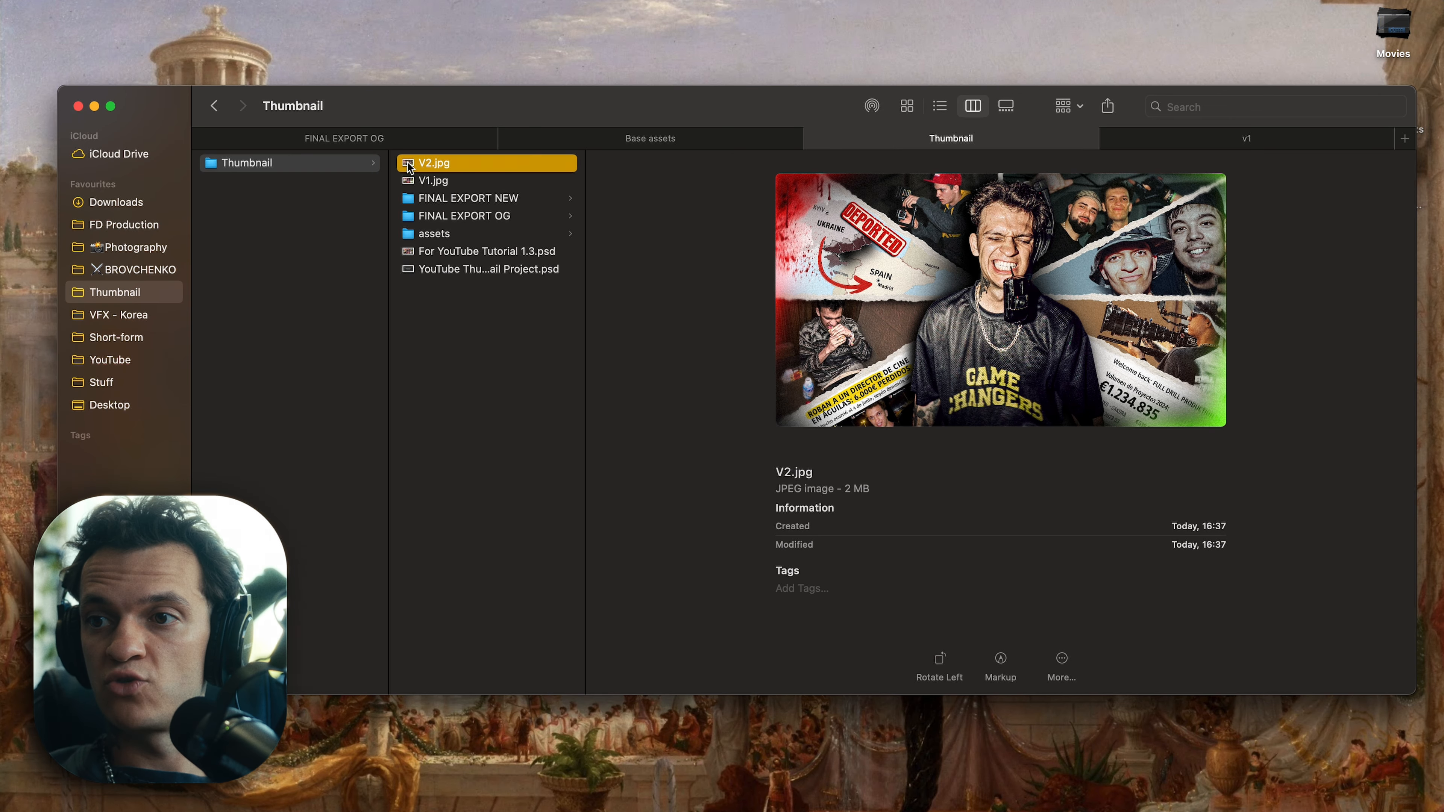
{"action": "left_click", "coordinate": [408, 180]}
{"action": "double_click", "coordinate": [408, 181]}
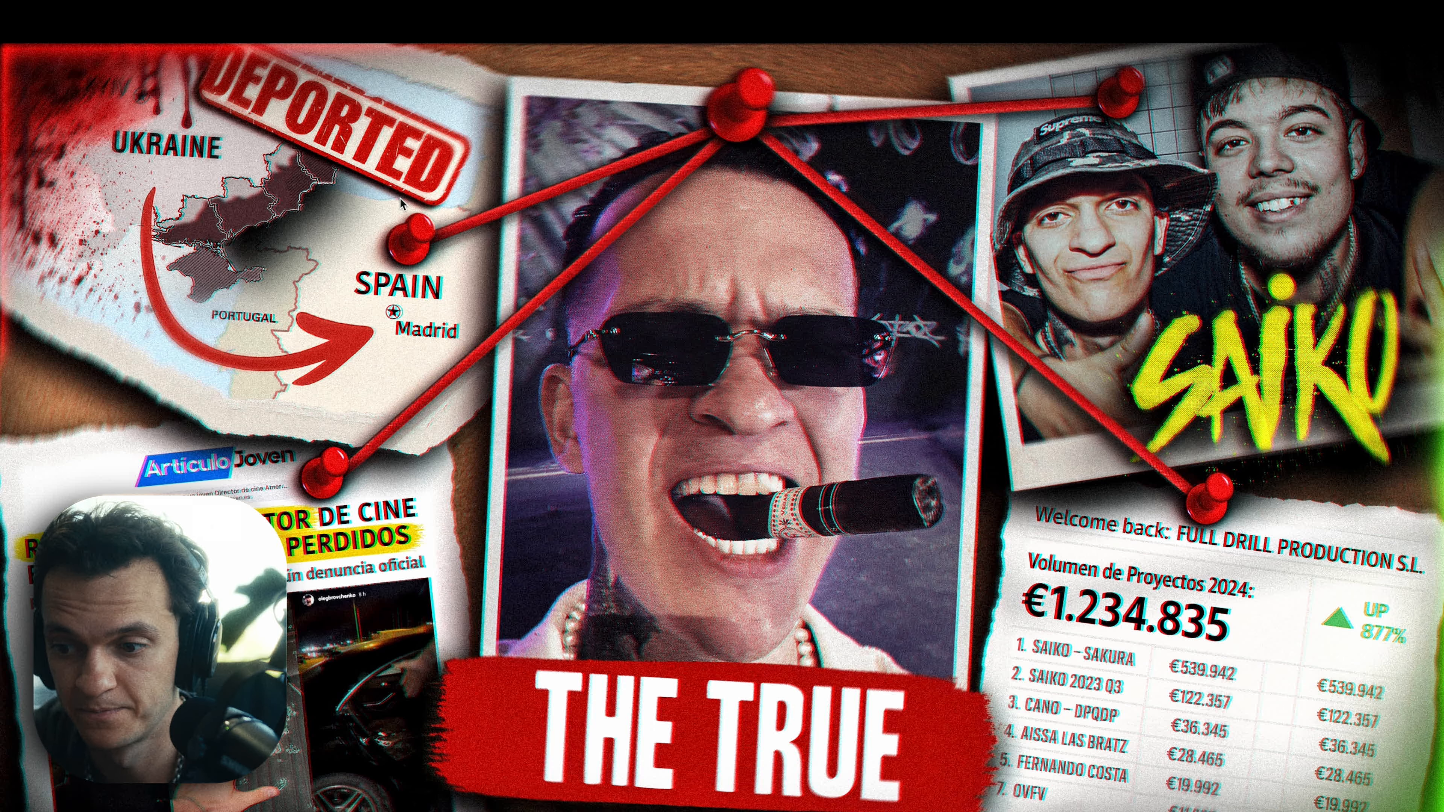
{"action": "key", "text": "Right"}
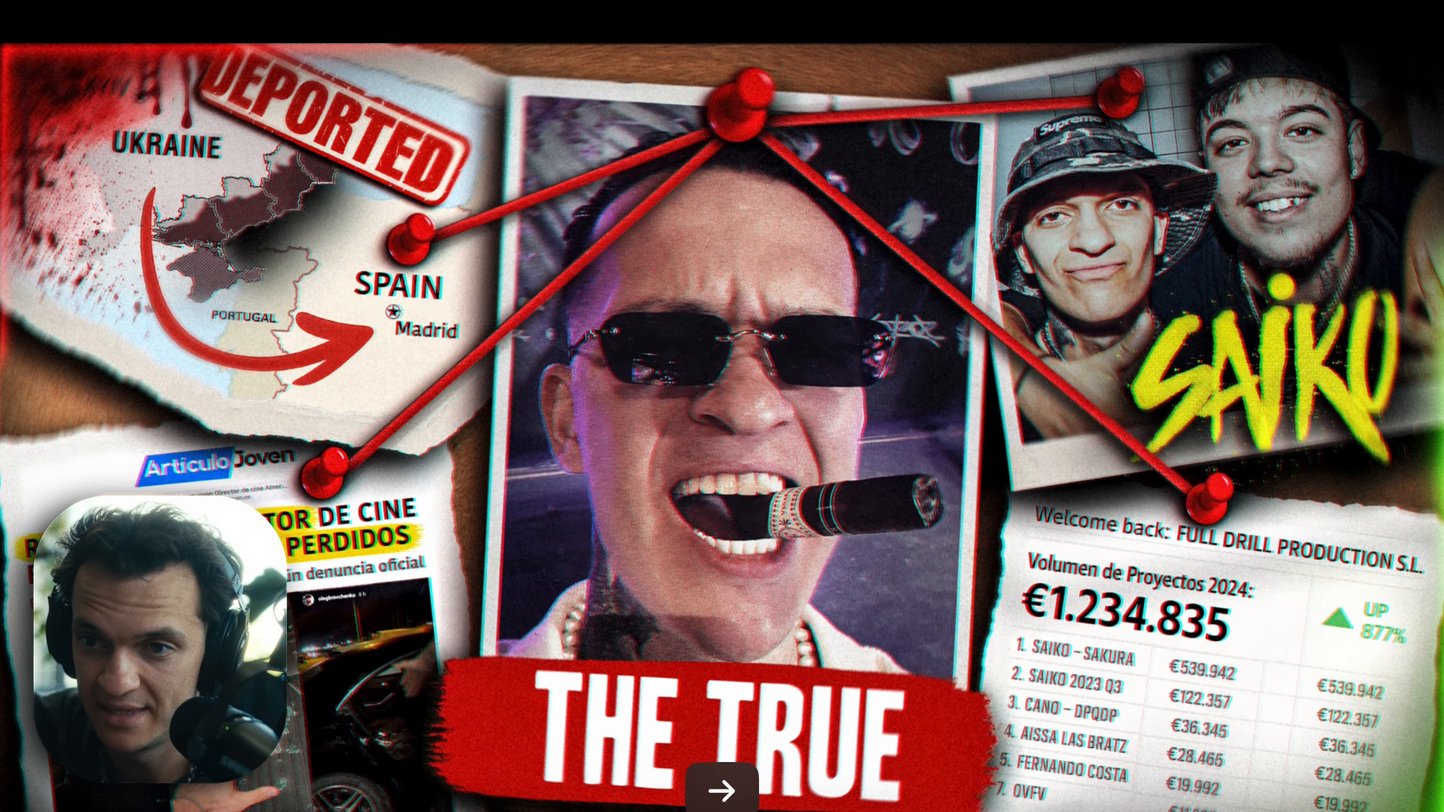